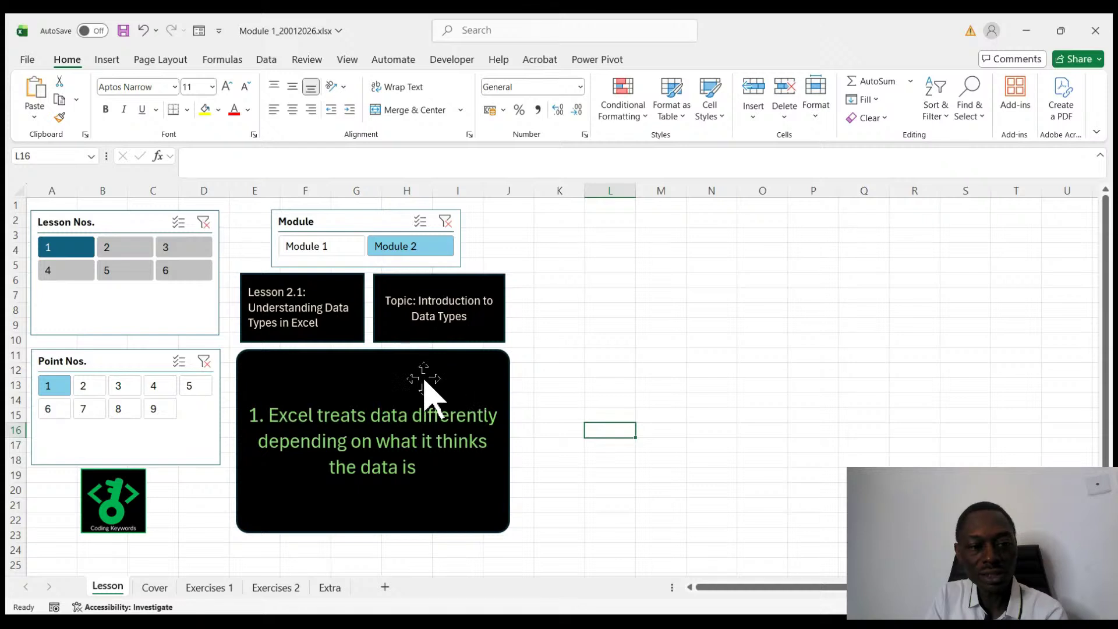
# - Display Lesson 2.1 points 2 through 7 one after another, covering the core data types and working with them
pyautogui.click(84, 386)
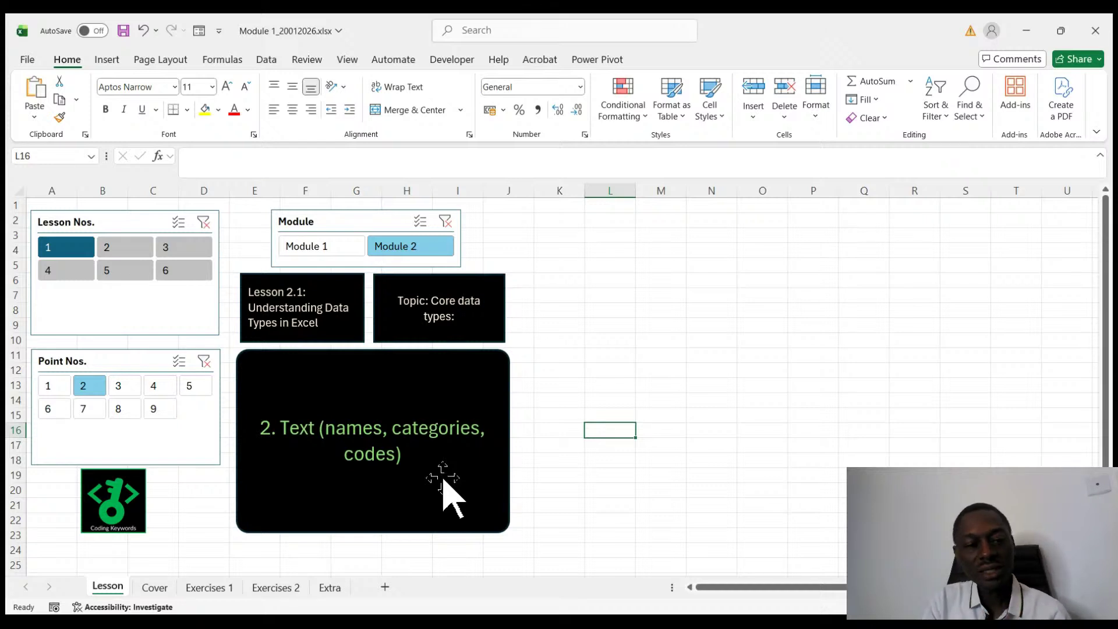
pyautogui.click(122, 386)
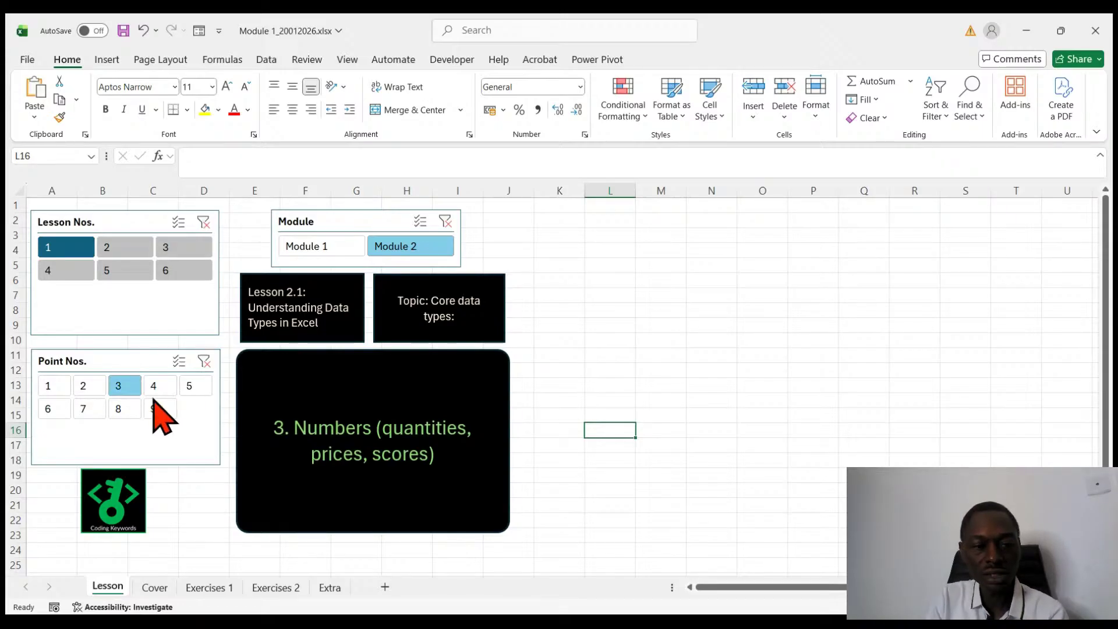
pyautogui.click(154, 390)
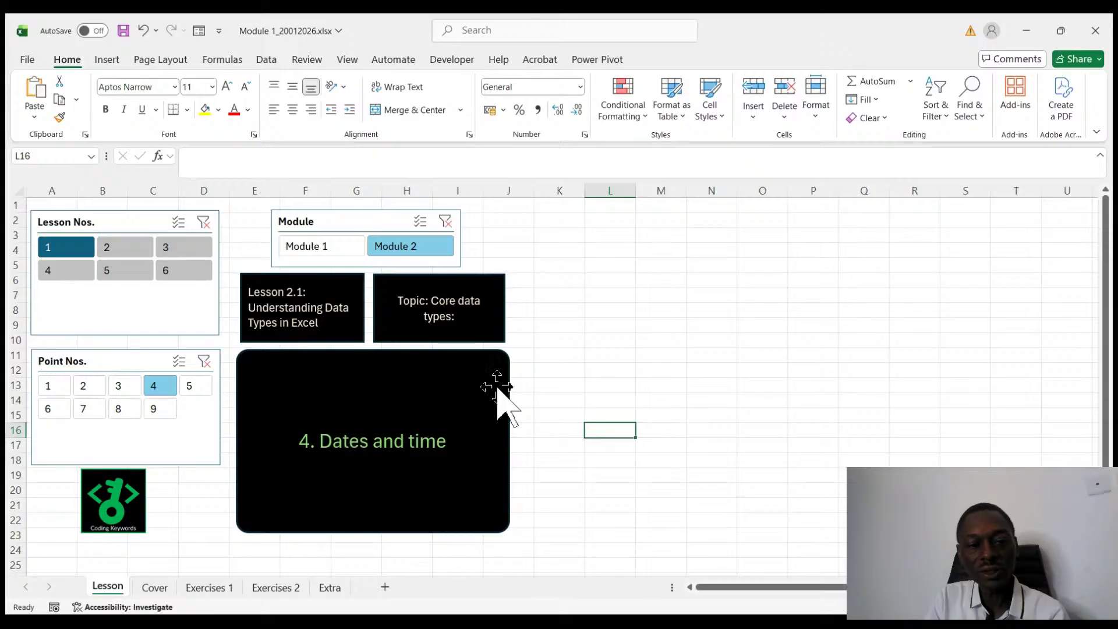
pyautogui.click(194, 387)
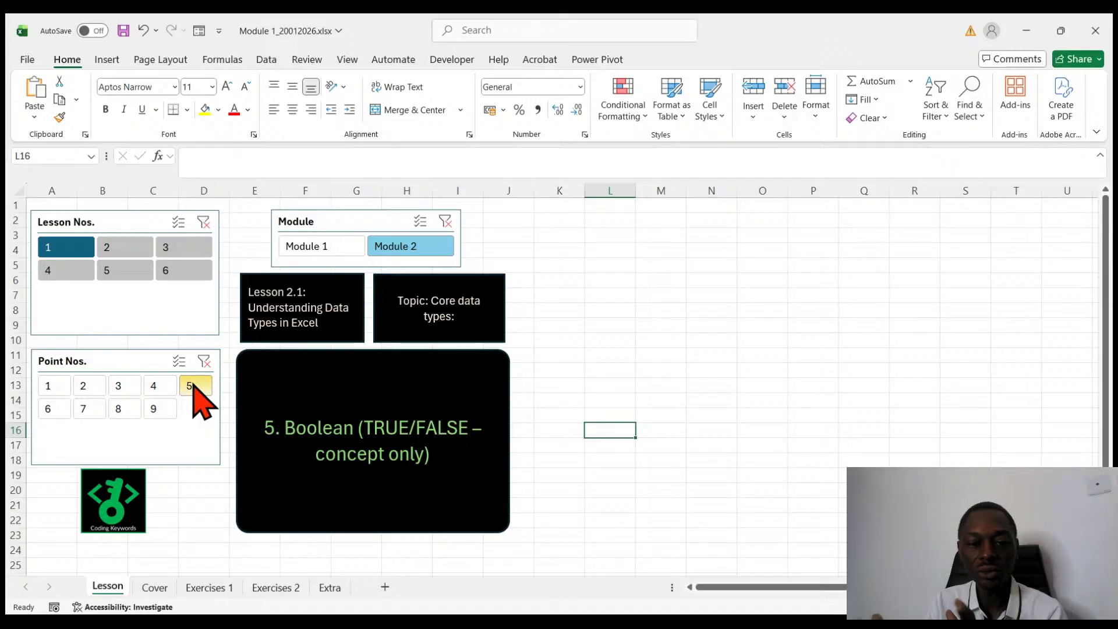
pyautogui.click(51, 414)
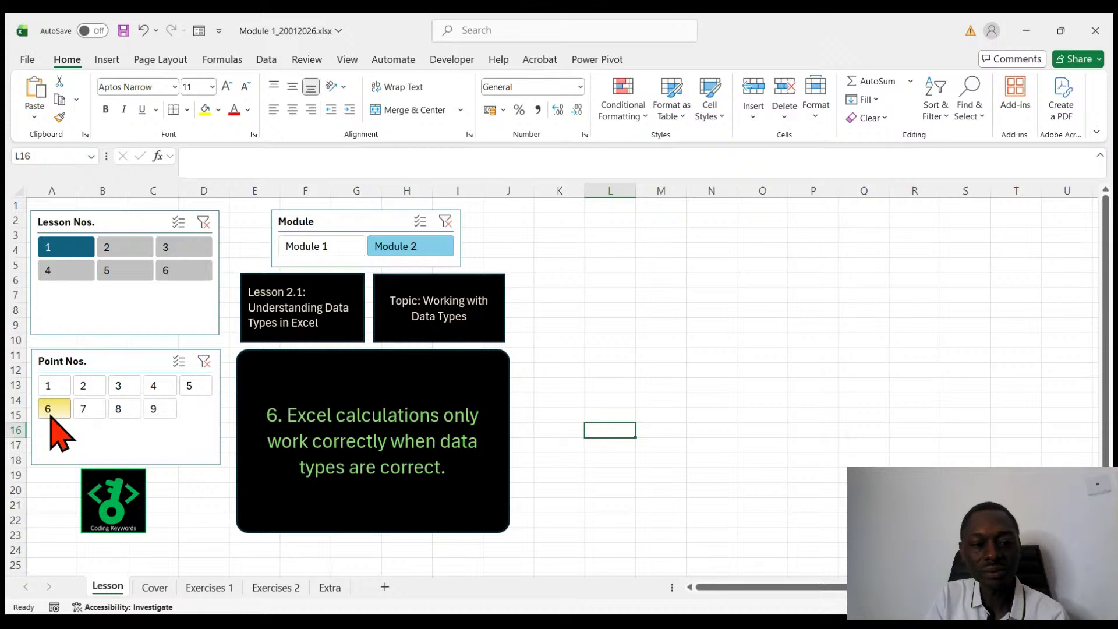
pyautogui.click(50, 414)
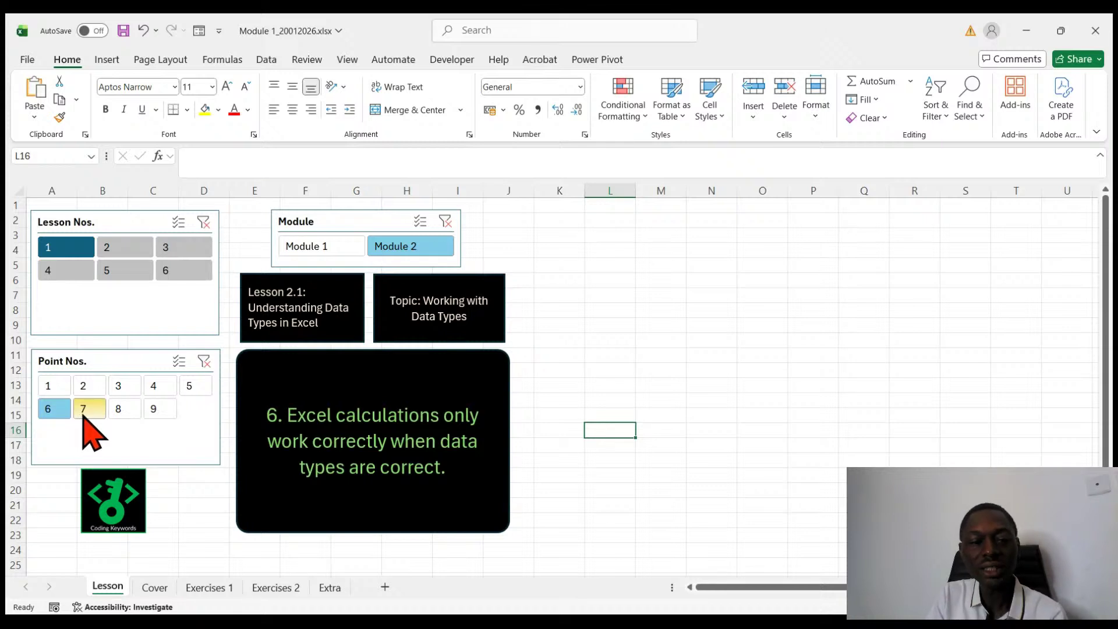
pyautogui.click(84, 415)
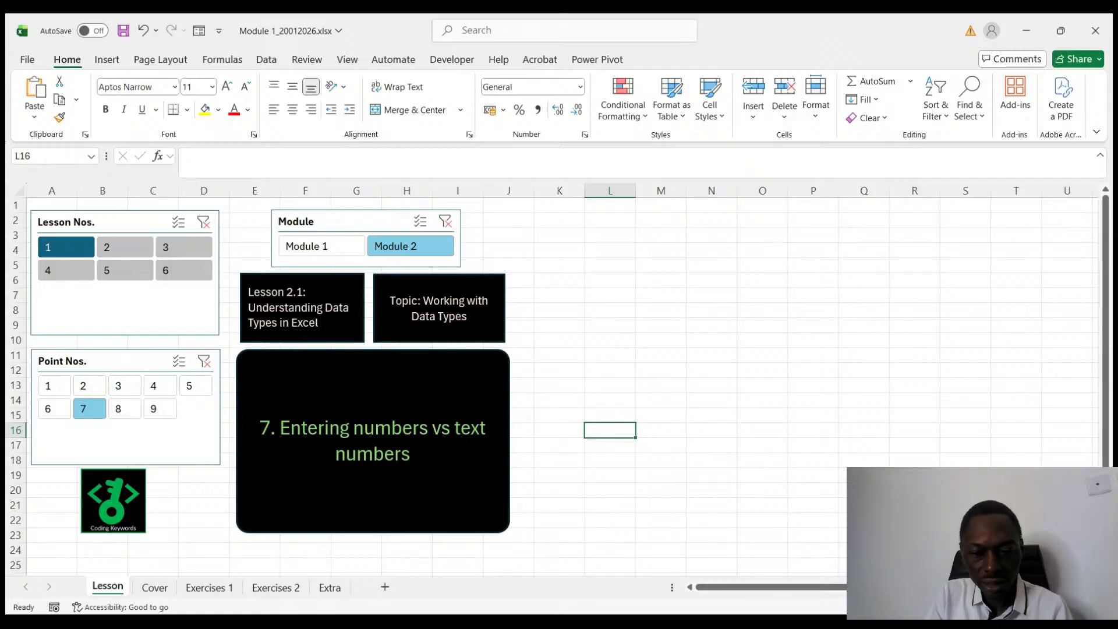
# - Enter the text Hello in cell L3 and widen column L slightly
pyautogui.click(606, 534)
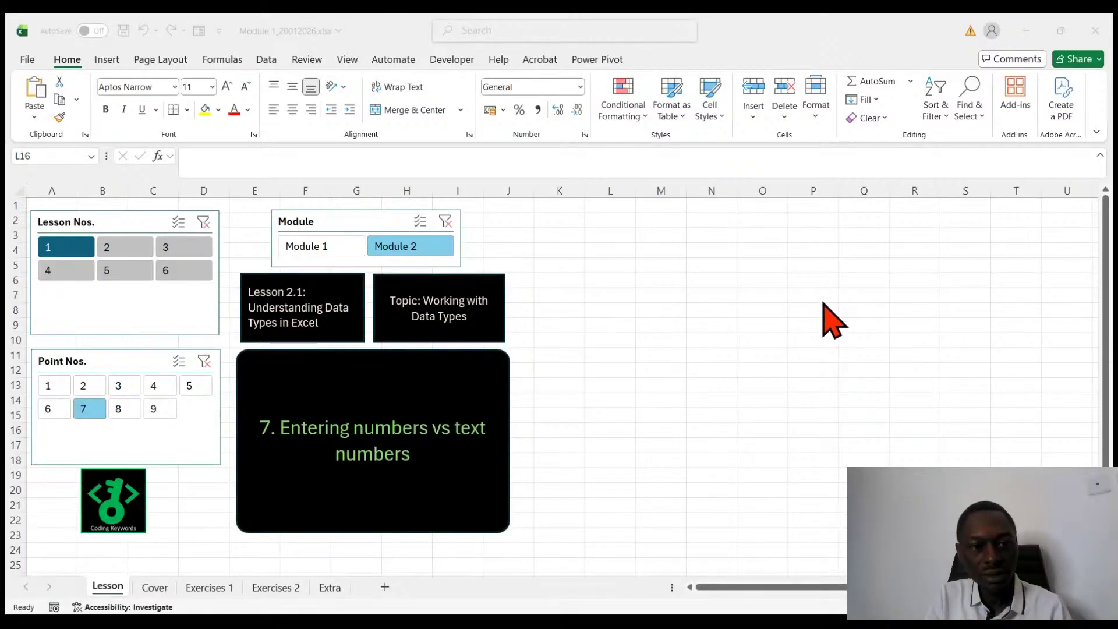
pyautogui.click(612, 371)
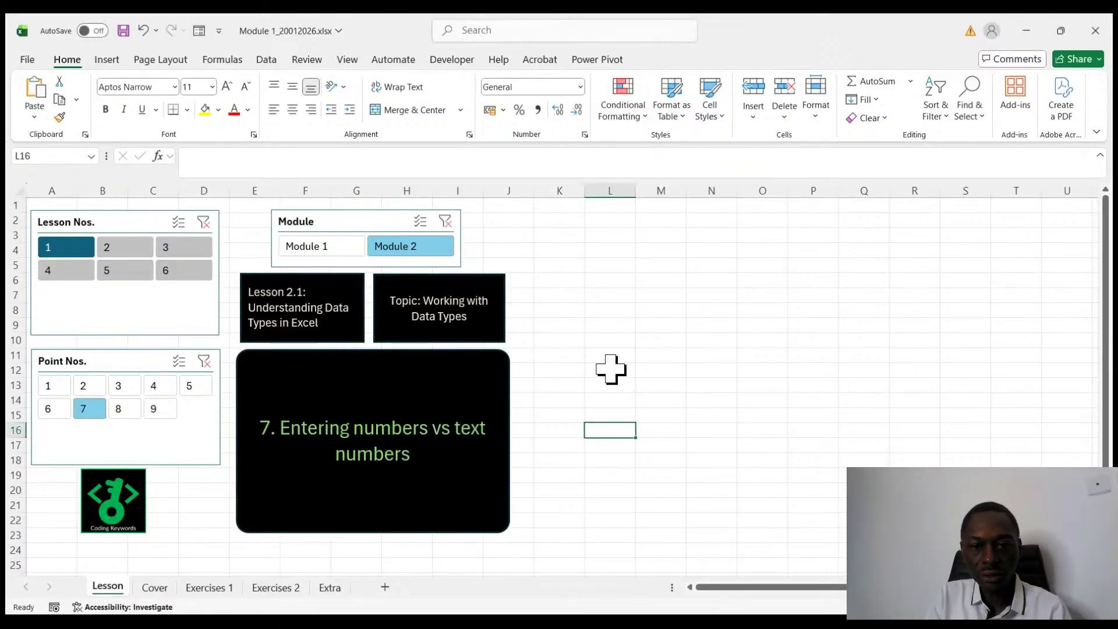
pyautogui.click(628, 233)
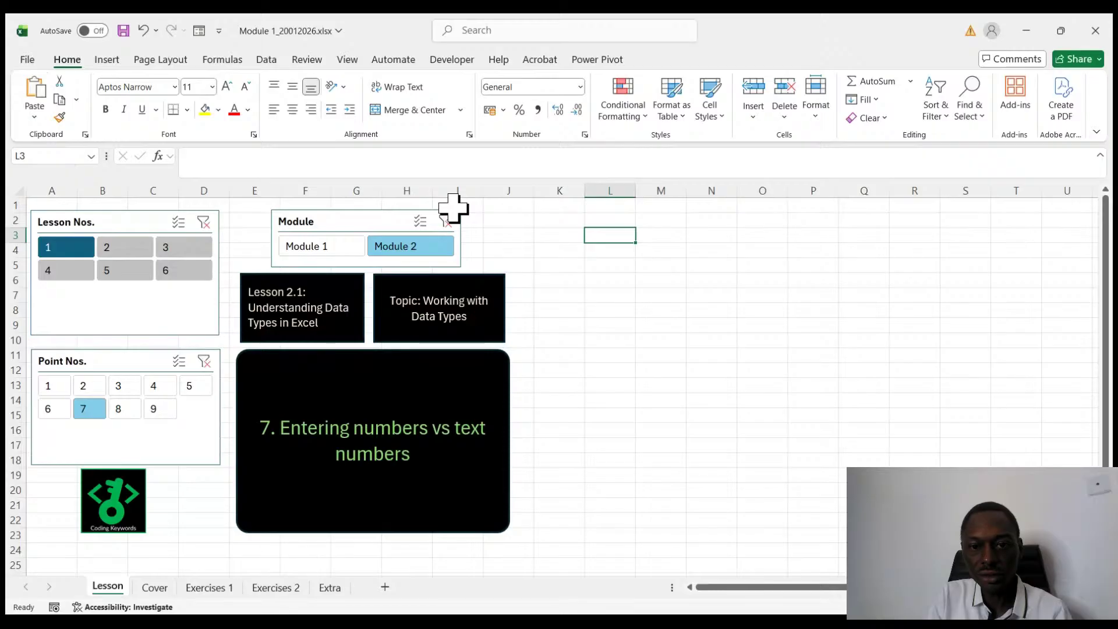
pyautogui.write('Hello')
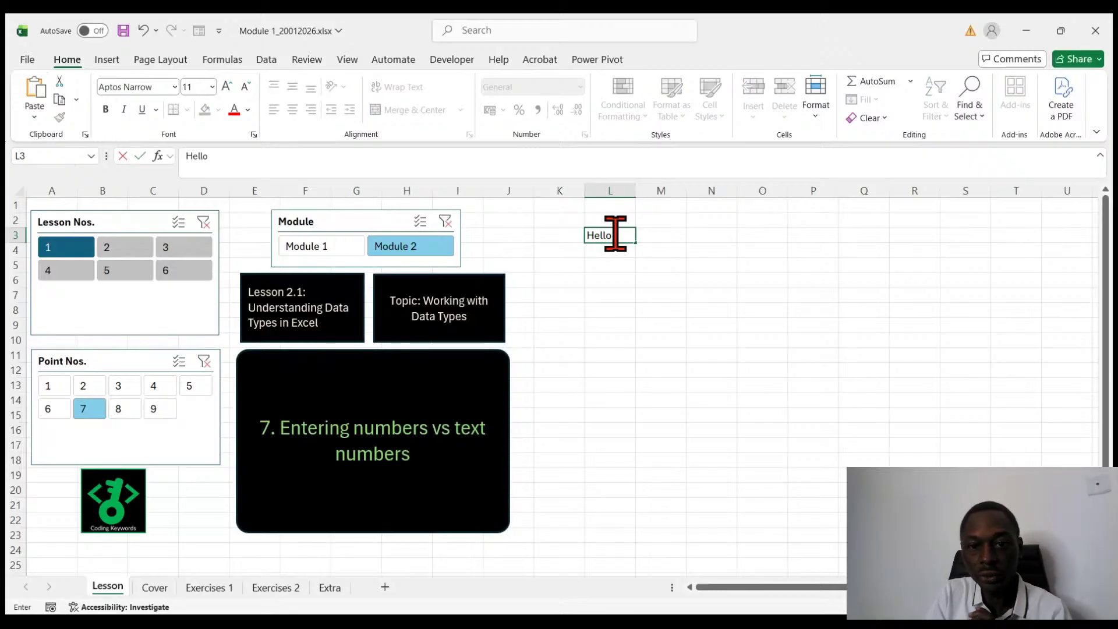
pyautogui.click(661, 399)
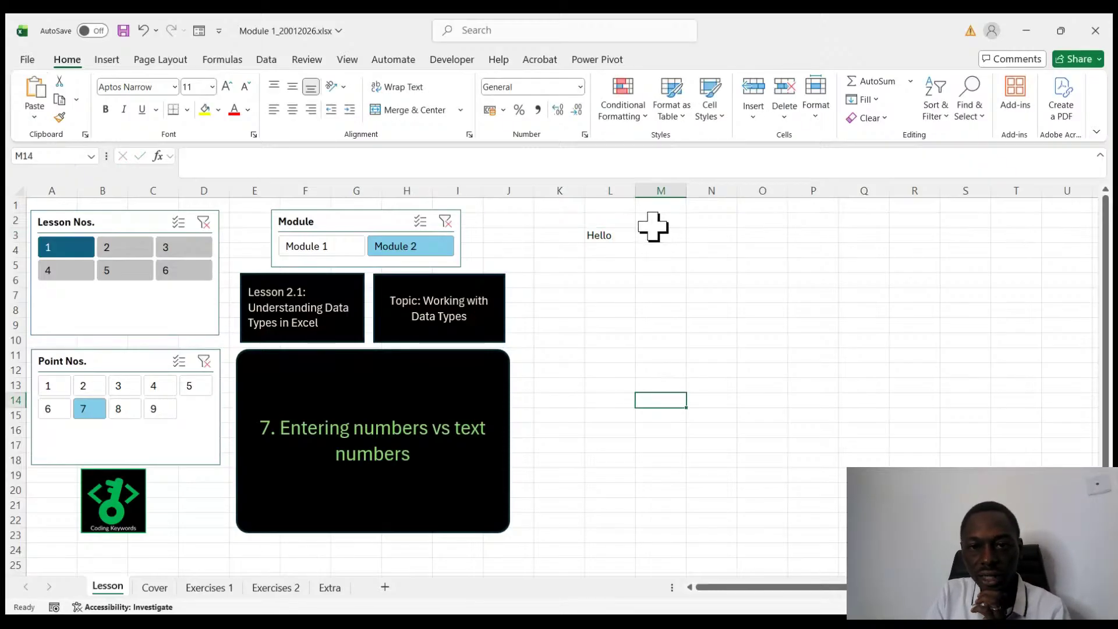
pyautogui.moveTo(636, 192); pyautogui.dragTo(653, 191)
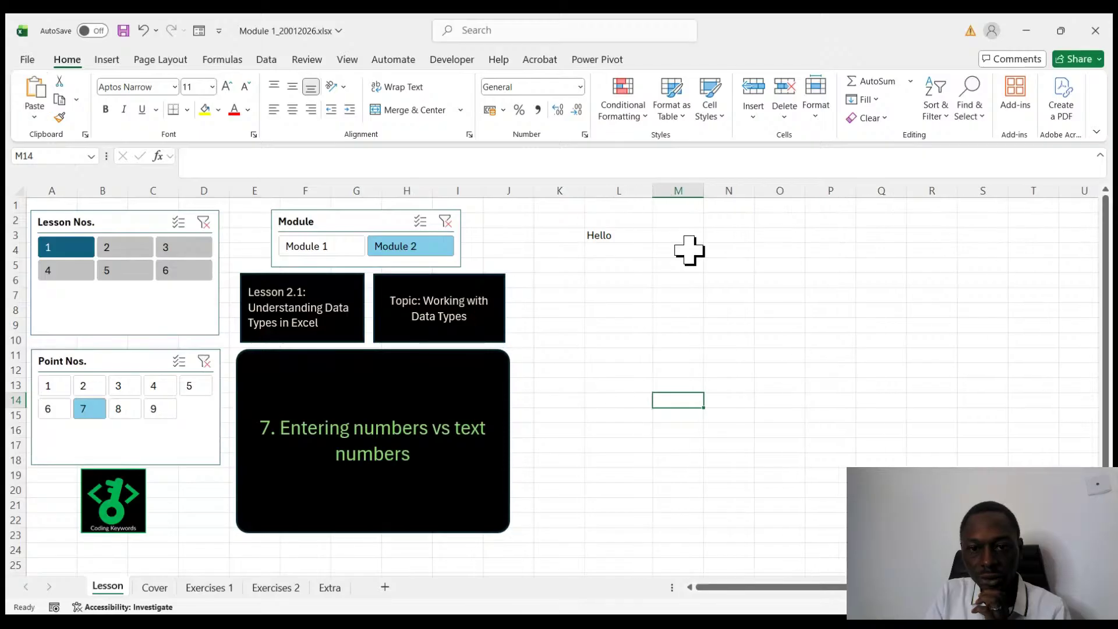
# - Enter the number 6 in cell M3
pyautogui.click(679, 235)
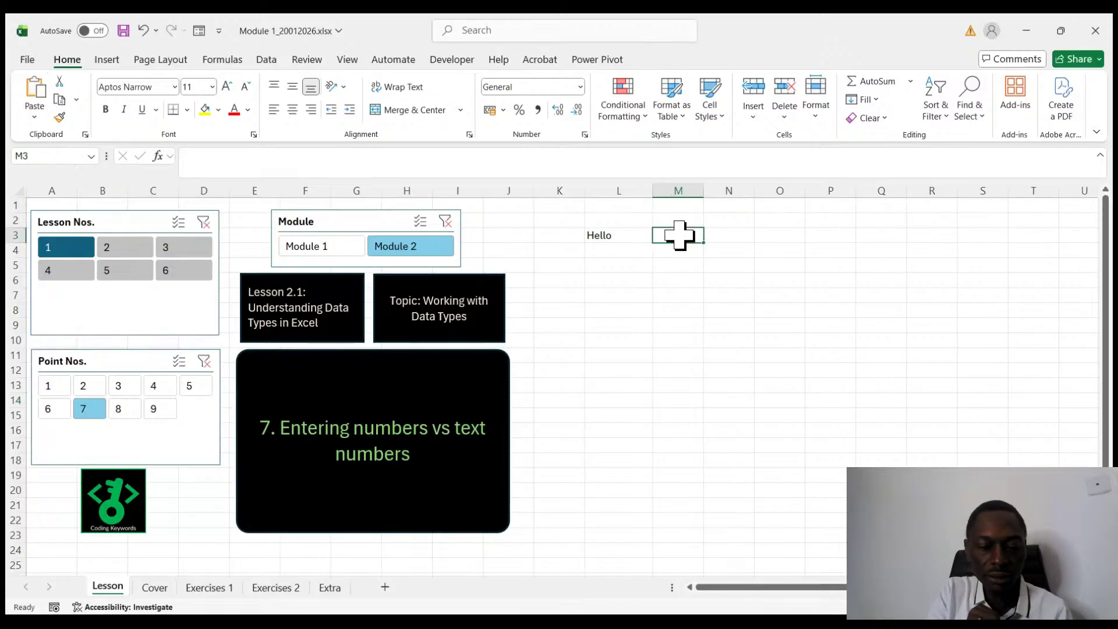
pyautogui.write('6')
pyautogui.press('Return')
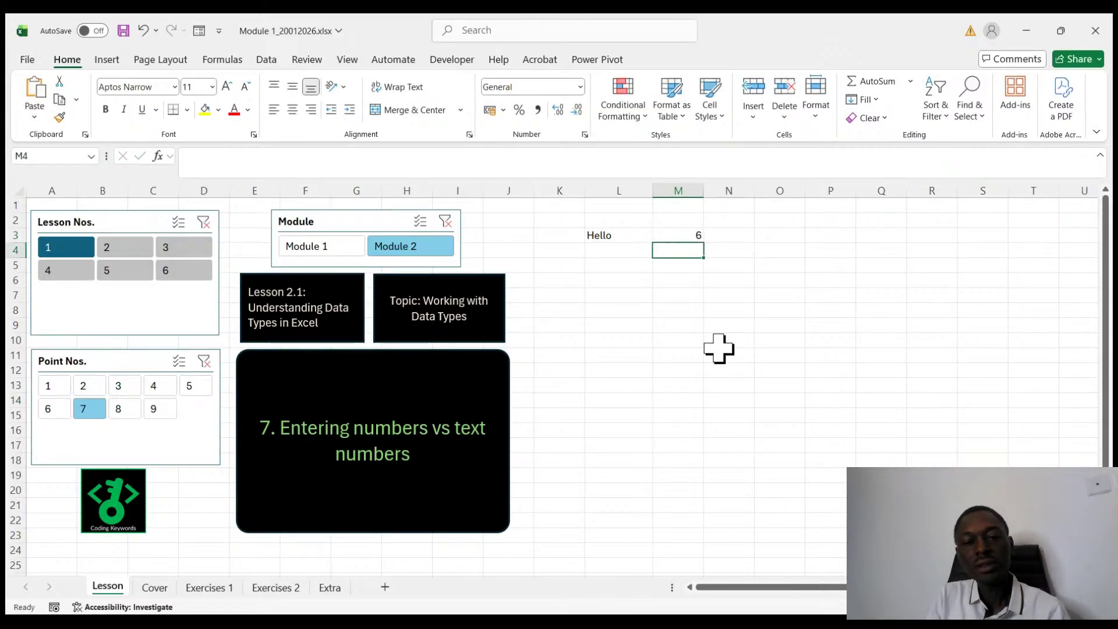
pyautogui.click(727, 401)
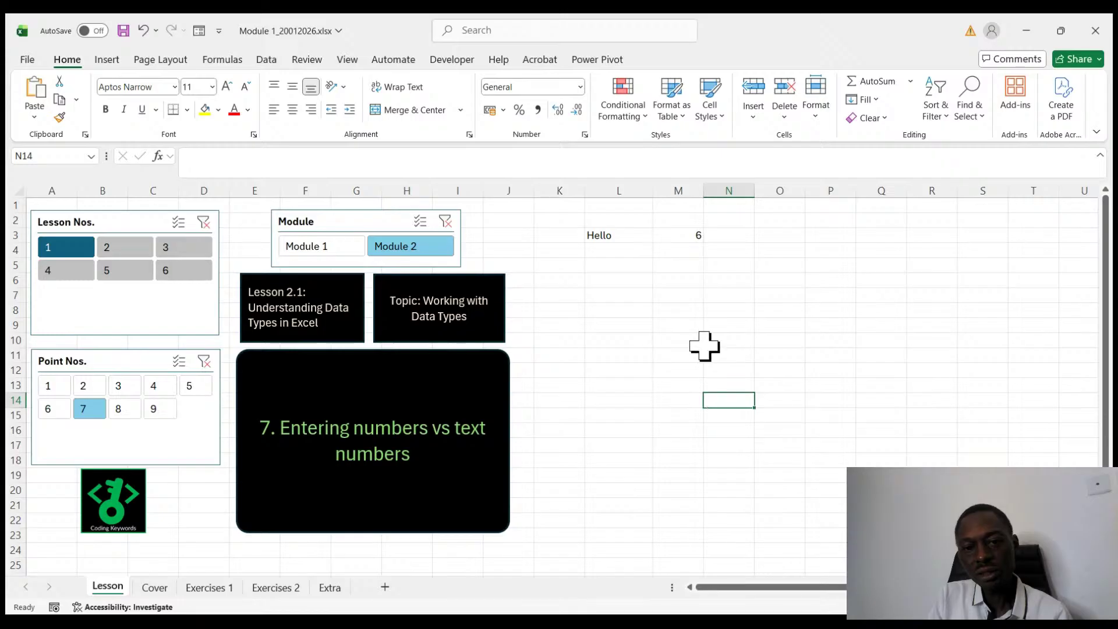
# - Compare how the text in cell L3 and the number in cell M3 are aligned by default
pyautogui.moveTo(635, 235); pyautogui.dragTo(695, 235)
pyautogui.click(658, 398)
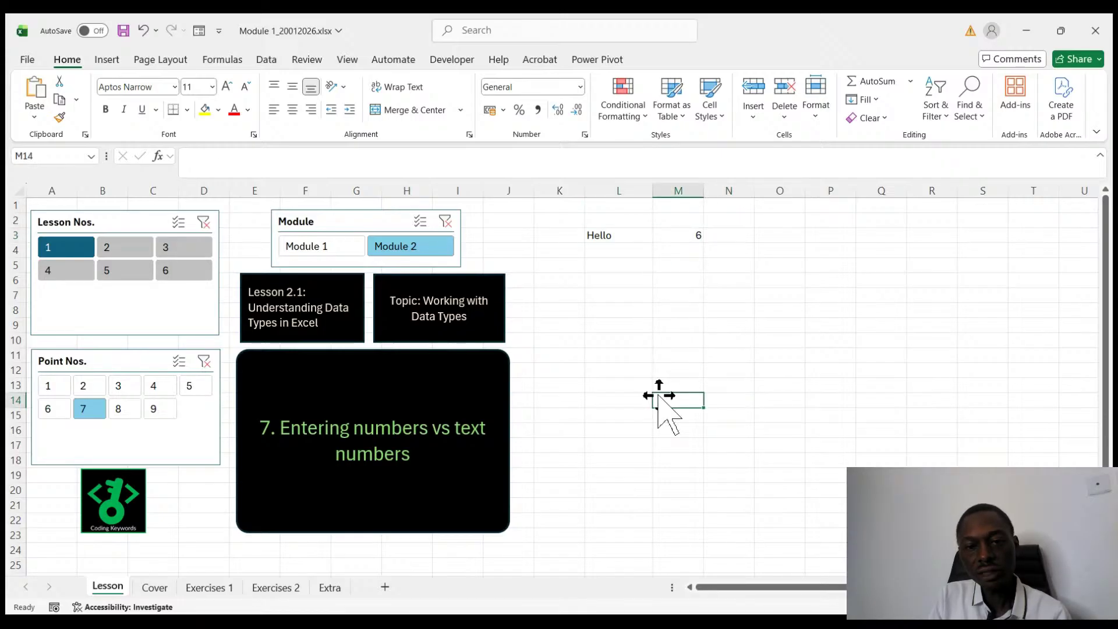
pyautogui.click(610, 237)
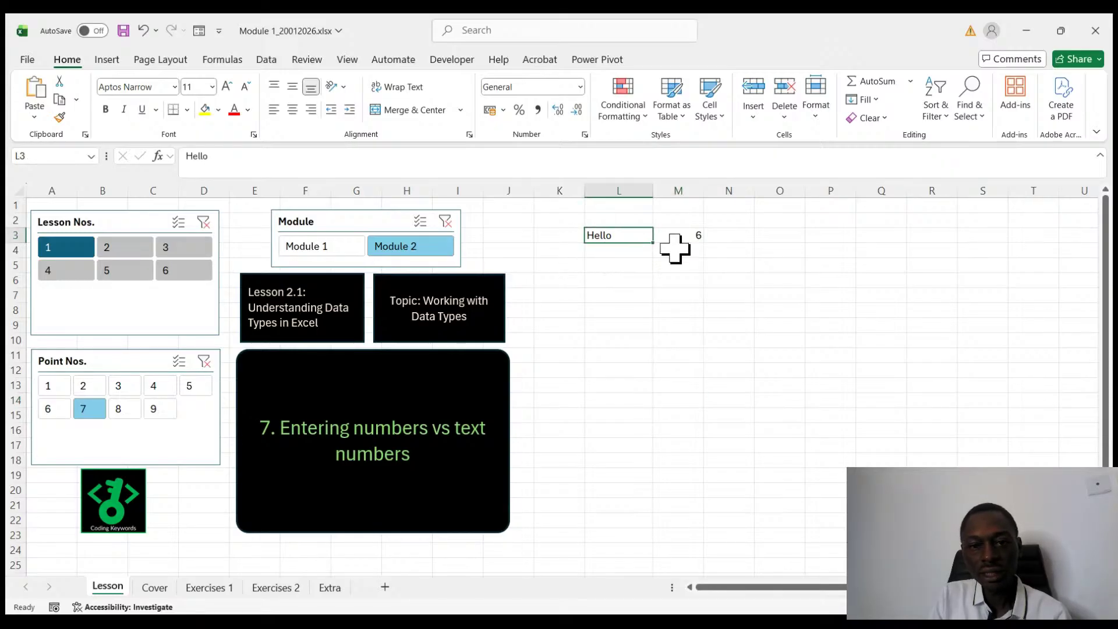
pyautogui.click(694, 234)
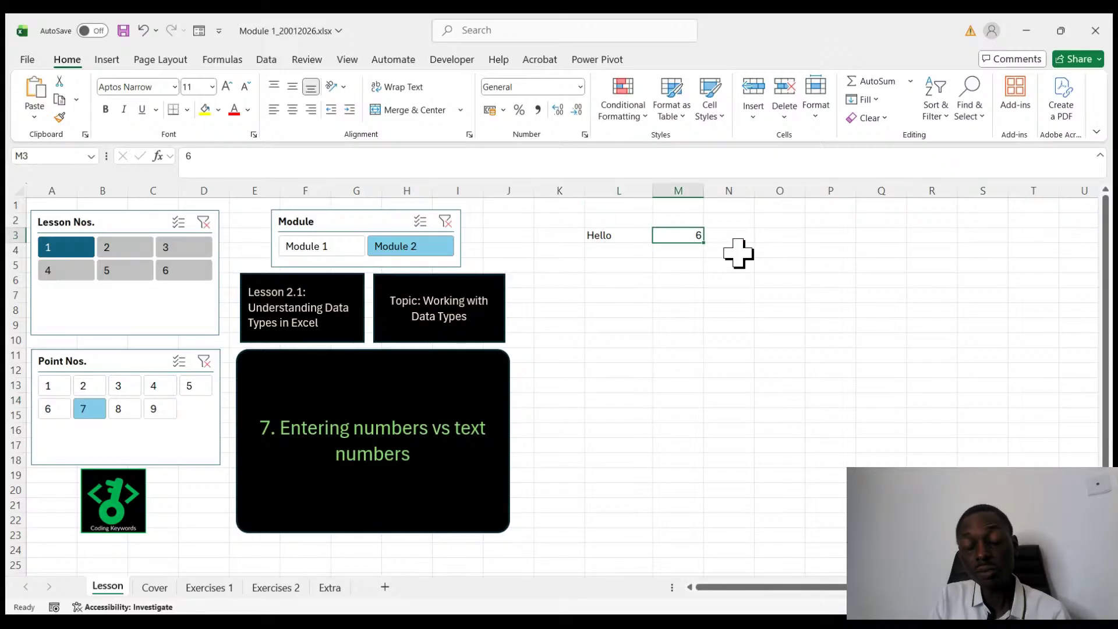
pyautogui.click(644, 344)
pyautogui.click(677, 221)
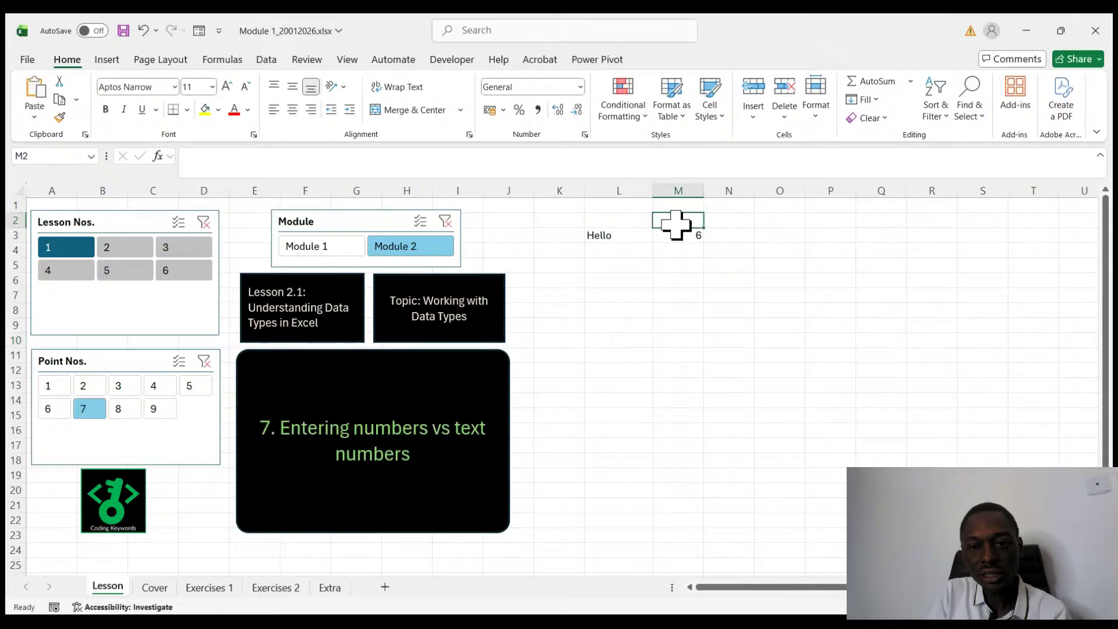
# - Align the number in cell M3 left and centre to demonstrate, finishing with right alignment
pyautogui.click(677, 234)
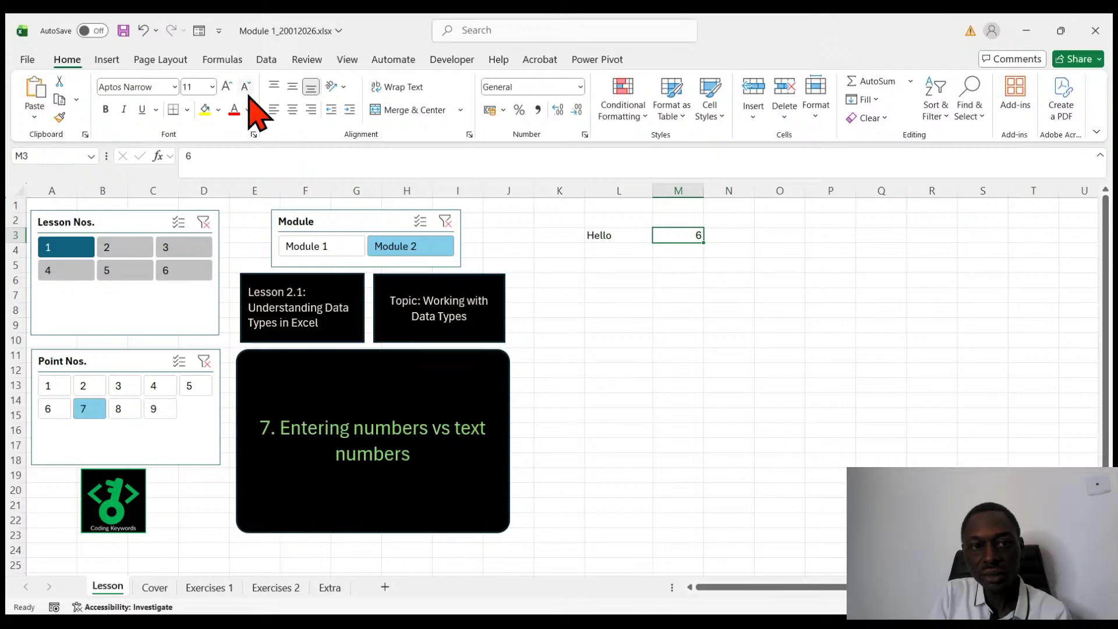
pyautogui.click(275, 111)
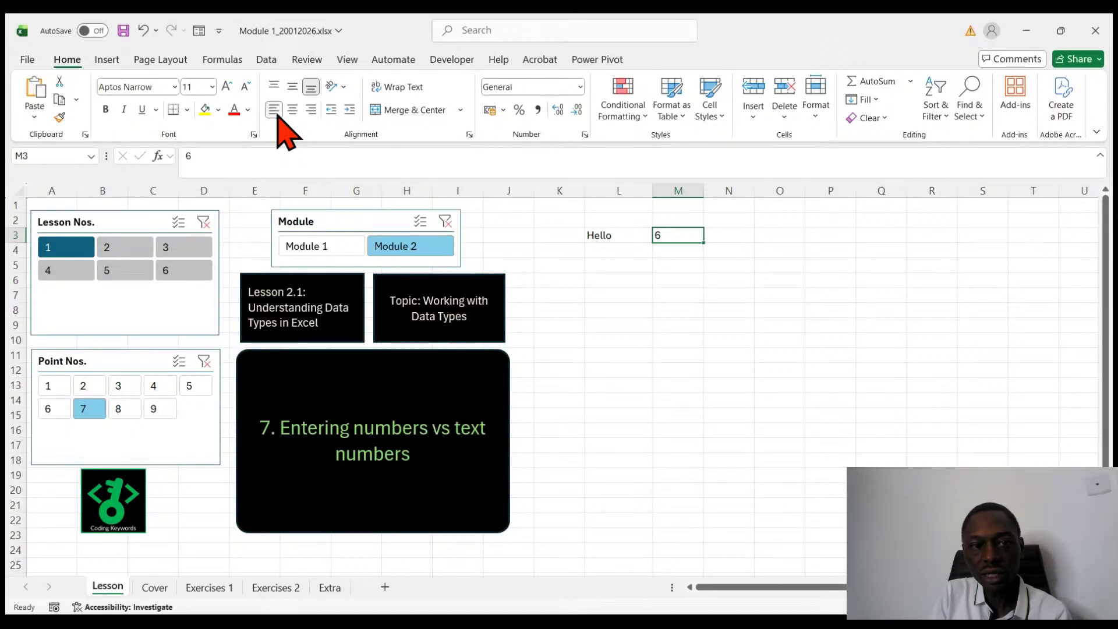
pyautogui.click(293, 111)
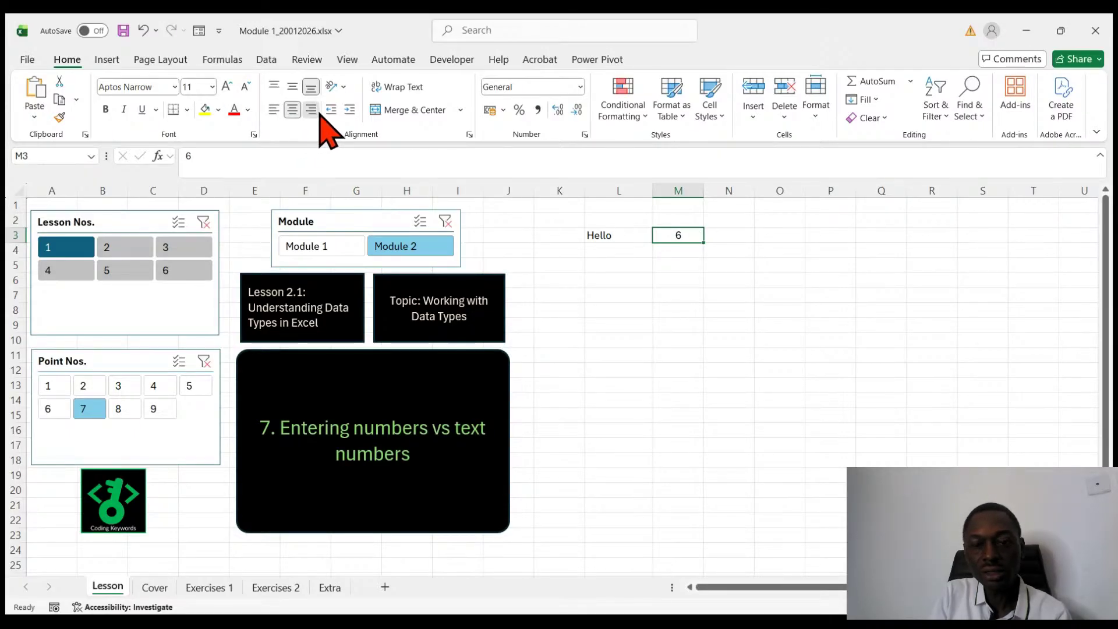
pyautogui.click(317, 112)
pyautogui.click(711, 342)
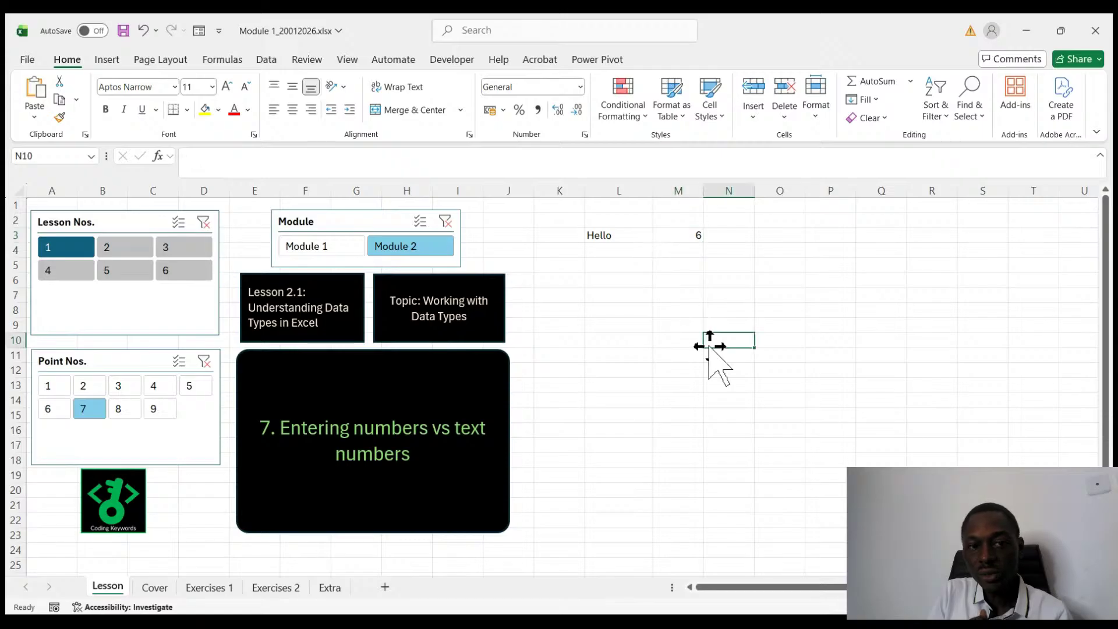
# - Widen column N and enter the date 22/01/2026 in cell N3
pyautogui.click(618, 238)
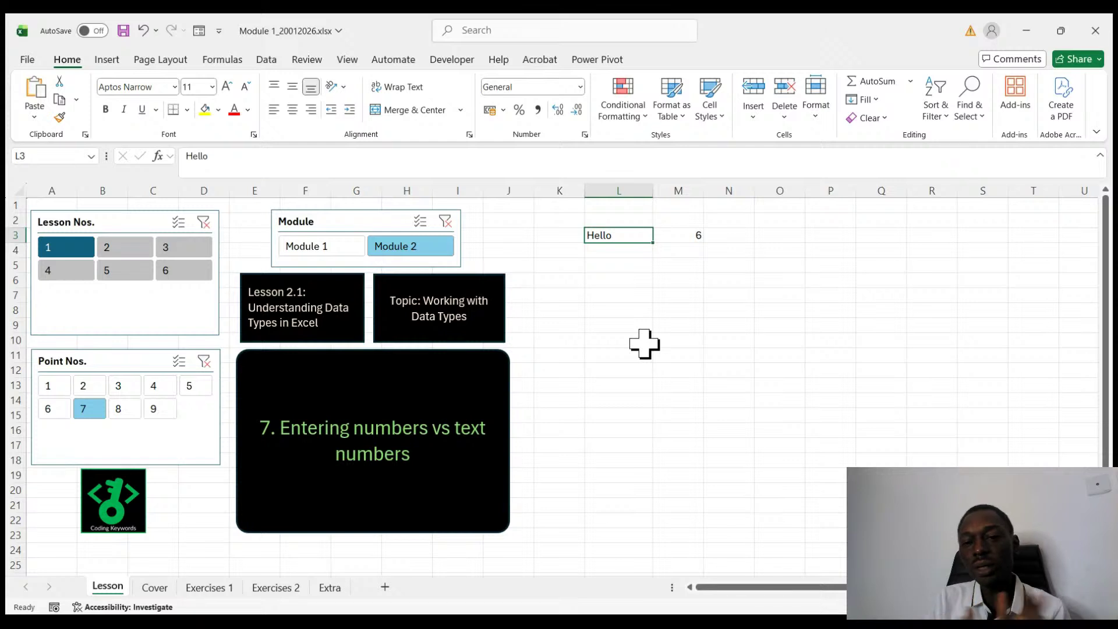
pyautogui.click(738, 235)
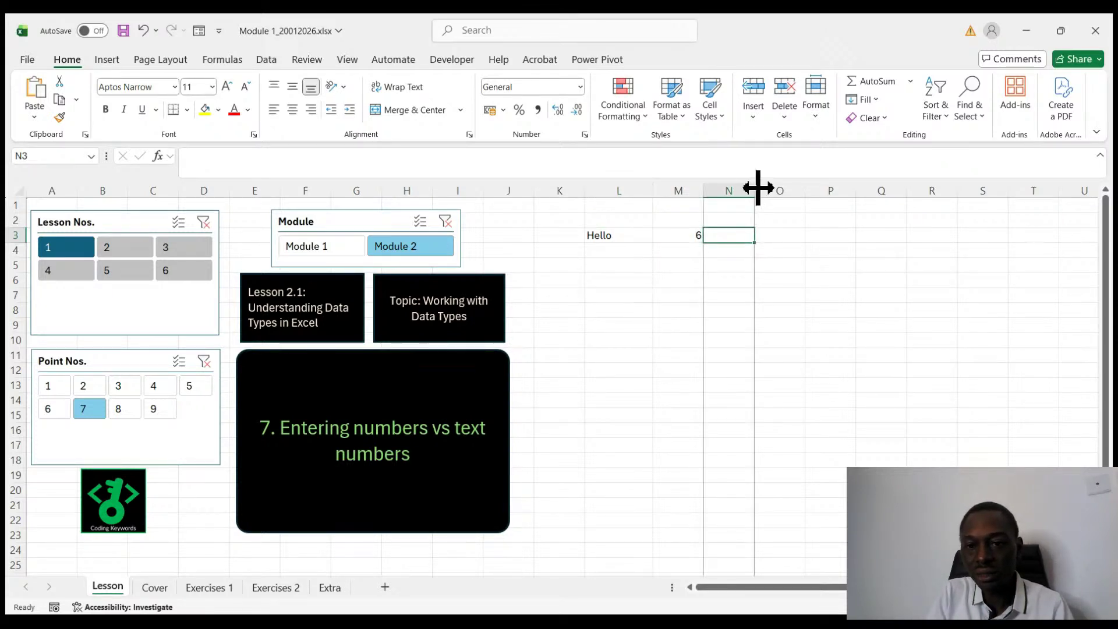
pyautogui.moveTo(755, 189); pyautogui.dragTo(781, 191)
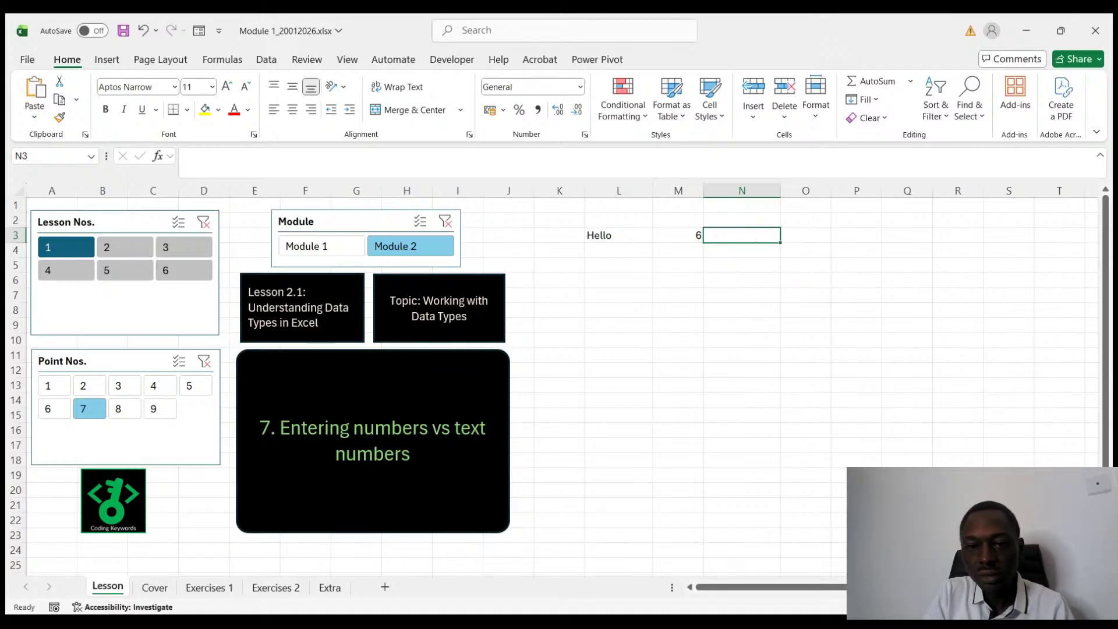
pyautogui.write('22')
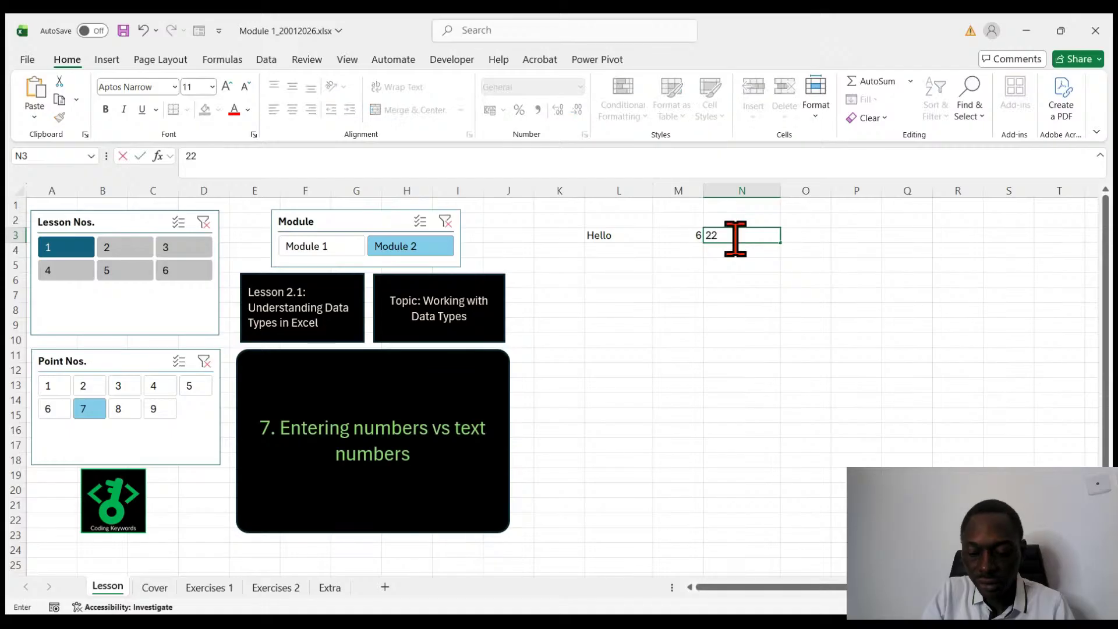
pyautogui.write('/0')
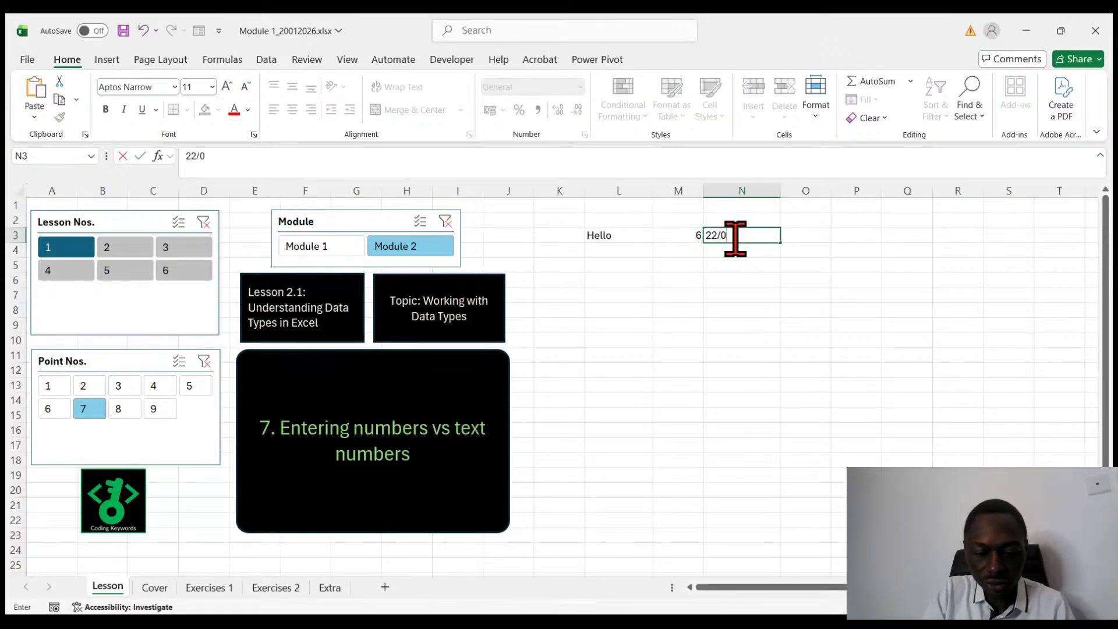
pyautogui.write('1/2026')
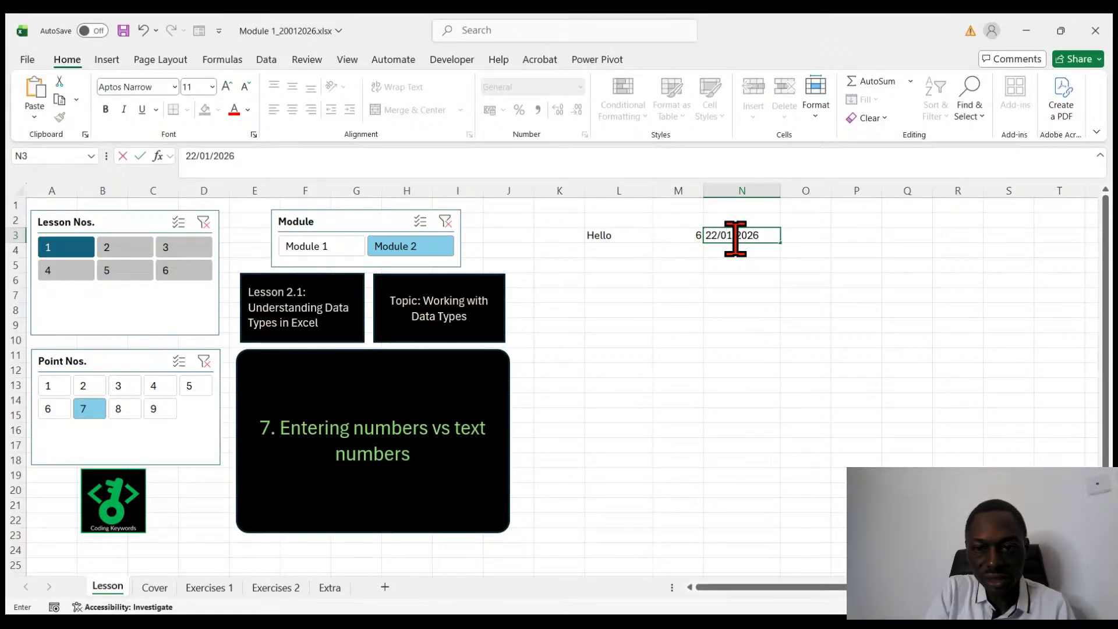
pyautogui.hotkey('ctrl', 'Return')
pyautogui.click(763, 376)
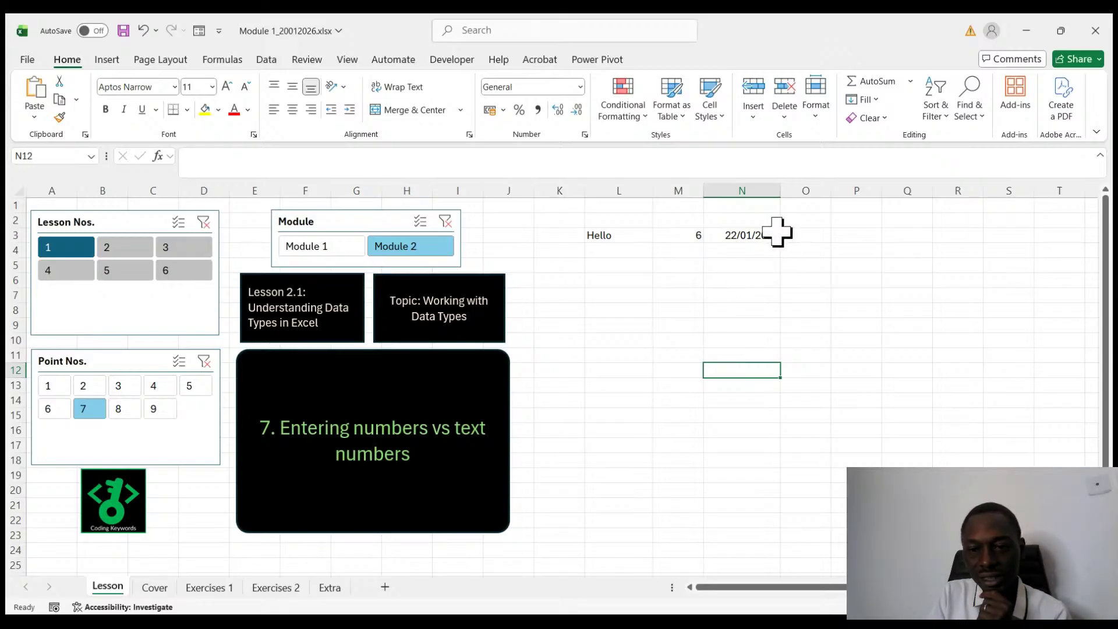
# - Check the alignment of the date in cell N3 and display lesson point 8
pyautogui.click(753, 233)
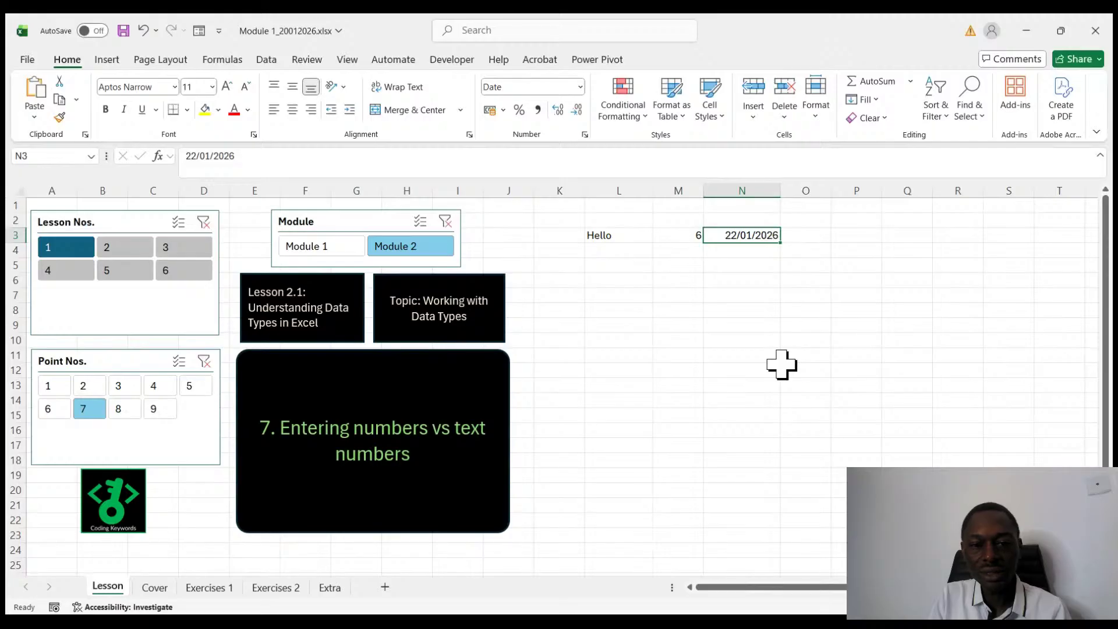
pyautogui.hotkey('alt', 'Tab')
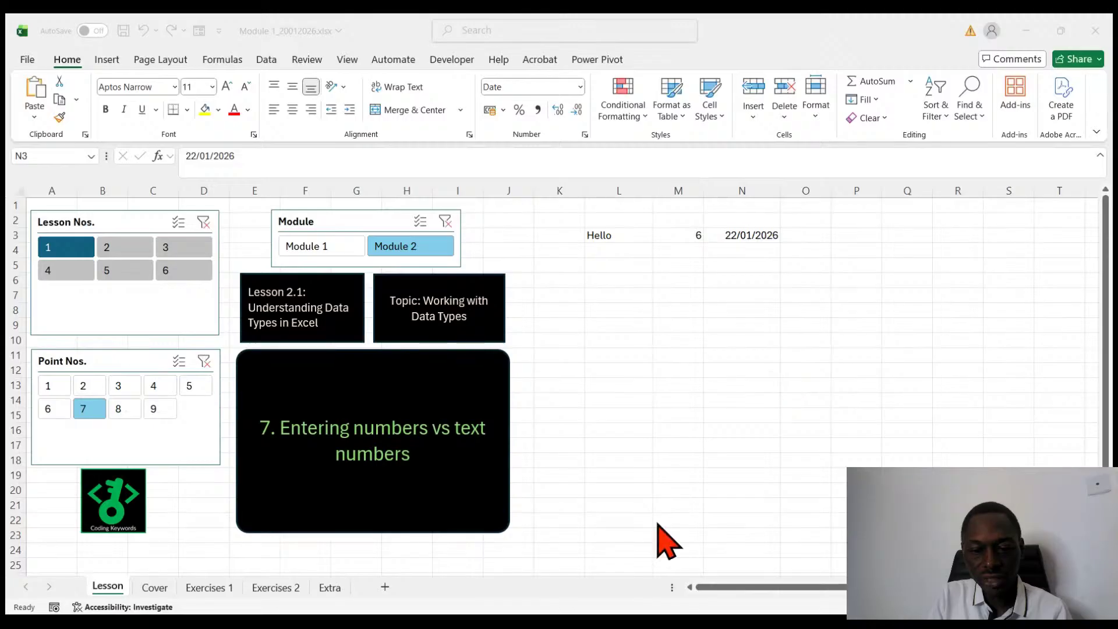
pyautogui.hotkey('alt', 'Tab')
pyautogui.click(679, 371)
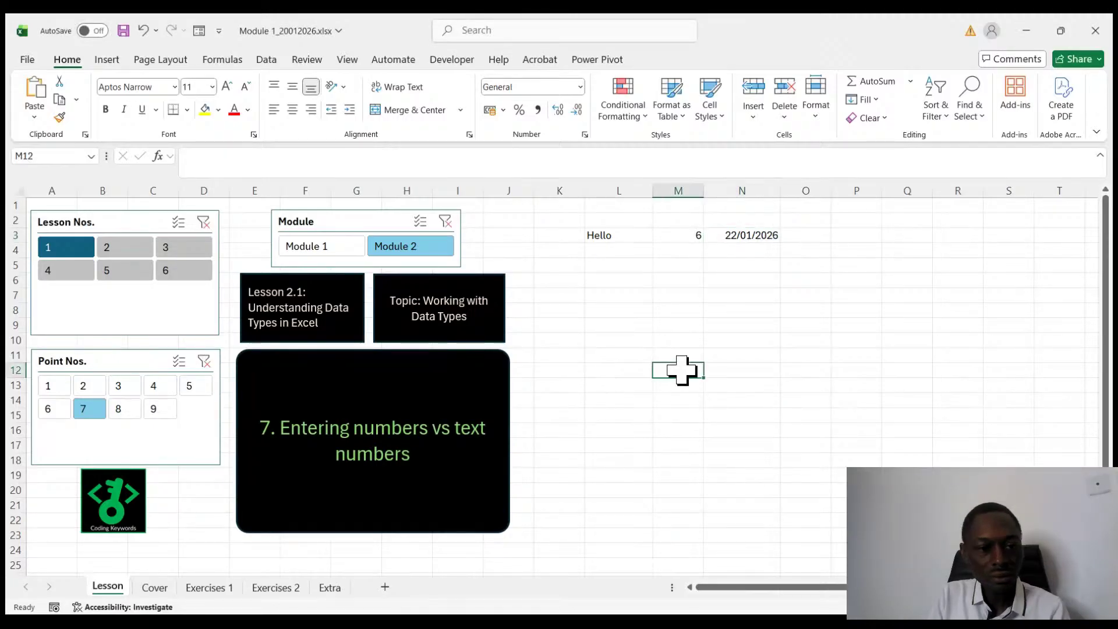
pyautogui.click(120, 411)
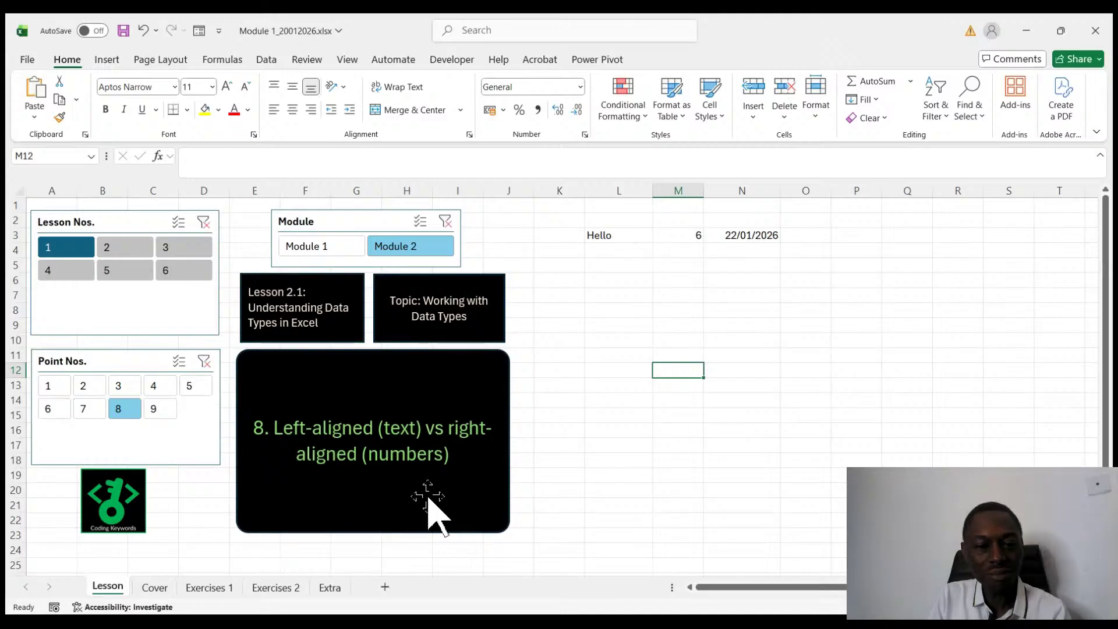
# - Display lesson point 9 on date auto-formatting and enter the date 22 January 2026 in cell N5
pyautogui.click(159, 415)
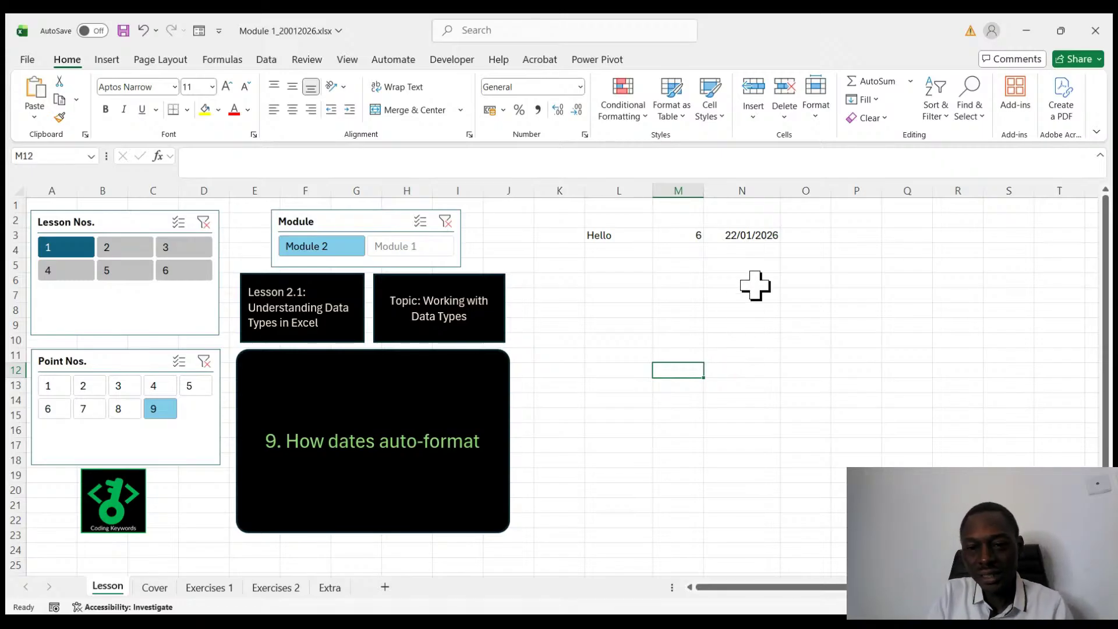
pyautogui.click(743, 265)
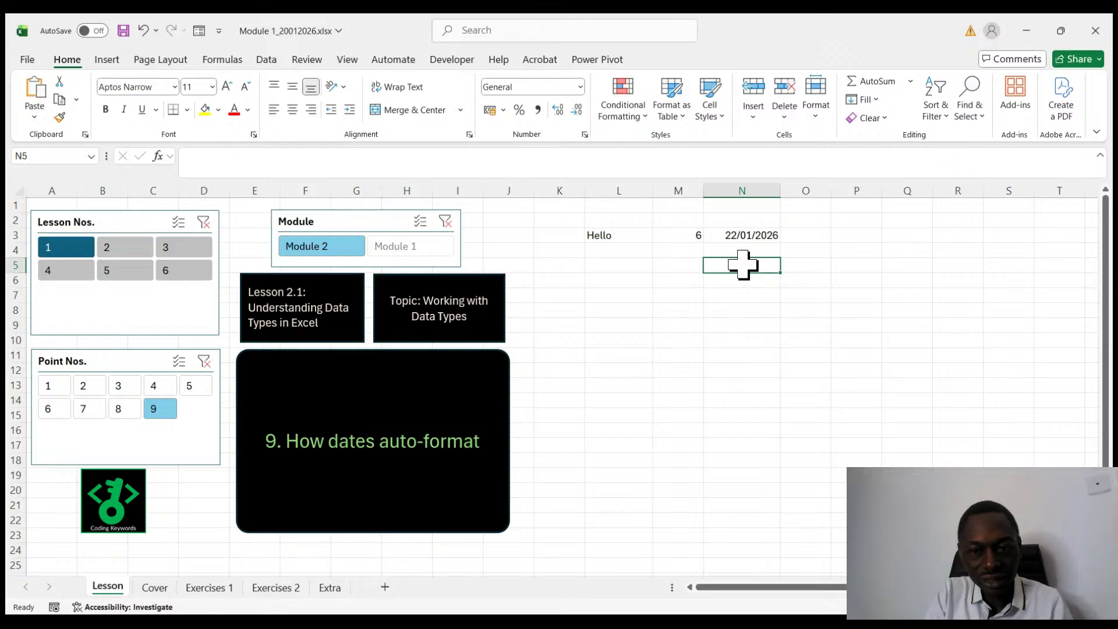
pyautogui.write('22')
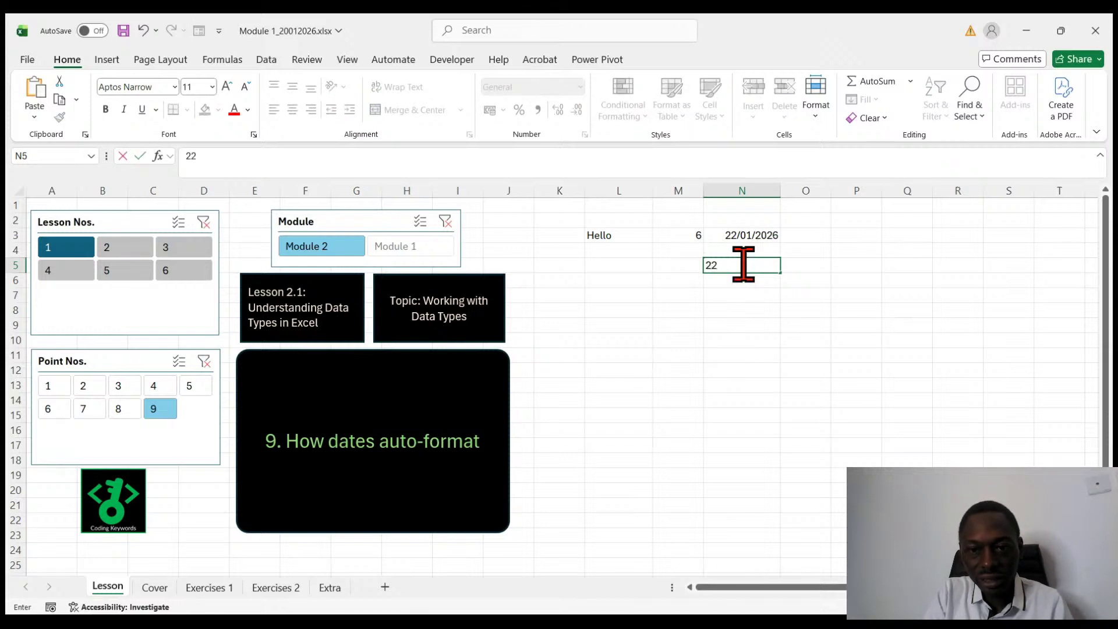
pyautogui.write(' January 2026')
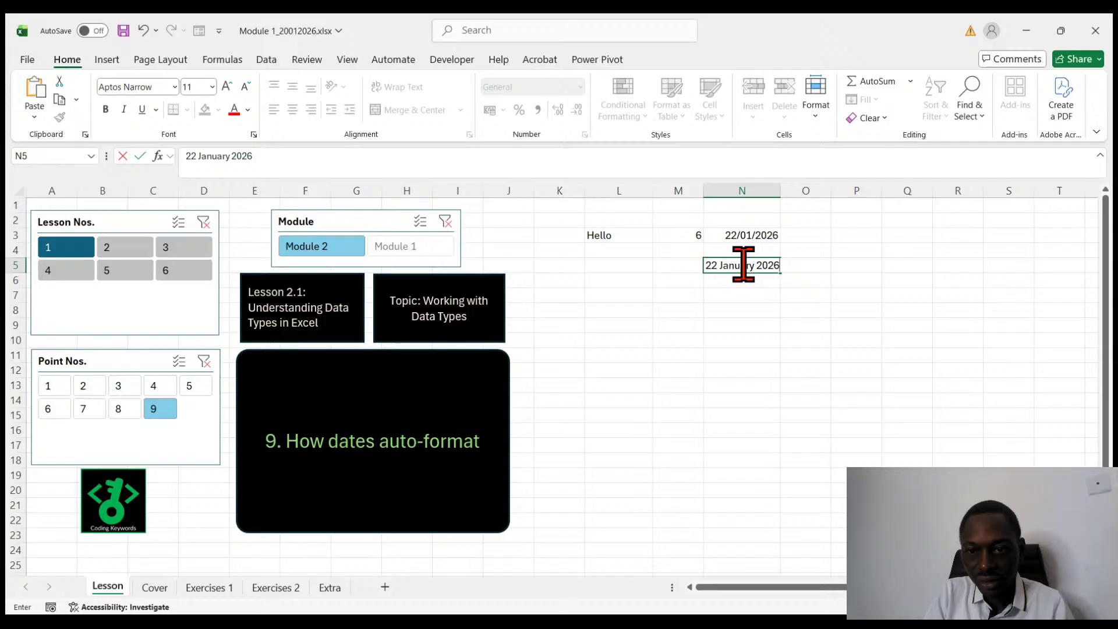
pyautogui.press('Return')
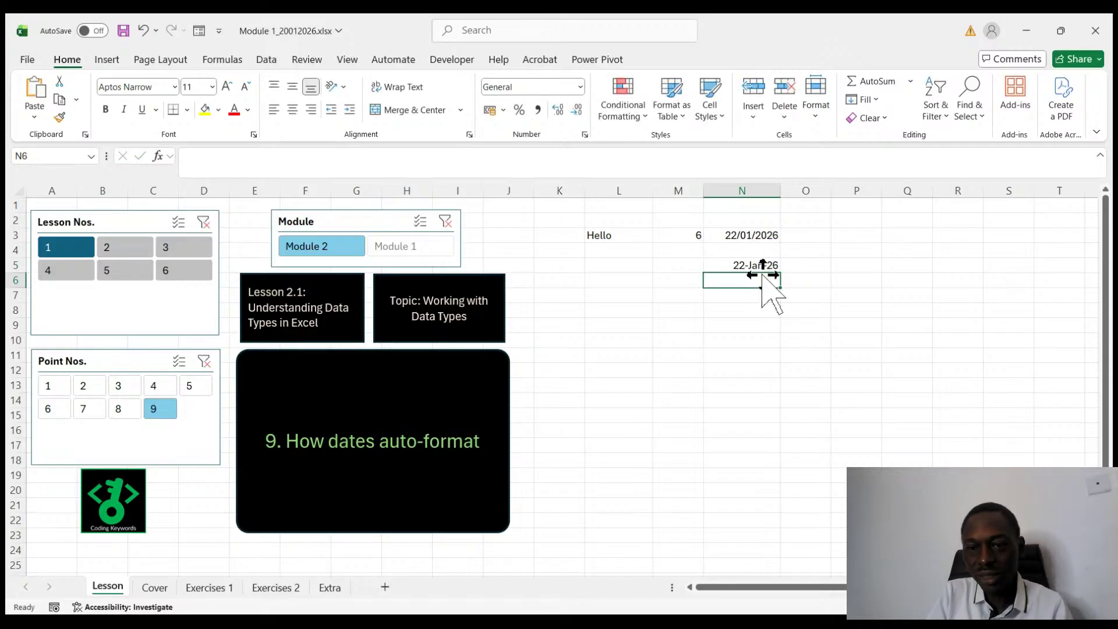
# - Compare the dates in cells N3 and N5, and enter the date 22 Jan 26 in cell N7
pyautogui.click(759, 230)
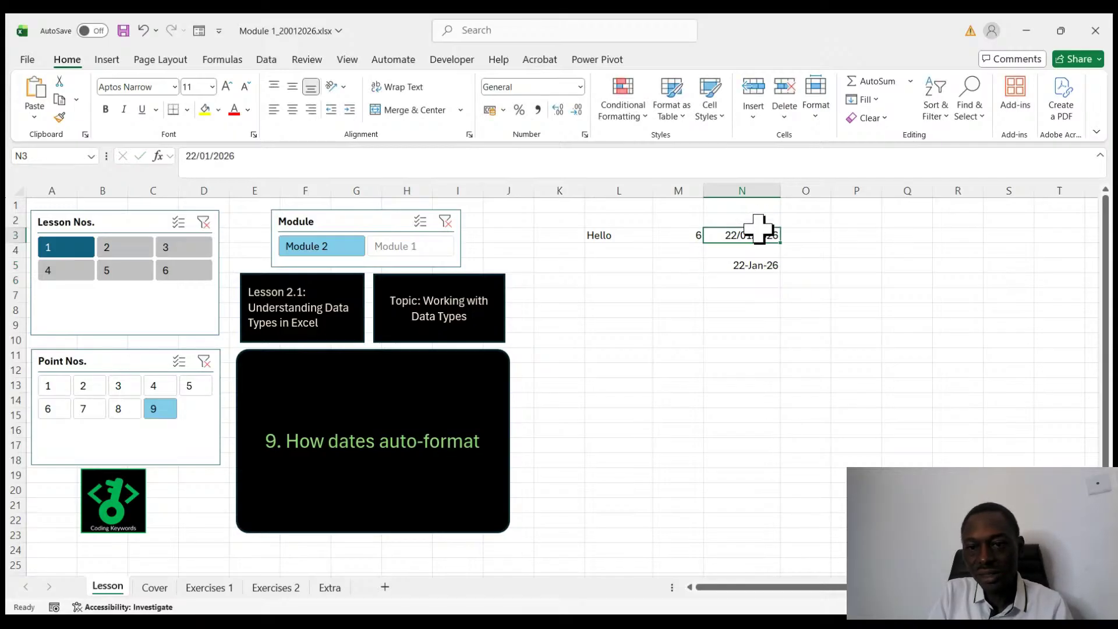
pyautogui.click(757, 265)
pyautogui.click(726, 293)
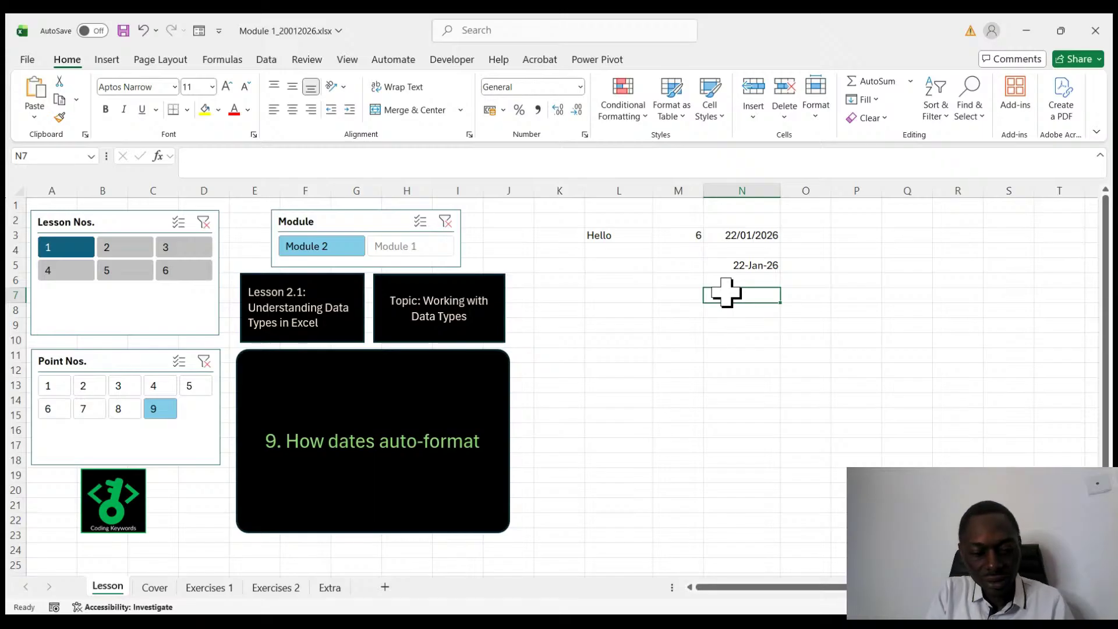
pyautogui.write('22')
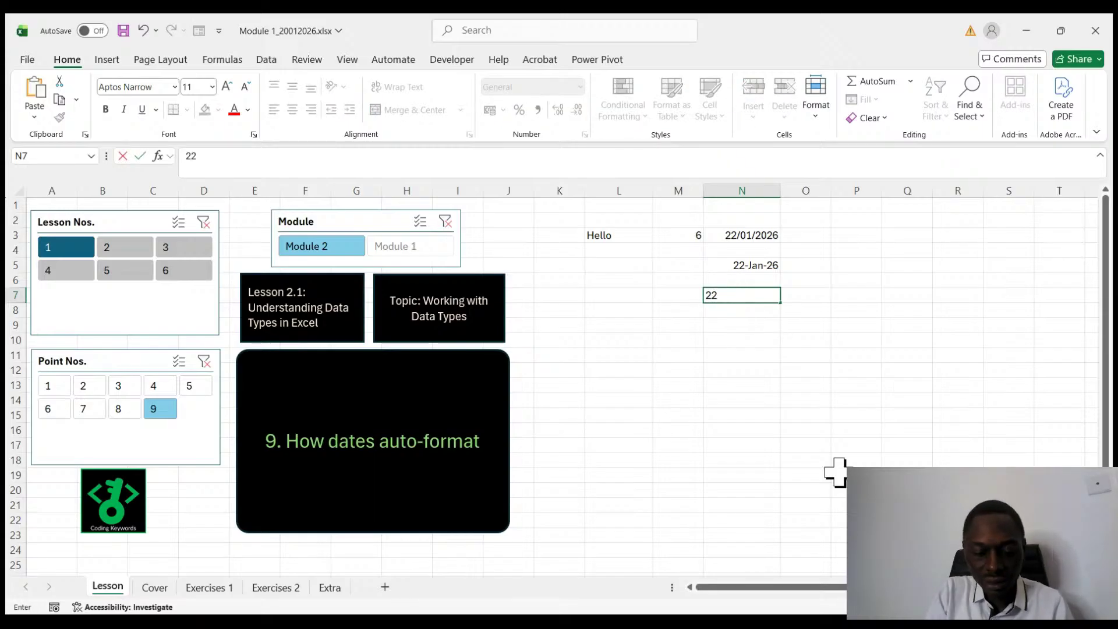
pyautogui.write(' Jan')
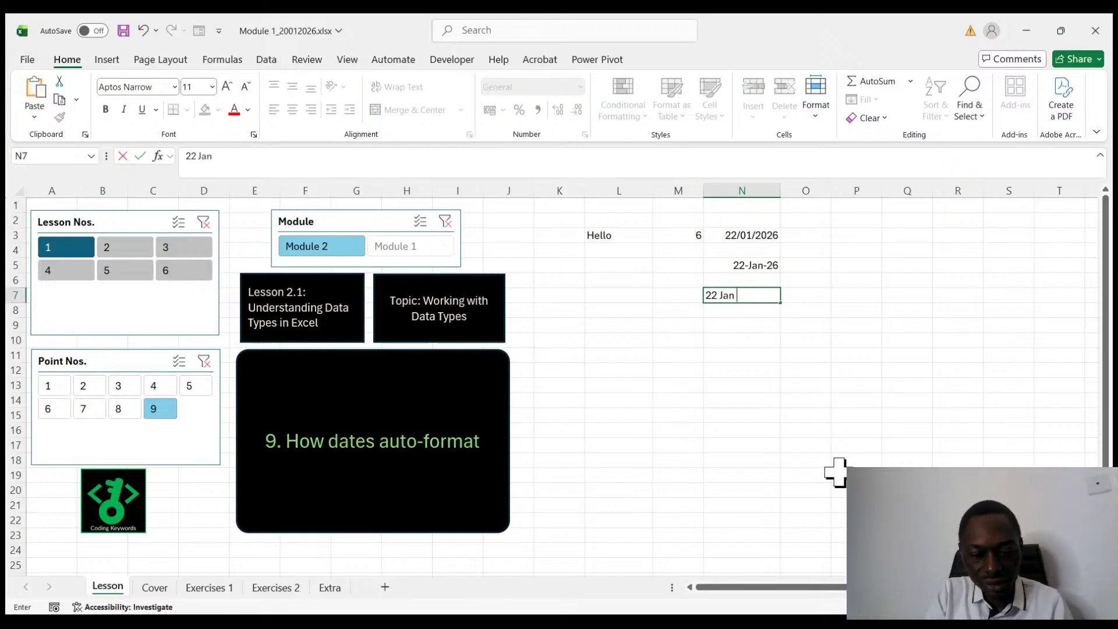
pyautogui.write(' 26')
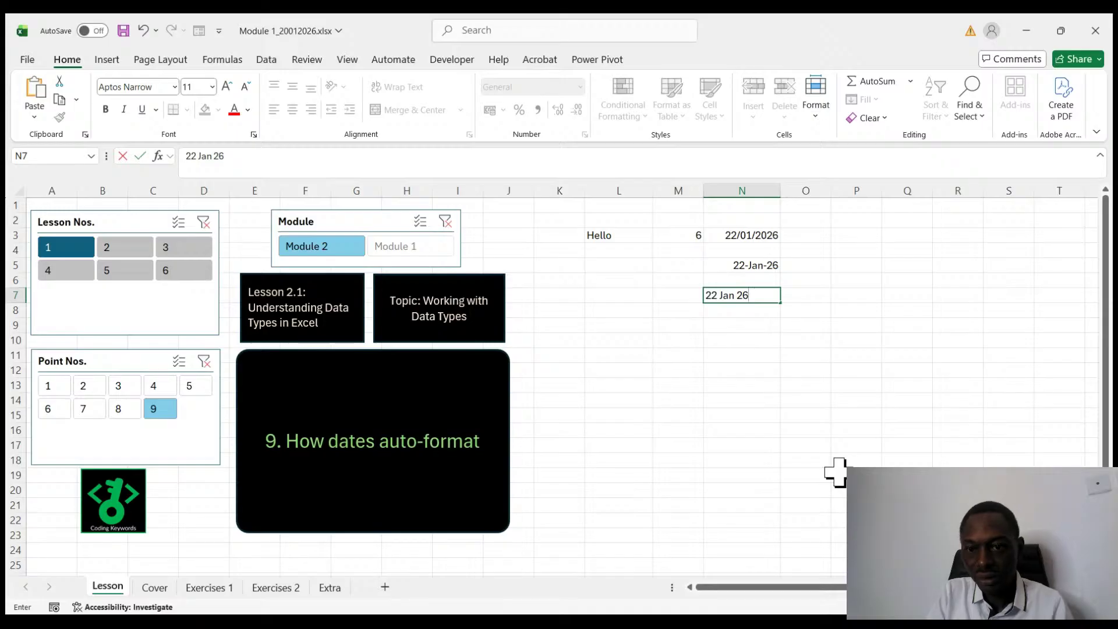
pyautogui.press('Return')
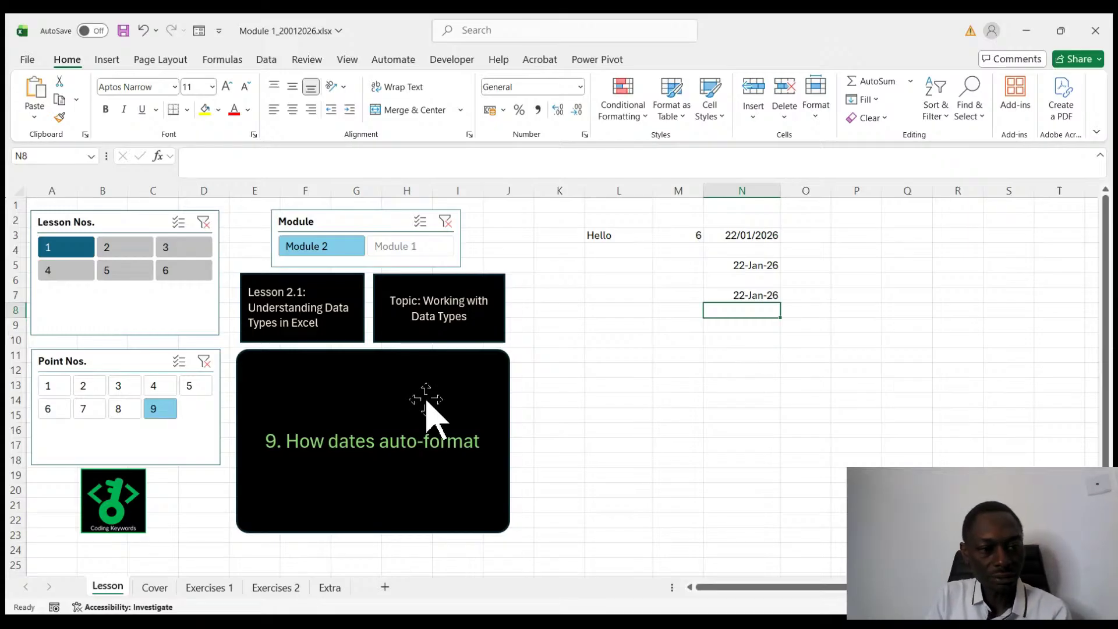
# - Display point 1 of Lesson 2.2 on single-cell entry and enter Thursday in cell L11
pyautogui.click(50, 386)
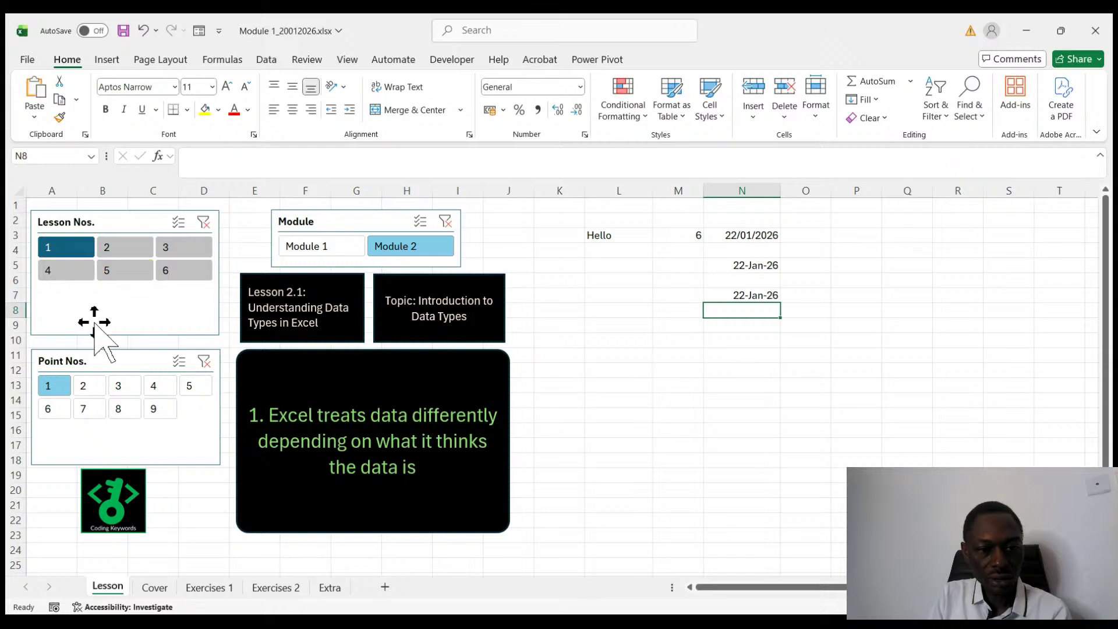
pyautogui.click(110, 252)
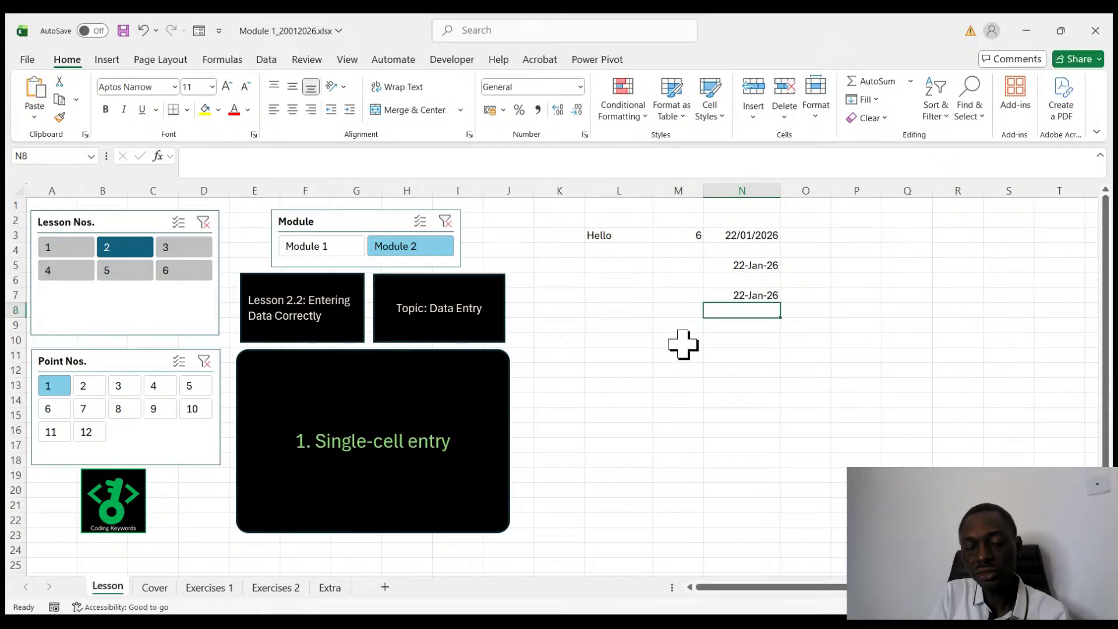
pyautogui.click(600, 233)
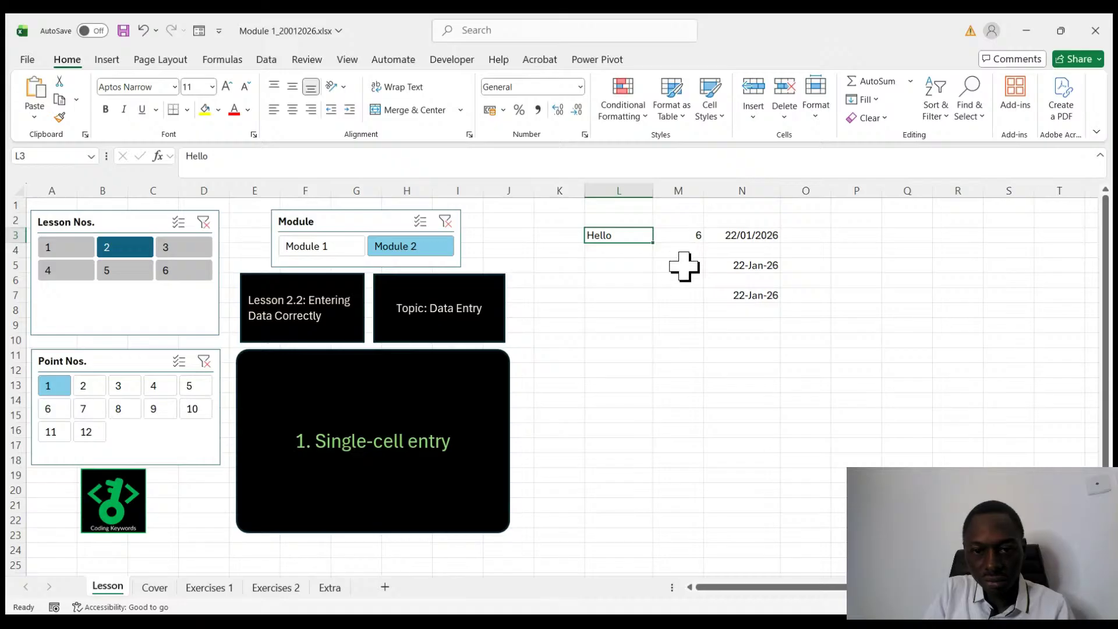
pyautogui.click(620, 352)
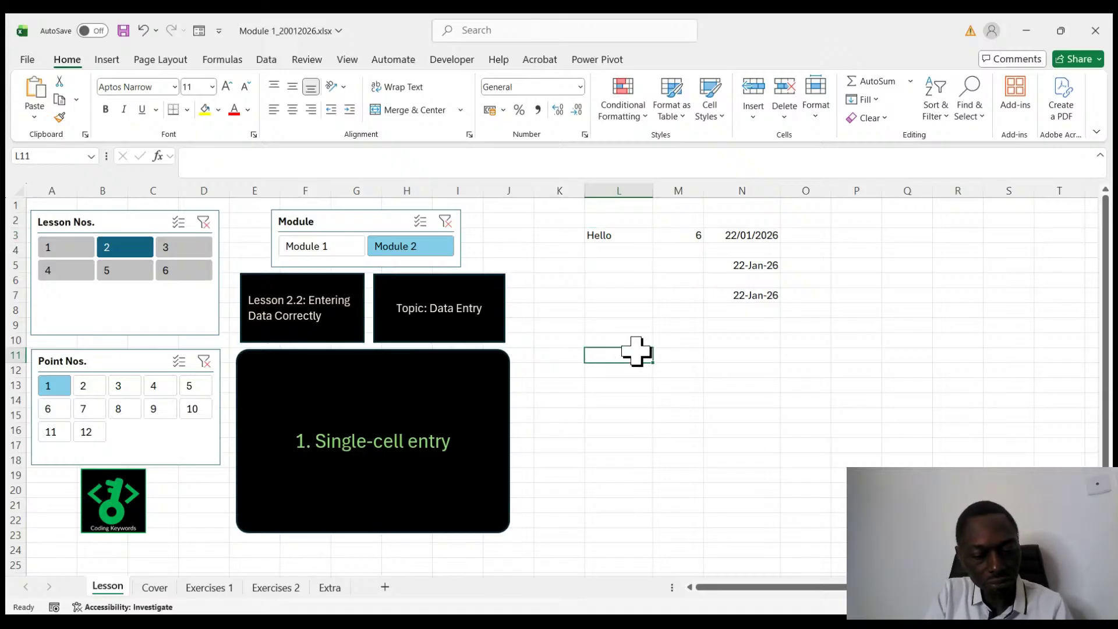
pyautogui.write('Thursday')
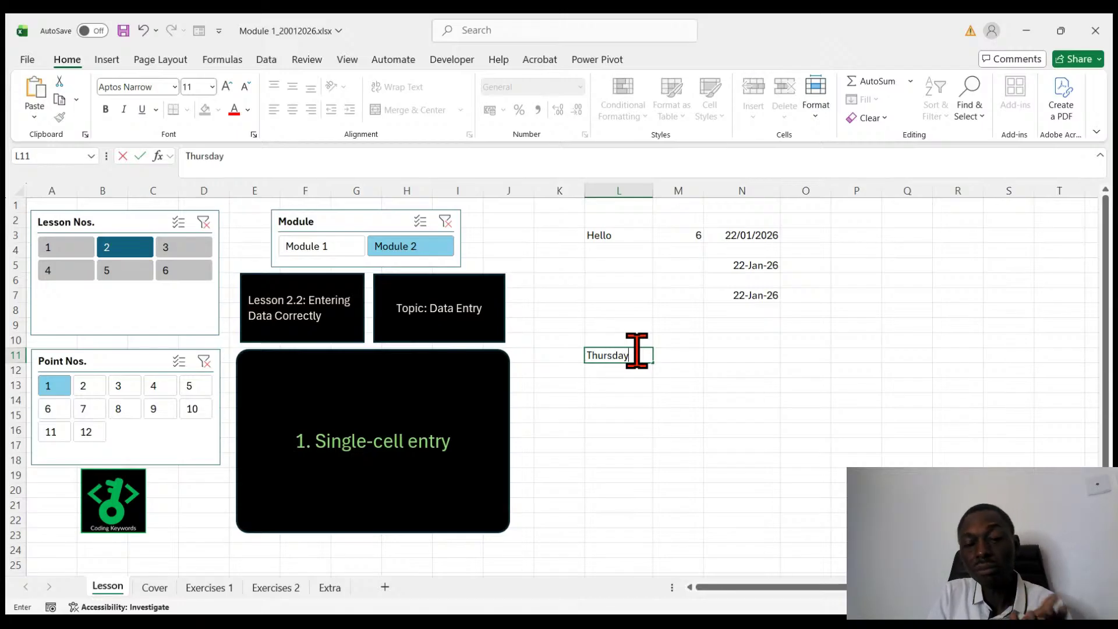
pyautogui.press('Return')
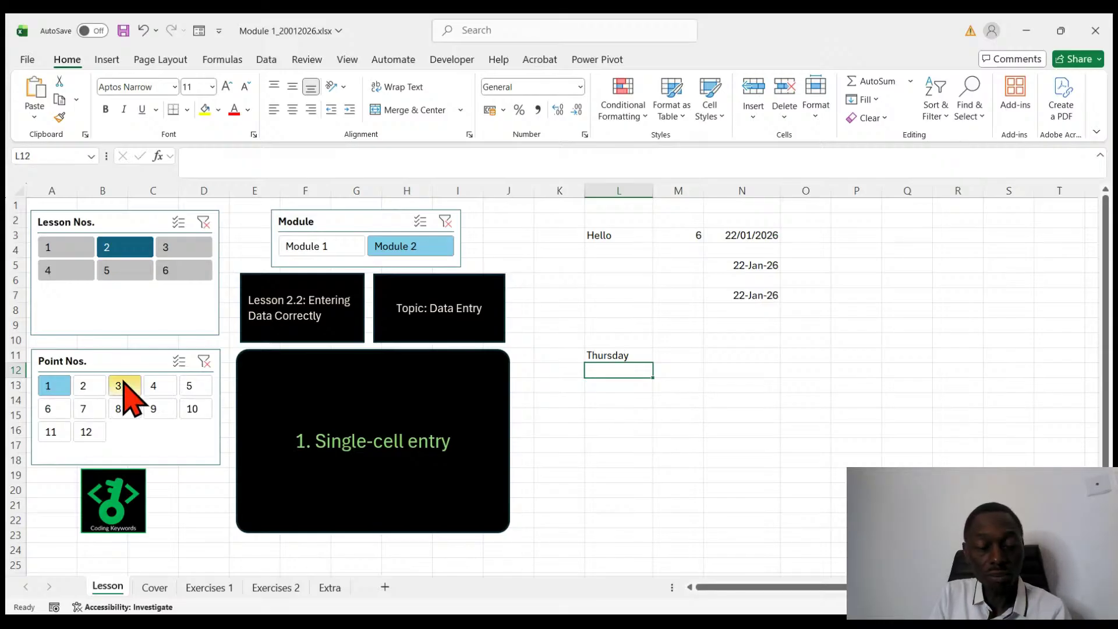
# - Display point 2 on overwriting cell contents and overwrite cell L11 with Friday
pyautogui.click(89, 386)
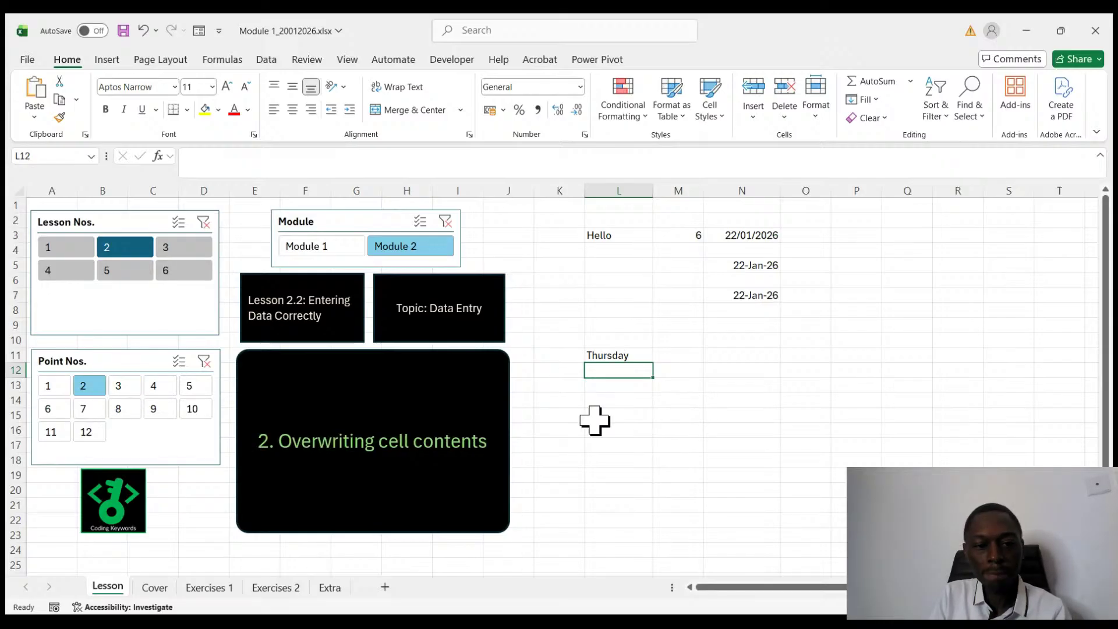
pyautogui.click(716, 442)
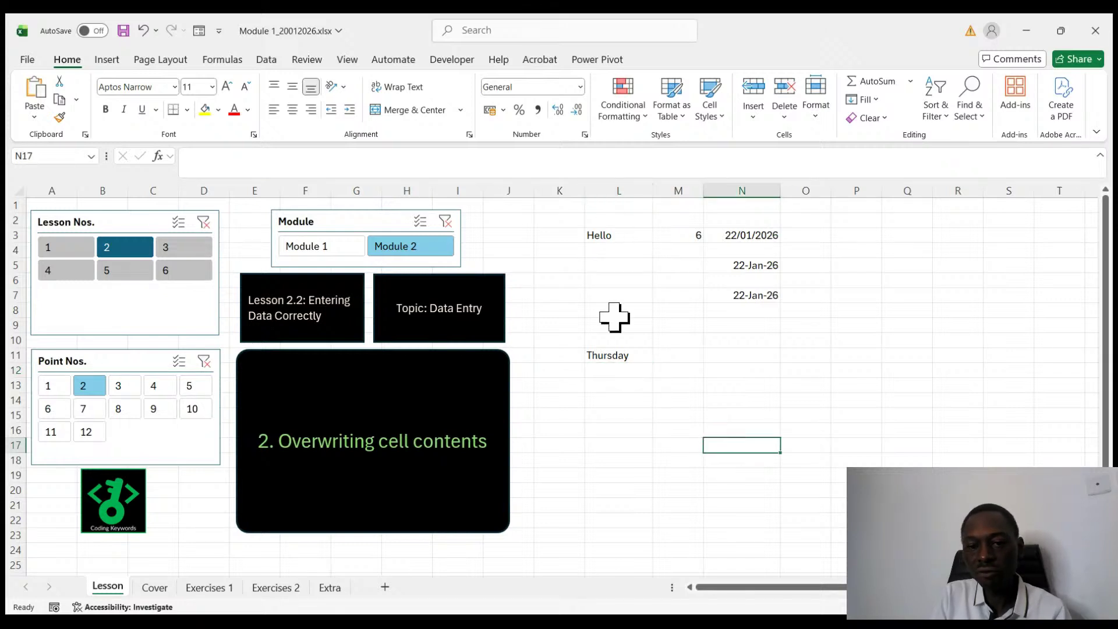
pyautogui.click(616, 356)
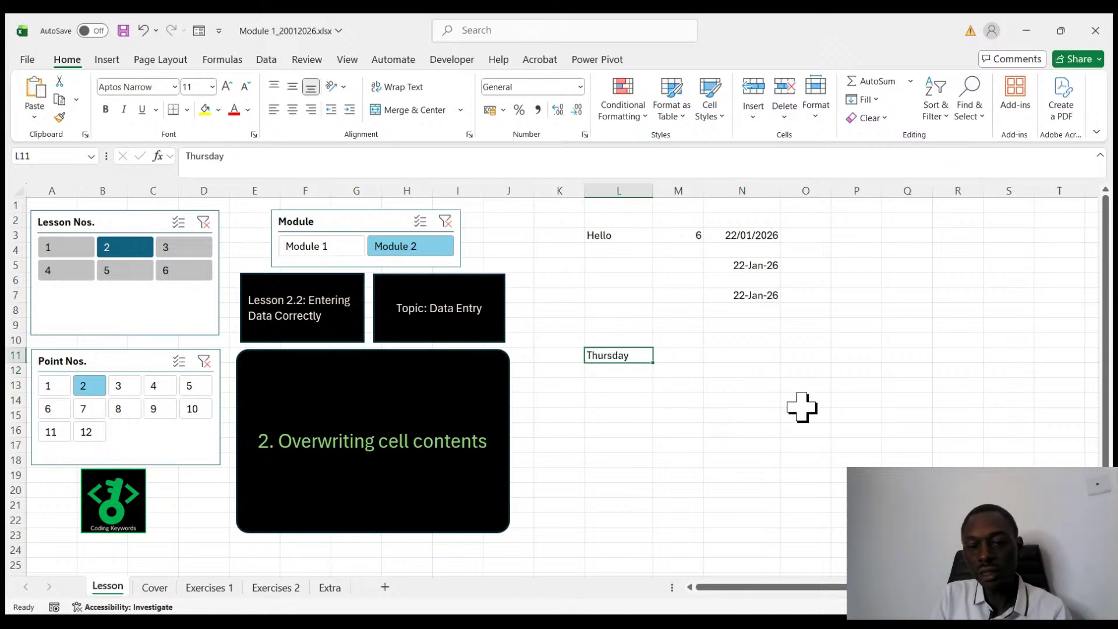
pyautogui.click(641, 429)
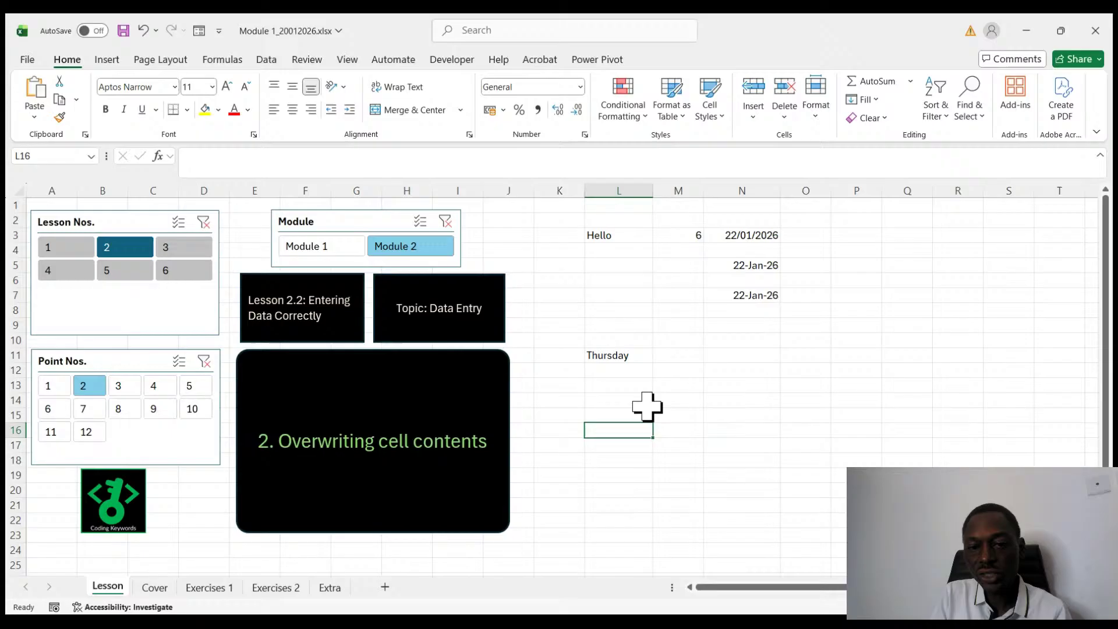
pyautogui.click(615, 354)
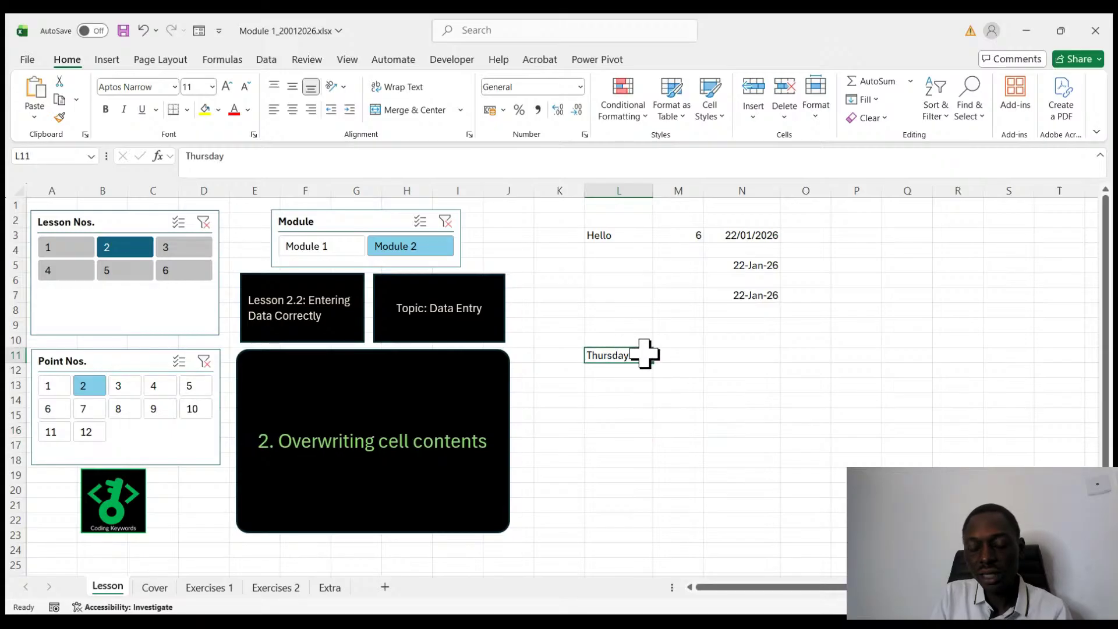
pyautogui.write('Fr')
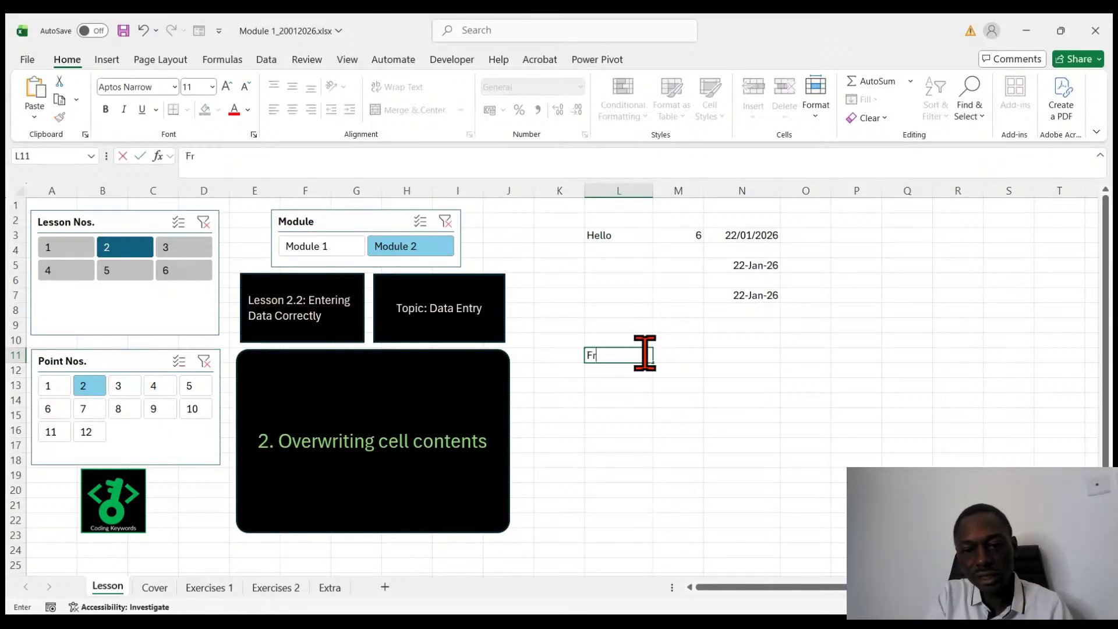
pyautogui.write('iday')
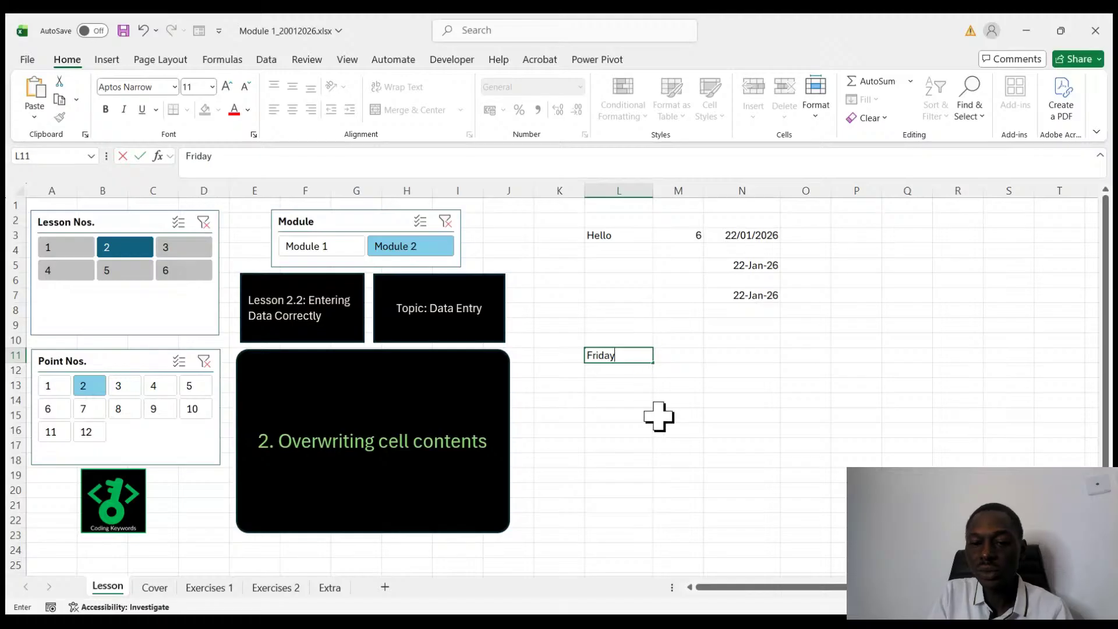
pyautogui.press('Return')
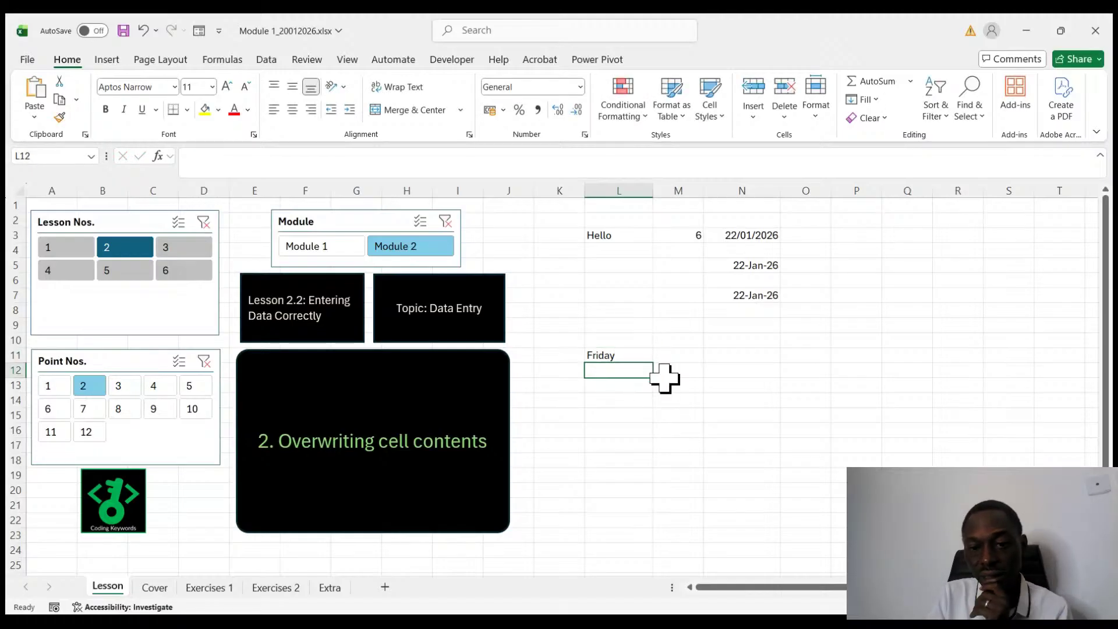
# - Overwrite the contents of cell L11 with Saturday
pyautogui.click(624, 354)
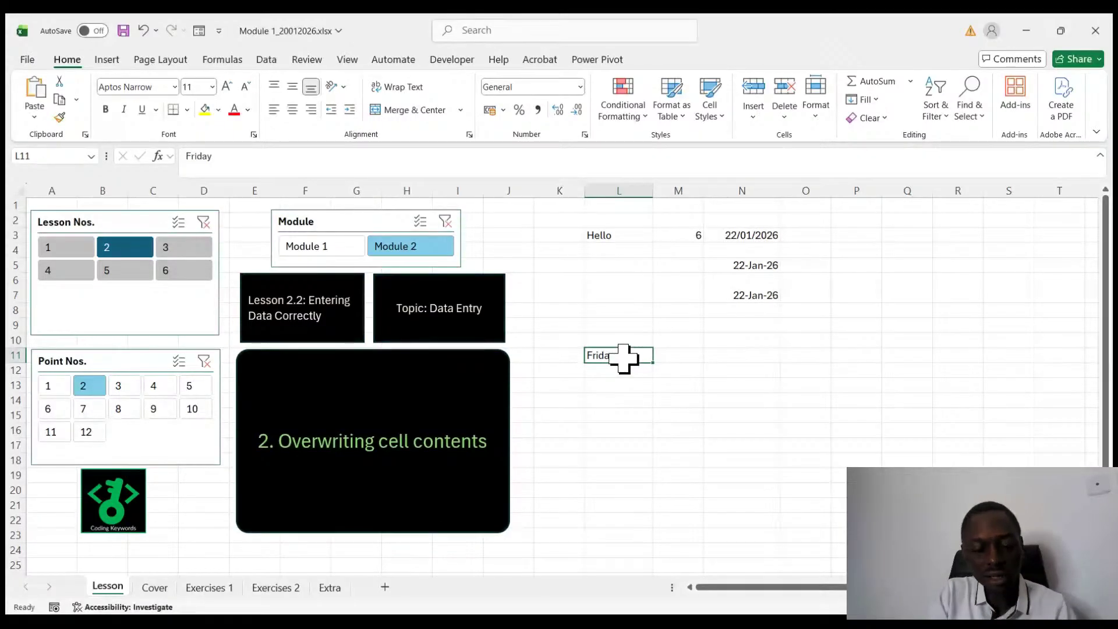
pyautogui.write('Satrud')
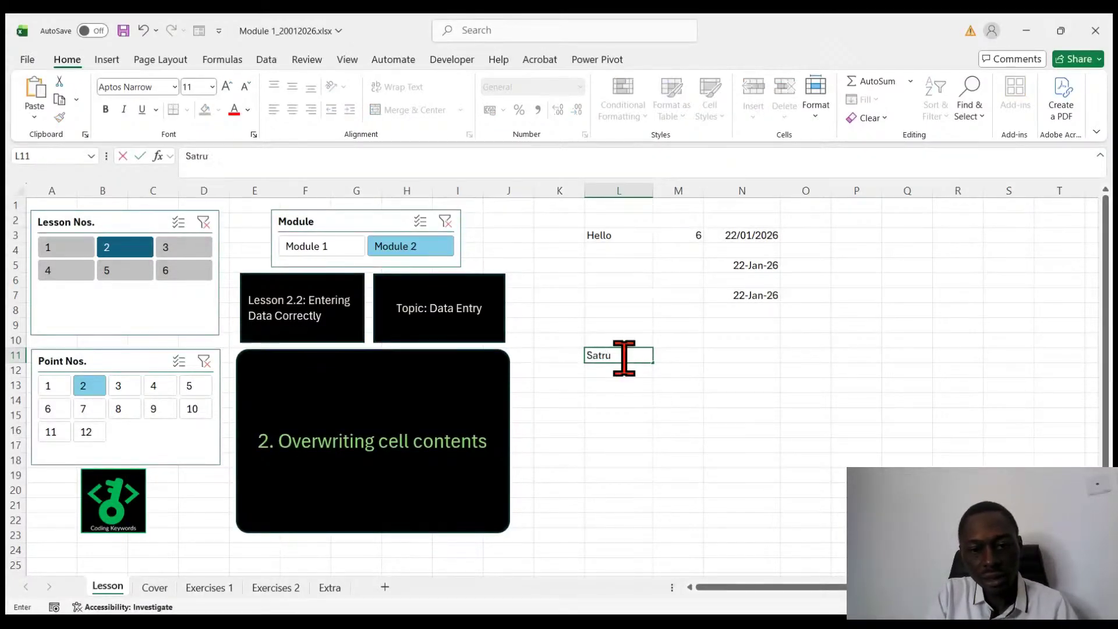
pyautogui.press('BackSpace')
pyautogui.press('BackSpace')
pyautogui.write('r')
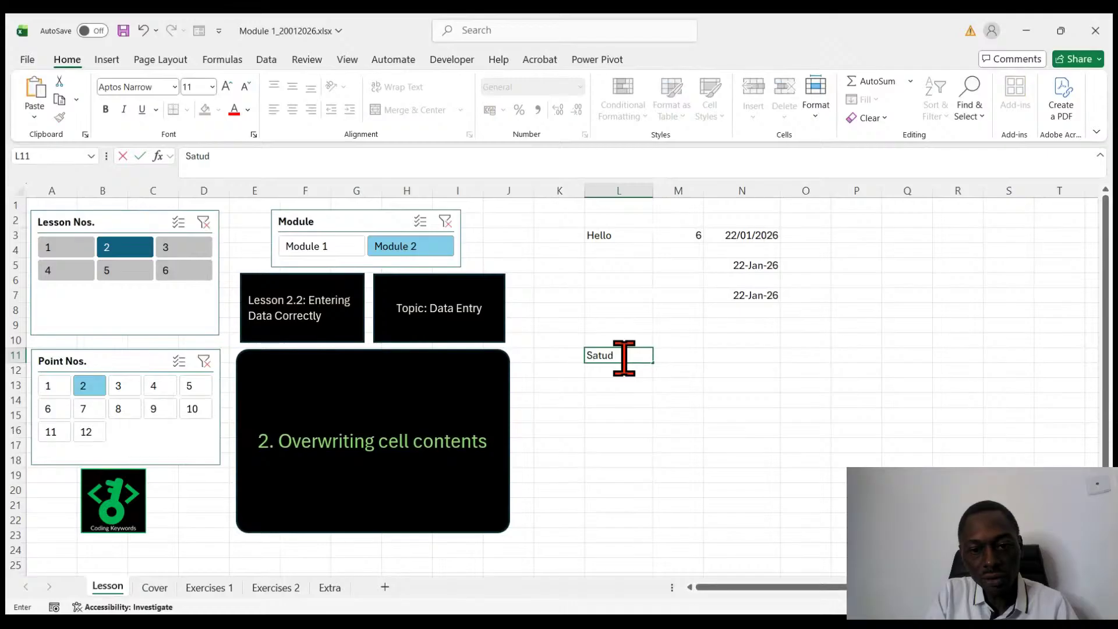
pyautogui.press('BackSpace')
pyautogui.write('rday')
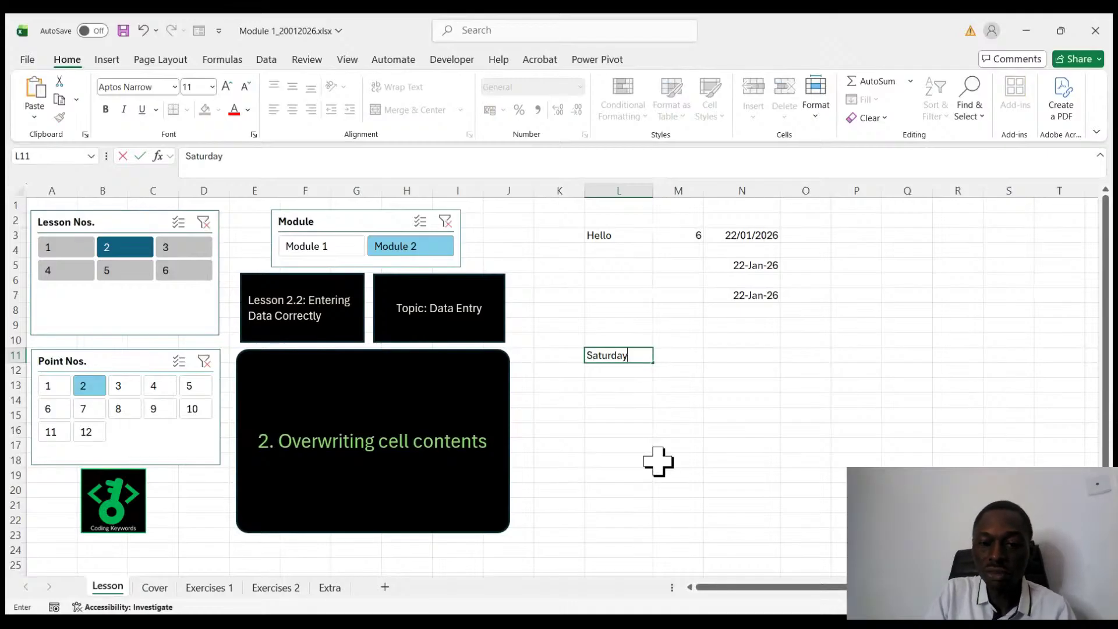
pyautogui.press('Return')
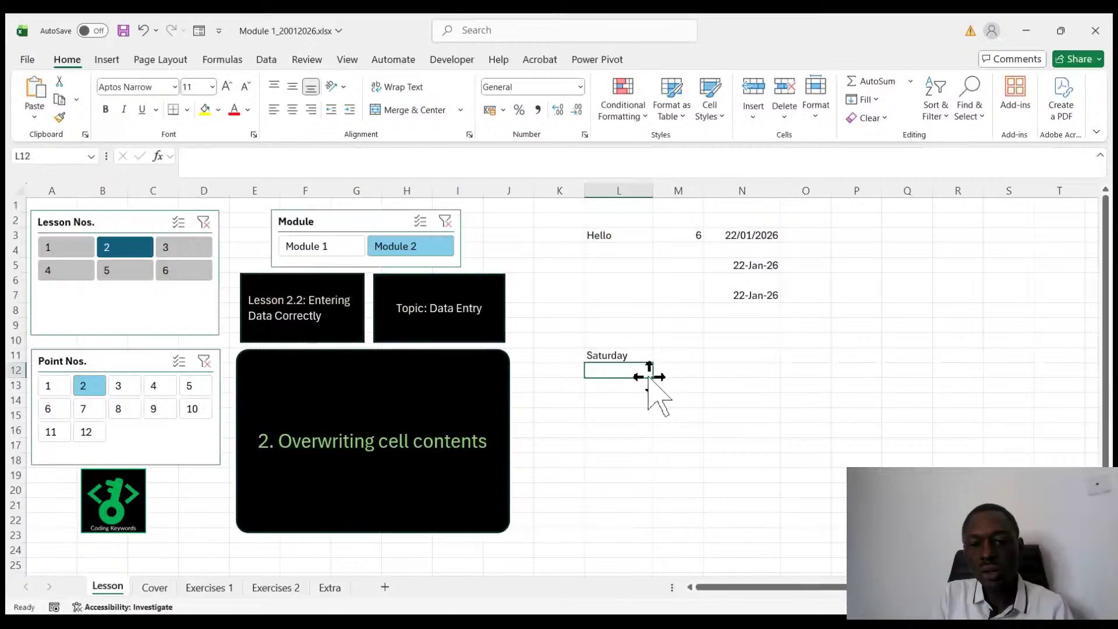
pyautogui.press('Return')
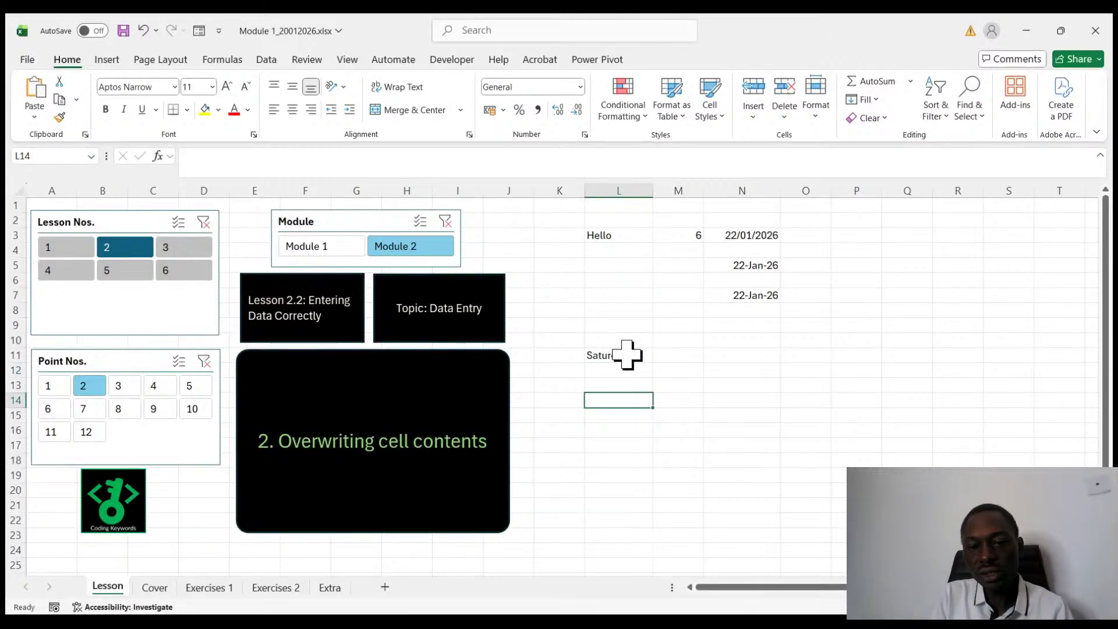
# - Edit the existing contents of cell L11, replacing the whole entry with Sunday
pyautogui.click(627, 356)
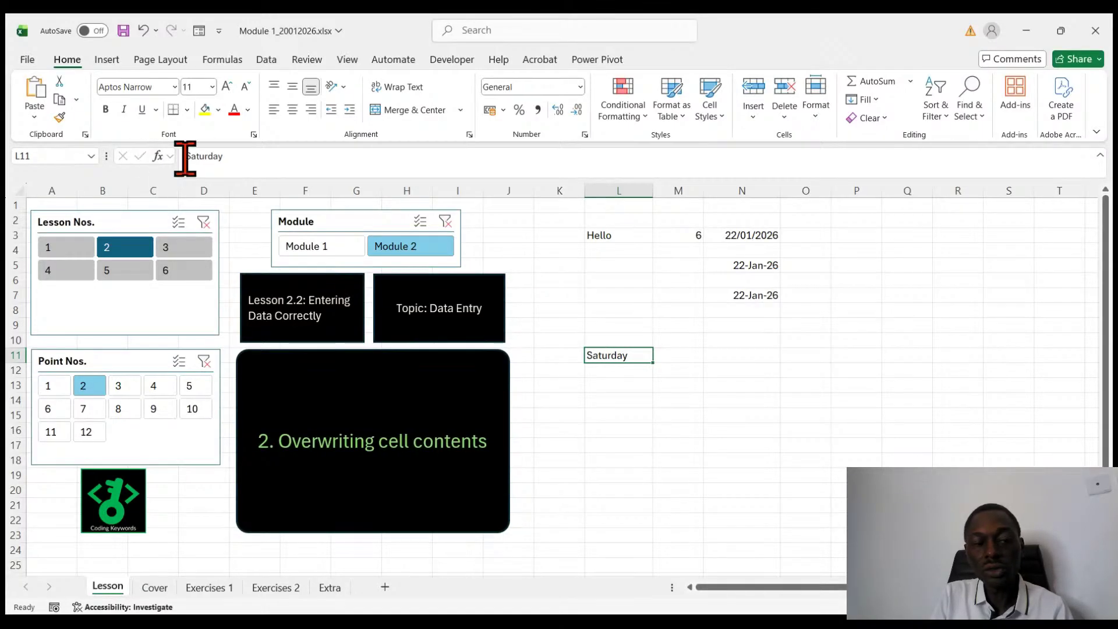
pyautogui.click(330, 156)
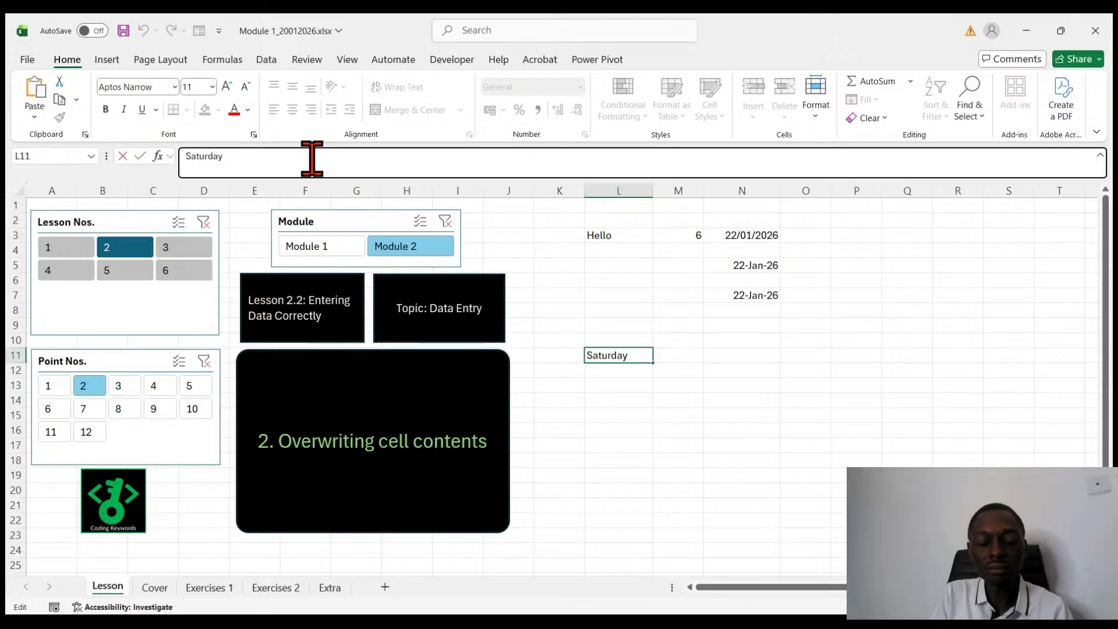
pyautogui.doubleClick(312, 157)
pyautogui.write('Sun')
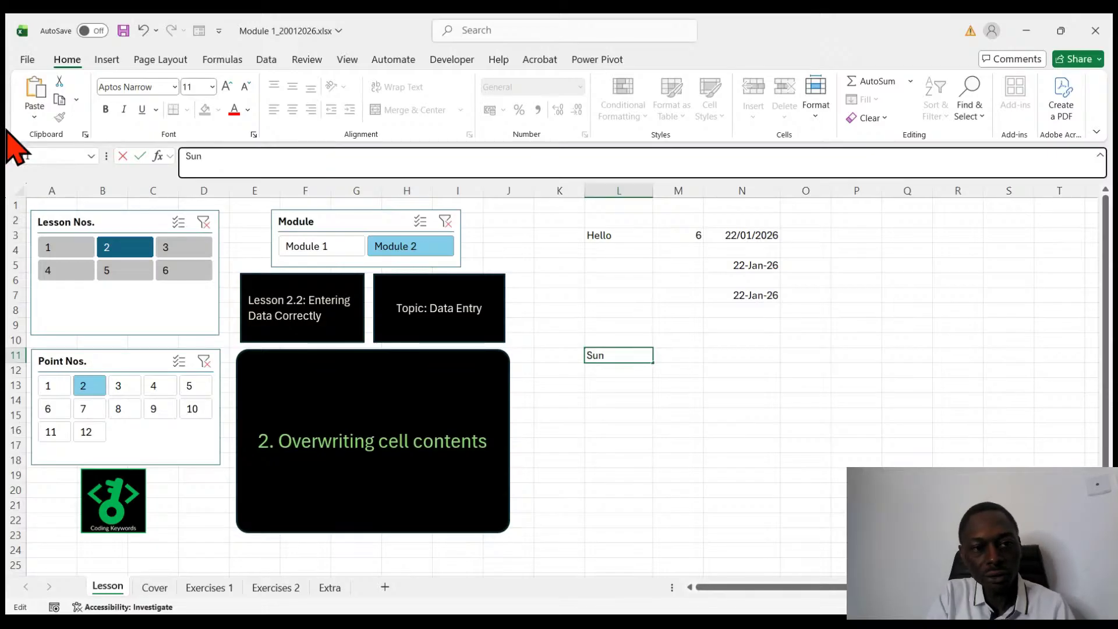
pyautogui.write('day')
pyautogui.press('Return')
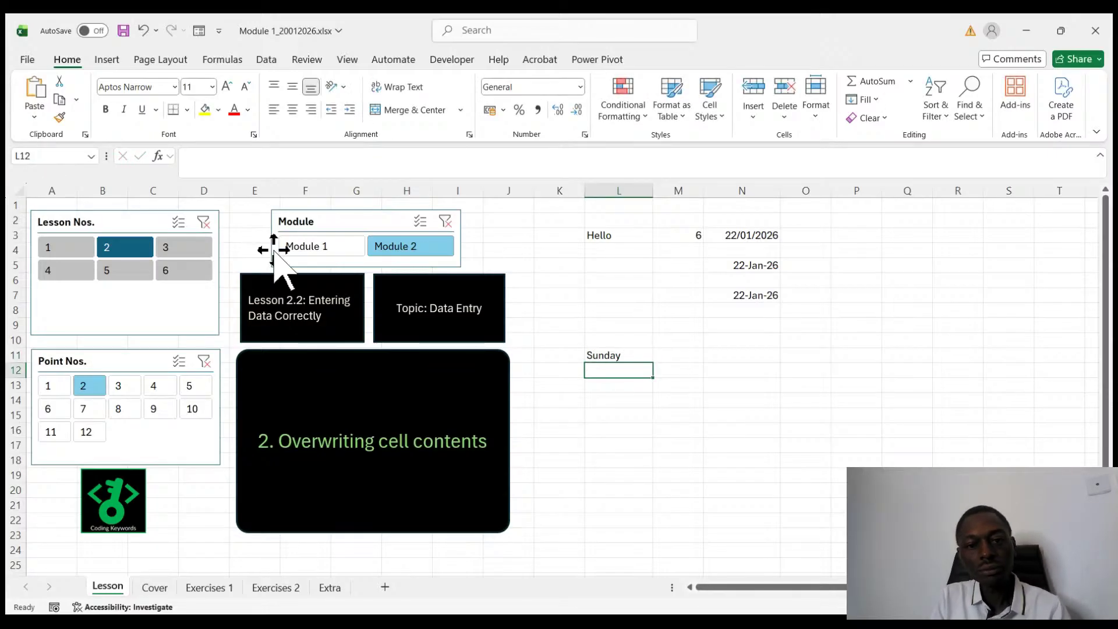
# - Display point 3 on Enter, Tab and arrow keys and move the active cell down column L from L11 to L20
pyautogui.click(672, 417)
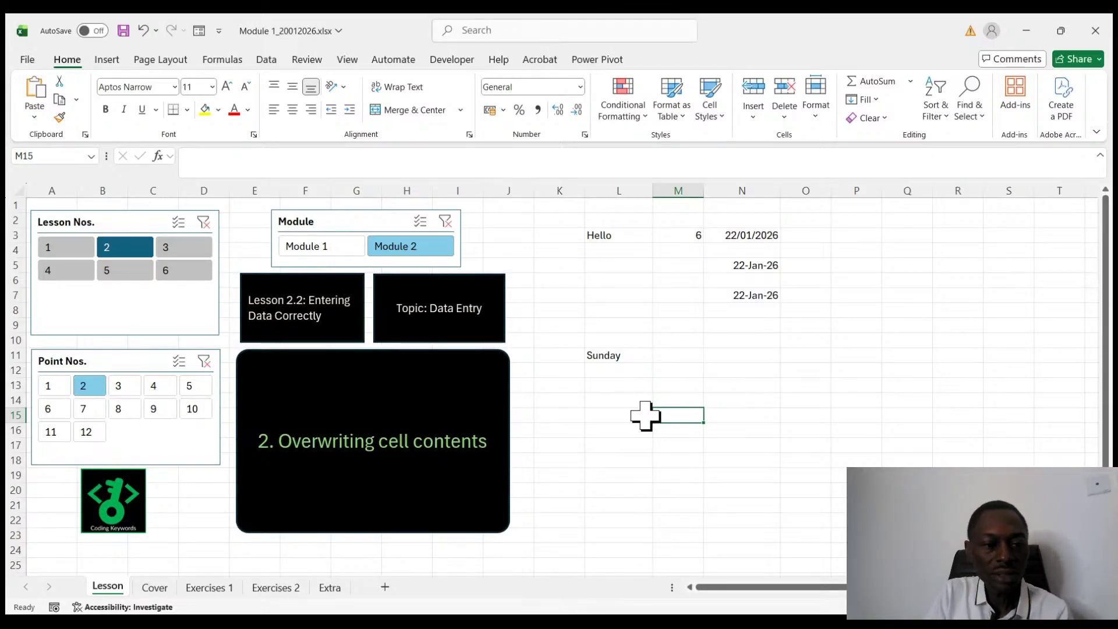
pyautogui.click(119, 393)
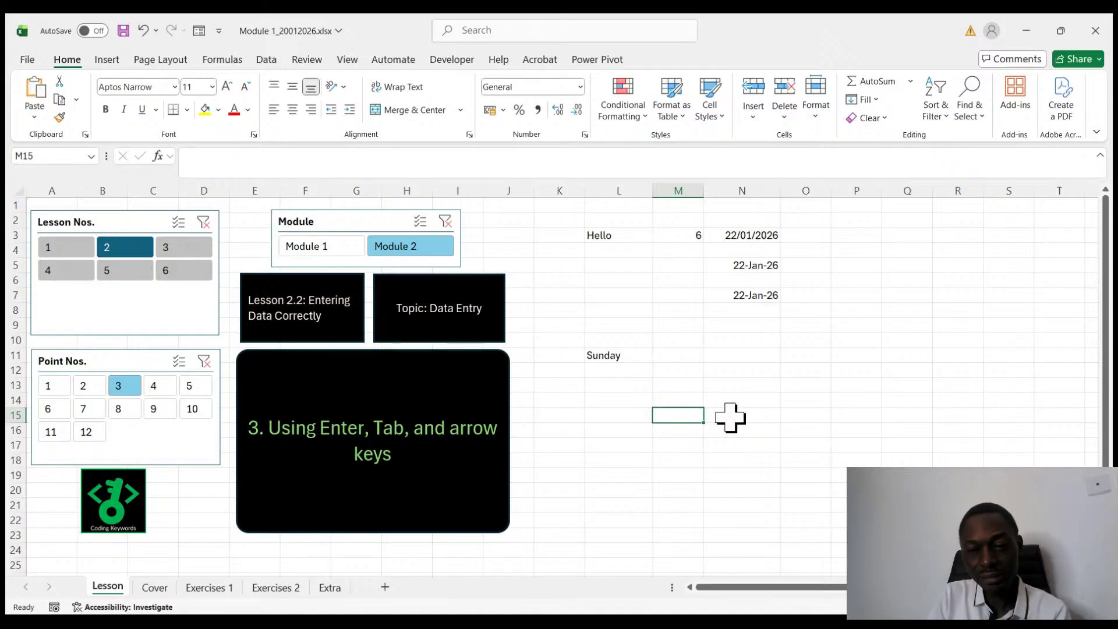
pyautogui.click(624, 355)
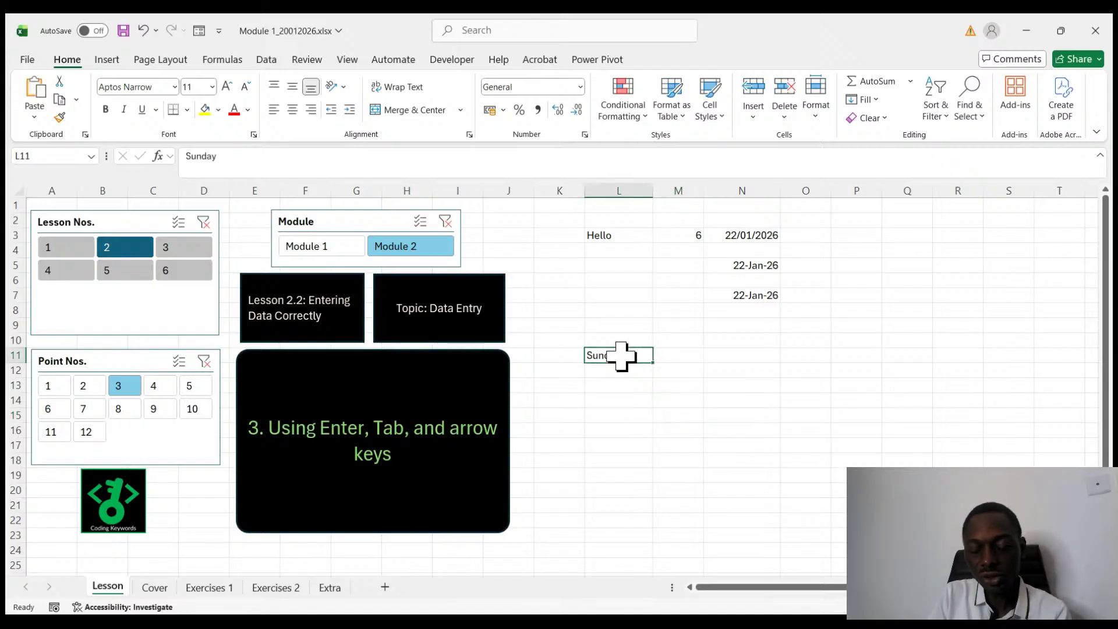
pyautogui.press('Down')
pyautogui.press('Down')
pyautogui.press('Down')
pyautogui.press('Down')
pyautogui.press('Down')
pyautogui.press('Down')
pyautogui.press('Down')
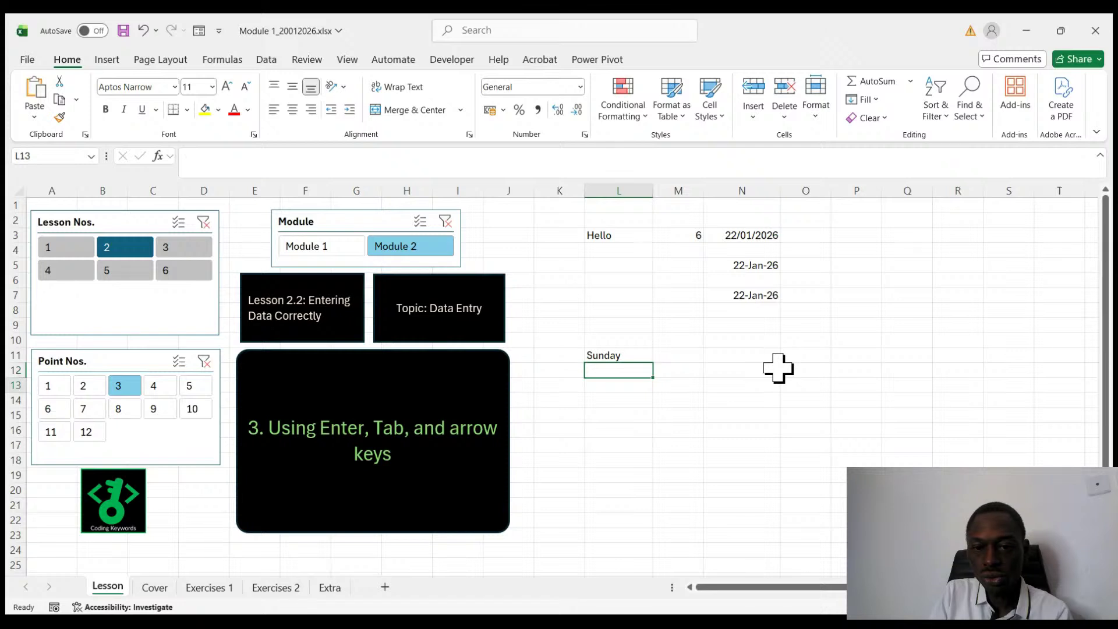
pyautogui.press('Down')
pyautogui.press('Down')
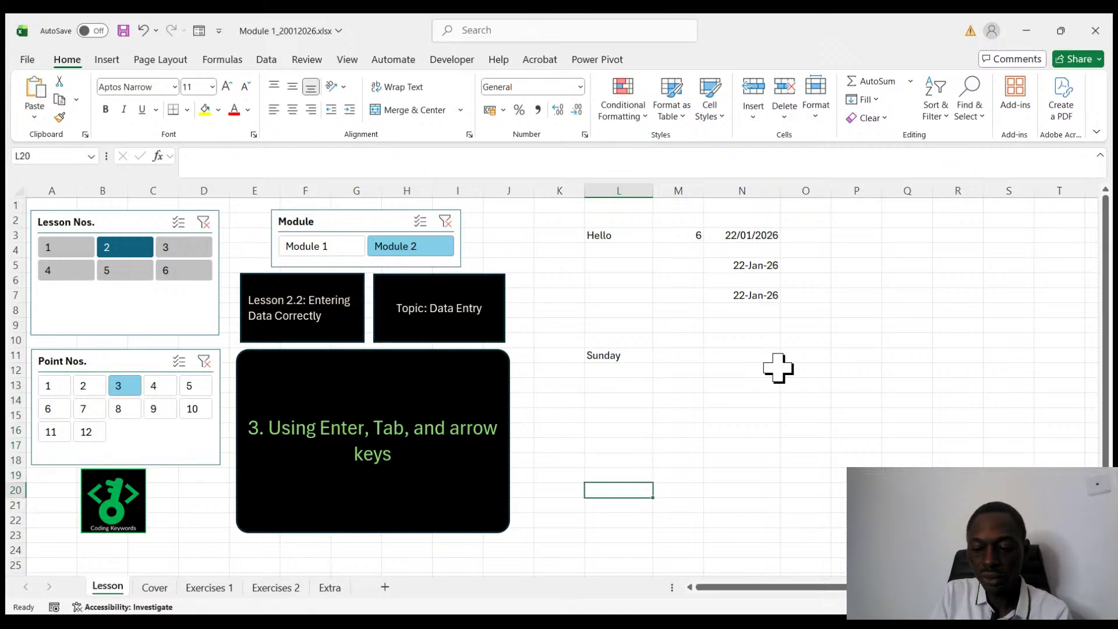
# - Move the active cell cell by cell along row 20 from L20 to column S and back to L20
pyautogui.press('Right')
pyautogui.press('Right')
pyautogui.press('Right')
pyautogui.press('Right')
pyautogui.press('Right')
pyautogui.press('Right')
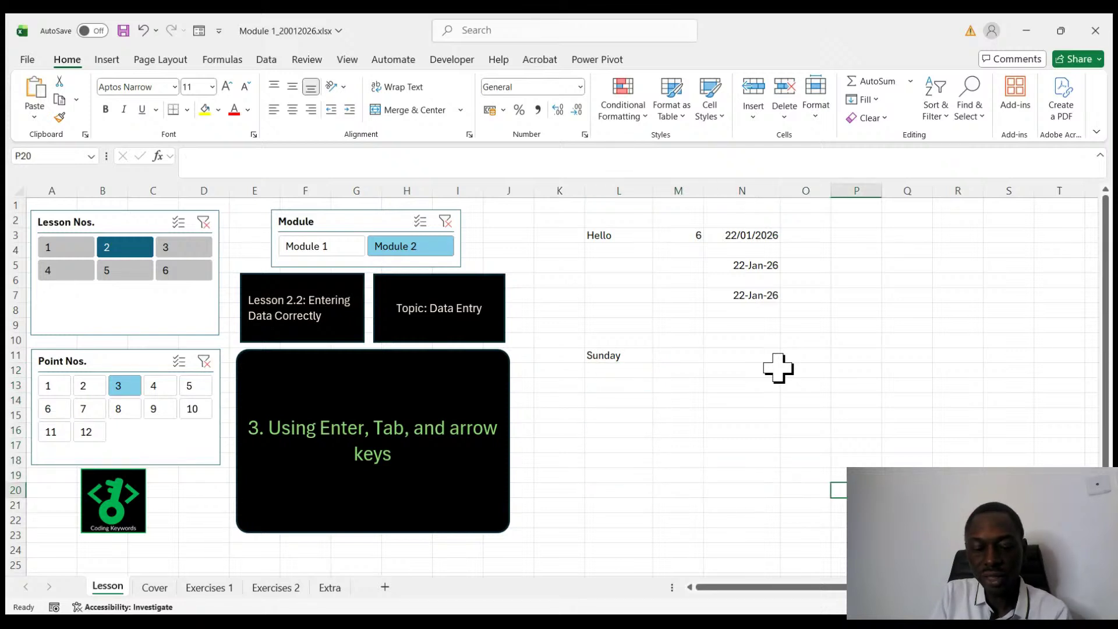
pyautogui.press('Right')
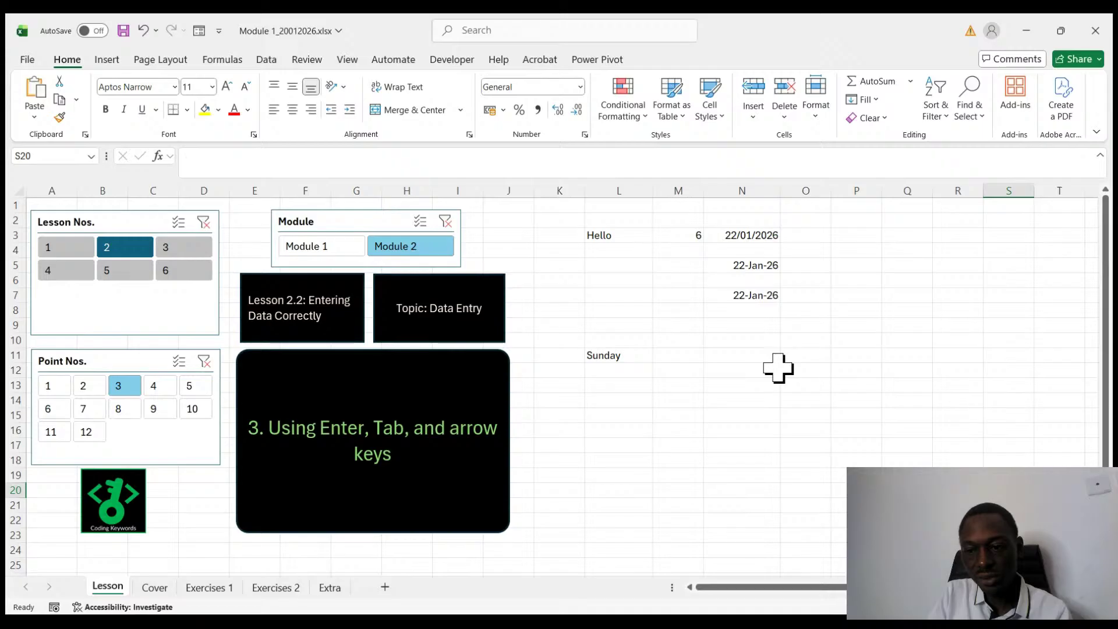
pyautogui.press('Right')
pyautogui.press('Left')
pyautogui.press('Left')
pyautogui.press('Left')
pyautogui.press('Left')
pyautogui.press('Left')
pyautogui.press('Left')
pyautogui.press('Left')
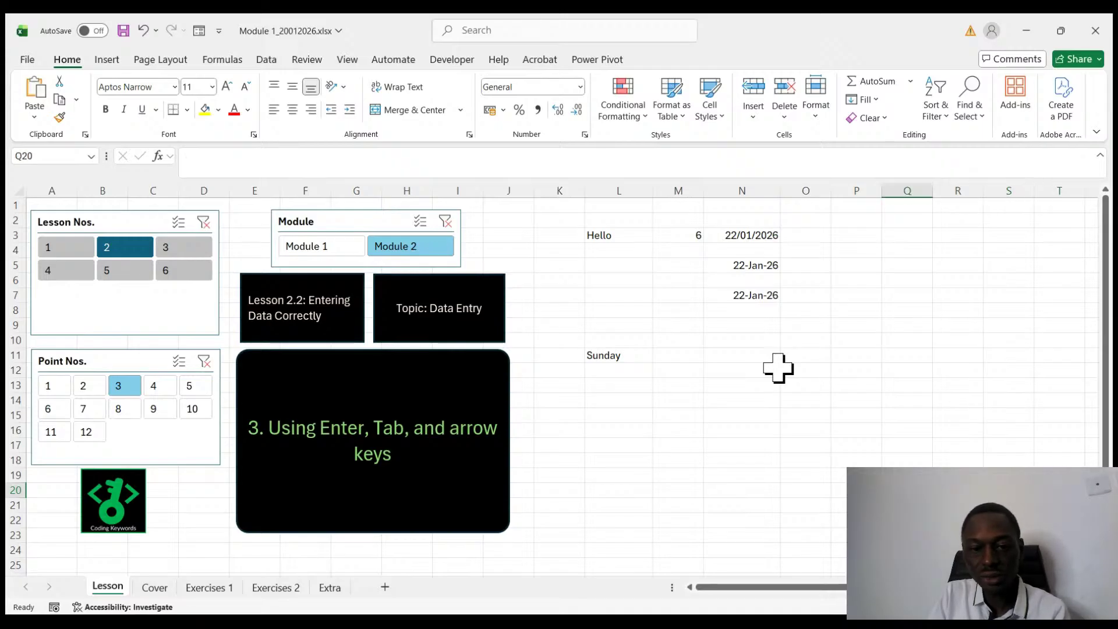
pyautogui.press('Left')
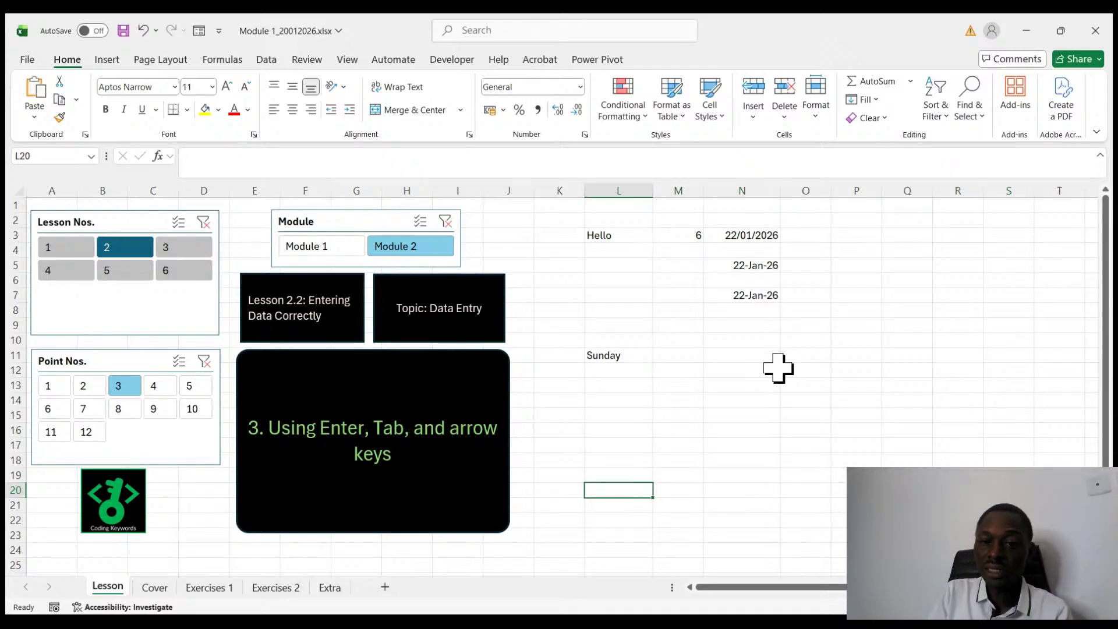
# - Move the active cell up column L from L20 to L2, stepping back down a few rows along the way
pyautogui.press('Up')
pyautogui.press('Up')
pyautogui.press('Up')
pyautogui.press('Up')
pyautogui.press('Up')
pyautogui.press('Up')
pyautogui.press('Up')
pyautogui.press('Up')
pyautogui.press('Up')
pyautogui.press('Up')
pyautogui.press('Up')
pyautogui.press('Up')
pyautogui.press('Up')
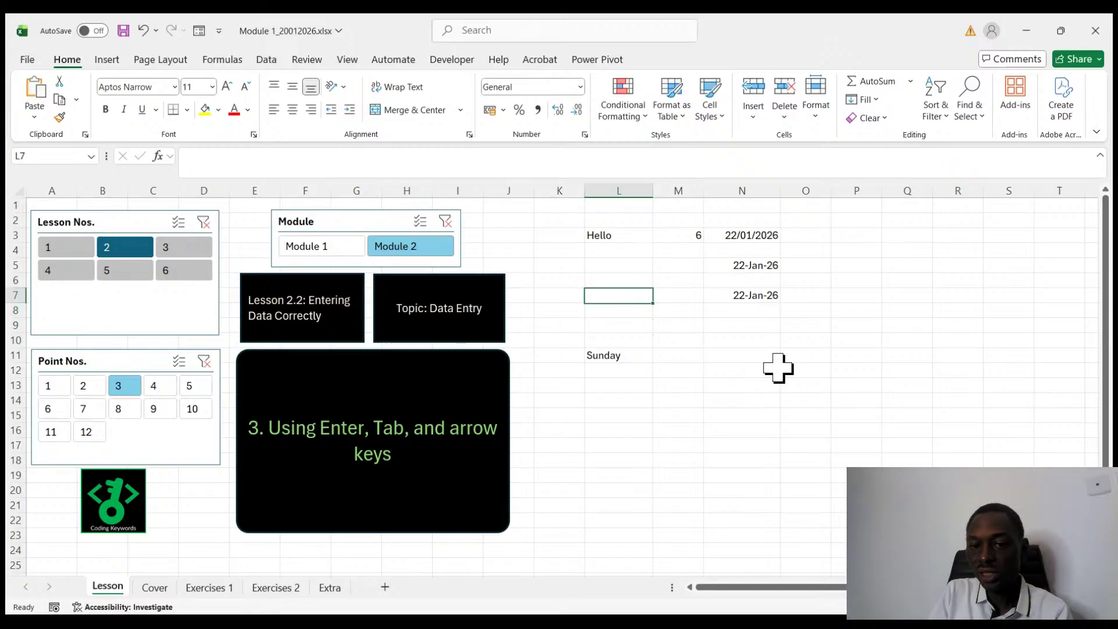
pyautogui.press('Up')
pyautogui.press('Down')
pyautogui.press('Down')
pyautogui.press('Down')
pyautogui.press('Down')
pyautogui.press('Down')
pyautogui.press('Up')
pyautogui.press('Up')
pyautogui.press('Up')
pyautogui.press('Up')
pyautogui.press('Up')
pyautogui.press('Up')
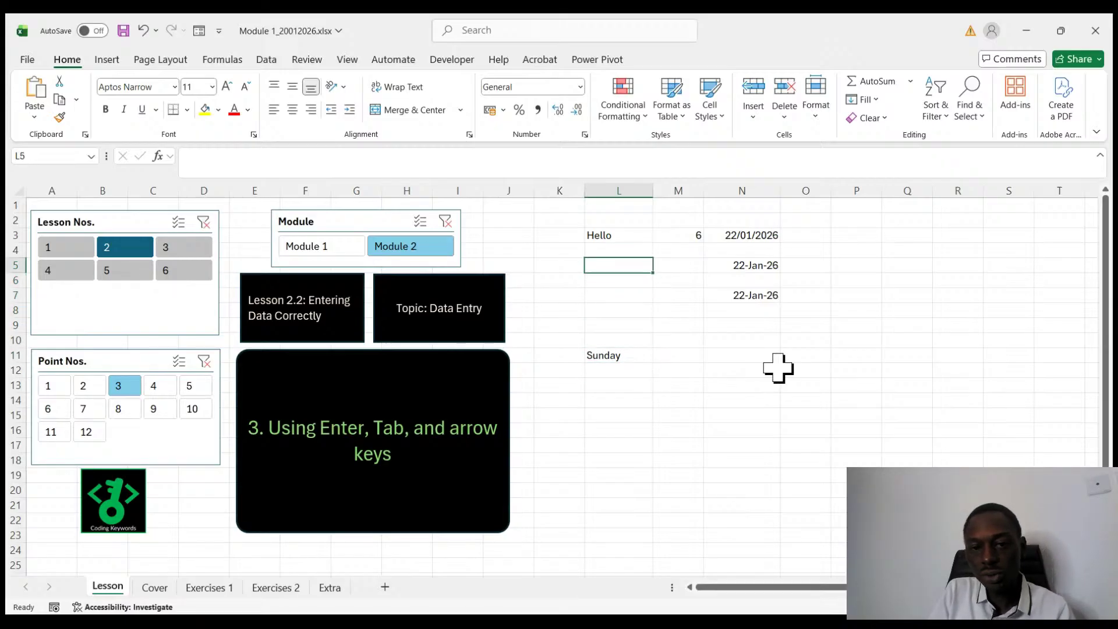
pyautogui.press('Up')
pyautogui.press('Up')
pyautogui.press('Up')
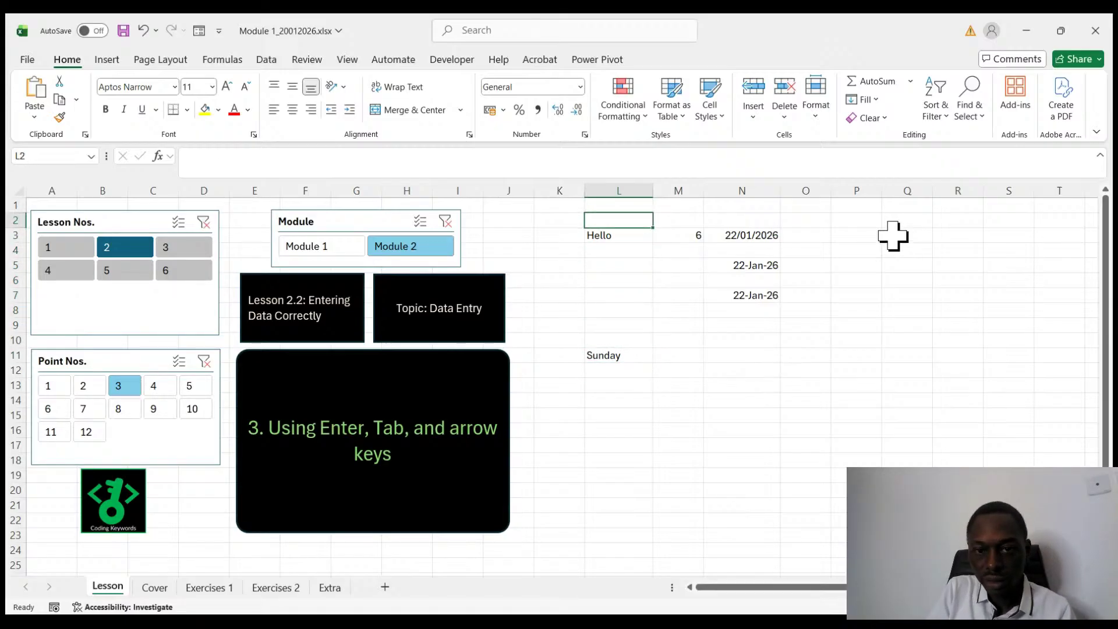
# - Clear all contents of column L and make L3 the active cell
pyautogui.click(625, 193)
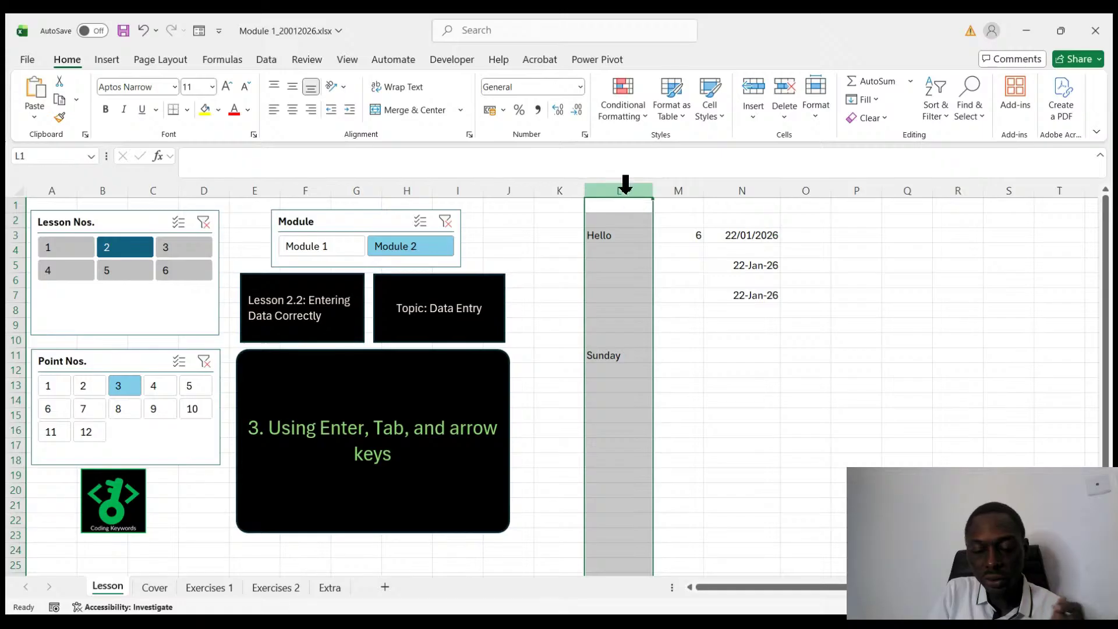
pyautogui.press('Delete')
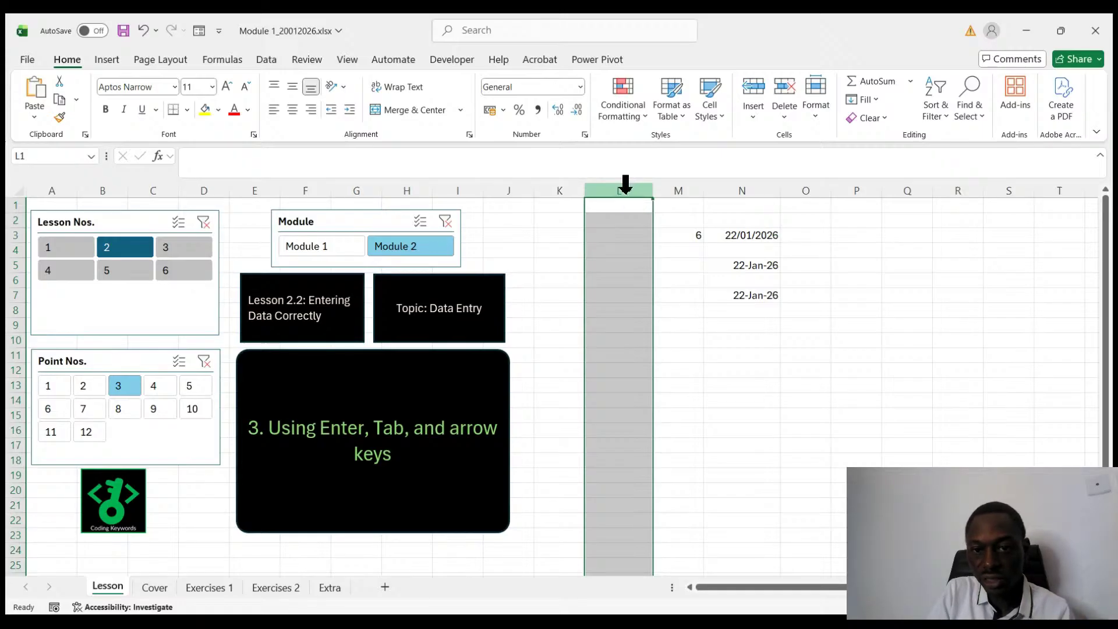
pyautogui.click(609, 237)
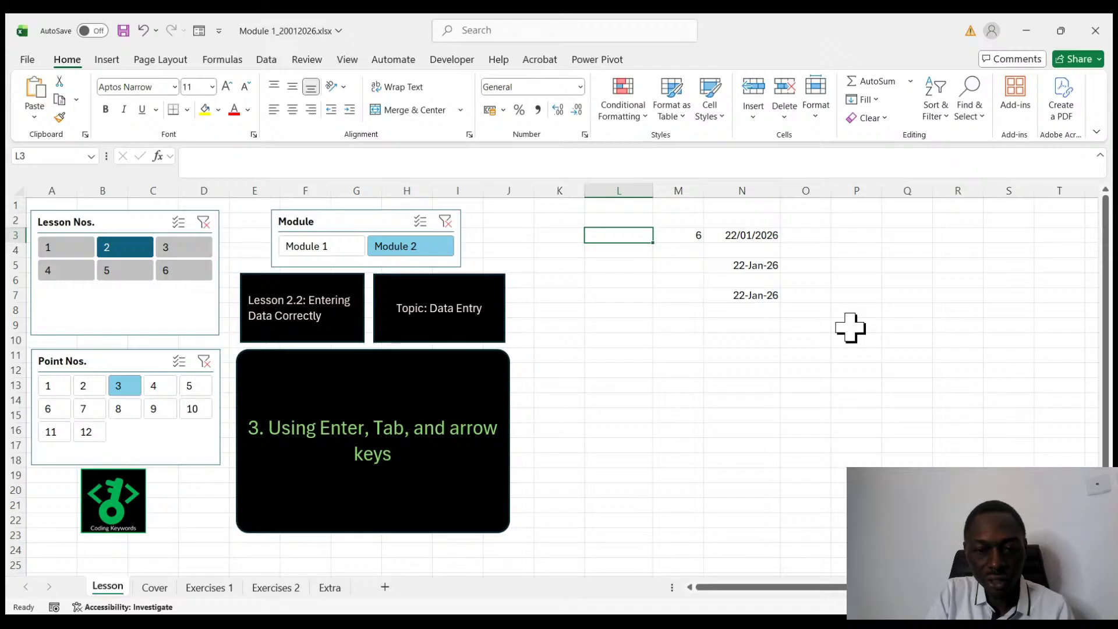
# - Enter Monday in L3, Tuesday in L4 and Wednessday in L5, advancing to M5 after the last entry and returning to L5
pyautogui.write('Monday')
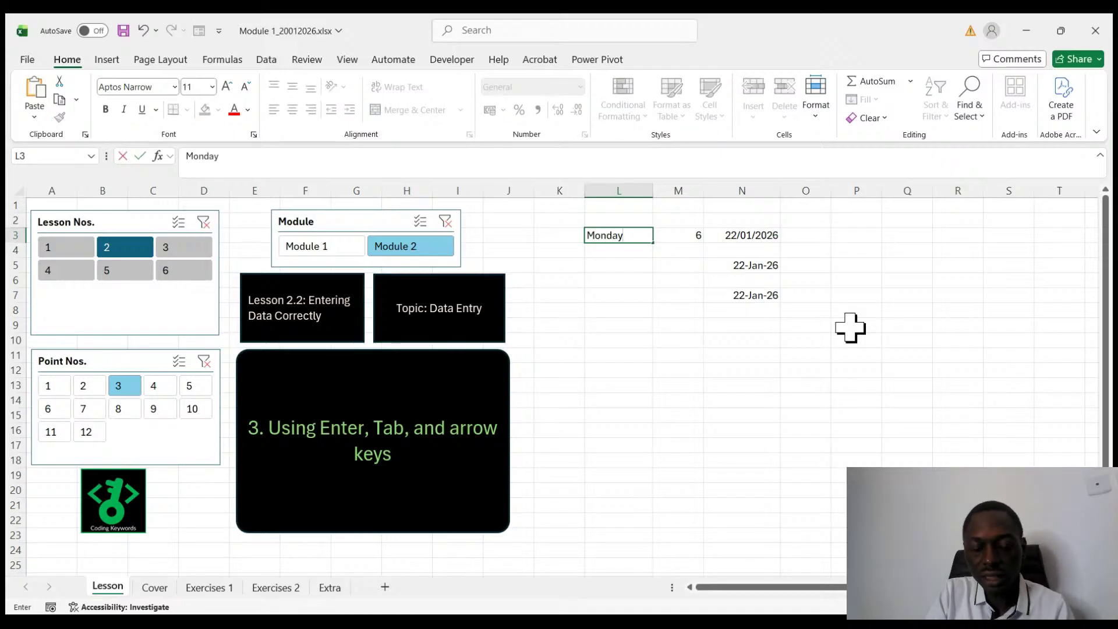
pyautogui.press('Return')
pyautogui.write('Tu')
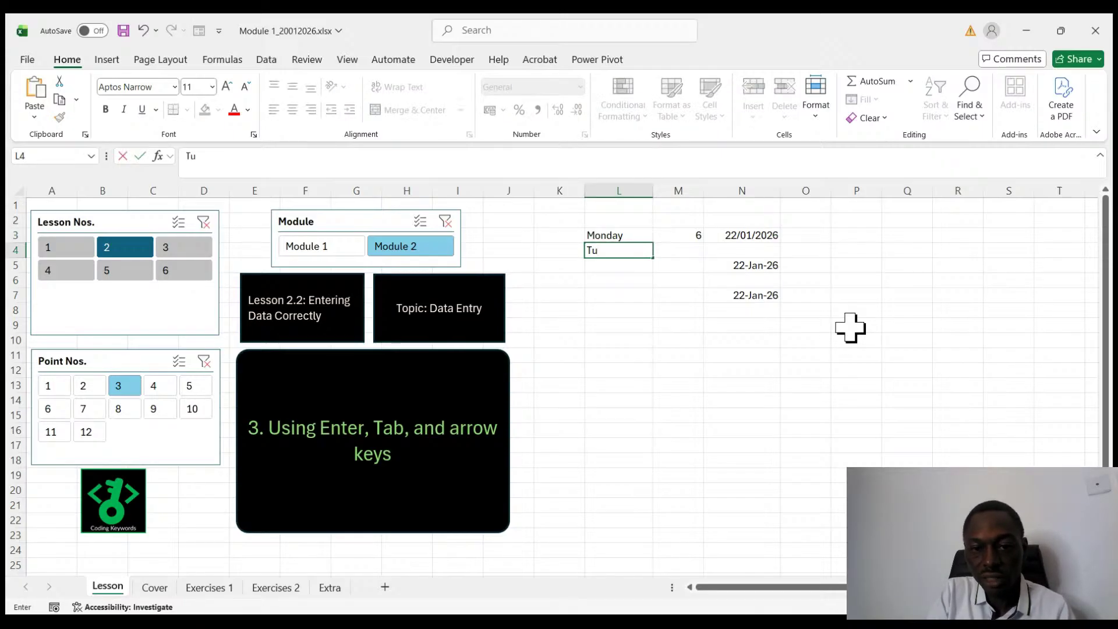
pyautogui.write('es')
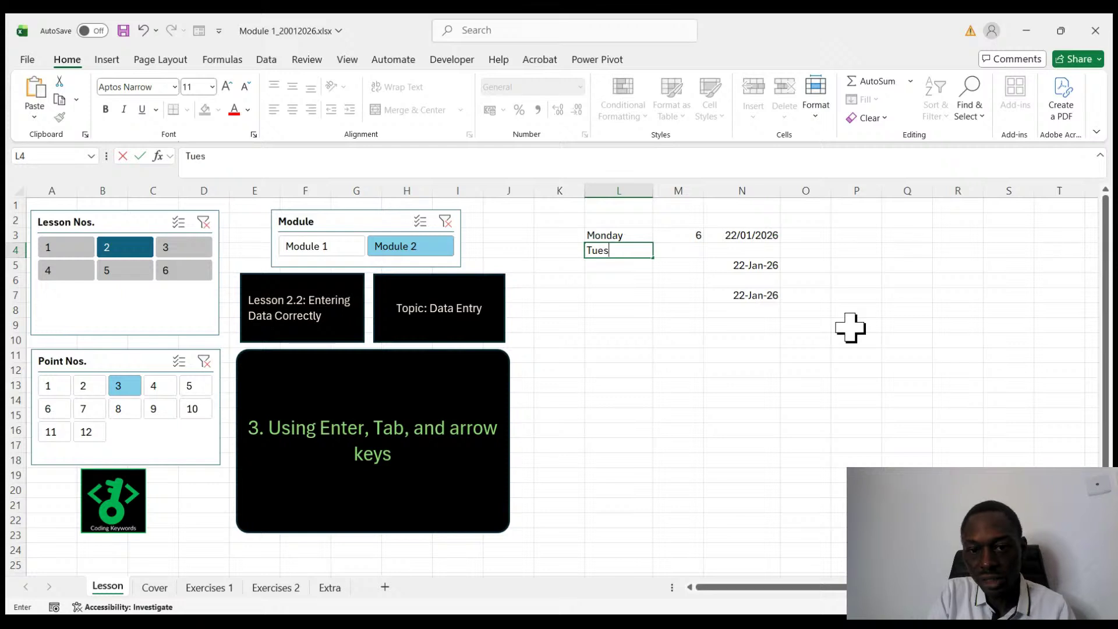
pyautogui.write('day')
pyautogui.press('Return')
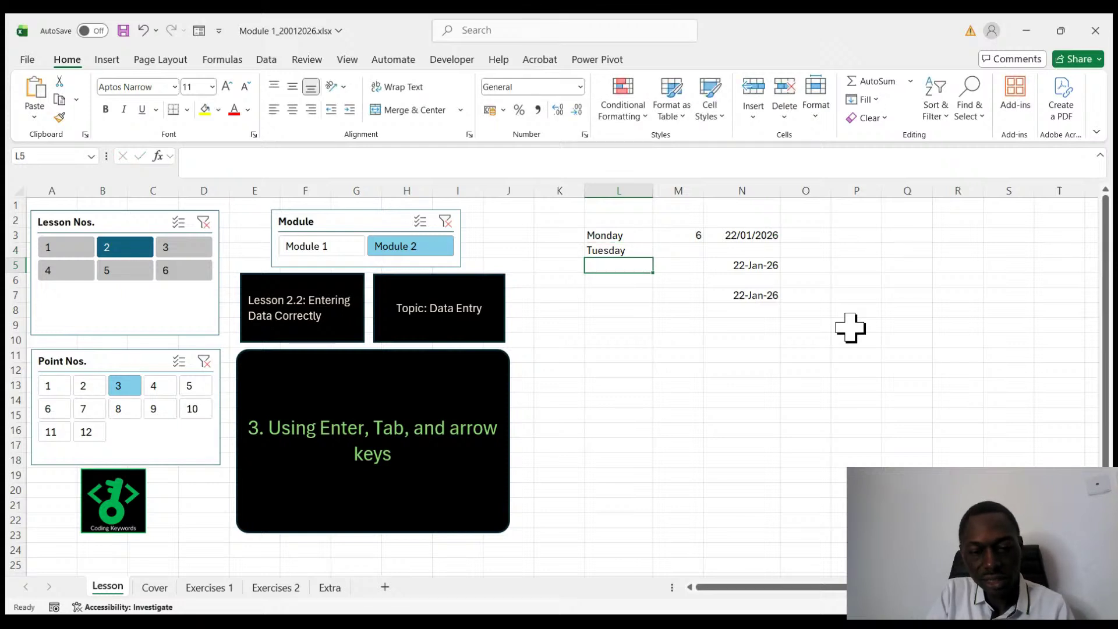
pyautogui.write('Wednessday')
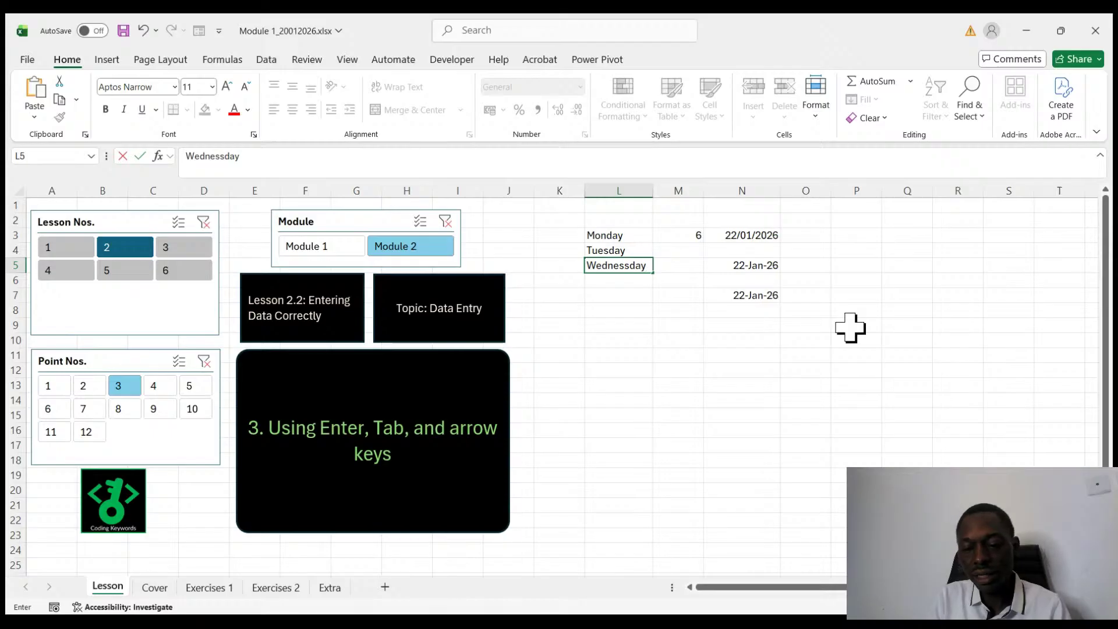
pyautogui.press('Tab')
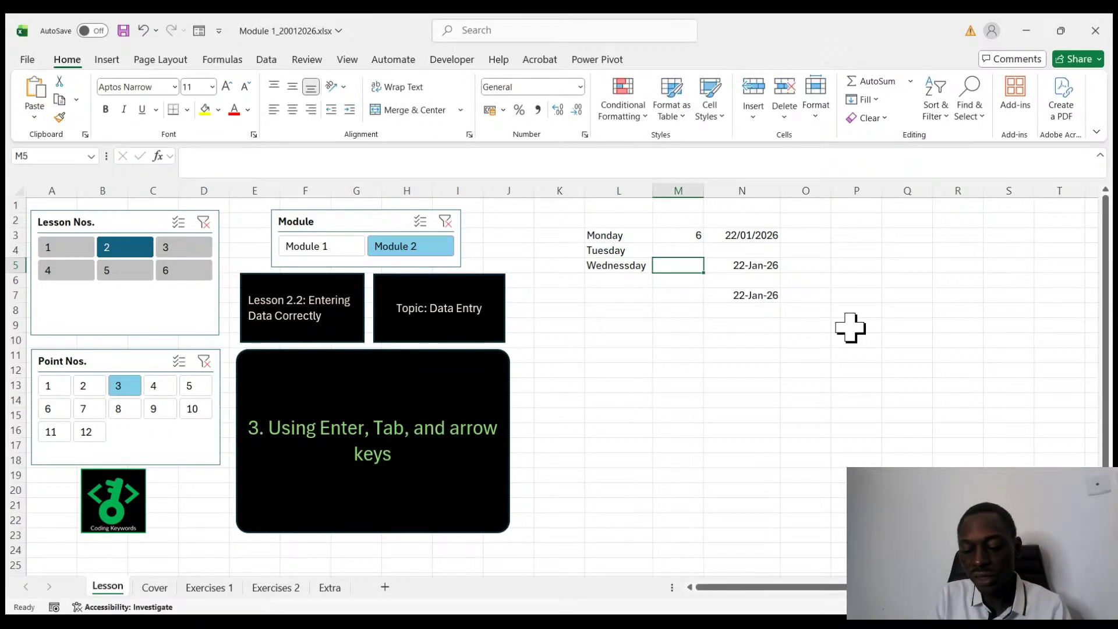
pyautogui.press('Left')
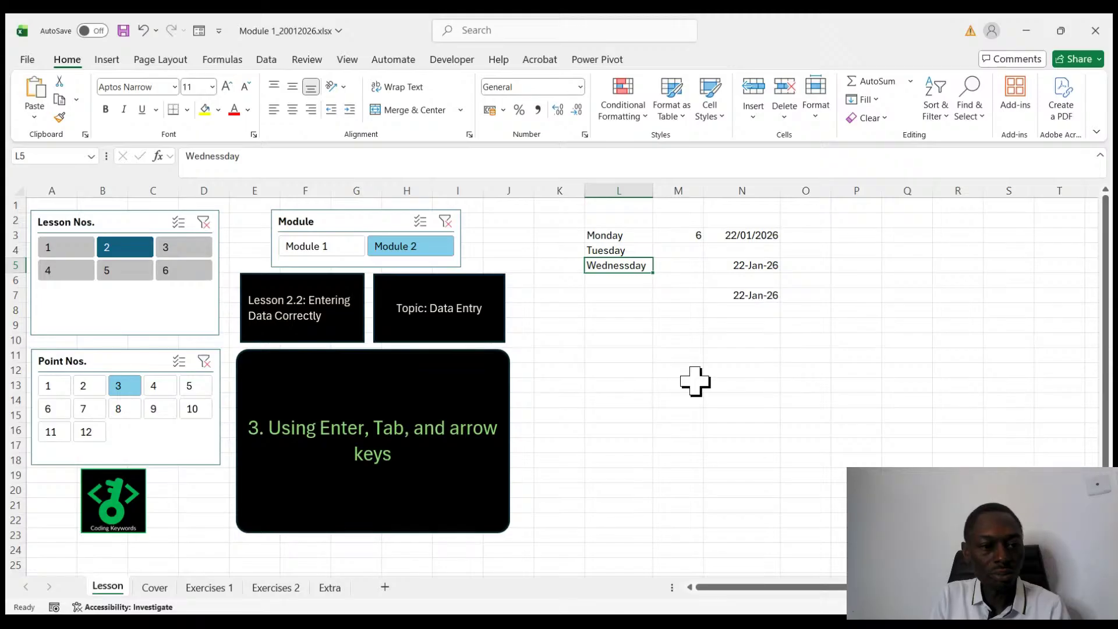
# - Display point 4 on multi-cell selection and entry and demonstrate selecting the range L3:L5
pyautogui.click(159, 386)
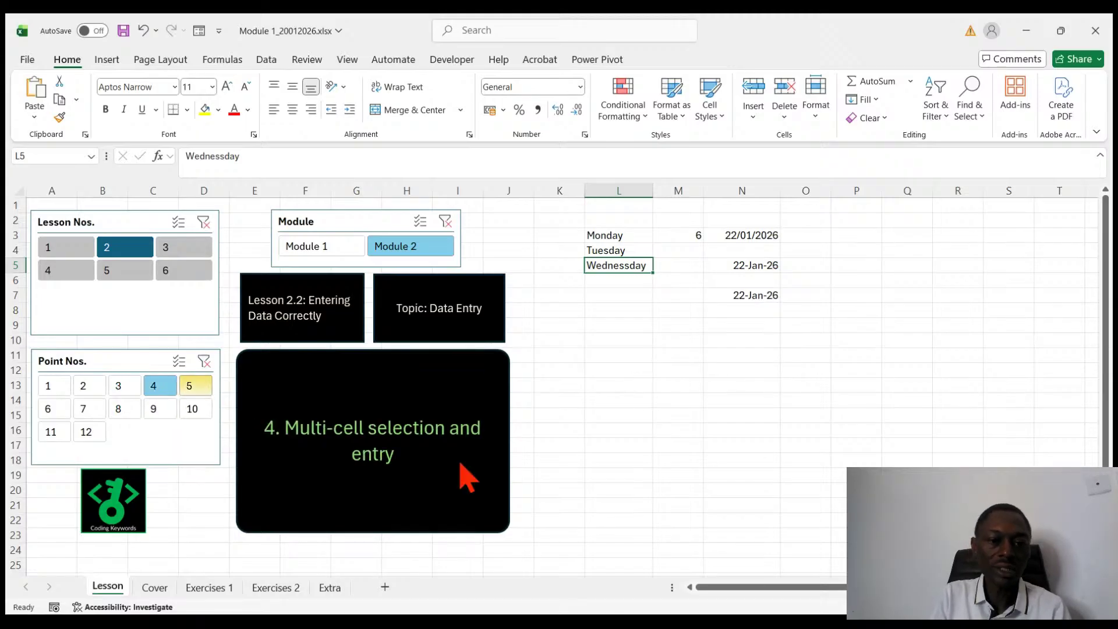
pyautogui.click(743, 418)
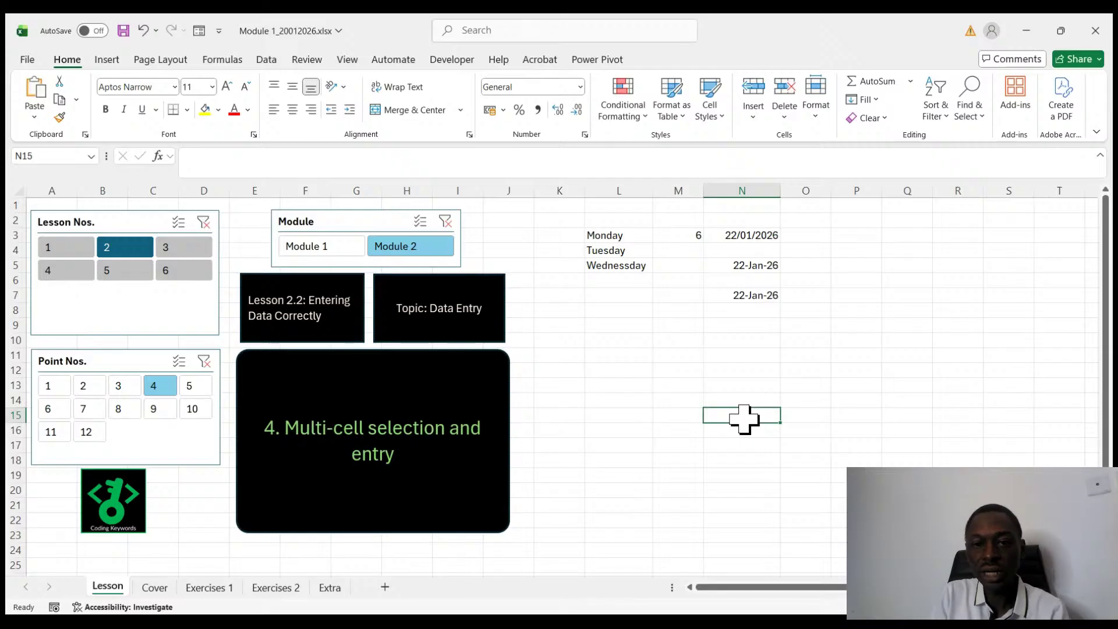
pyautogui.moveTo(744, 418); pyautogui.dragTo(652, 382)
pyautogui.click(655, 380)
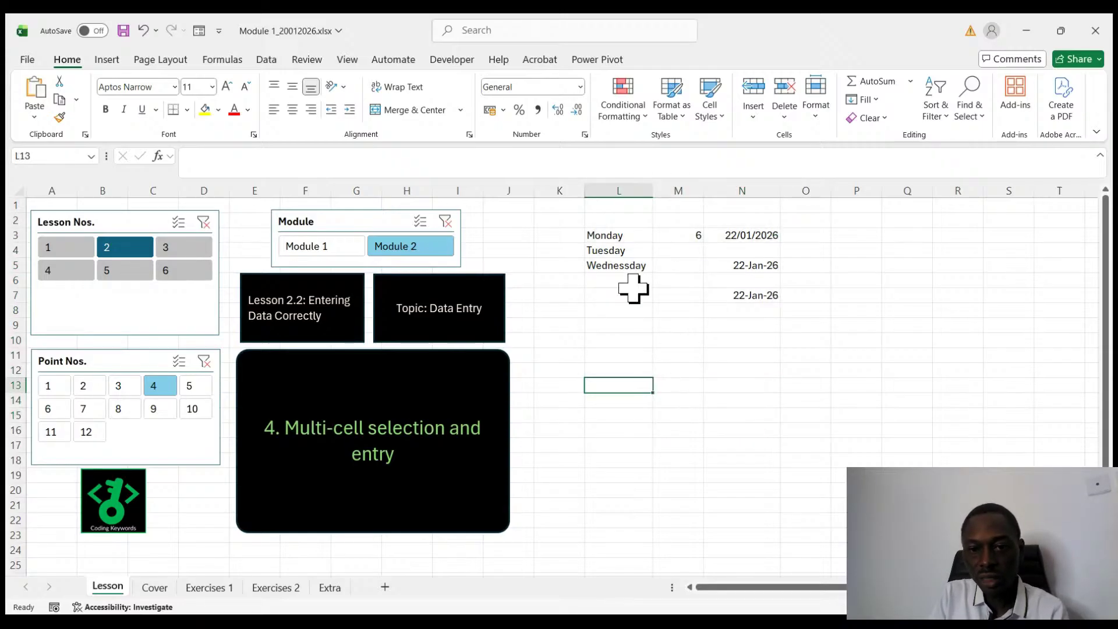
pyautogui.moveTo(622, 232); pyautogui.dragTo(624, 264)
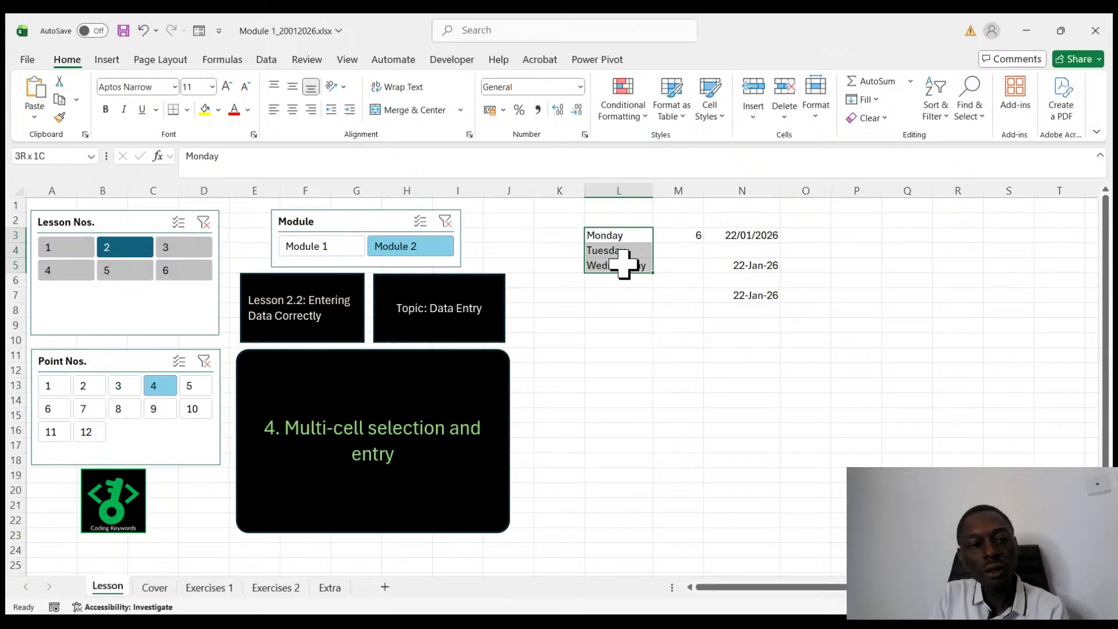
pyautogui.moveTo(623, 265); pyautogui.dragTo(625, 265)
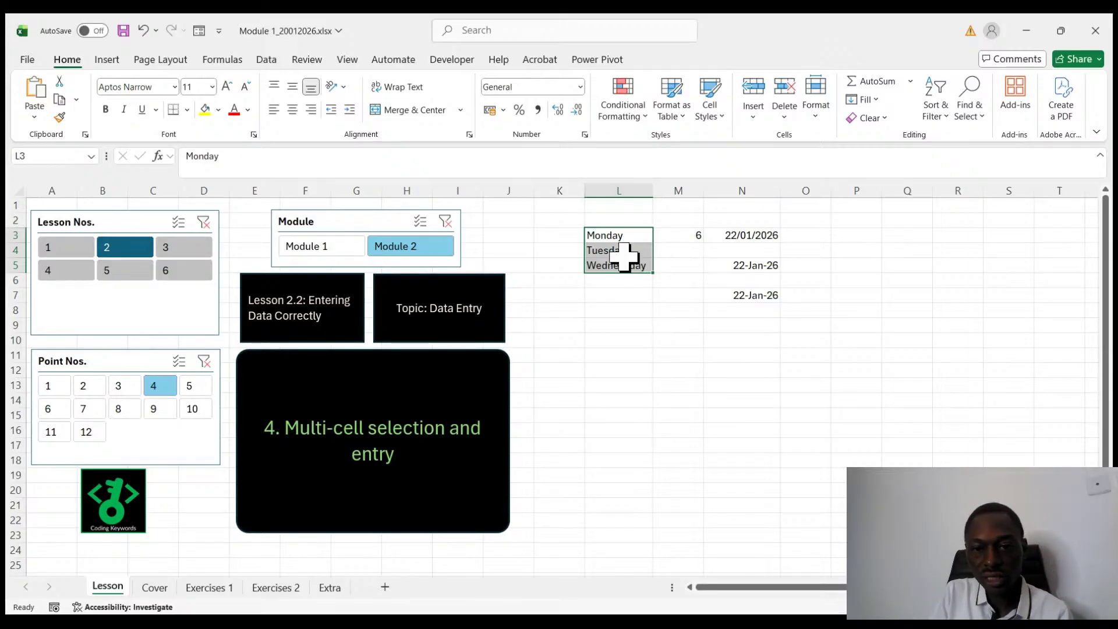
pyautogui.click(634, 340)
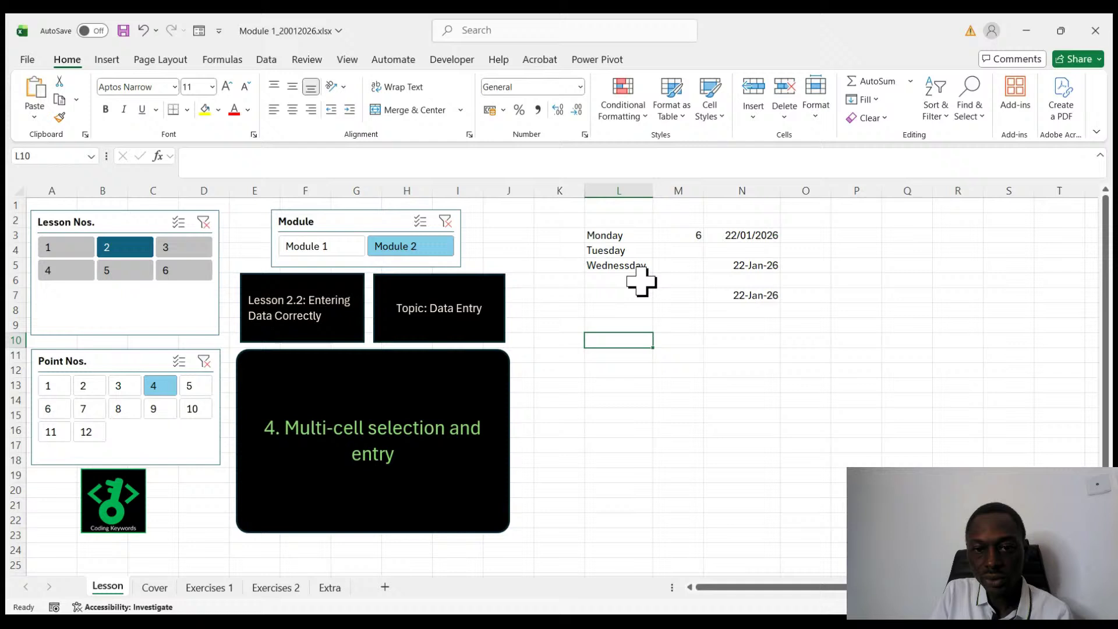
# - Copy the weekday entries in L3:L5 and paste them starting at cell L13
pyautogui.click(616, 235)
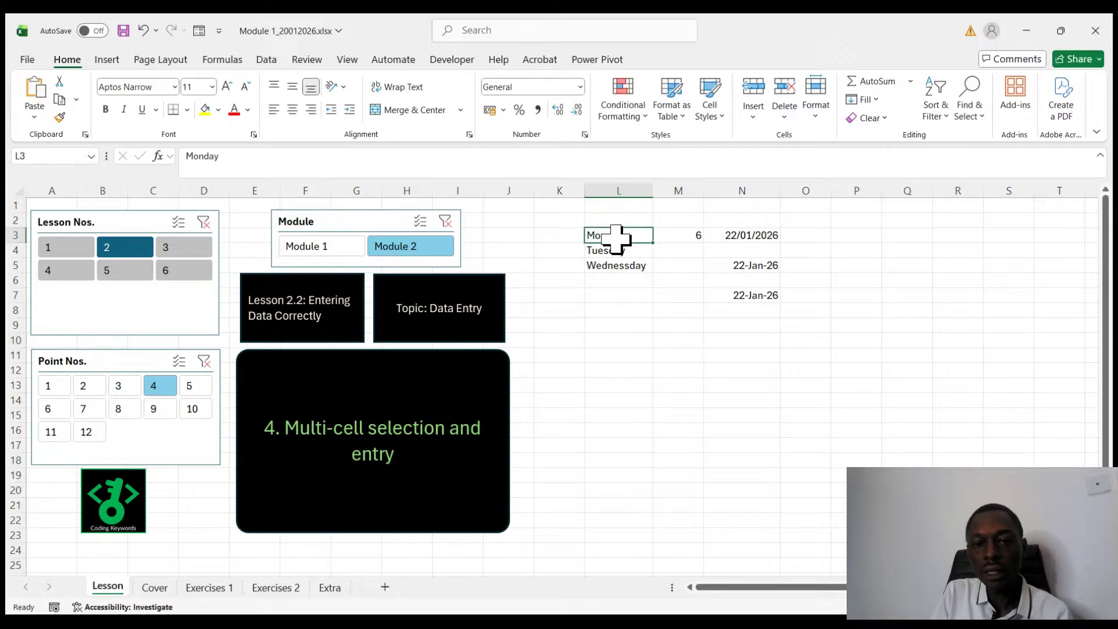
pyautogui.moveTo(616, 235); pyautogui.dragTo(619, 266)
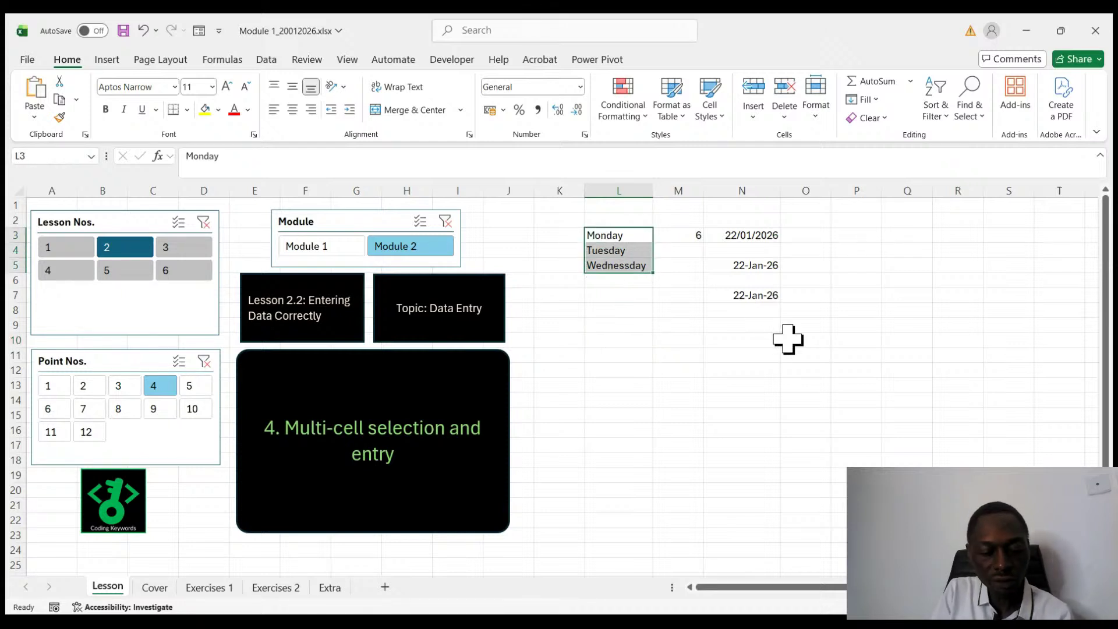
pyautogui.hotkey('ctrl', 'c')
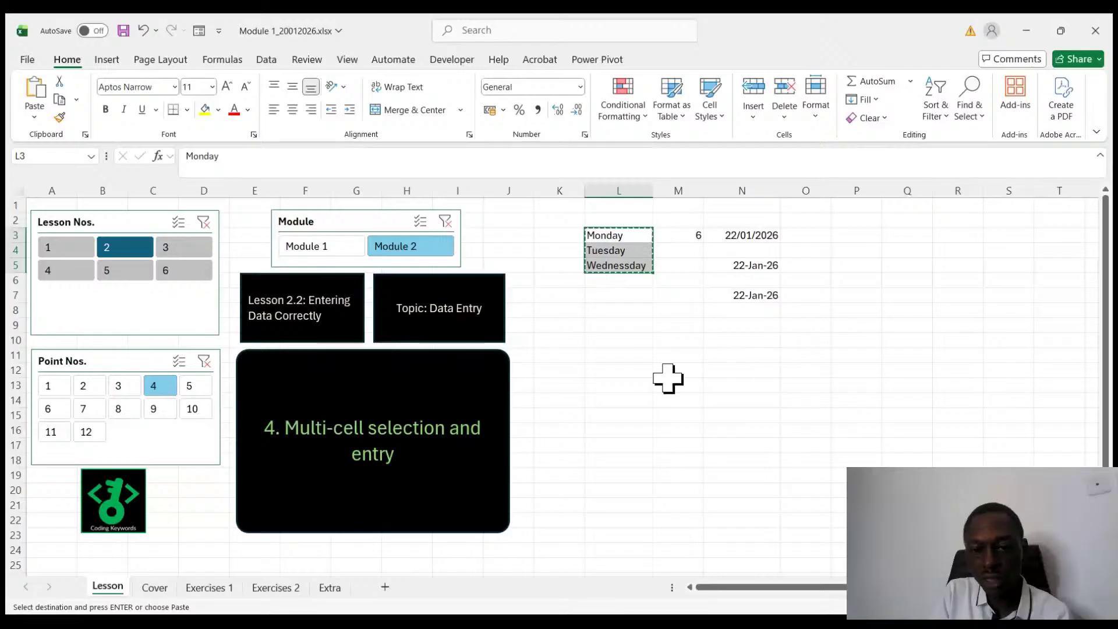
pyautogui.click(629, 386)
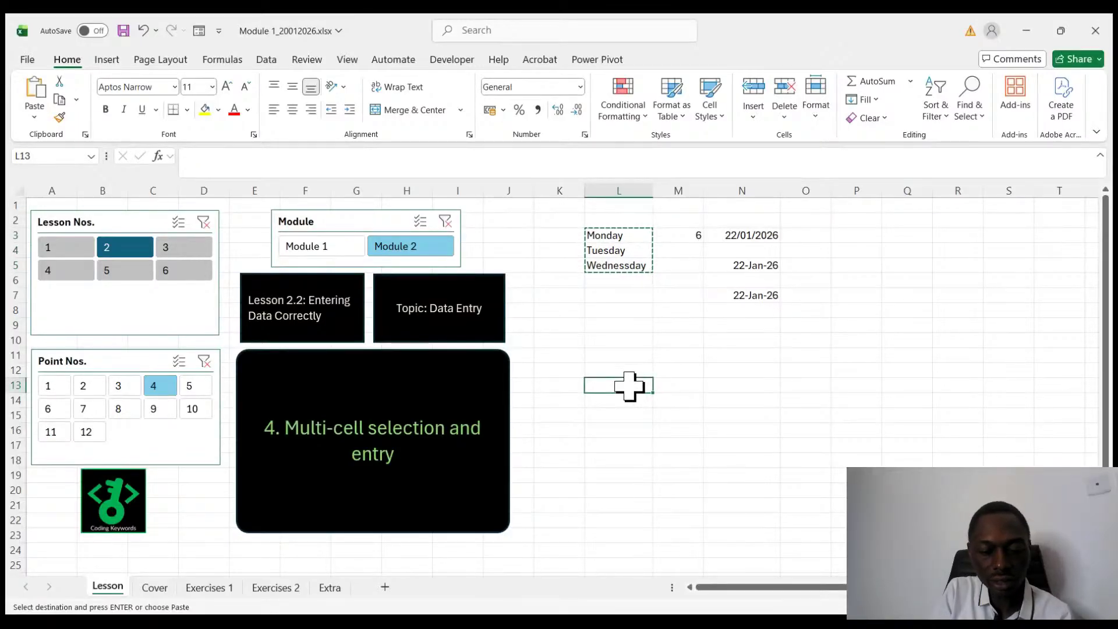
pyautogui.hotkey('ctrl', 'v')
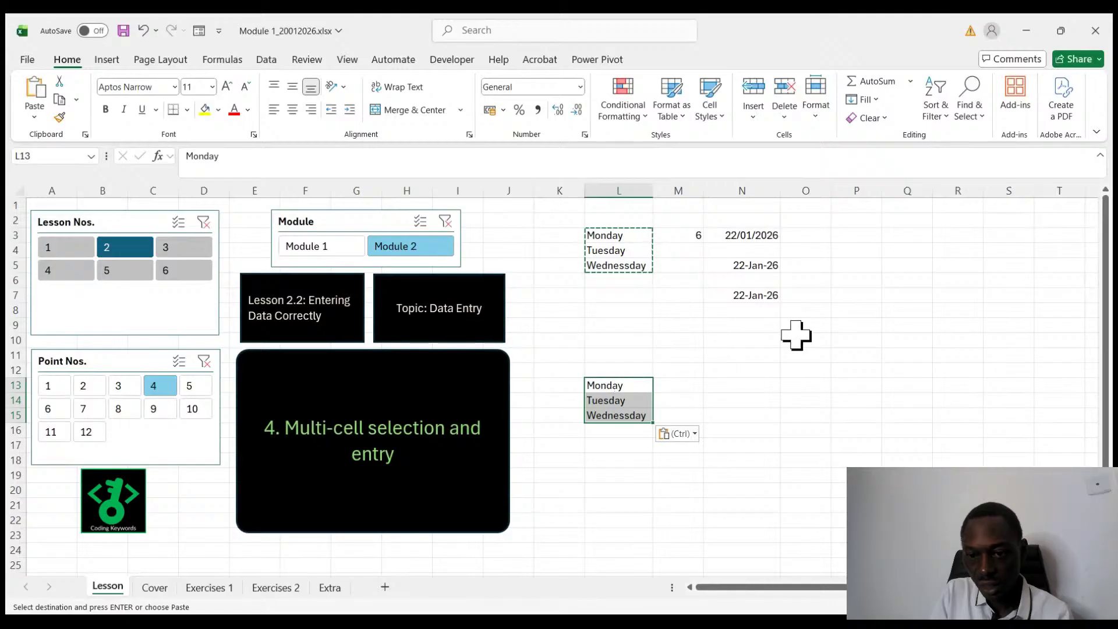
# - Paste the copied weekday entries again starting at cell P9
pyautogui.click(858, 326)
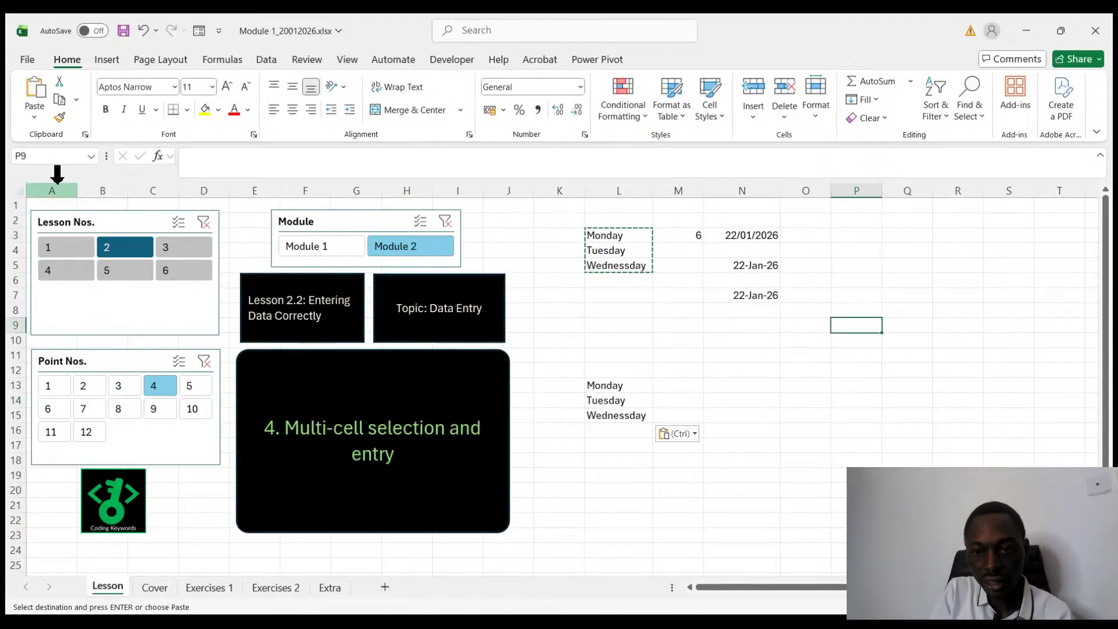
pyautogui.hotkey('ctrl', 'v')
pyautogui.click(929, 472)
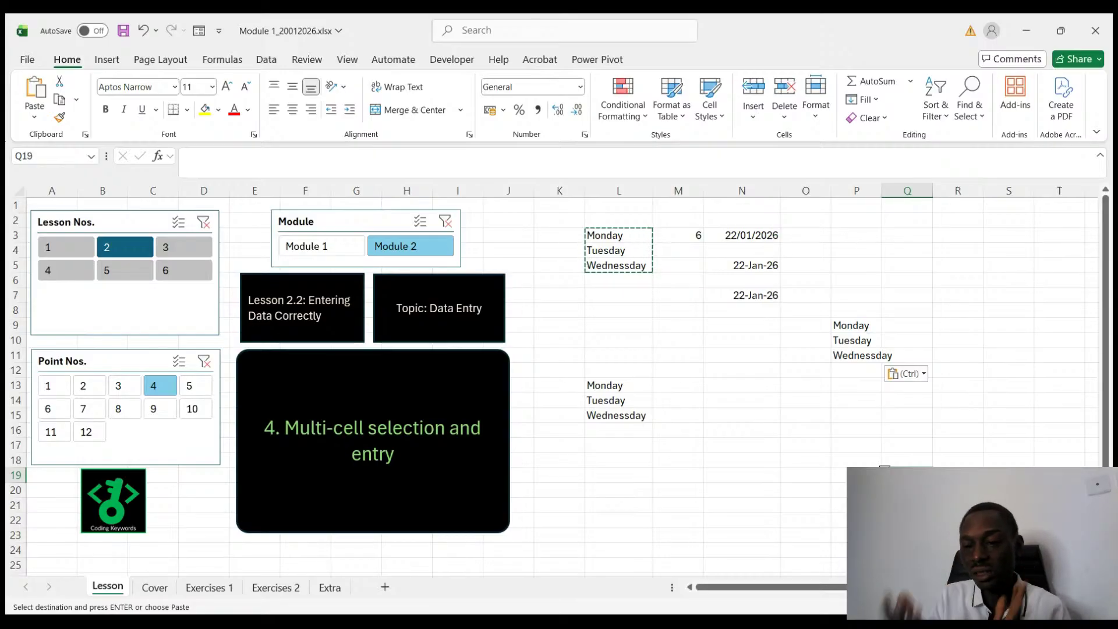
pyautogui.click(791, 472)
pyautogui.click(610, 387)
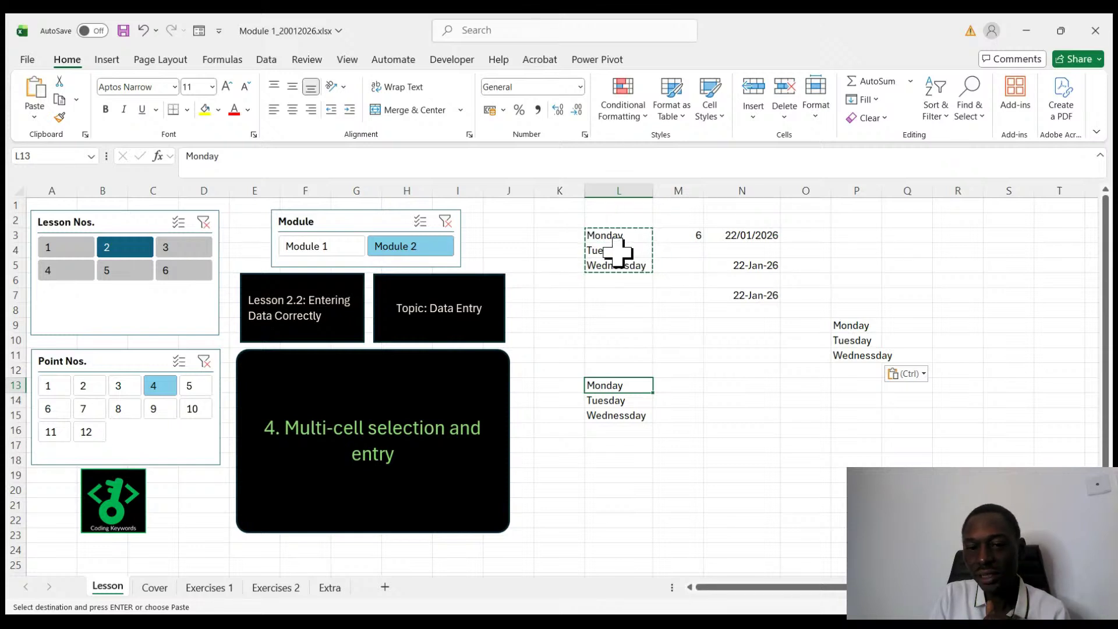
pyautogui.doubleClick(735, 415)
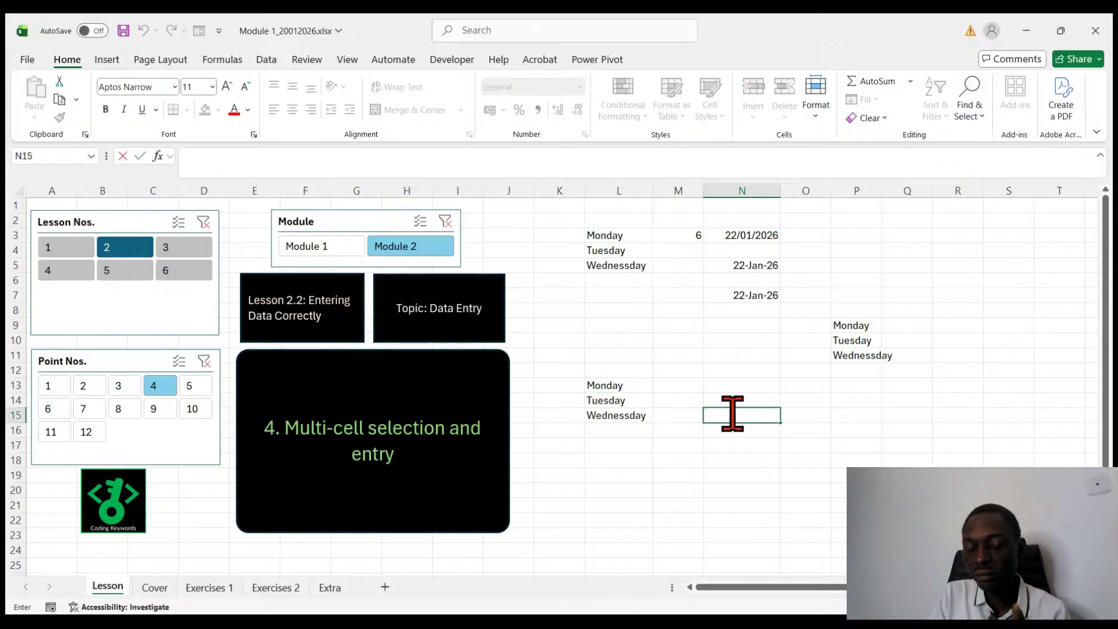
pyautogui.click(599, 231)
pyautogui.moveTo(599, 232); pyautogui.dragTo(602, 262)
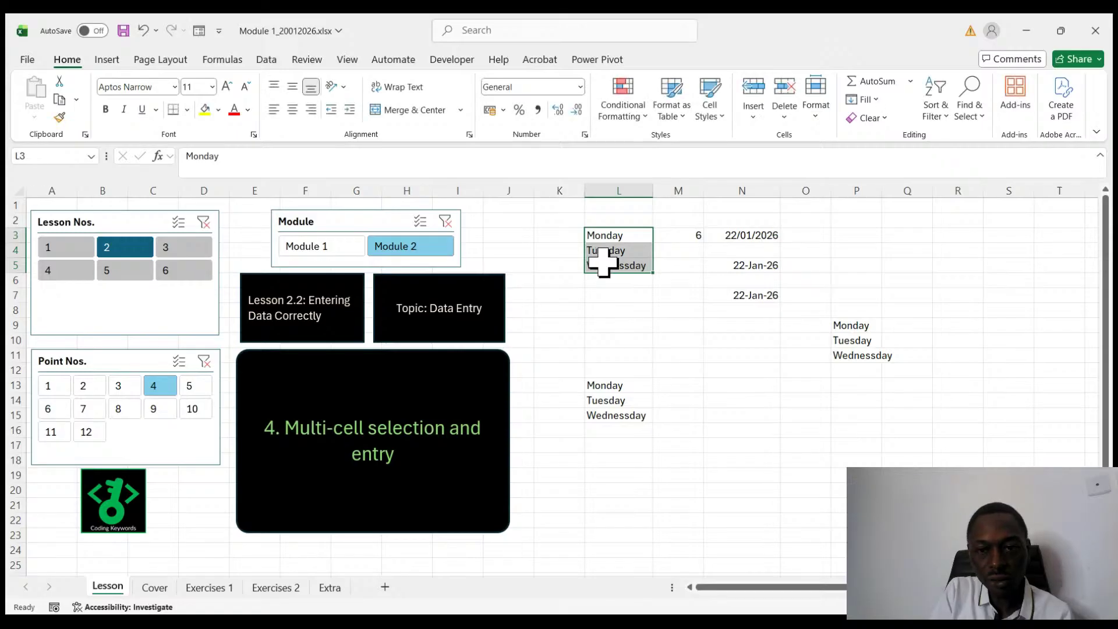
pyautogui.hotkey('ctrl', 'c')
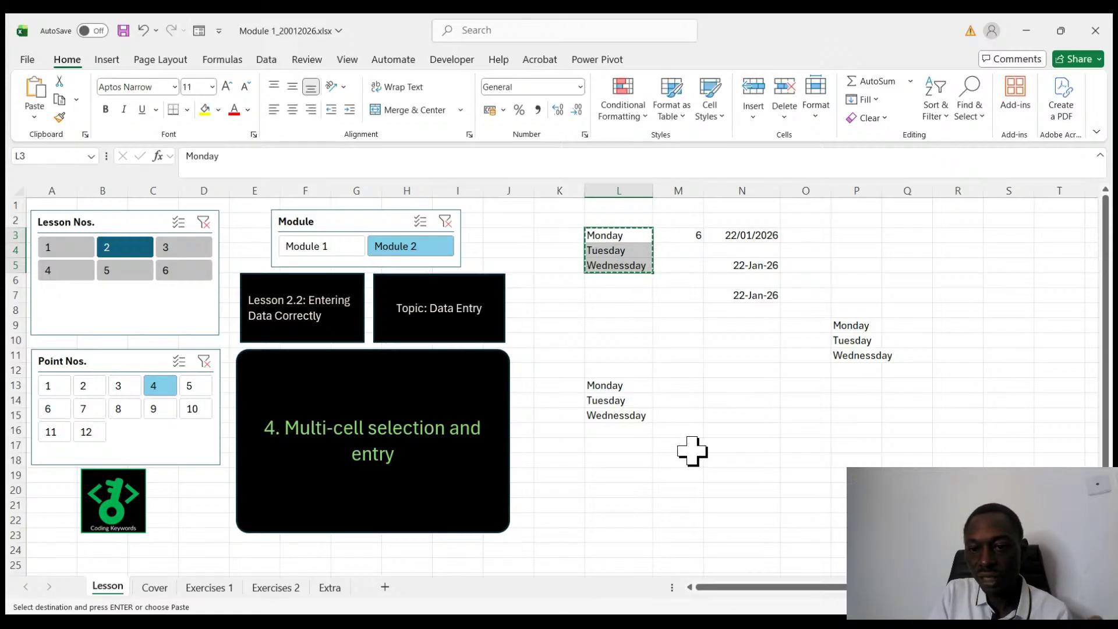
pyautogui.click(740, 398)
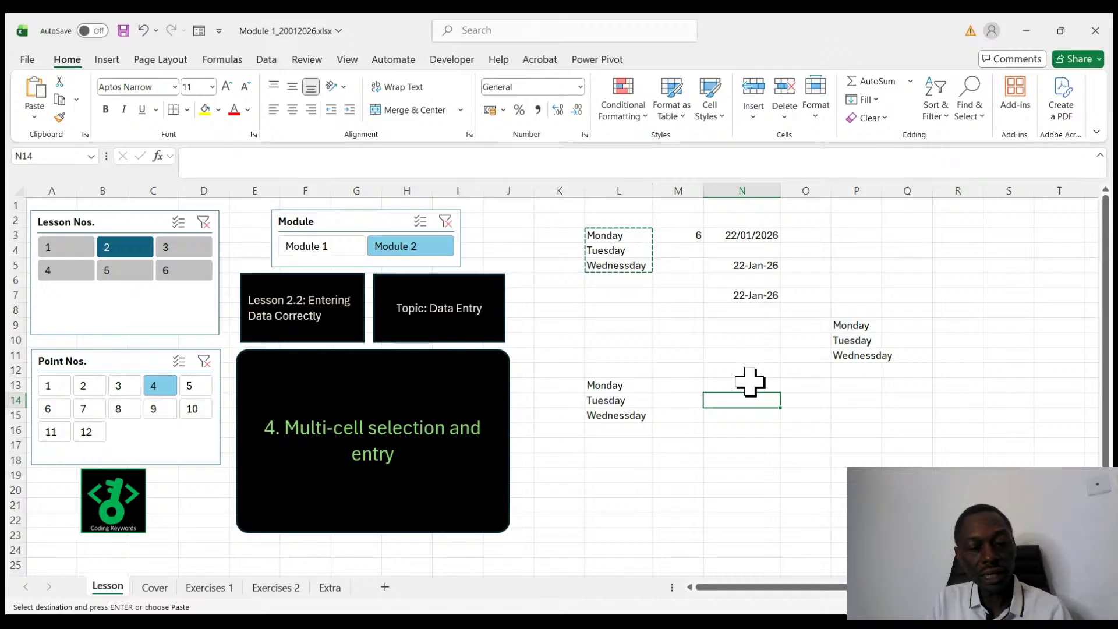
pyautogui.press('Escape')
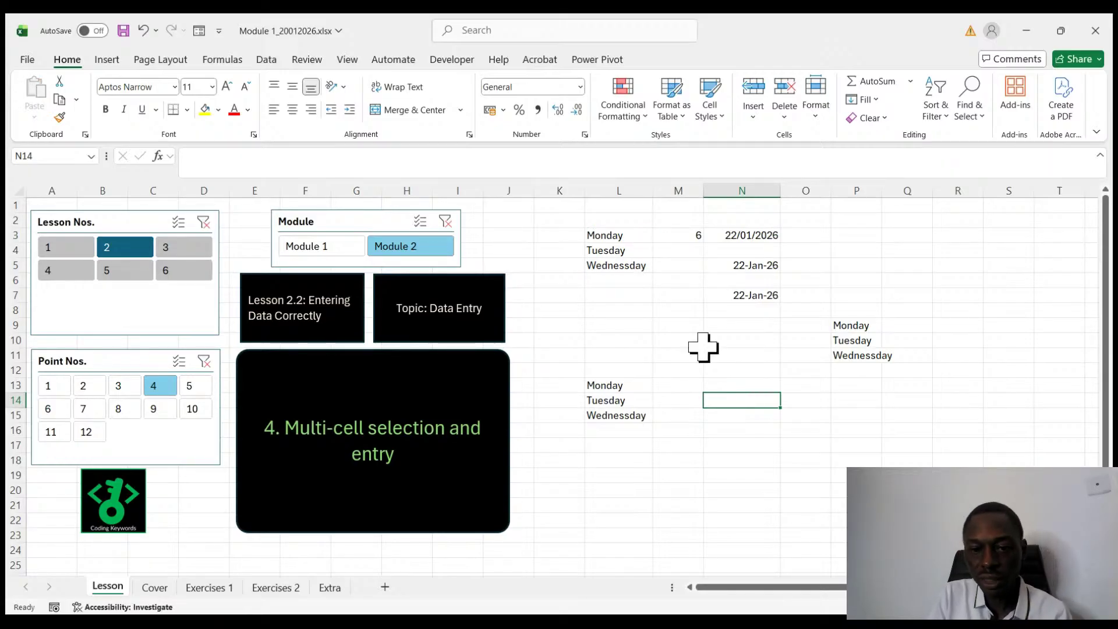
# - Copy the Monday entry in L13 and paste it into every cell of the range N10:N14
pyautogui.click(600, 385)
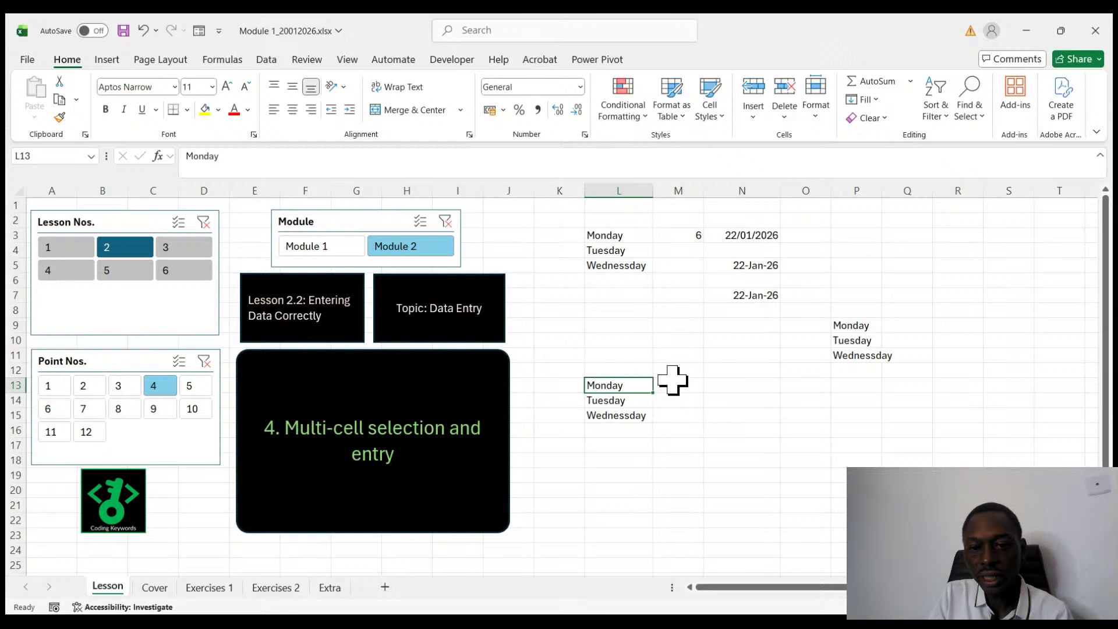
pyautogui.hotkey('ctrl', 'c')
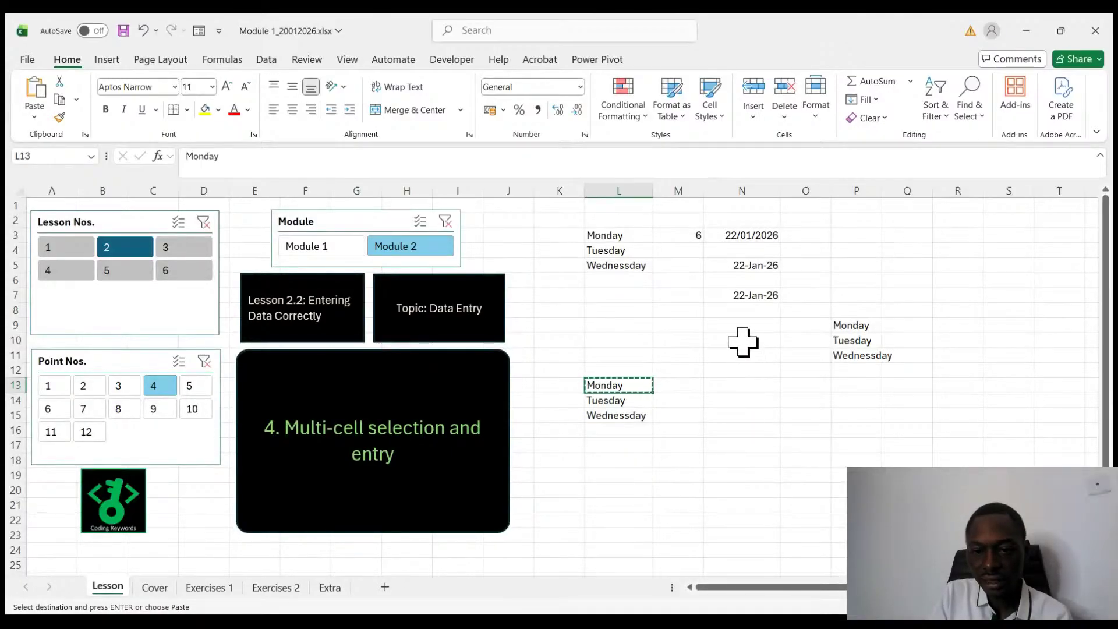
pyautogui.moveTo(745, 347); pyautogui.dragTo(749, 405)
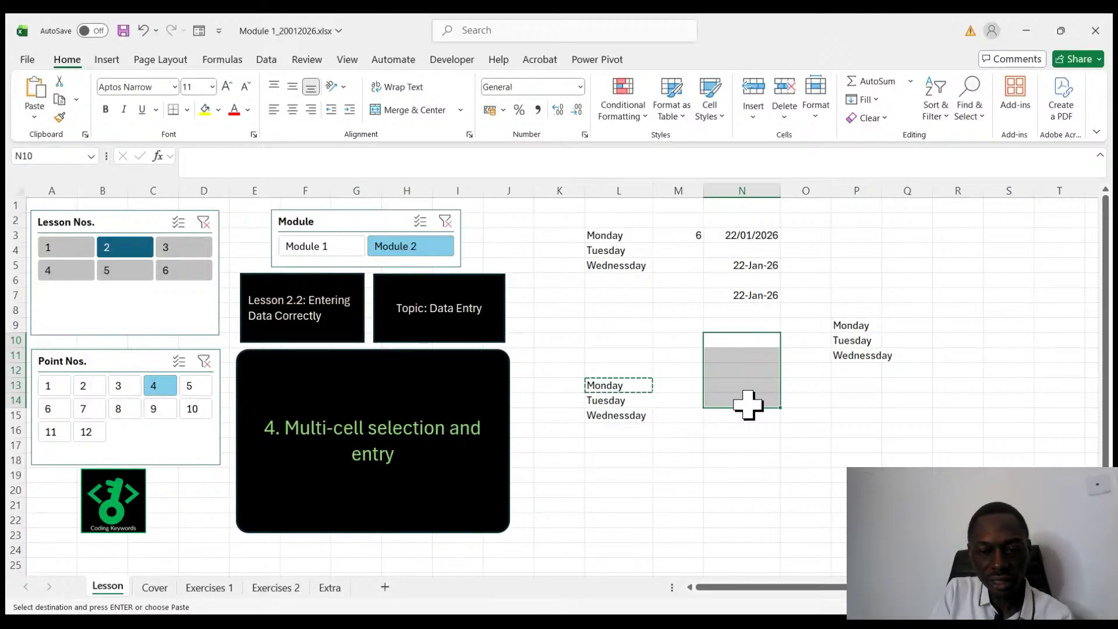
pyautogui.hotkey('ctrl', 'v')
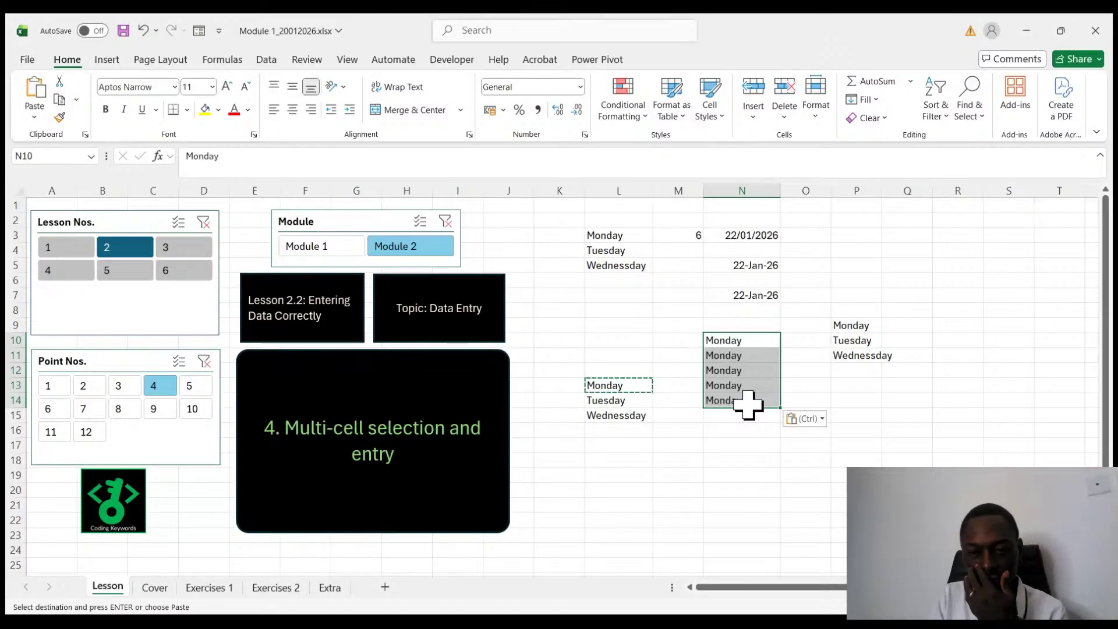
pyautogui.click(753, 467)
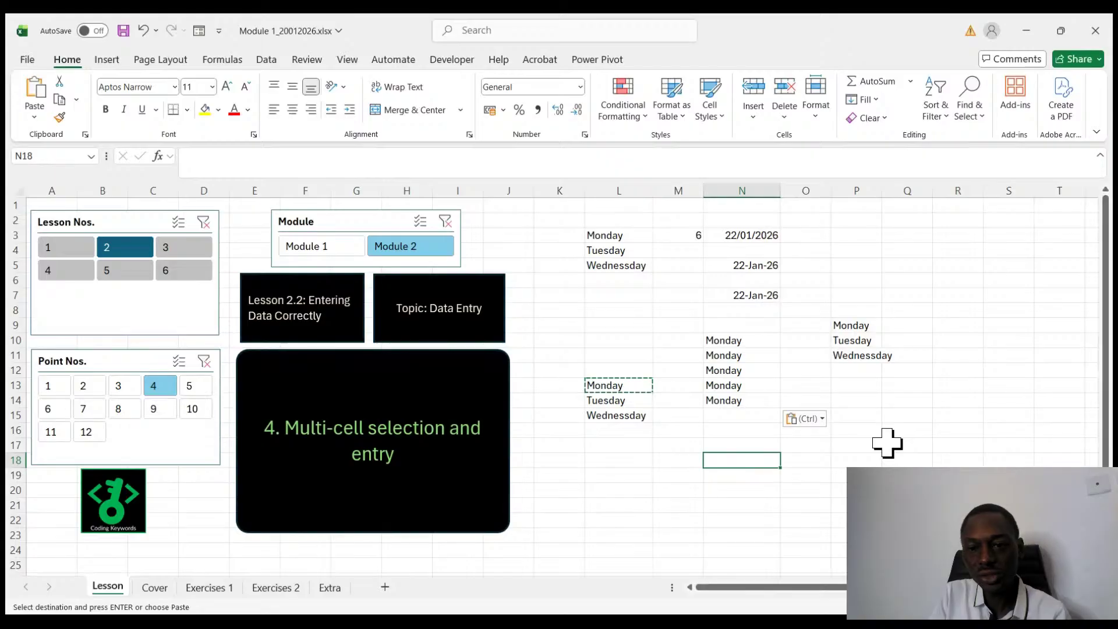
# - Clear all practice entries in the range L2:Q17 and deselect it by selecting M13
pyautogui.moveTo(888, 444)
pyautogui.mouseDown()
pyautogui.moveTo(791, 351)
pyautogui.moveTo(600, 224)
pyautogui.mouseUp()
pyautogui.press('Delete')
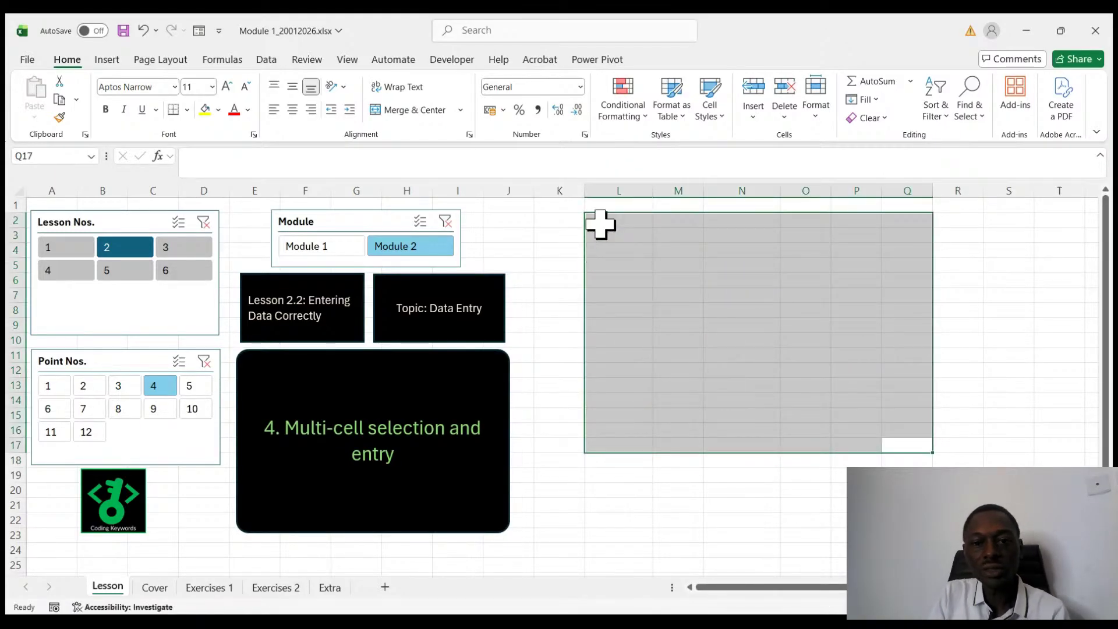
pyautogui.click(664, 385)
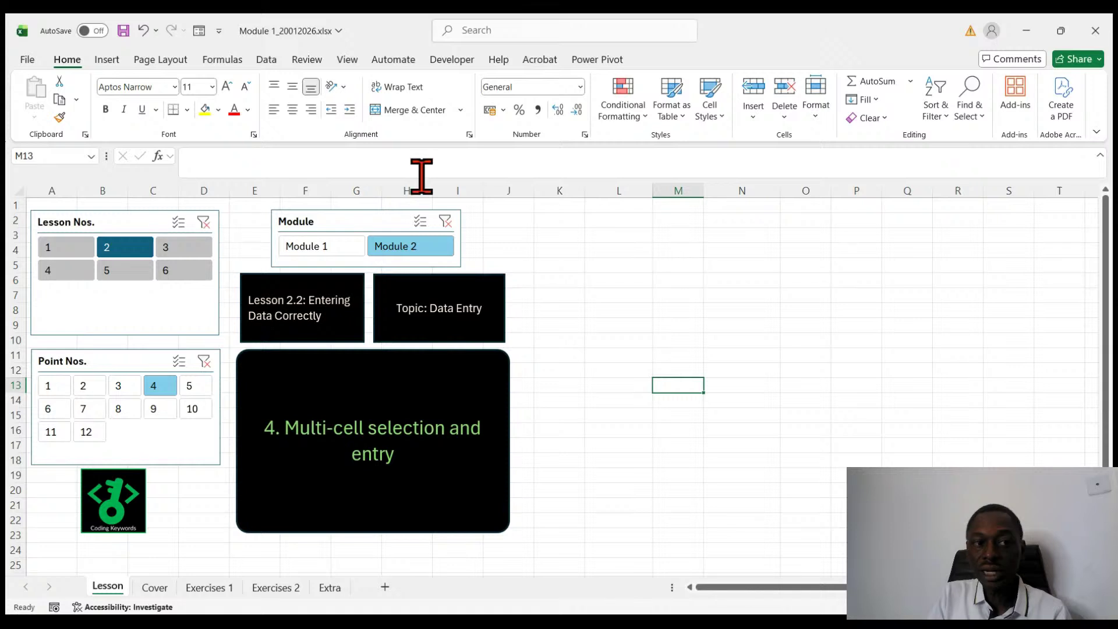
# - Move the active cell up to L7, and display point 5 on copy and paste followed by point 6 on Paste Special
pyautogui.press('Up')
pyautogui.press('Up')
pyautogui.press('Up')
pyautogui.press('Up')
pyautogui.press('Up')
pyautogui.press('Up')
pyautogui.press('Left')
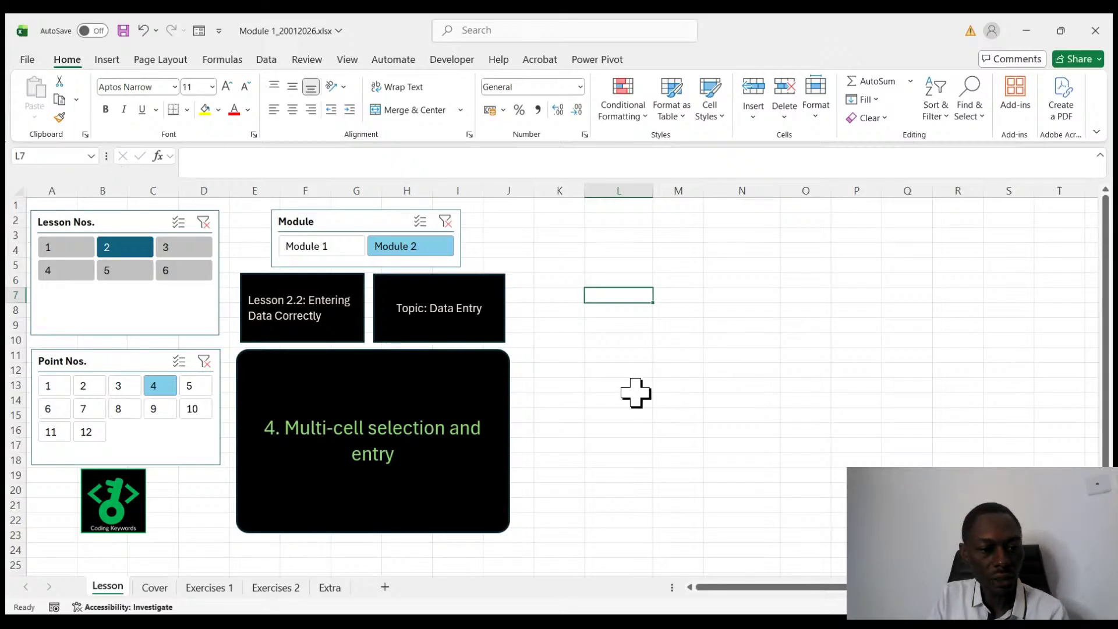
pyautogui.click(202, 385)
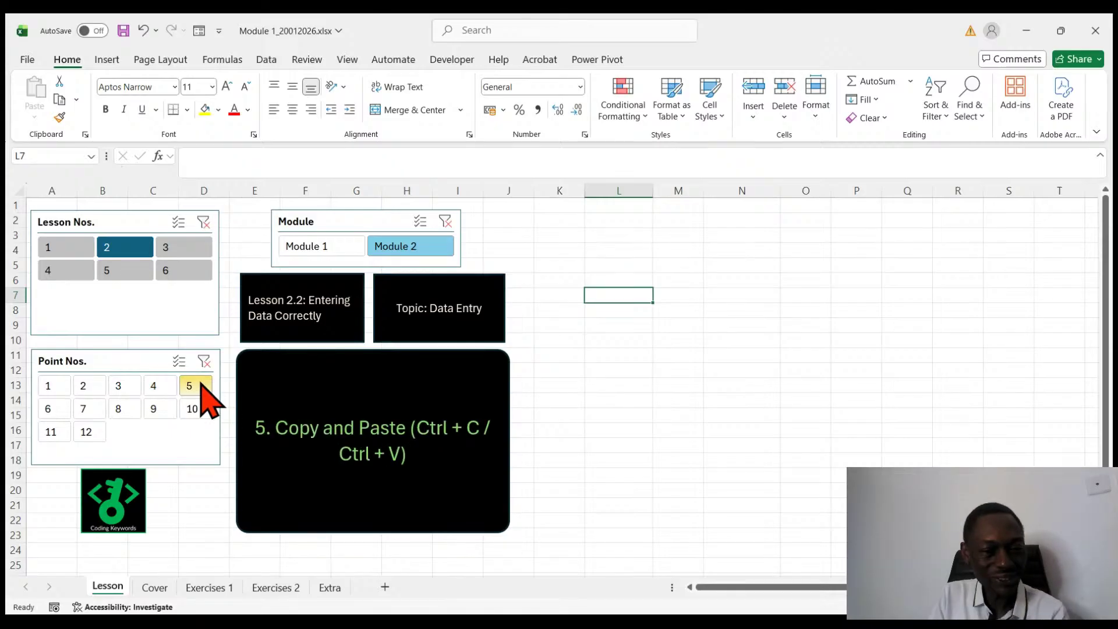
pyautogui.click(47, 409)
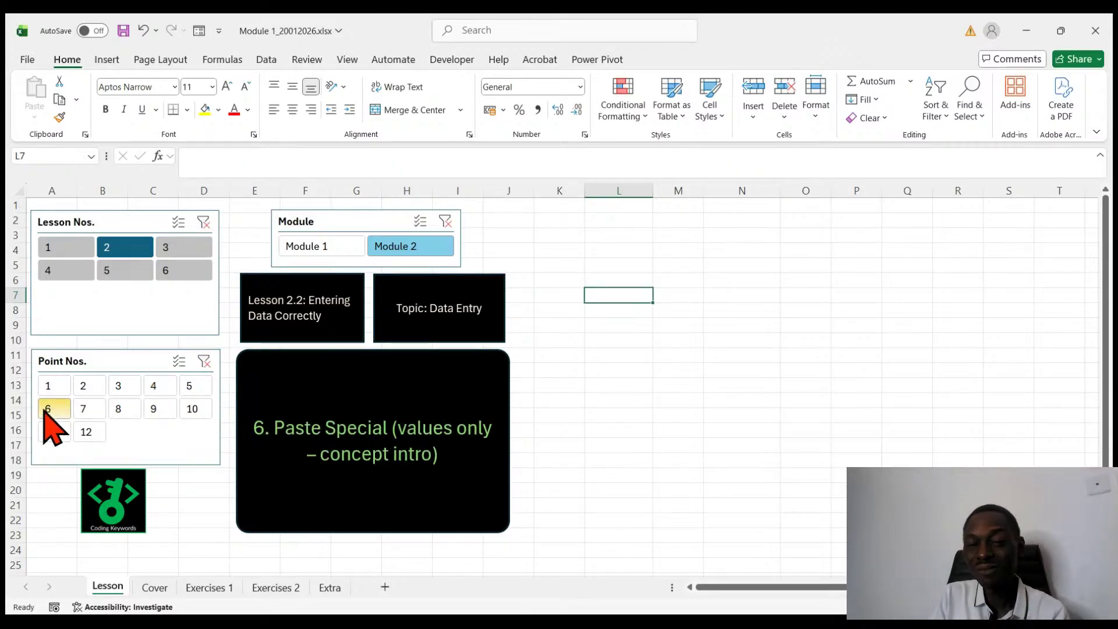
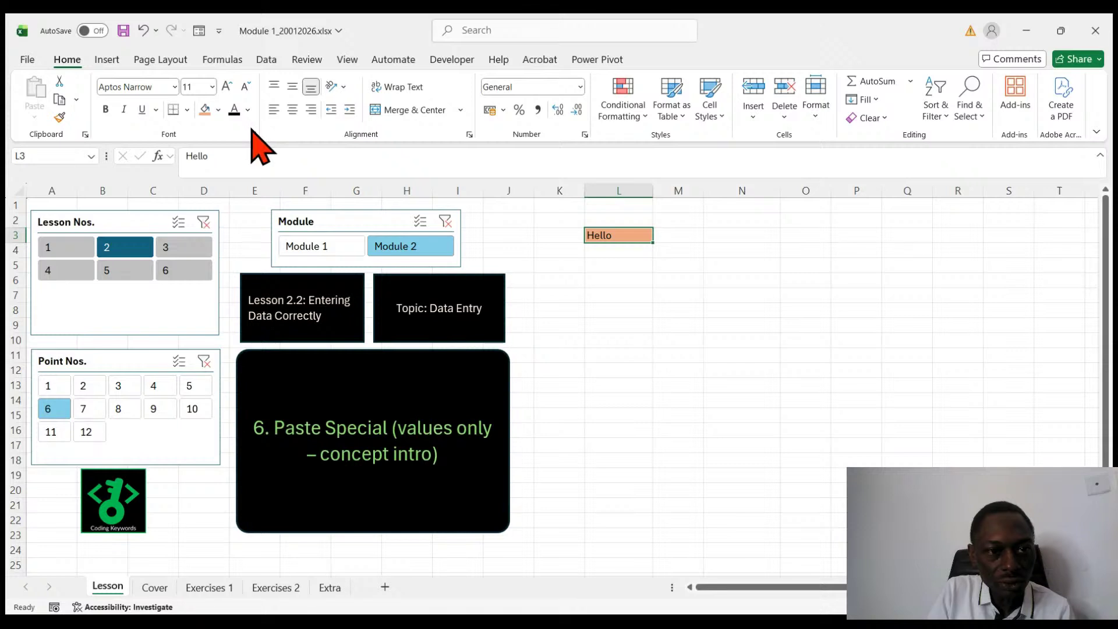
# - Give the Hello text in L3 a teal font colour and copy the formatted cell to N3
pyautogui.click(357, 251)
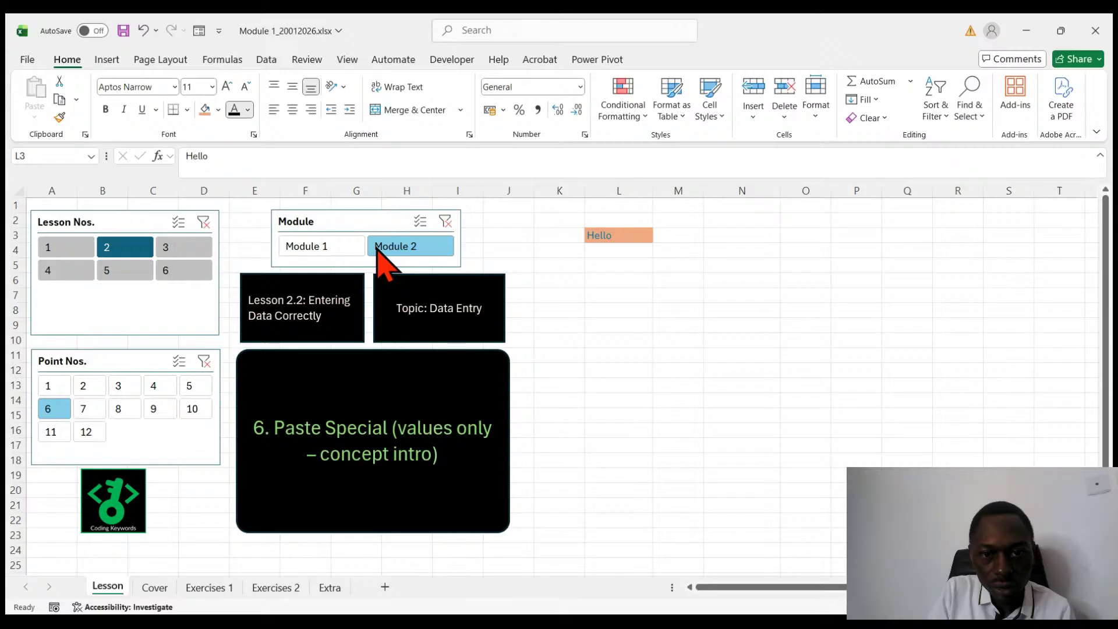
pyautogui.click(691, 339)
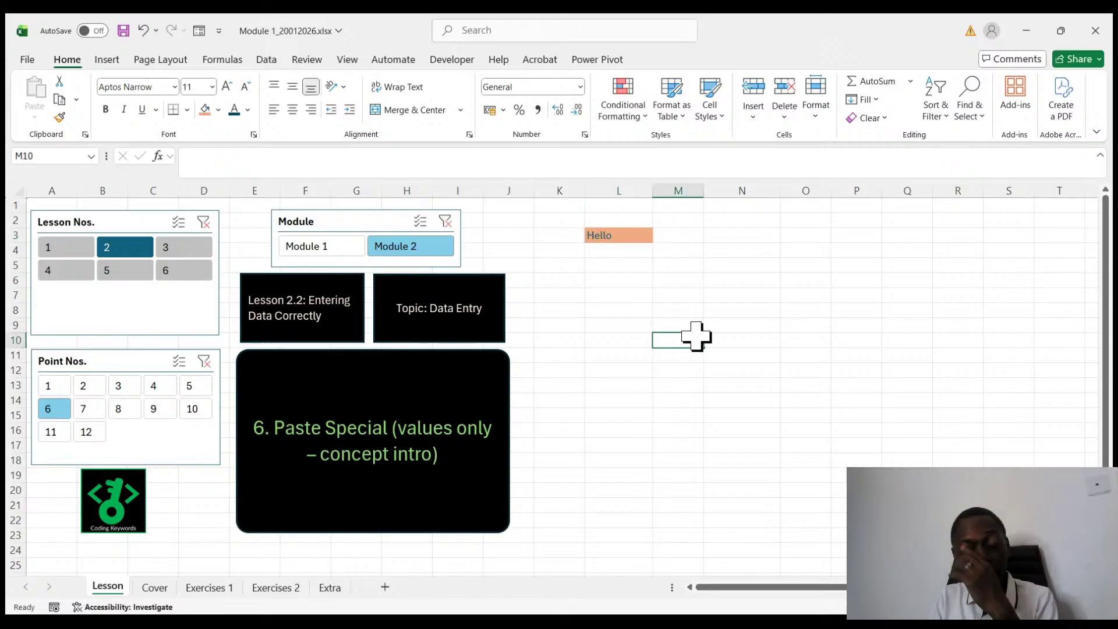
pyautogui.click(632, 236)
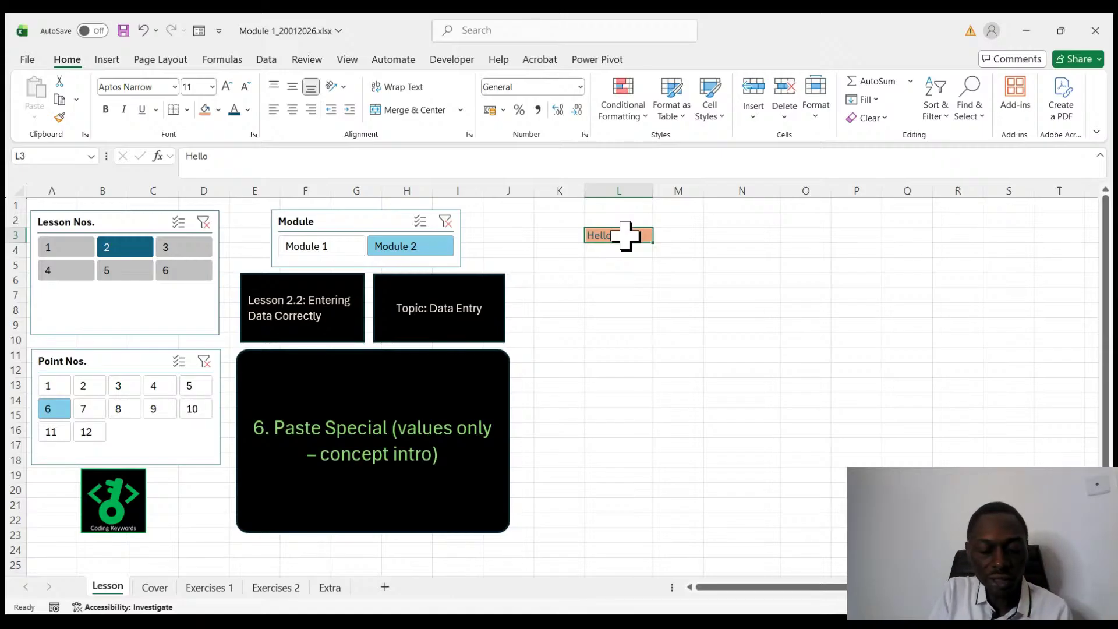
pyautogui.hotkey('ctrl', 'c')
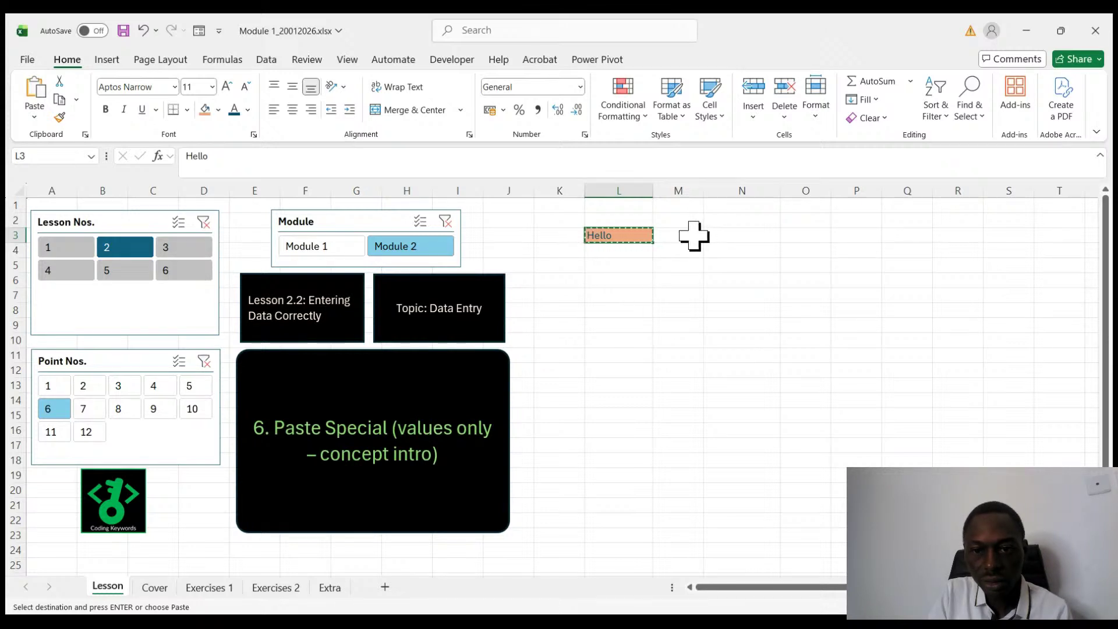
pyautogui.click(734, 233)
pyautogui.hotkey('ctrl', 'v')
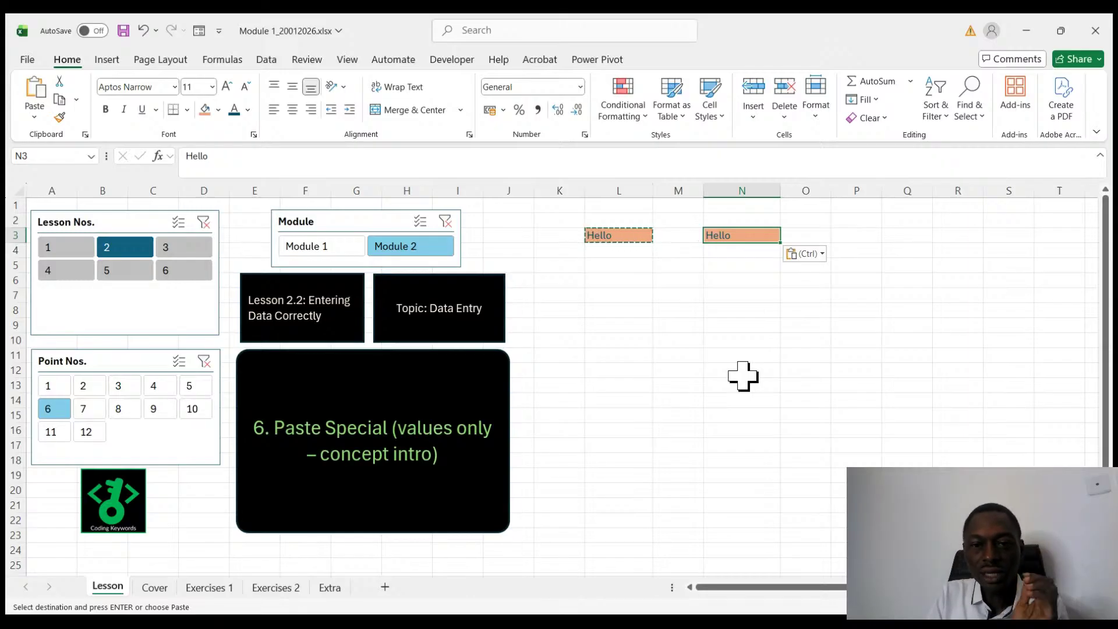
# - Try pasting the copied Hello cell as values only with the source cell L3 as the destination
pyautogui.click(608, 236)
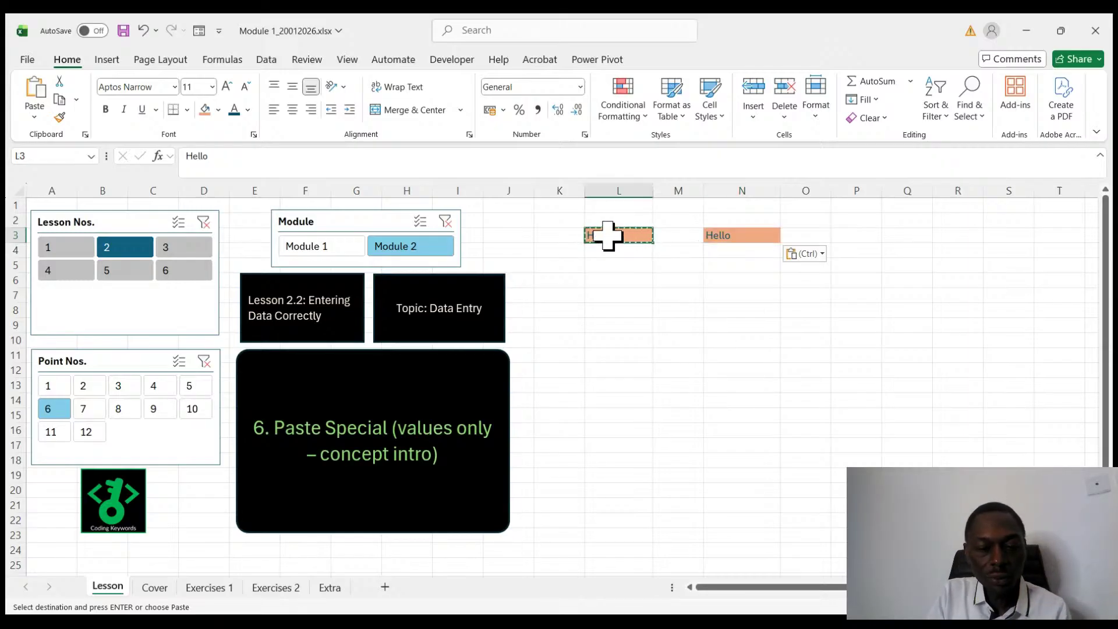
pyautogui.click(629, 278)
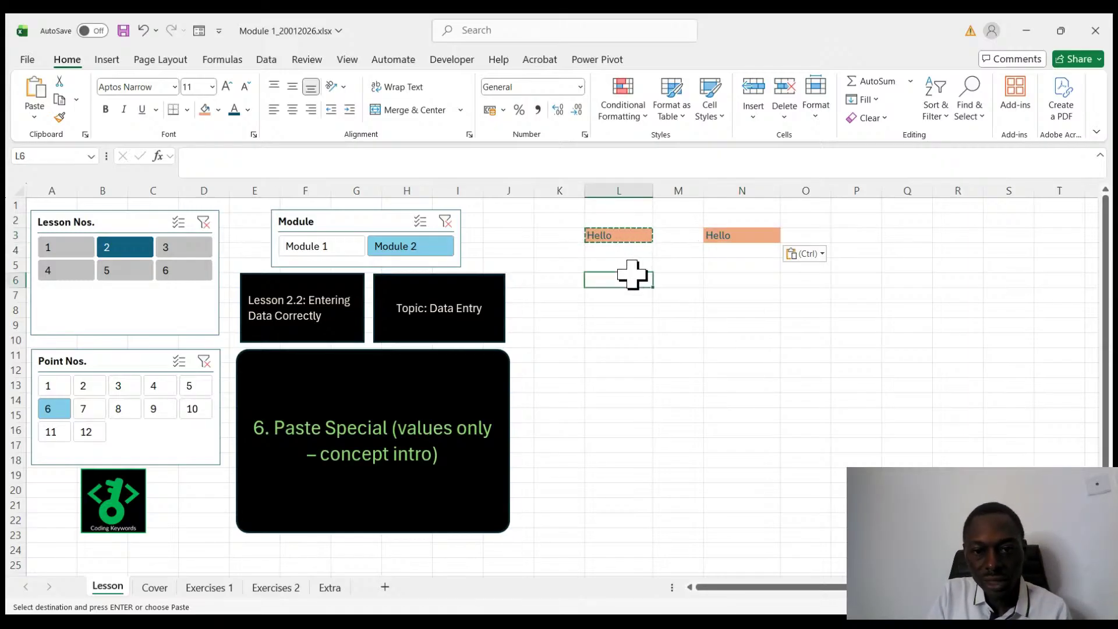
pyautogui.click(614, 233)
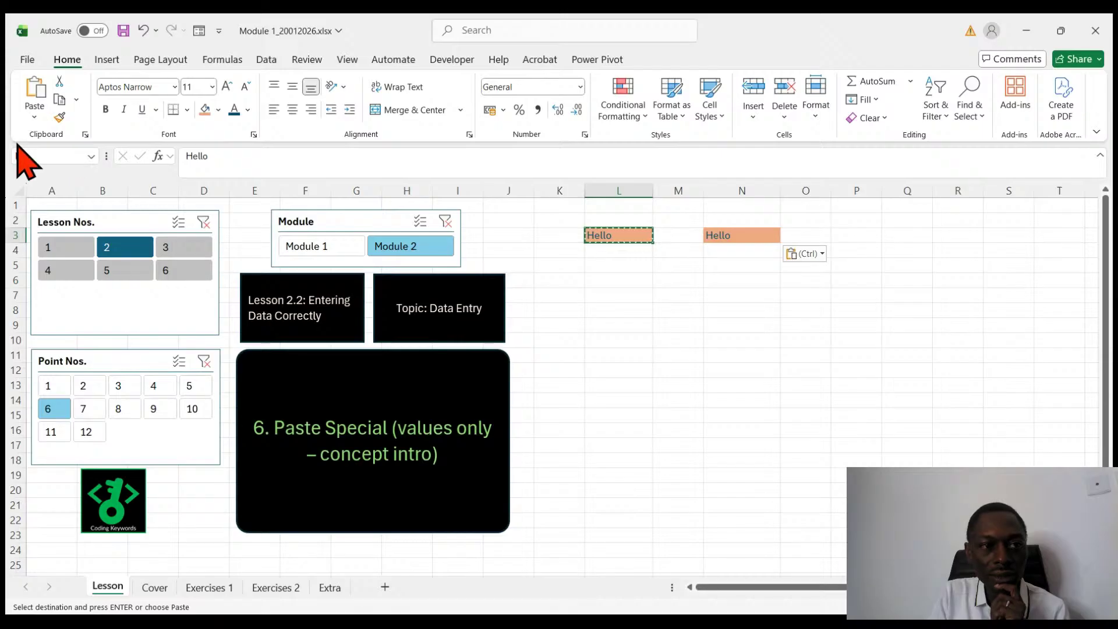
pyautogui.click(34, 121)
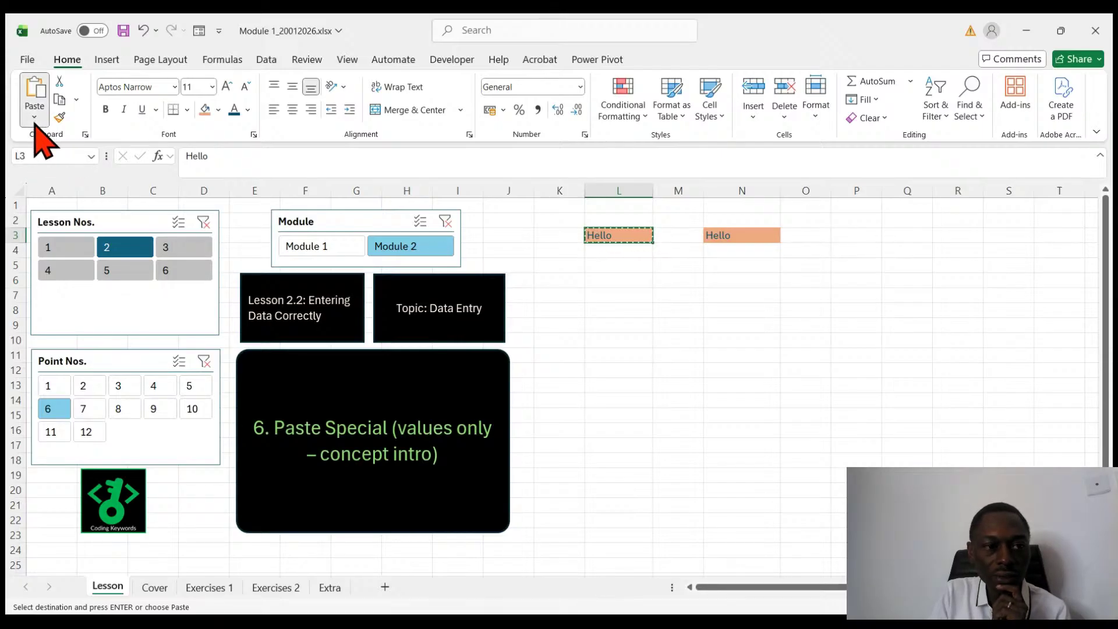
pyautogui.click(53, 230)
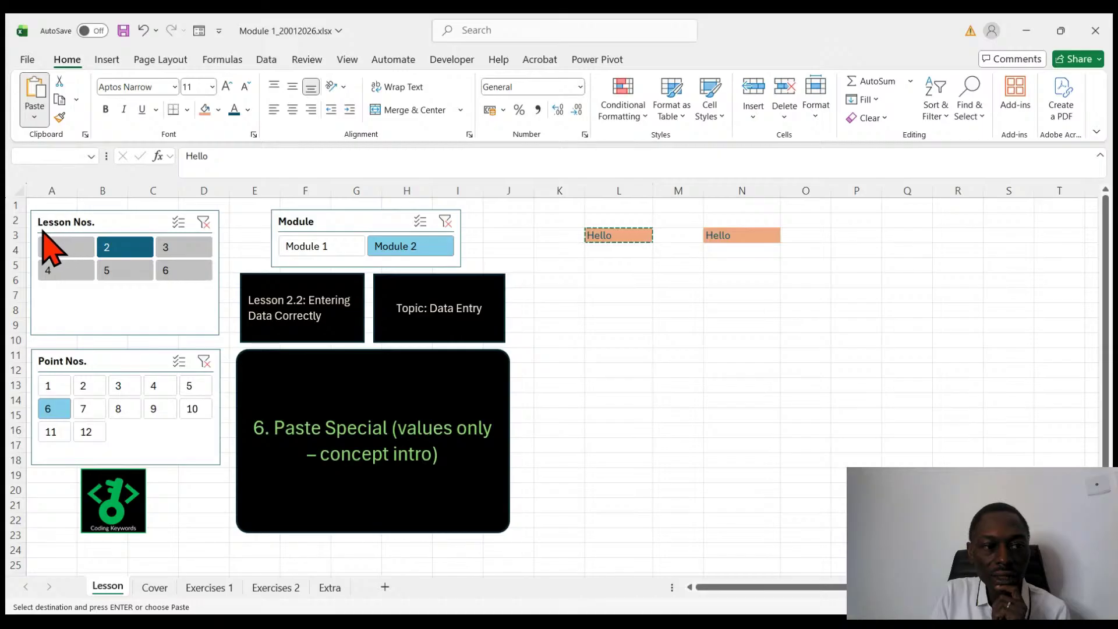
pyautogui.click(33, 230)
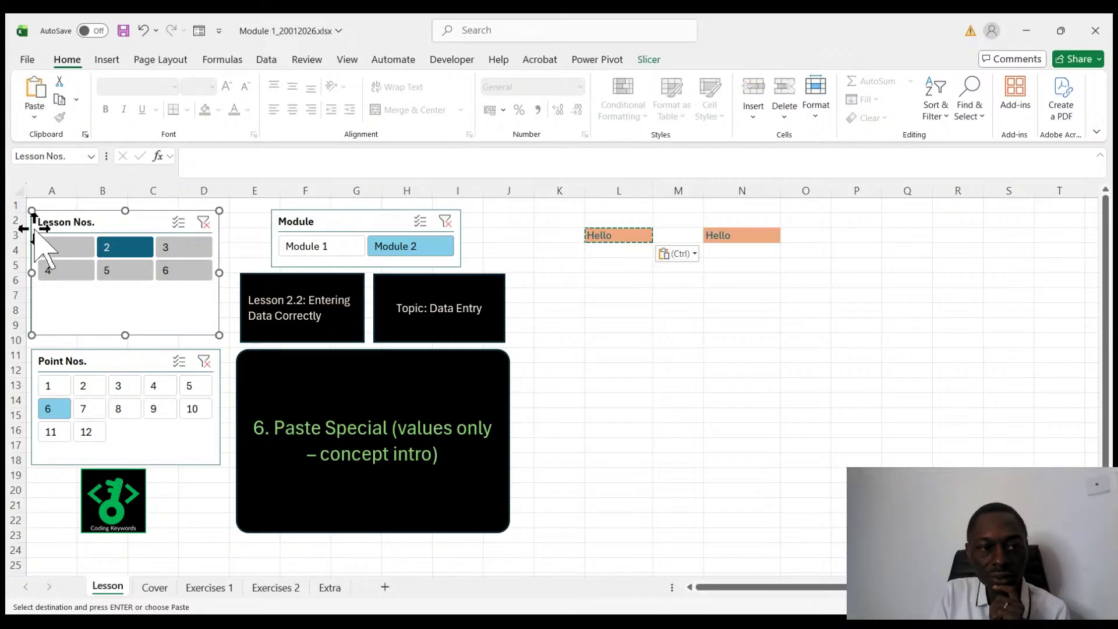
# - Paste the copied Hello into L6 as values only, without its formatting, and end the copy mode
pyautogui.click(631, 284)
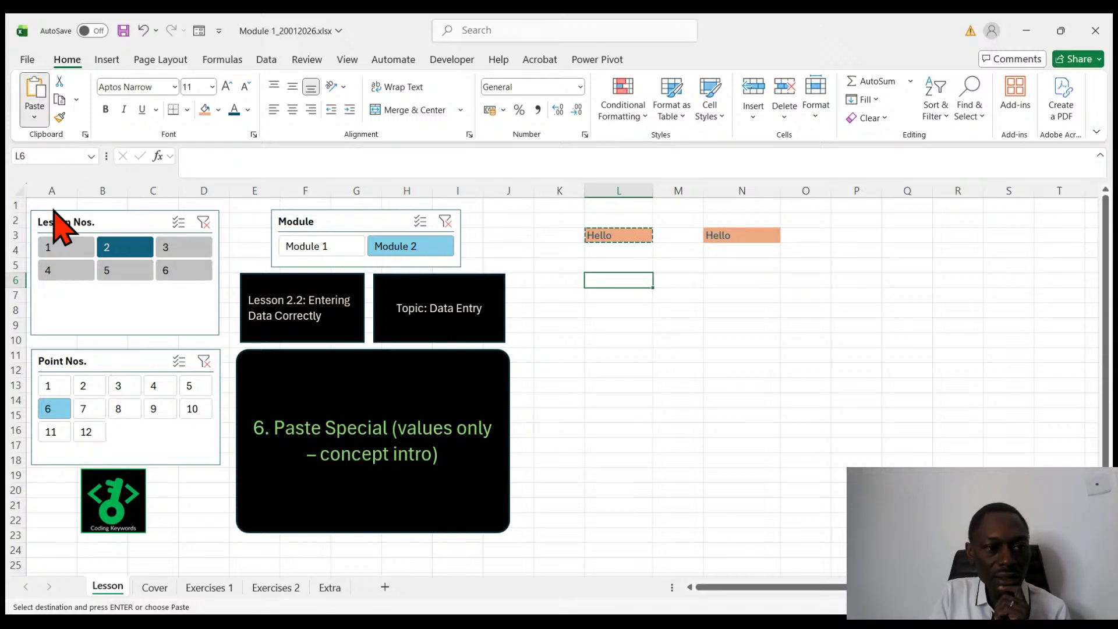
pyautogui.click(34, 96)
pyautogui.click(619, 370)
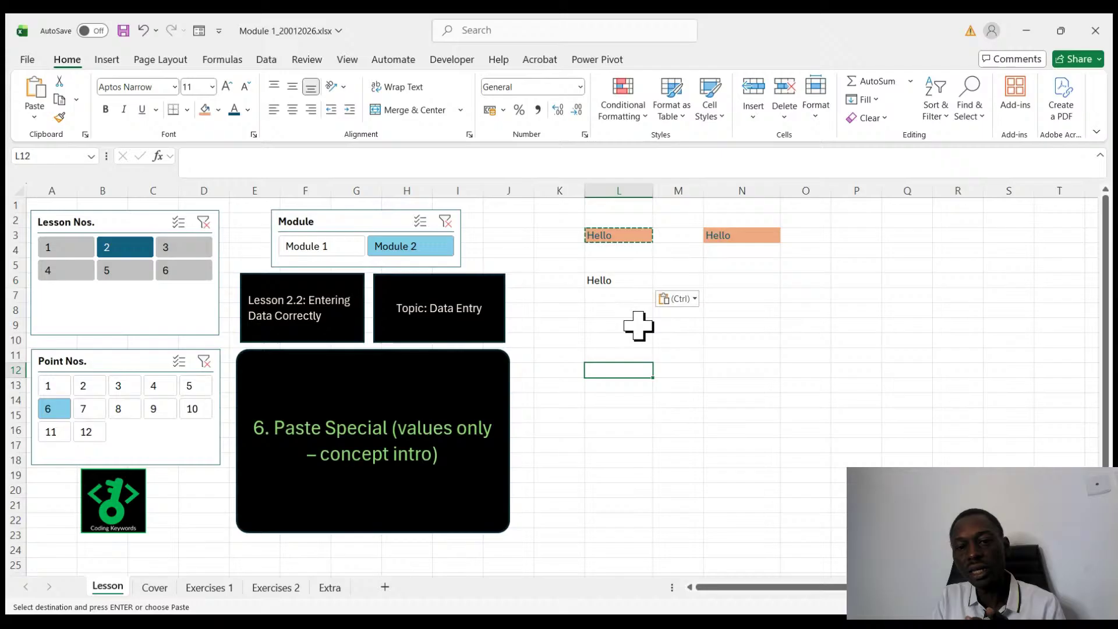
pyautogui.click(617, 282)
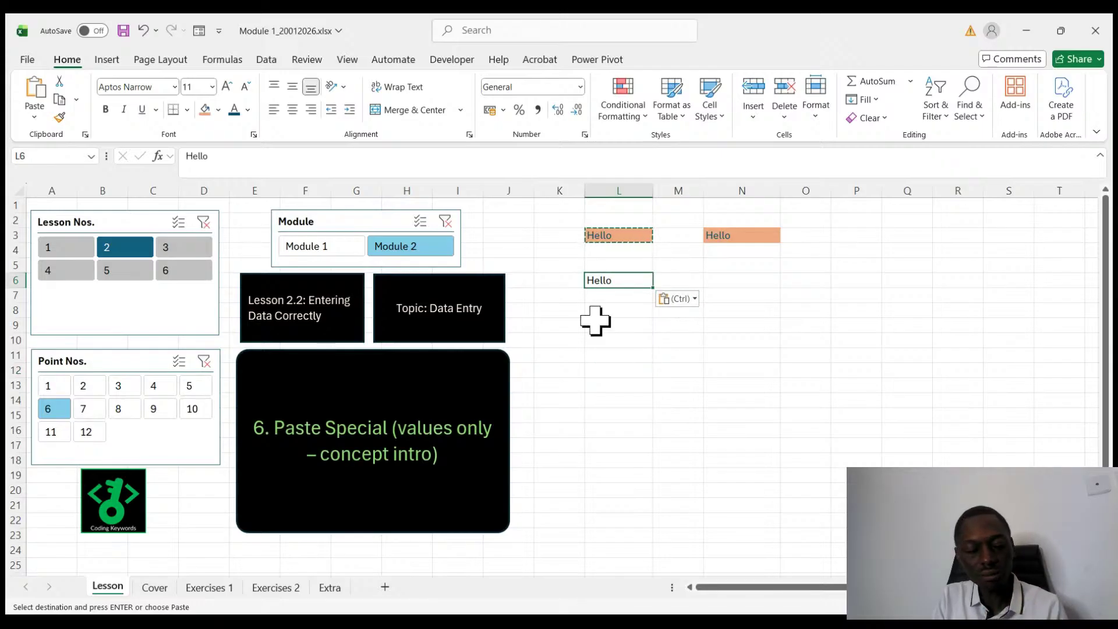
pyautogui.press('Escape')
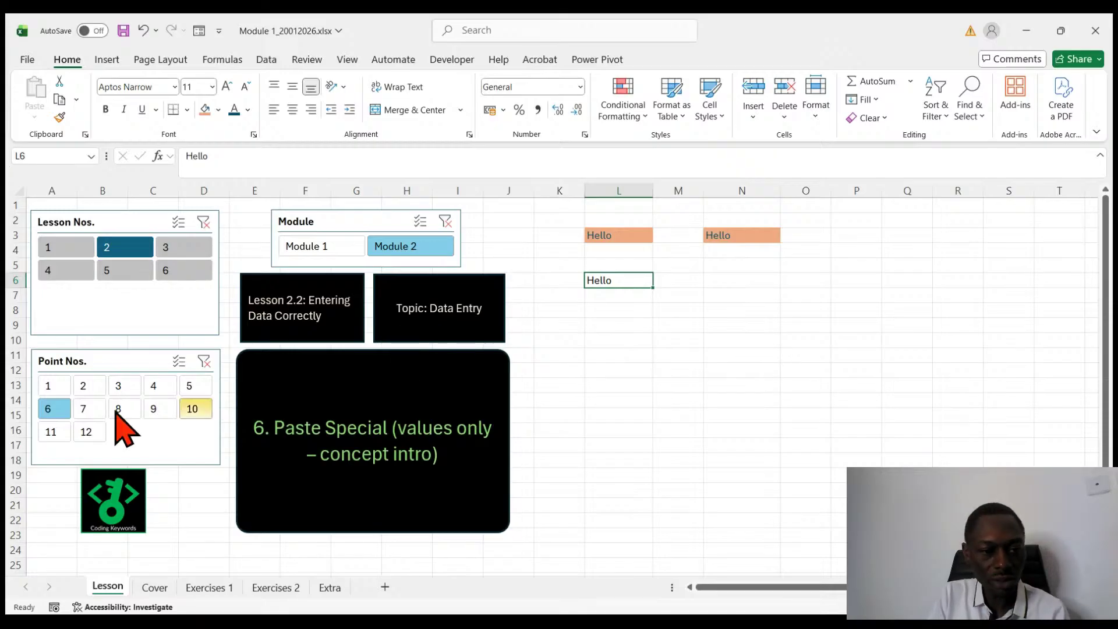
# - Display point 7 on leading spaces and clear the contents of the range L1:O9
pyautogui.click(89, 409)
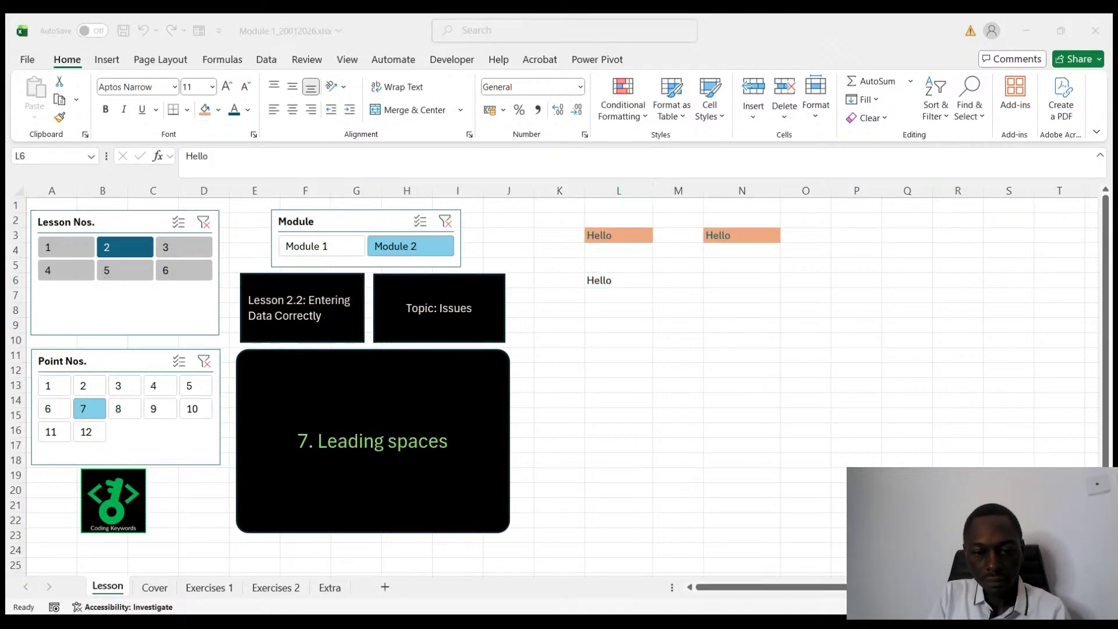
pyautogui.click(646, 396)
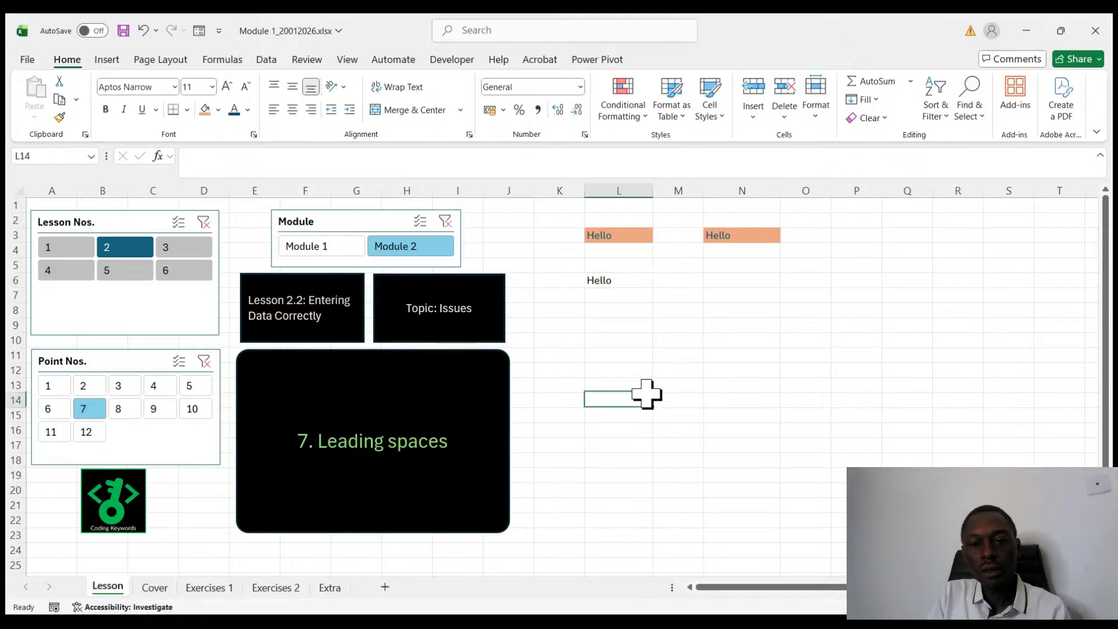
pyautogui.moveTo(789, 320); pyautogui.dragTo(592, 190)
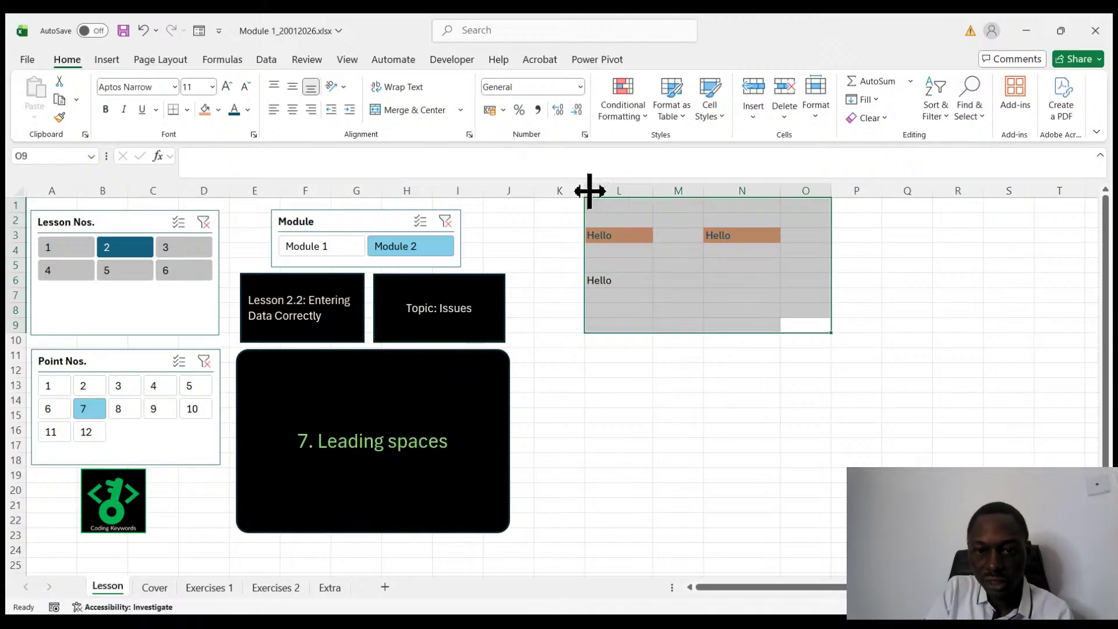
pyautogui.press('Delete')
pyautogui.click(638, 329)
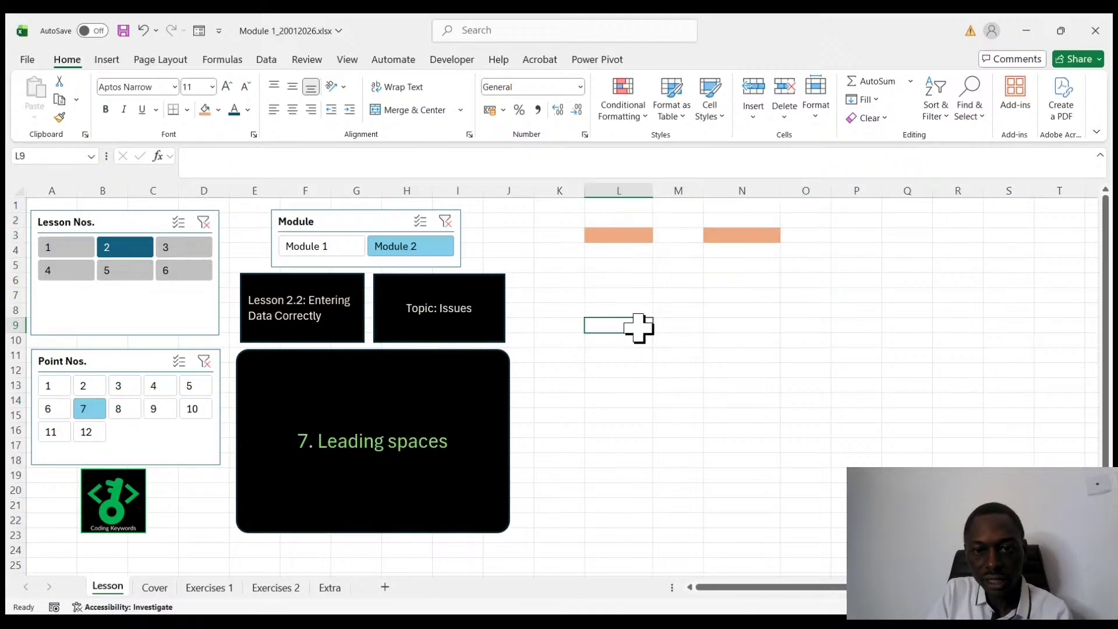
# - Remove the orange fill from L3 and N3 with Format Painter, using L6 as the unformatted source for L3 and L3 for N3
pyautogui.click(629, 265)
pyautogui.click(636, 279)
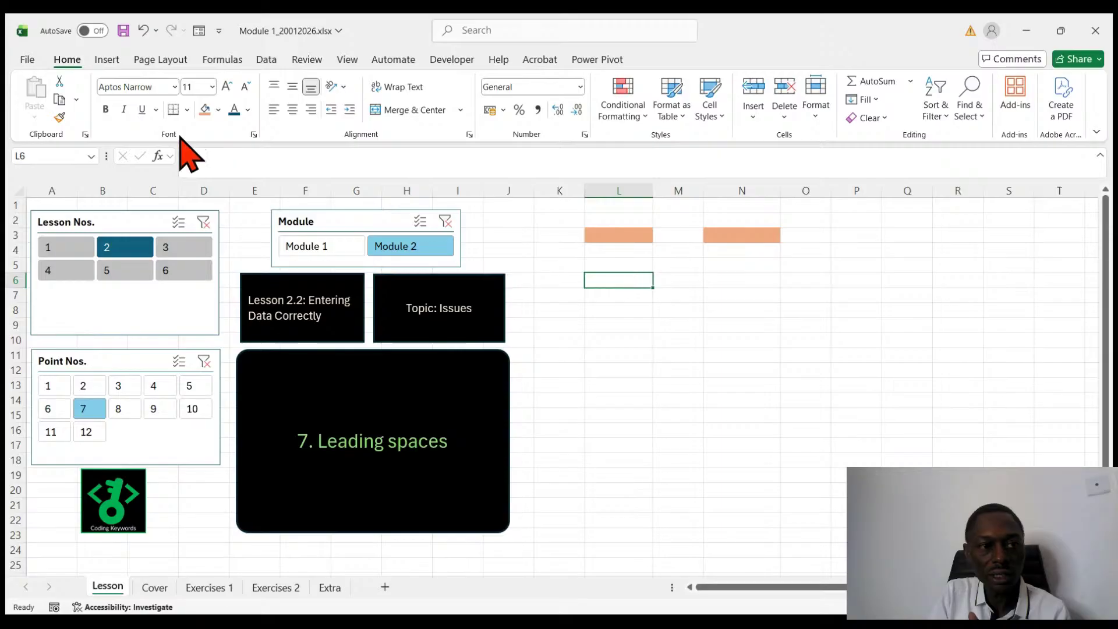
pyautogui.click(61, 117)
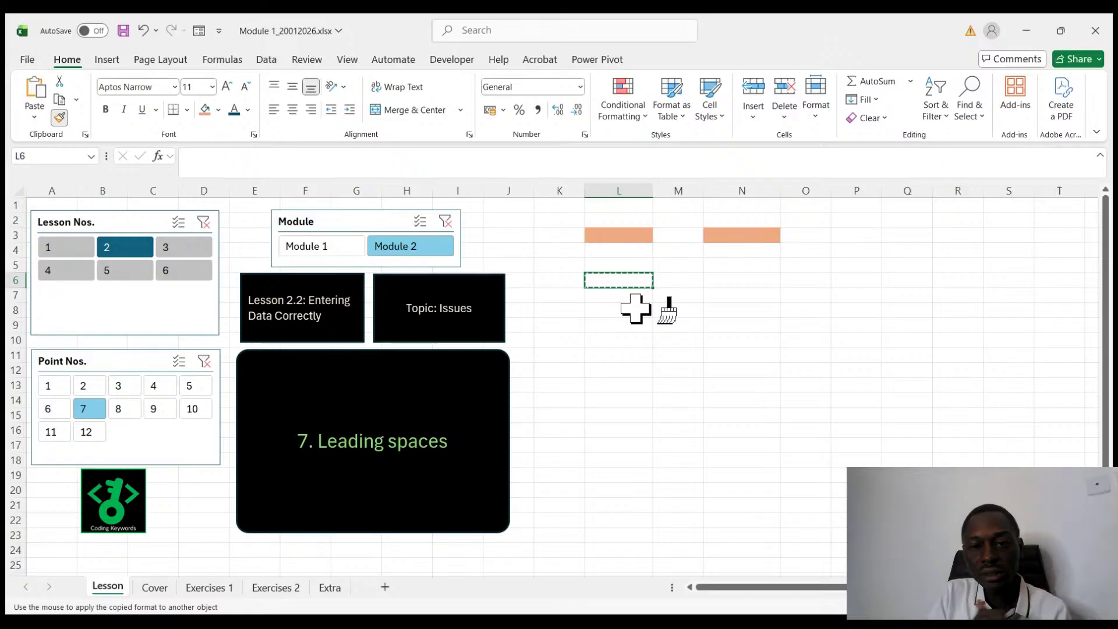
pyautogui.click(619, 234)
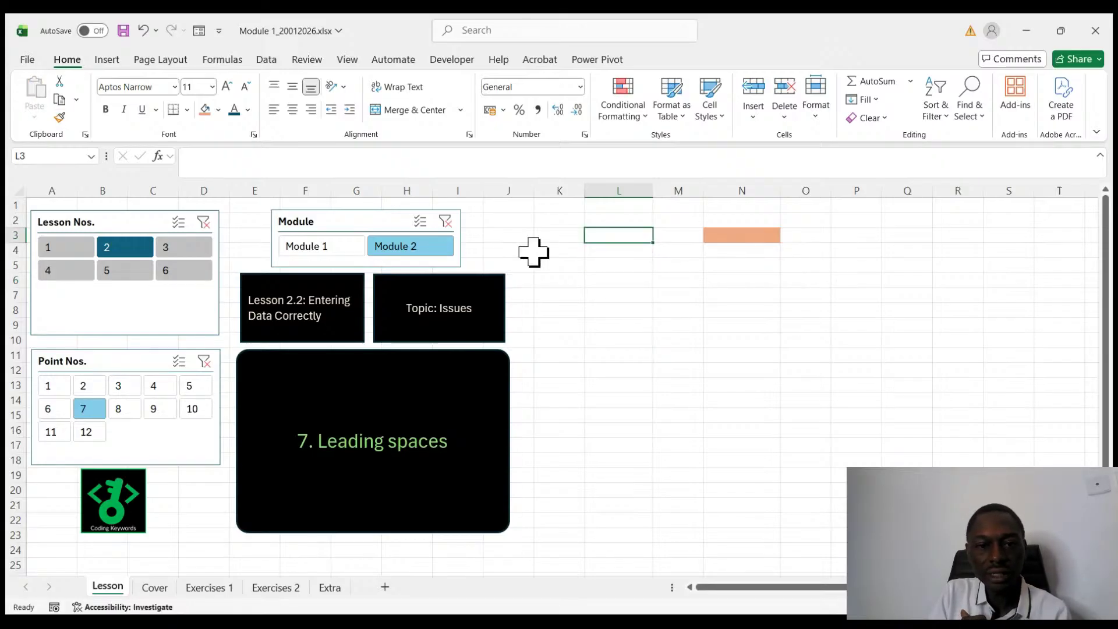
pyautogui.click(59, 117)
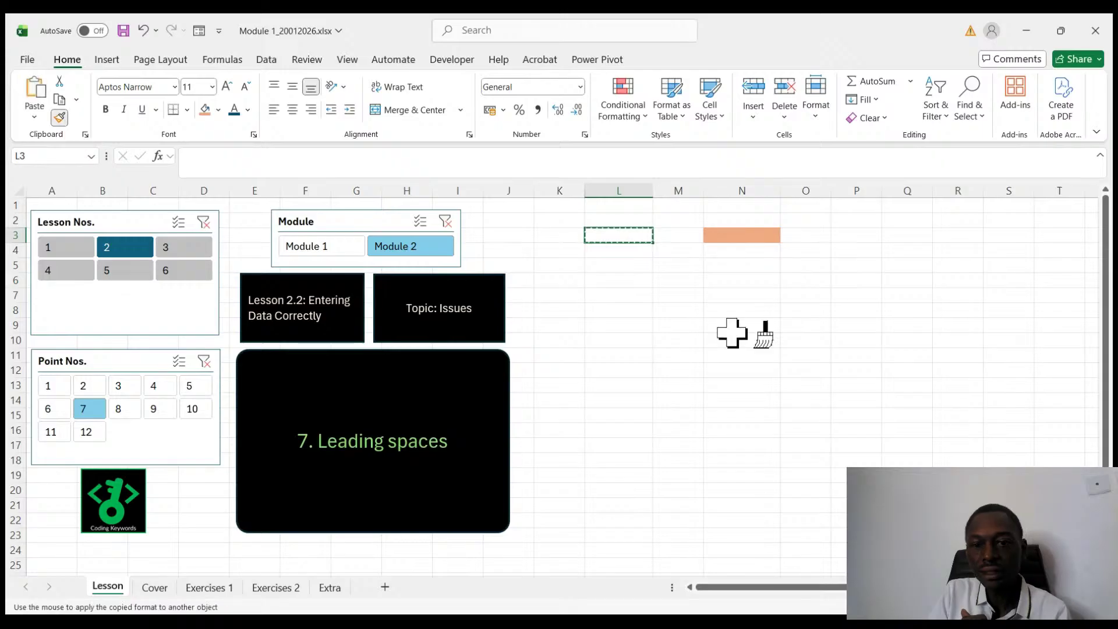
pyautogui.click(731, 236)
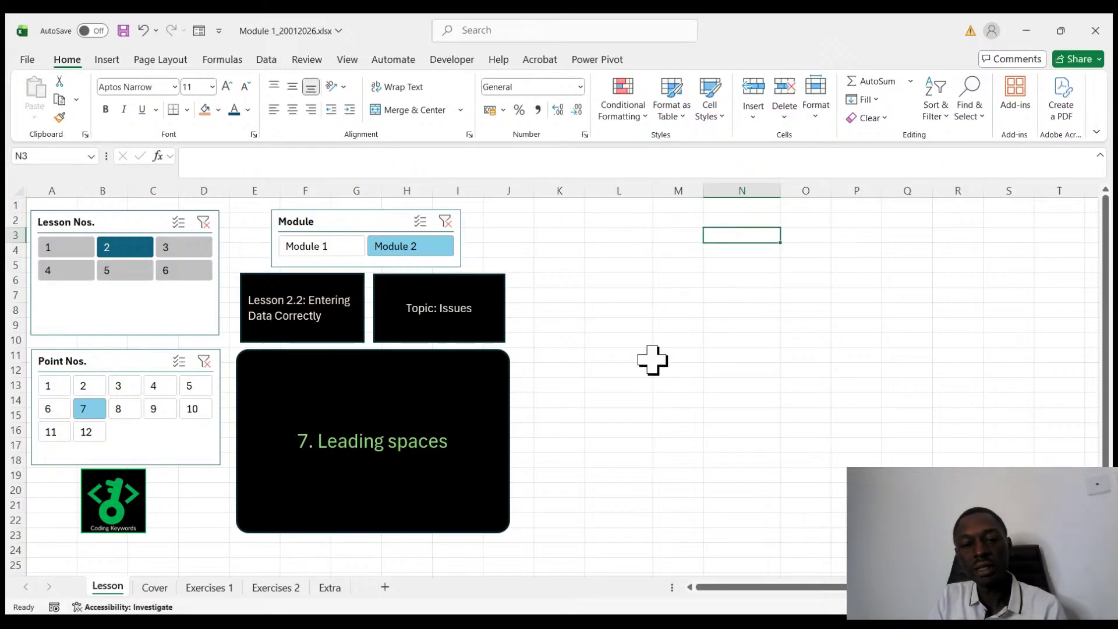
pyautogui.click(706, 356)
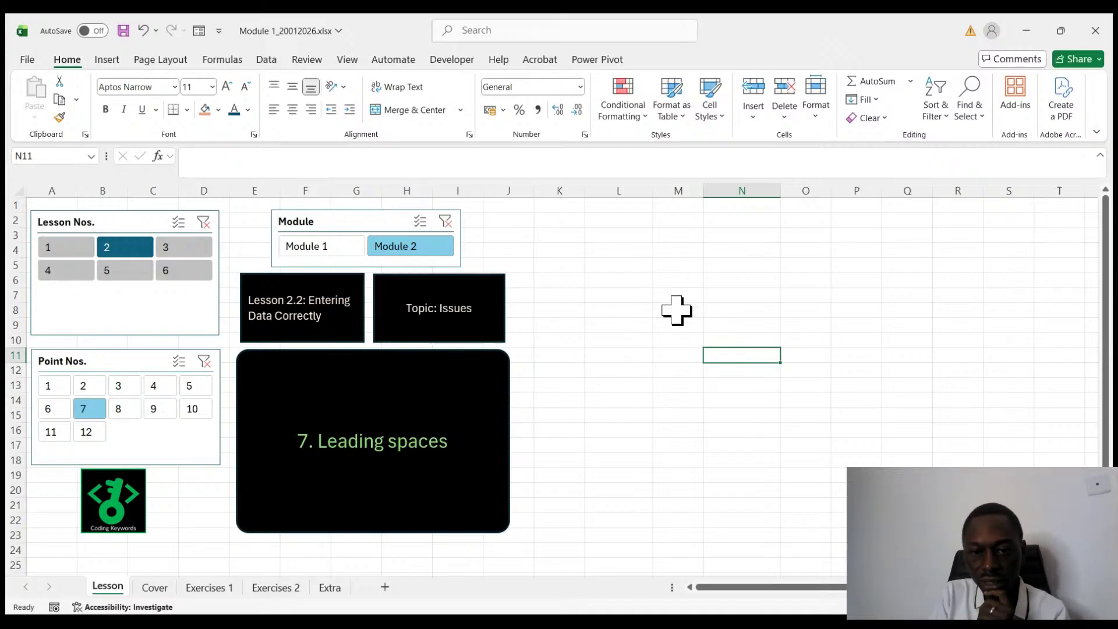
# - Enter Hello in M8 and Hello preceded by leading spaces in M9, and inspect the M9 entry
pyautogui.click(677, 310)
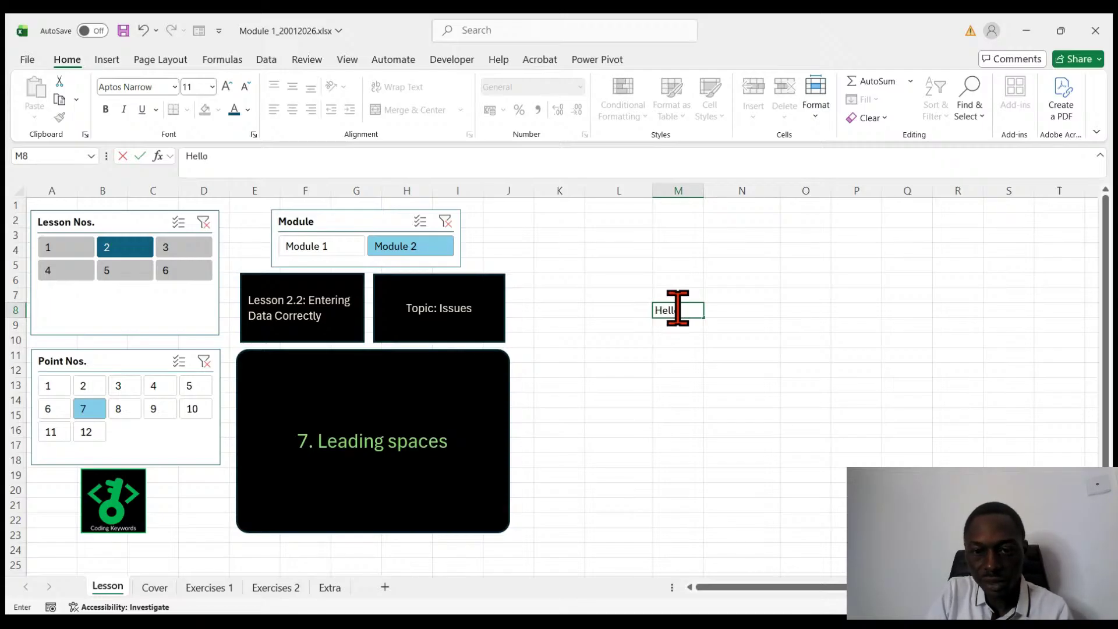
pyautogui.press('Return')
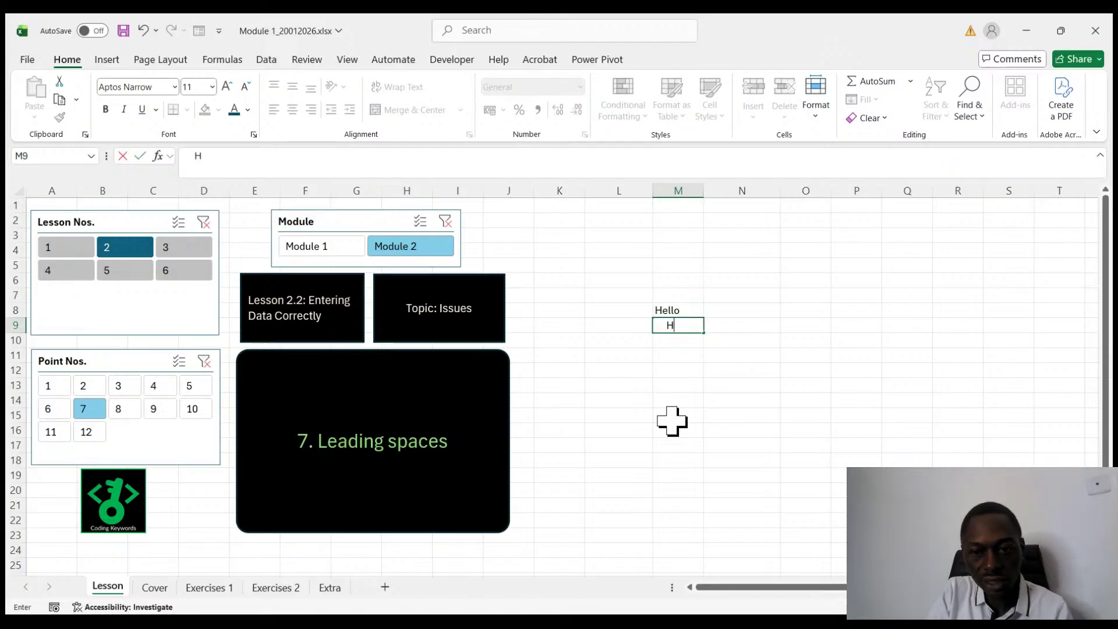
pyautogui.write('Hello')
pyautogui.press('Return')
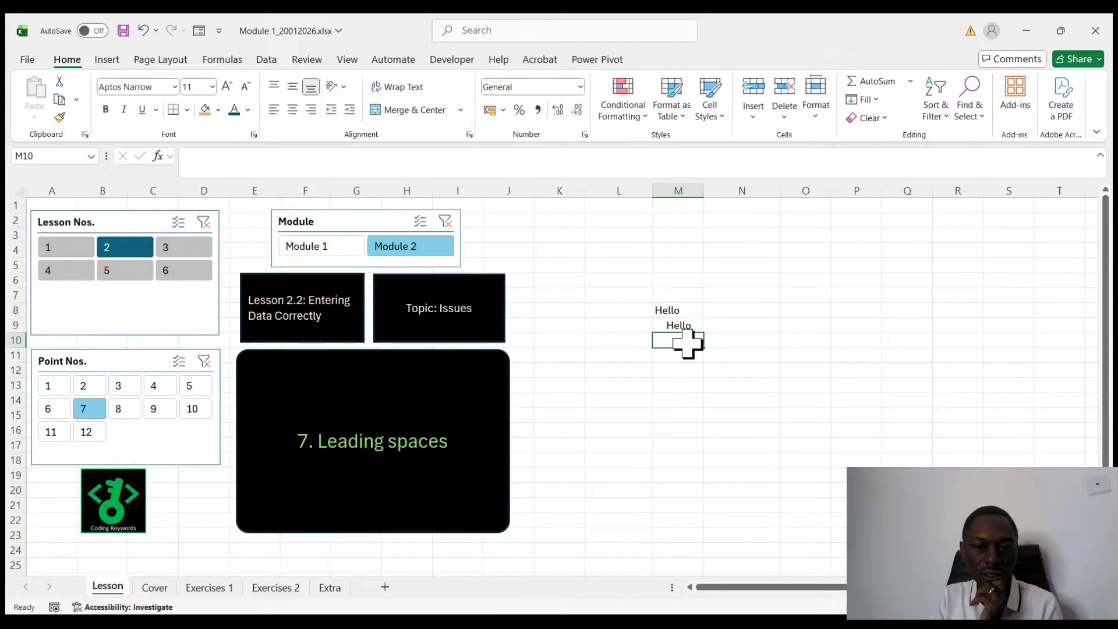
pyautogui.click(670, 322)
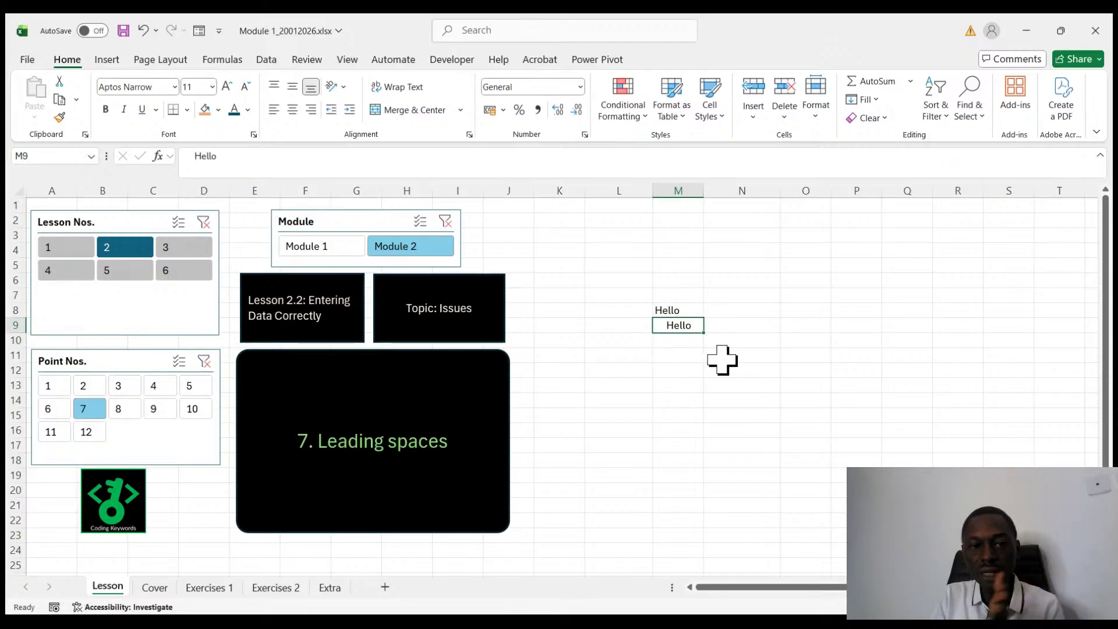
pyautogui.click(684, 354)
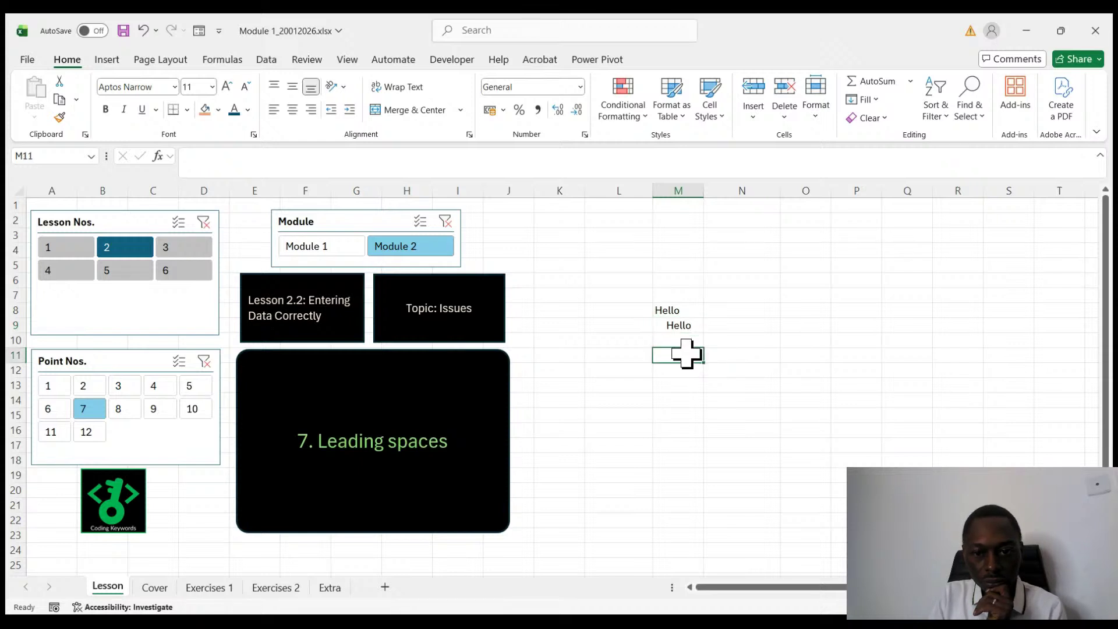
pyautogui.click(685, 326)
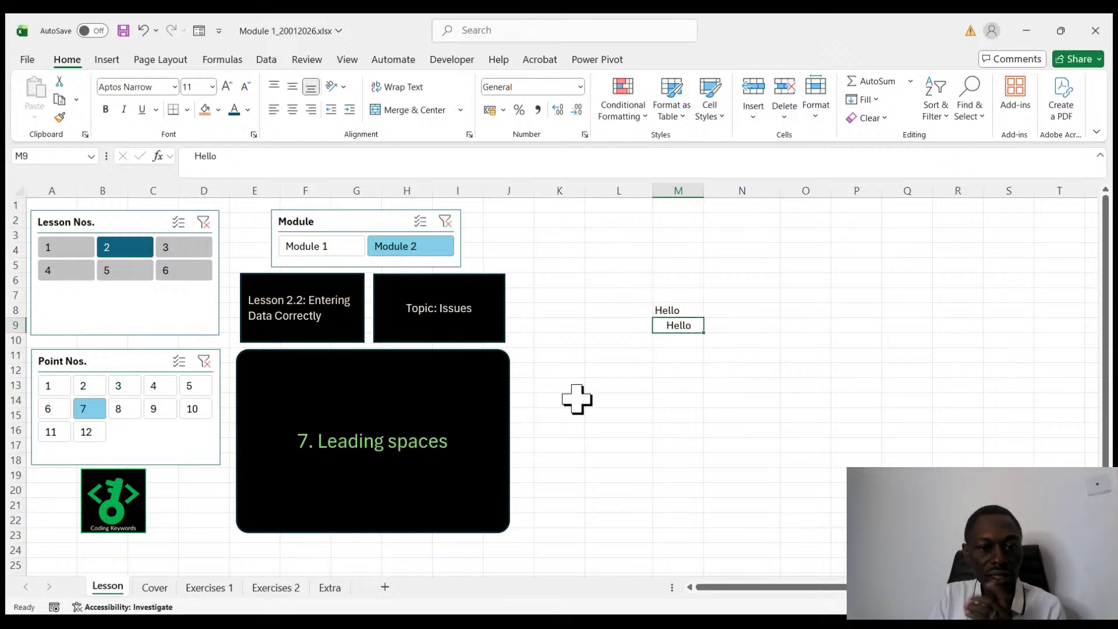
# - Display point 8 on inconsistent capitalization and enter Monday, TUESDAY and WedNesday in M12 to M14
pyautogui.click(119, 407)
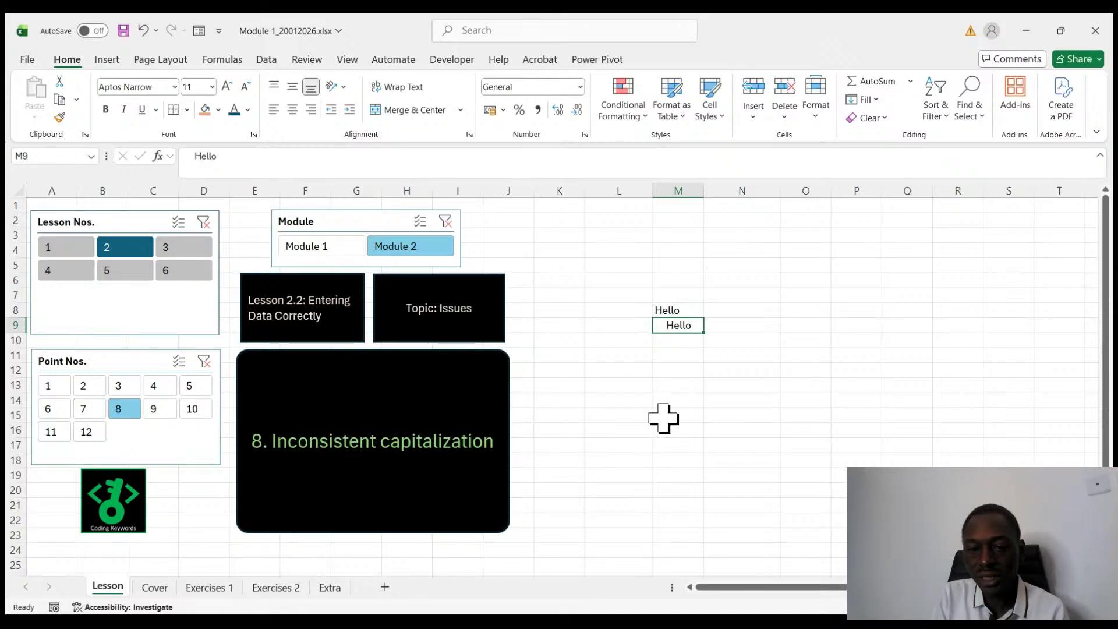
pyautogui.click(677, 370)
pyautogui.write('Monday')
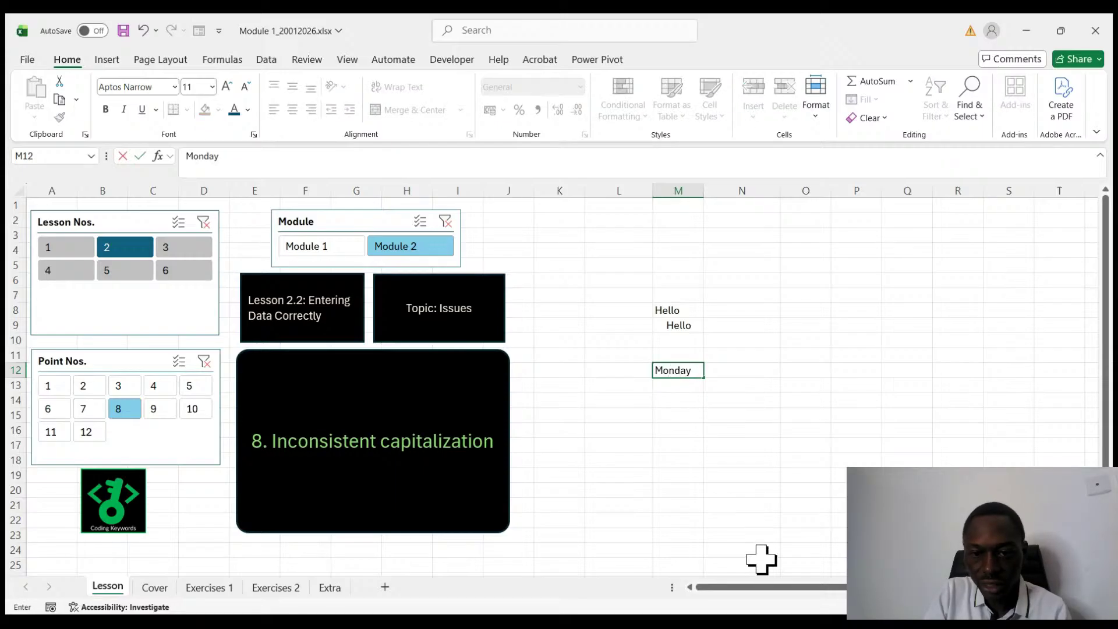
pyautogui.press('Return')
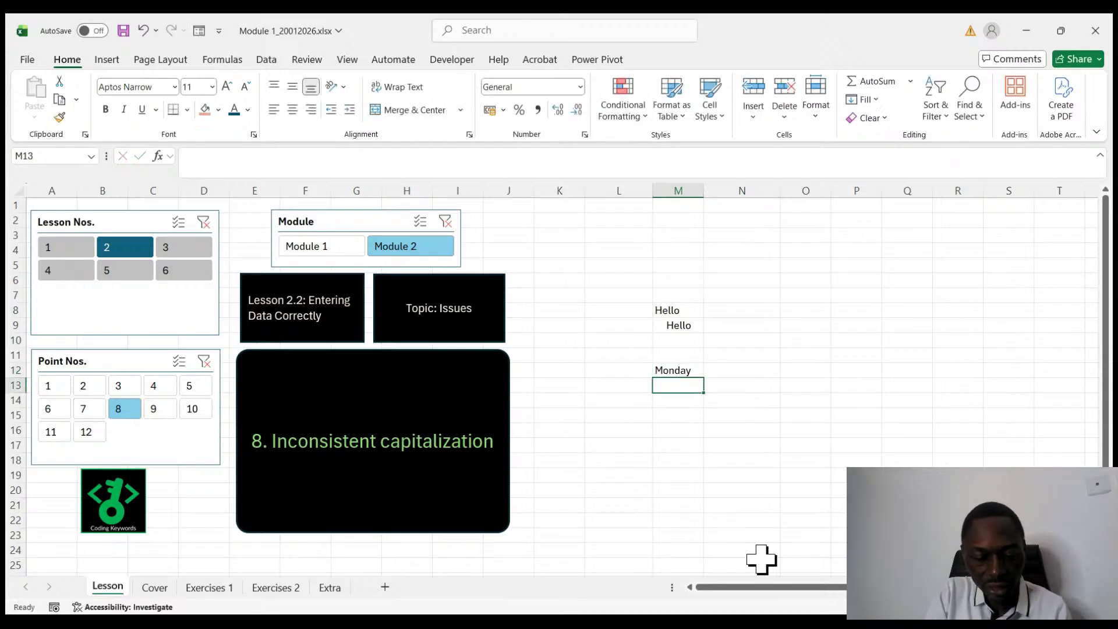
pyautogui.write('TUESDAY')
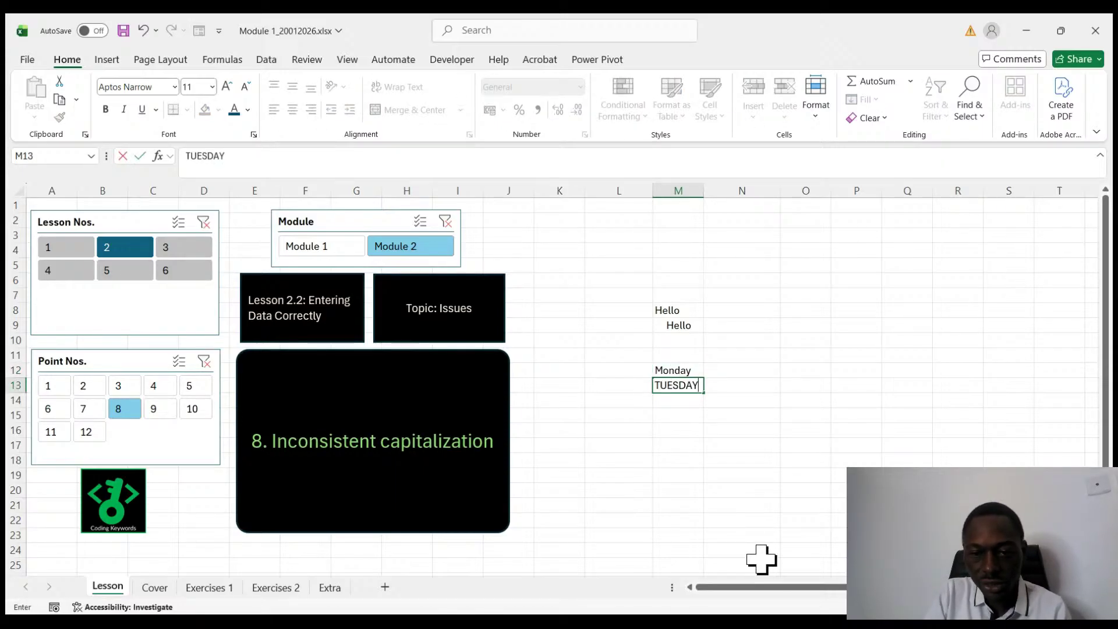
pyautogui.press('Return')
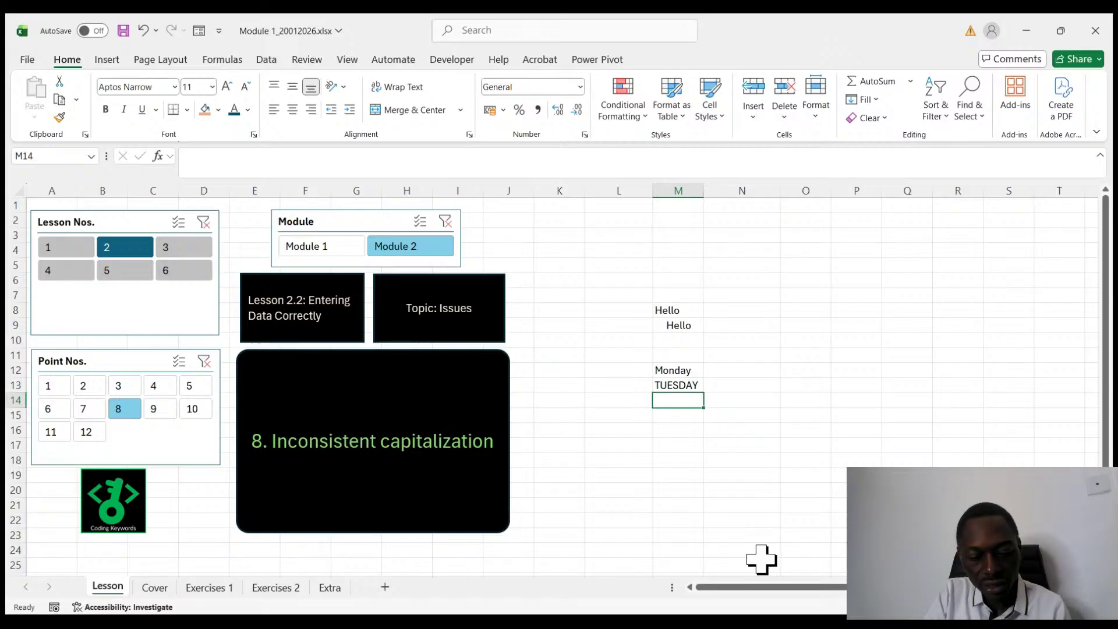
pyautogui.write('WedNes')
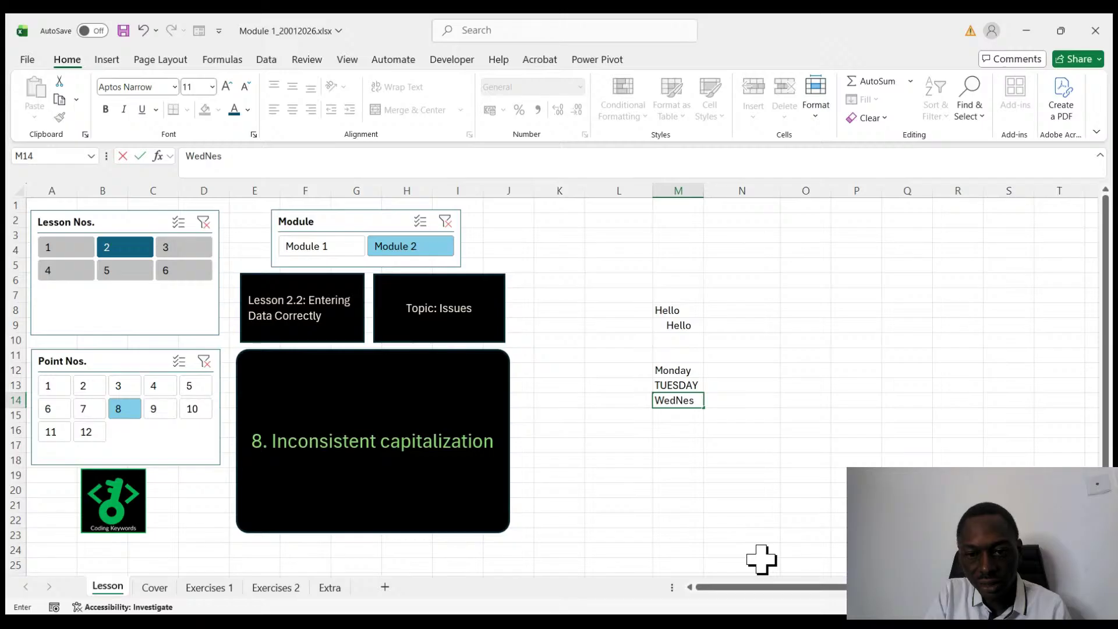
pyautogui.write('day')
pyautogui.click(755, 460)
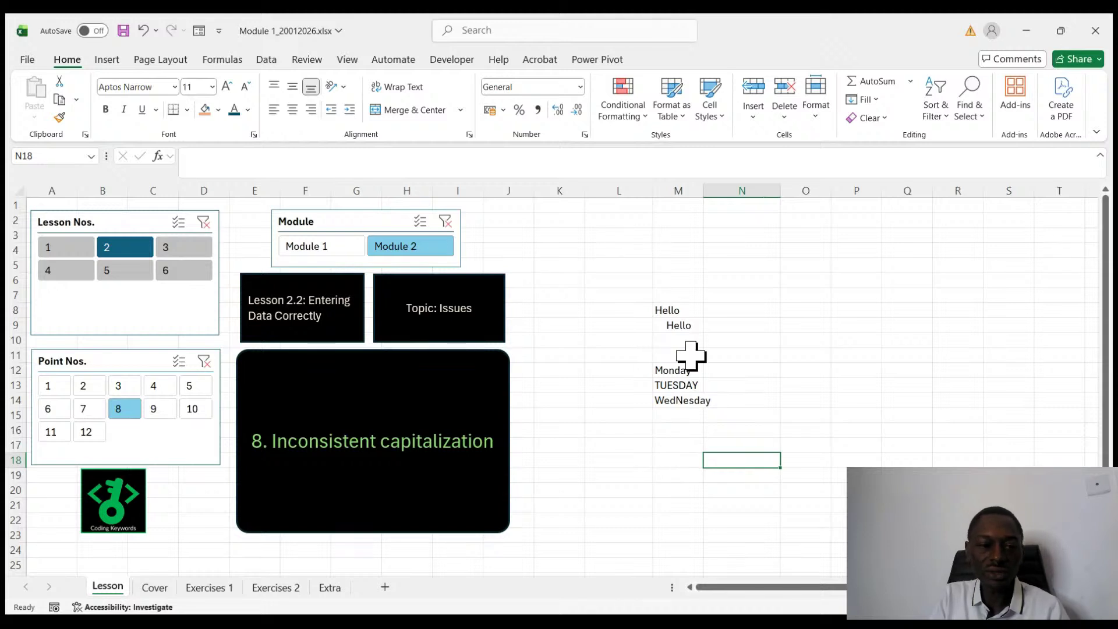
# - Display point 9 on mixed formats followed by practice point 10, and clear the sample entries from L5:N17
pyautogui.click(154, 411)
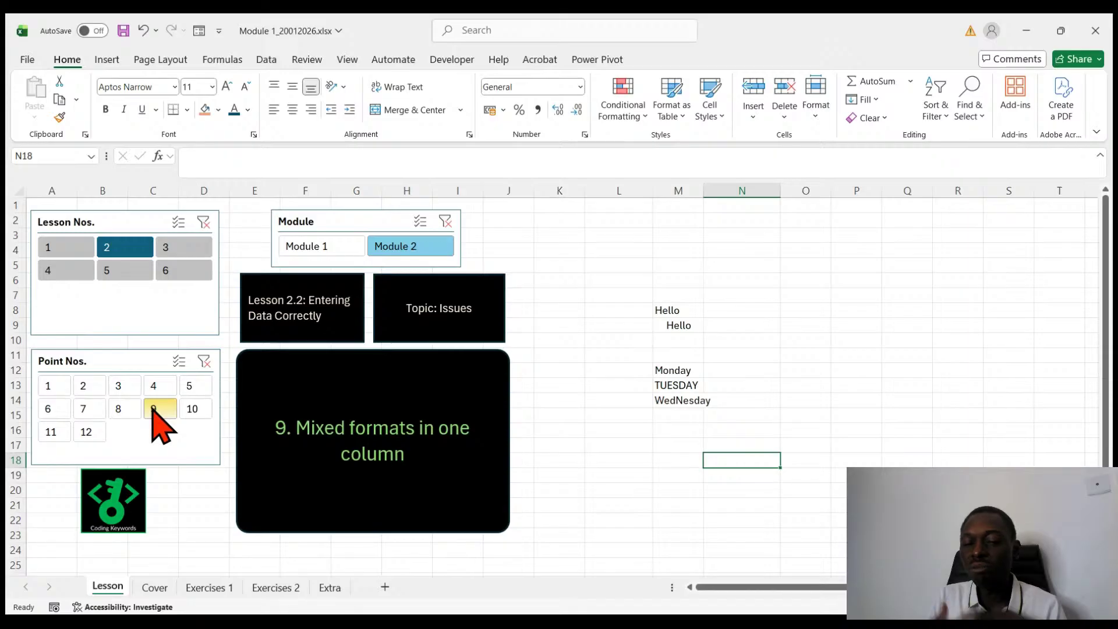
pyautogui.click(193, 411)
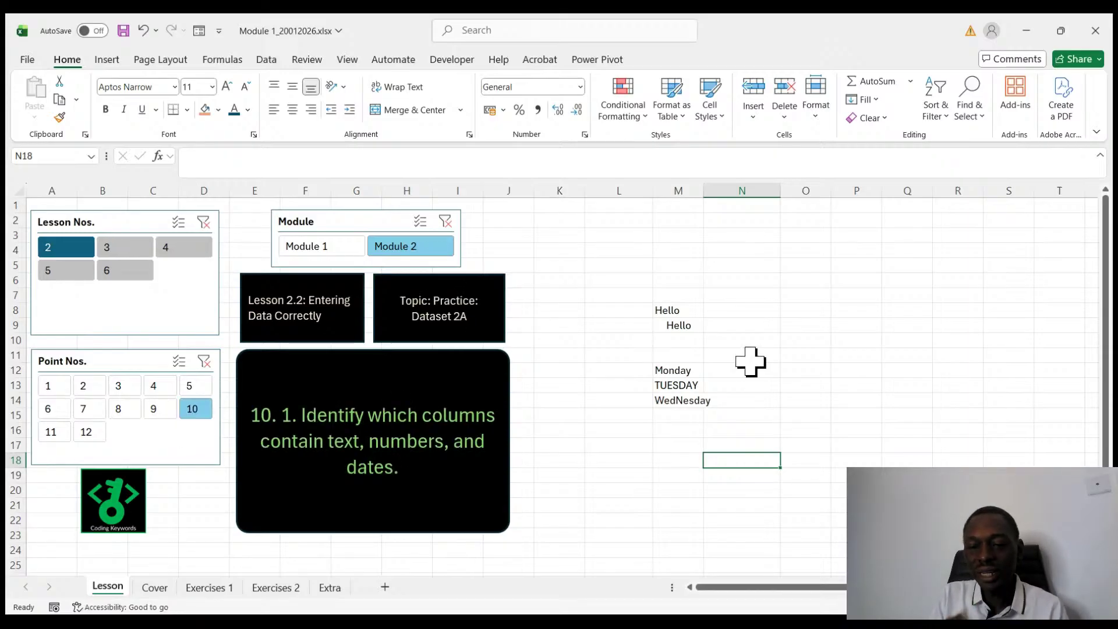
pyautogui.moveTo(755, 448); pyautogui.dragTo(631, 260)
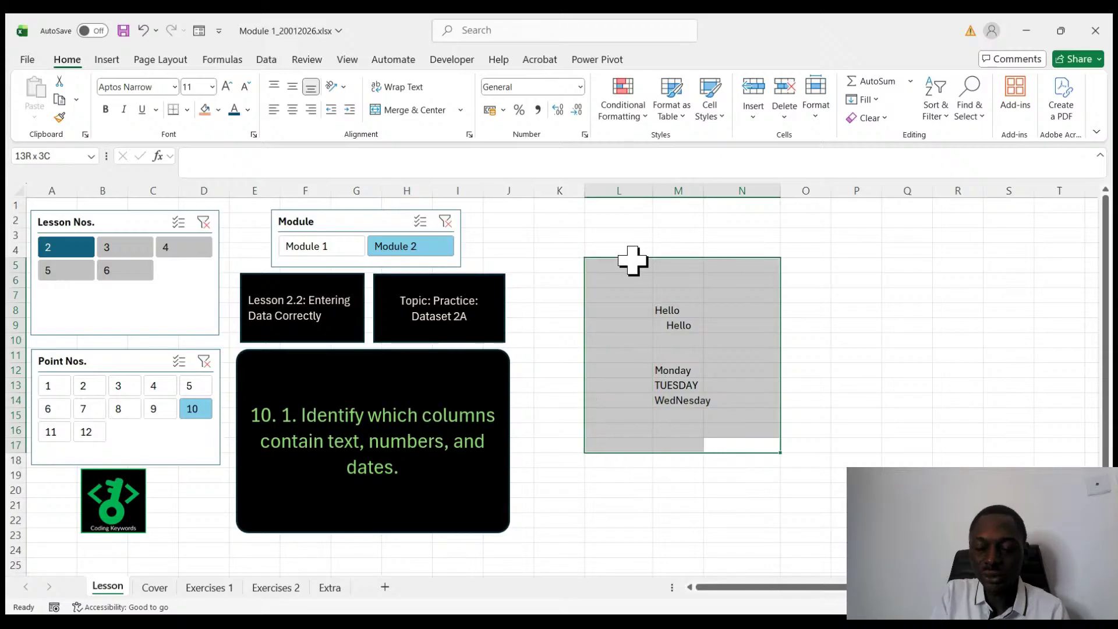
pyautogui.press('Delete')
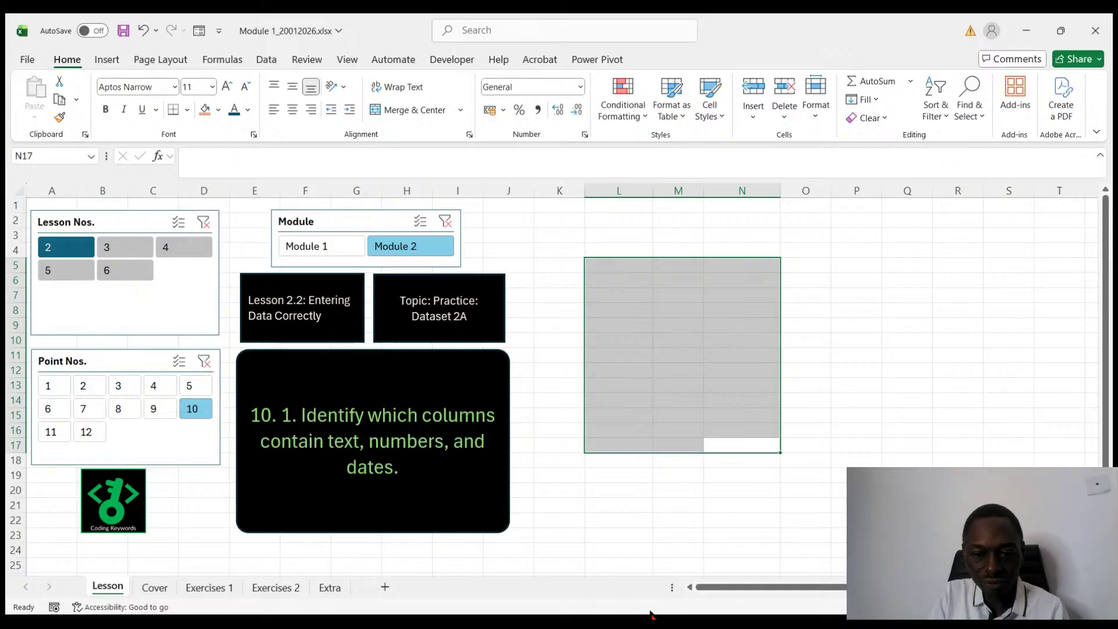
pyautogui.hotkey('alt', 'Tab')
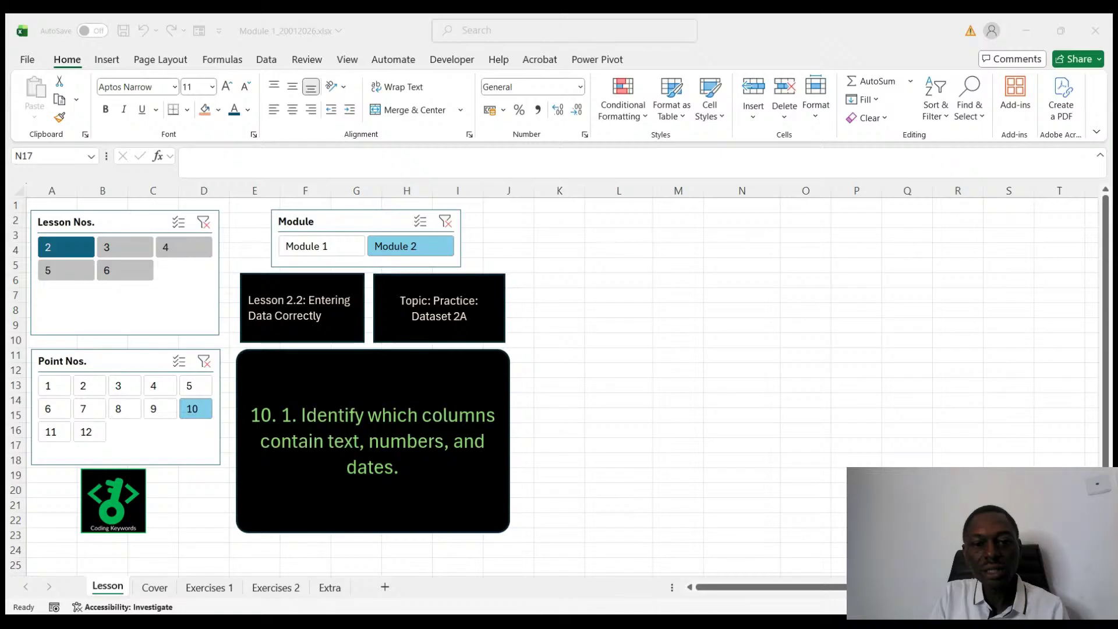
pyautogui.hotkey('alt', 'Tab')
pyautogui.click(678, 280)
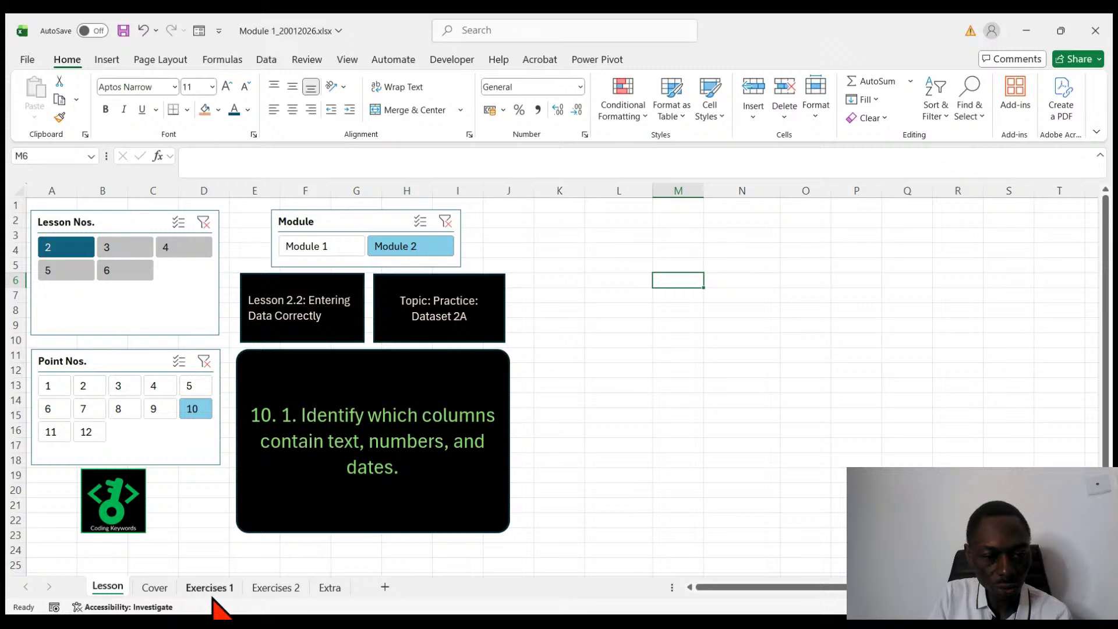
# - Copy the Dataset 2A employee directory, A1:D7, from the Exercises 2 sheet and paste it at L1 of the Lesson sheet
pyautogui.click(269, 588)
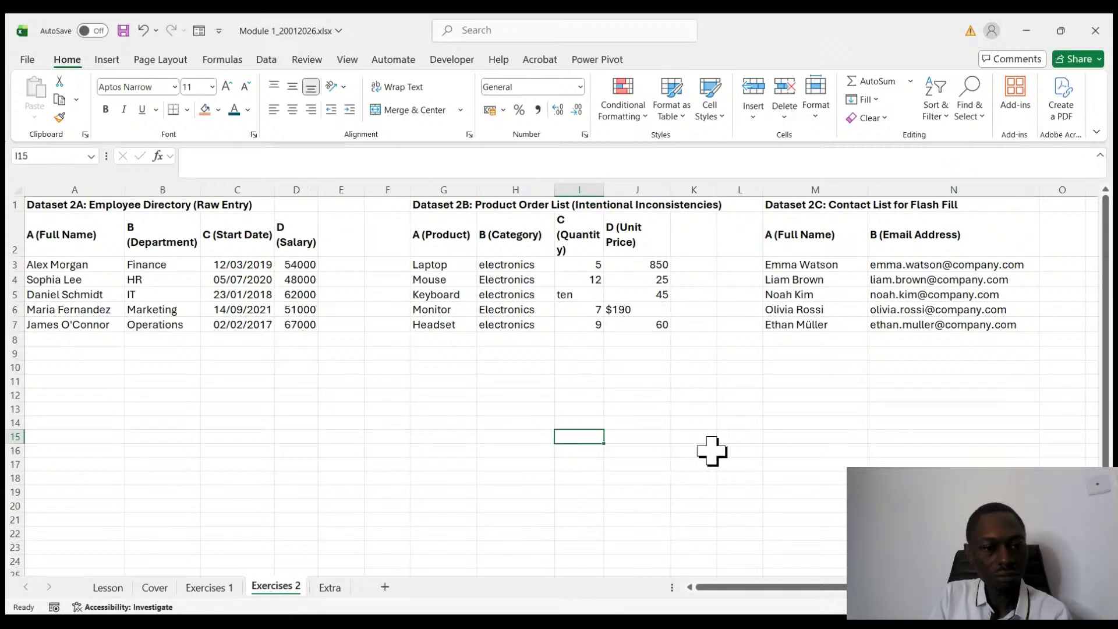
pyautogui.moveTo(312, 325)
pyautogui.mouseDown()
pyautogui.moveTo(130, 237)
pyautogui.moveTo(16, 205)
pyautogui.mouseUp()
pyautogui.hotkey('ctrl', 'c')
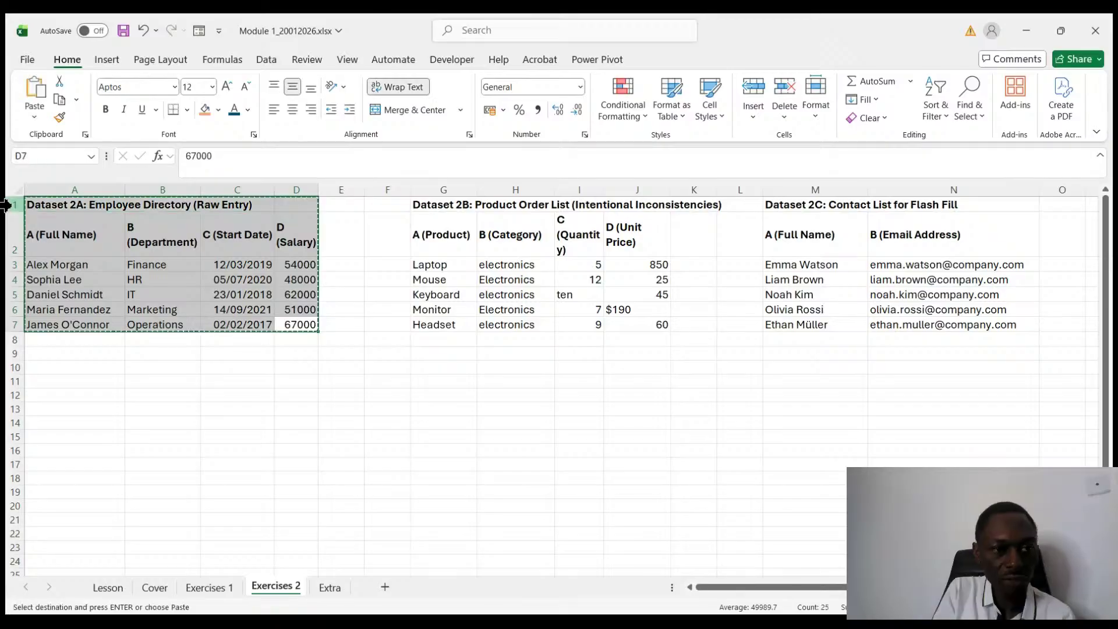
pyautogui.click(108, 588)
pyautogui.click(607, 205)
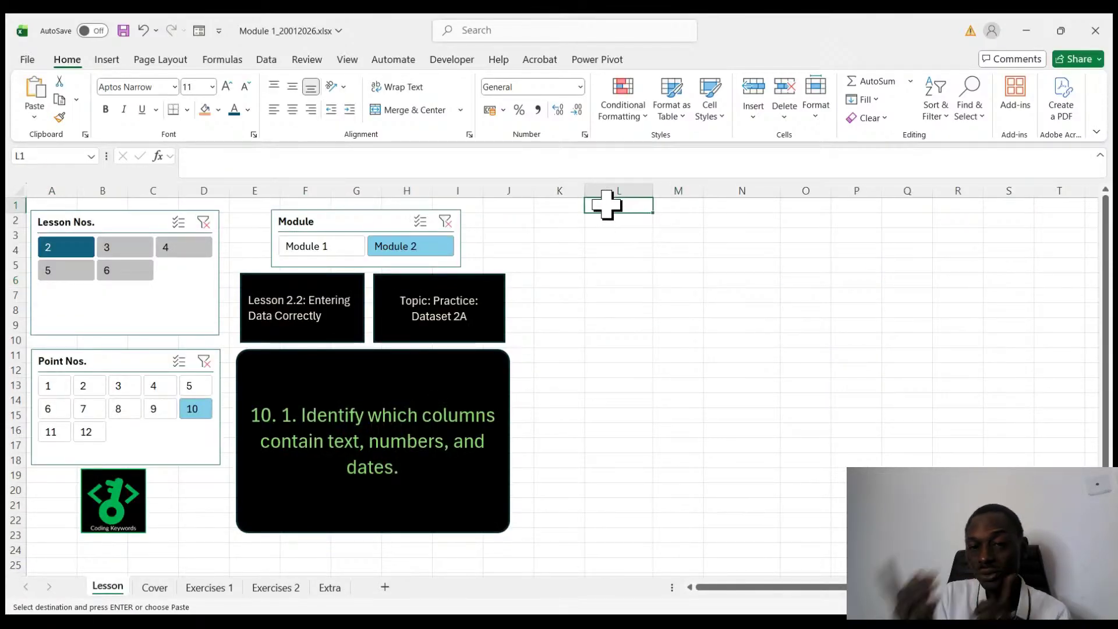
pyautogui.hotkey('ctrl', 'v')
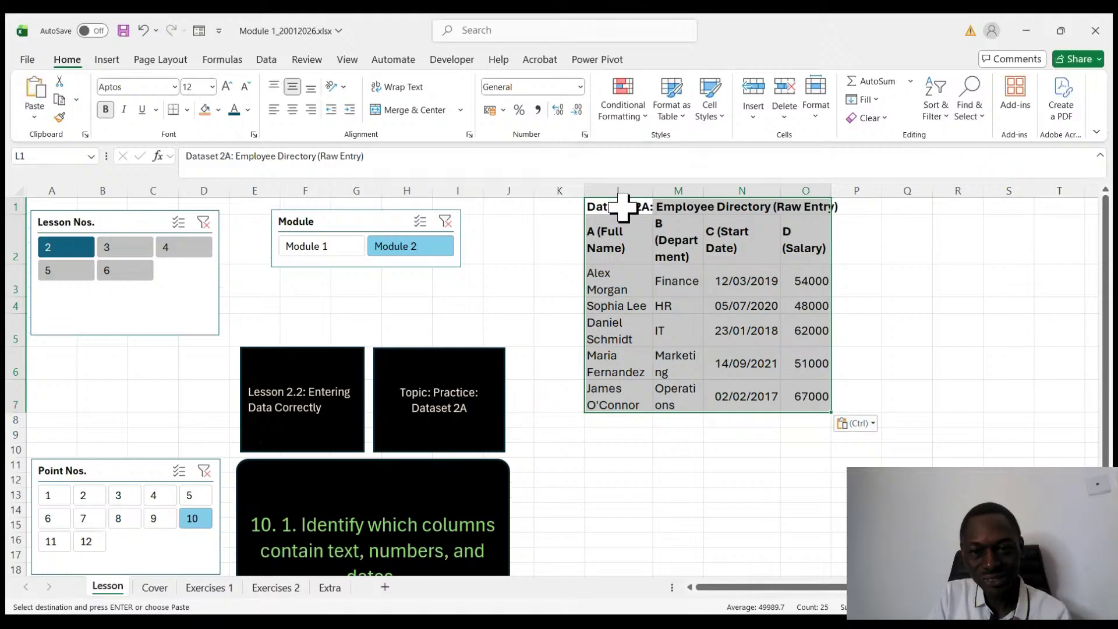
pyautogui.press('ctrl')
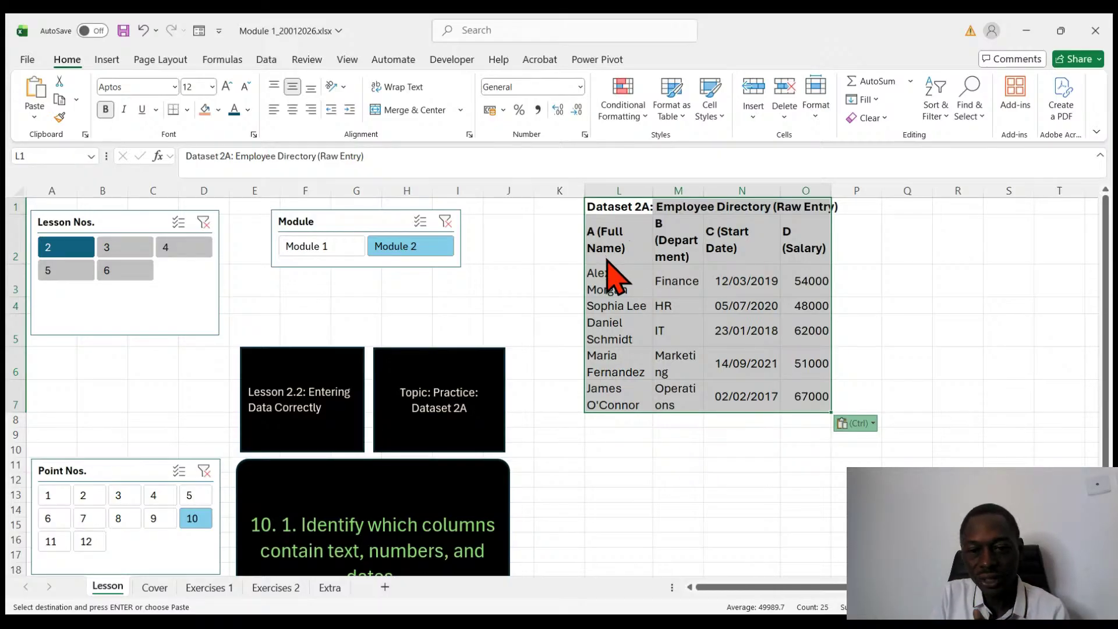
pyautogui.click(684, 450)
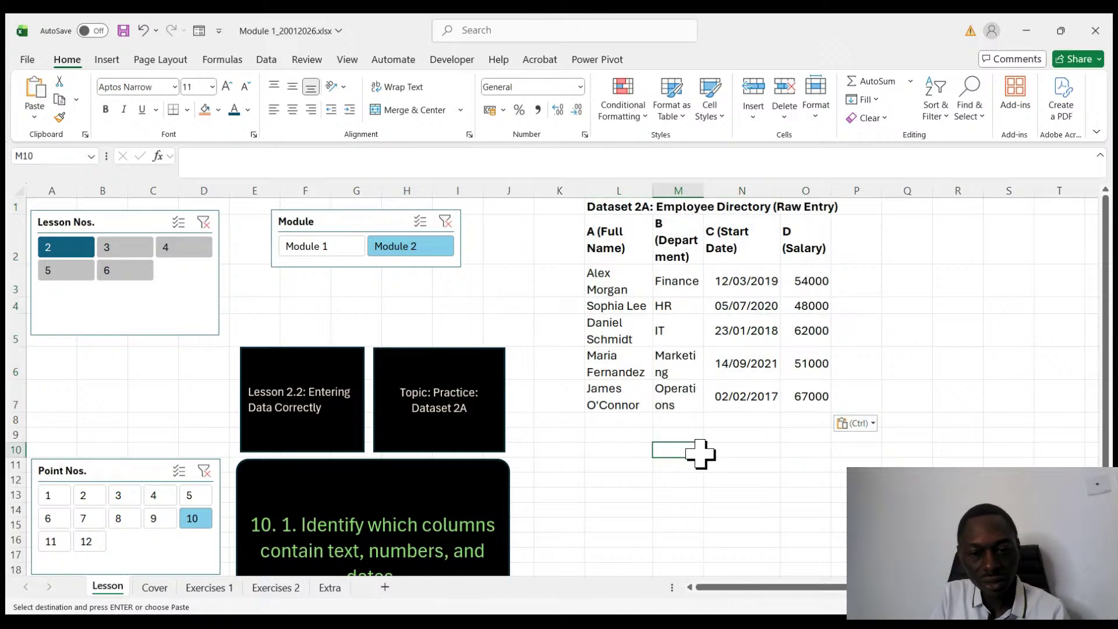
# - Undo the Dataset 2A paste and widen empty columns L to O of the Lesson sheet
pyautogui.click(633, 455)
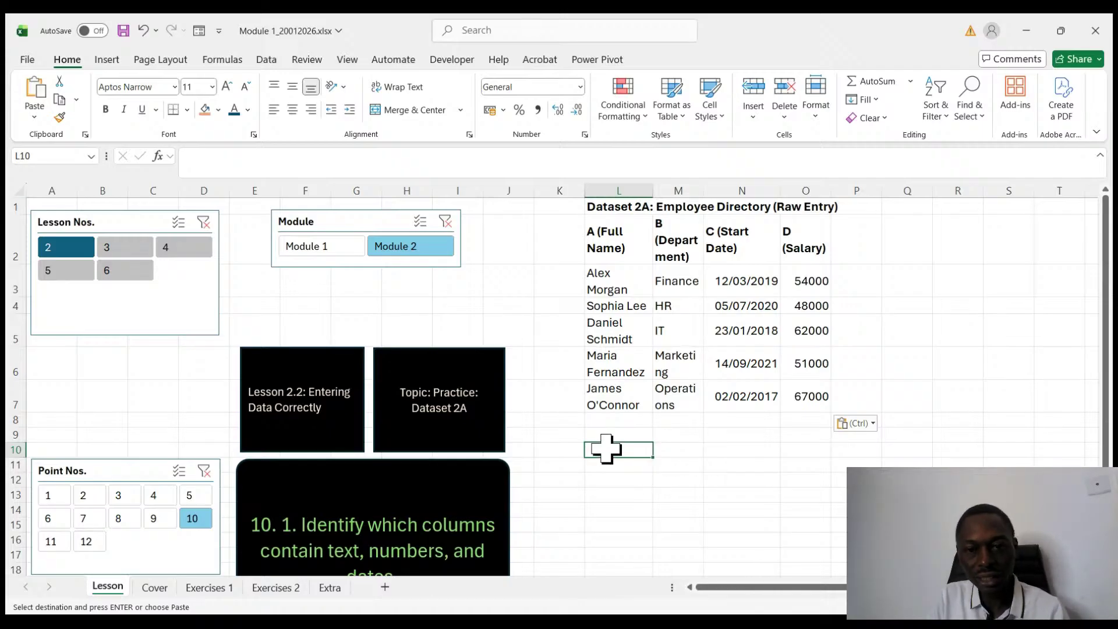
pyautogui.hotkey('ctrl', 'z')
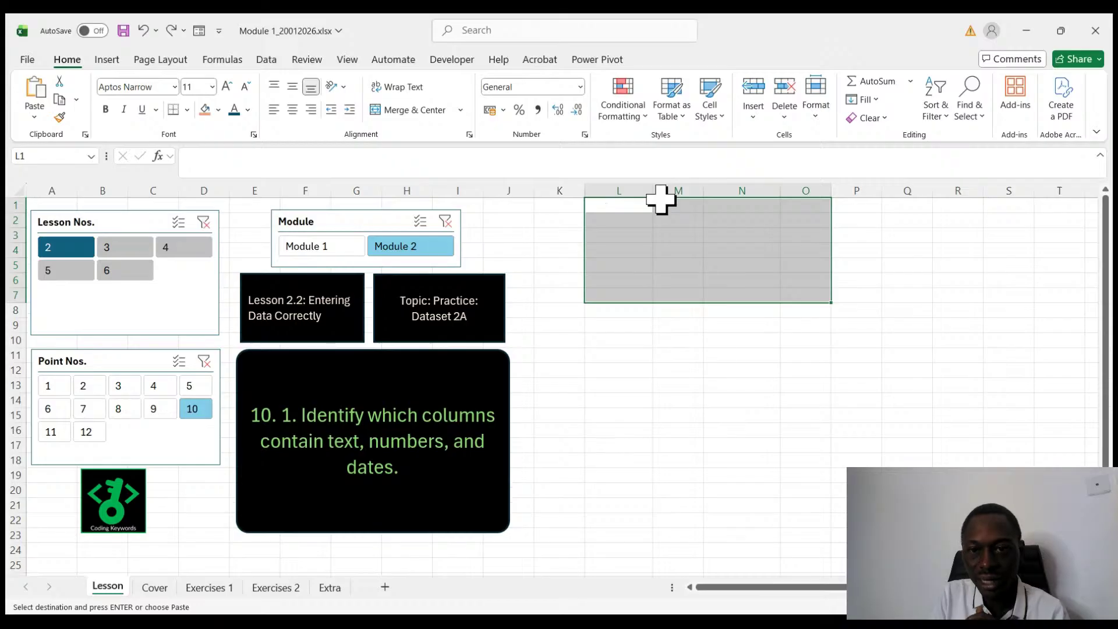
pyautogui.moveTo(655, 190); pyautogui.dragTo(847, 191)
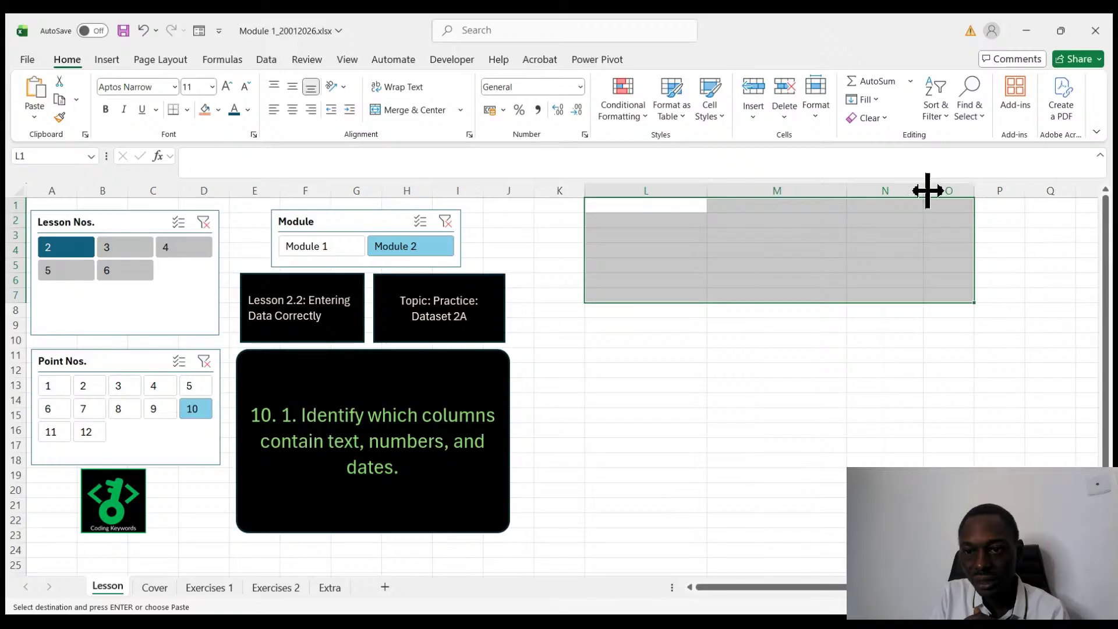
pyautogui.moveTo(924, 189); pyautogui.dragTo(1096, 188)
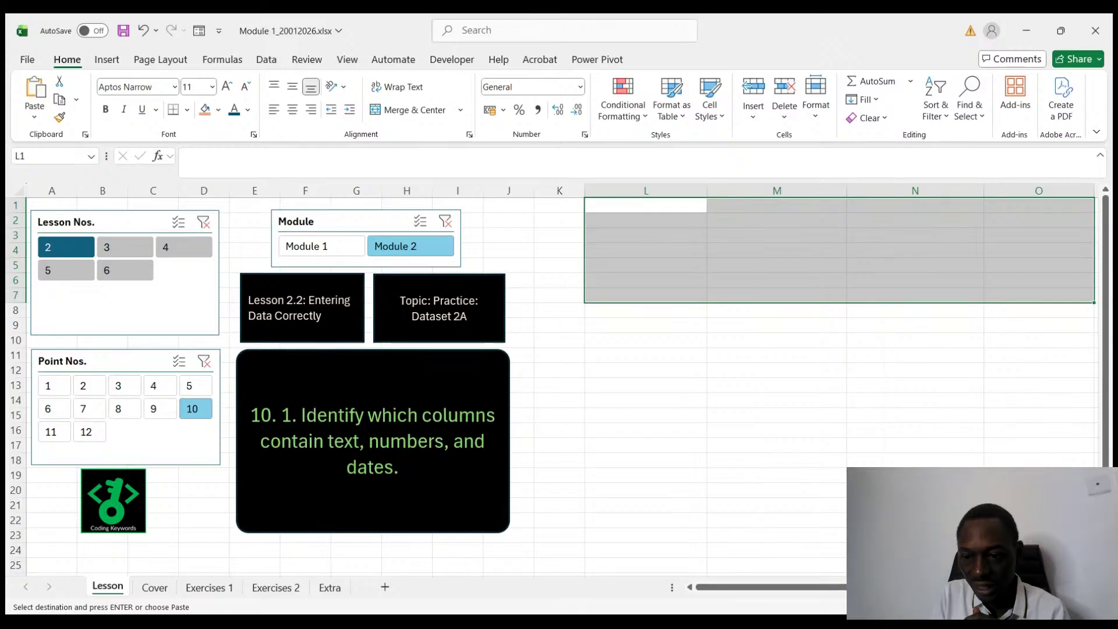
pyautogui.scroll(-1, 764, 396)
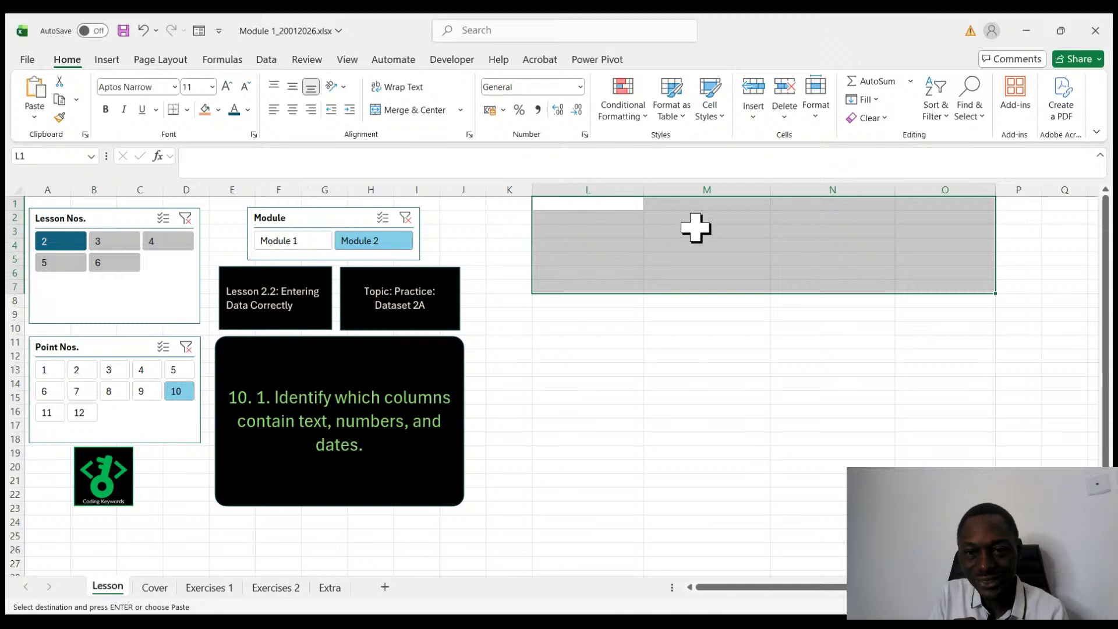
pyautogui.moveTo(644, 187); pyautogui.dragTo(669, 187)
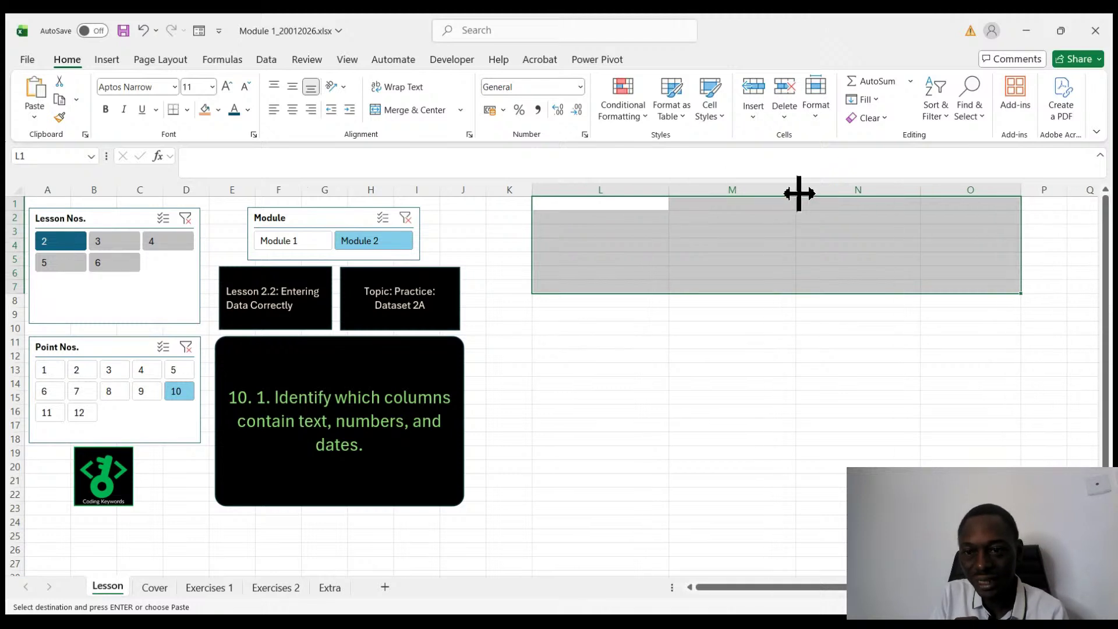
pyautogui.moveTo(793, 194); pyautogui.dragTo(815, 192)
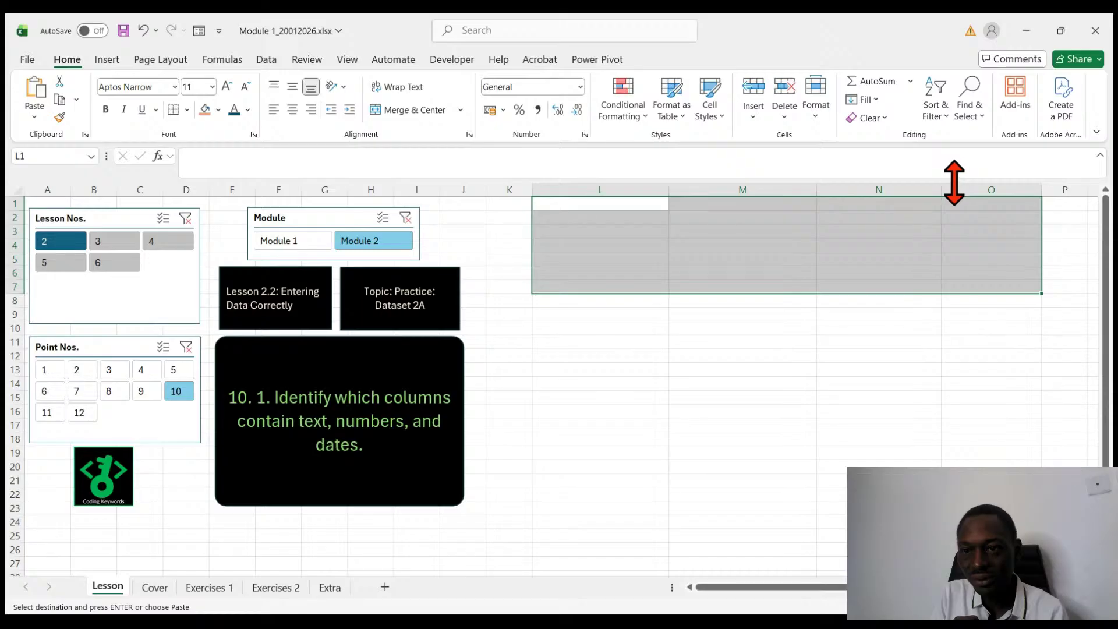
pyautogui.moveTo(943, 184); pyautogui.dragTo(963, 185)
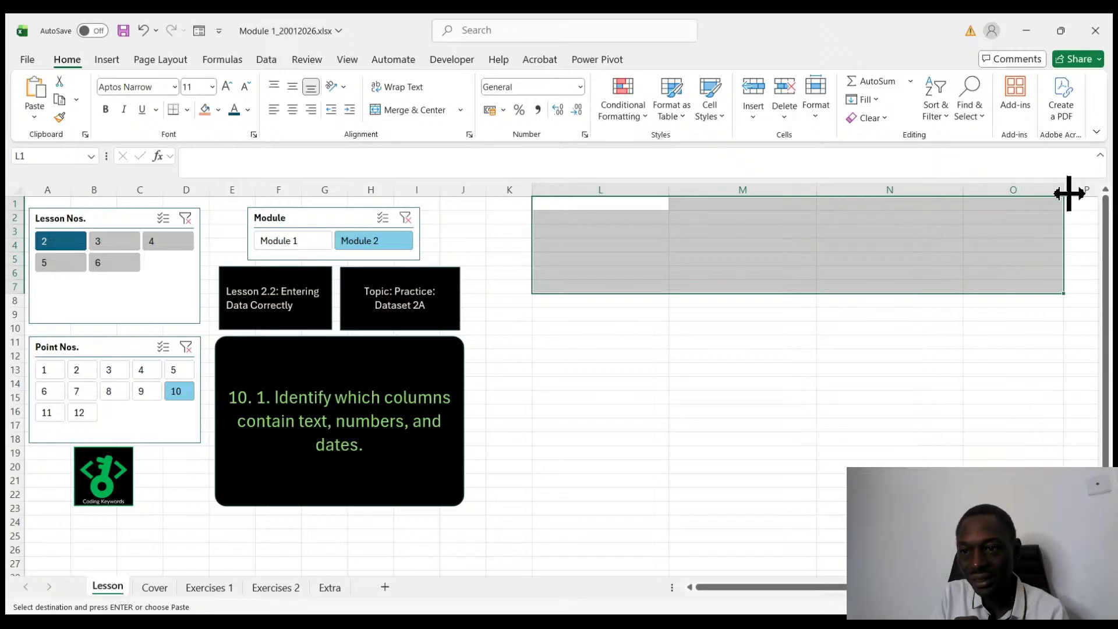
pyautogui.moveTo(1064, 188); pyautogui.dragTo(1095, 187)
pyautogui.click(823, 384)
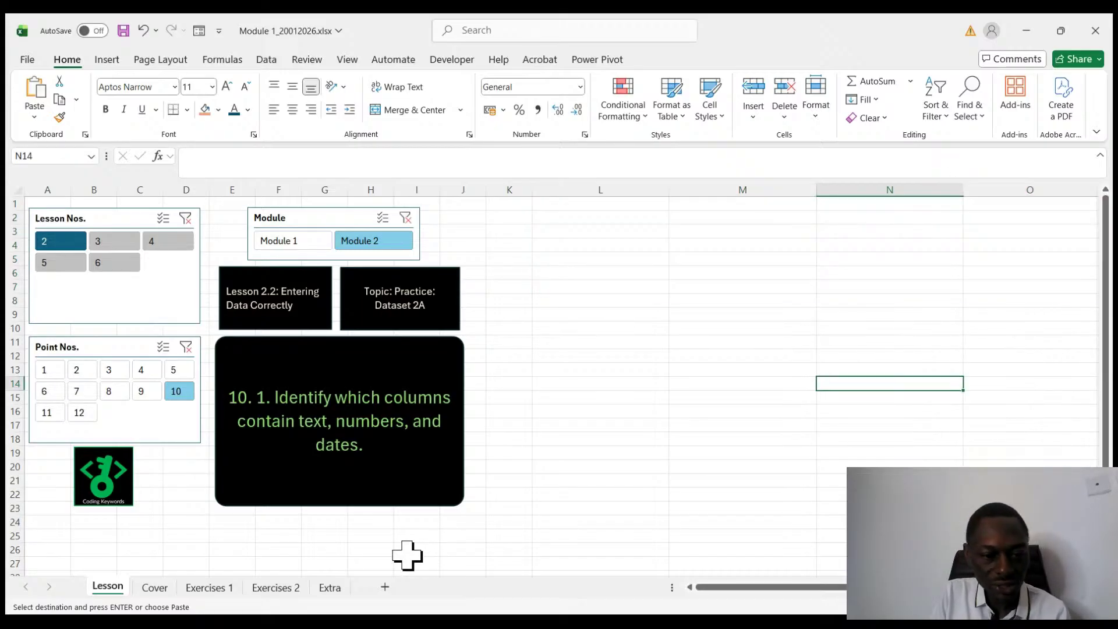
# - Paste the copied Dataset 2A employee directory from the Exercises 2 sheet at L1 of the Lesson sheet
pyautogui.click(287, 587)
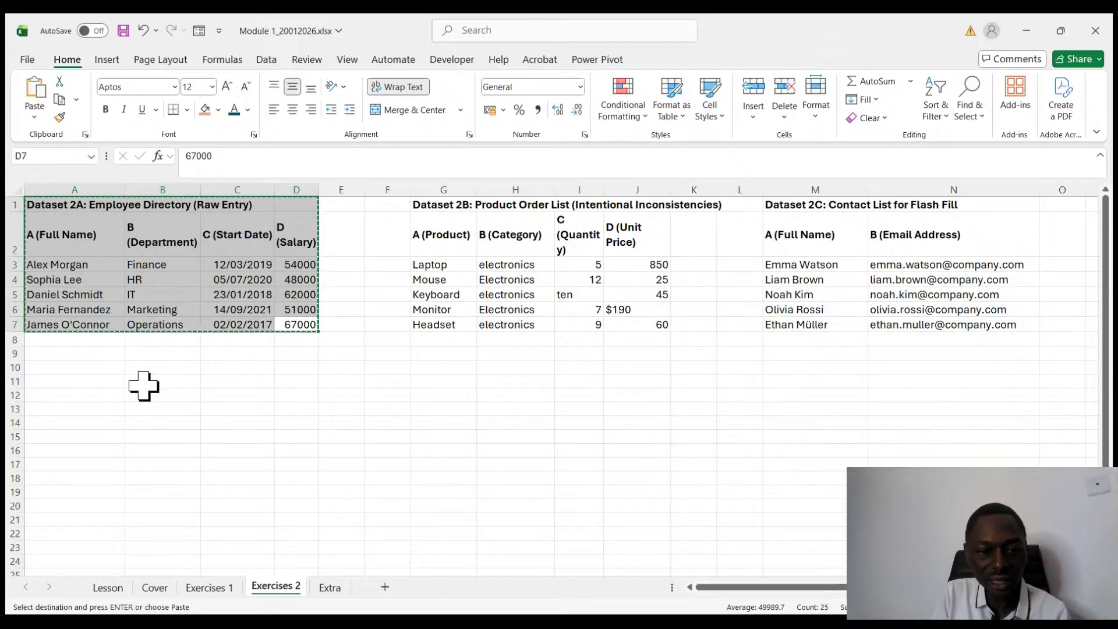
pyautogui.click(111, 586)
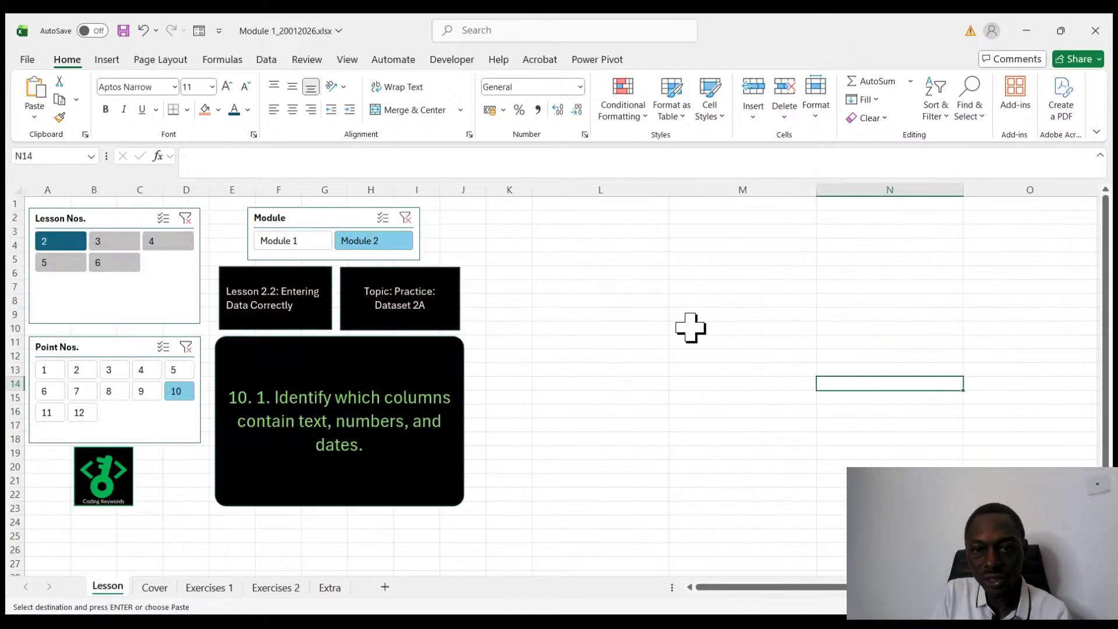
pyautogui.click(585, 202)
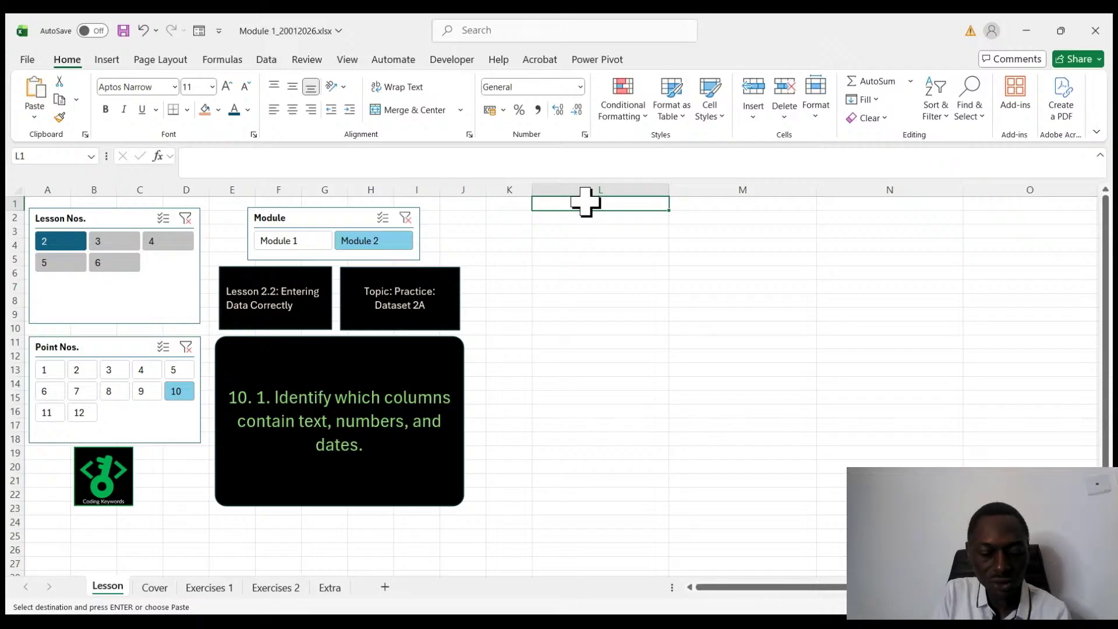
pyautogui.hotkey('ctrl', 'v')
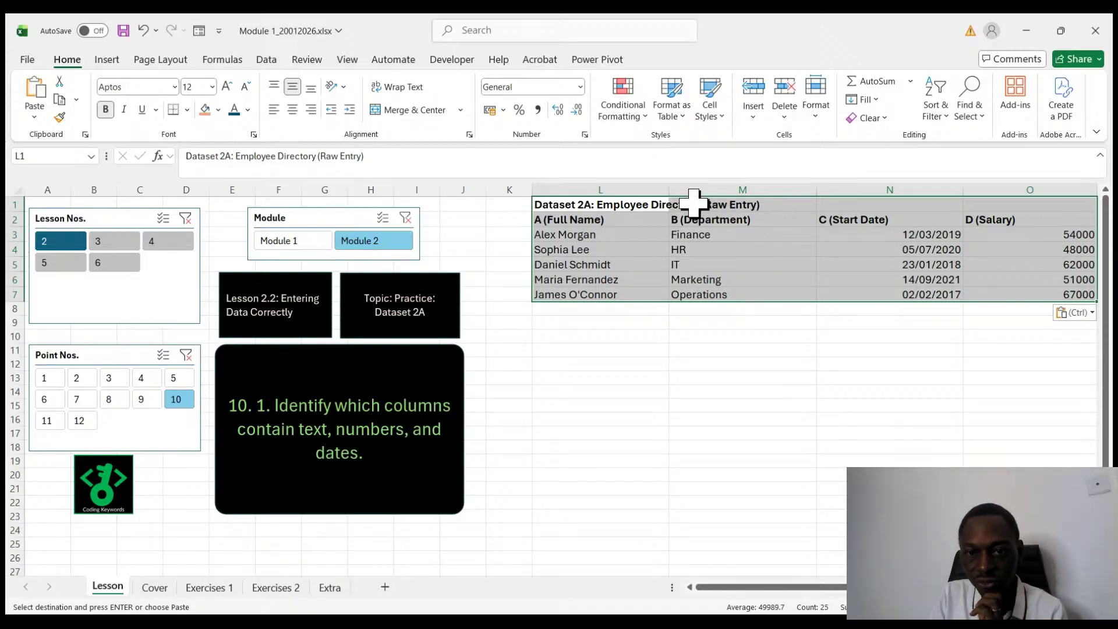
pyautogui.click(581, 202)
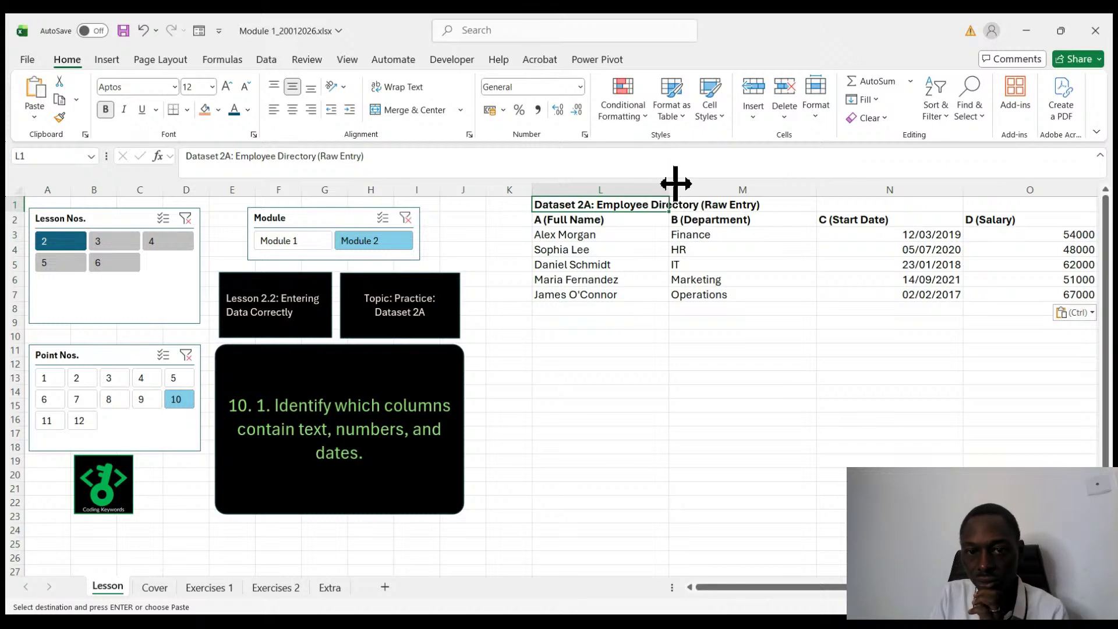
# - Narrow columns L to O to fit the pasted directory and display practice point 11 on changing Salary to Currency format
pyautogui.moveTo(671, 184); pyautogui.dragTo(645, 184)
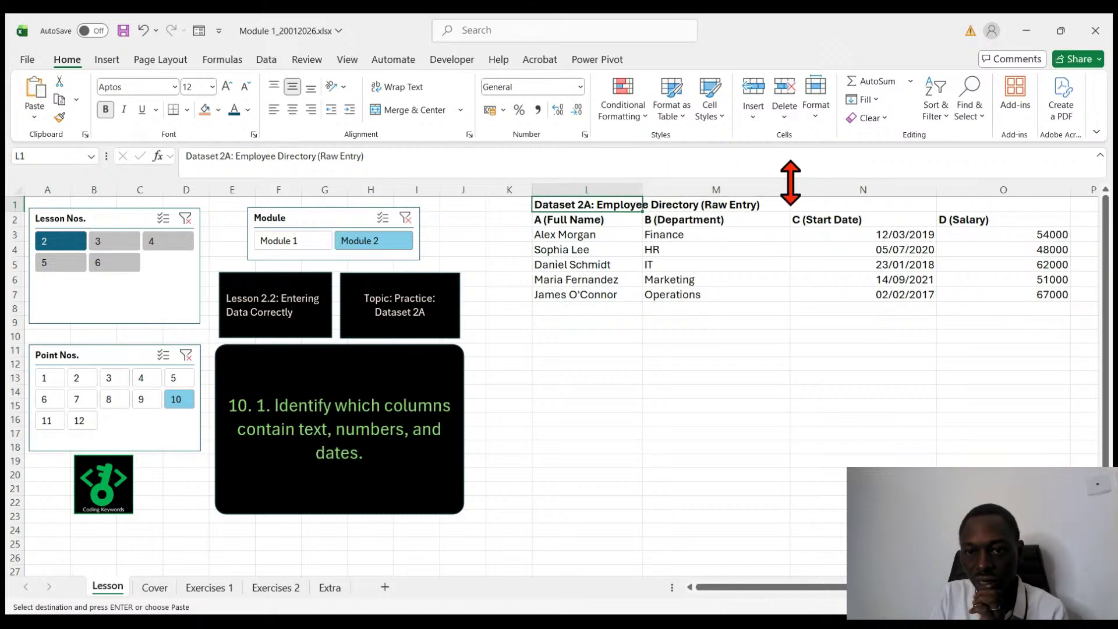
pyautogui.moveTo(793, 184); pyautogui.dragTo(736, 184)
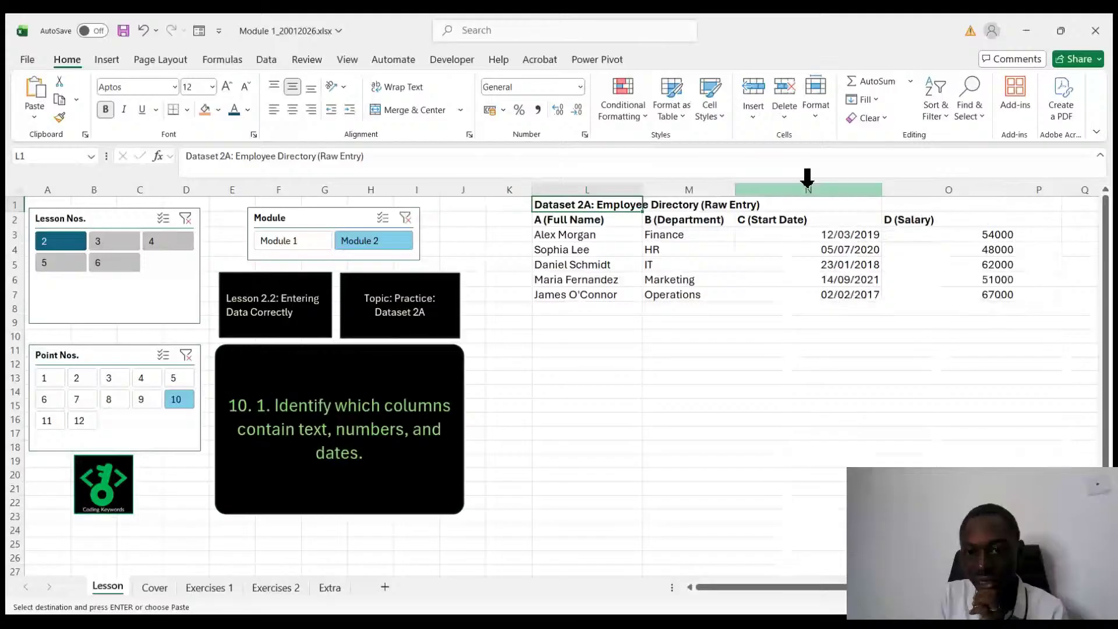
pyautogui.moveTo(881, 184); pyautogui.dragTo(823, 188)
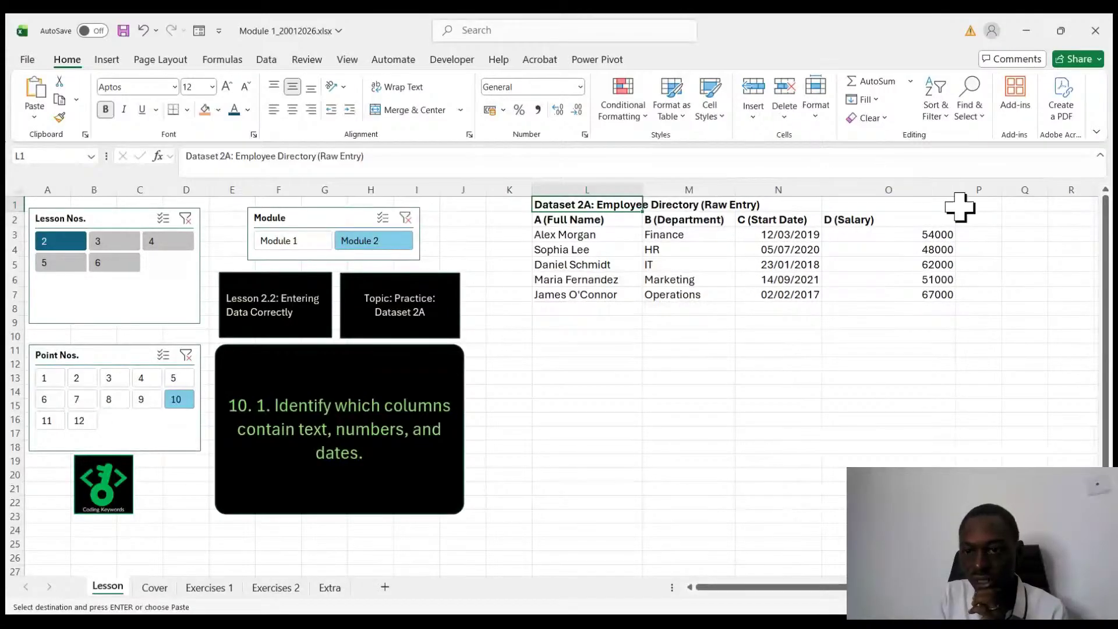
pyautogui.moveTo(961, 190); pyautogui.dragTo(911, 192)
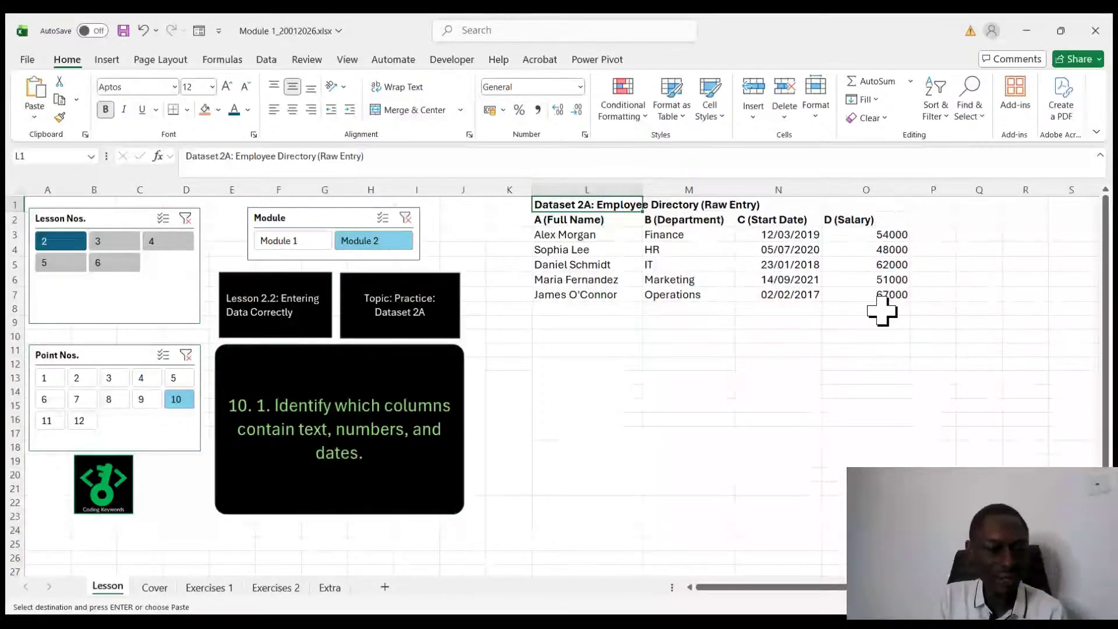
pyautogui.click(49, 422)
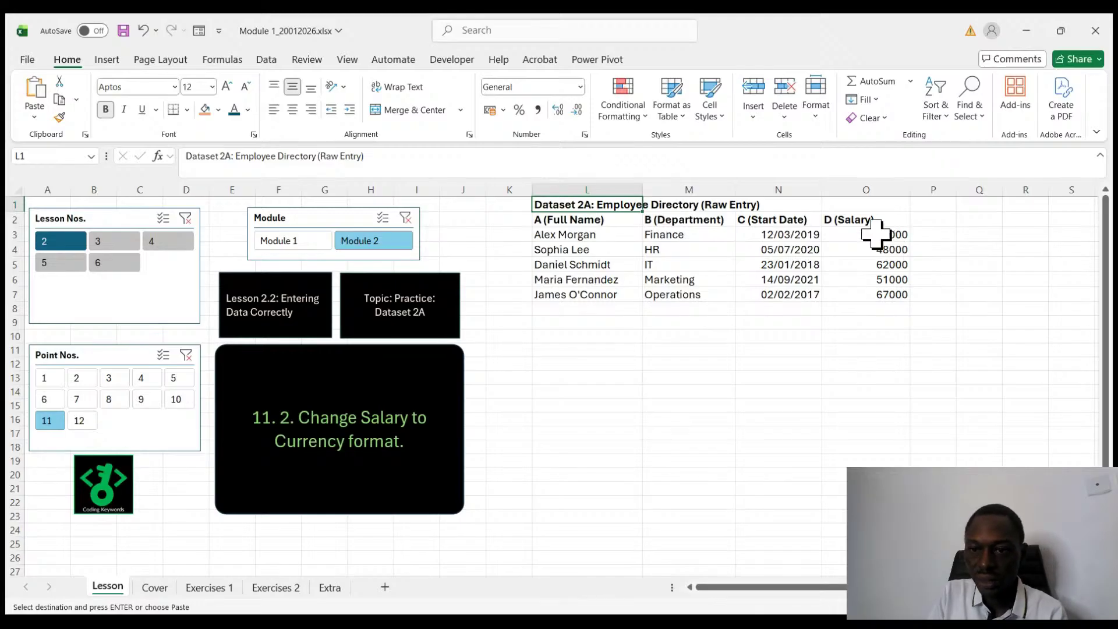
# - Format Salary column O as Currency in pounds with two decimals, and undo the formatting
pyautogui.click(868, 190)
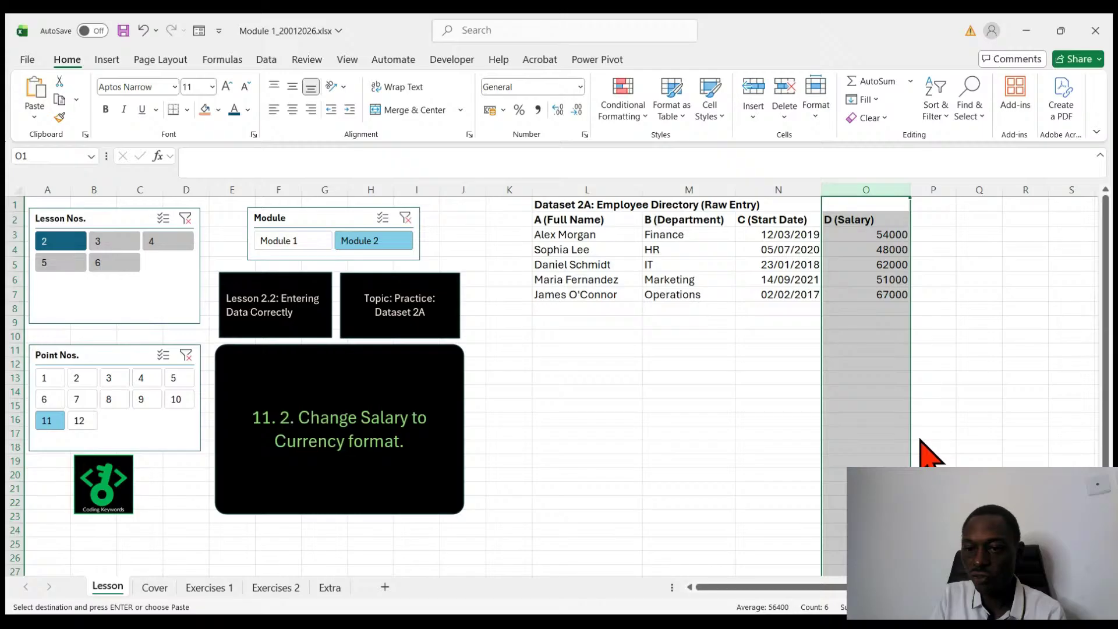
pyautogui.hotkey('ctrl', '1')
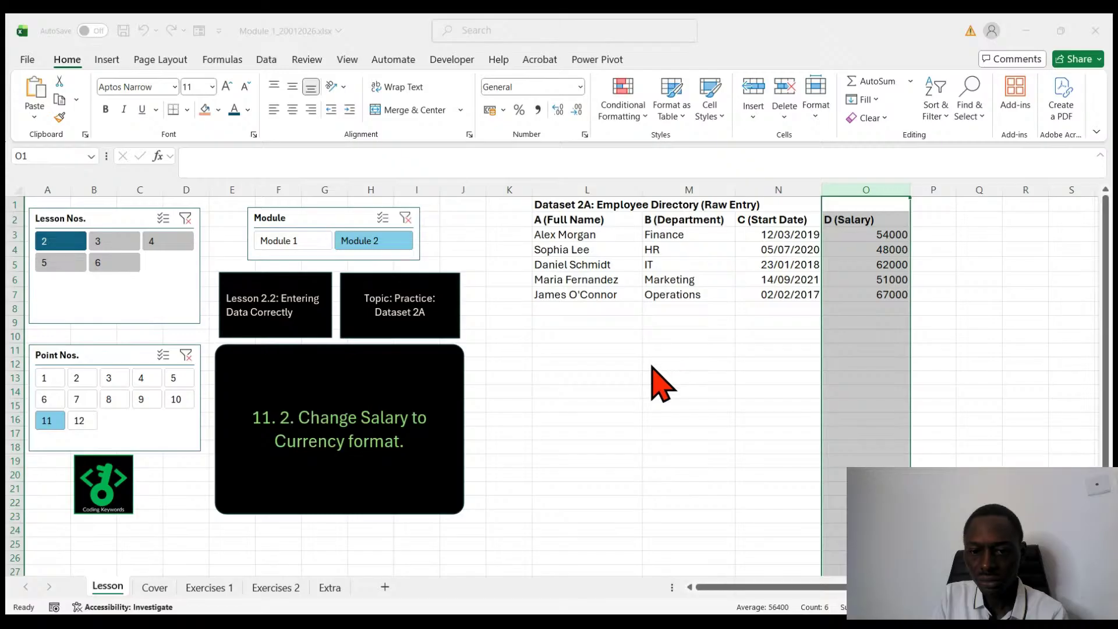
pyautogui.click(668, 540)
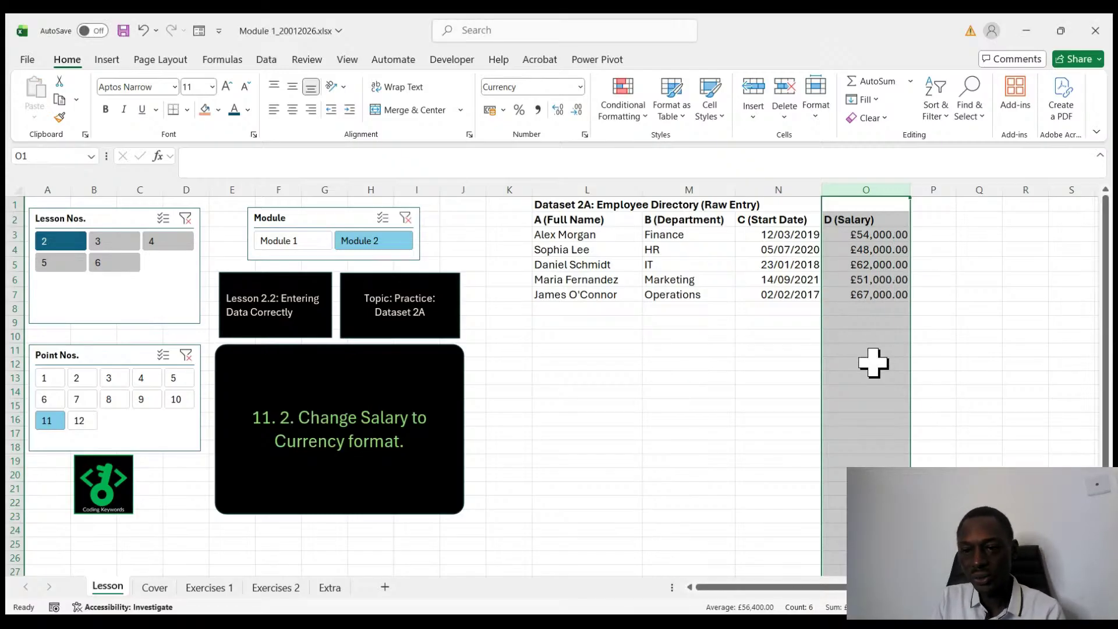
pyautogui.hotkey('ctrl', 'z')
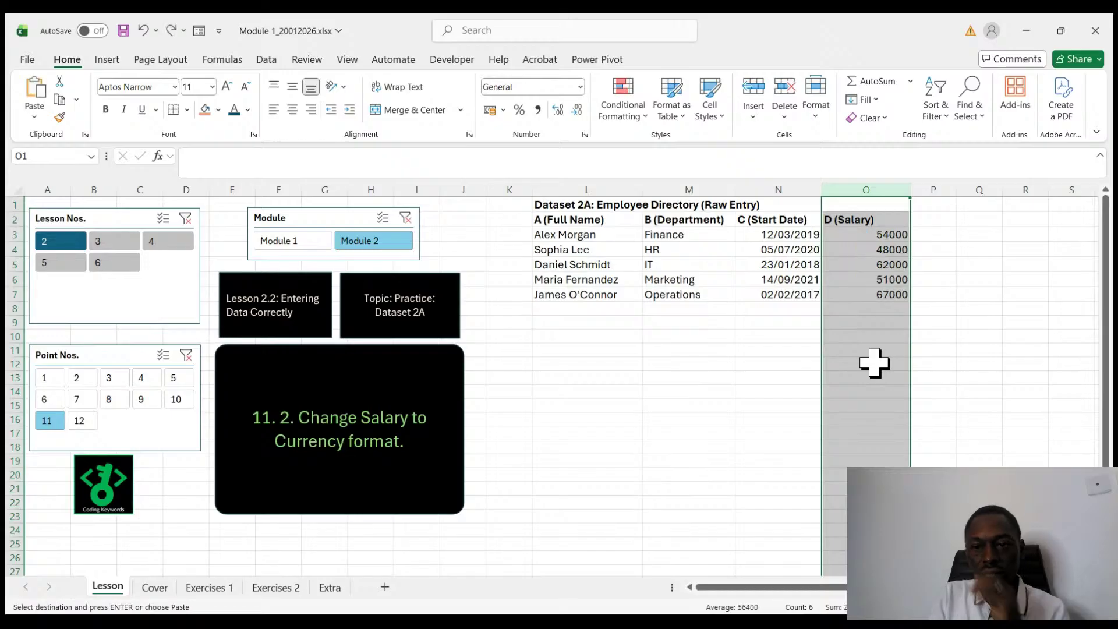
pyautogui.click(980, 352)
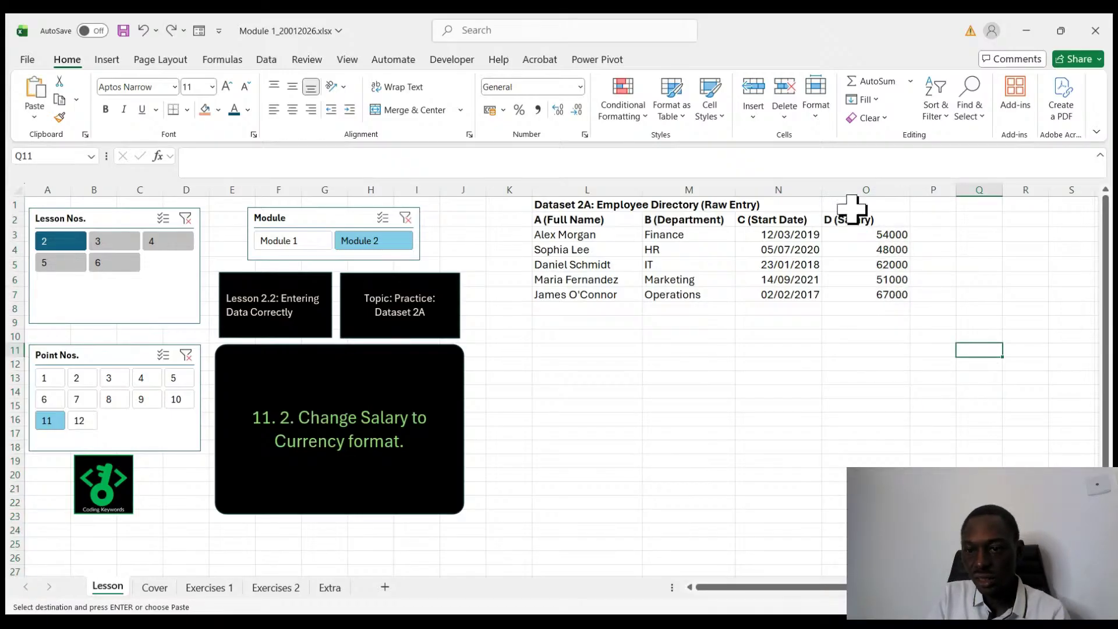
# - Apply the dollar Currency format with two decimals to Salary column O
pyautogui.click(862, 190)
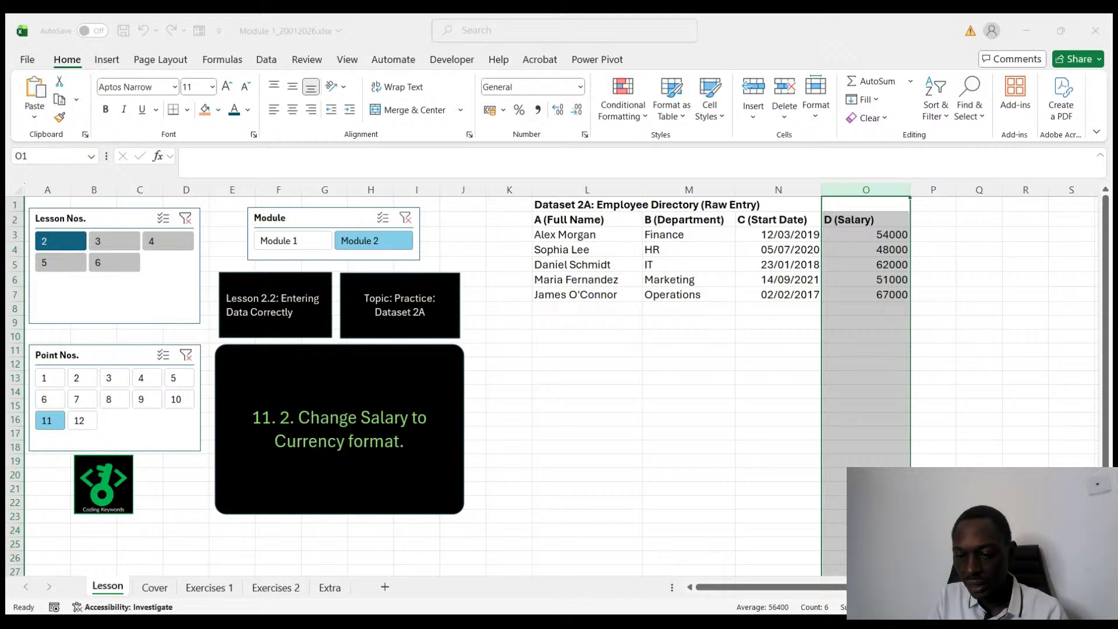
pyautogui.hotkey('ctrl', 'shift', '4')
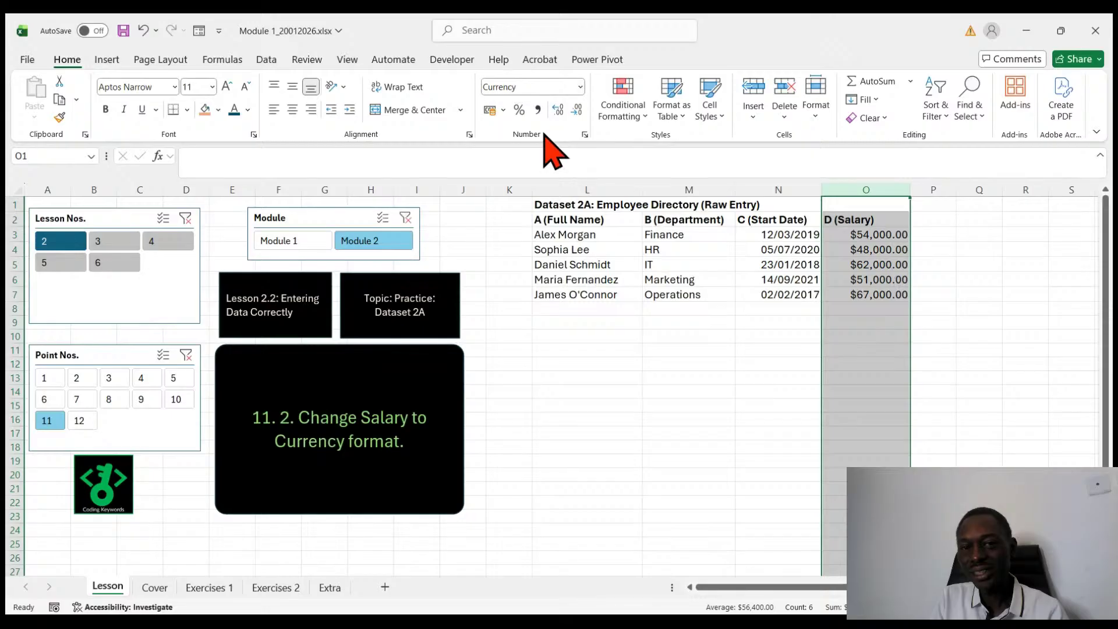
pyautogui.click(811, 346)
# - Check the number formats of columns L and M, and apply the Date format to Start Date column N
pyautogui.click(575, 189)
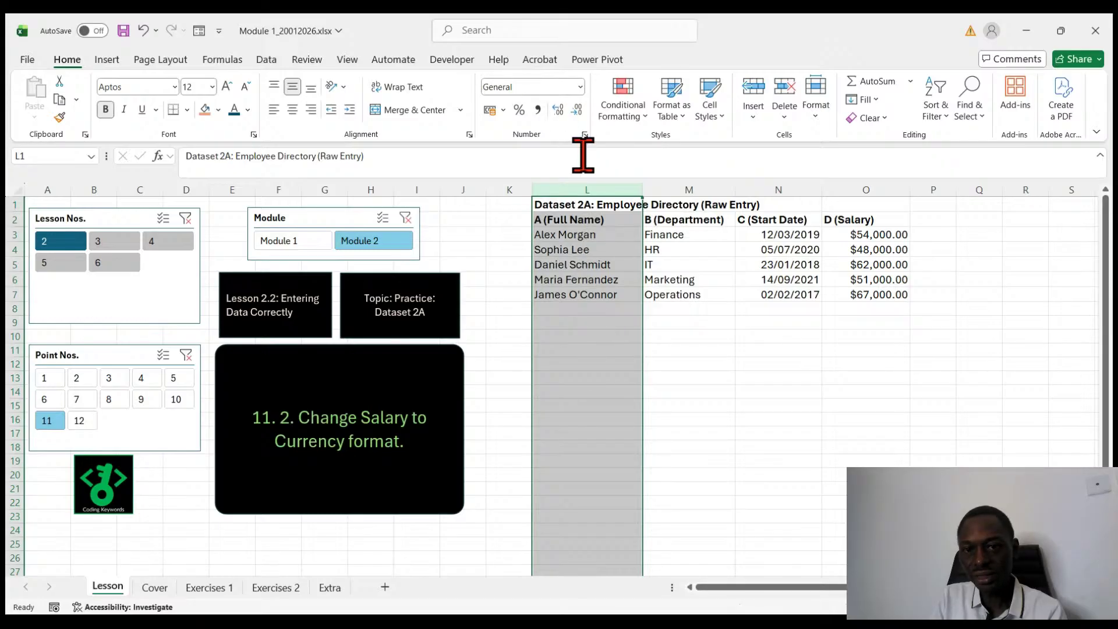
pyautogui.click(695, 189)
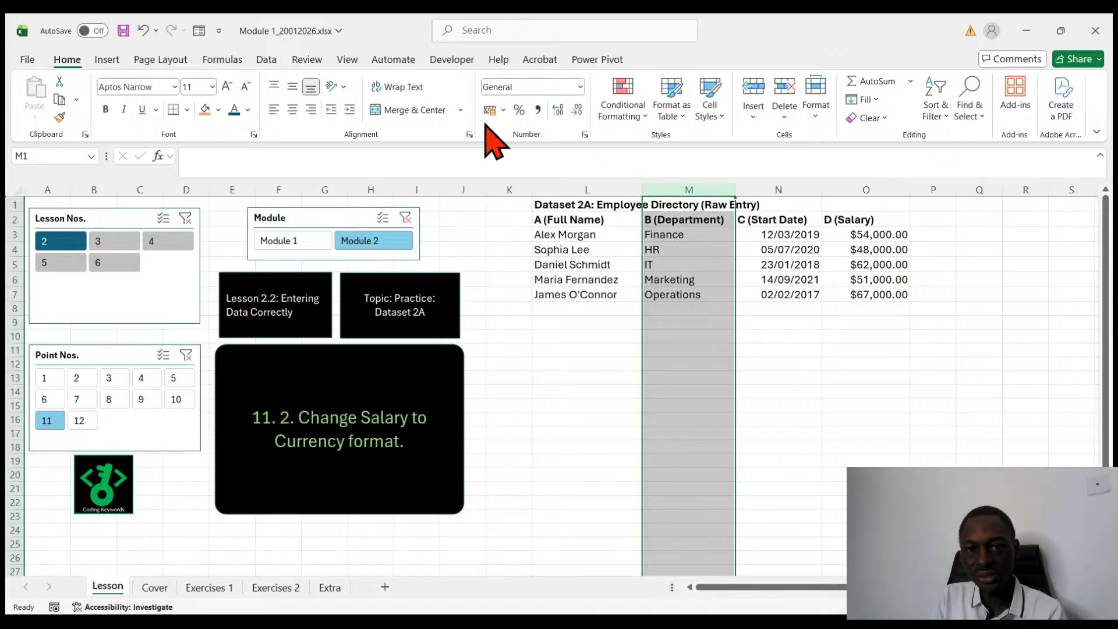
pyautogui.click(786, 191)
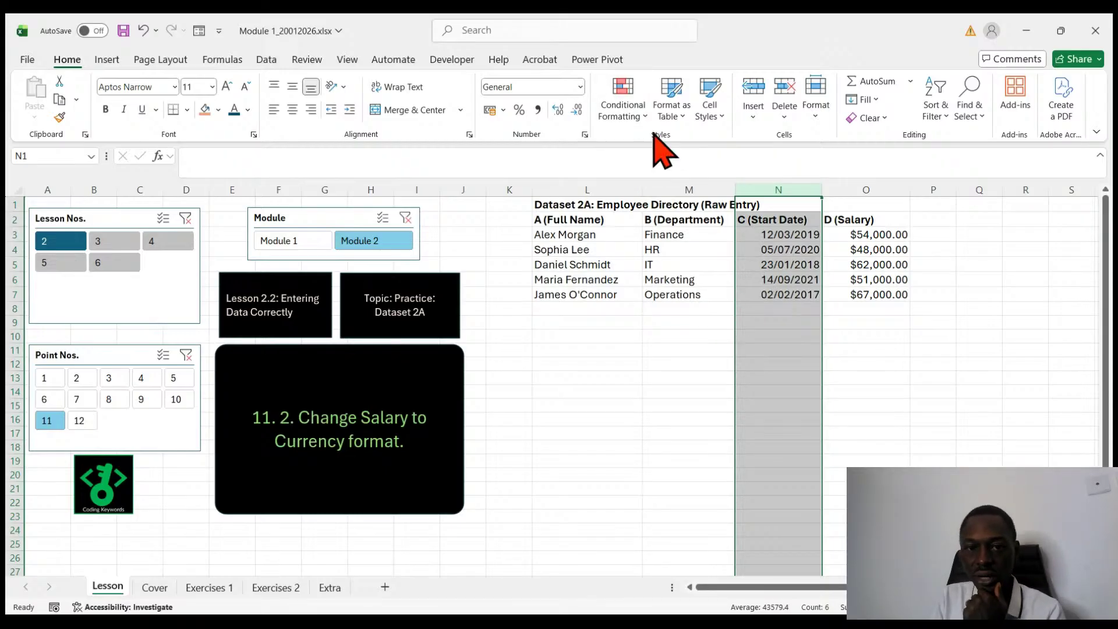
pyautogui.click(585, 135)
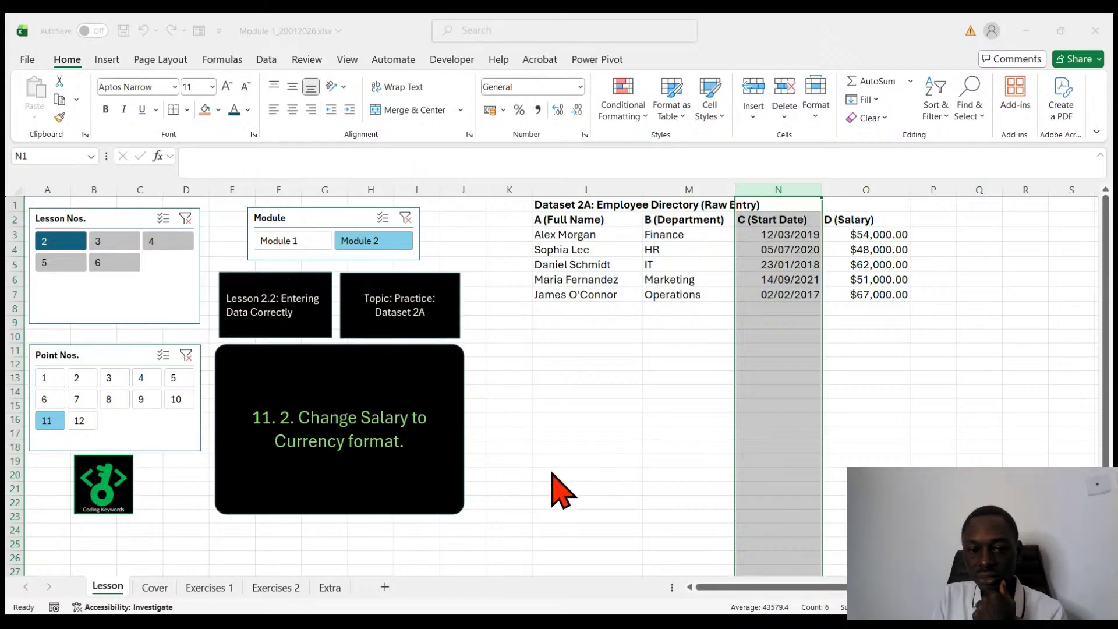
pyautogui.press('Return')
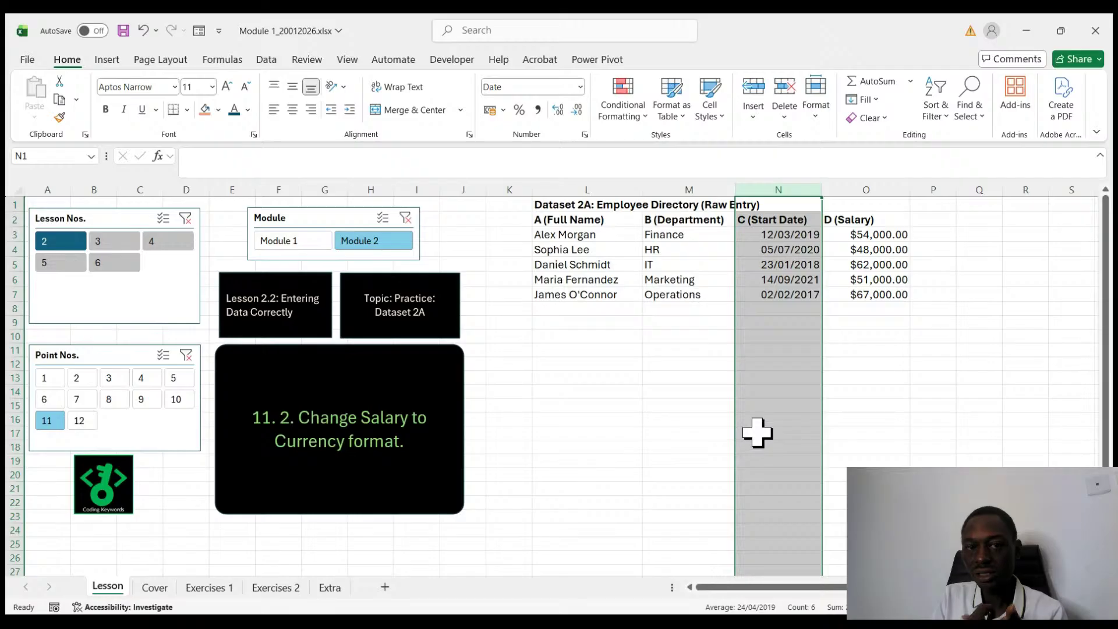
pyautogui.click(866, 447)
# - Check the number formats of the Start Date and Salary columns, and display practice point 12 on confirming dates
pyautogui.click(789, 185)
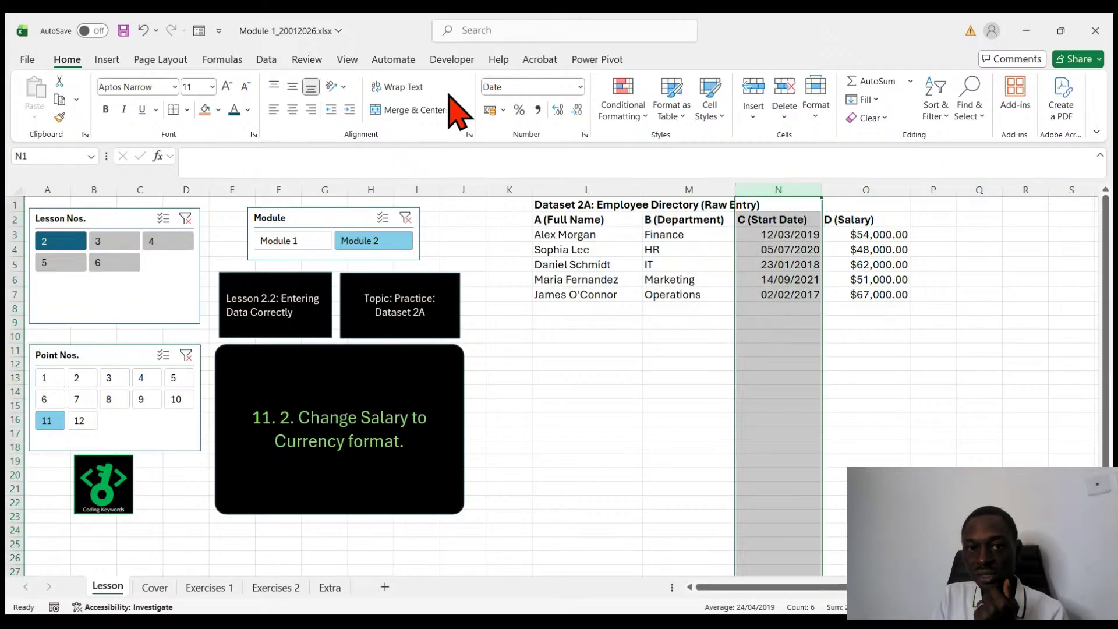
pyautogui.click(887, 185)
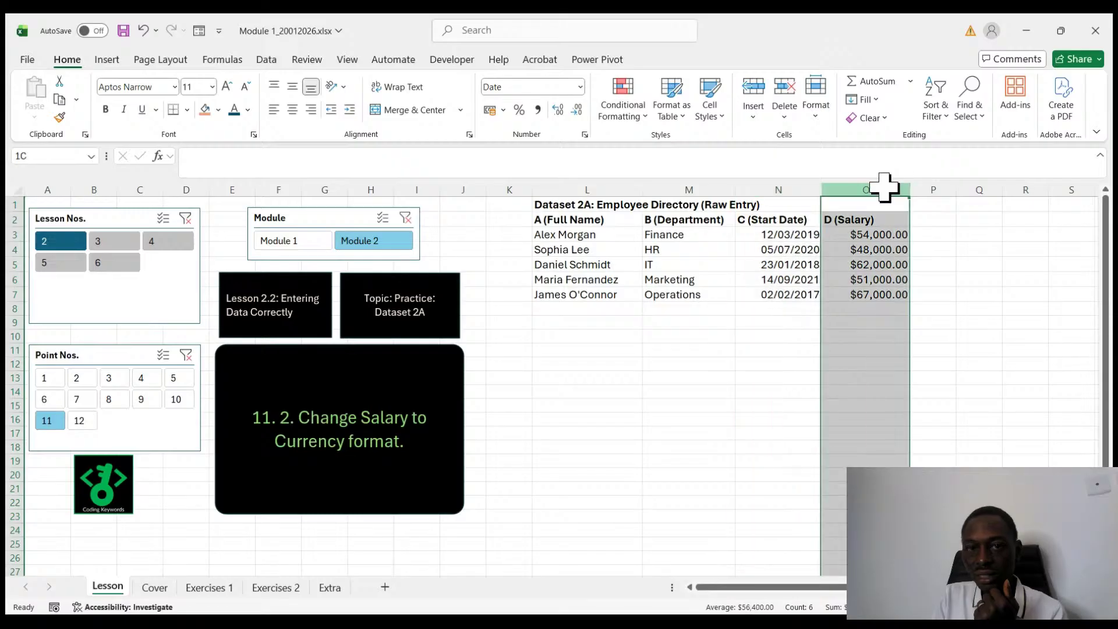
pyautogui.click(739, 408)
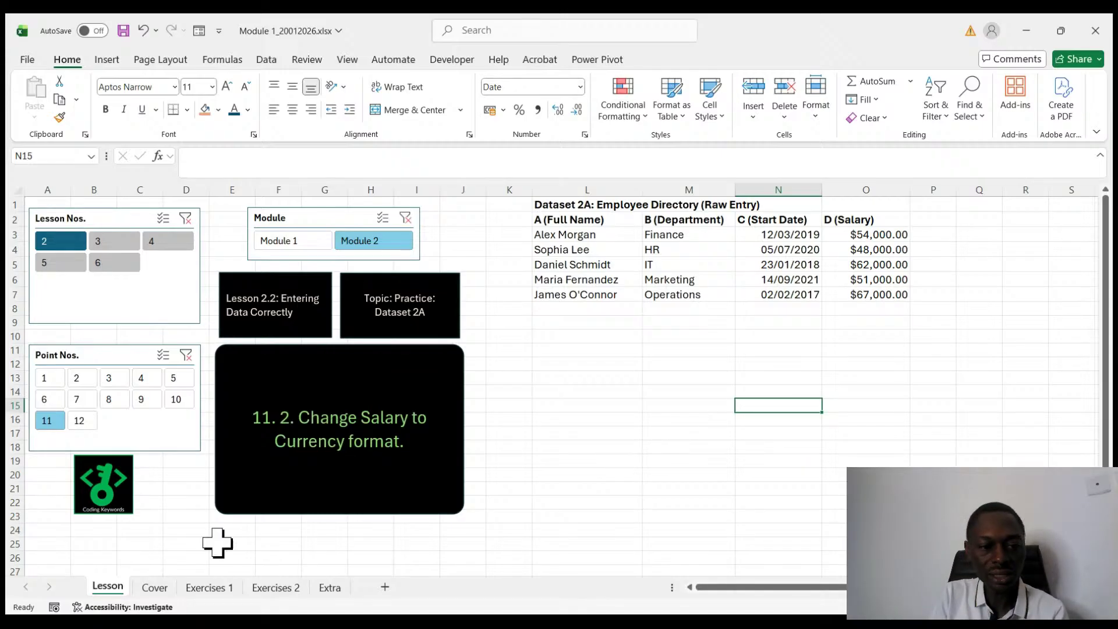
pyautogui.click(79, 420)
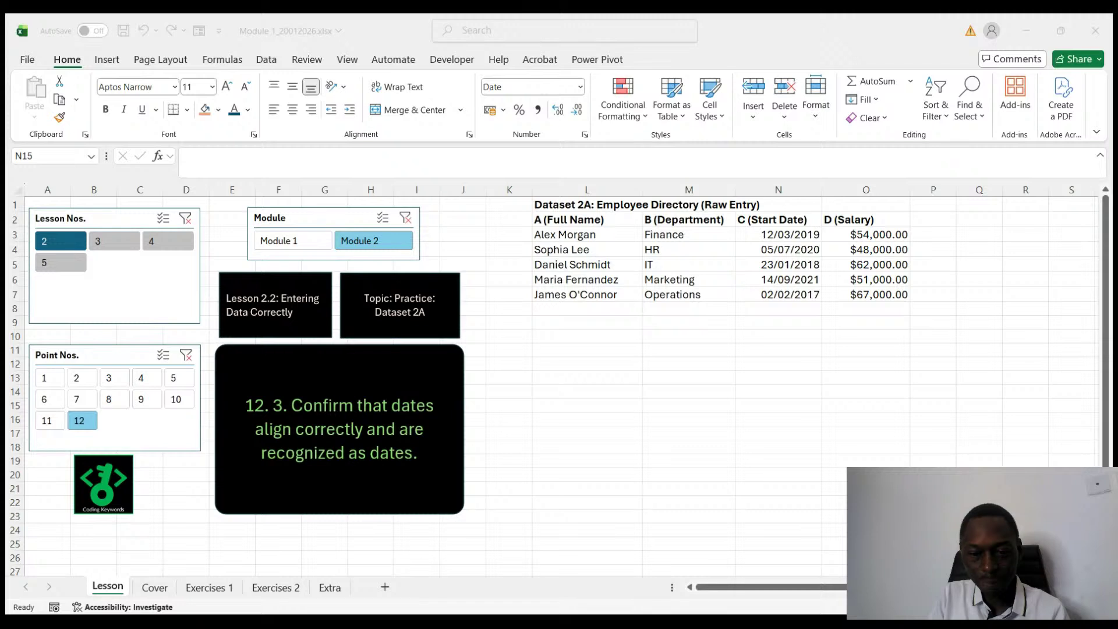
# - Display point 1 of Lesson 2.3 on editing cell content
pyautogui.click(670, 407)
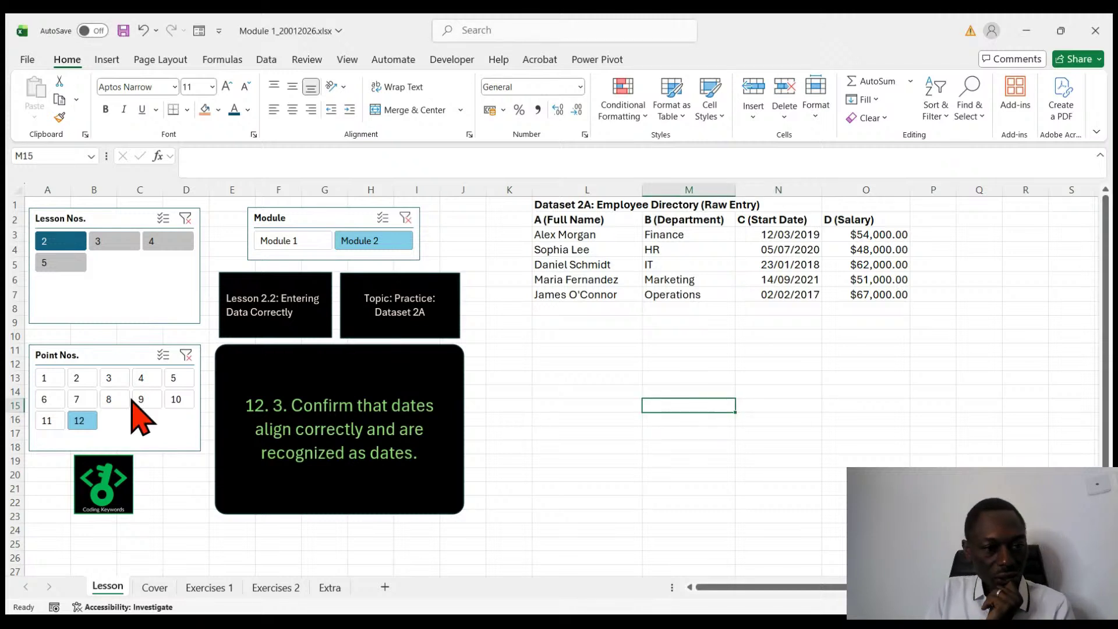
pyautogui.click(45, 379)
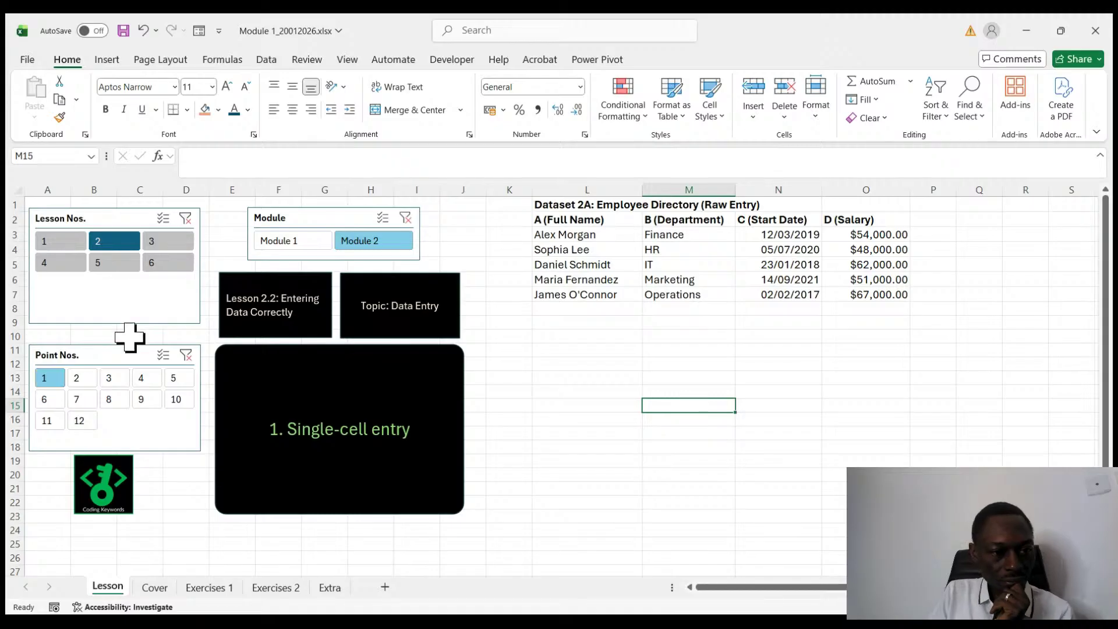
pyautogui.click(177, 242)
pyautogui.click(635, 417)
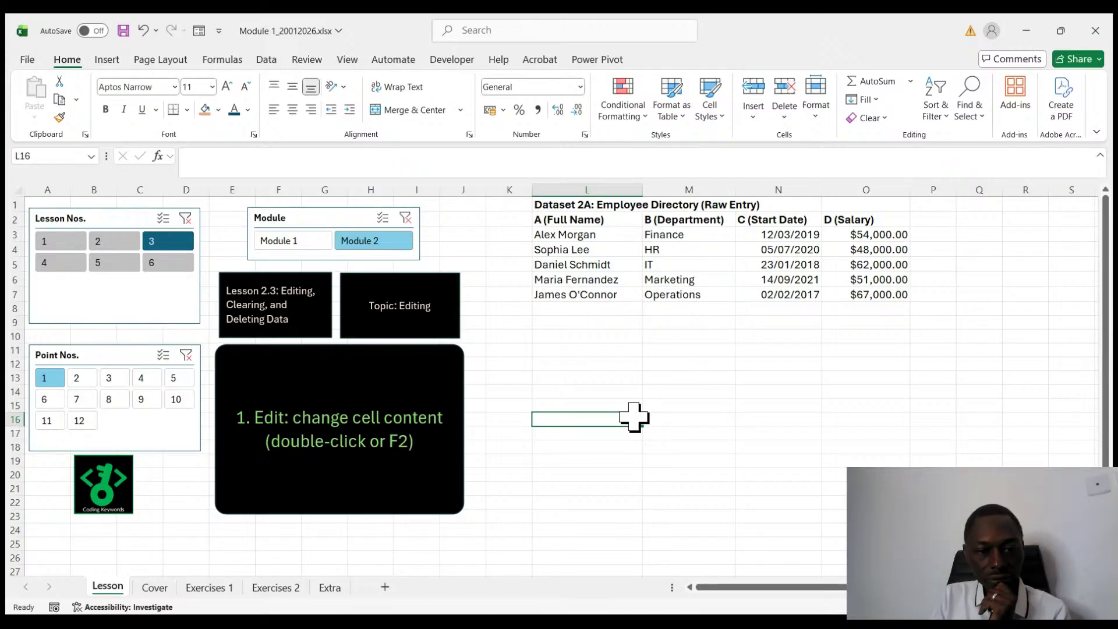
pyautogui.click(703, 406)
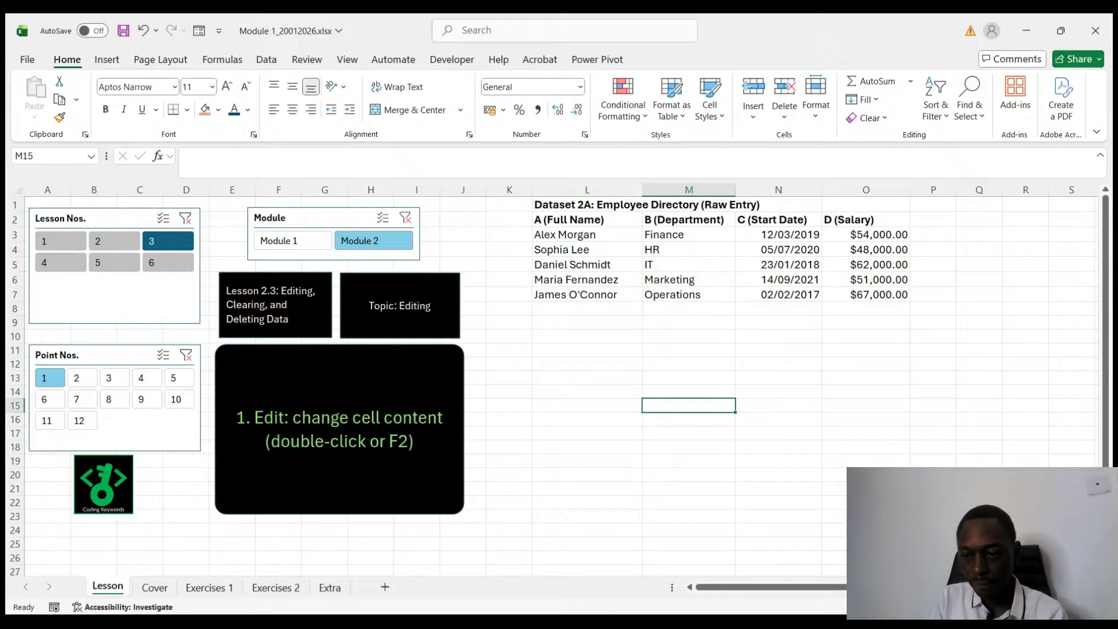
# - Narrow the empty column K beside the Dataset 2A table and enlarge the sheet view
pyautogui.scroll(1, 559, 379)
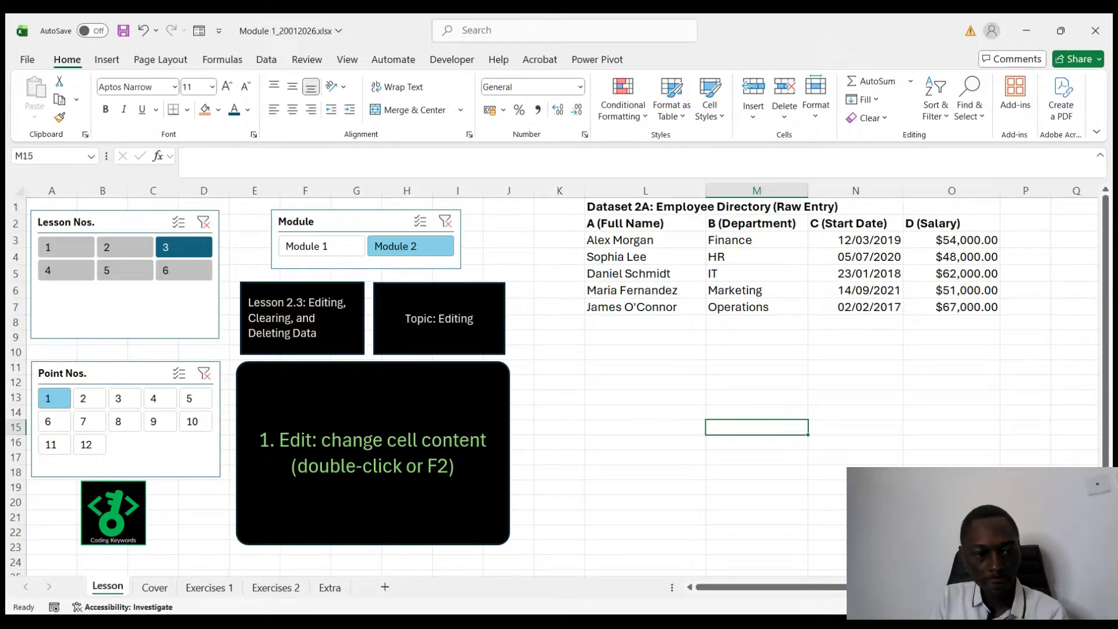
pyautogui.scroll(1, 757, 603)
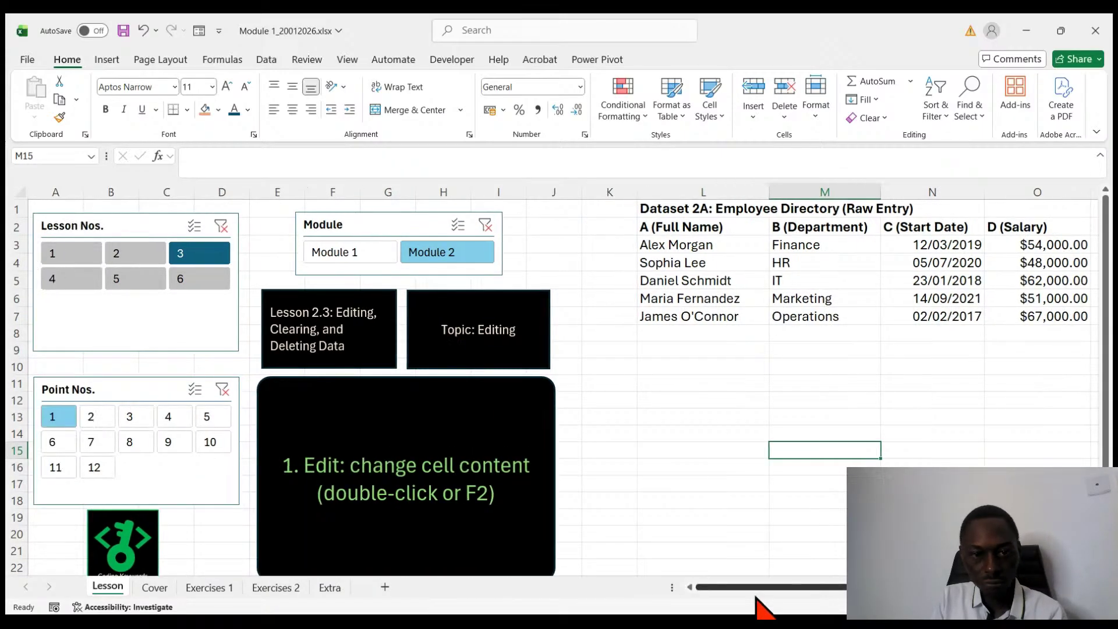
pyautogui.click(613, 188)
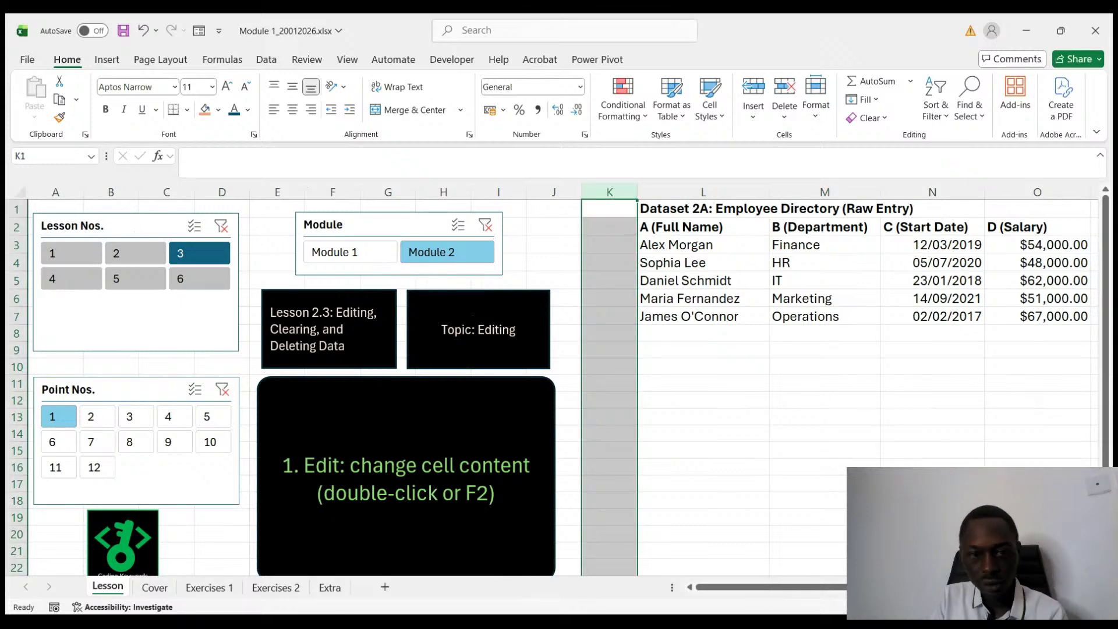
pyautogui.scroll(-1, 816, 477)
pyautogui.click(817, 473)
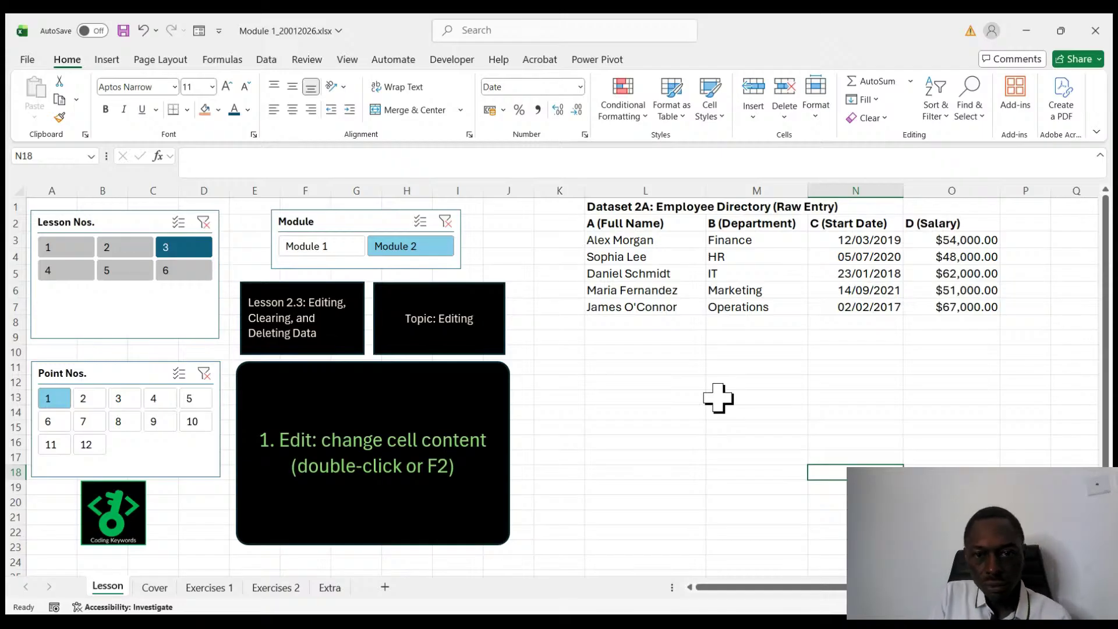
pyautogui.moveTo(586, 188); pyautogui.dragTo(556, 187)
pyautogui.keyDown('ctrl'); pyautogui.scroll(1, 791, 406); pyautogui.keyUp('ctrl')
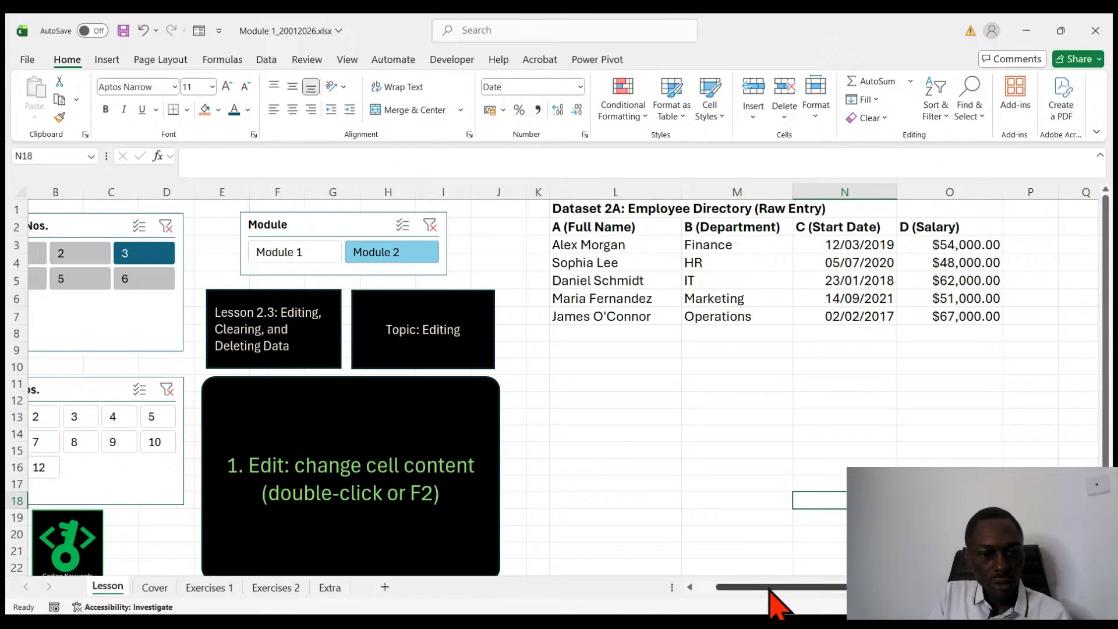
pyautogui.moveTo(768, 588); pyautogui.dragTo(710, 591)
pyautogui.click(799, 452)
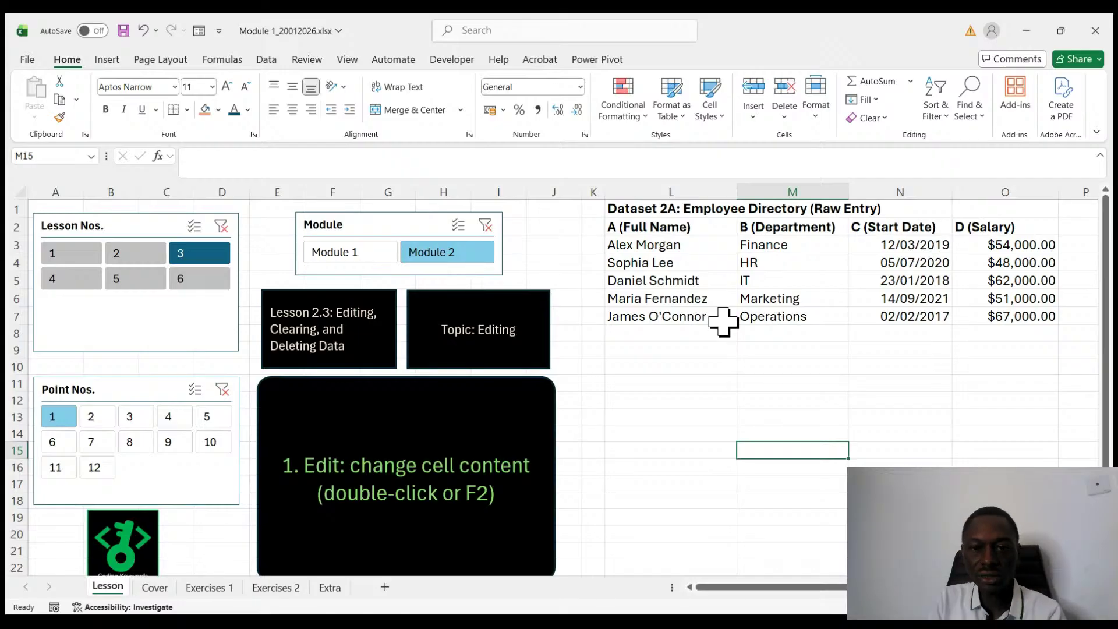
# - Replace only the surname in the full name in cell L4, editing inside the cell
pyautogui.click(696, 264)
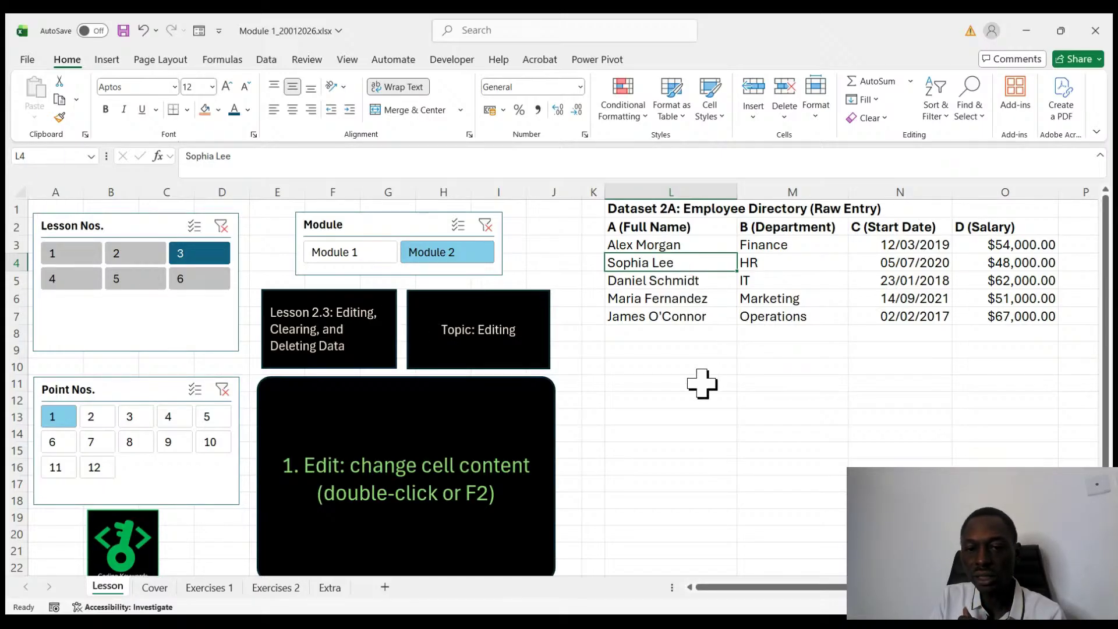
pyautogui.doubleClick(690, 264)
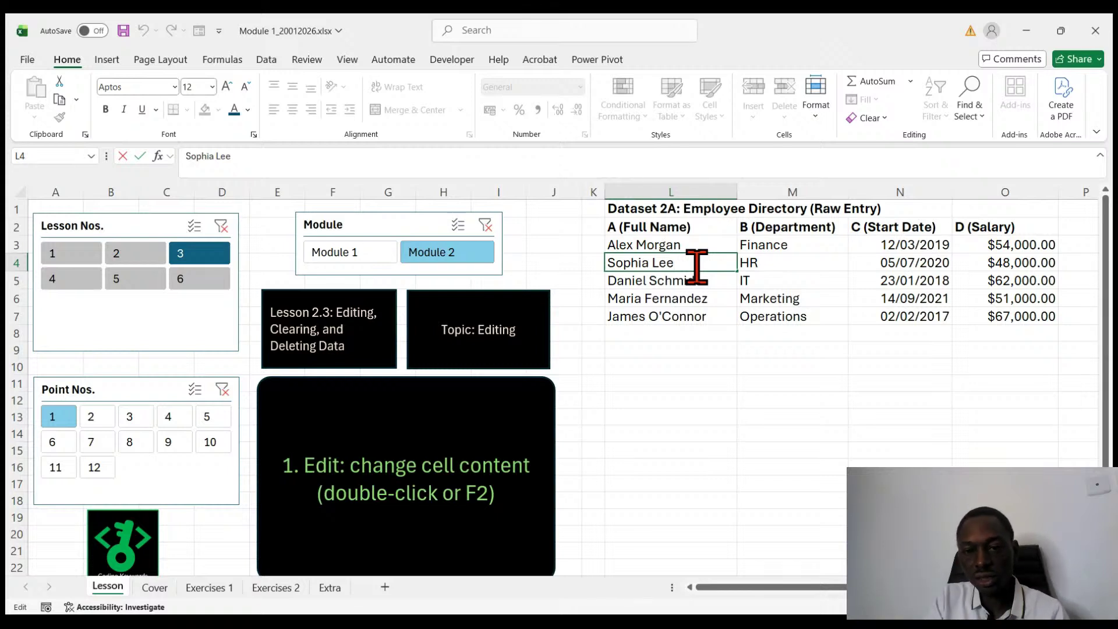
pyautogui.press('BackSpace')
pyautogui.press('BackSpace')
pyautogui.press('BackSpace')
pyautogui.press('BackSpace')
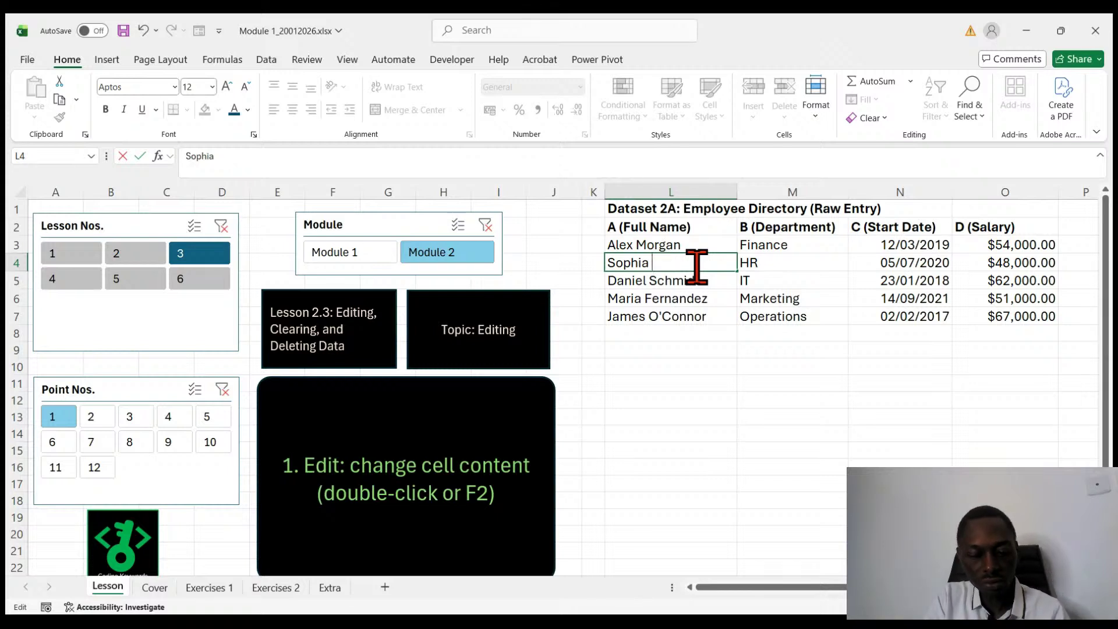
pyautogui.write('David')
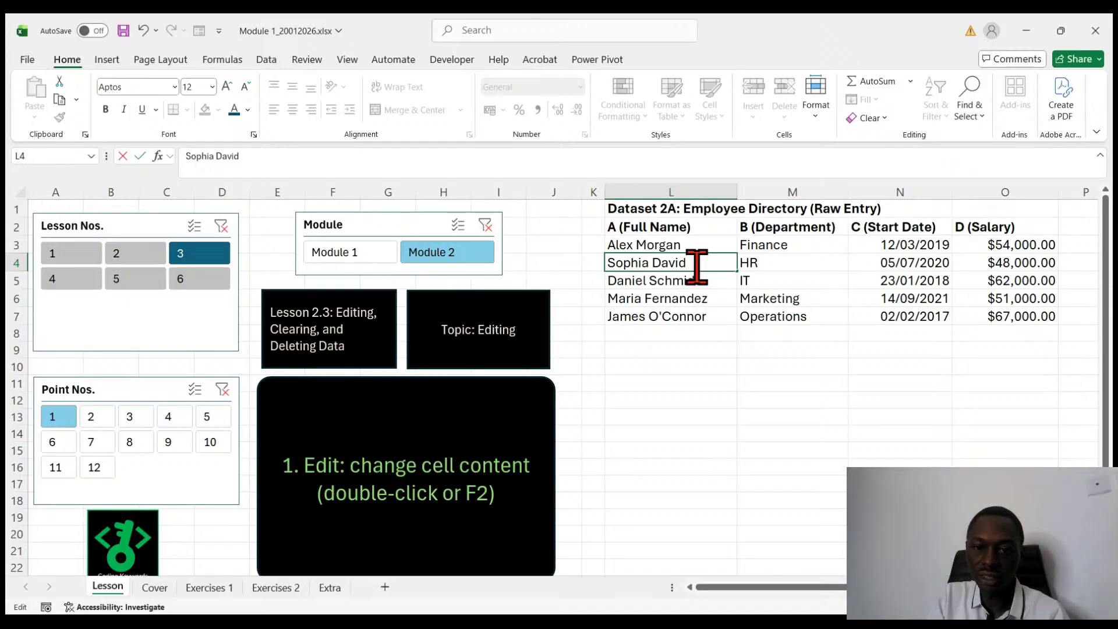
pyautogui.press('Return')
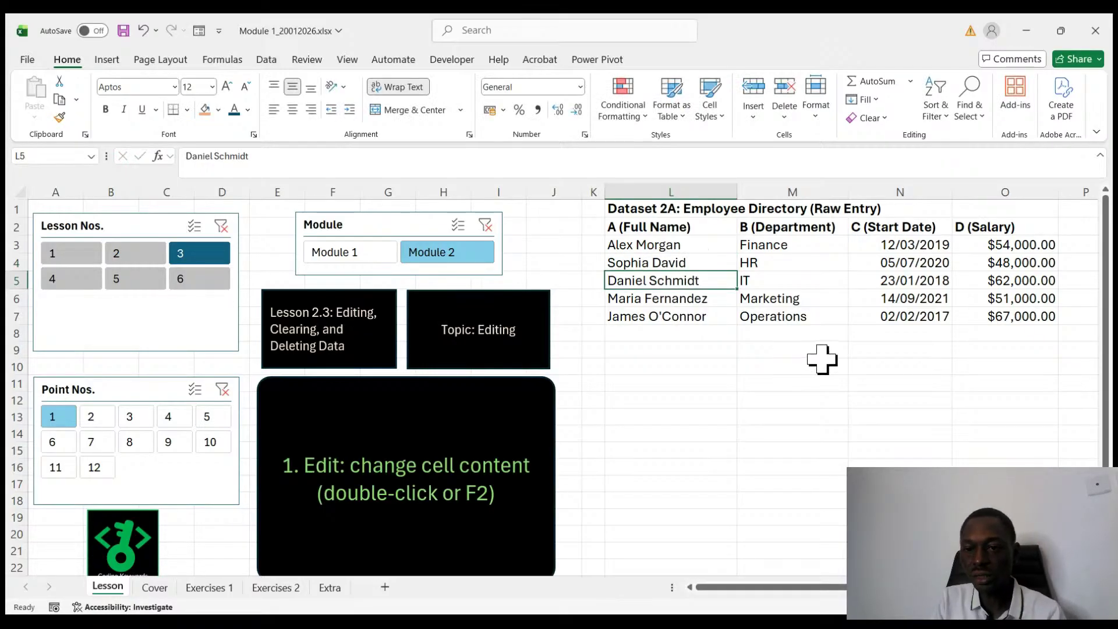
# - Change the department in cell M6 to Sales by editing inside the cell
pyautogui.doubleClick(789, 297)
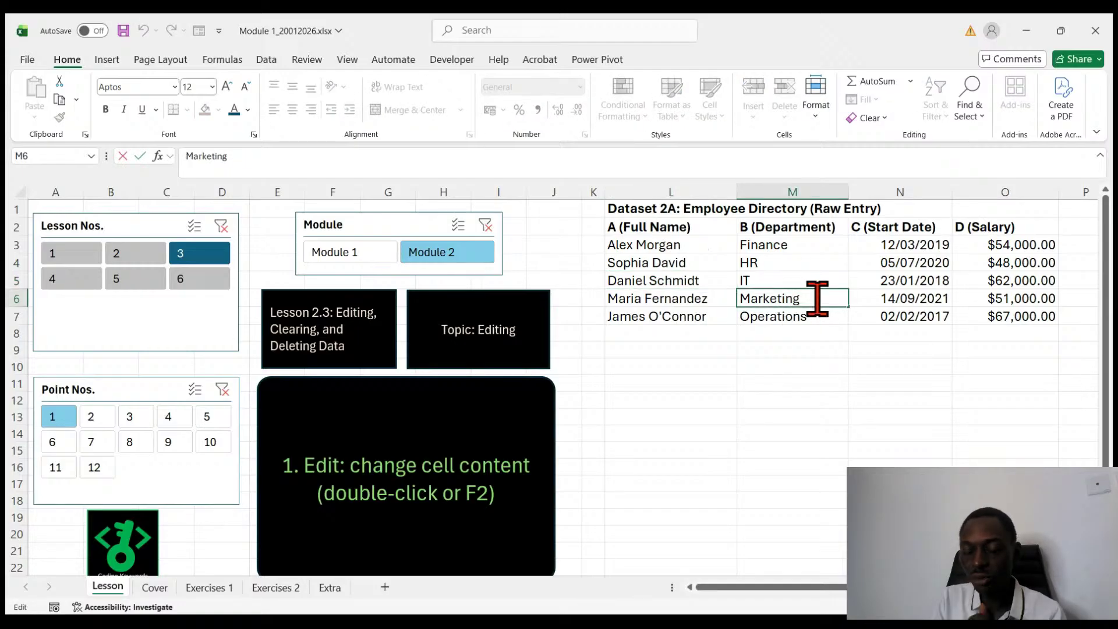
pyautogui.moveTo(818, 298); pyautogui.dragTo(686, 295)
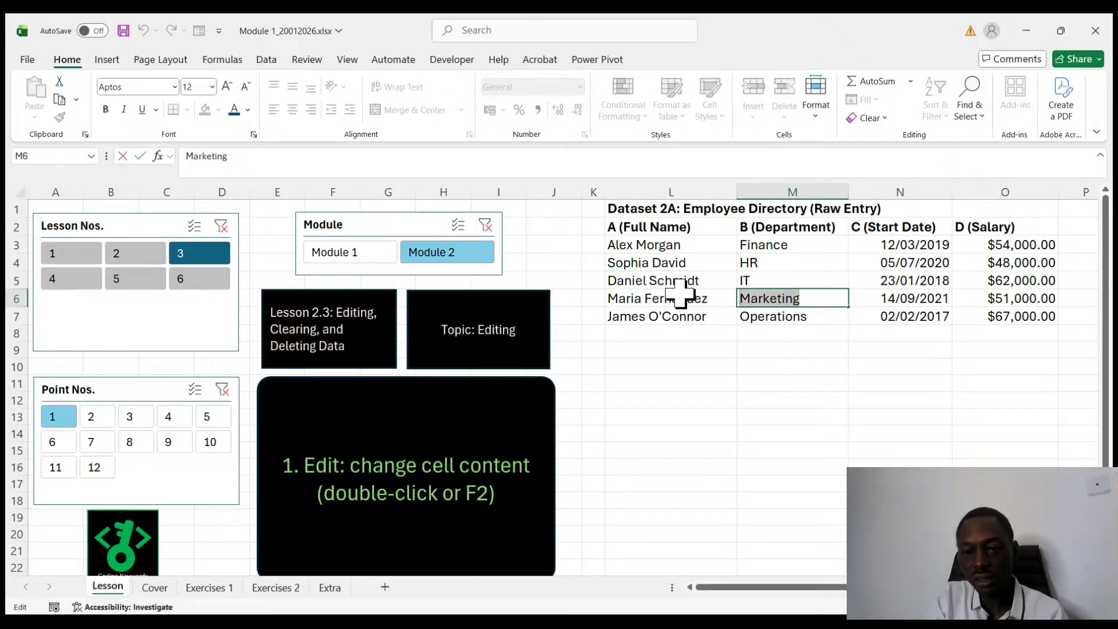
pyautogui.write('Sales')
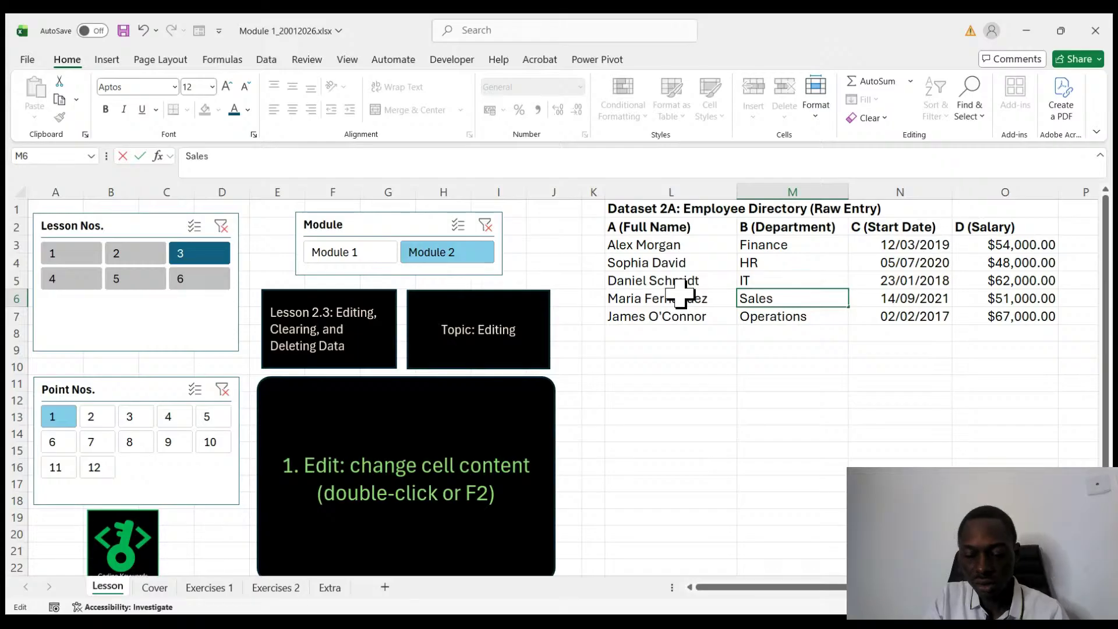
pyautogui.press('Return')
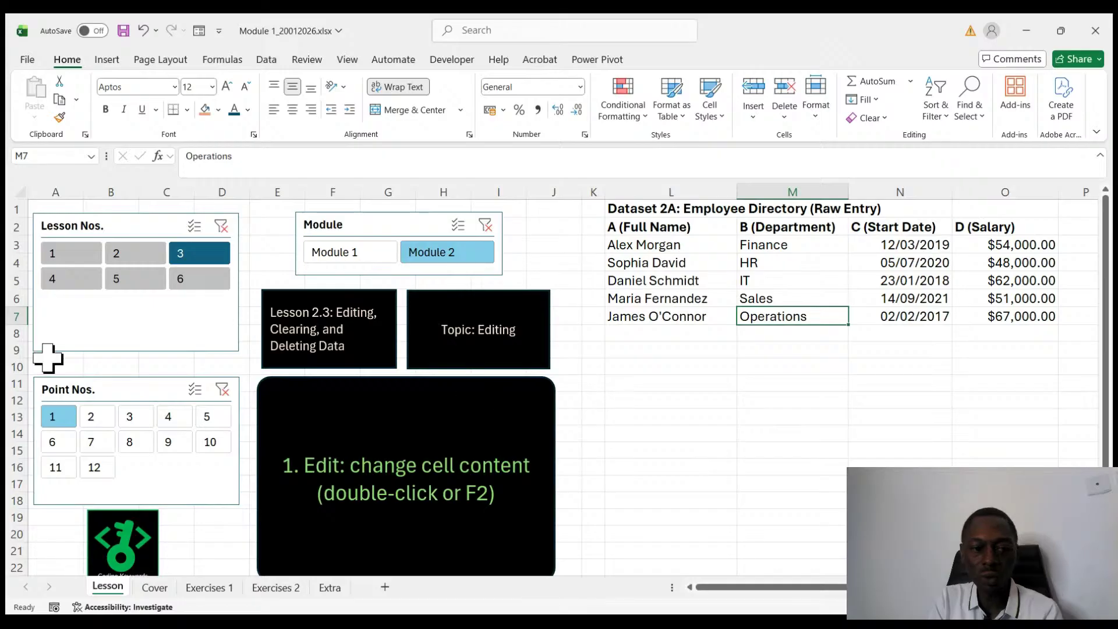
# - Display practice point 2 for Dataset 2B, on correcting capitalization in the Category column
pyautogui.click(108, 412)
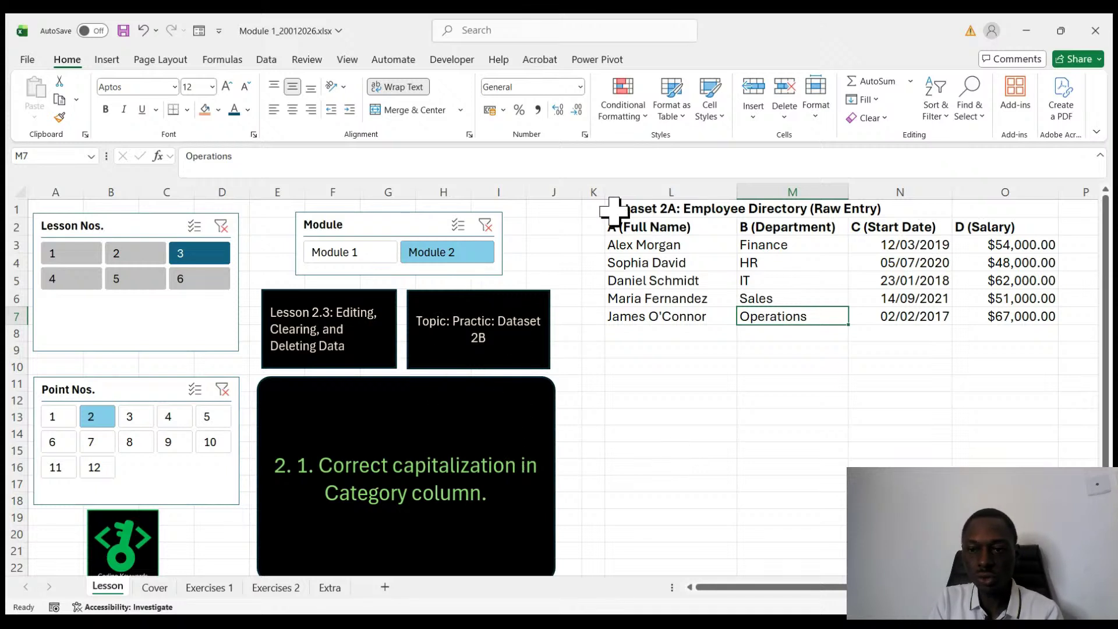
pyautogui.moveTo(613, 211); pyautogui.dragTo(1052, 348)
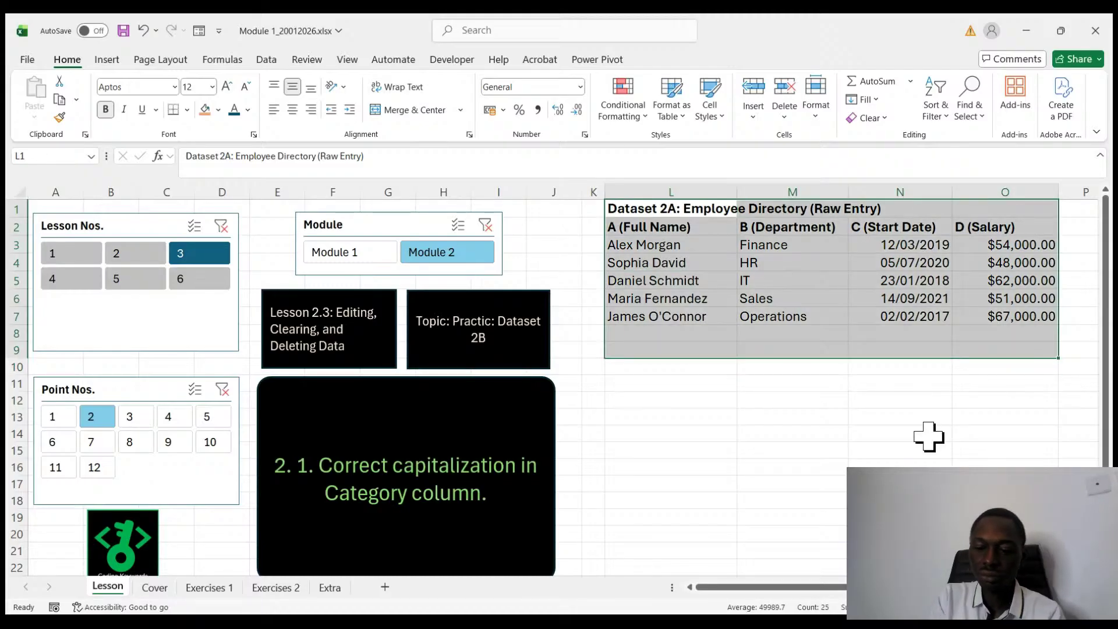
pyautogui.click(871, 452)
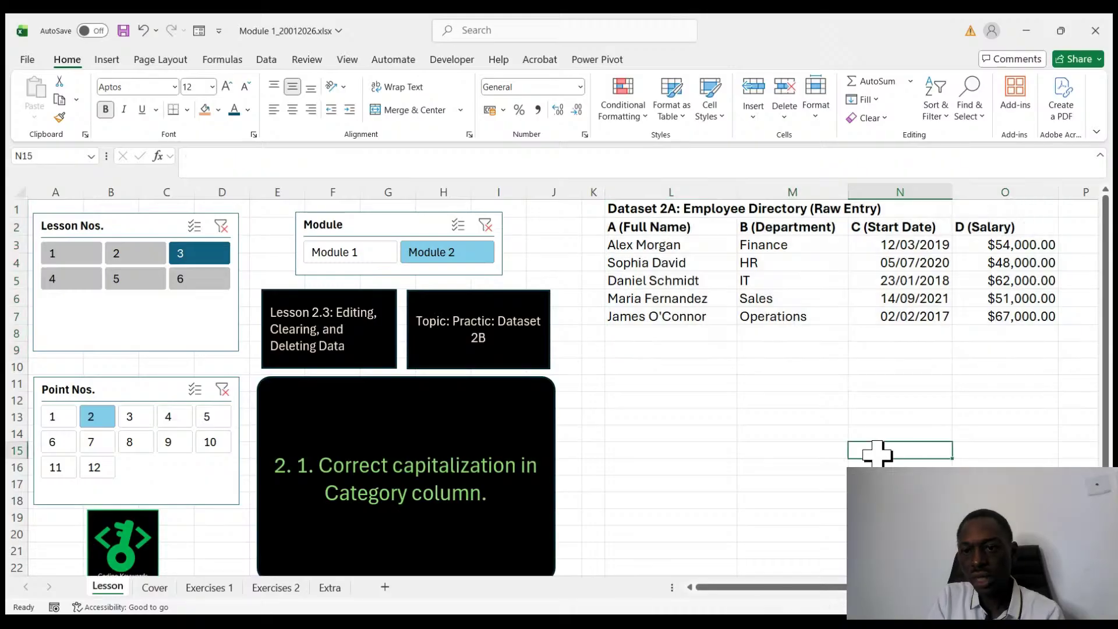
# - Insert two sets of five blank columns ahead of the Dataset 2A table, first at L:P and again at K:O
pyautogui.click(657, 193)
pyautogui.moveTo(656, 192); pyautogui.dragTo(1080, 200)
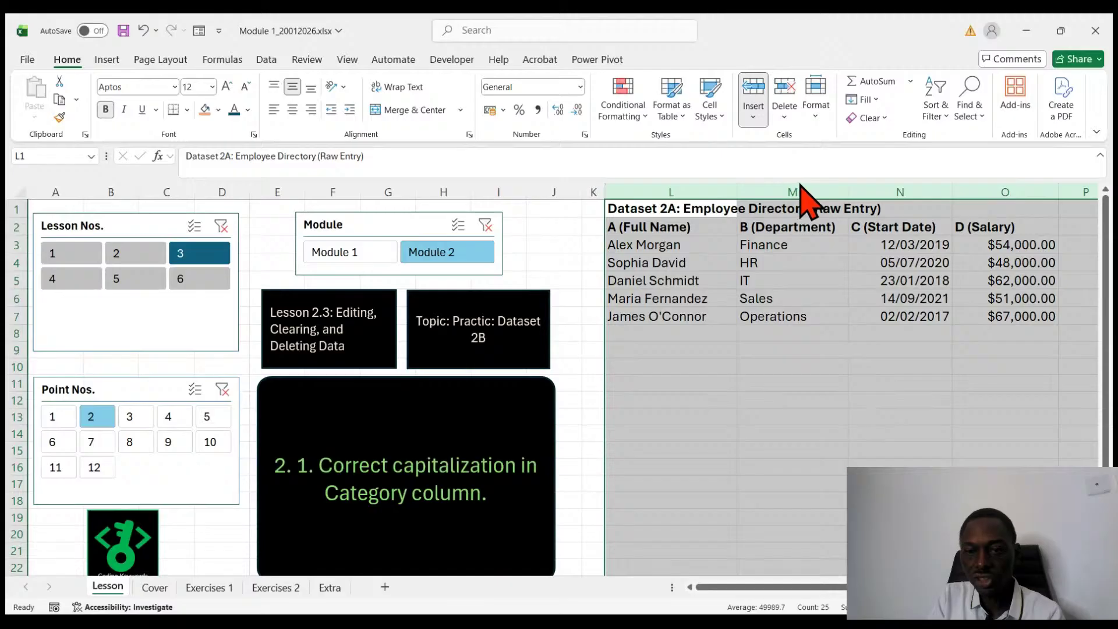
pyautogui.hotkey('ctrl', 'shift', '=')
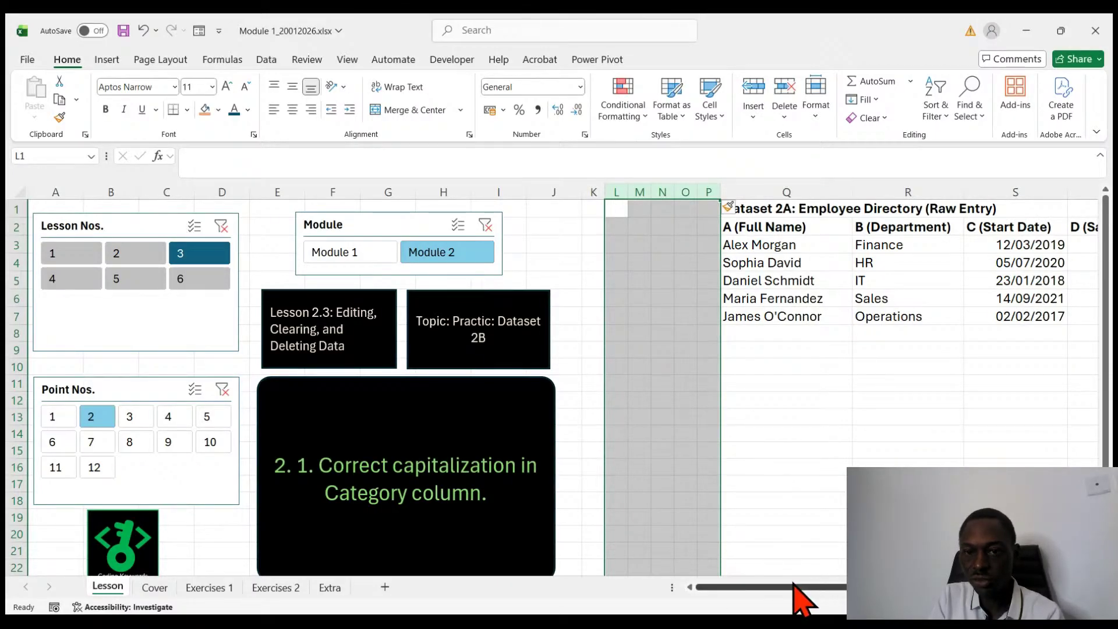
pyautogui.click(682, 210)
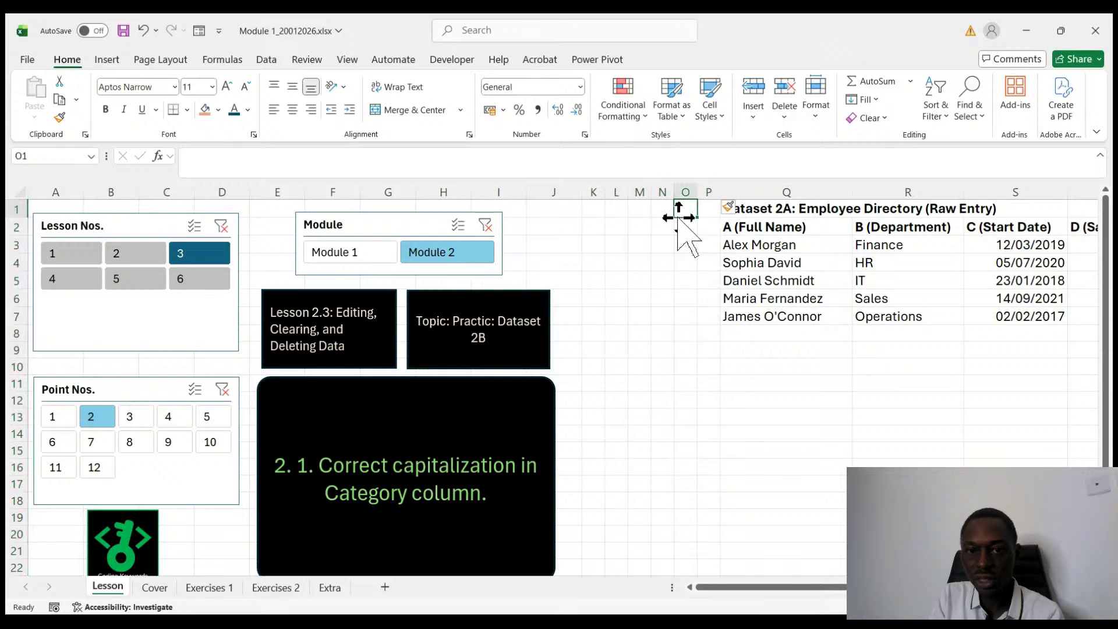
pyautogui.click(592, 192)
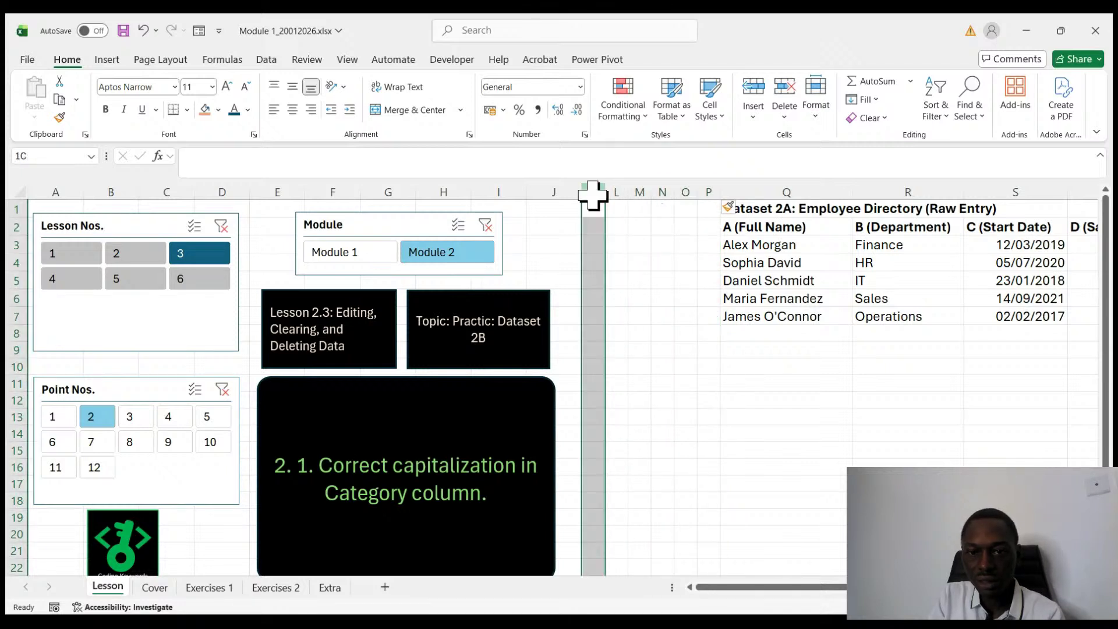
pyautogui.moveTo(593, 195); pyautogui.dragTo(687, 175)
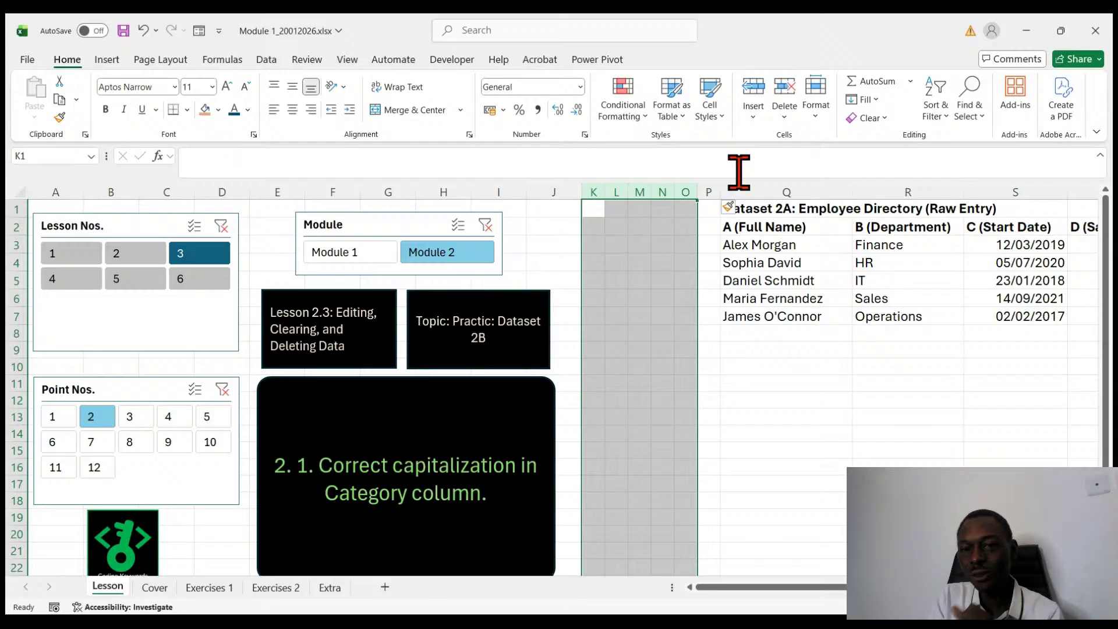
pyautogui.click(759, 122)
pyautogui.click(839, 419)
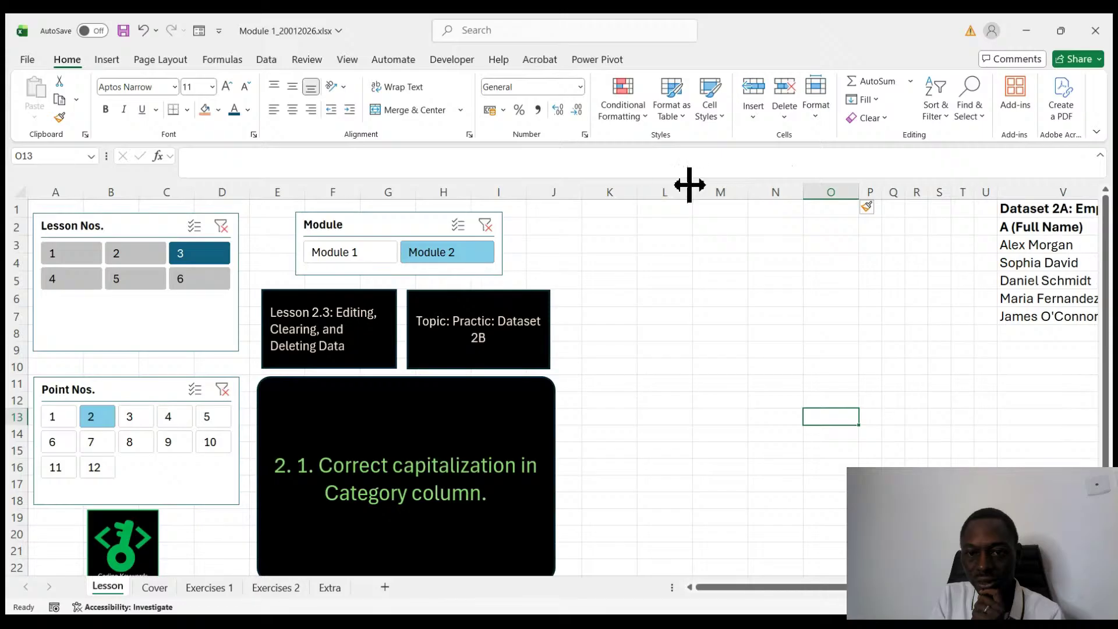
# - Widen the blank columns L, M, N and O on the Lesson sheet
pyautogui.moveTo(690, 184); pyautogui.dragTo(712, 185)
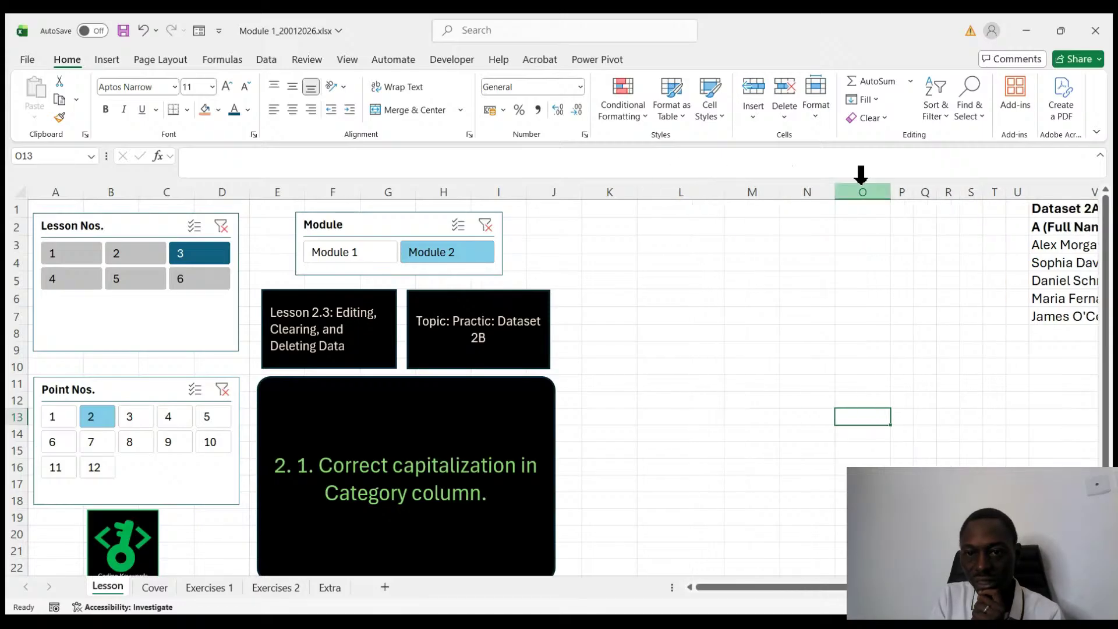
pyautogui.moveTo(776, 190); pyautogui.dragTo(1051, 187)
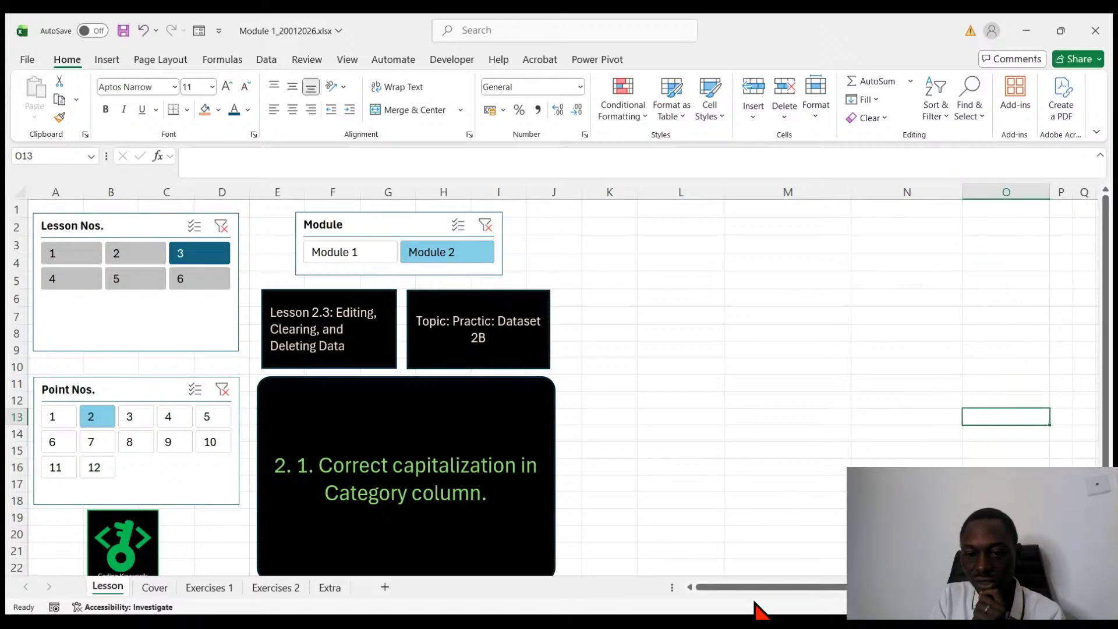
pyautogui.moveTo(766, 587)
pyautogui.mouseDown()
pyautogui.moveTo(911, 588)
pyautogui.moveTo(763, 588)
pyautogui.mouseUp()
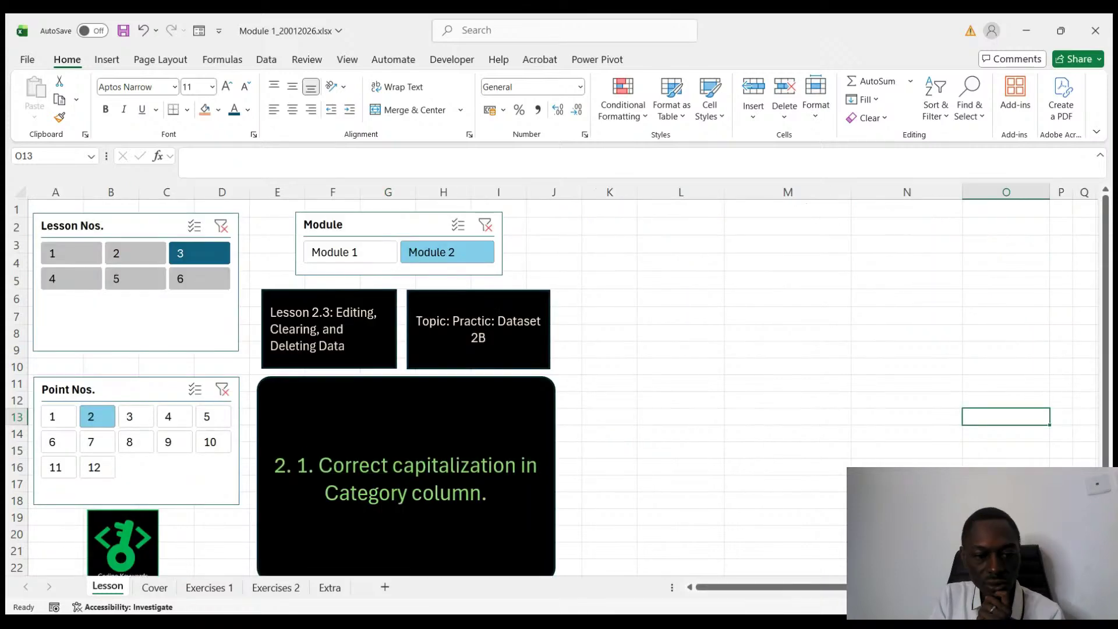
# - Copy the Dataset 2B product order list from G1:J7 on Exercises 2 into the Lesson sheet at cell L1
pyautogui.click(276, 587)
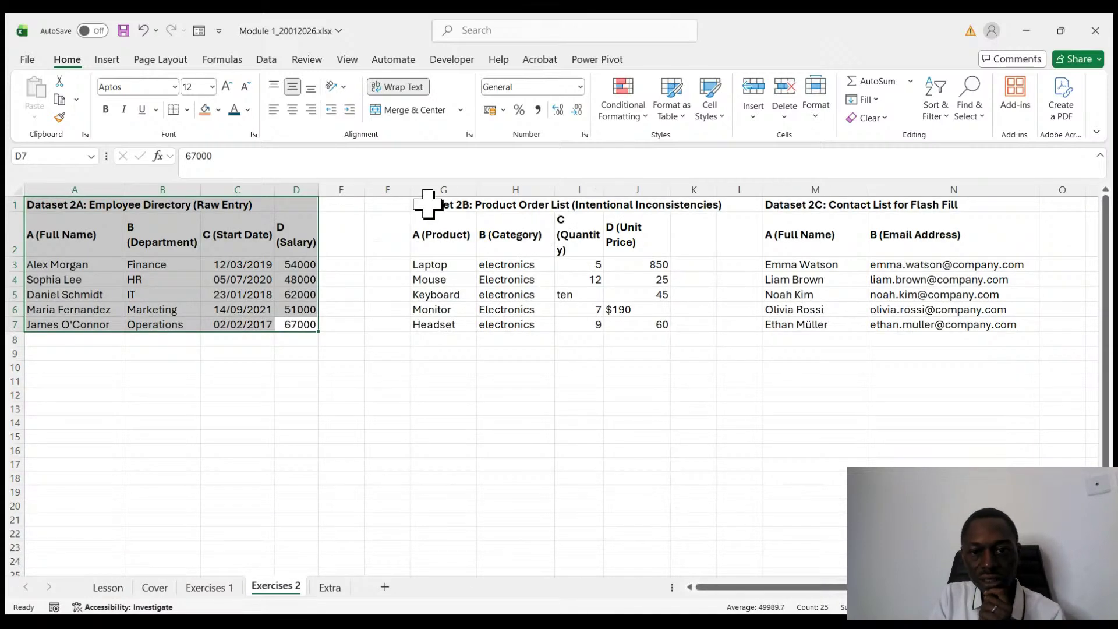
pyautogui.moveTo(428, 205); pyautogui.dragTo(668, 332)
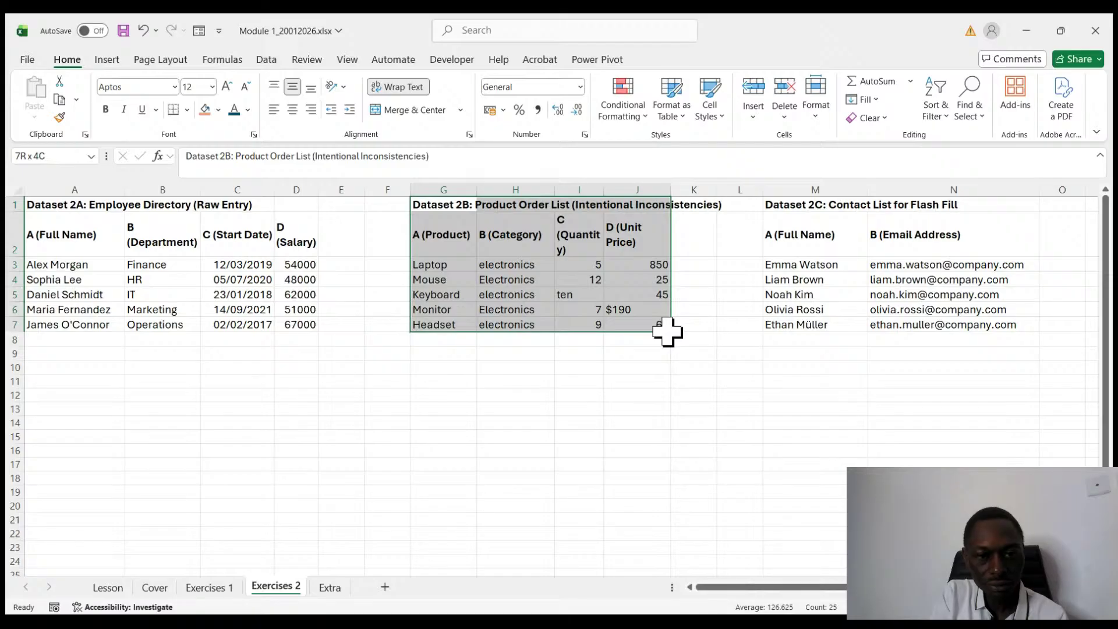
pyautogui.hotkey('ctrl', 'c')
pyautogui.click(108, 587)
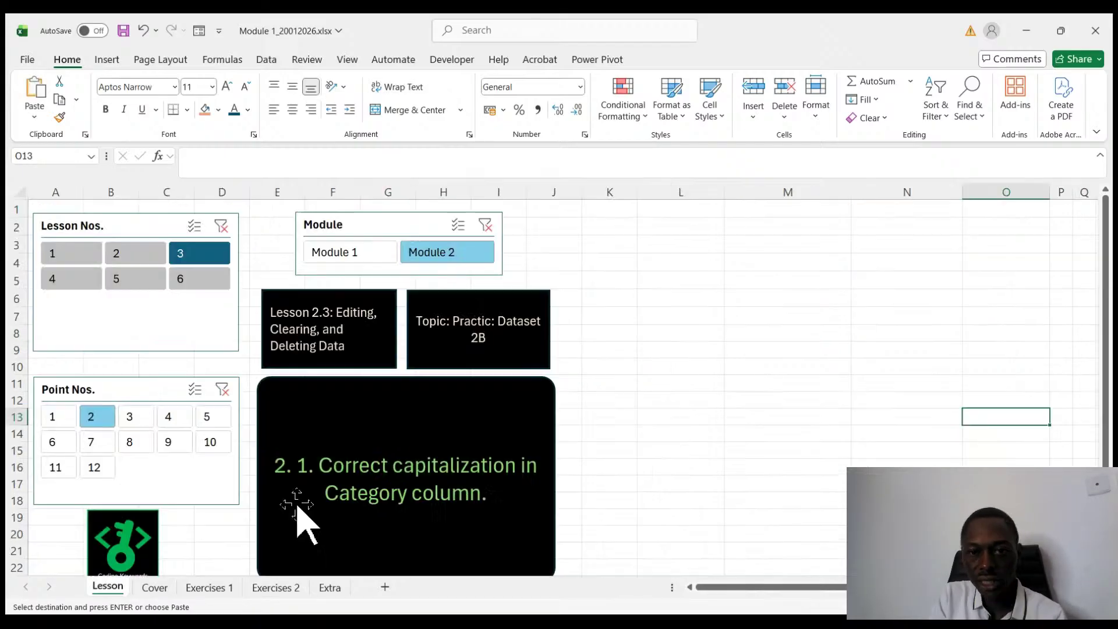
pyautogui.click(679, 204)
pyautogui.hotkey('ctrl', 'v')
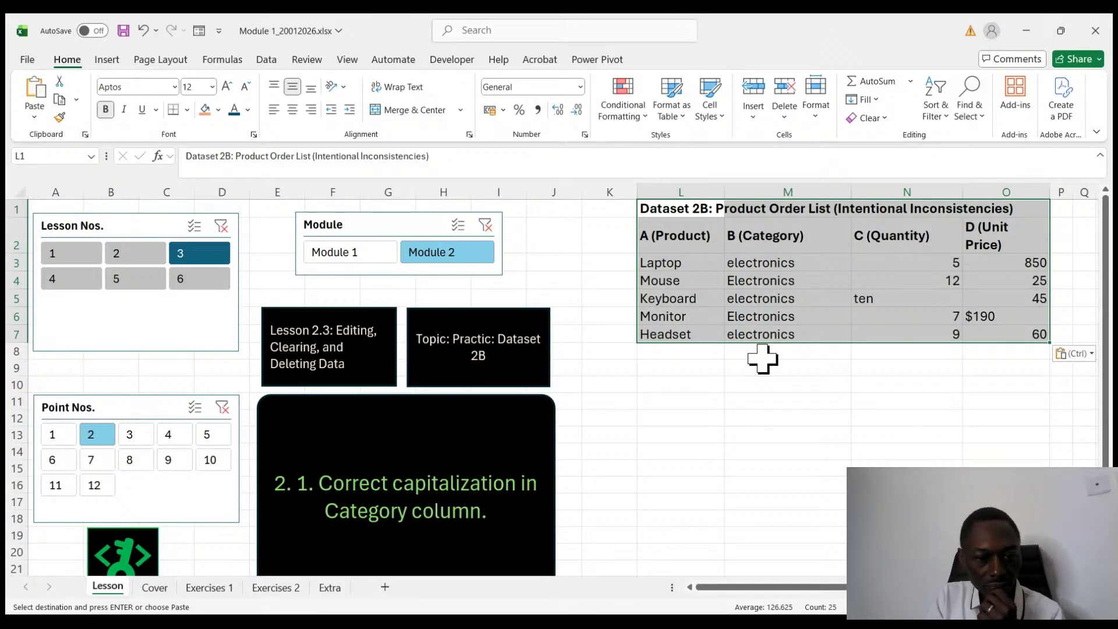
# - Move the Point Nos. slicer and the logo picture below it slightly upward on the Lesson sheet
pyautogui.moveTo(120, 399); pyautogui.dragTo(120, 366)
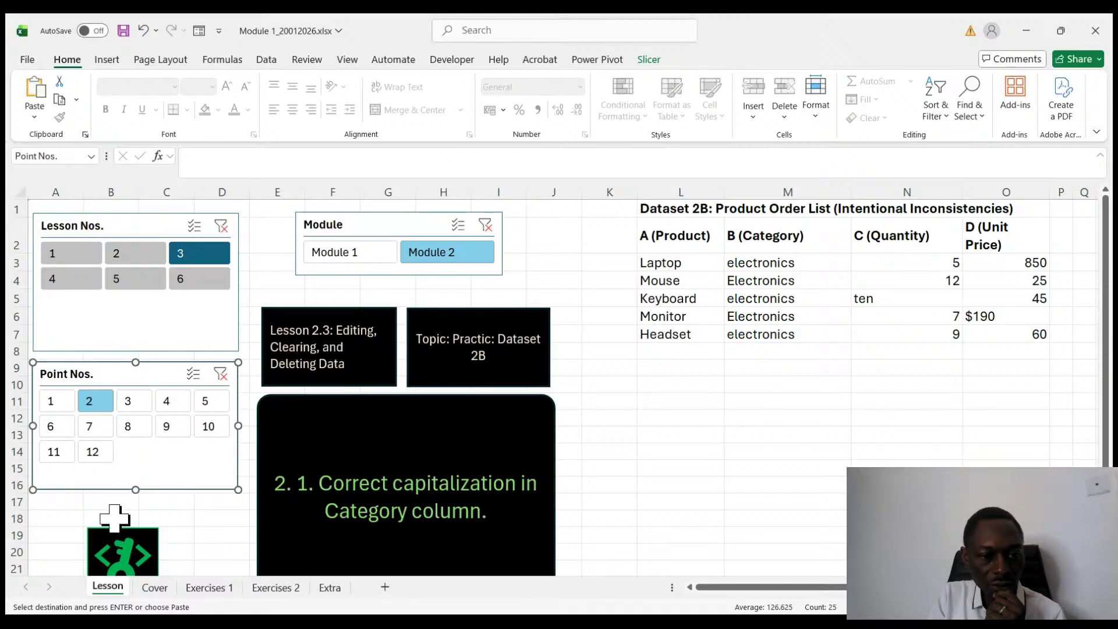
pyautogui.moveTo(115, 541); pyautogui.dragTo(117, 510)
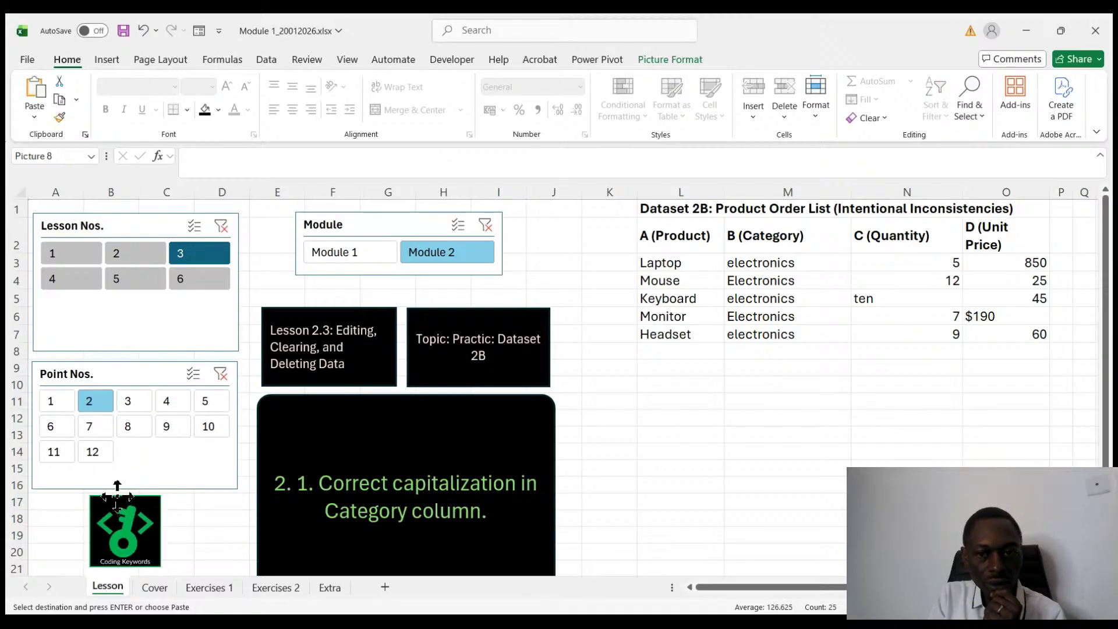
pyautogui.click(833, 470)
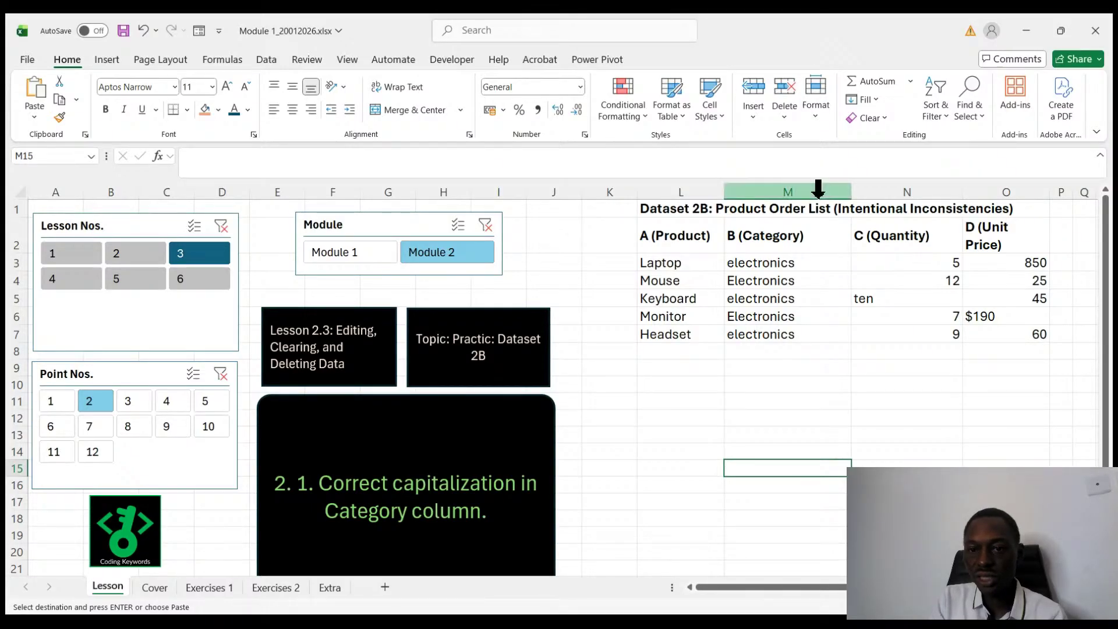
# - Correct the capitalization of the Laptop row's Category entry in M3 to Electronics
pyautogui.click(776, 191)
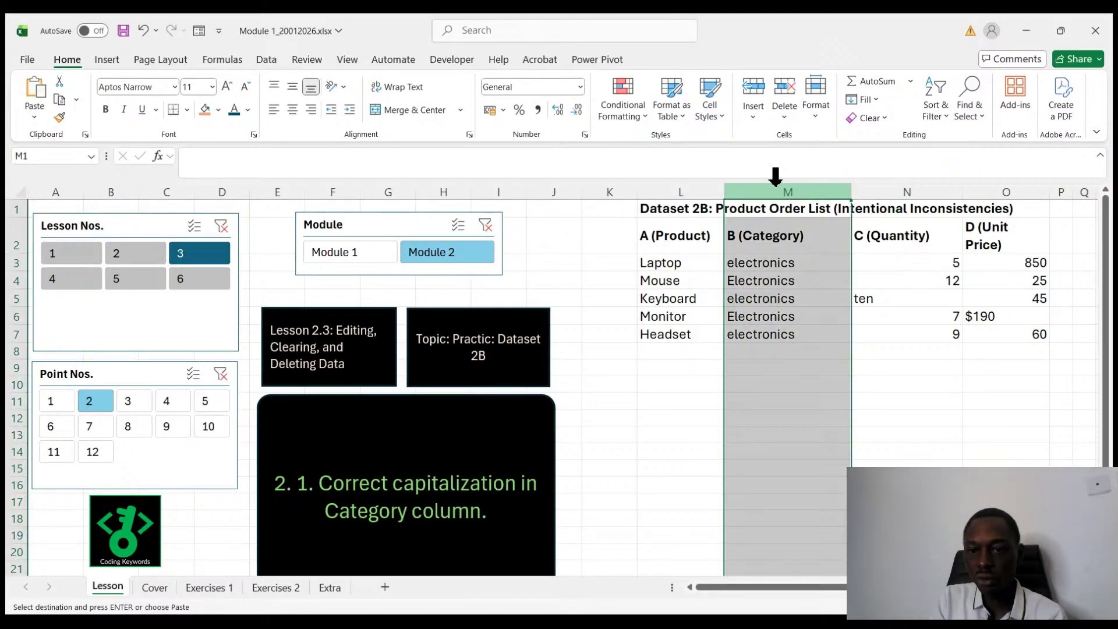
pyautogui.click(752, 262)
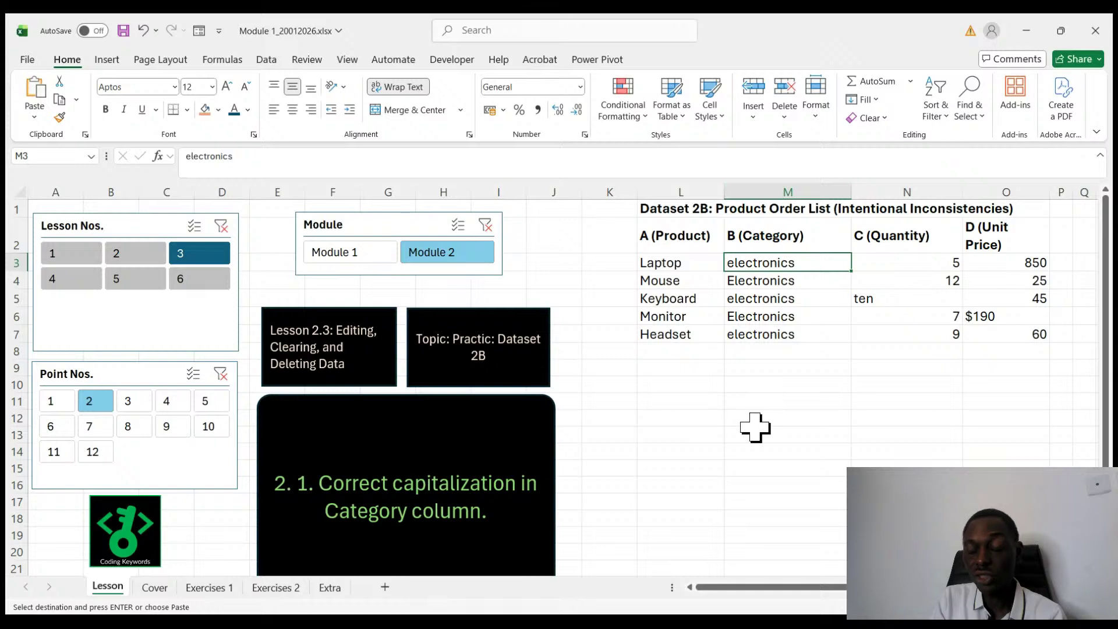
pyautogui.doubleClick(737, 264)
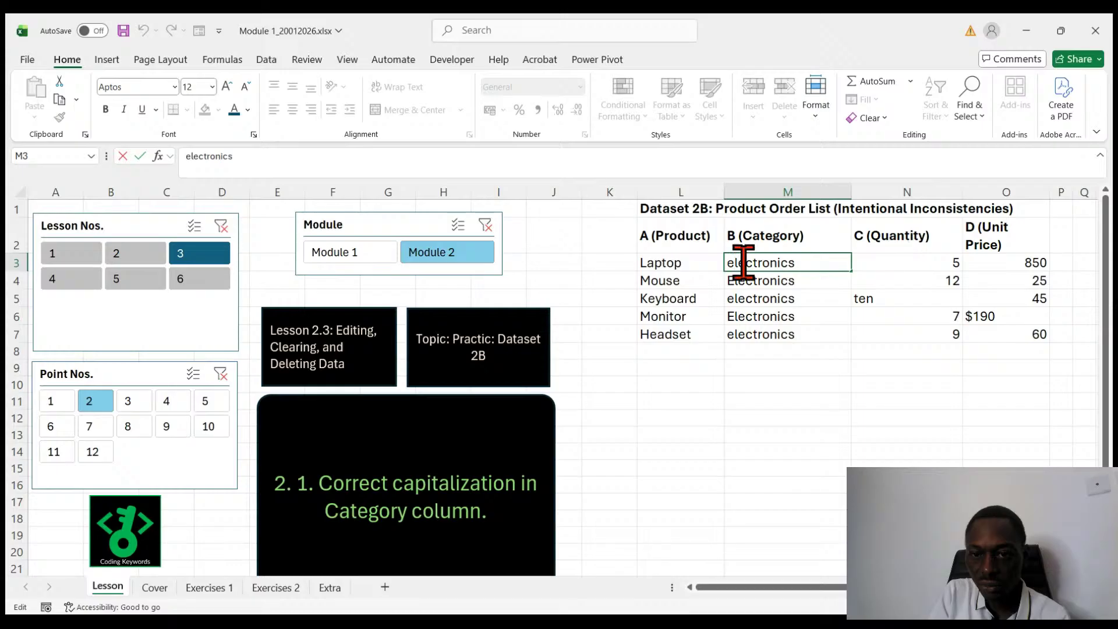
pyautogui.press('BackSpace')
pyautogui.write('E')
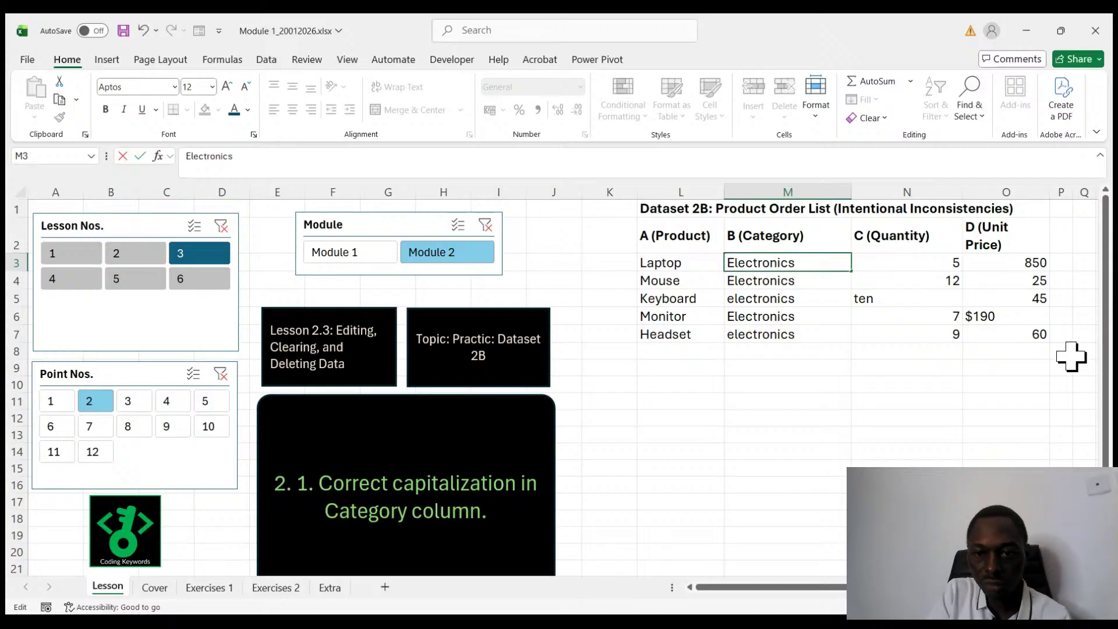
pyautogui.click(834, 417)
# - Correct the capitalization of the Keyboard row's Category entry in M5 to Electronics
pyautogui.click(749, 297)
pyautogui.doubleClick(730, 298)
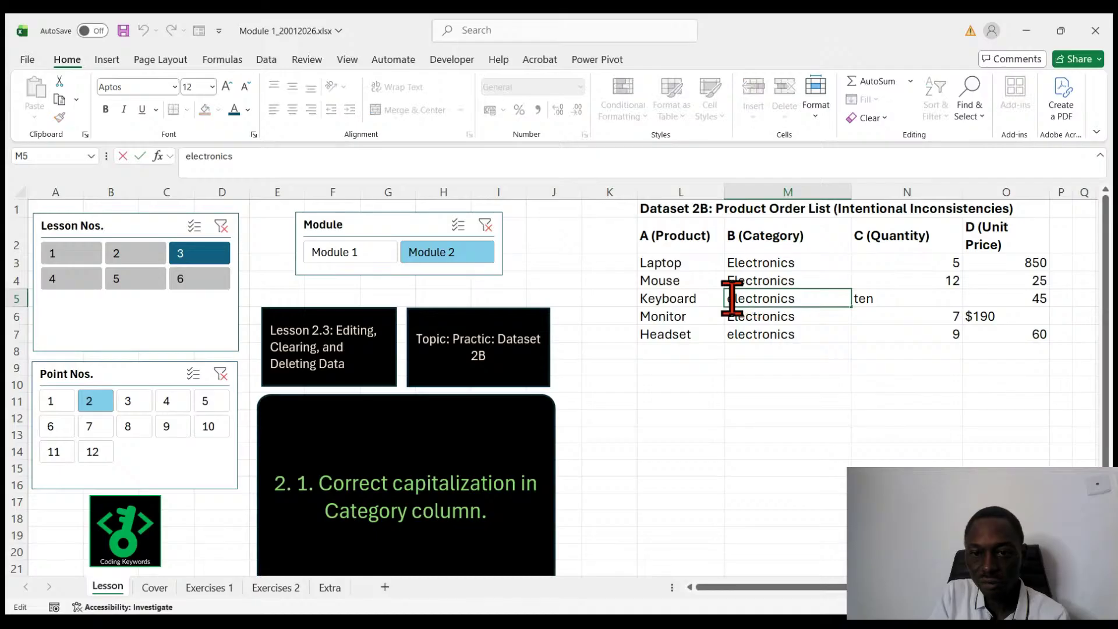
pyautogui.press('BackSpace')
pyautogui.write('E')
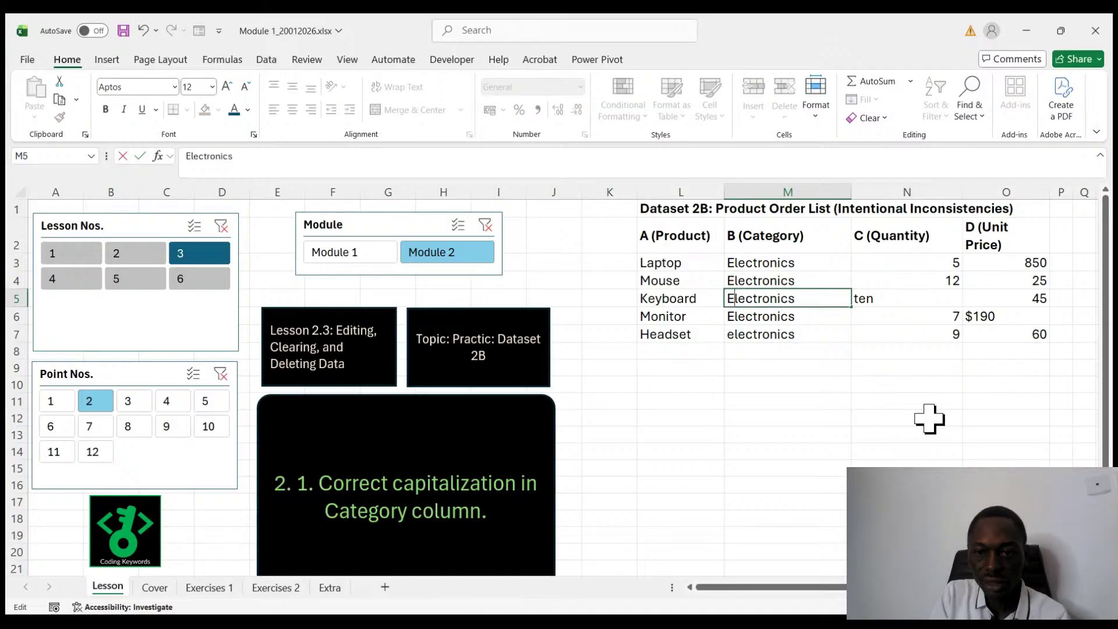
pyautogui.moveTo(853, 396); pyautogui.dragTo(781, 365)
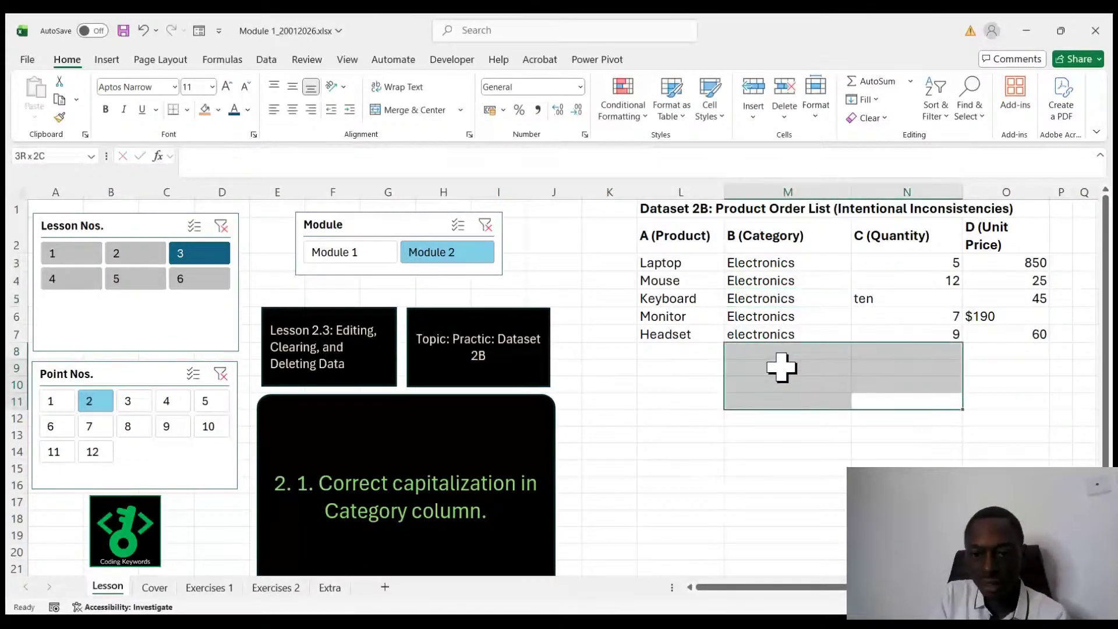
pyautogui.click(784, 373)
# - Correct the capitalization of the Headset row's Category entry in M7 to Electronics
pyautogui.click(774, 338)
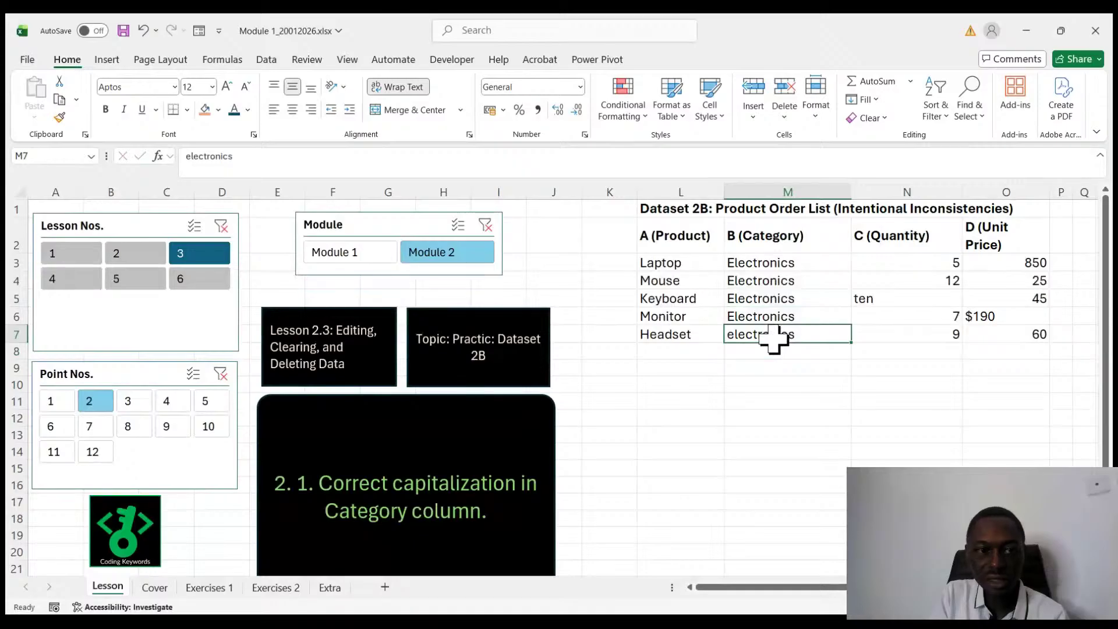
pyautogui.click(192, 158)
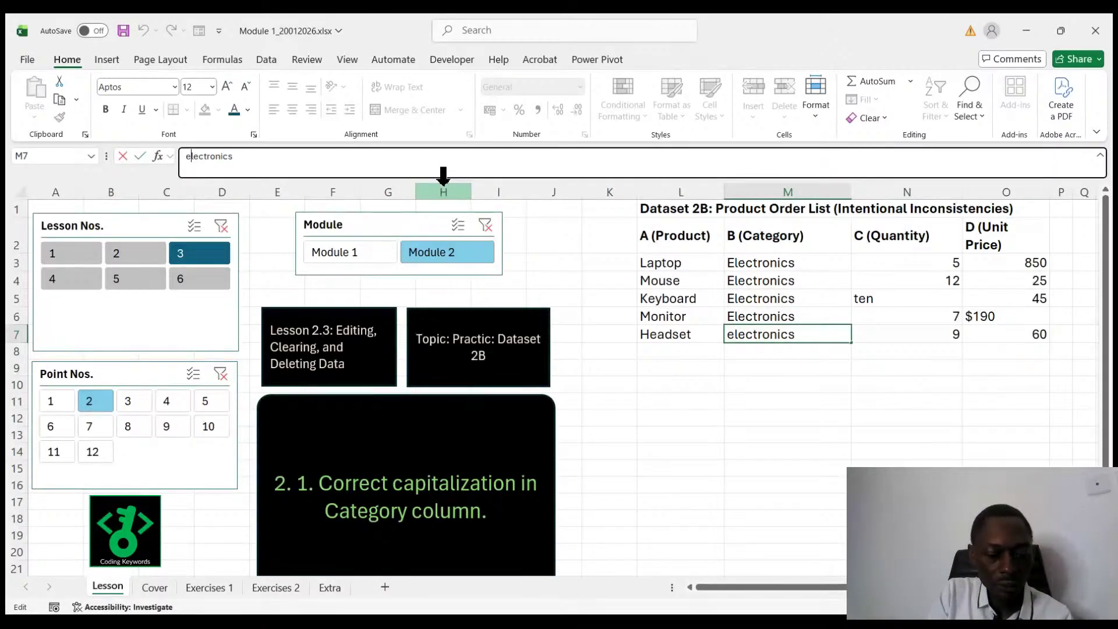
pyautogui.press('BackSpace')
pyautogui.write('E')
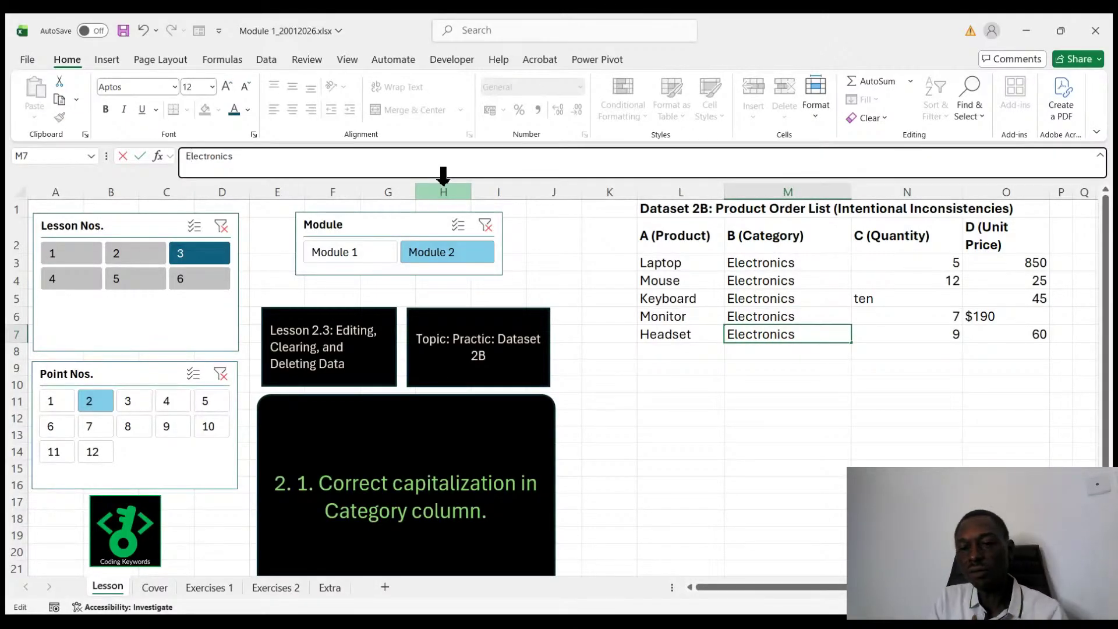
pyautogui.press('Return')
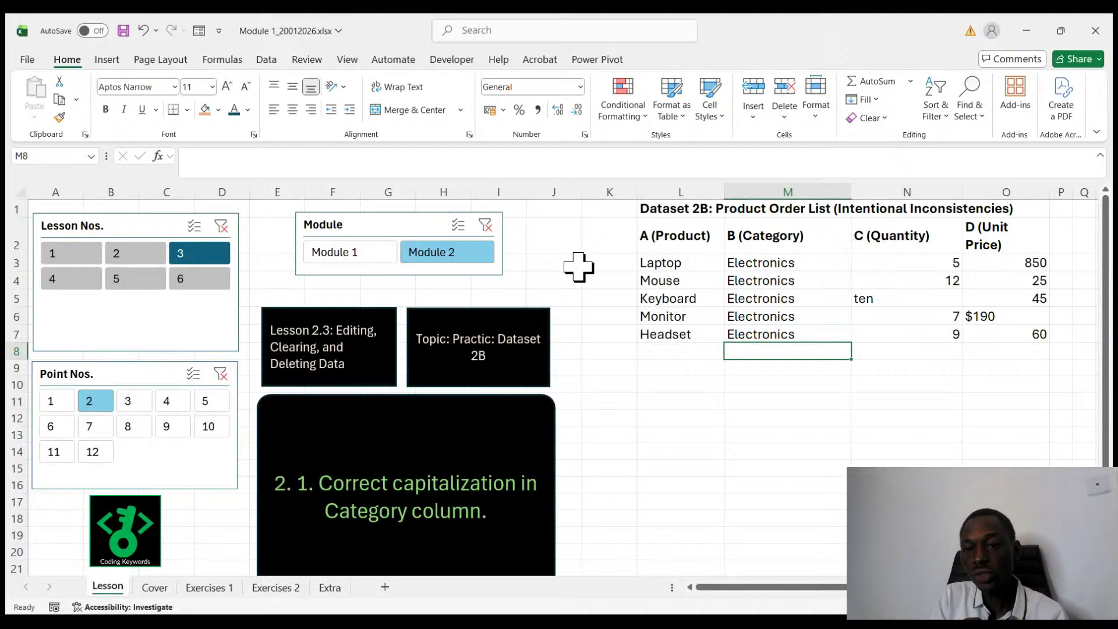
pyautogui.click(841, 452)
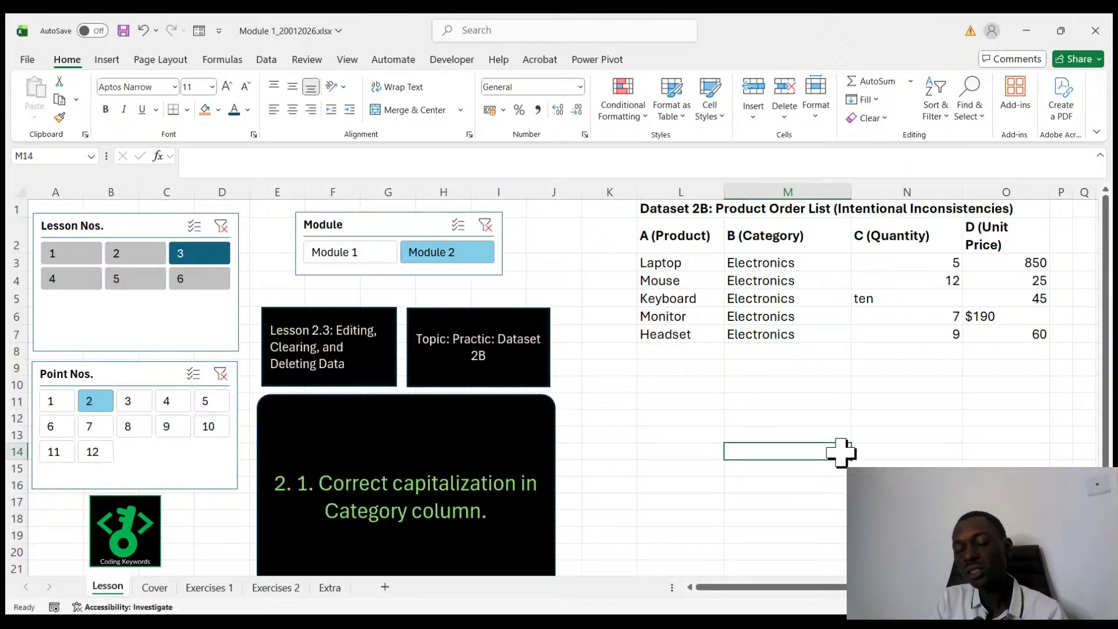
# - Open the Headset row's Category cell M7 for in-cell editing, leave it, and reselect the cell to view its content
pyautogui.doubleClick(781, 332)
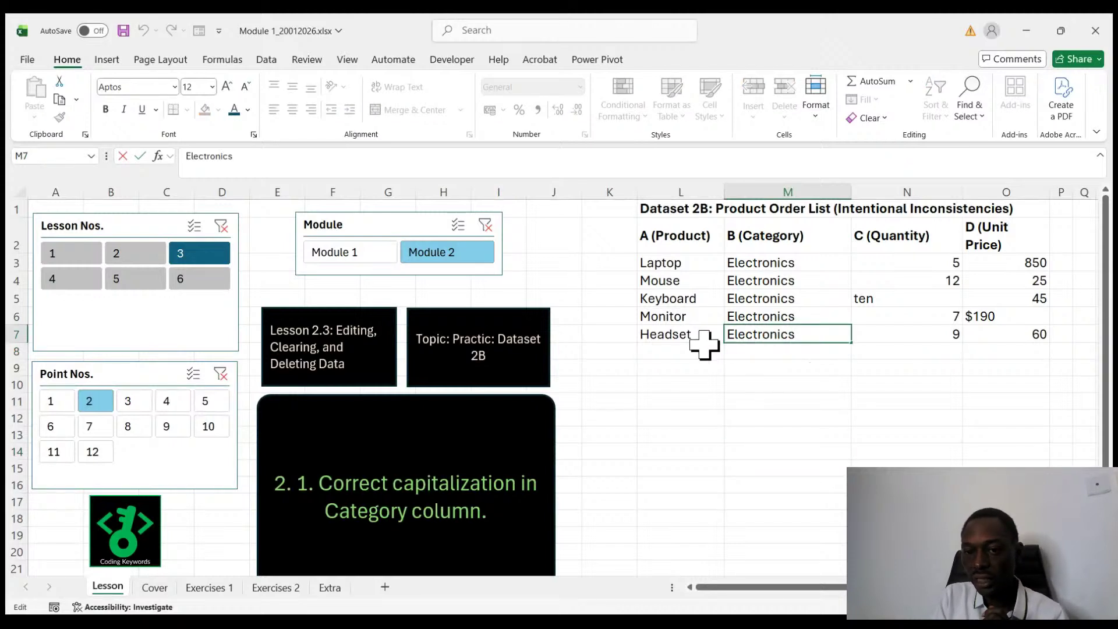
pyautogui.click(780, 366)
pyautogui.click(786, 334)
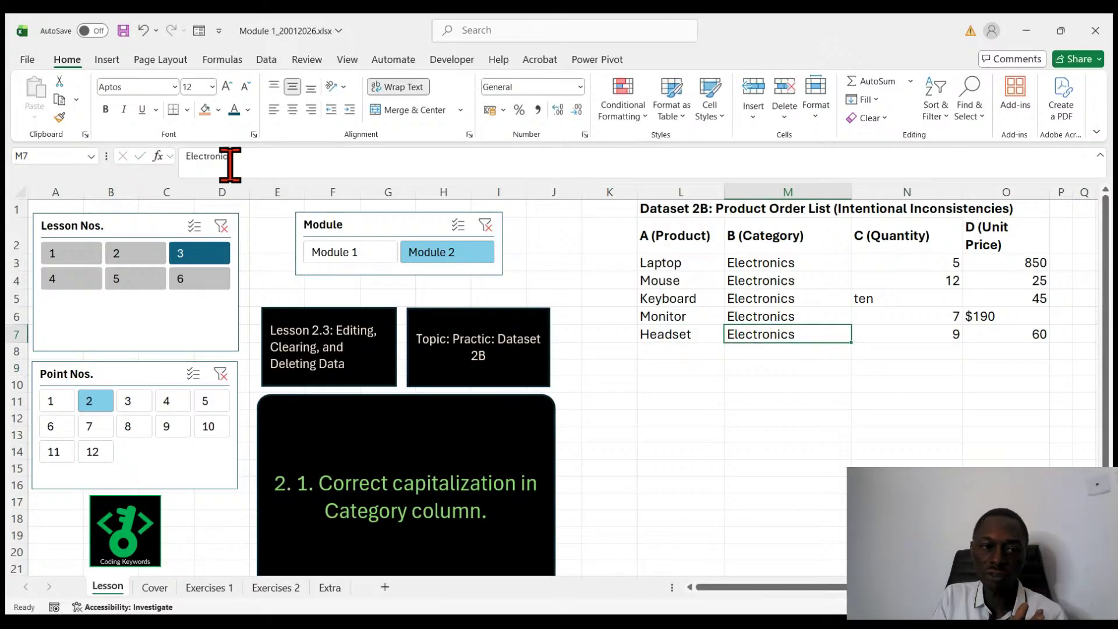
pyautogui.click(779, 450)
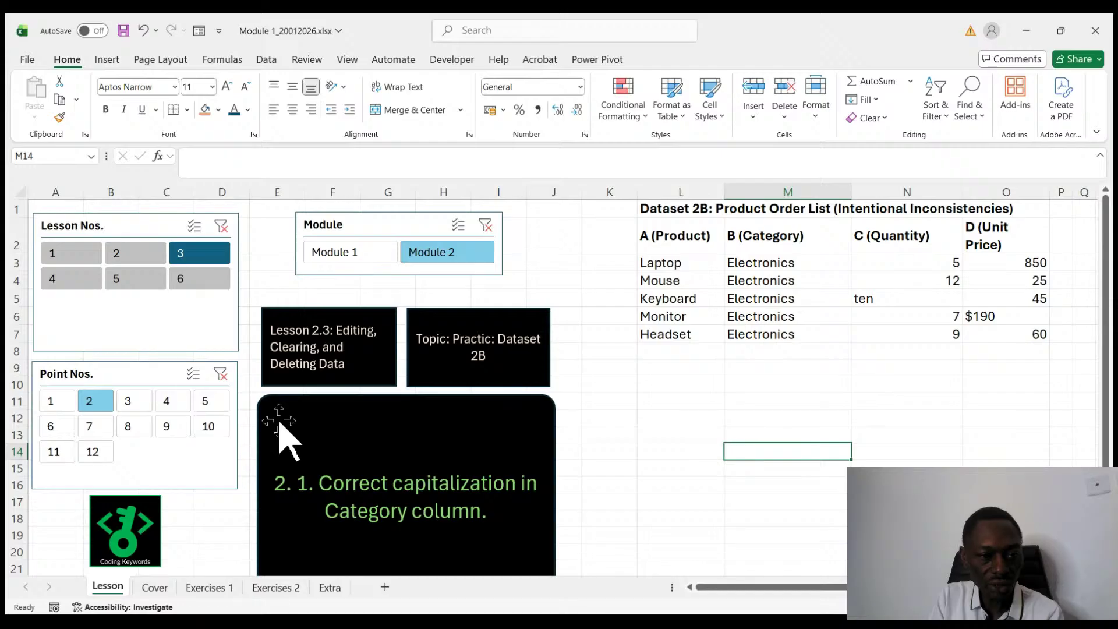
# - Display practice point 3 for Dataset 2B, on replacing the text "ten" with the correct numeric value
pyautogui.click(138, 402)
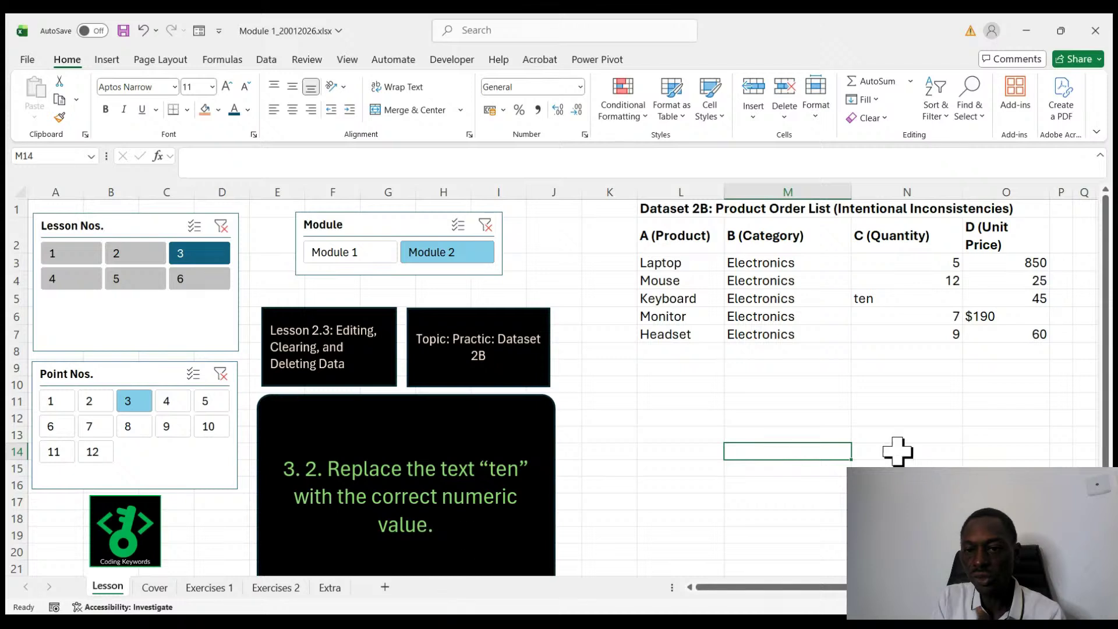
pyautogui.click(786, 444)
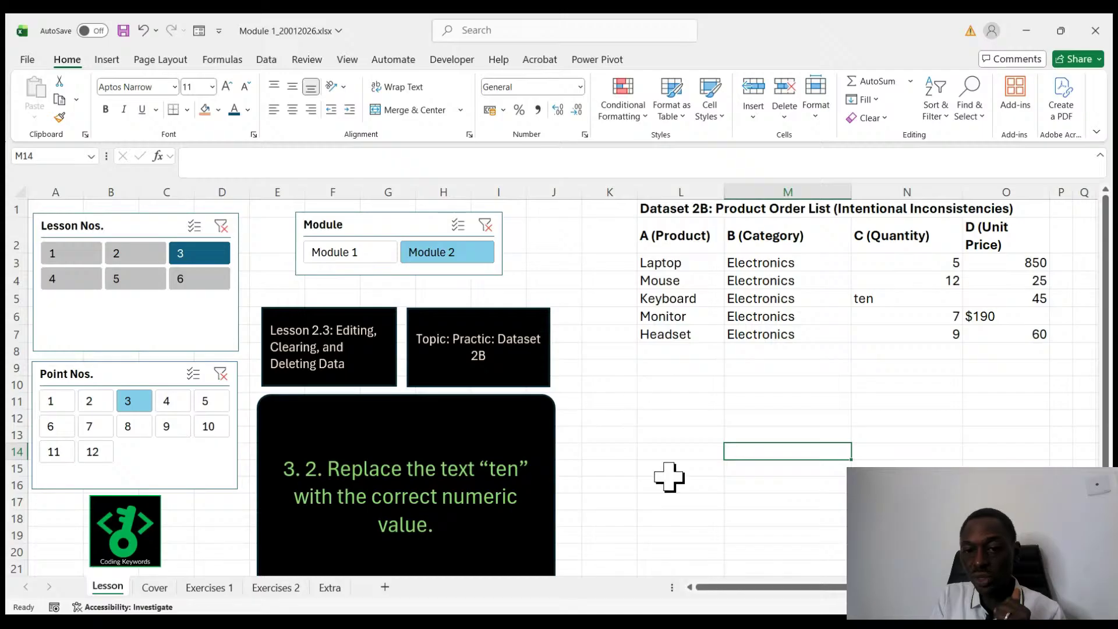
pyautogui.click(678, 440)
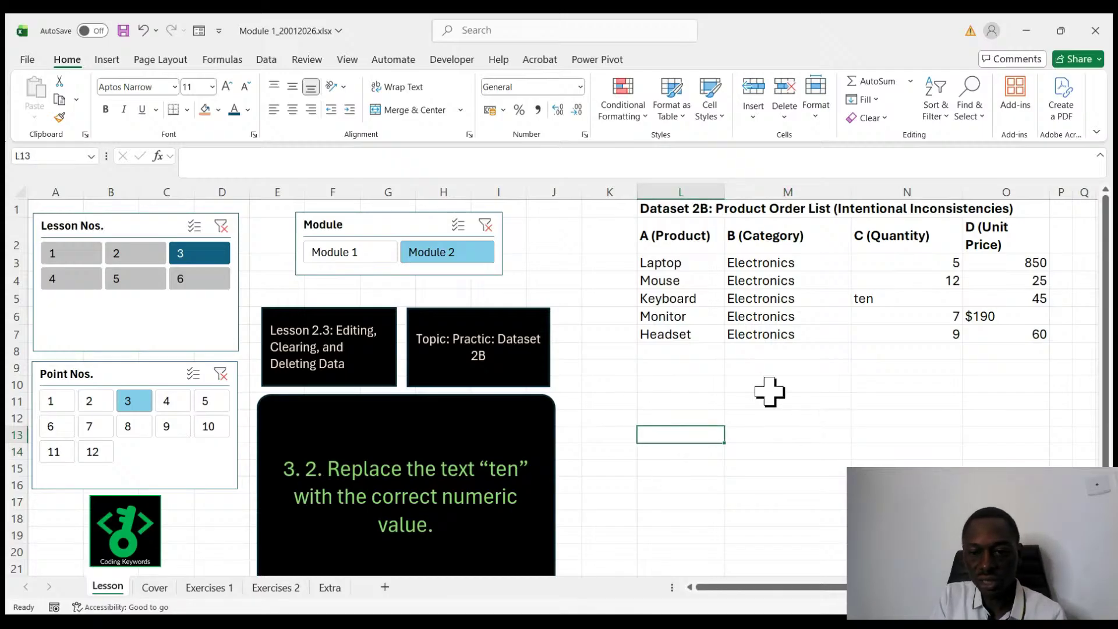
pyautogui.click(706, 406)
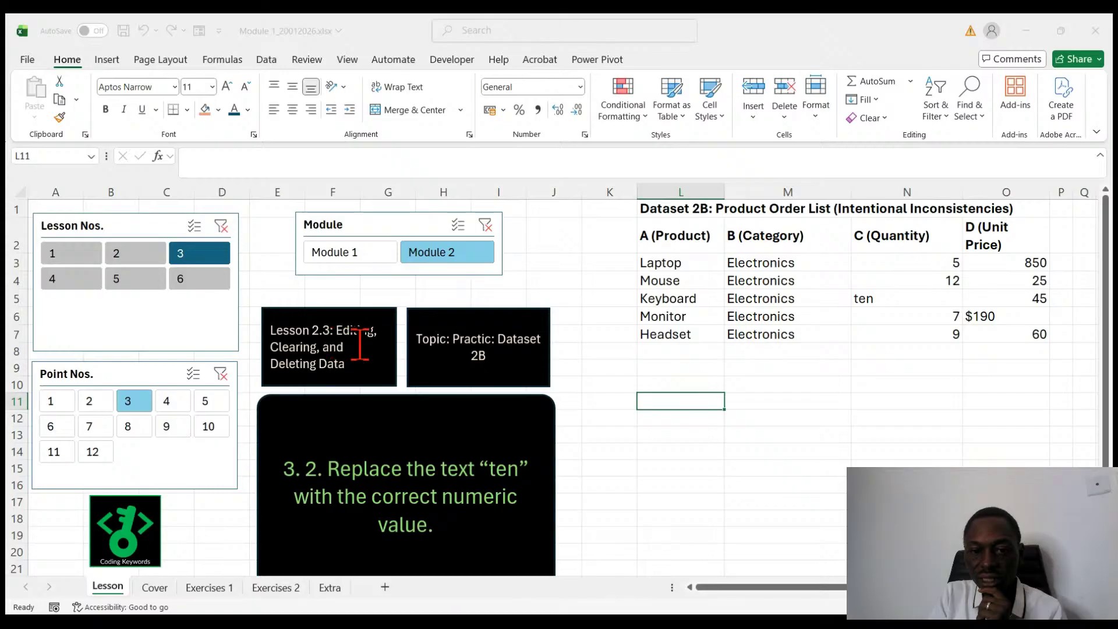
# - Replace the text in the Keyboard row's Quantity cell N5 with the number 10
pyautogui.click(520, 455)
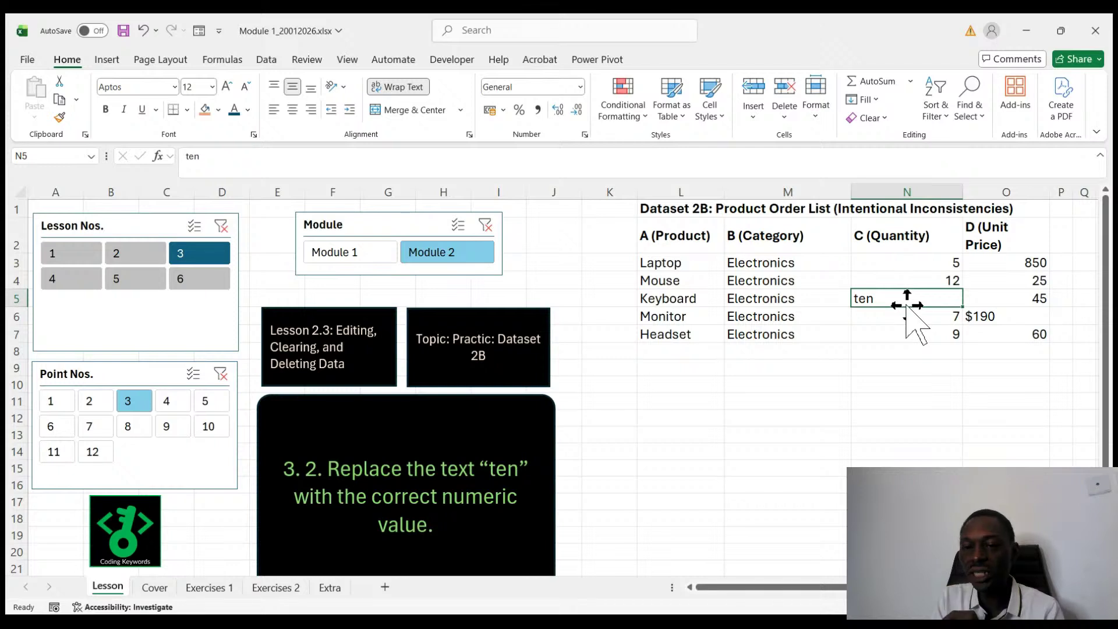
pyautogui.doubleClick(893, 297)
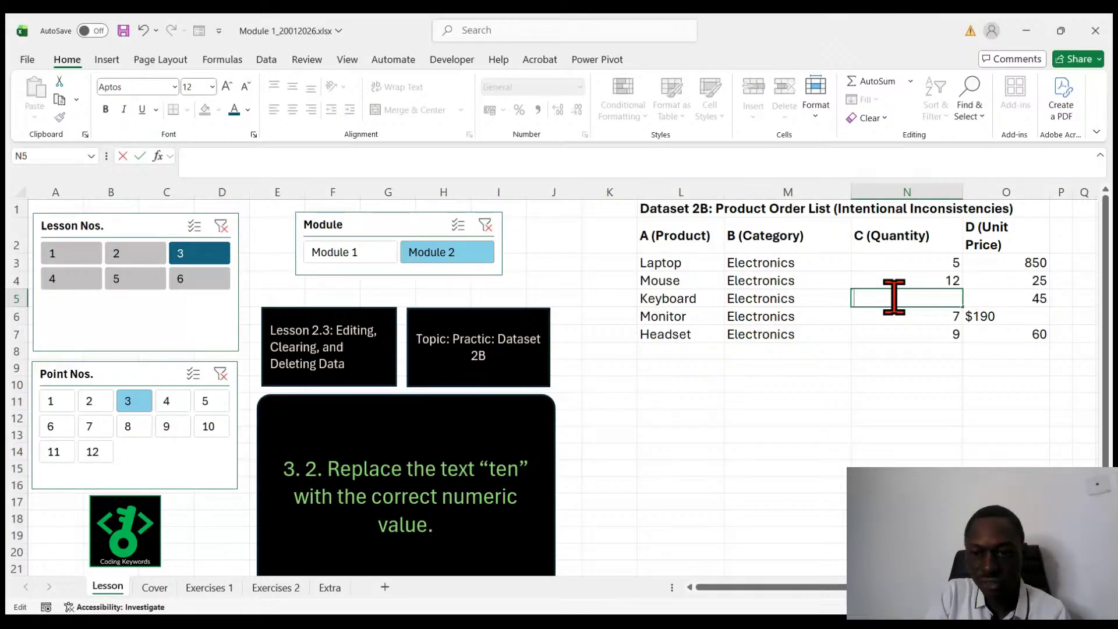
pyautogui.write('10')
pyautogui.press('Return')
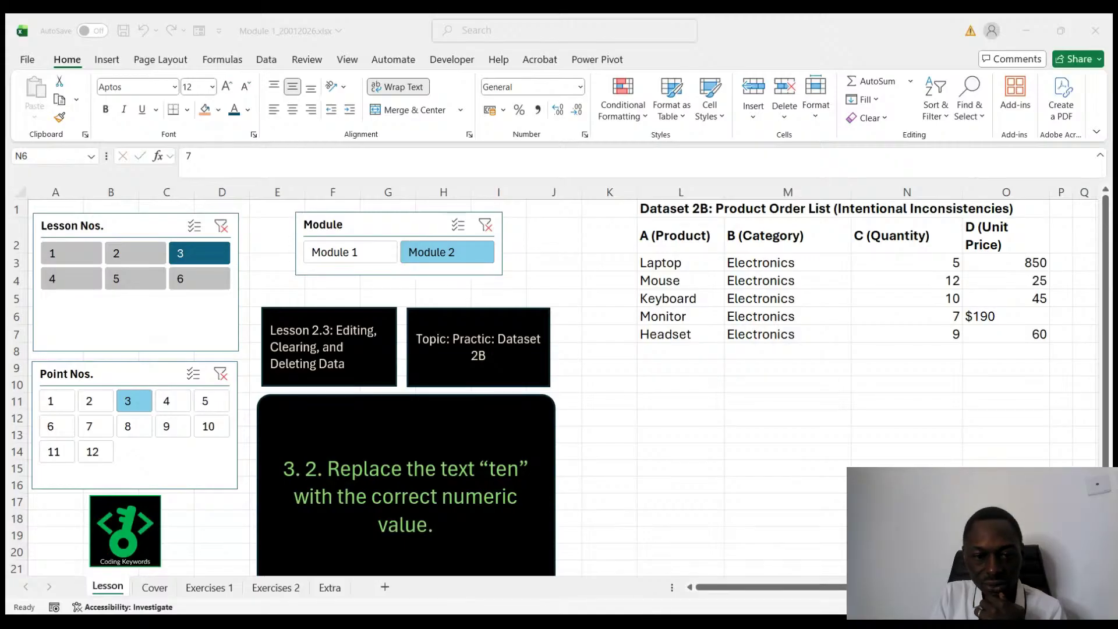
pyautogui.click(727, 455)
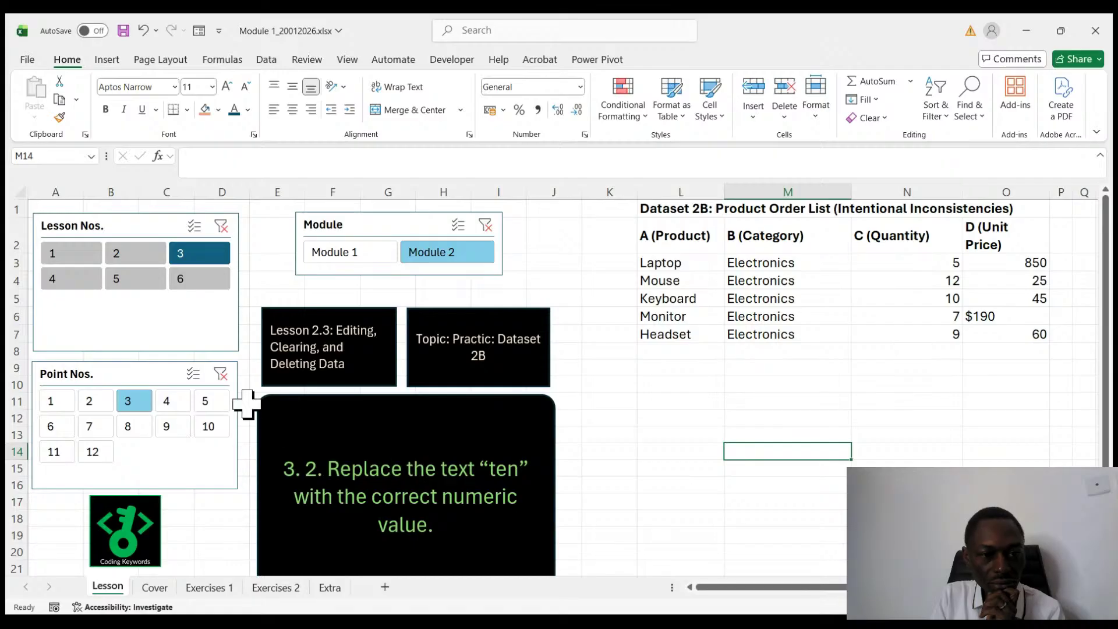
# - Display practice point 4 for Dataset 2B, on removing the currency symbol from Unit Price
pyautogui.click(170, 406)
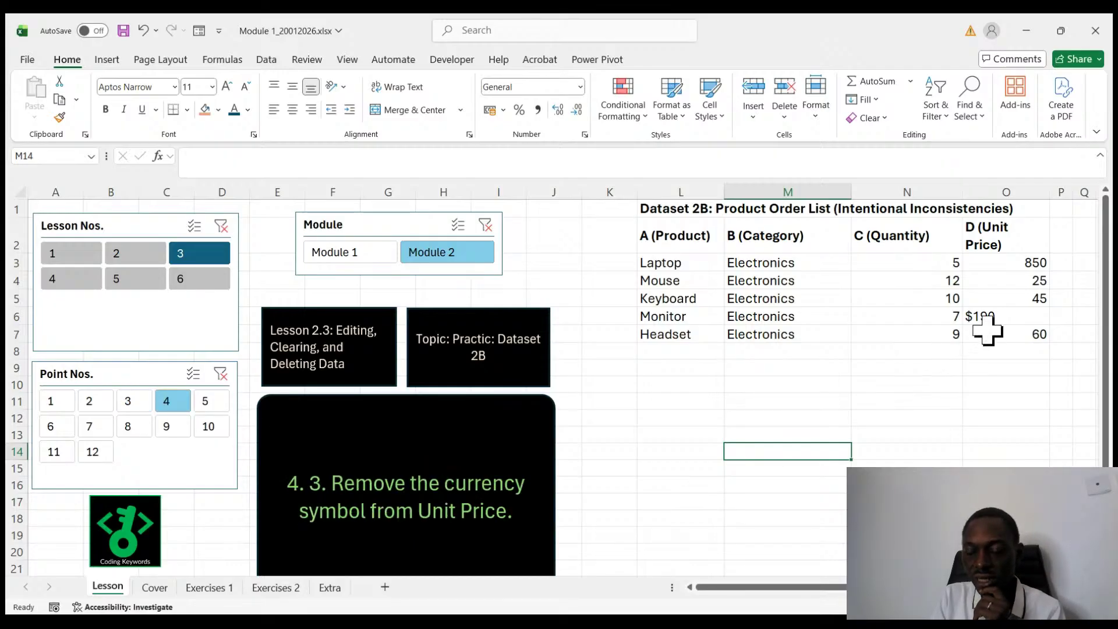
pyautogui.click(988, 368)
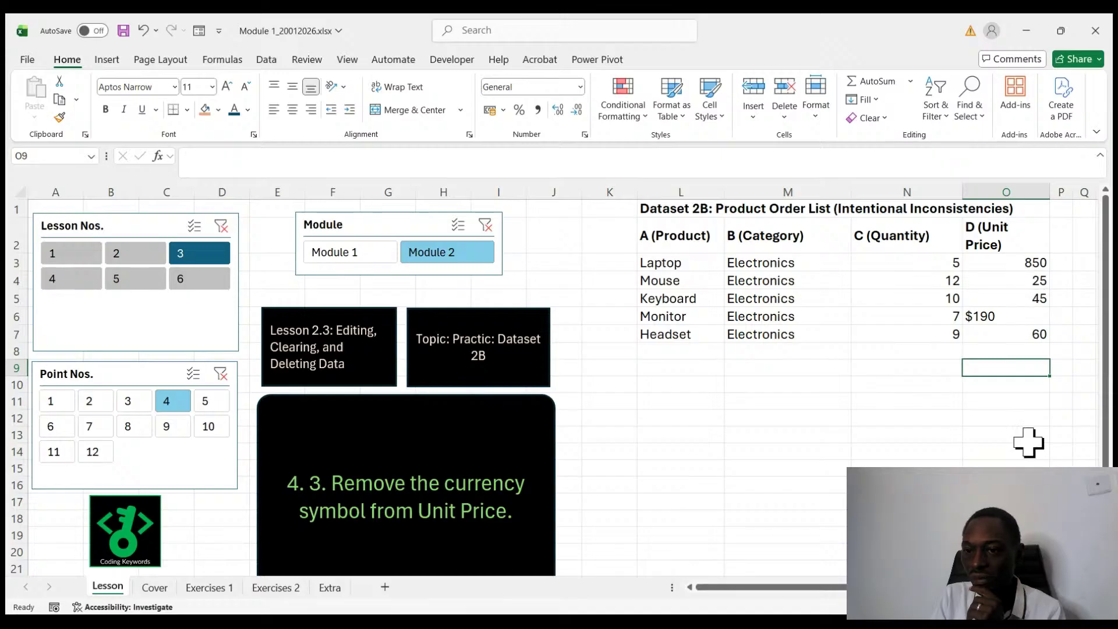
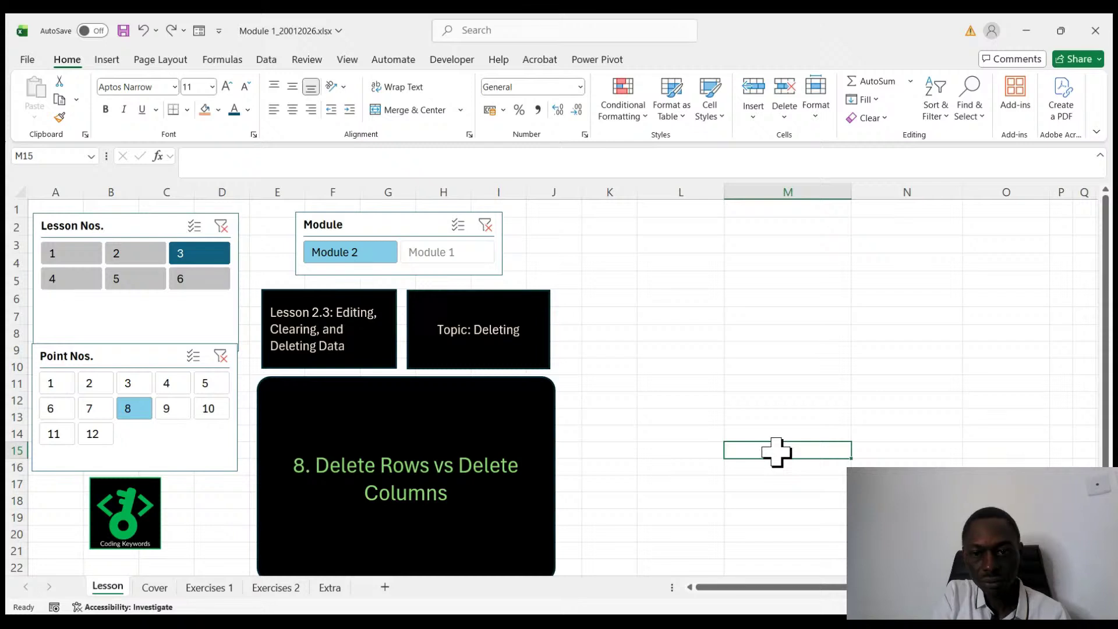
# - Undo back to point 6 on Clear Contents and restore the Dataset 2B table in L1:O7
pyautogui.hotkey('ctrl', 'z')
pyautogui.hotkey('ctrl', 'z')
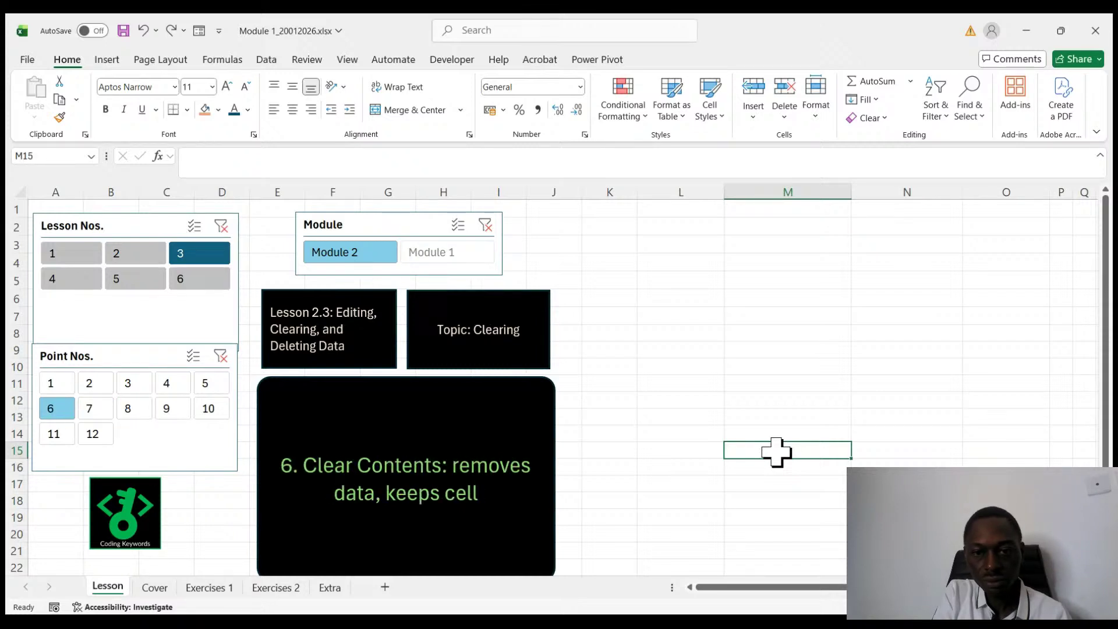
pyautogui.hotkey('ctrl', 'z')
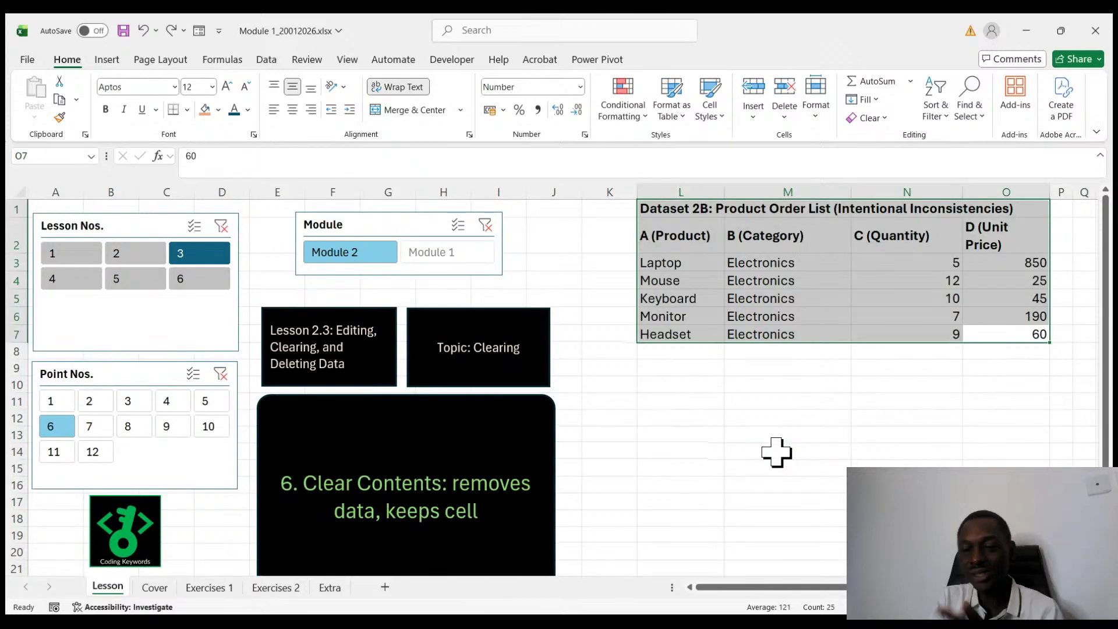
pyautogui.click(819, 455)
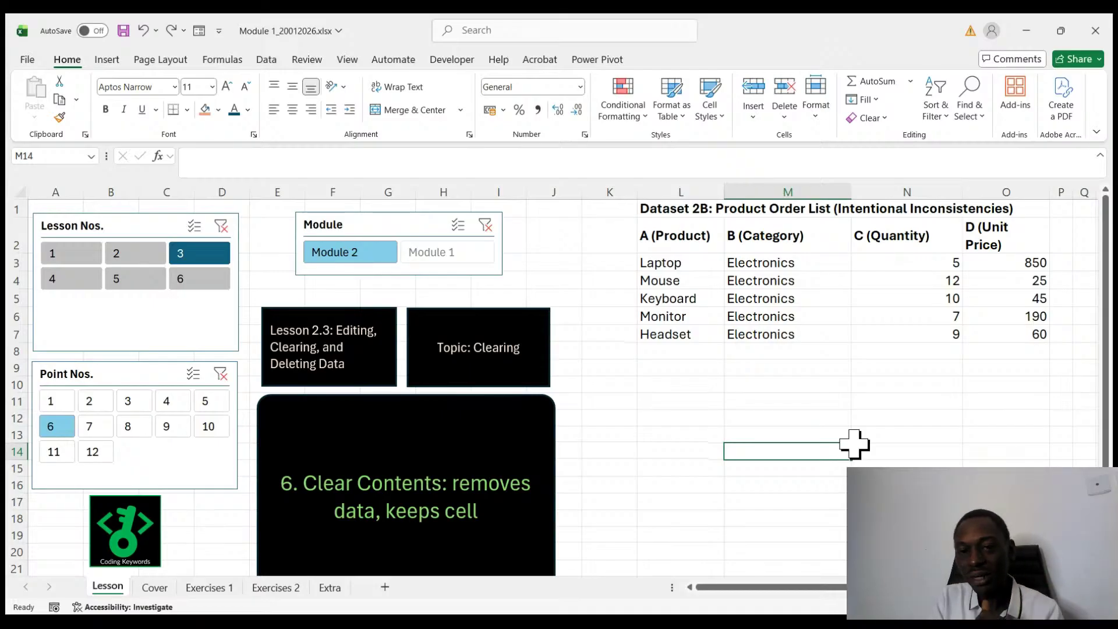
# - Point out the Dataset 2B table in L1:O7 and its Monitor cell L6 as examples for the Clear Contents point
pyautogui.moveTo(645, 211); pyautogui.dragTo(1006, 331)
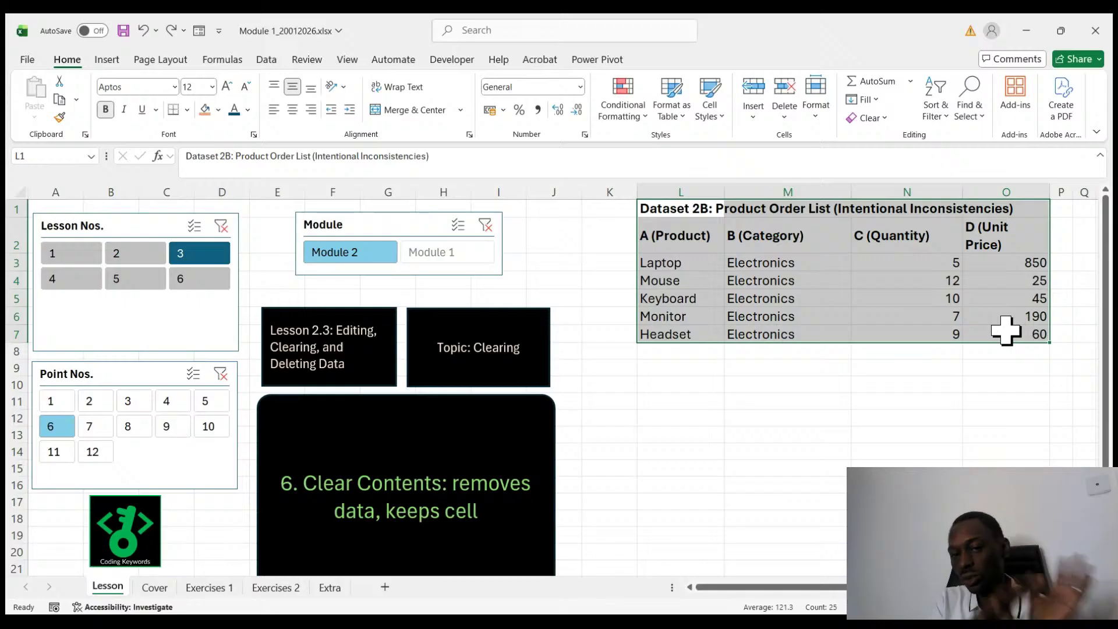
pyautogui.click(934, 485)
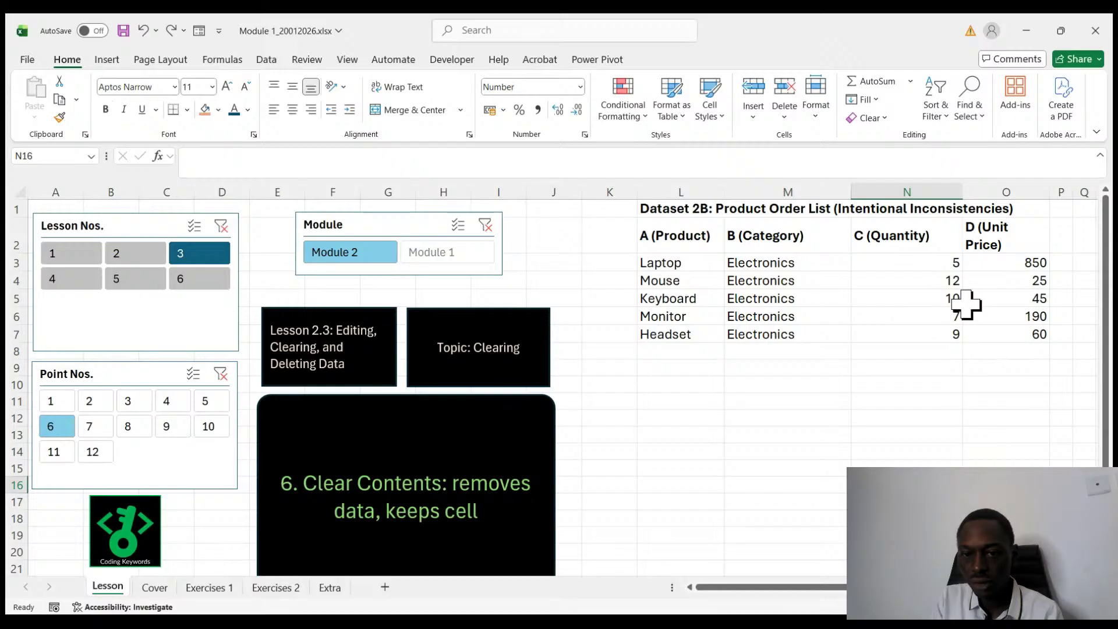
pyautogui.click(677, 315)
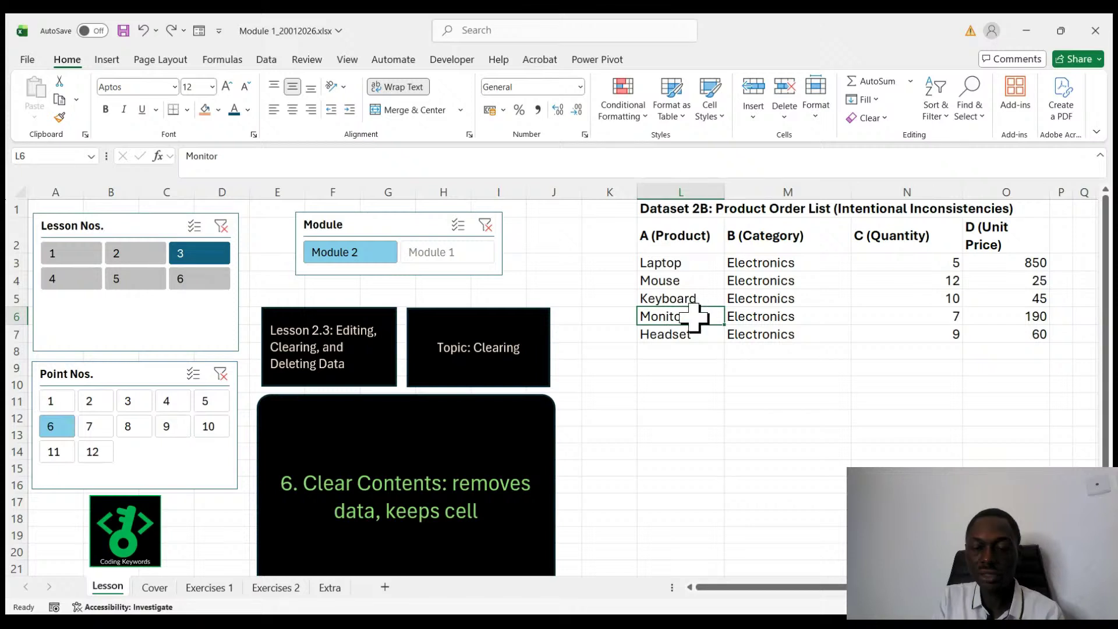
pyautogui.click(674, 384)
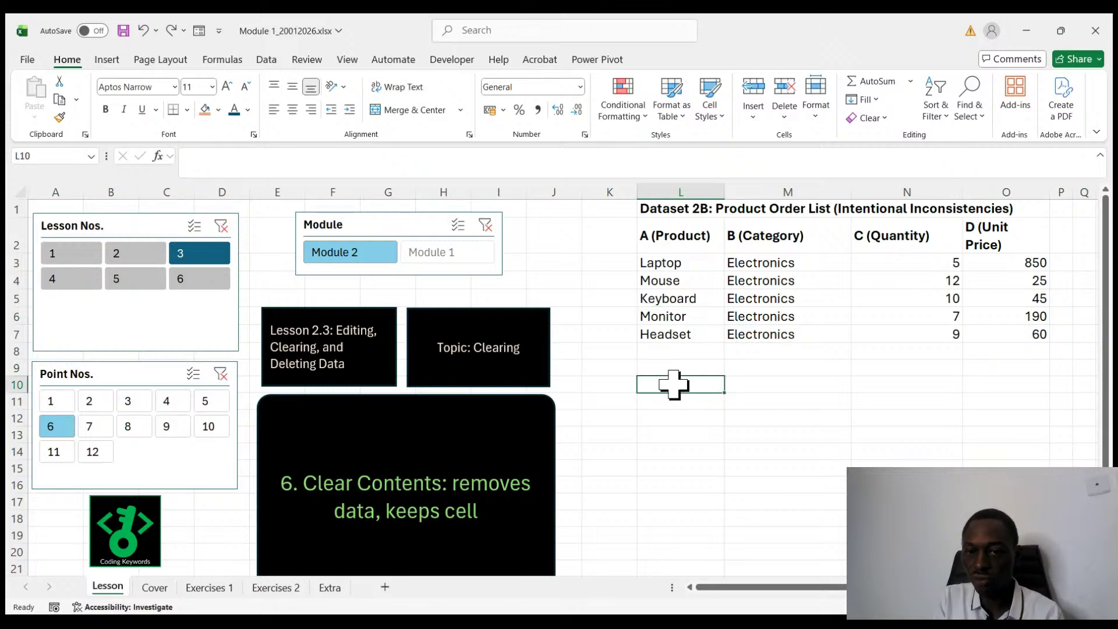
pyautogui.doubleClick(686, 315)
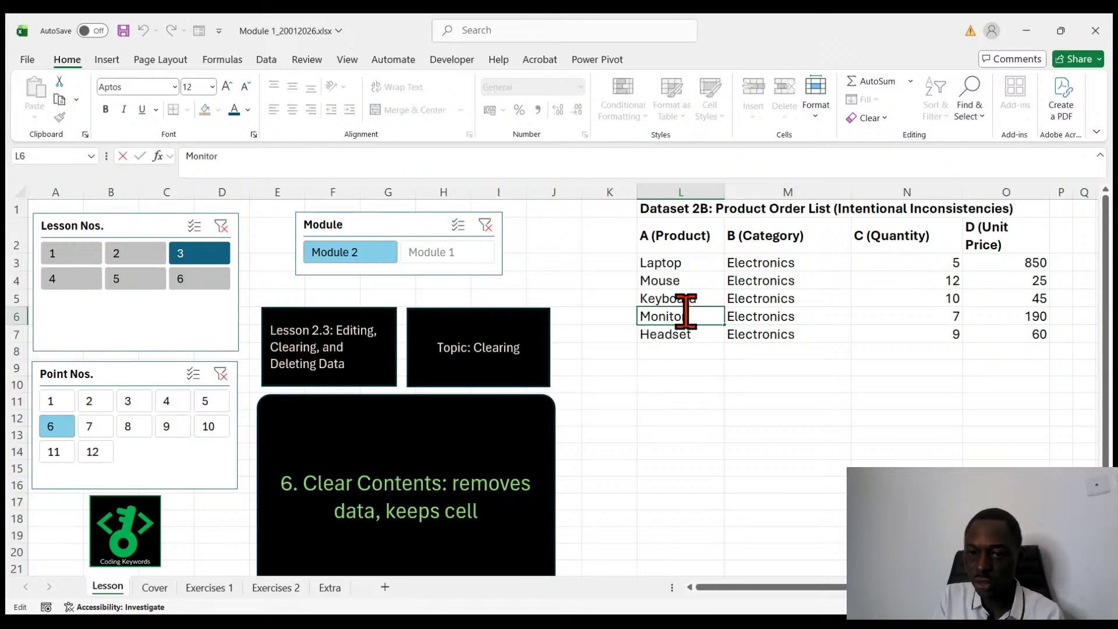
pyautogui.click(683, 381)
# - Demonstrate clearing the contents of the Monitor cell L6 in Dataset 2B, and undo the clearing
pyautogui.click(682, 316)
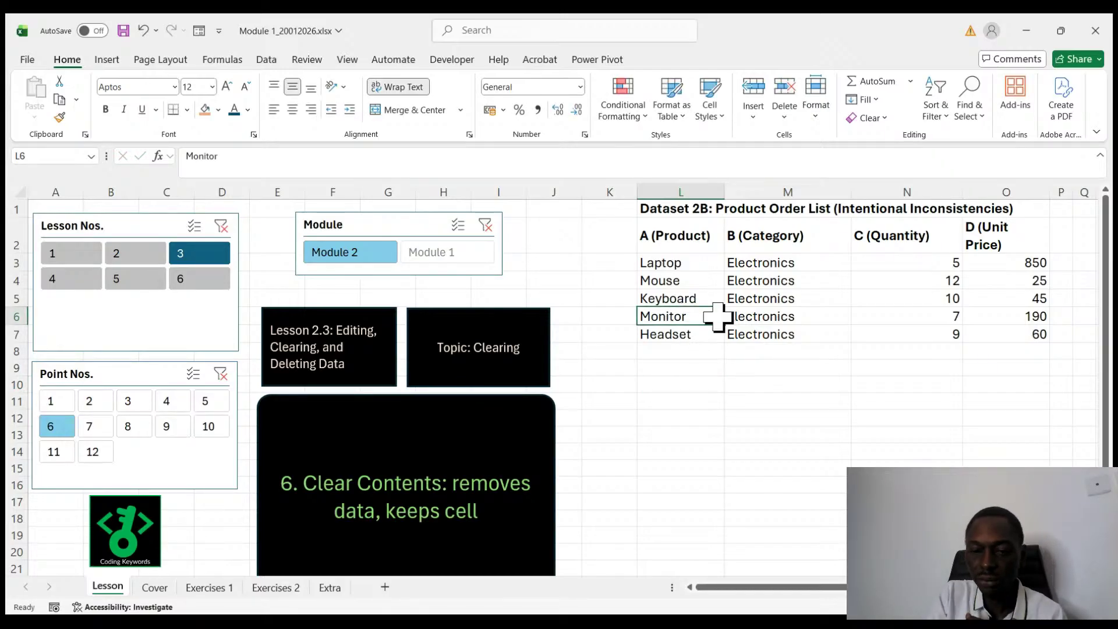
pyautogui.press('Delete')
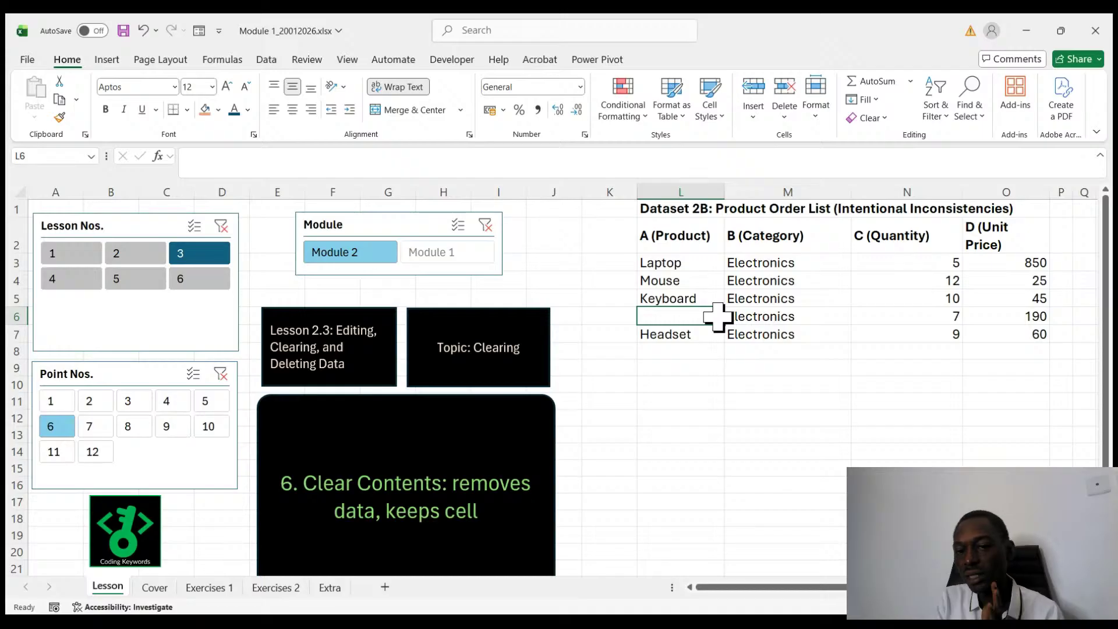
pyautogui.click(710, 403)
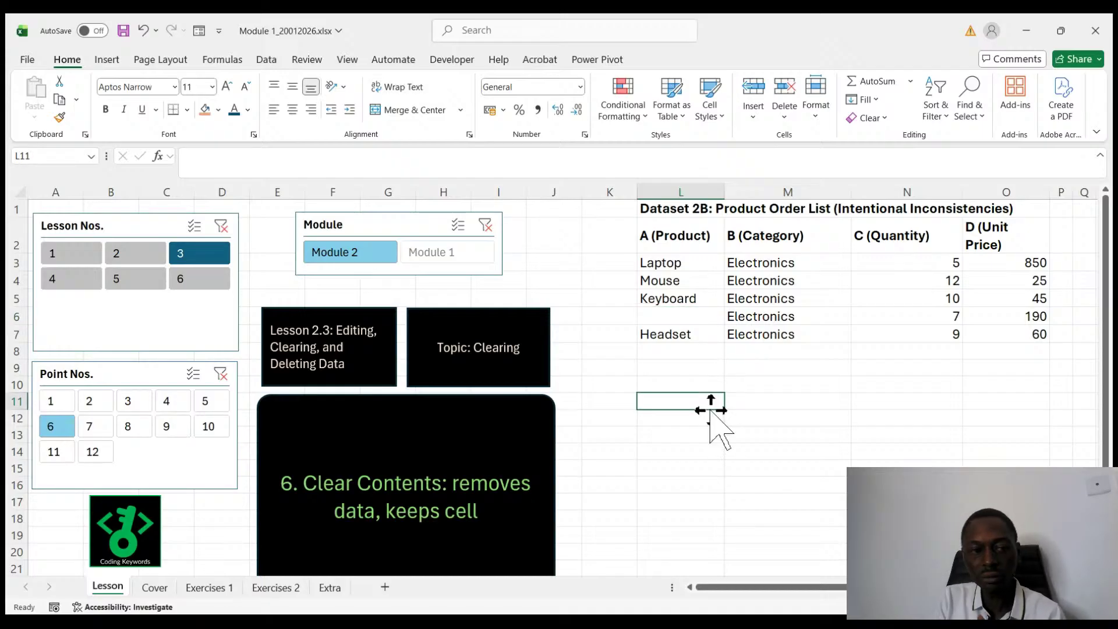
pyautogui.click(692, 315)
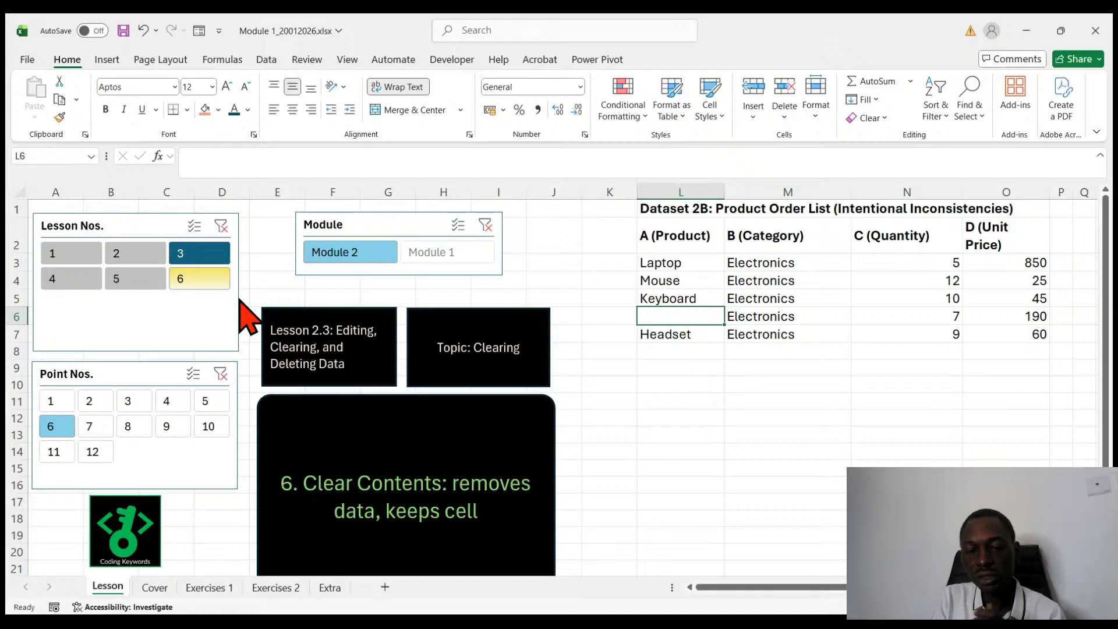
pyautogui.click(690, 422)
pyautogui.hotkey('ctrl', 'z')
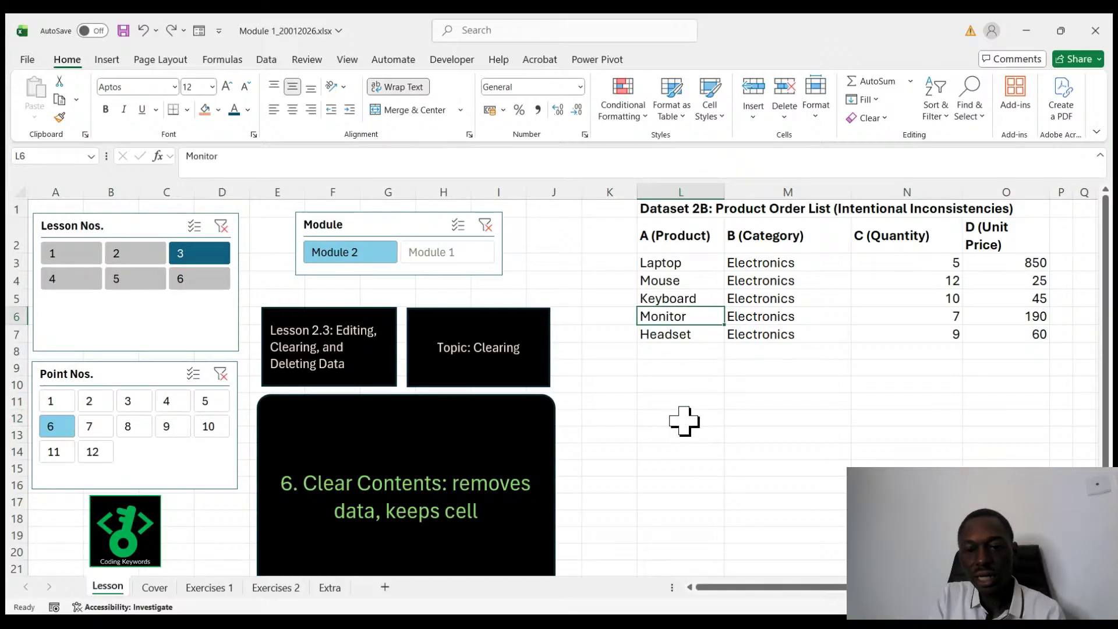
# - Demonstrate deleting the Monitor cell L6 with the cells below shifting up, and undo the deletion
pyautogui.click(690, 352)
pyautogui.click(682, 318)
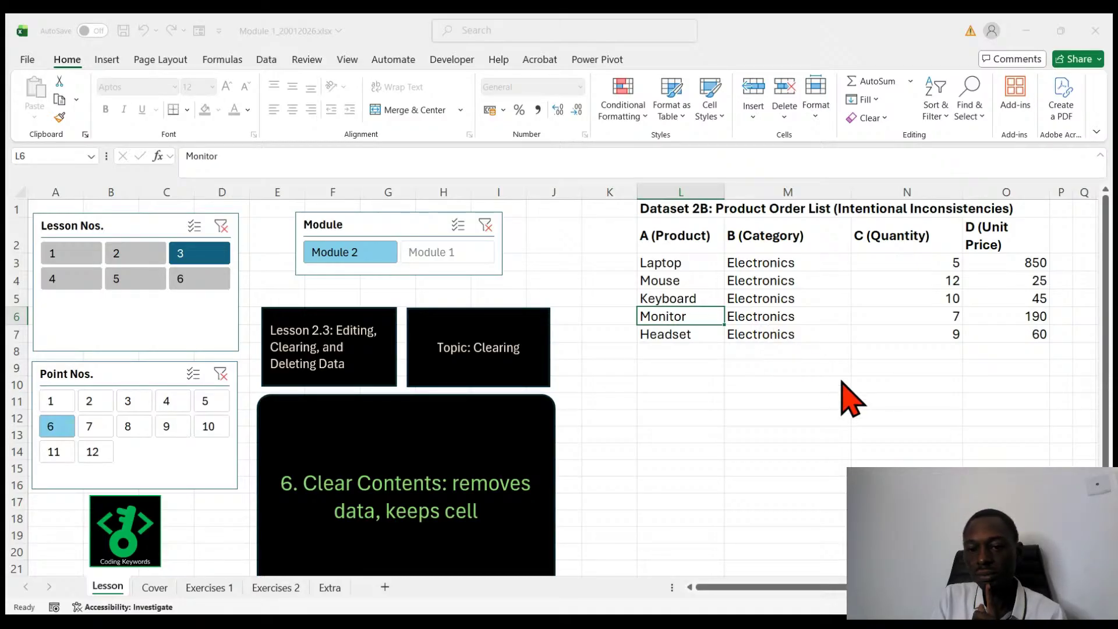
pyautogui.click(788, 379)
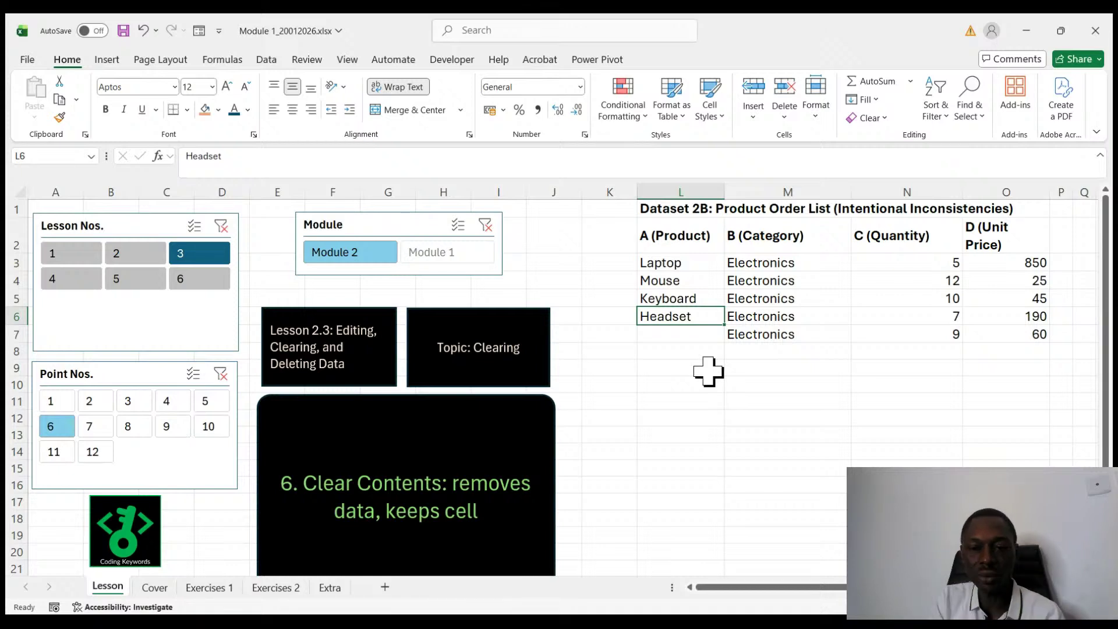
pyautogui.hotkey('ctrl', 'z')
pyautogui.hotkey('ctrl', 'z')
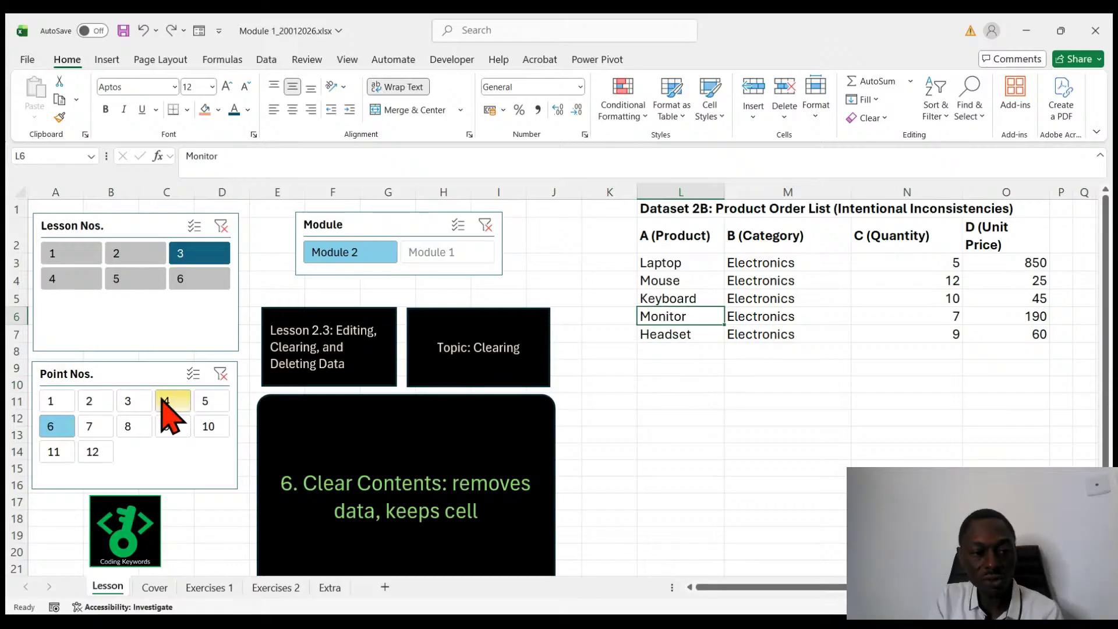
# - Advance the lesson through point 7 to point 8, Delete Rows vs Delete Columns
pyautogui.click(89, 431)
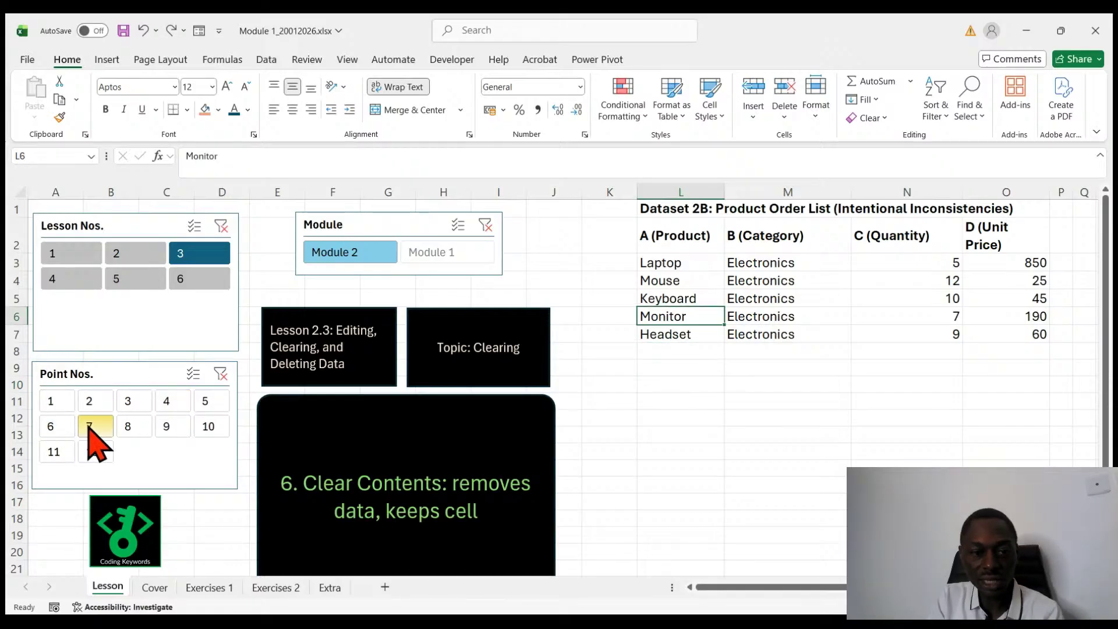
pyautogui.click(136, 421)
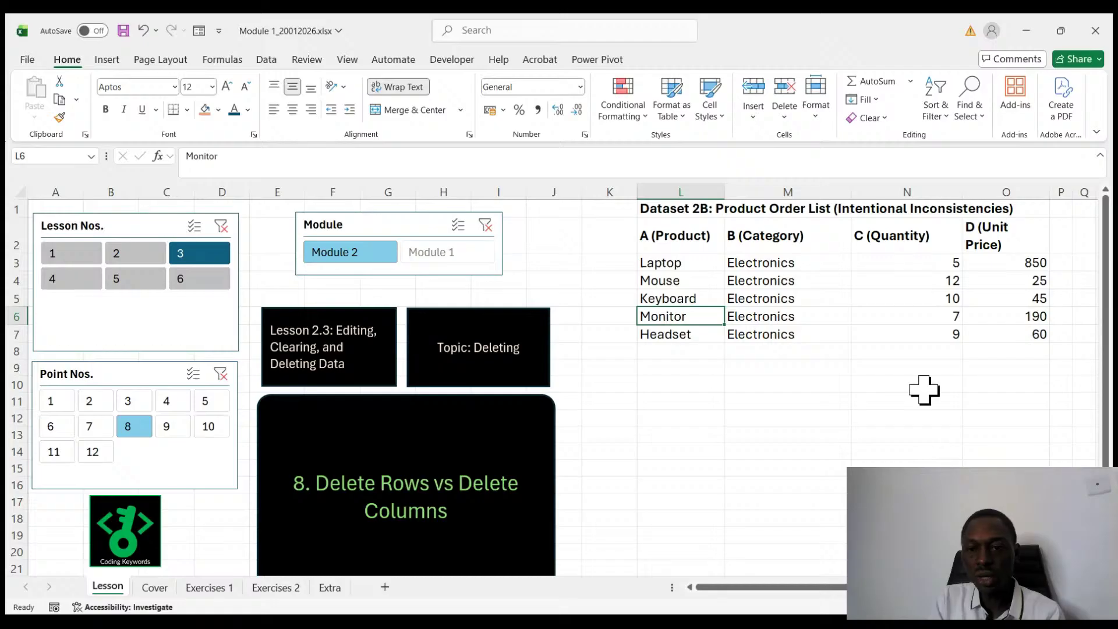
# - Demonstrate deleting the entire Category column M from the sheet, and undo the column deletion
pyautogui.click(782, 185)
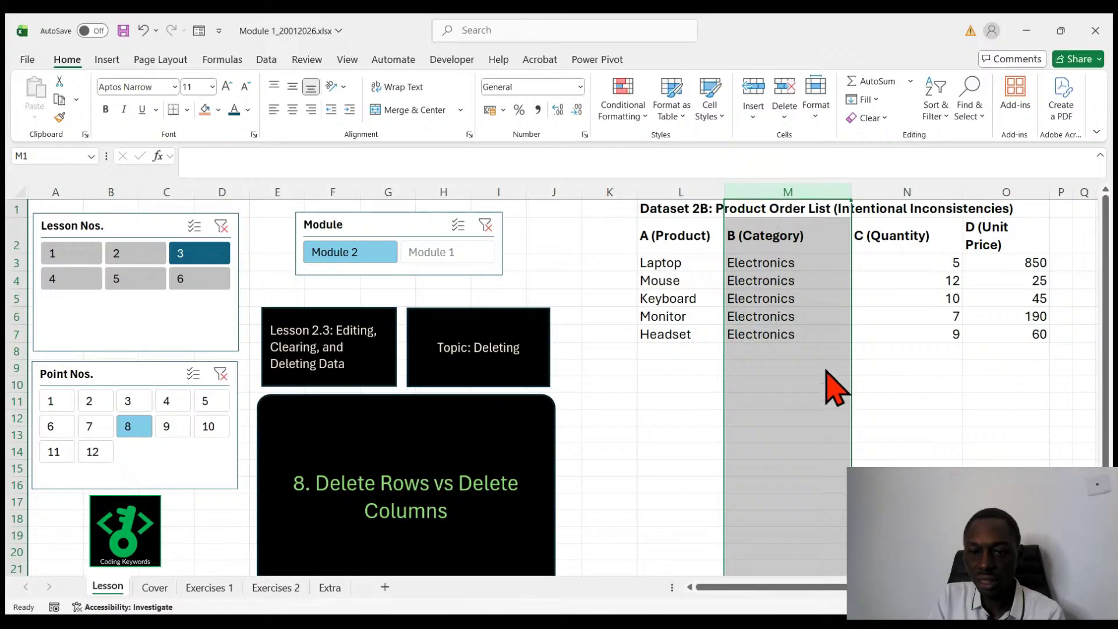
pyautogui.hotkey('ctrl', '-')
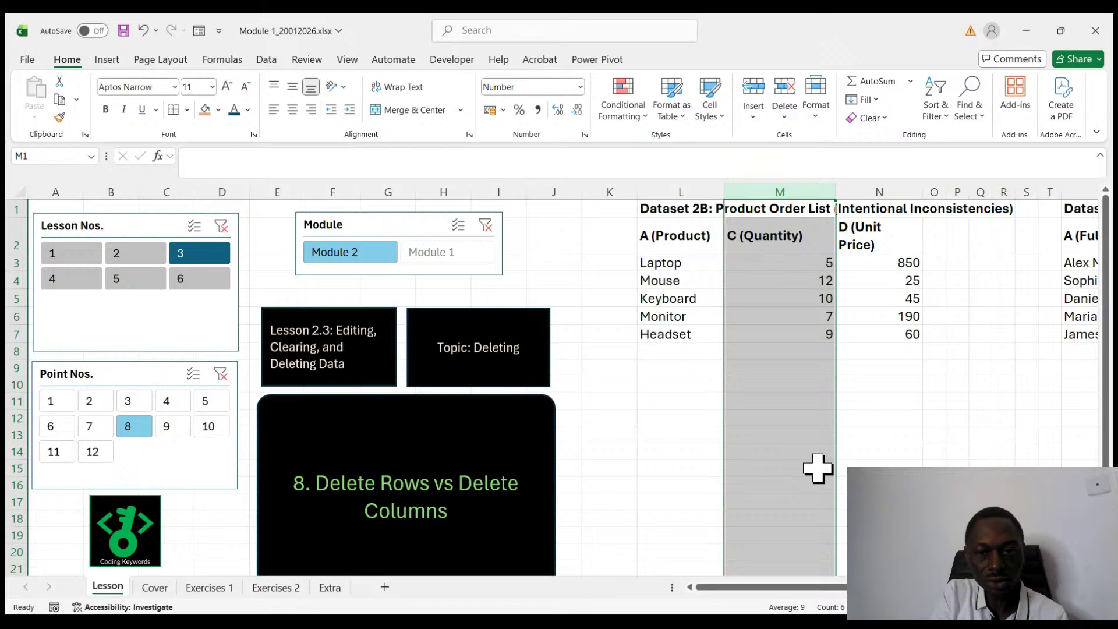
pyautogui.hotkey('ctrl', 'z')
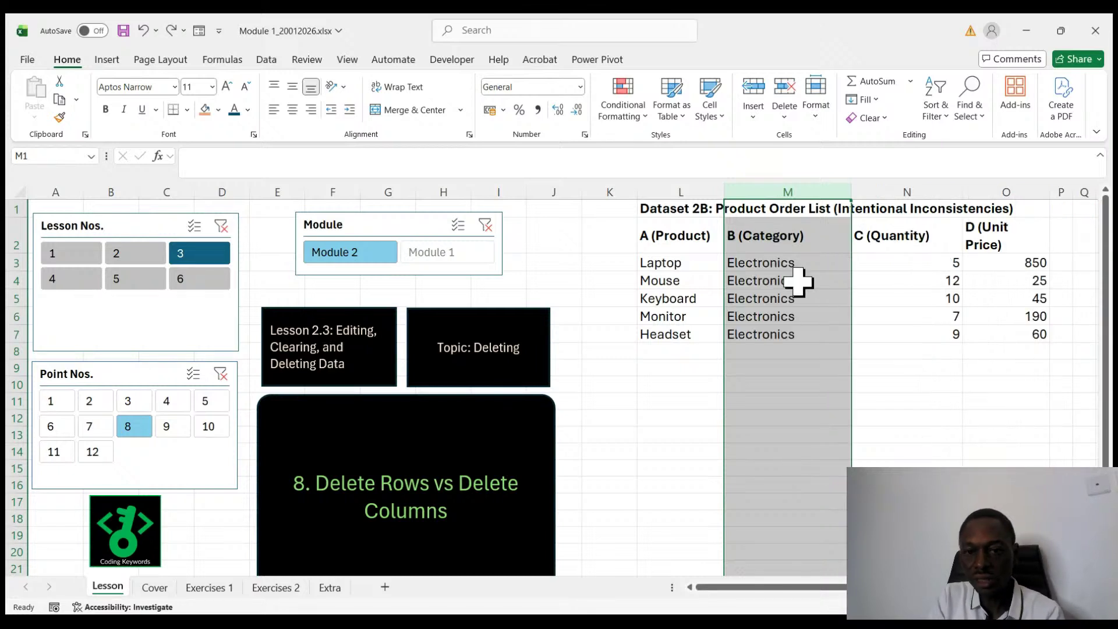
# - Demonstrate deleting the entire sheet row 3 that holds the Laptop record, and undo the row deletion
pyautogui.click(696, 265)
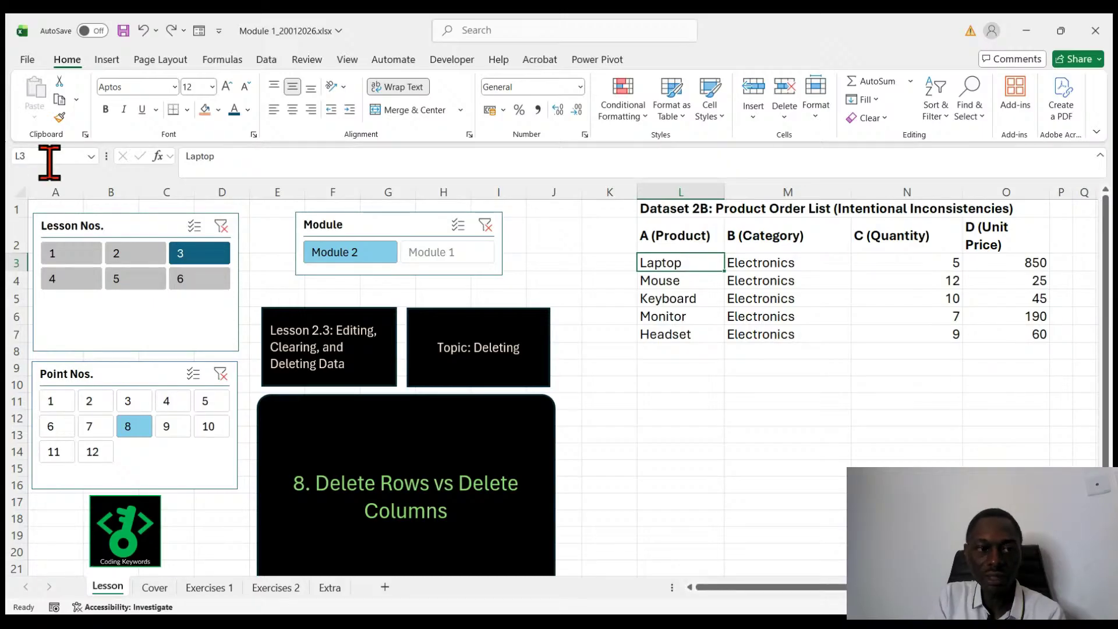
pyautogui.click(3, 263)
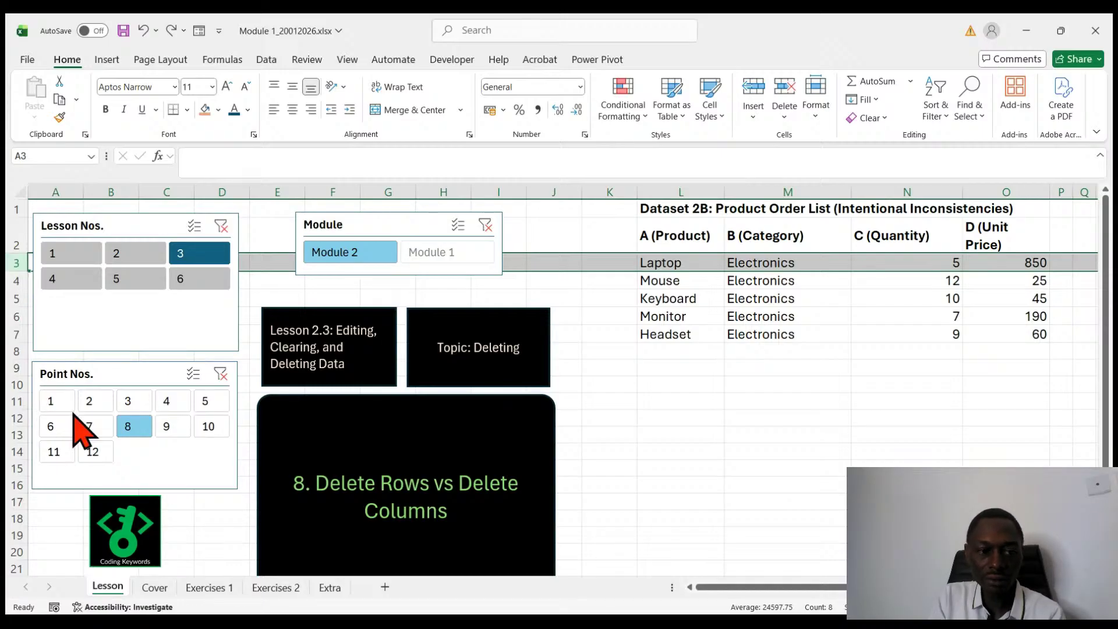
pyautogui.hotkey('ctrl', '-')
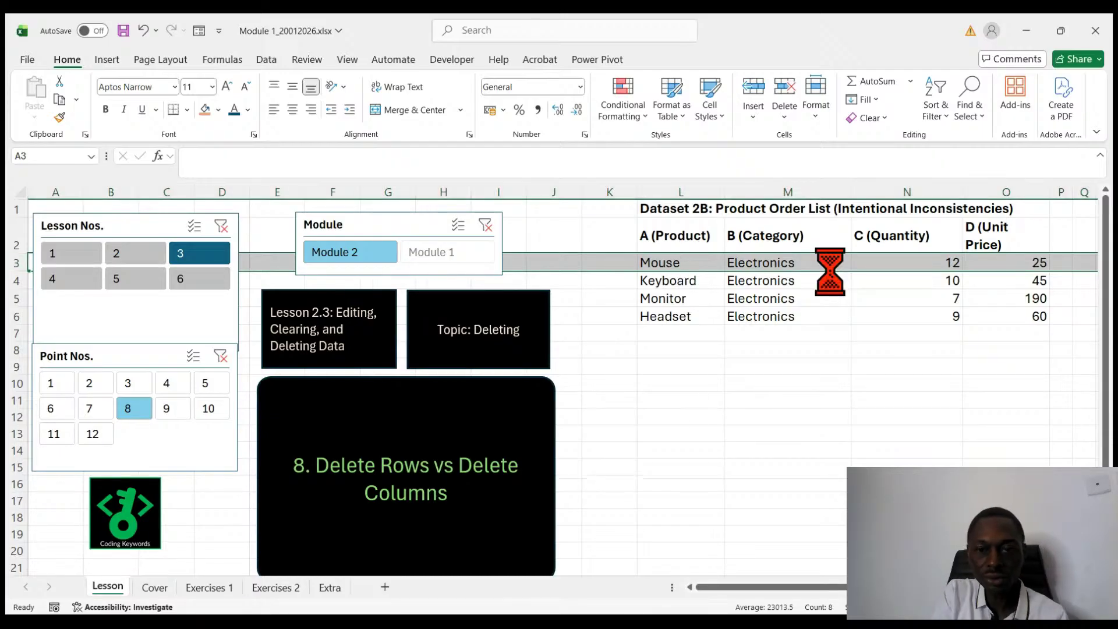
pyautogui.hotkey('ctrl', 'z')
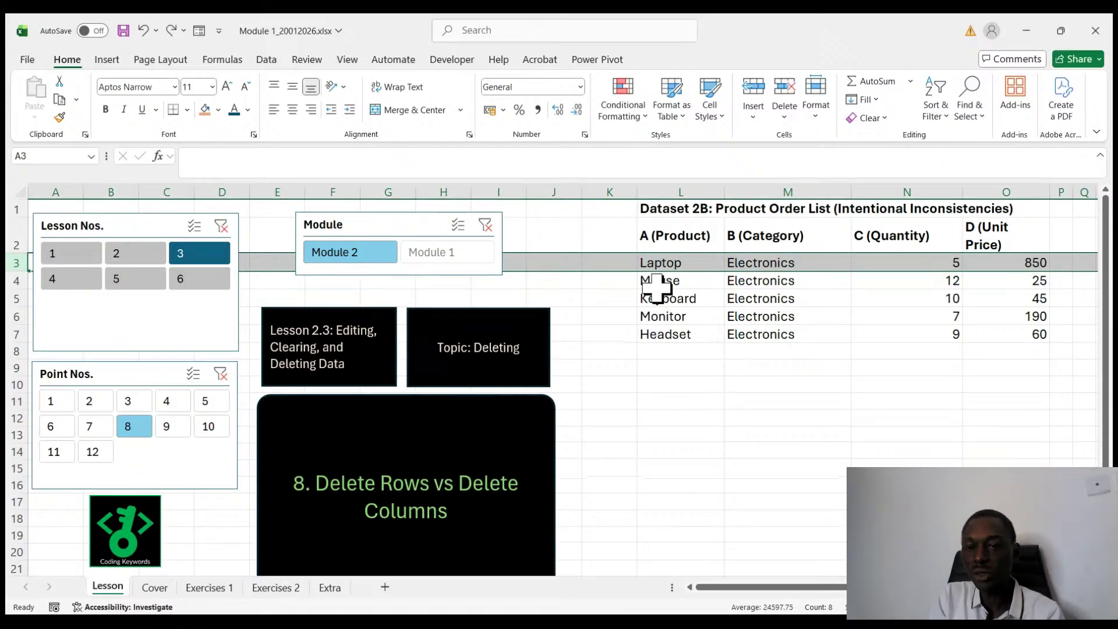
# - Show point 9 of lesson 3 and clear the content of salary cell Y3 in the Employee Directory
pyautogui.click(819, 515)
pyautogui.click(173, 430)
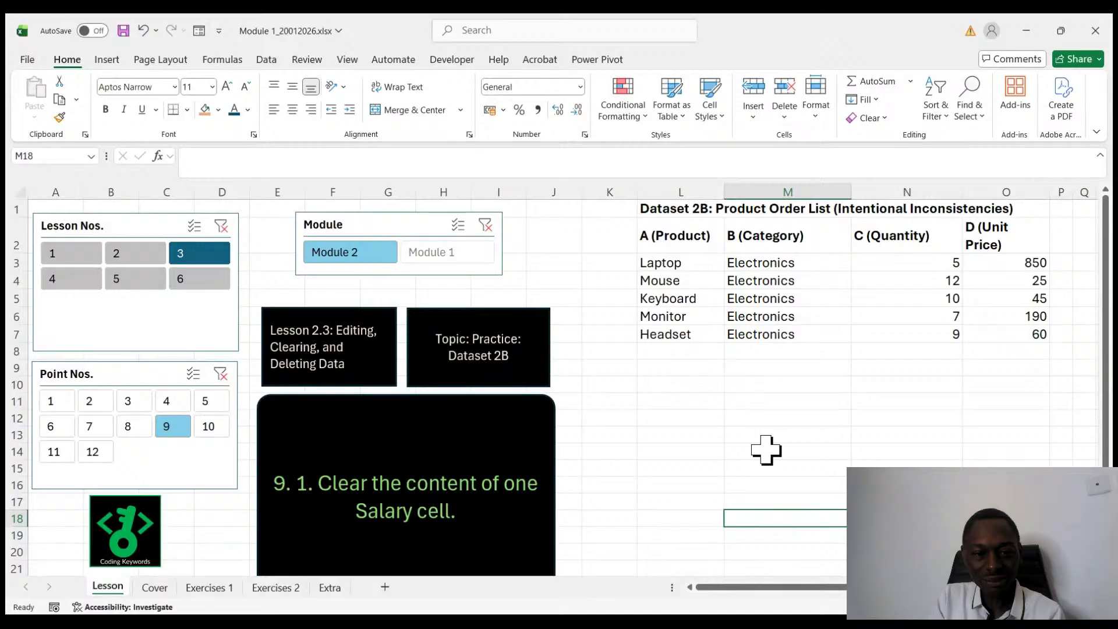
pyautogui.moveTo(757, 587); pyautogui.dragTo(906, 588)
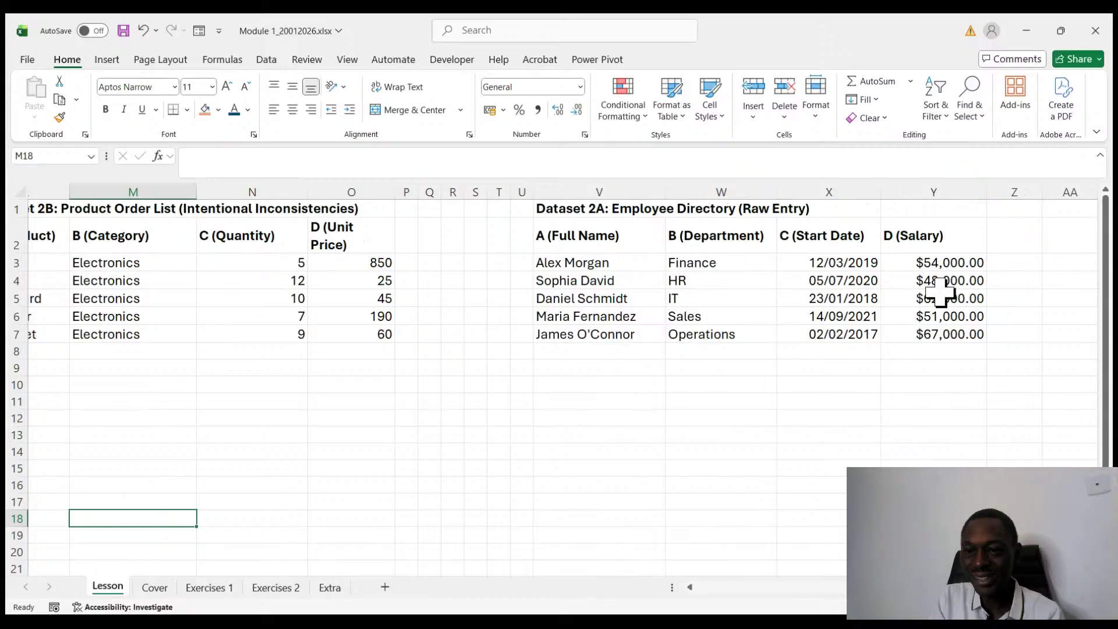
pyautogui.click(932, 262)
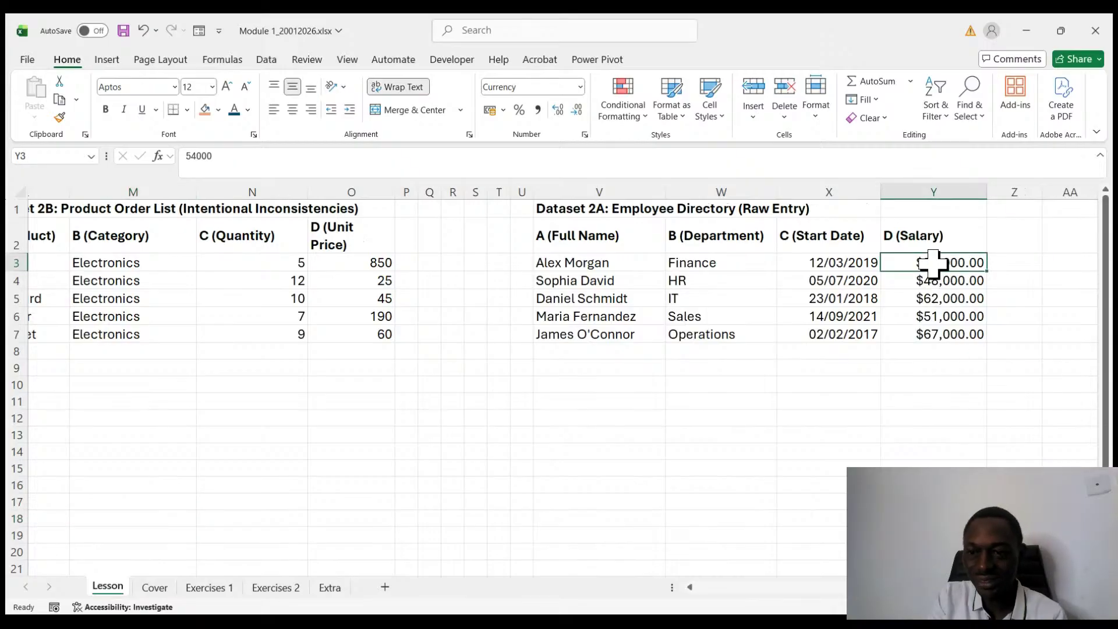
pyautogui.press('Delete')
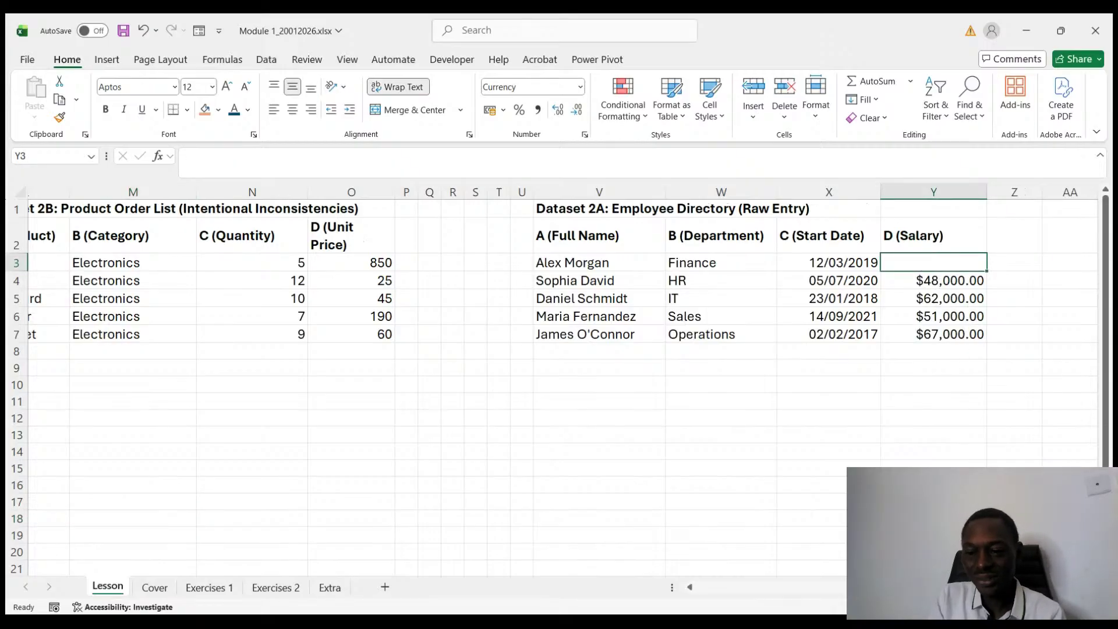
# - Clear the content of salary cell Y5 in the Employee Directory
pyautogui.hscroll(-10, 563, 387)
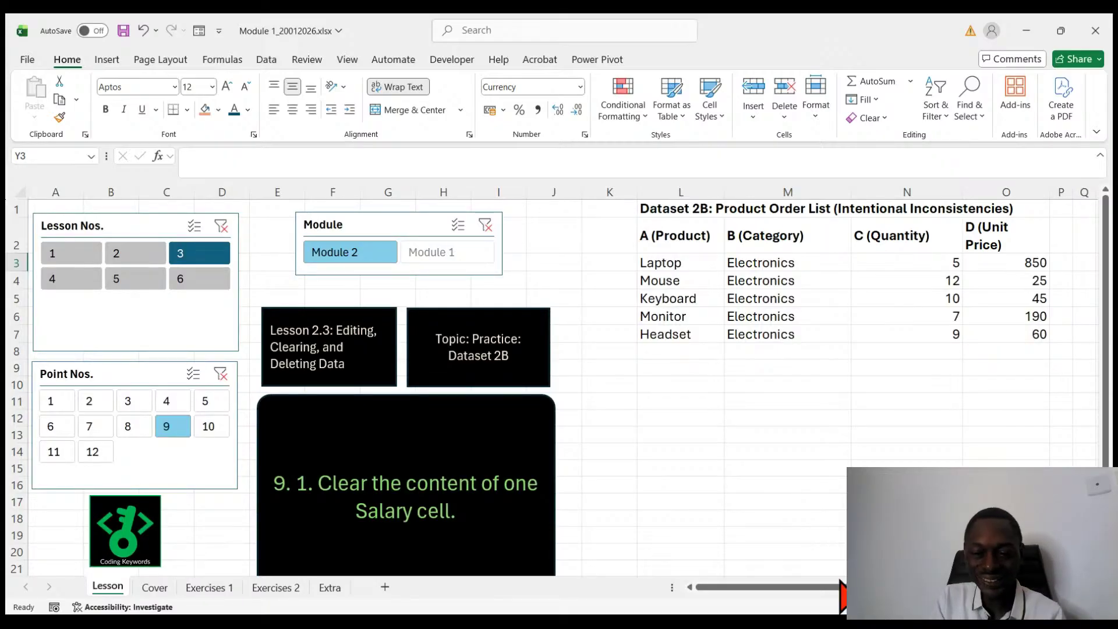
pyautogui.moveTo(839, 601); pyautogui.dragTo(917, 587)
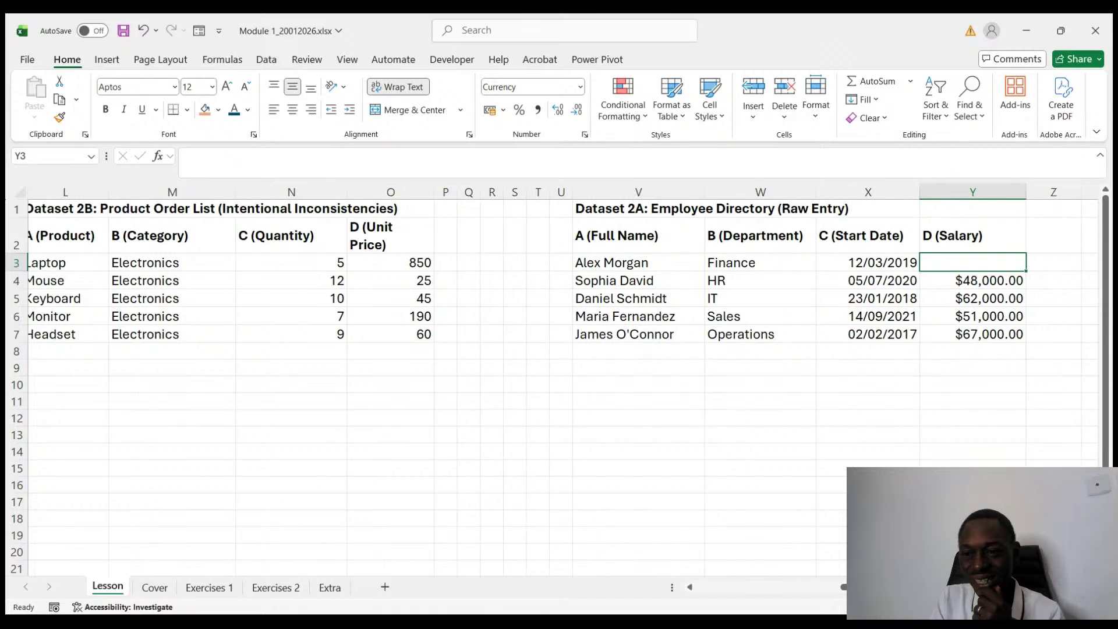
pyautogui.click(982, 299)
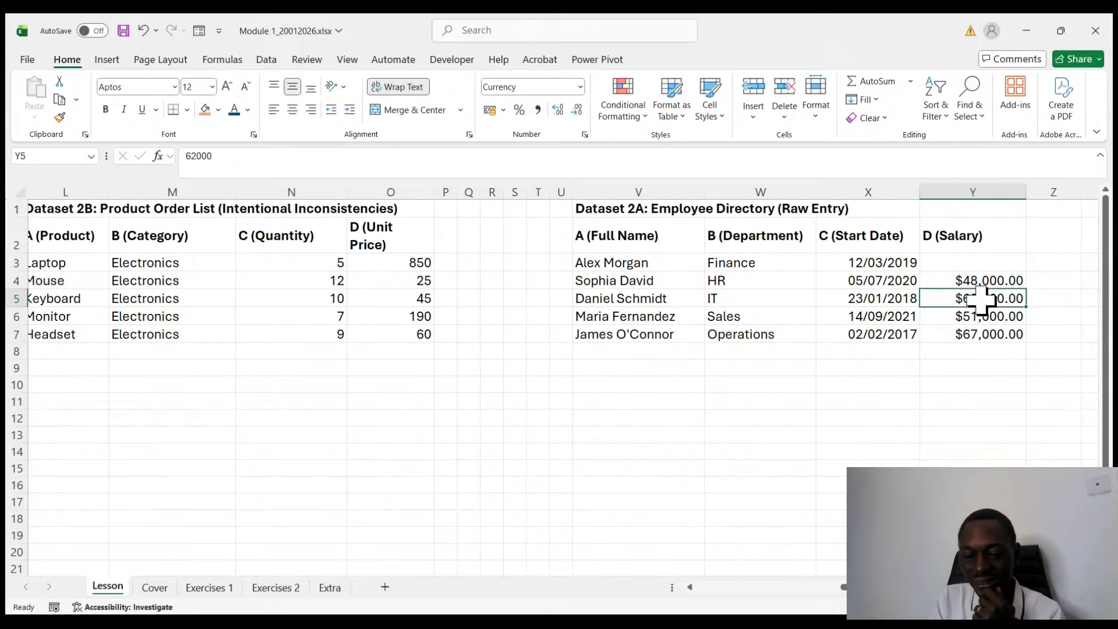
pyautogui.press('BackSpace')
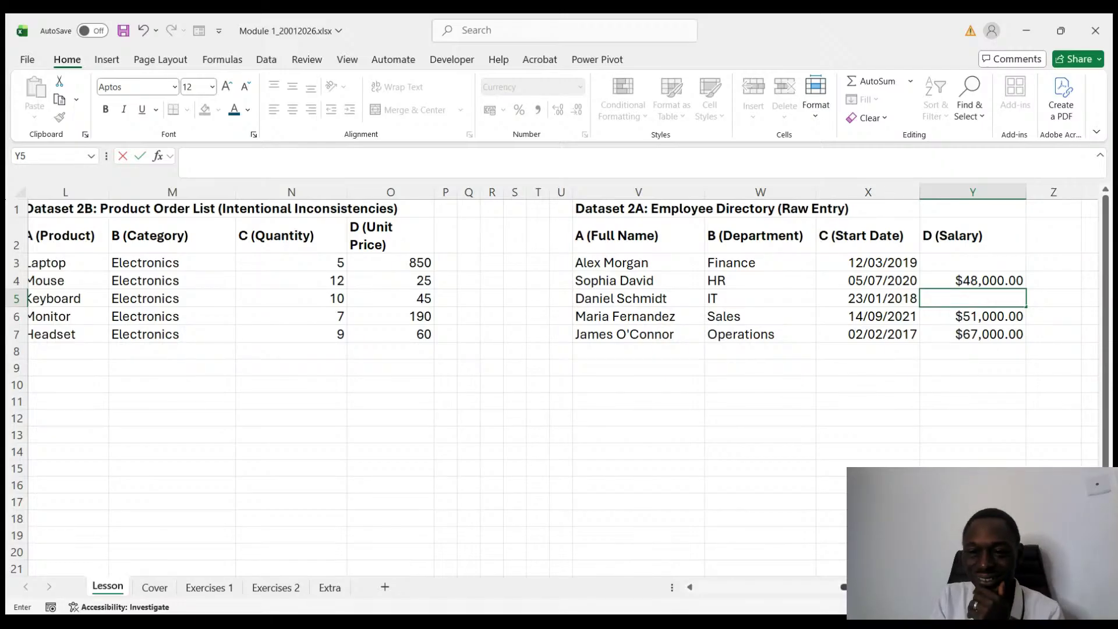
# - Show point 10 of the lesson and delete the whole of worksheet row 4, holding the HR employee's record
pyautogui.hscroll(1, 563, 386)
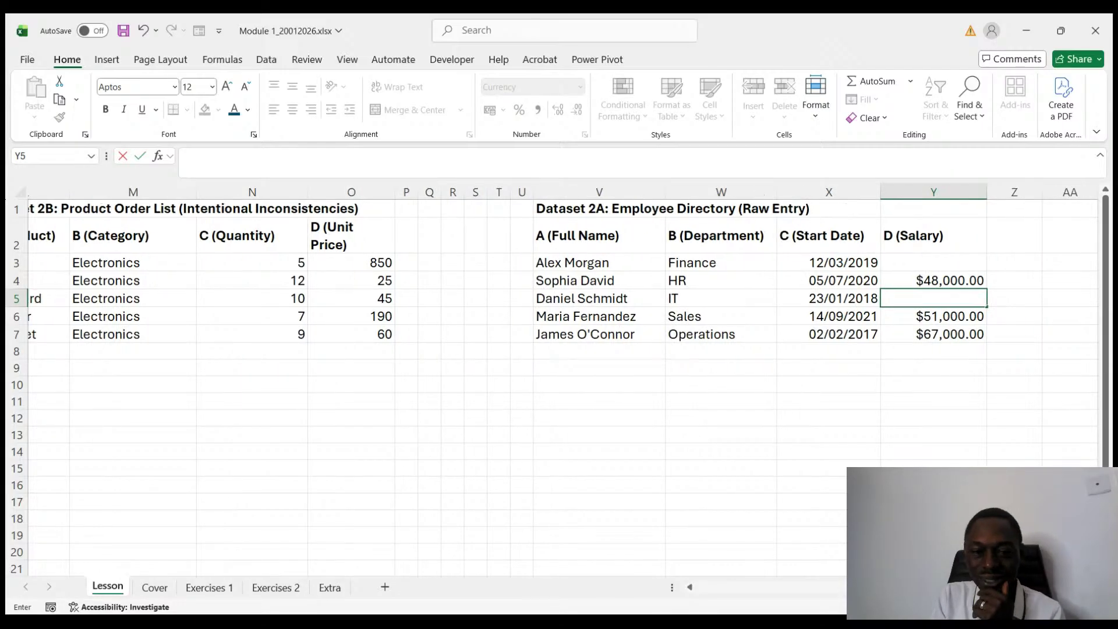
pyautogui.hscroll(-5, 559, 384)
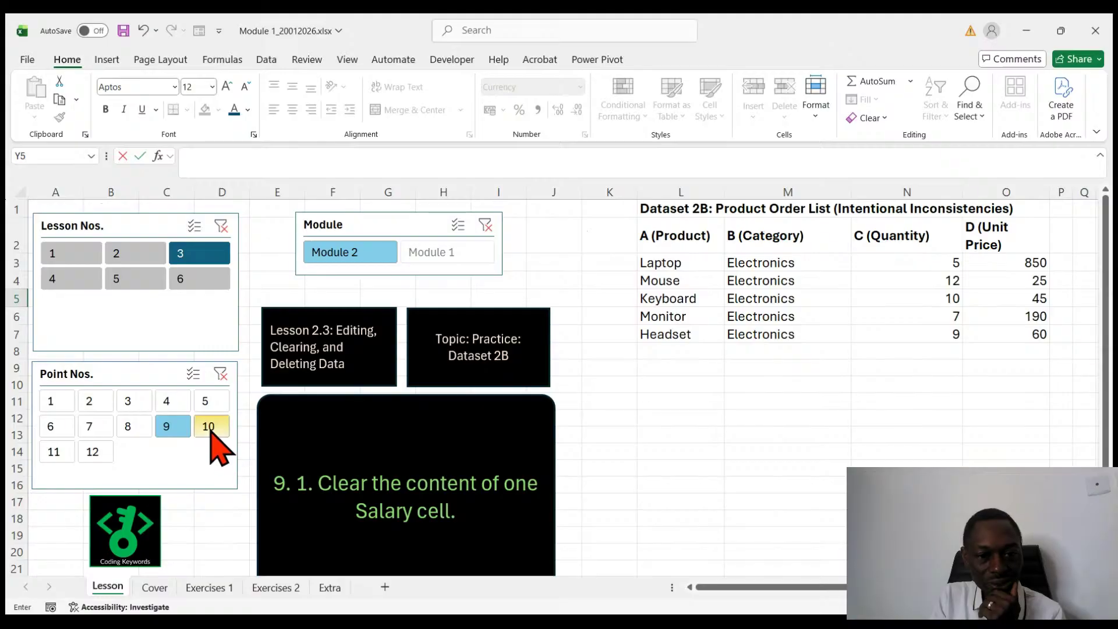
pyautogui.click(209, 426)
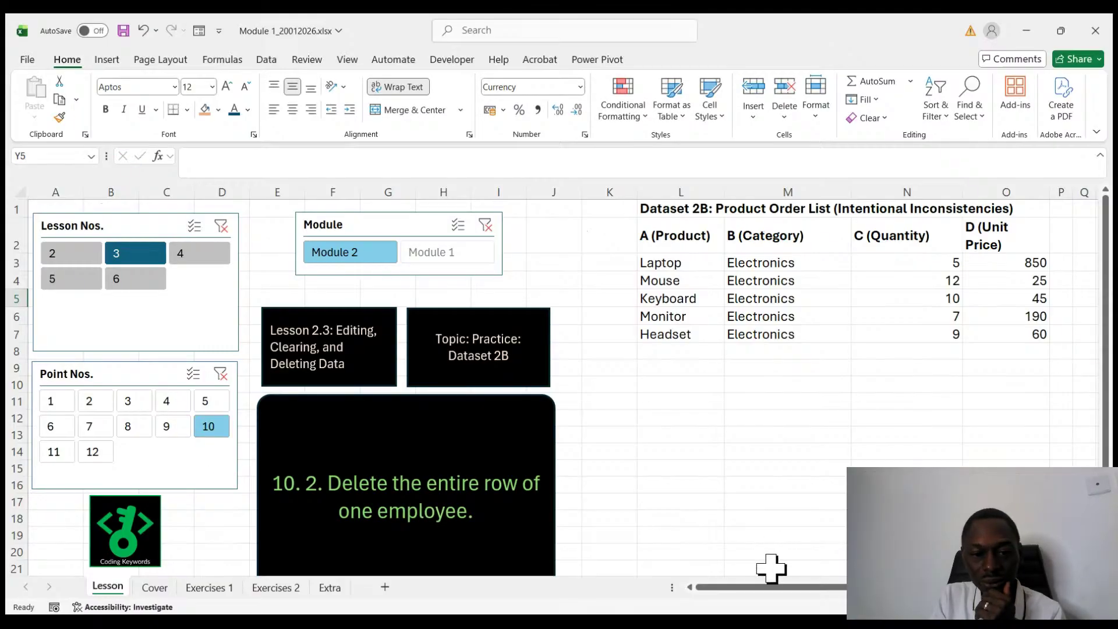
pyautogui.moveTo(782, 587); pyautogui.dragTo(908, 587)
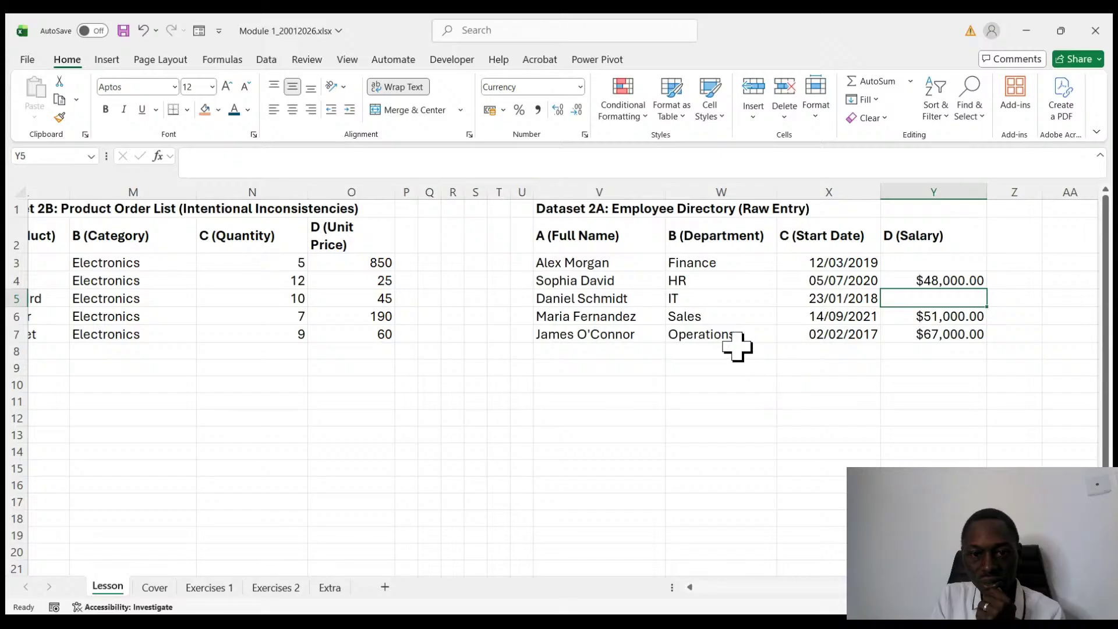
pyautogui.click(610, 284)
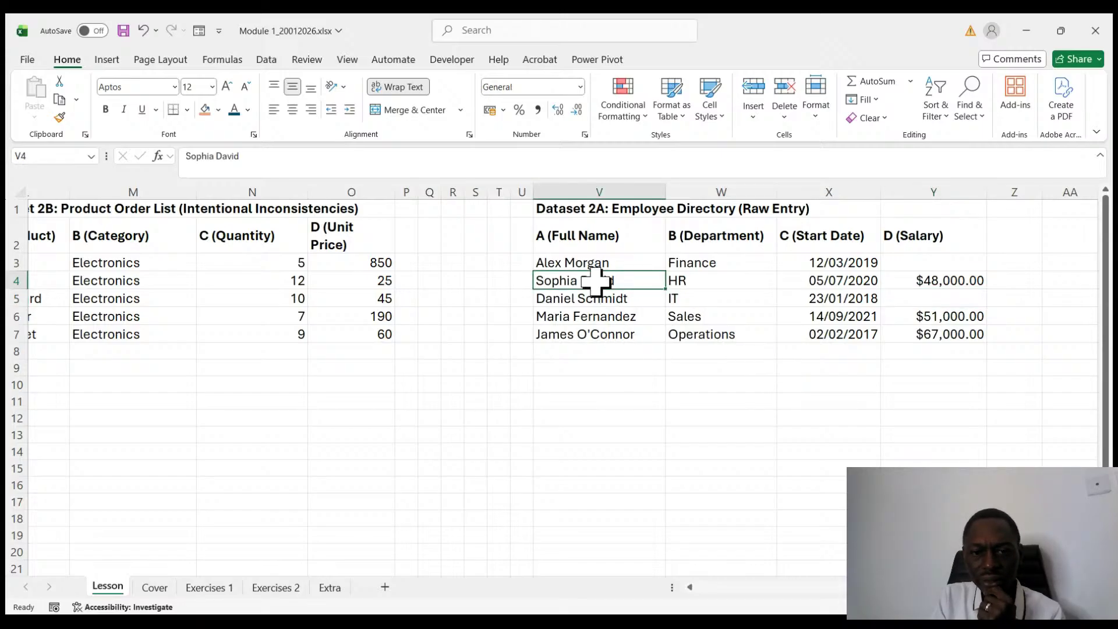
pyautogui.click(12, 278)
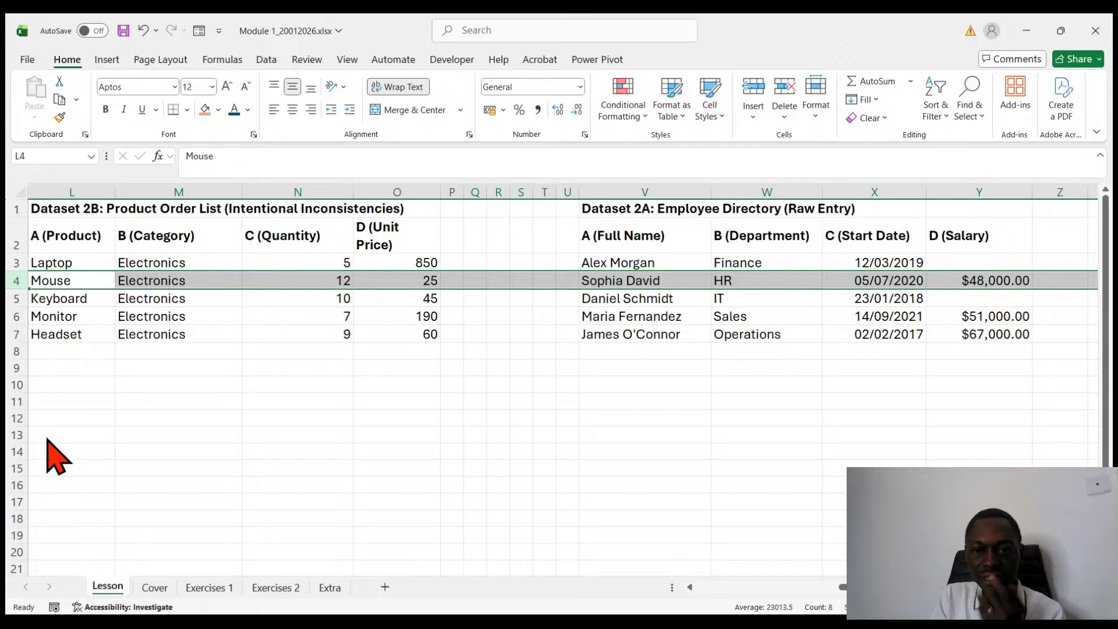
pyautogui.hotkey('ctrl', '-')
pyautogui.click(617, 484)
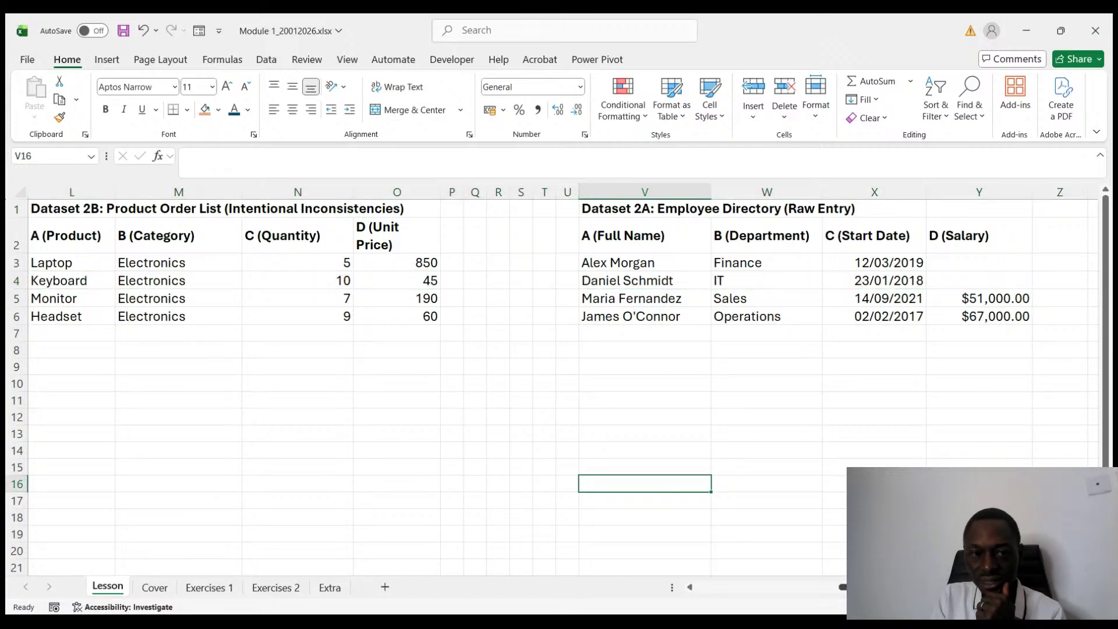
# - Show point 11 of the lesson and examine how the row deletion affects the structure of both datasets
pyautogui.moveTo(999, 587); pyautogui.dragTo(856, 587)
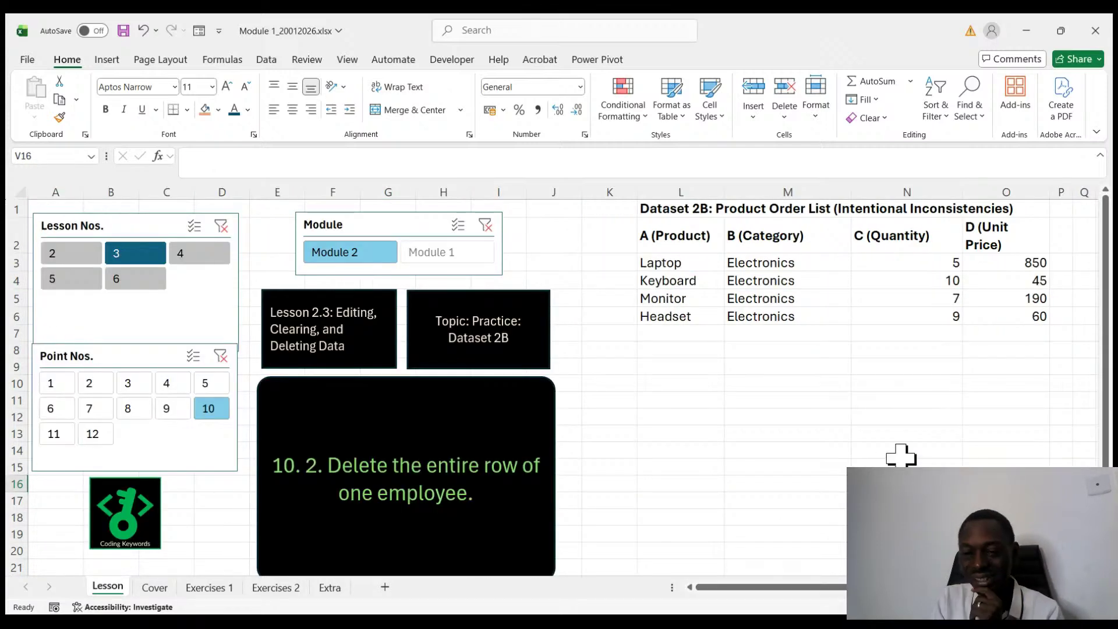
pyautogui.moveTo(813, 587); pyautogui.dragTo(920, 587)
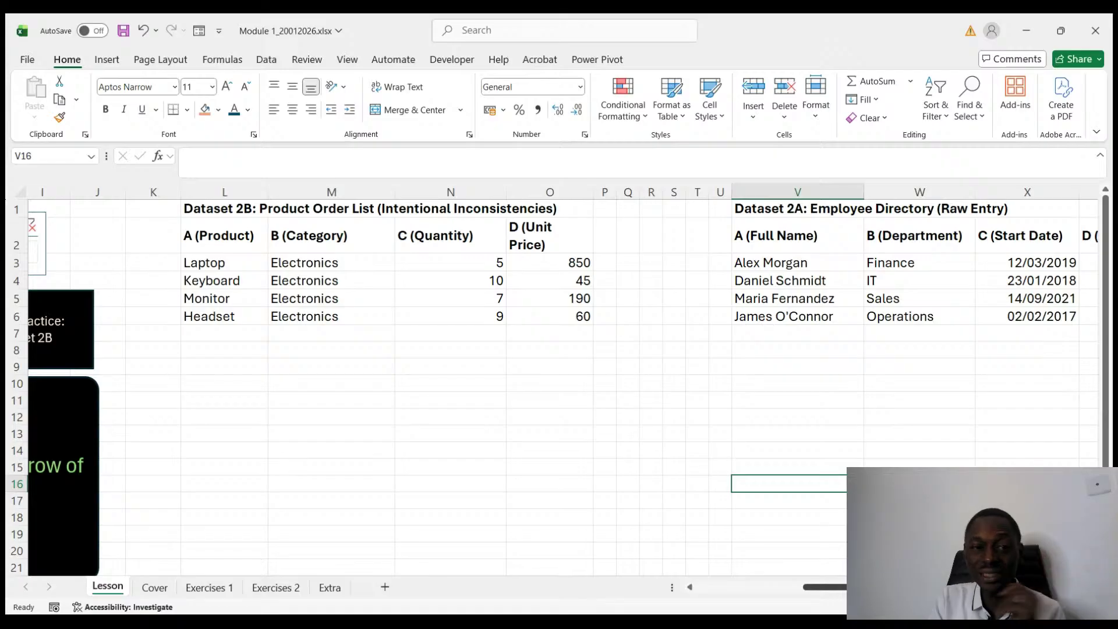
pyautogui.hscroll(-5, 407, 378)
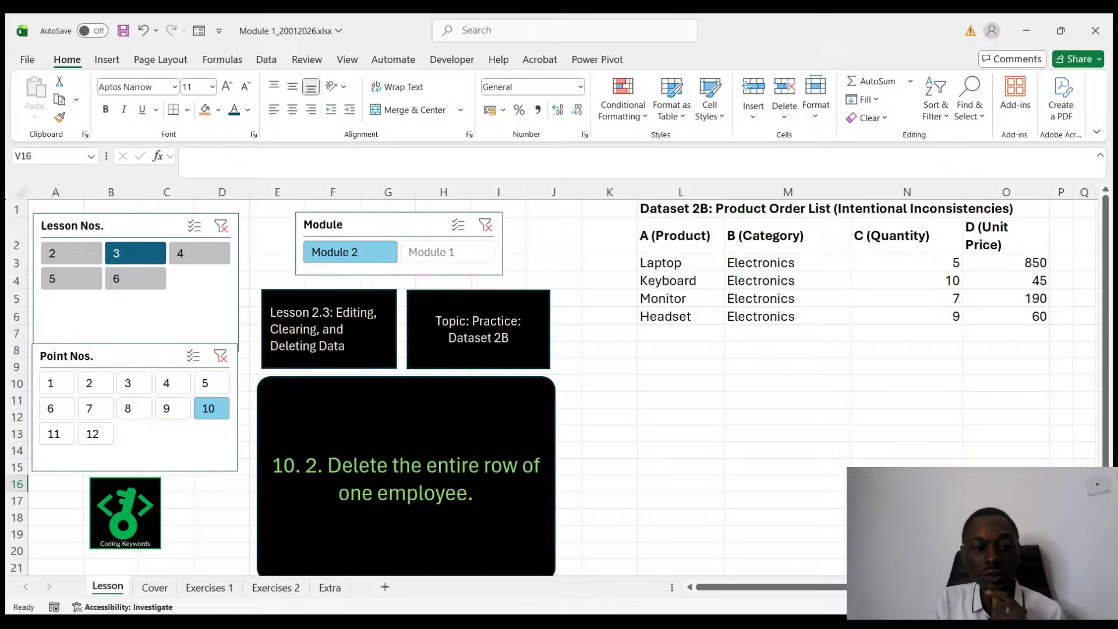
pyautogui.click(52, 442)
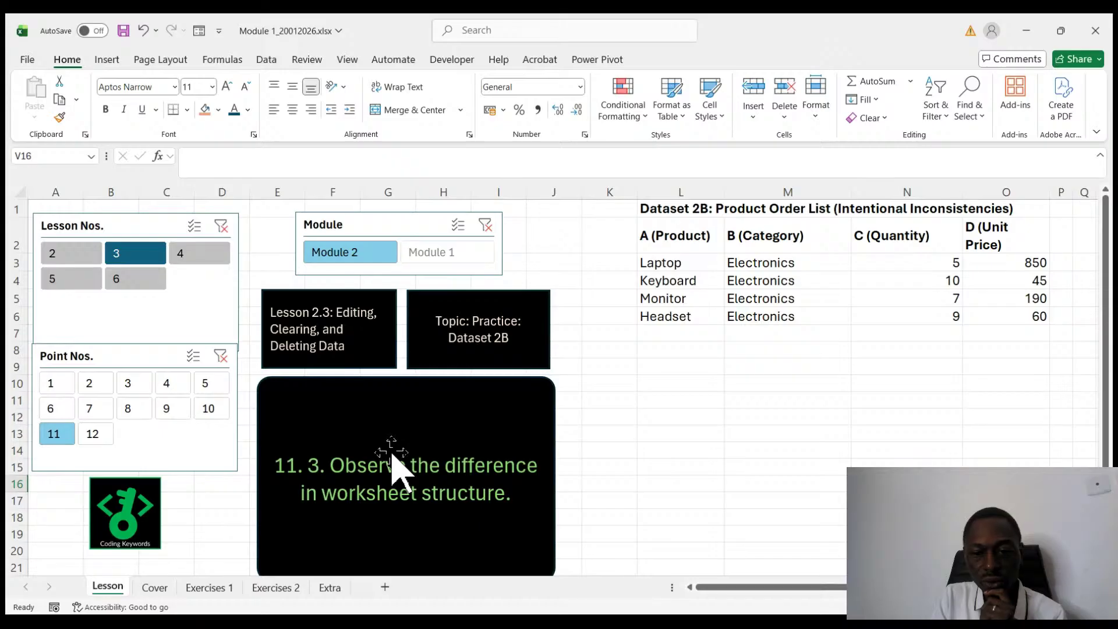
pyautogui.moveTo(790, 588); pyautogui.dragTo(918, 588)
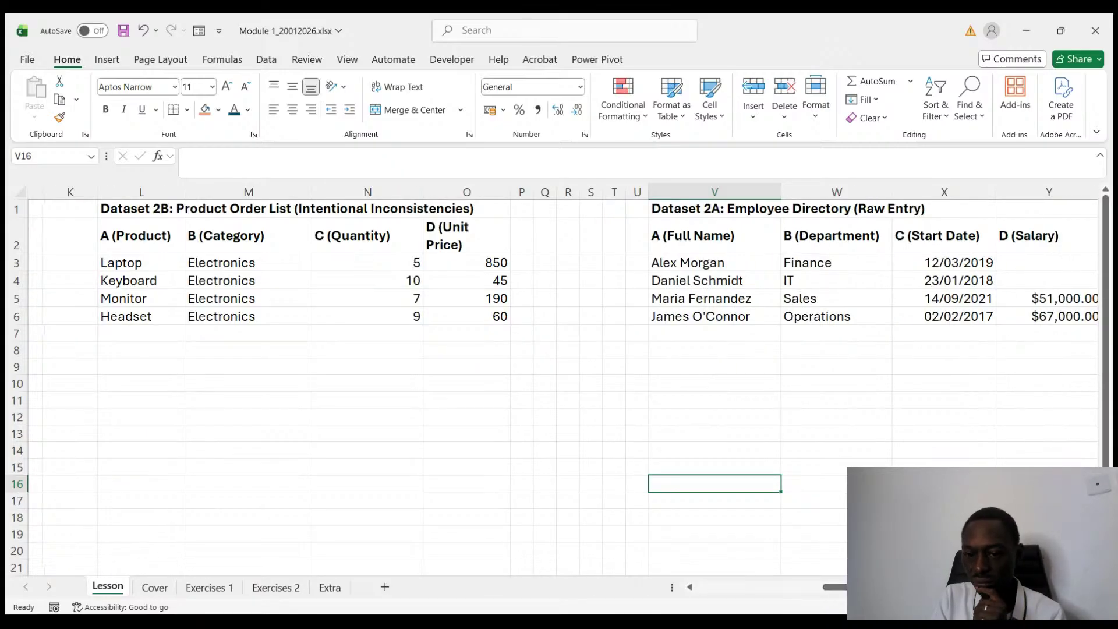
pyautogui.moveTo(838, 587); pyautogui.dragTo(812, 587)
pyautogui.moveTo(897, 588); pyautogui.dragTo(787, 590)
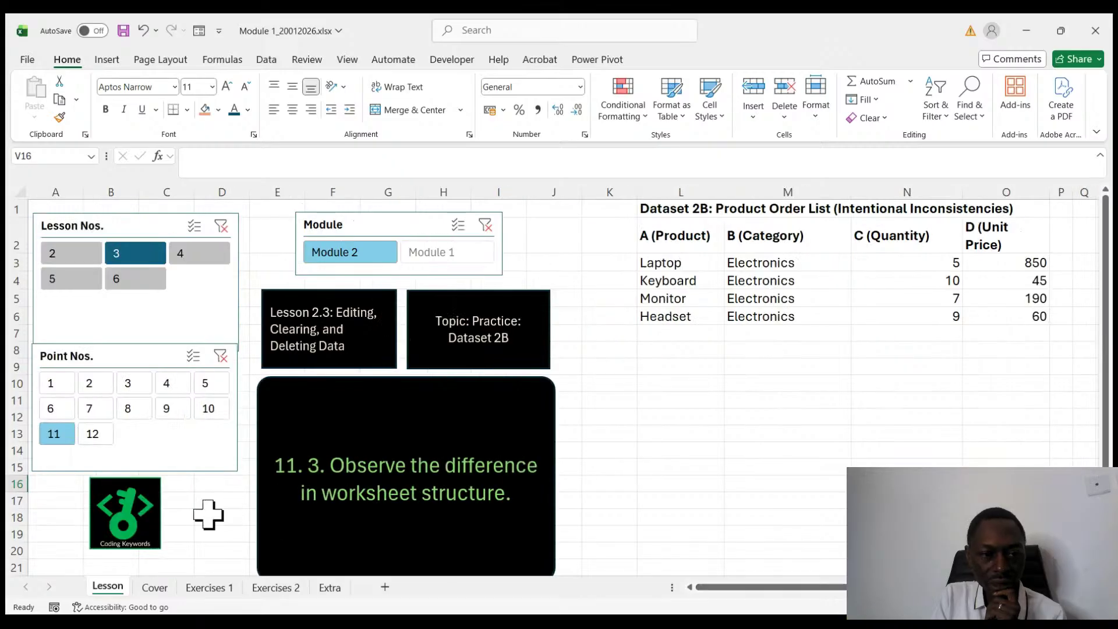
# - Show point 12 of the lesson and undo the deletion of row 4 and the clearing of salary cells Y5 and Y3
pyautogui.click(107, 444)
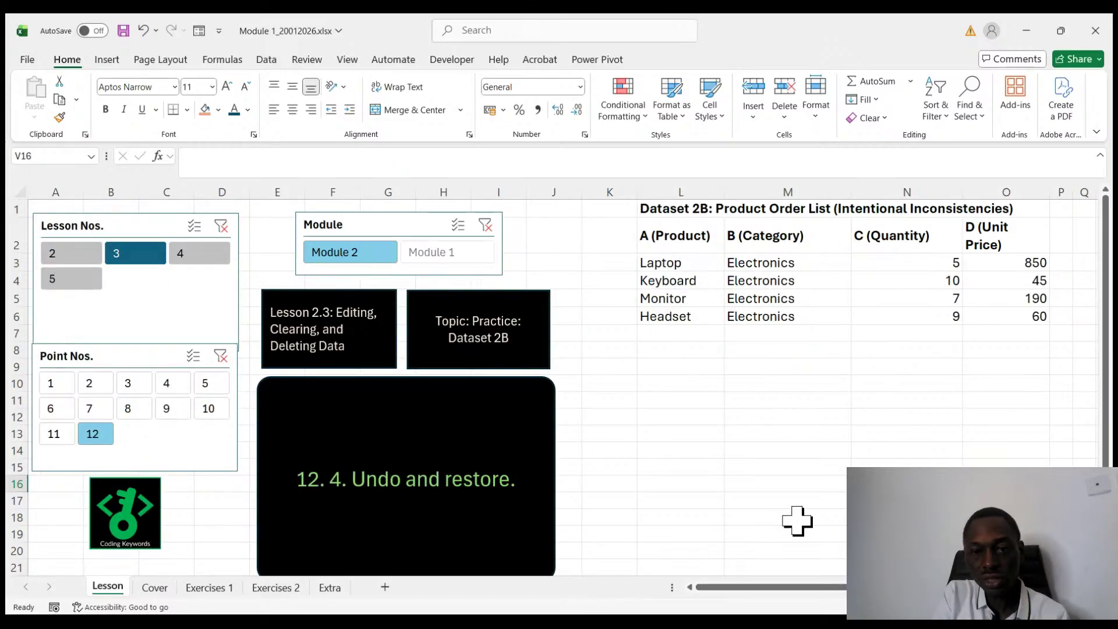
pyautogui.hotkey('ctrl', 'z')
pyautogui.hotkey('ctrl', 'y')
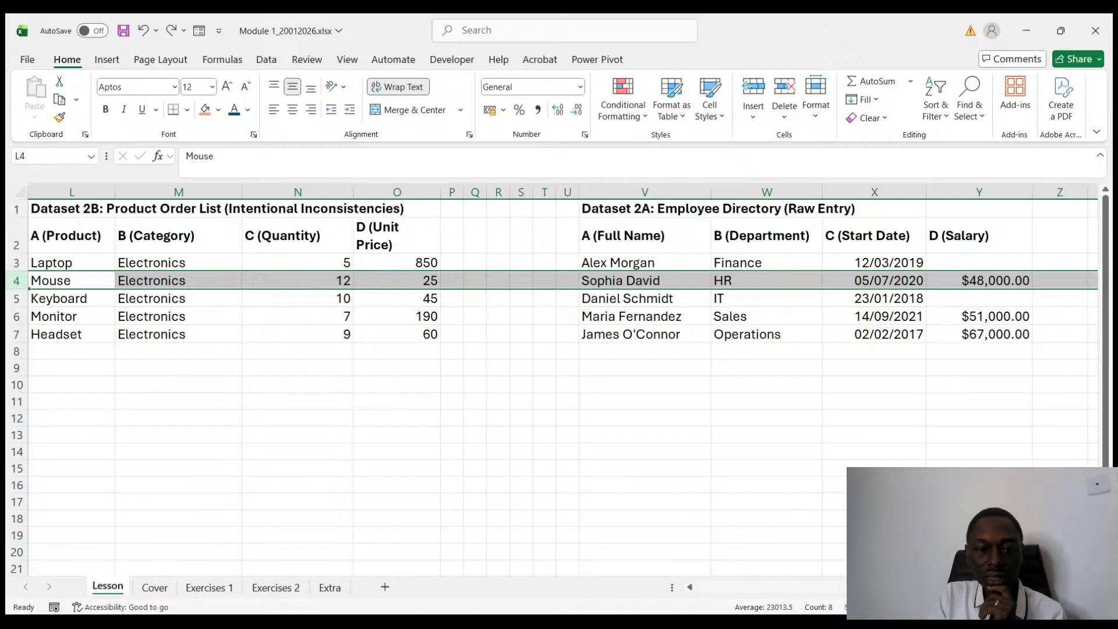
pyautogui.hscroll(2, 816, 420)
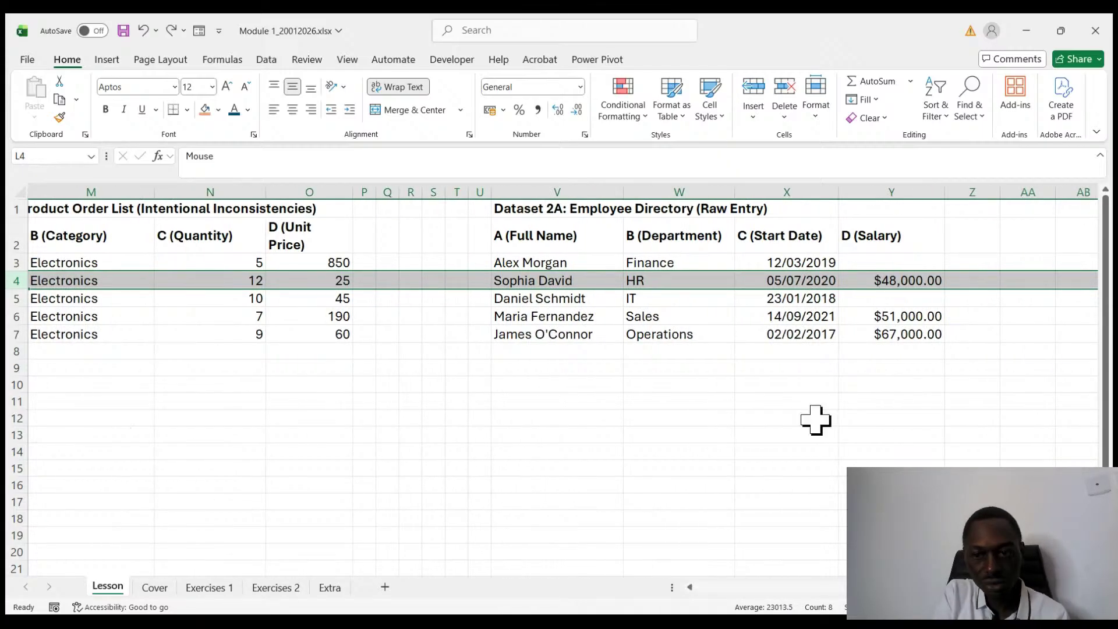
pyautogui.hscroll(-5, 815, 420)
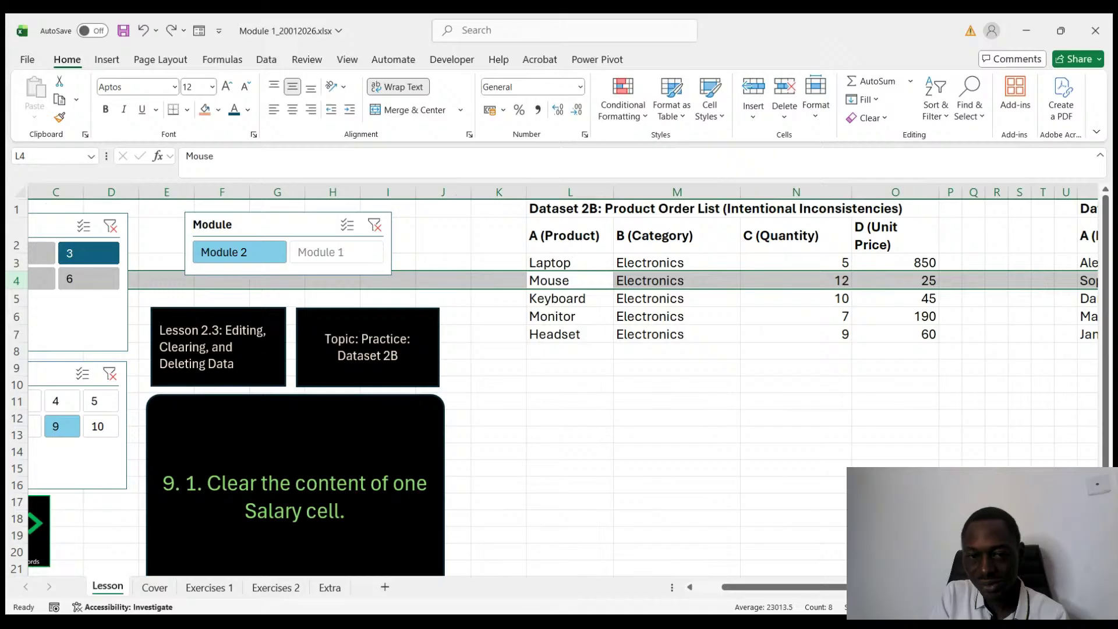
pyautogui.hscroll(5, 813, 605)
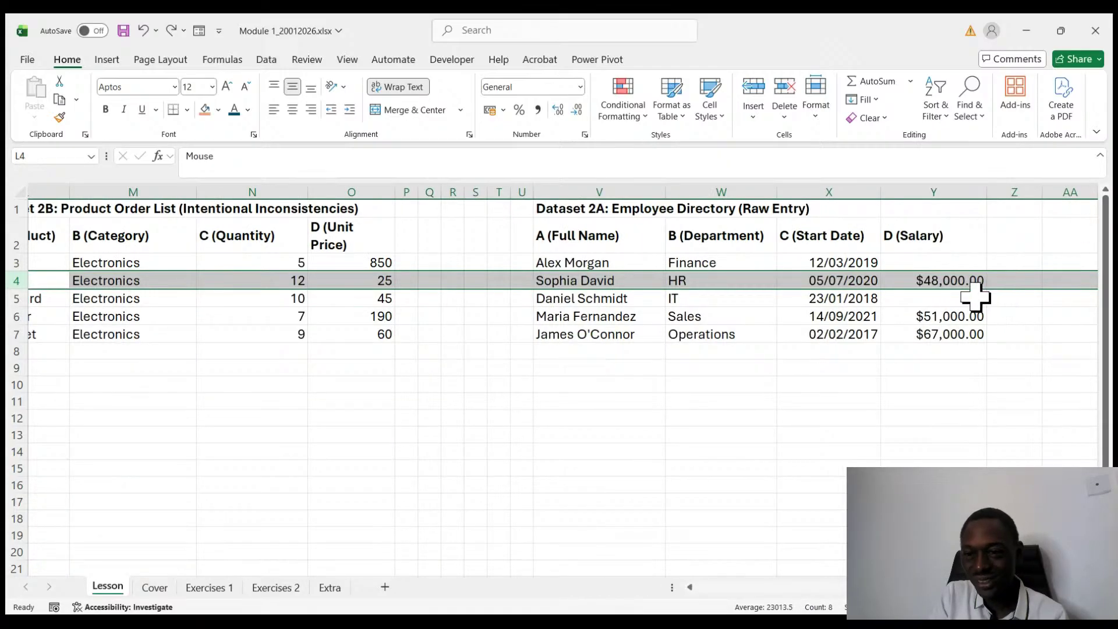
pyautogui.click(975, 297)
pyautogui.write('62000')
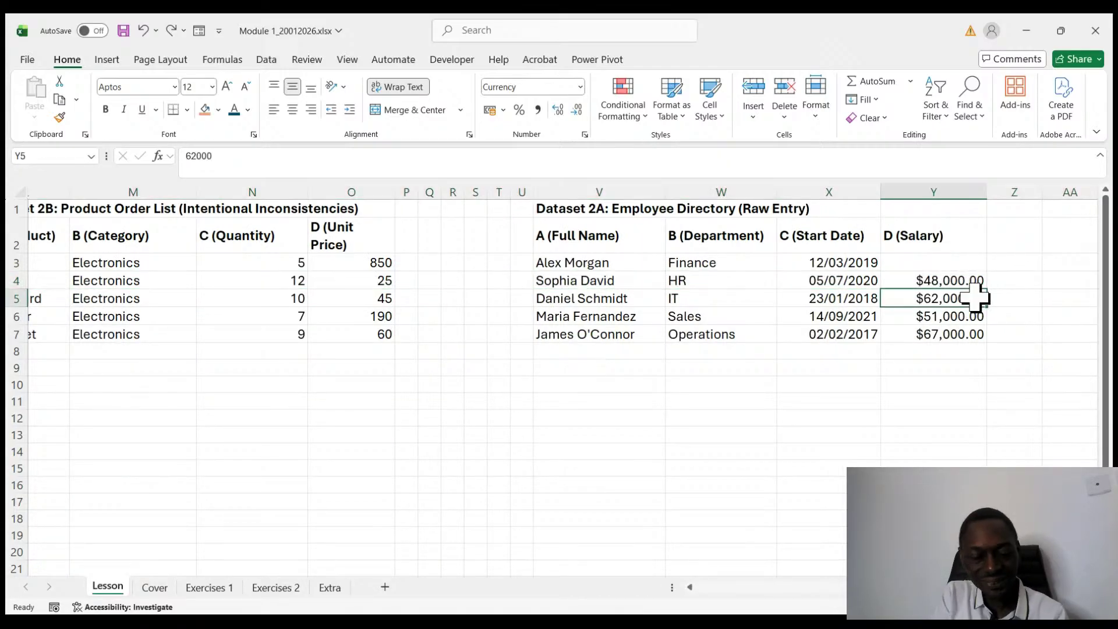
pyautogui.hotkey('ctrl', 'y')
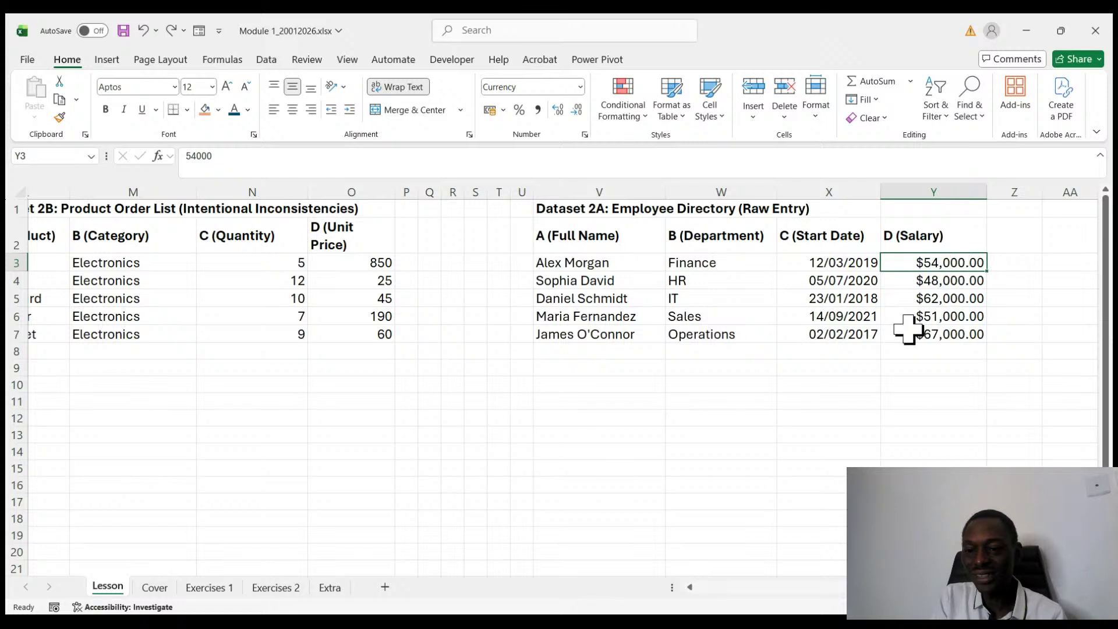
# - Review points 10 and 12 of lesson 3 and return to its point 1
pyautogui.hscroll(-7, 559, 384)
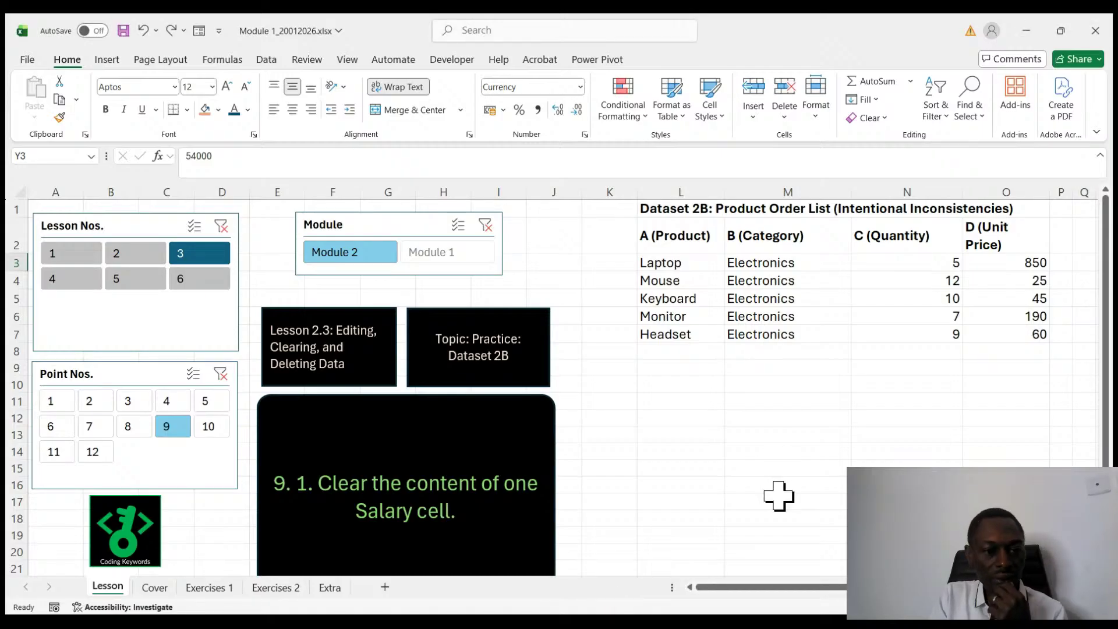
pyautogui.click(212, 427)
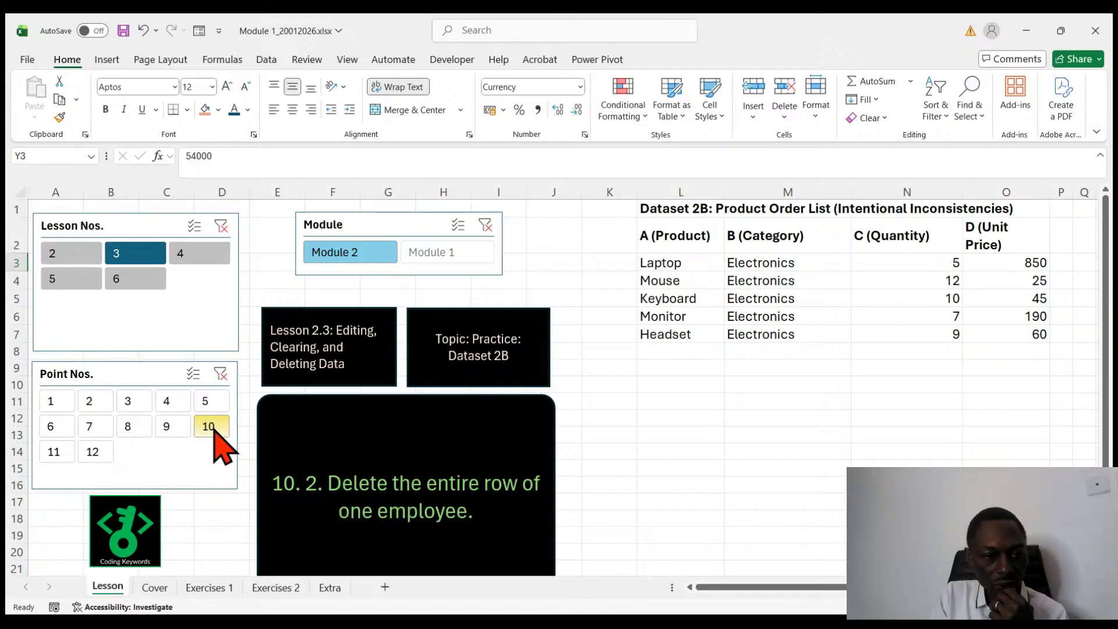
pyautogui.click(95, 452)
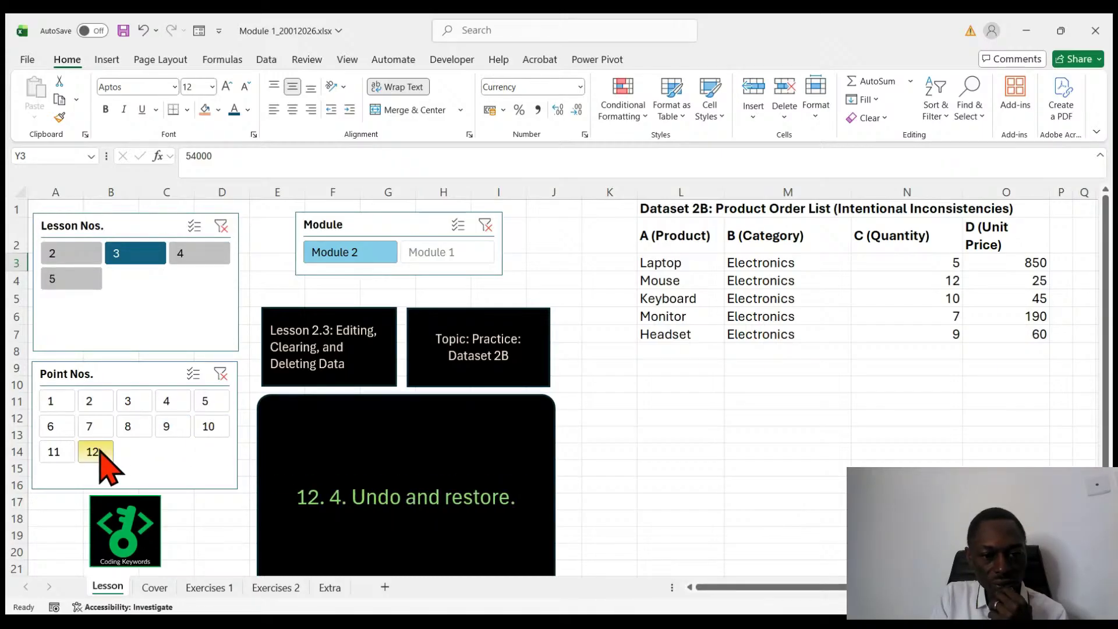
pyautogui.click(58, 400)
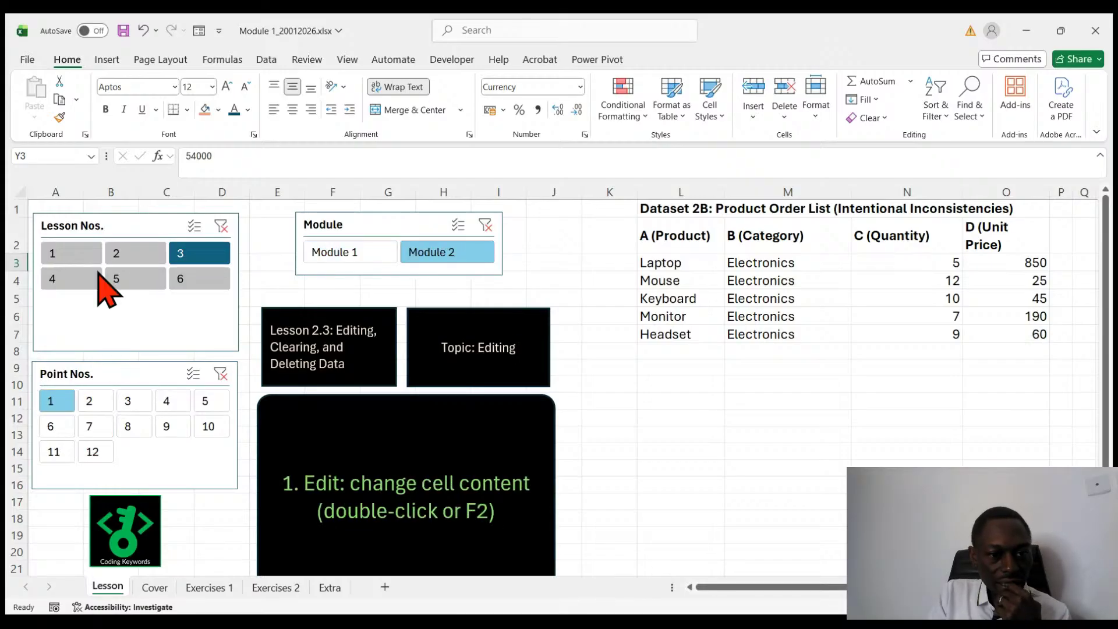
# - Switch the lesson filter to lesson 4 on AutoFill and advance through point 2 to point 3
pyautogui.click(66, 277)
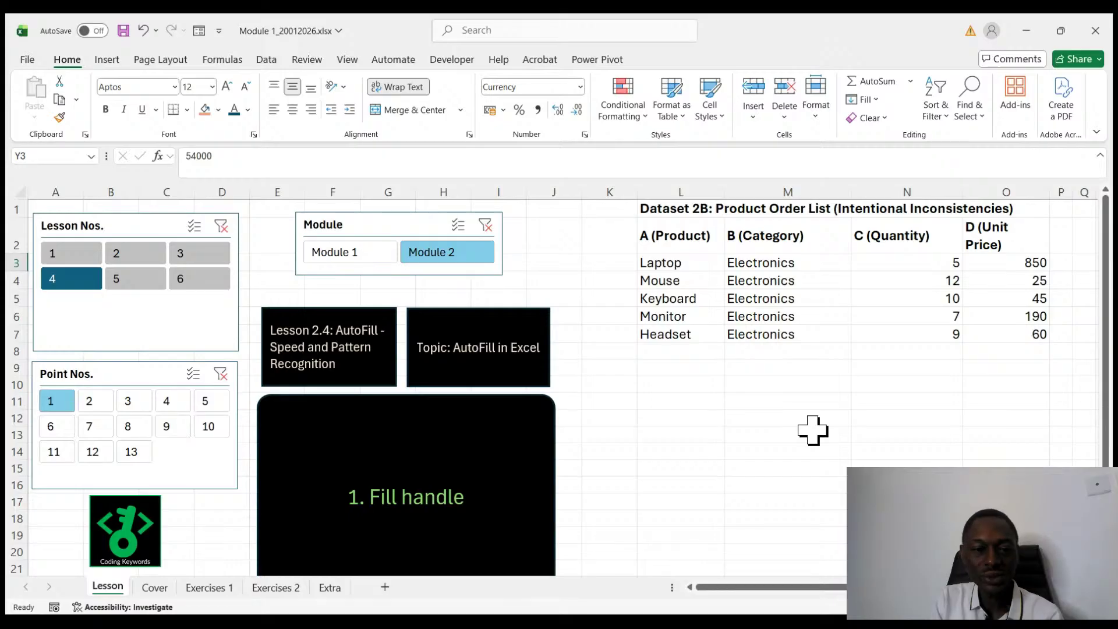
pyautogui.click(95, 407)
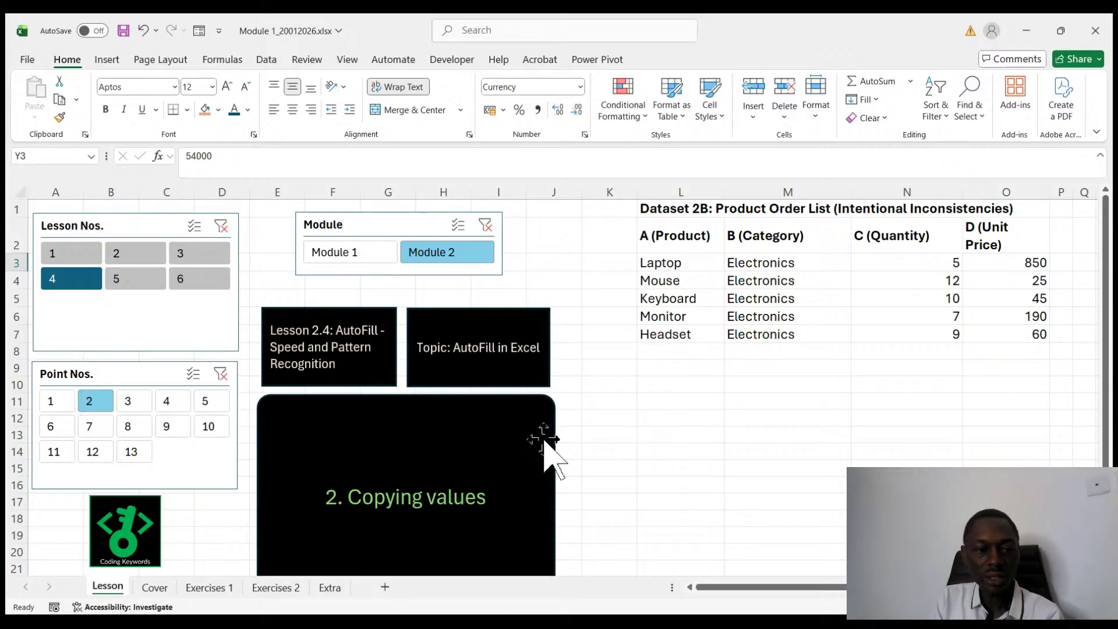
pyautogui.click(135, 403)
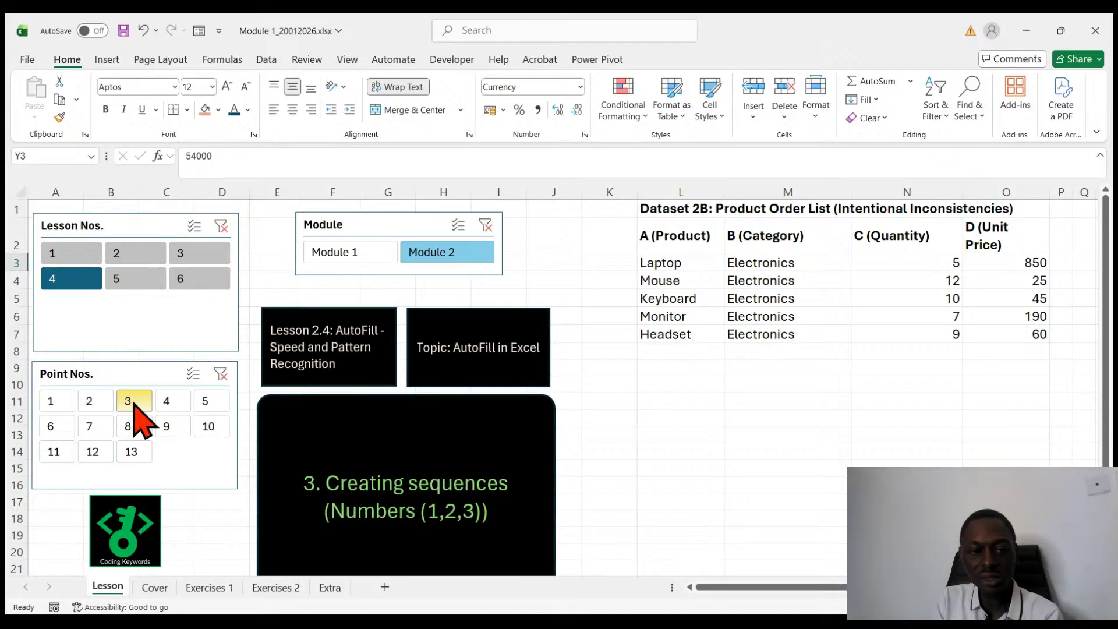
# - Advance the AutoFill lesson through points 4 and 7 to point 8, Drag vs double-click
pyautogui.click(165, 405)
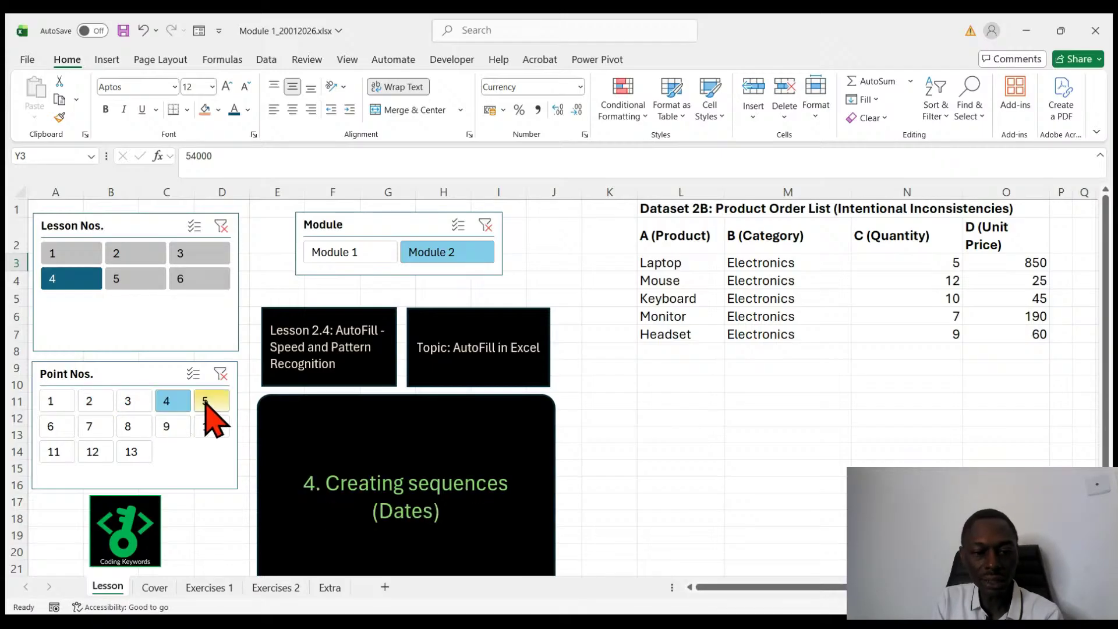
pyautogui.click(207, 408)
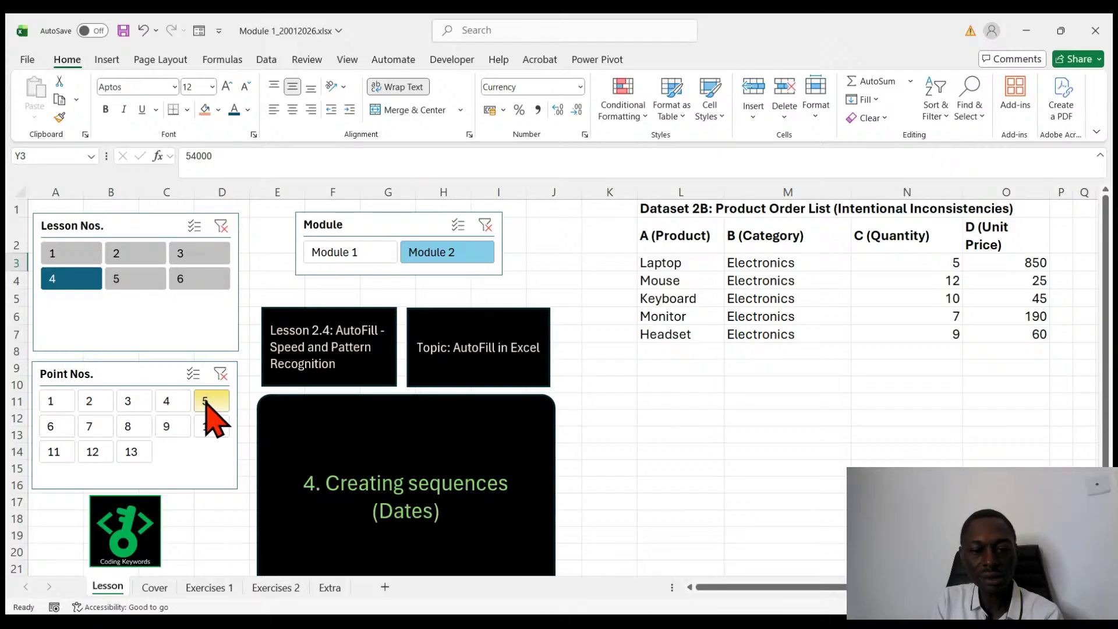
pyautogui.click(66, 433)
pyautogui.click(93, 435)
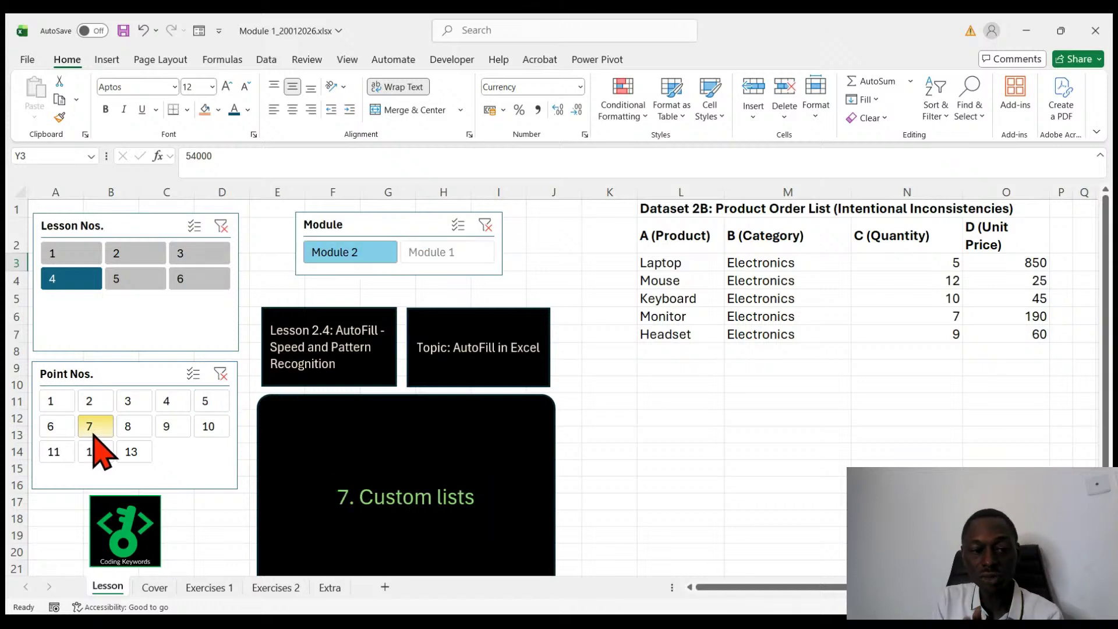
pyautogui.click(140, 432)
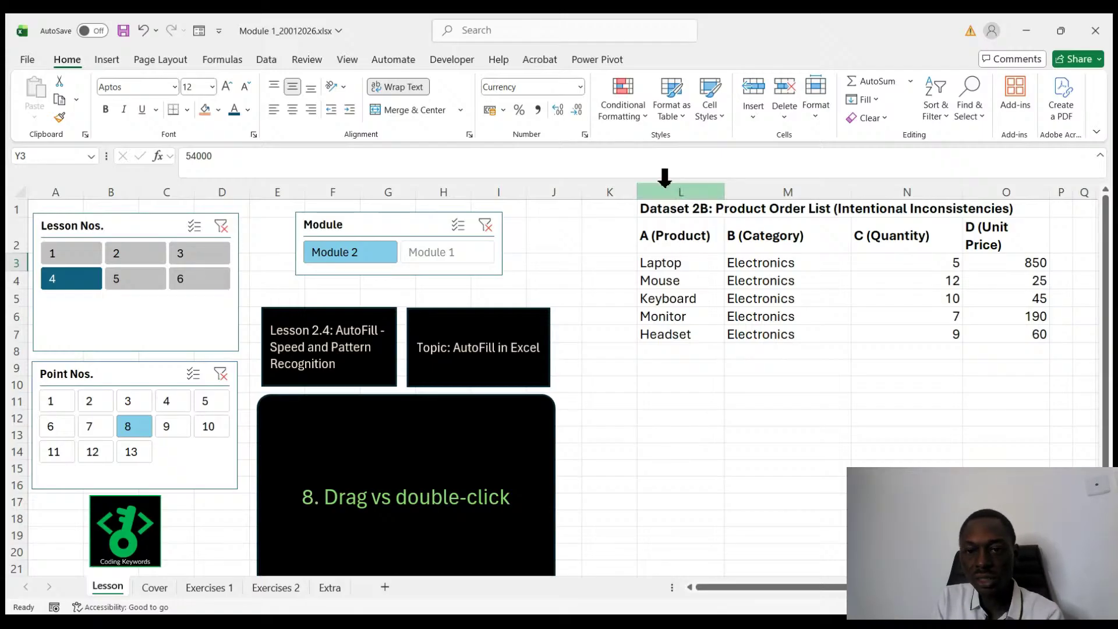
# - Insert four blank columns at column L ahead of the product order list, and repeat to add four more
pyautogui.moveTo(676, 192); pyautogui.dragTo(1013, 198)
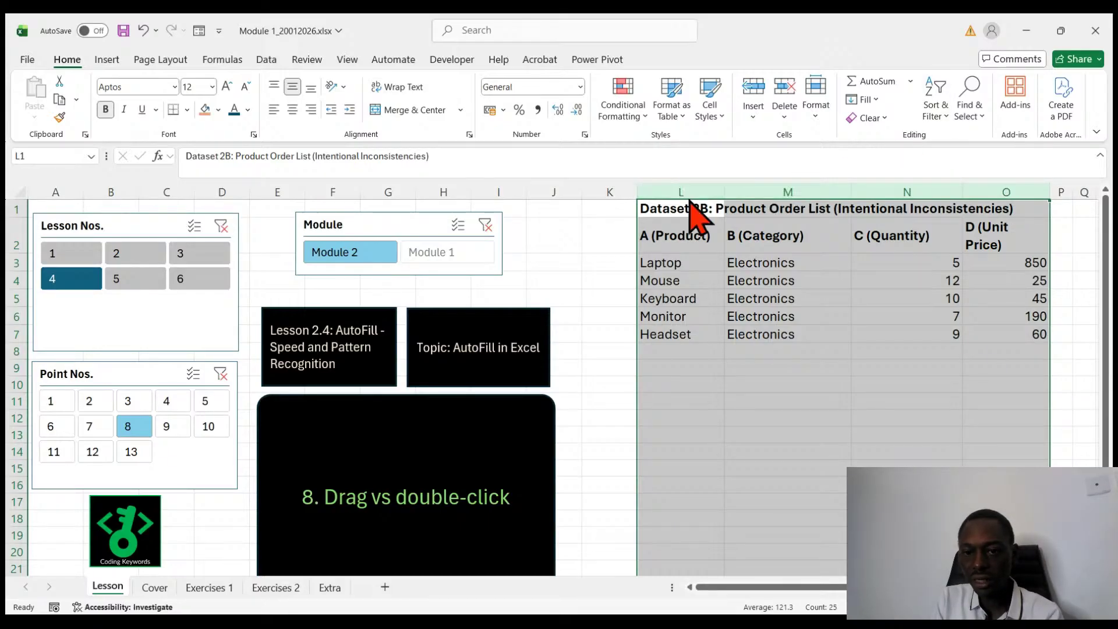
pyautogui.hotkey('ctrl', 'shift', '+')
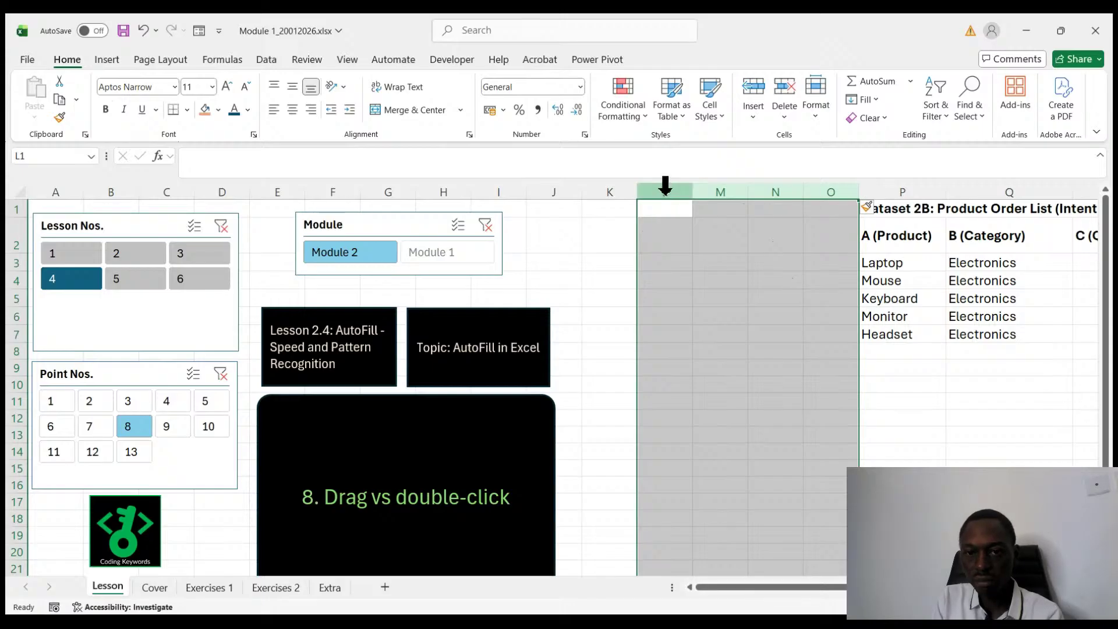
pyautogui.moveTo(665, 185); pyautogui.dragTo(831, 207)
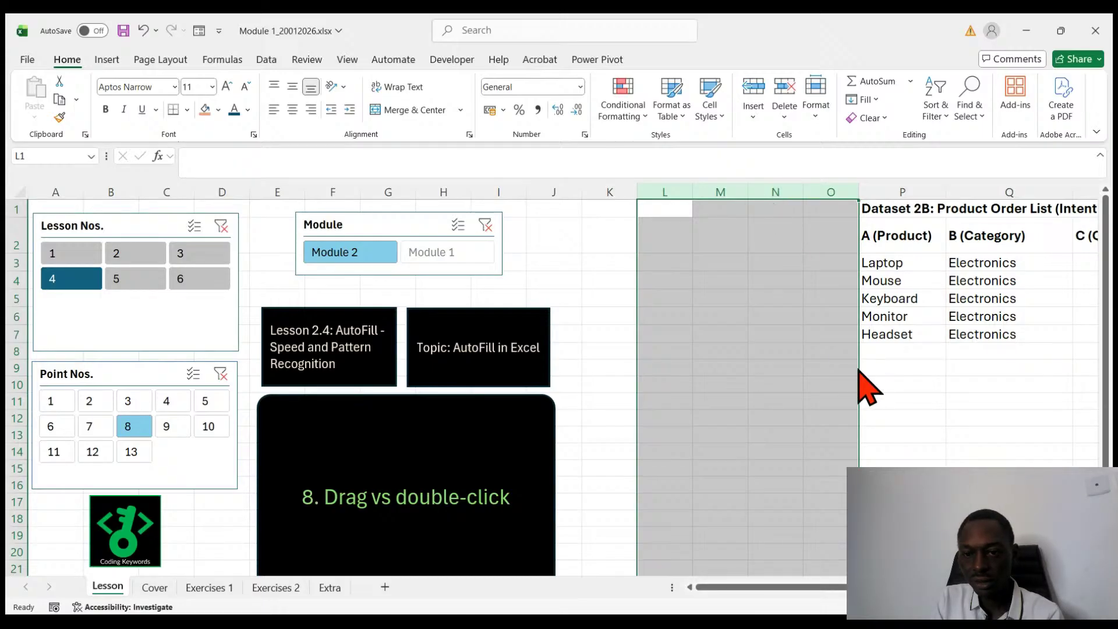
pyautogui.hotkey('ctrl', 'shift', '+')
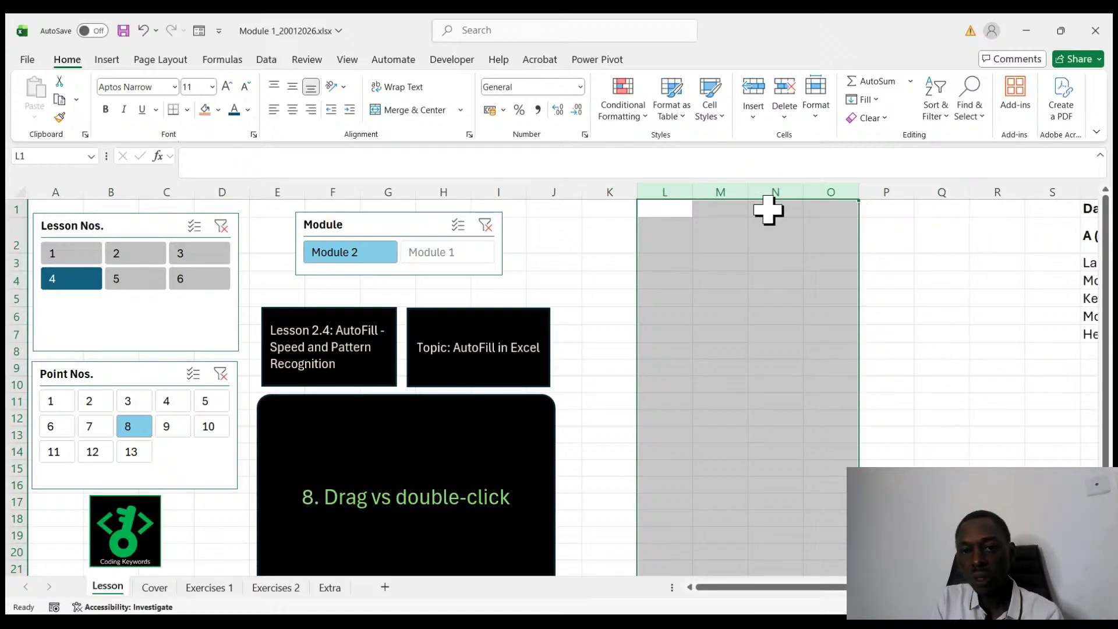
# - Widen blank columns L to O equally and check where both datasets sit after the column insertion
pyautogui.moveTo(692, 188); pyautogui.dragTo(754, 188)
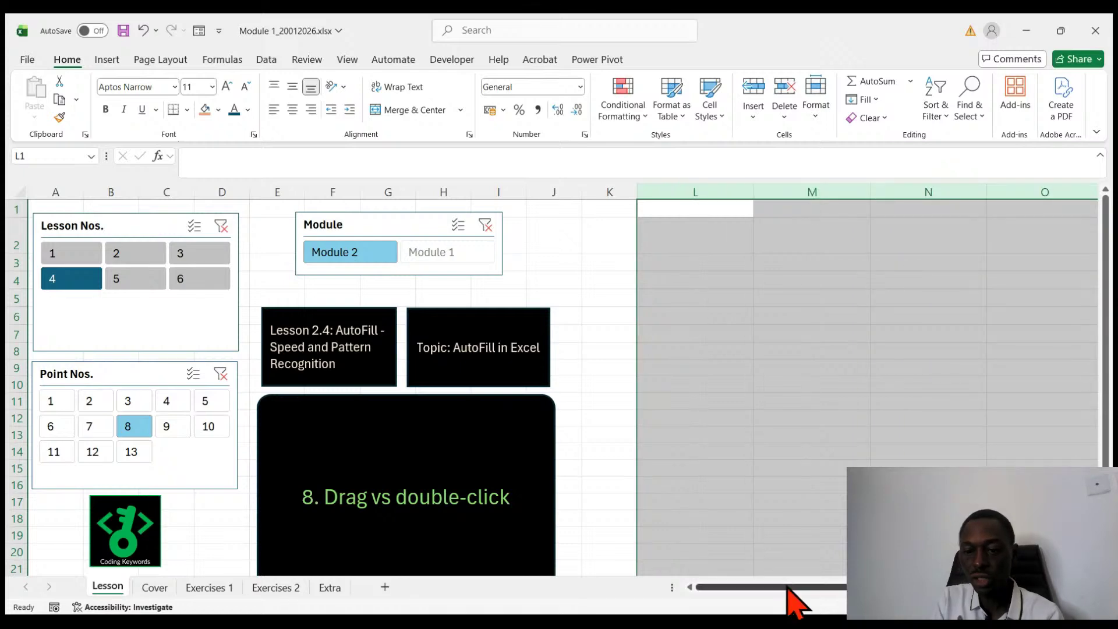
pyautogui.moveTo(792, 588); pyautogui.dragTo(874, 591)
pyautogui.hscroll(-5, 559, 379)
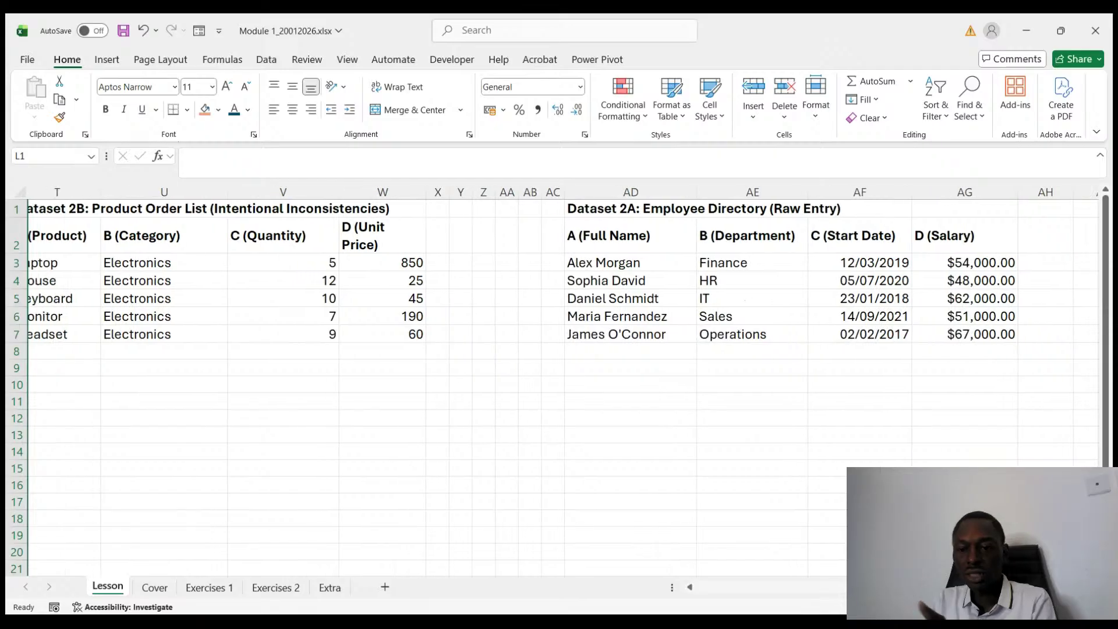
pyautogui.hscroll(-2, 559, 378)
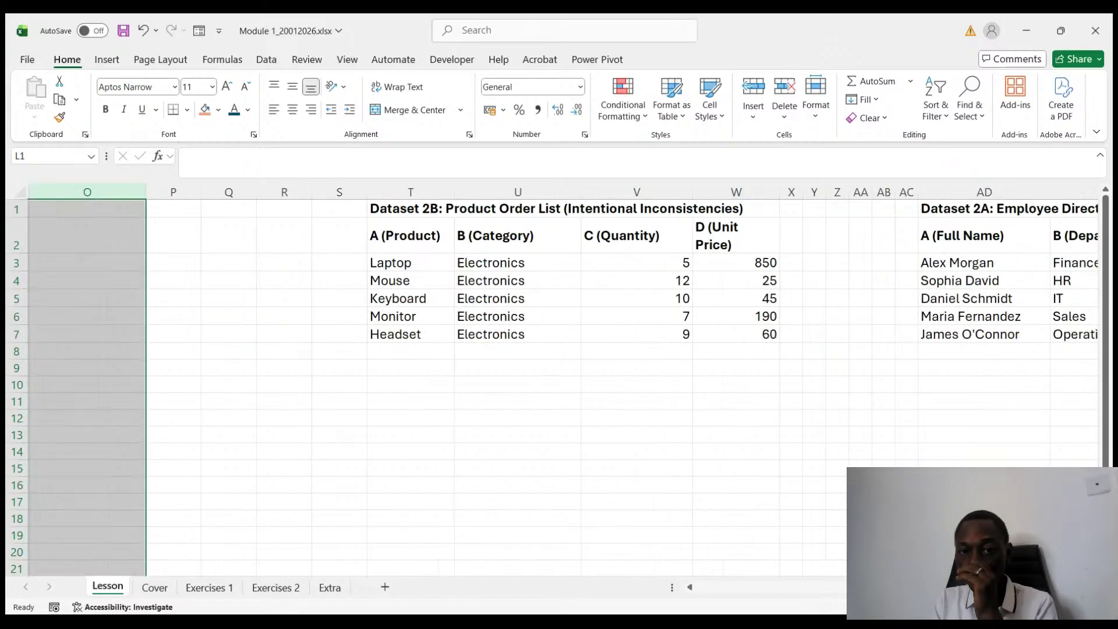
pyautogui.hscroll(-7, 559, 379)
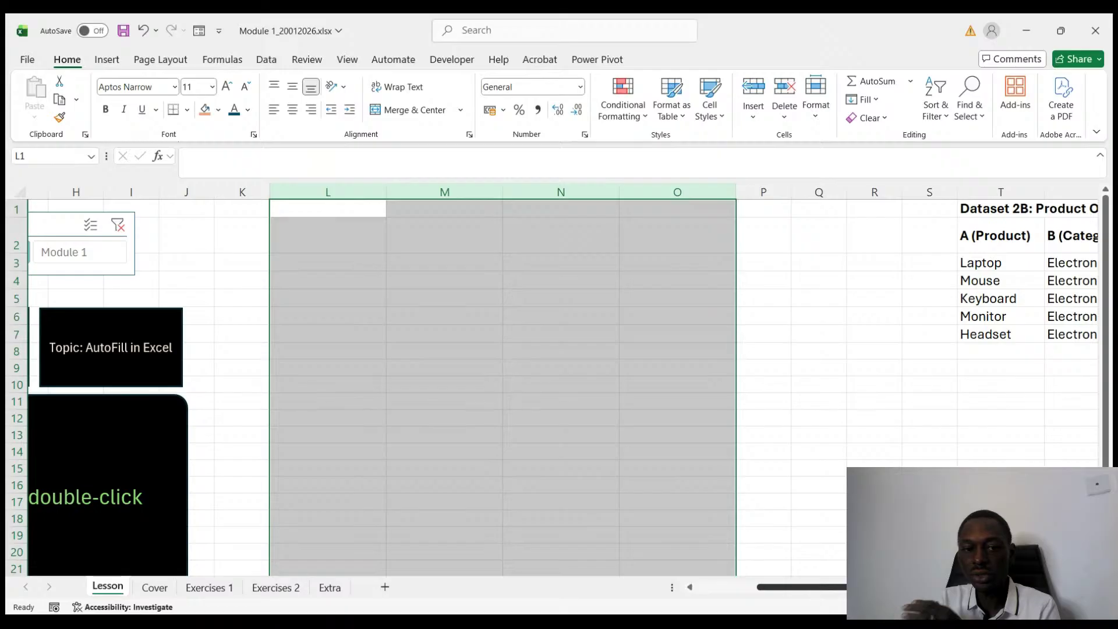
pyautogui.hscroll(-5, 808, 600)
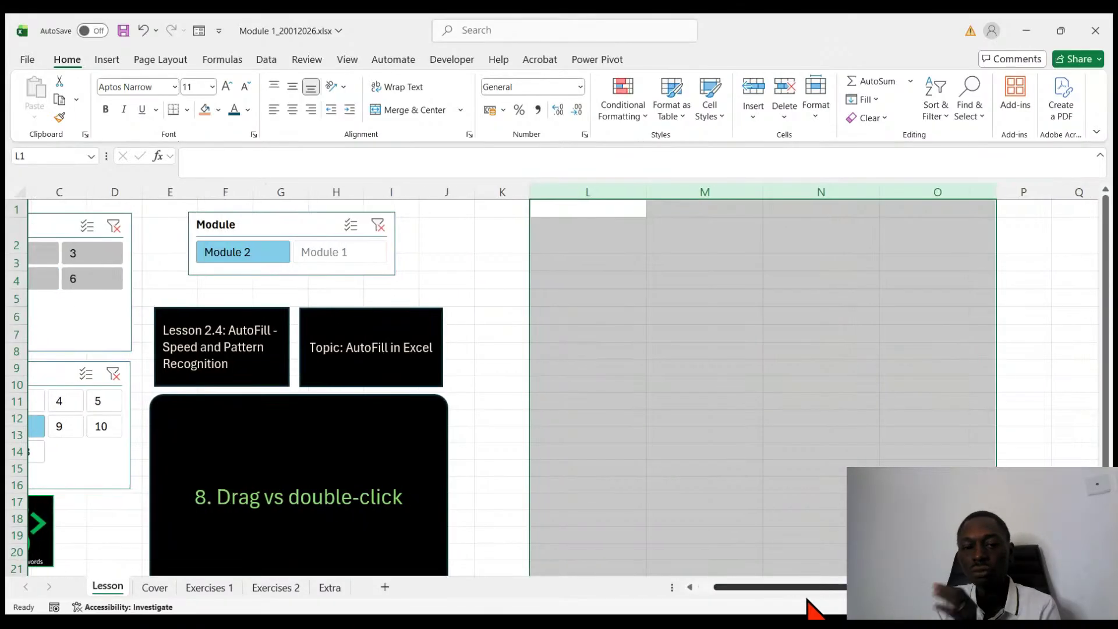
pyautogui.hscroll(-2, 814, 609)
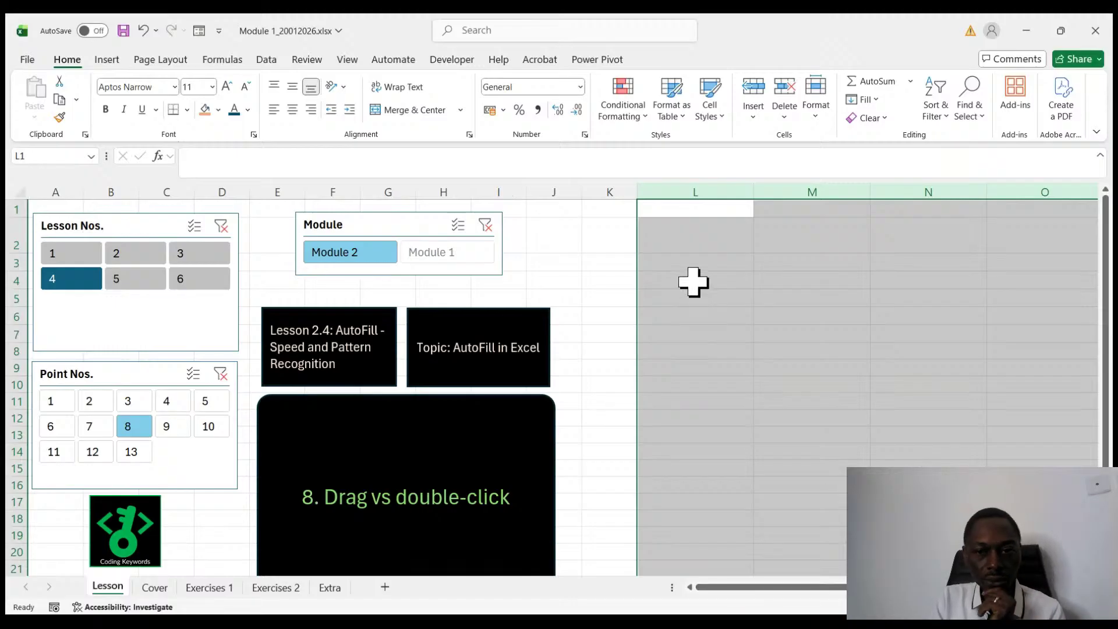
pyautogui.click(817, 298)
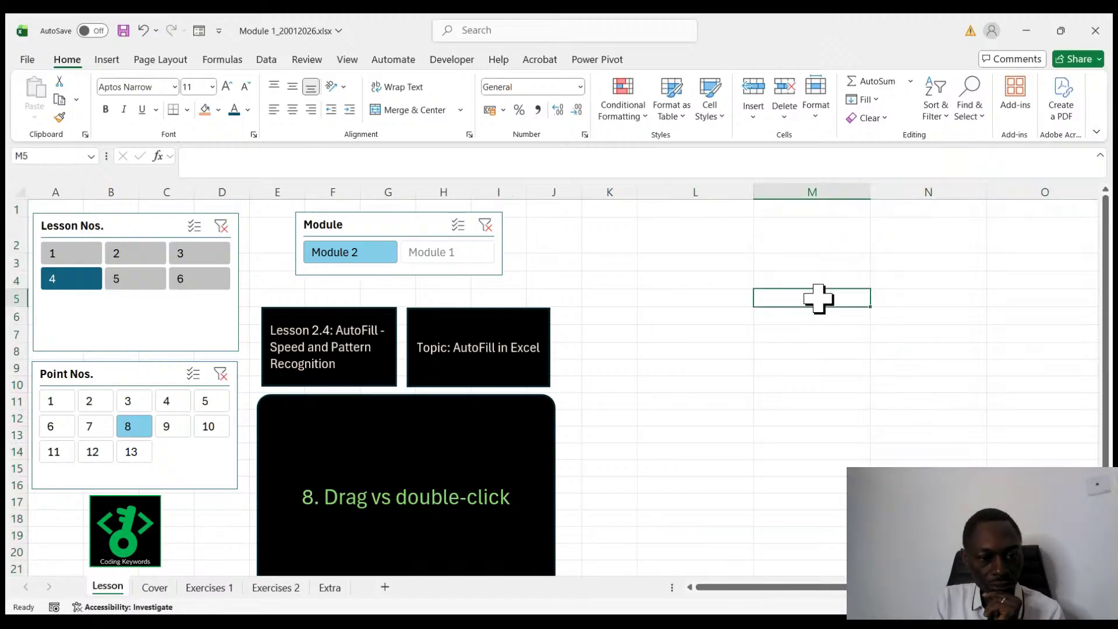
# - Enter Monday in cell L3
pyautogui.click(693, 267)
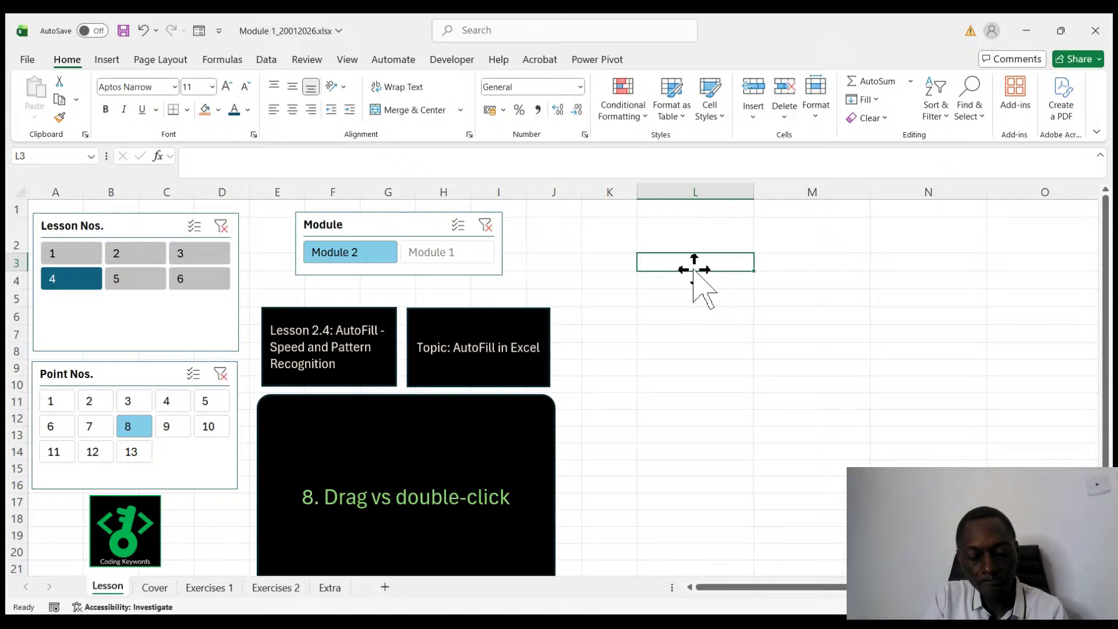
pyautogui.write('Monday')
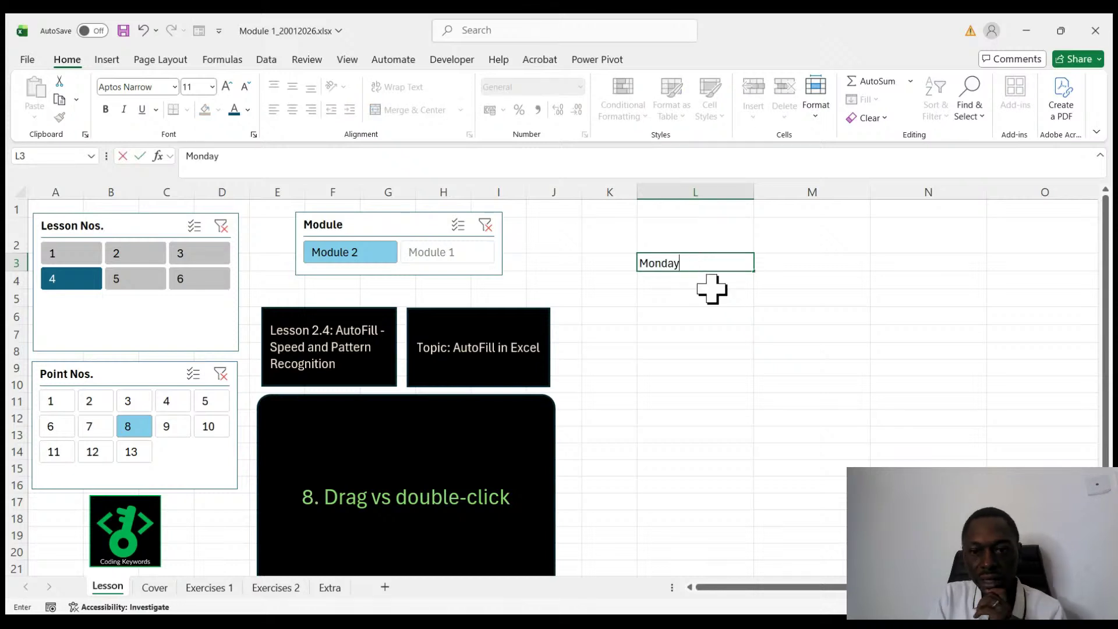
pyautogui.click(729, 333)
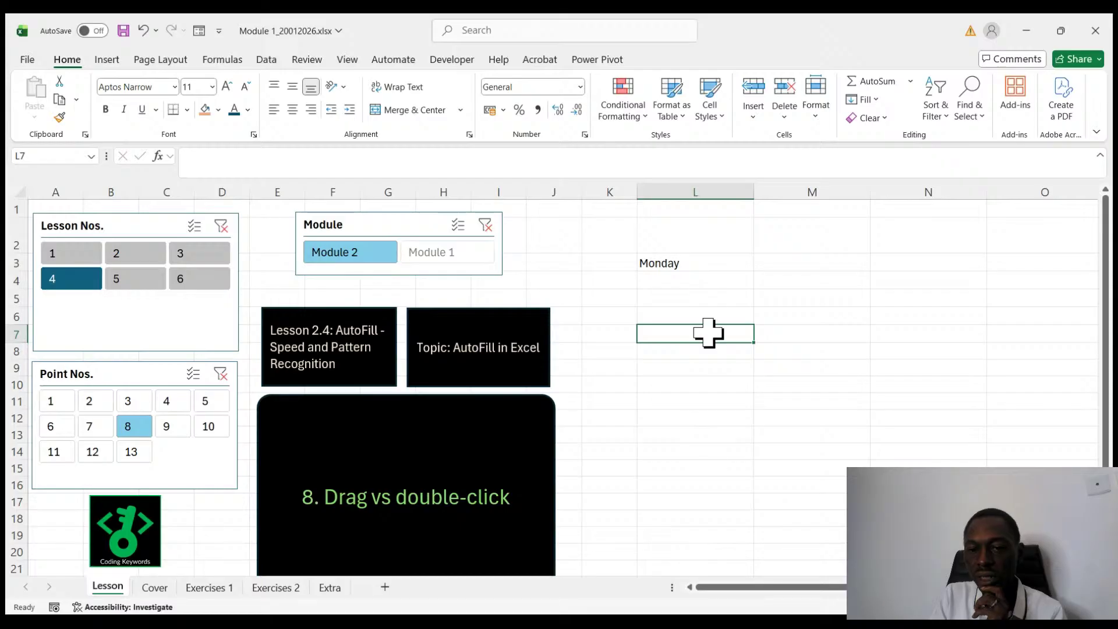
# - Replace the contents of cell L3 with Hello
pyautogui.click(700, 263)
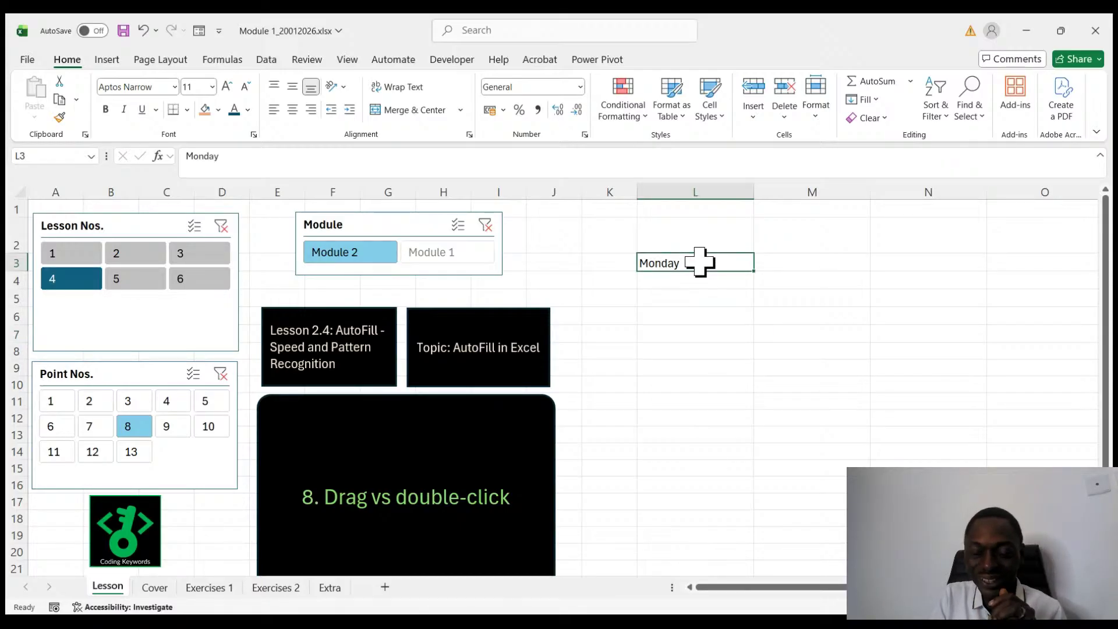
pyautogui.doubleClick(701, 263)
pyautogui.doubleClick(701, 259)
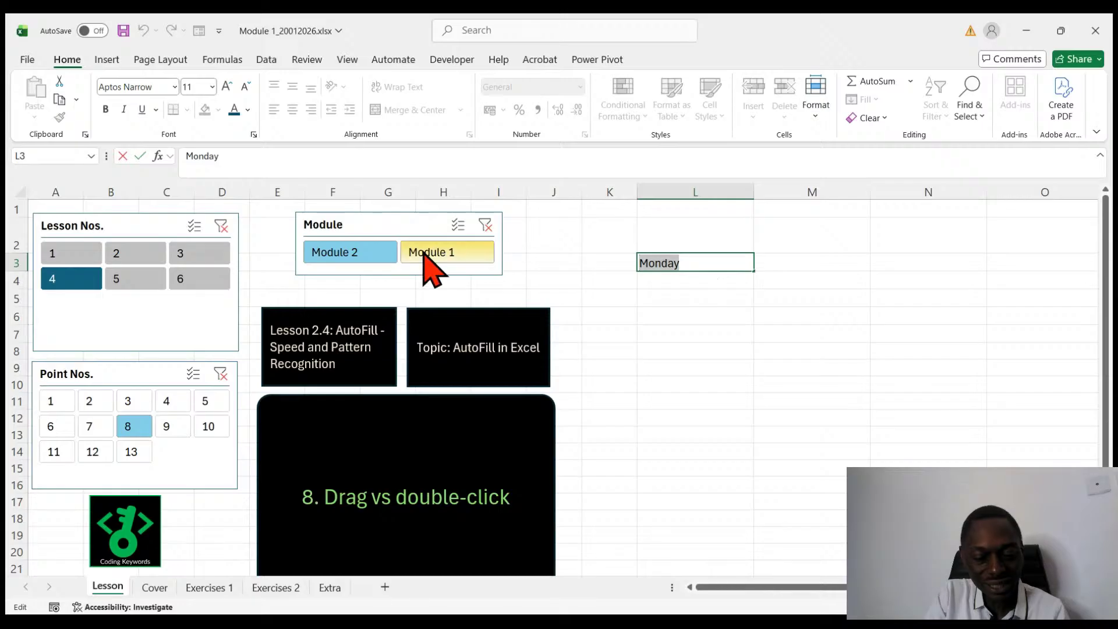
pyautogui.write('Hello')
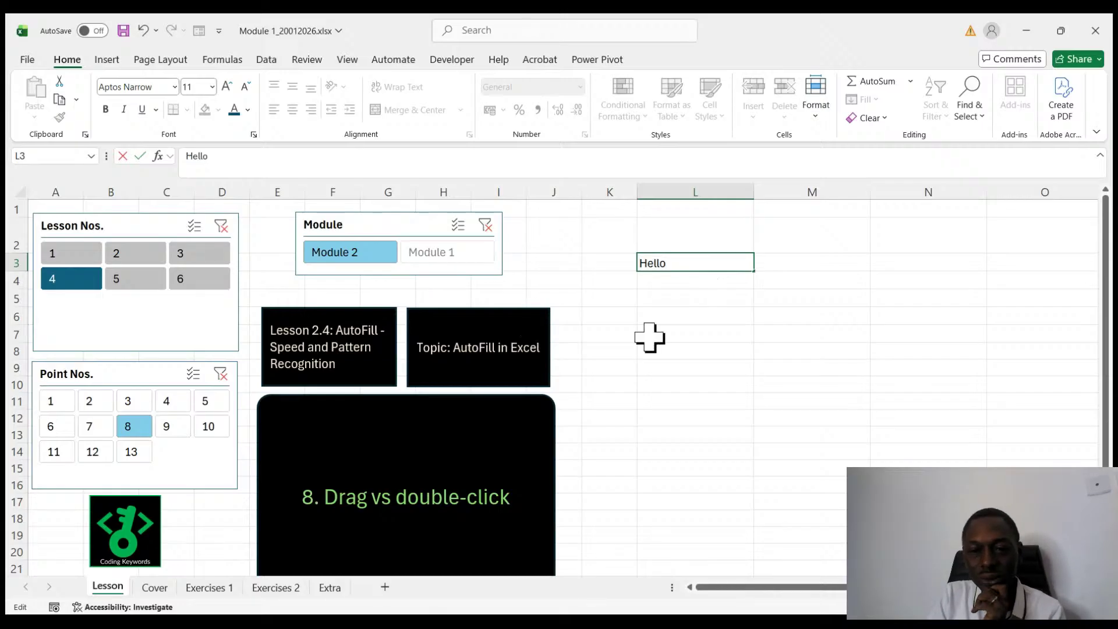
pyautogui.click(683, 336)
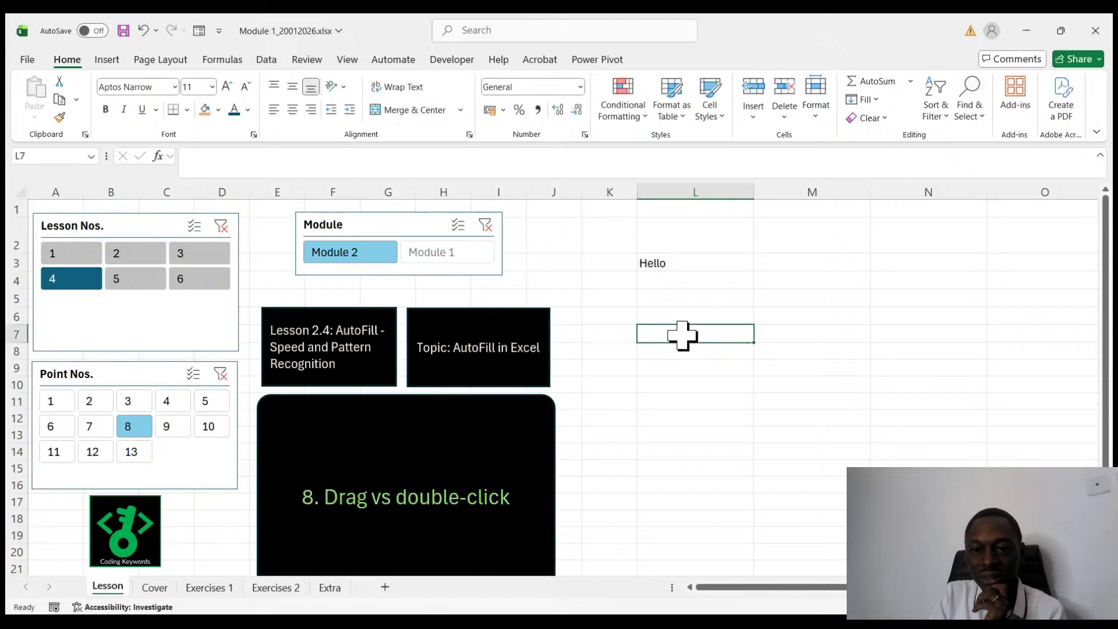
# - AutoFill Hello from cell L3 down to L20 and reselect L3
pyautogui.click(687, 263)
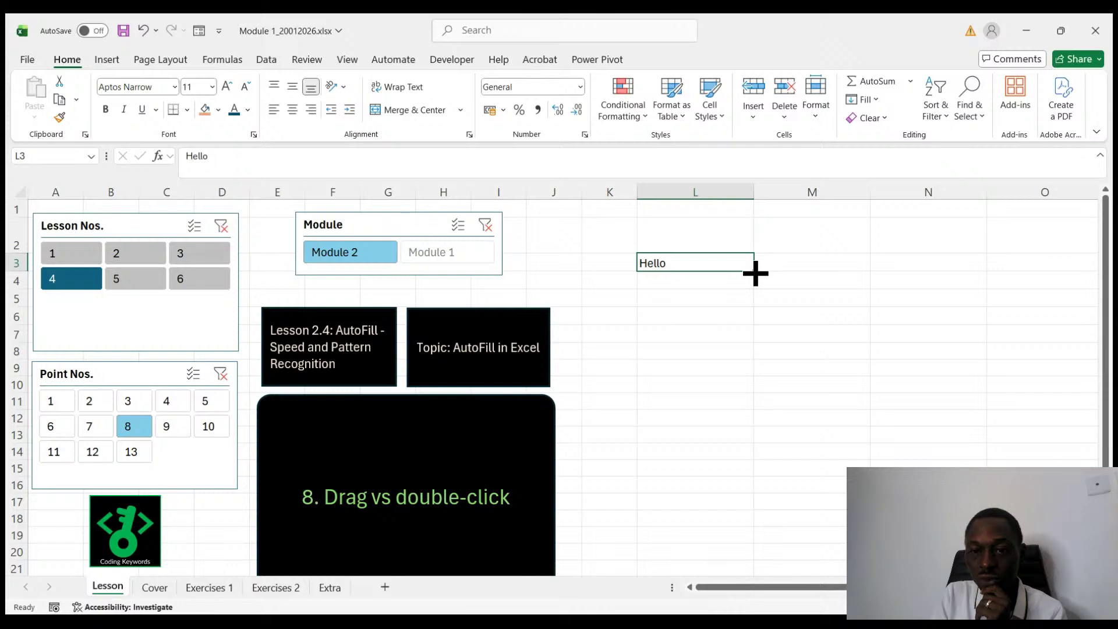
pyautogui.moveTo(755, 273); pyautogui.dragTo(729, 562)
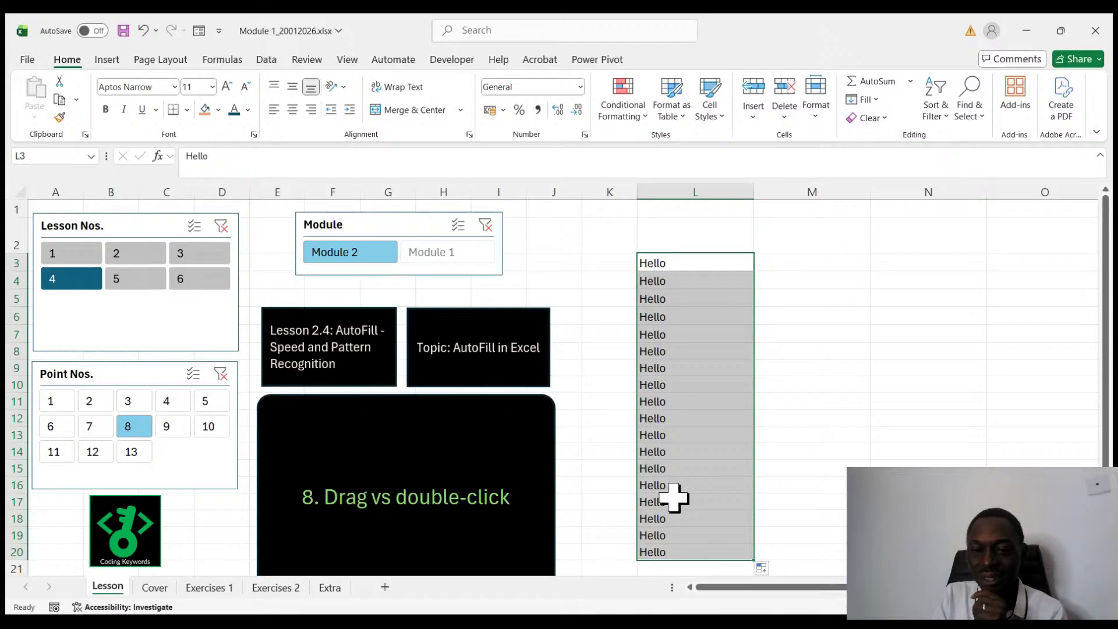
pyautogui.click(693, 263)
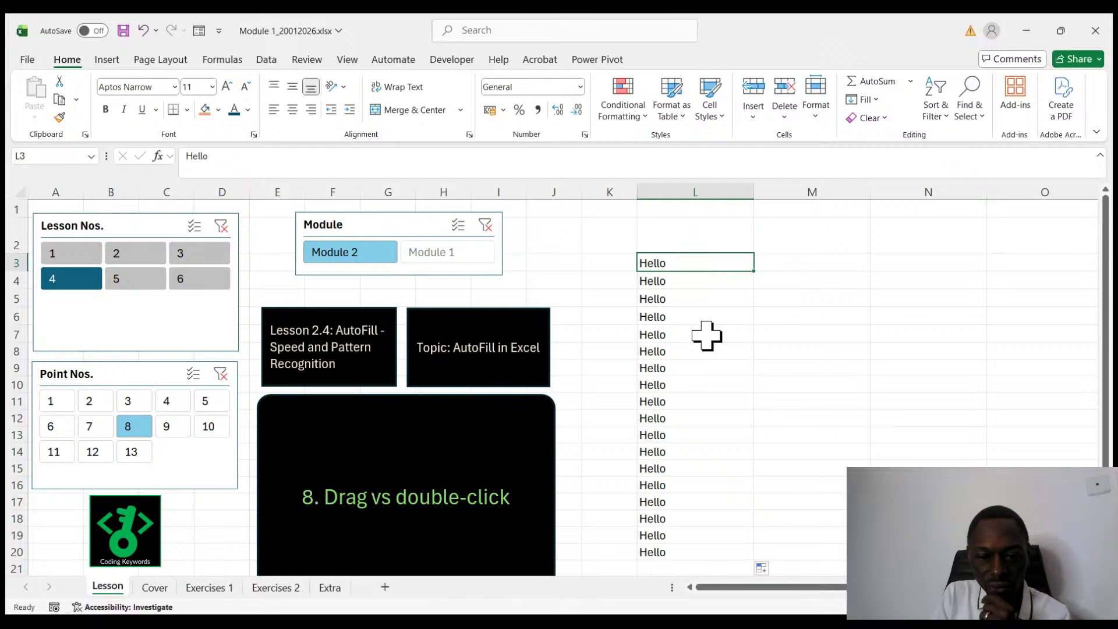
# - Read the notes on drag versus double-click filling on the Extra sheet and return to the Lesson sheet
pyautogui.click(331, 588)
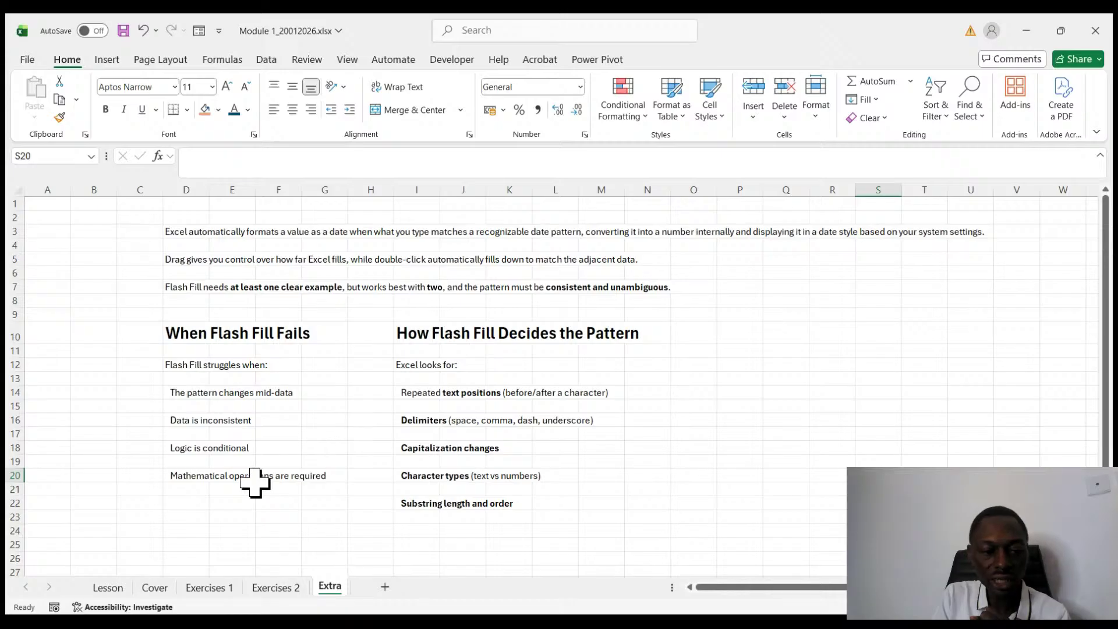
pyautogui.click(110, 587)
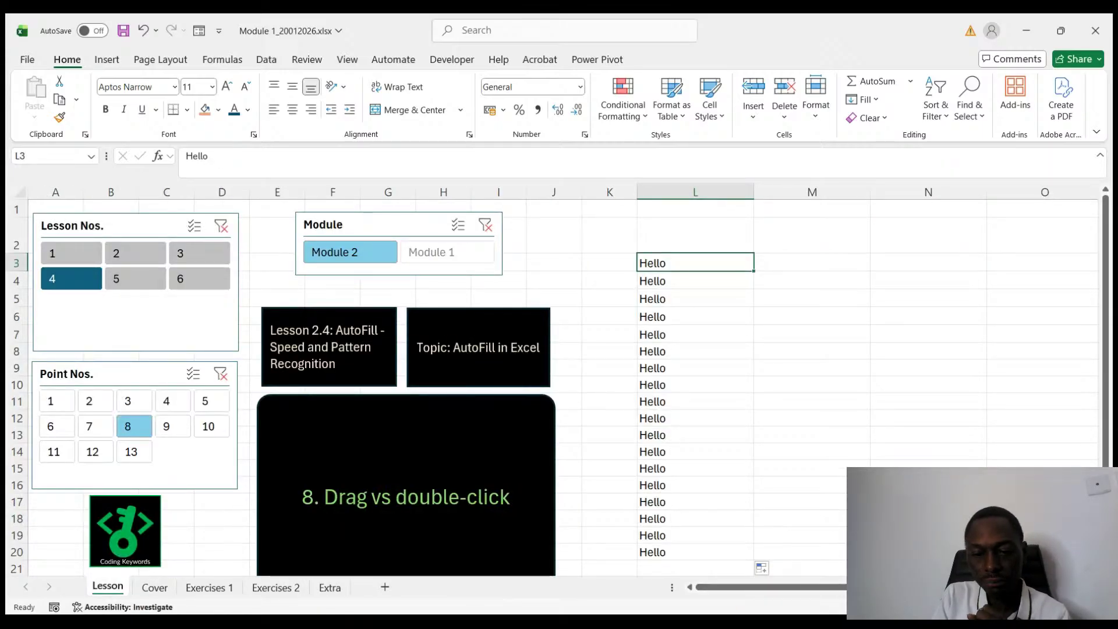
pyautogui.hotkey('alt', 'Tab')
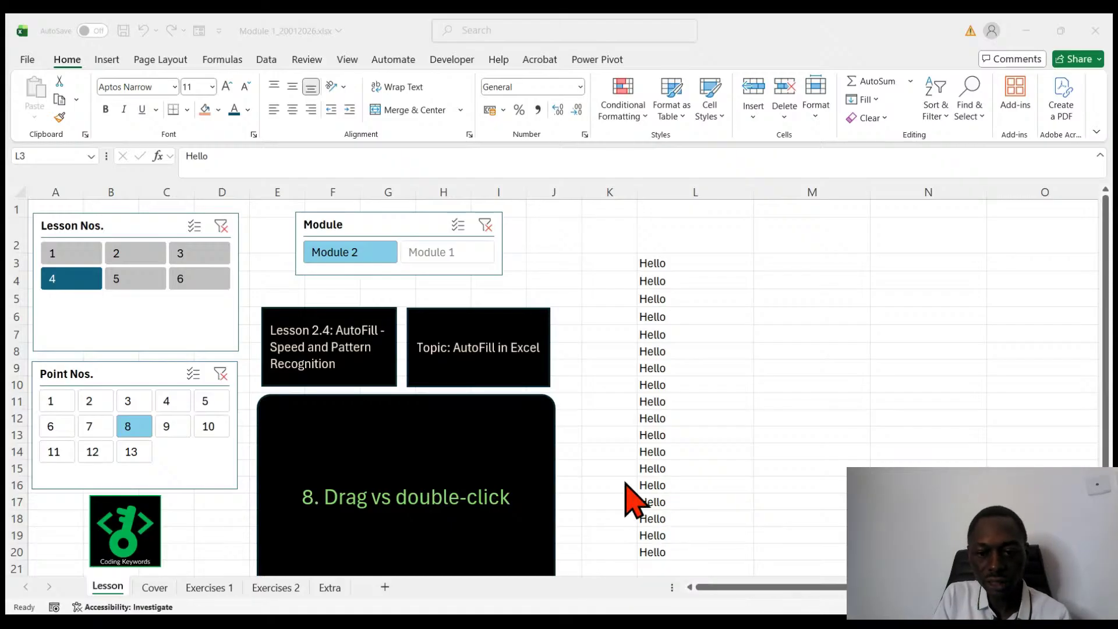
pyautogui.hotkey('alt', 'Tab')
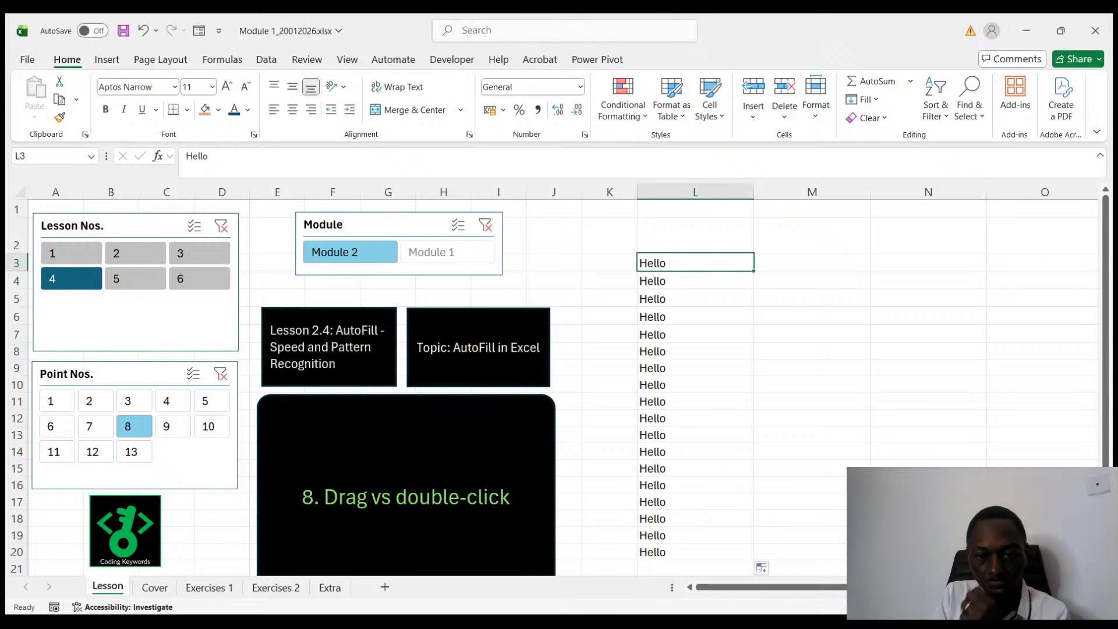
pyautogui.click(693, 419)
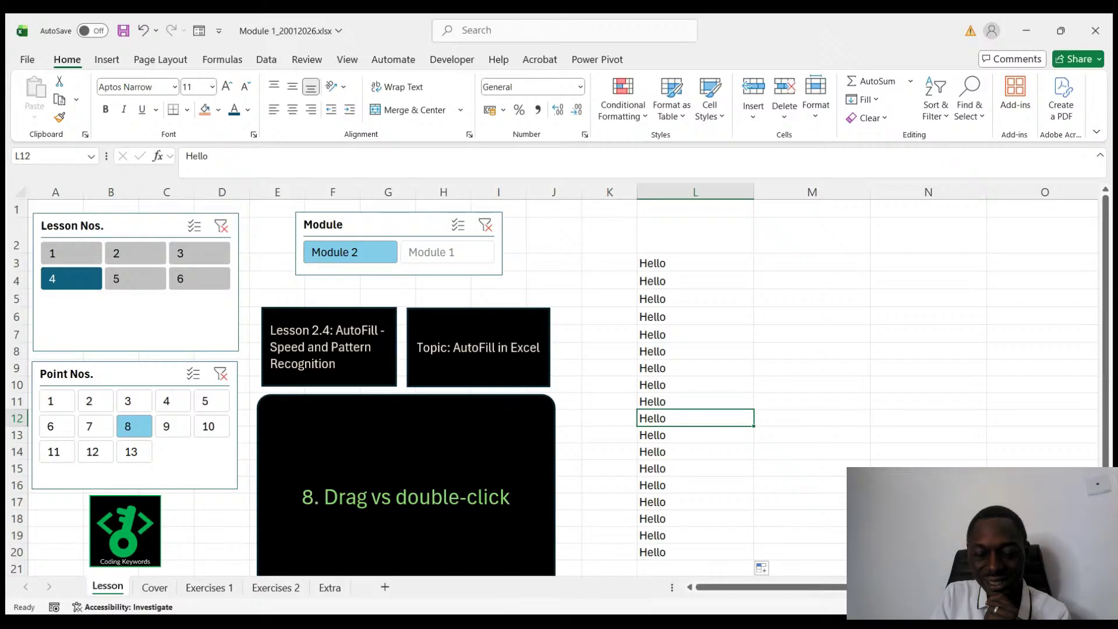
pyautogui.hotkey('alt', 'Tab')
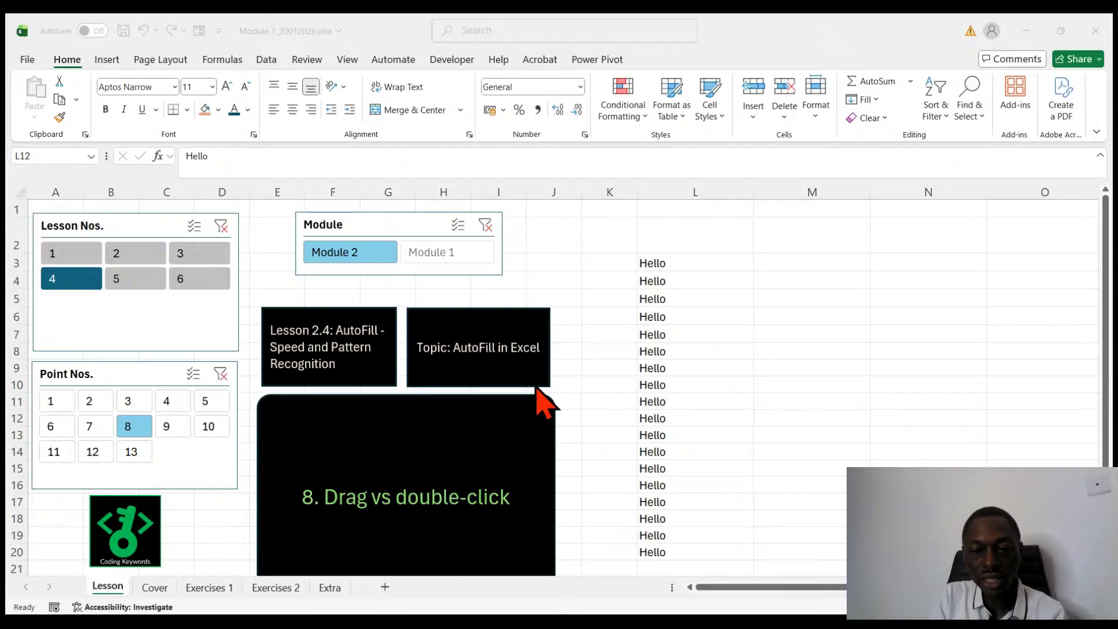
pyautogui.press('Escape')
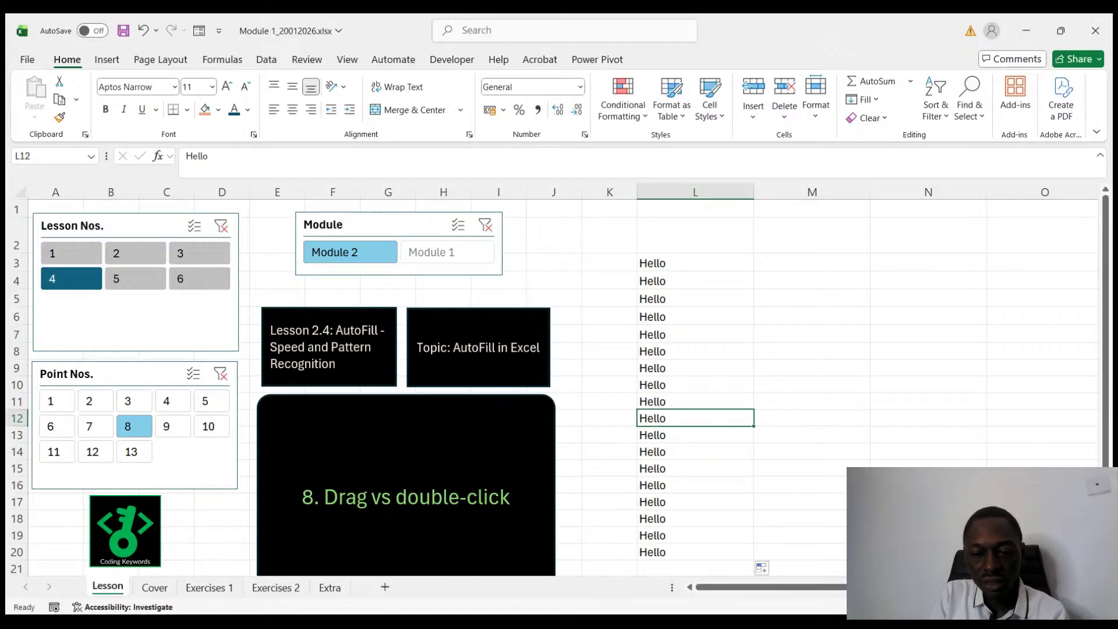
pyautogui.click(629, 622)
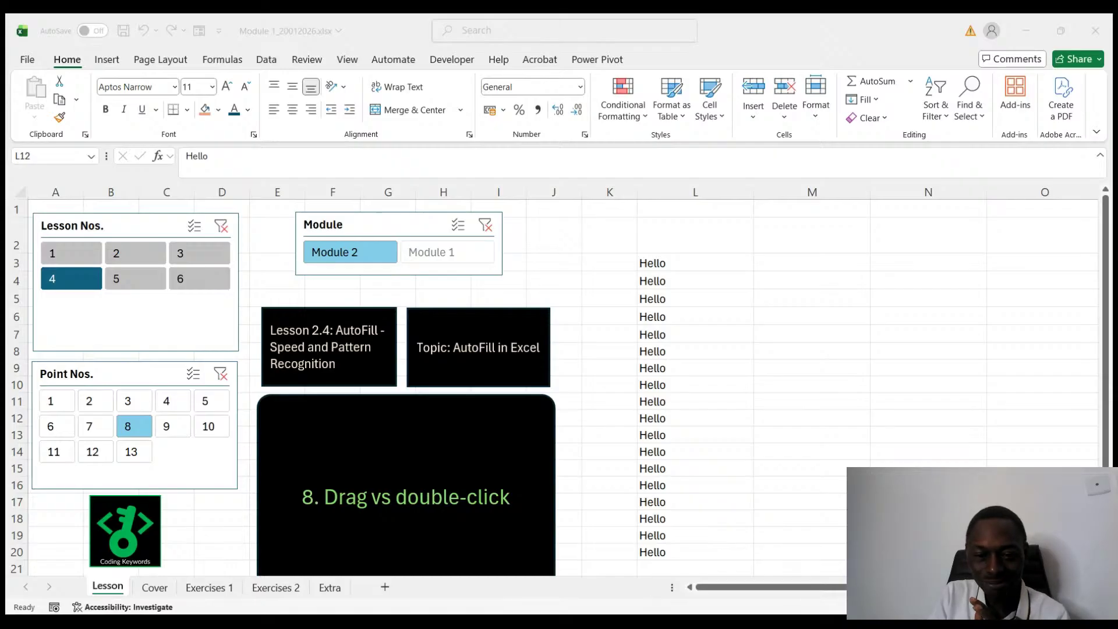
pyautogui.click(542, 489)
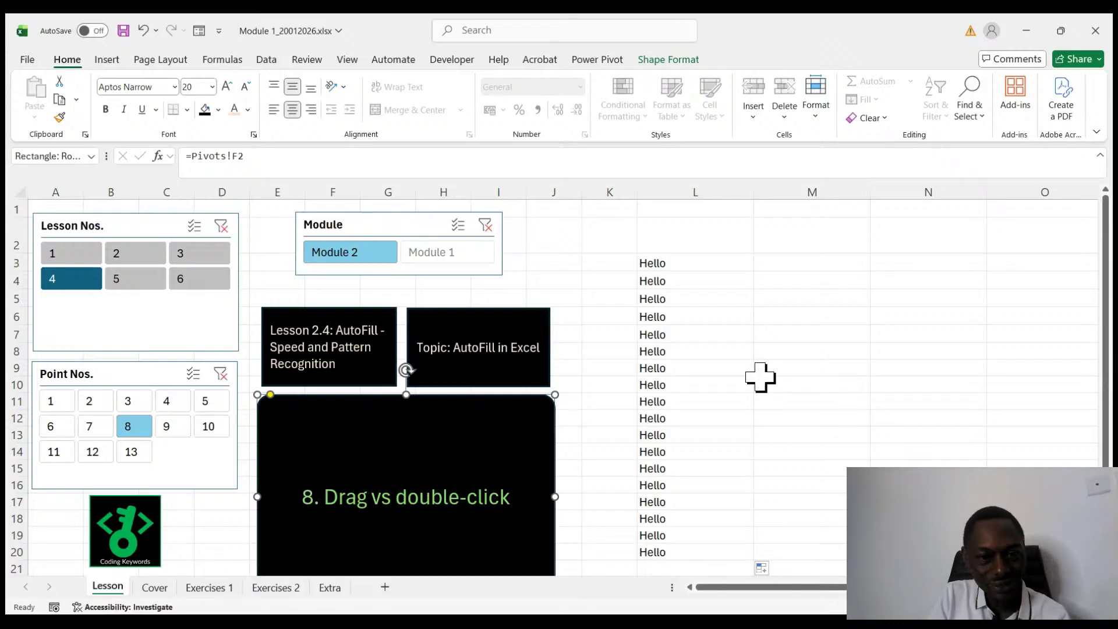
pyautogui.click(736, 369)
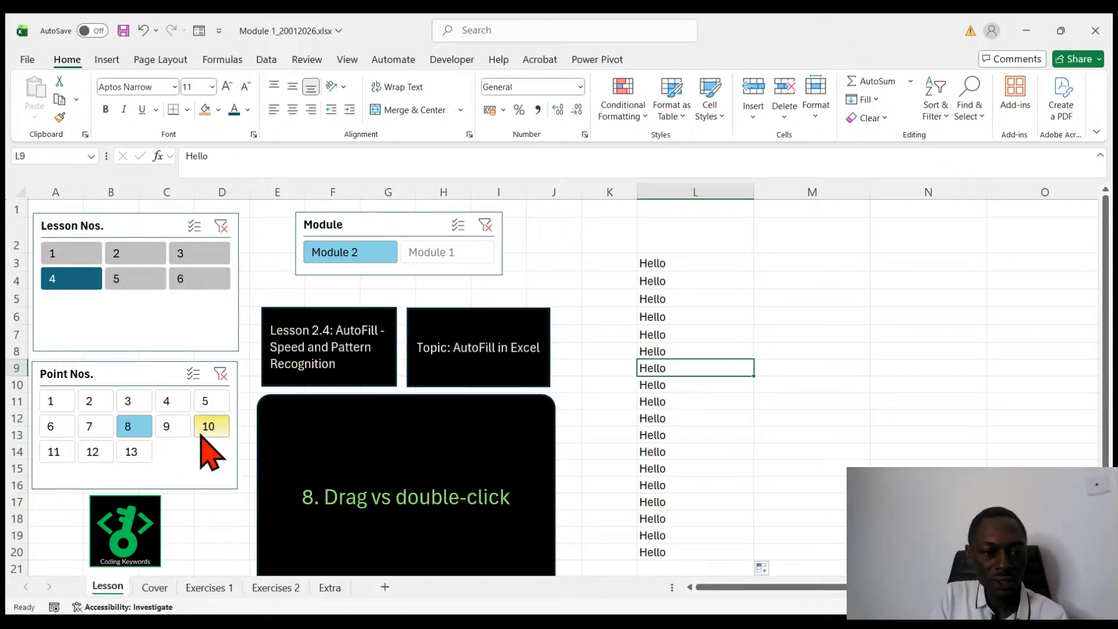
# - Enter 1, 2 and 3 in cells M3 to M5, keeping lesson point 8 selected
pyautogui.click(173, 428)
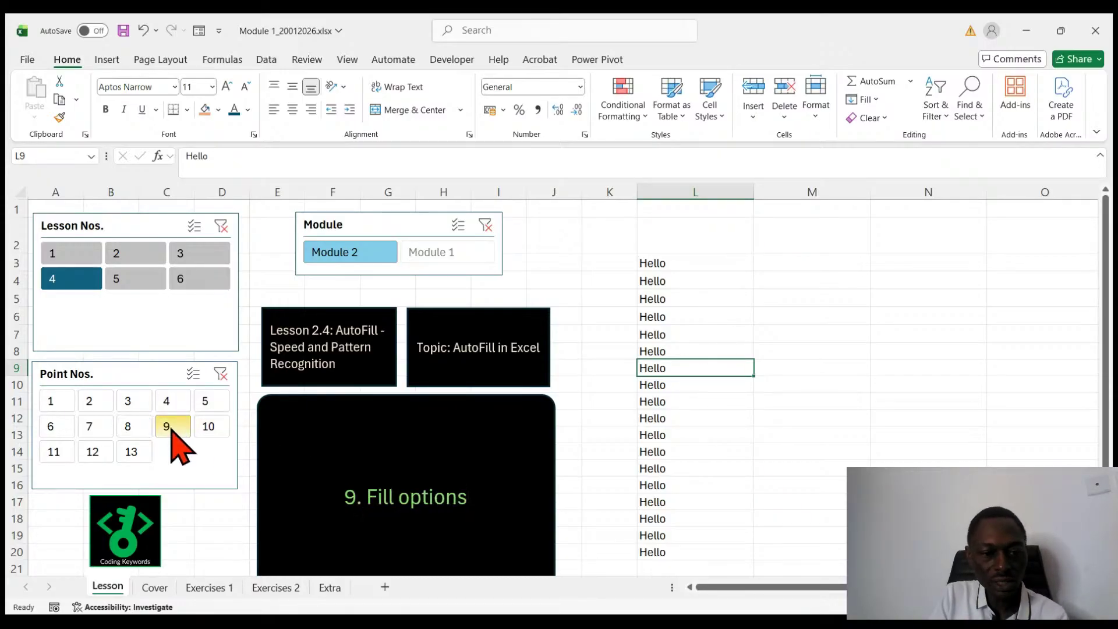
pyautogui.click(137, 431)
pyautogui.click(818, 262)
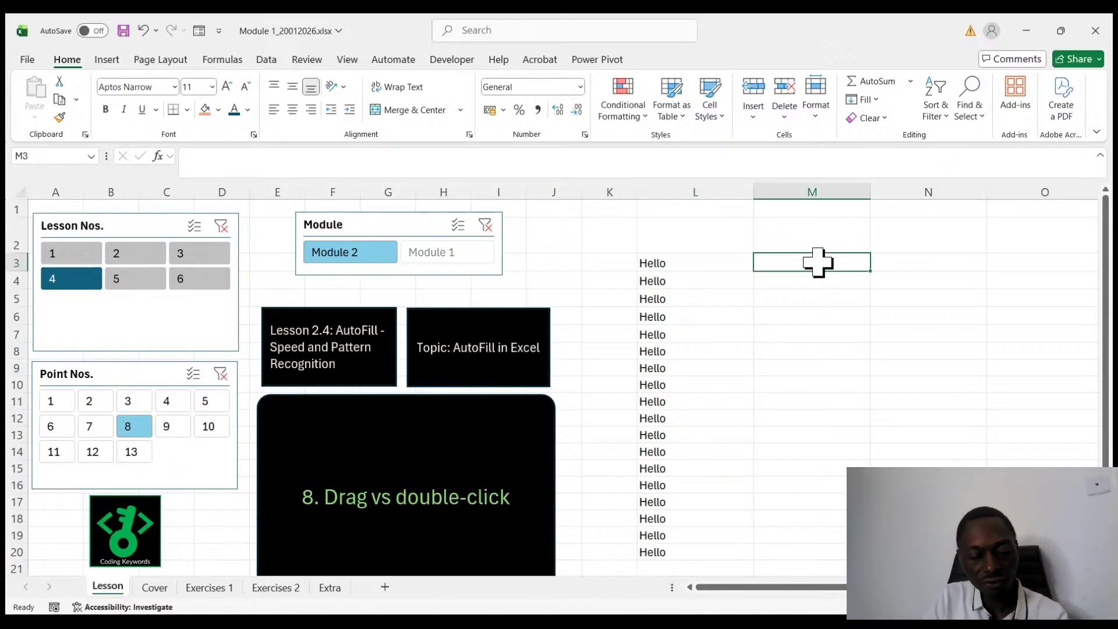
pyautogui.write('1')
pyautogui.press('Return')
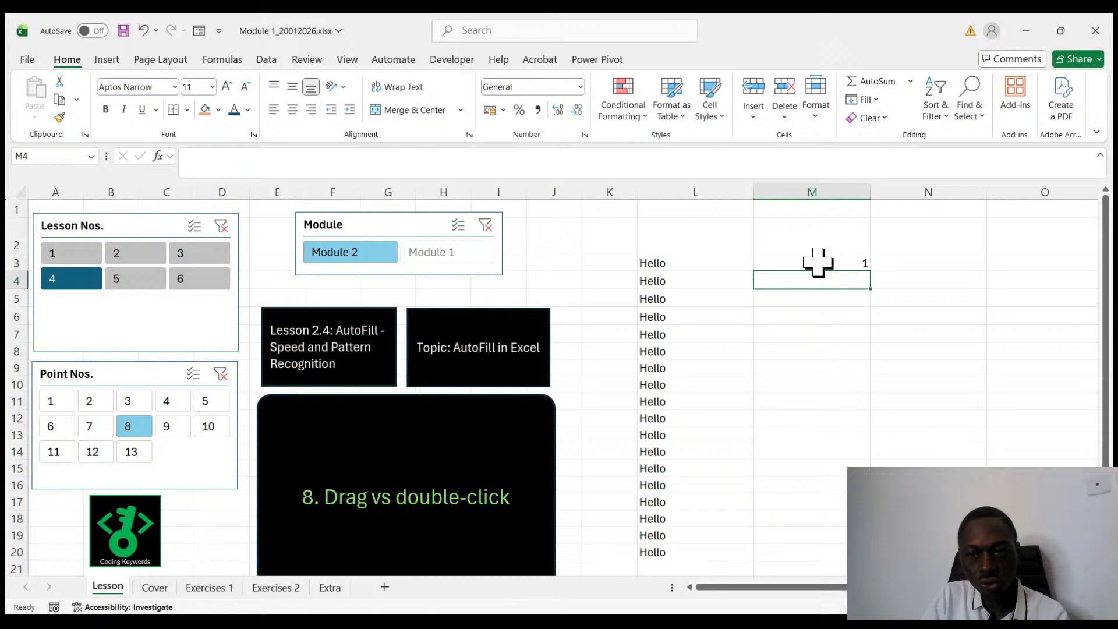
pyautogui.write('2')
pyautogui.press('Return')
pyautogui.write('3')
pyautogui.press('Return')
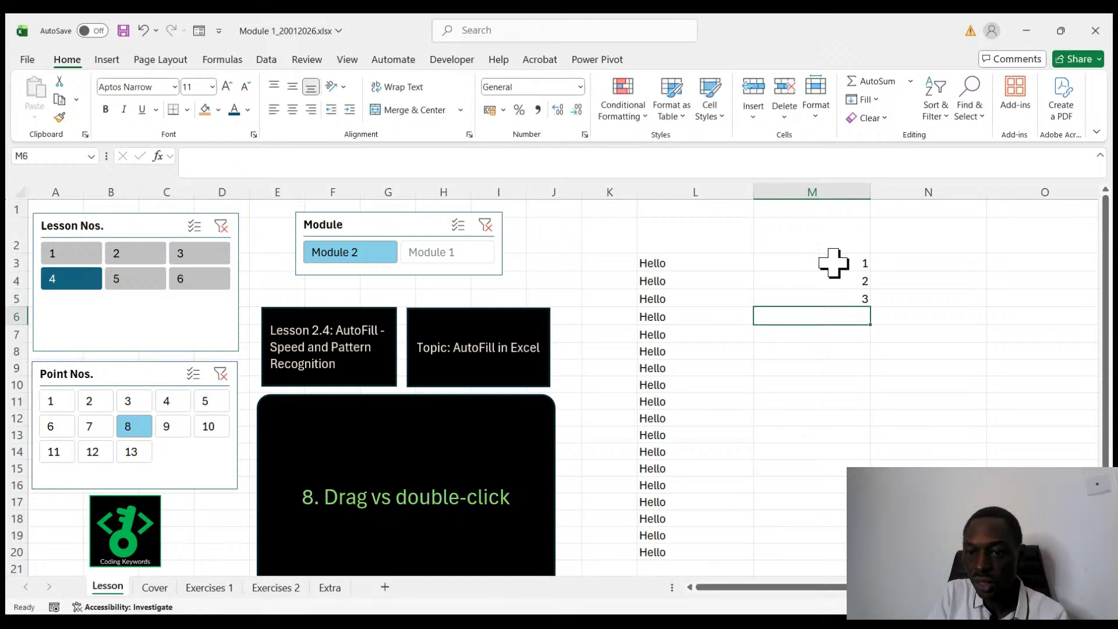
# - AutoFill the number series from M3:M5 down to cell M18
pyautogui.moveTo(836, 260); pyautogui.dragTo(836, 296)
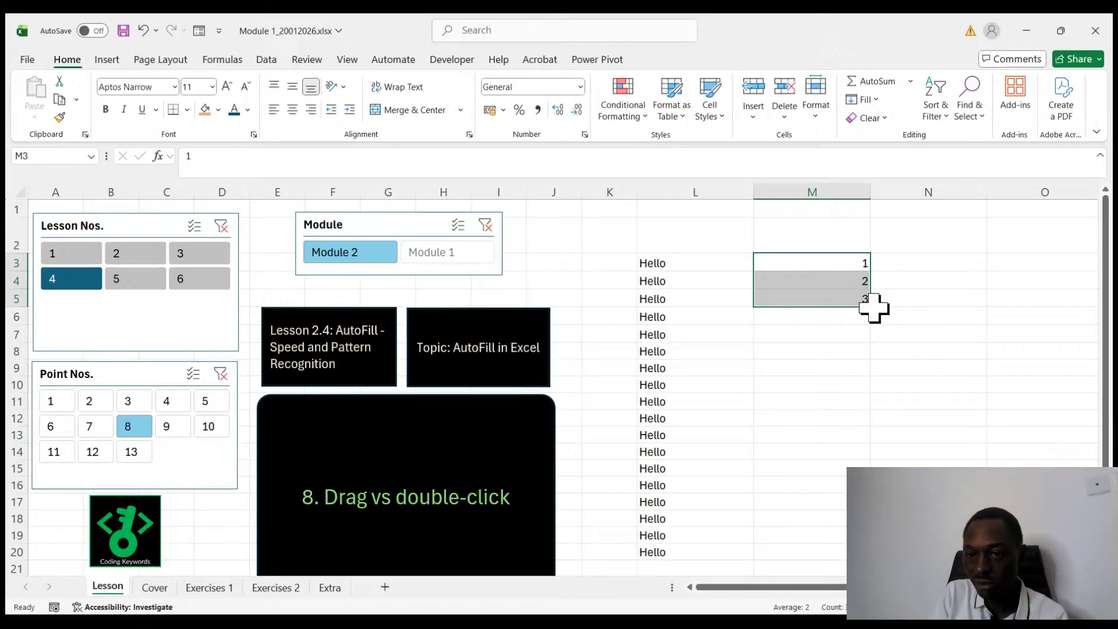
pyautogui.moveTo(869, 308); pyautogui.dragTo(858, 519)
pyautogui.moveTo(858, 518); pyautogui.dragTo(858, 552)
pyautogui.click(929, 485)
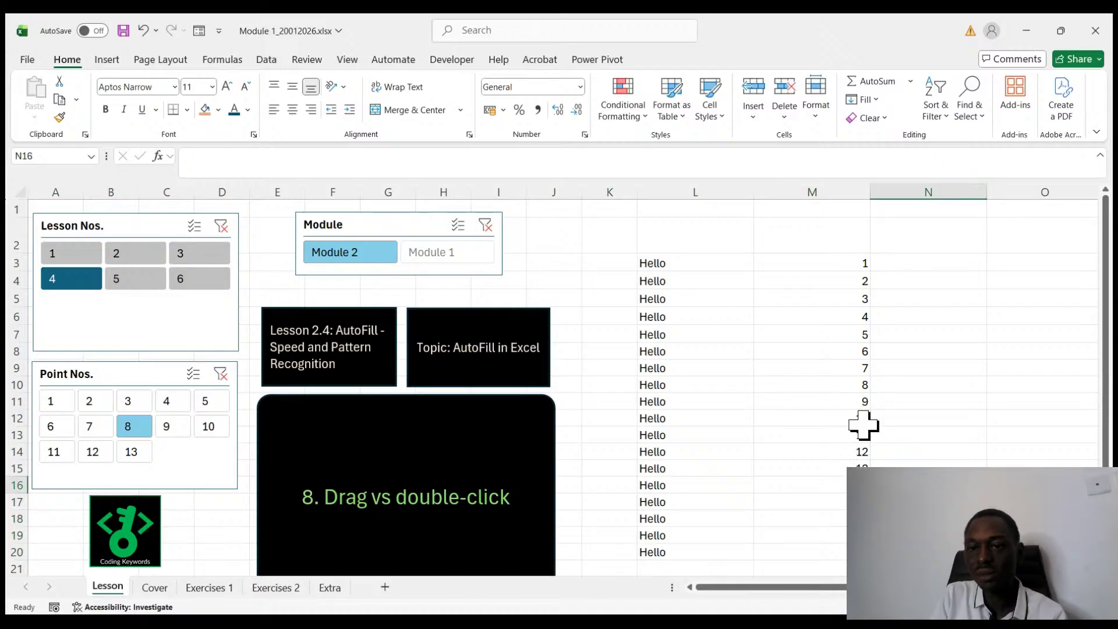
# - Enter Monday in cell N3 and AutoFill the weekdays down to N12
pyautogui.click(936, 263)
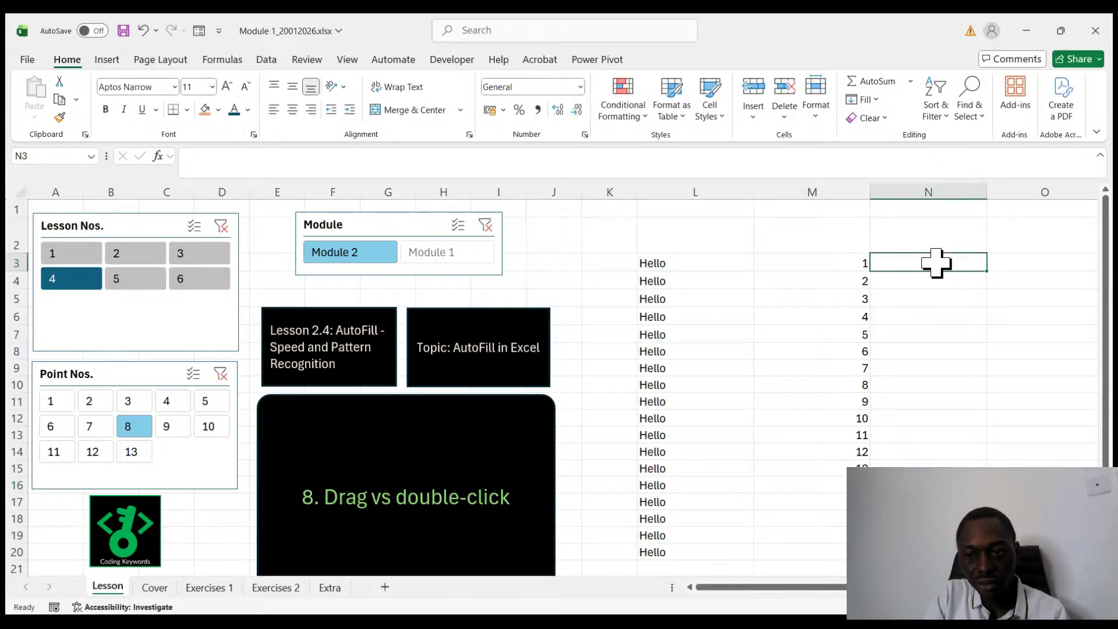
pyautogui.write('Monday')
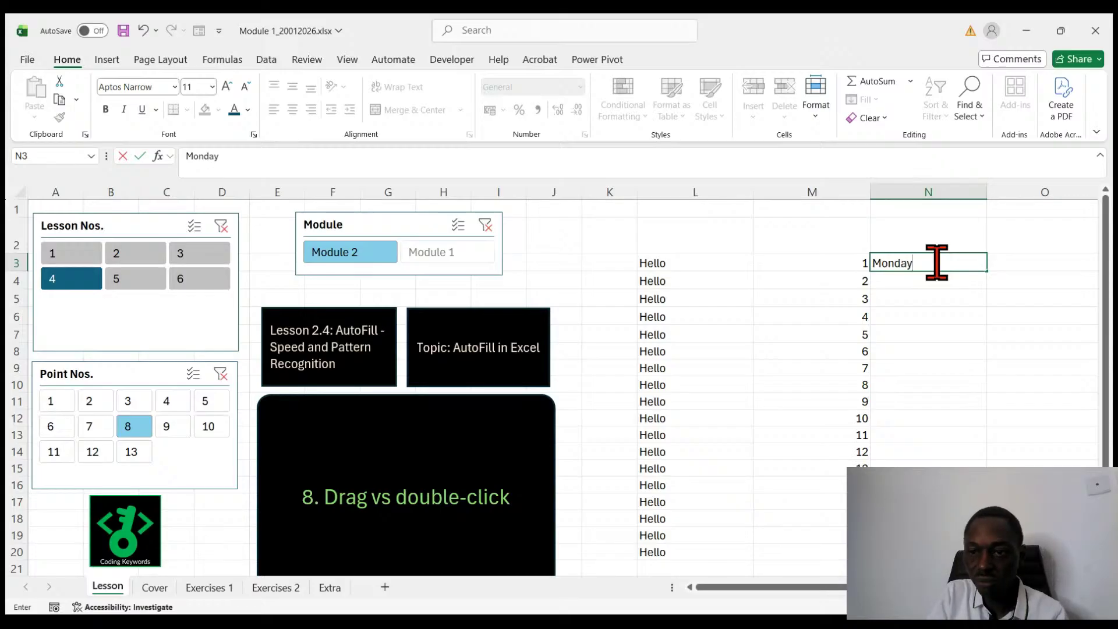
pyautogui.click(943, 294)
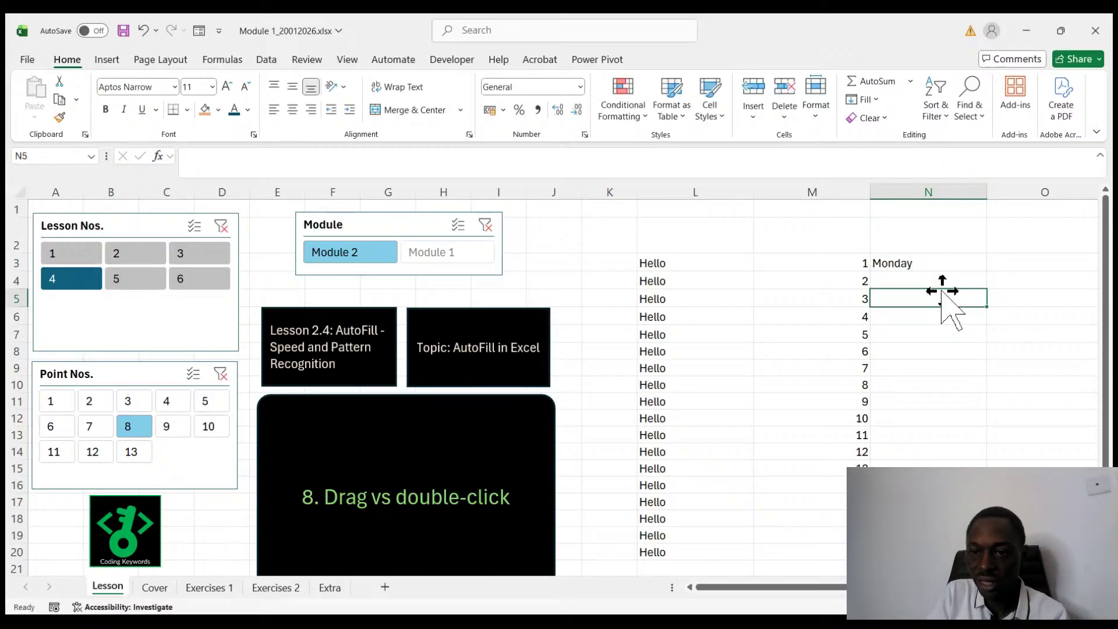
pyautogui.click(930, 265)
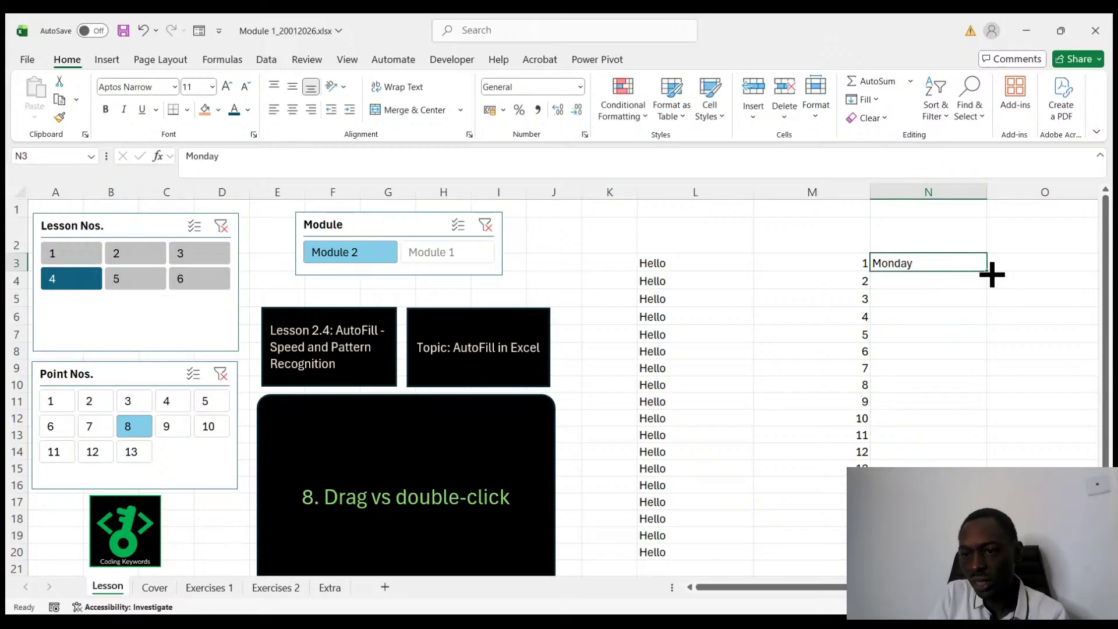
pyautogui.moveTo(991, 273); pyautogui.dragTo(968, 424)
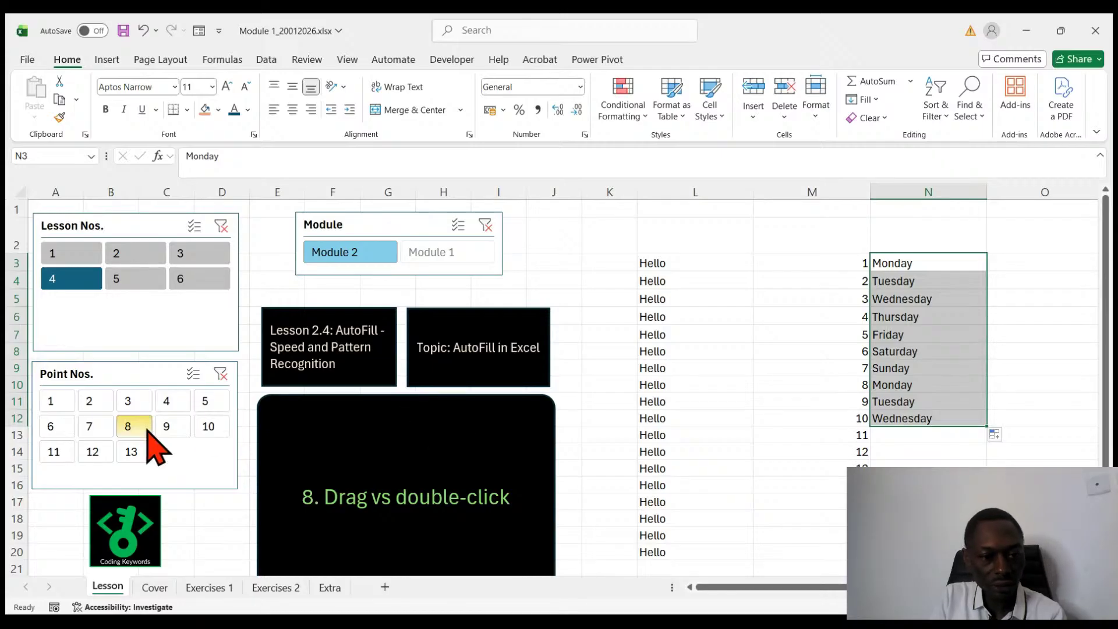
# - Advance the lesson from point 8 through point 9 to point 10 and view the Dataset 2B product order list
pyautogui.click(172, 432)
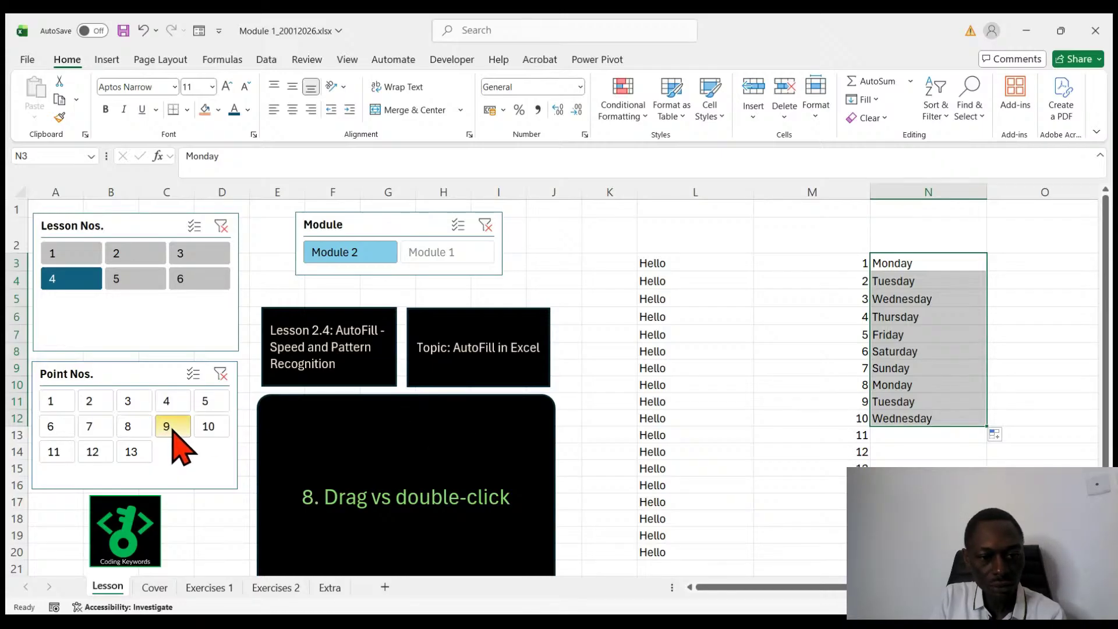
pyautogui.click(201, 429)
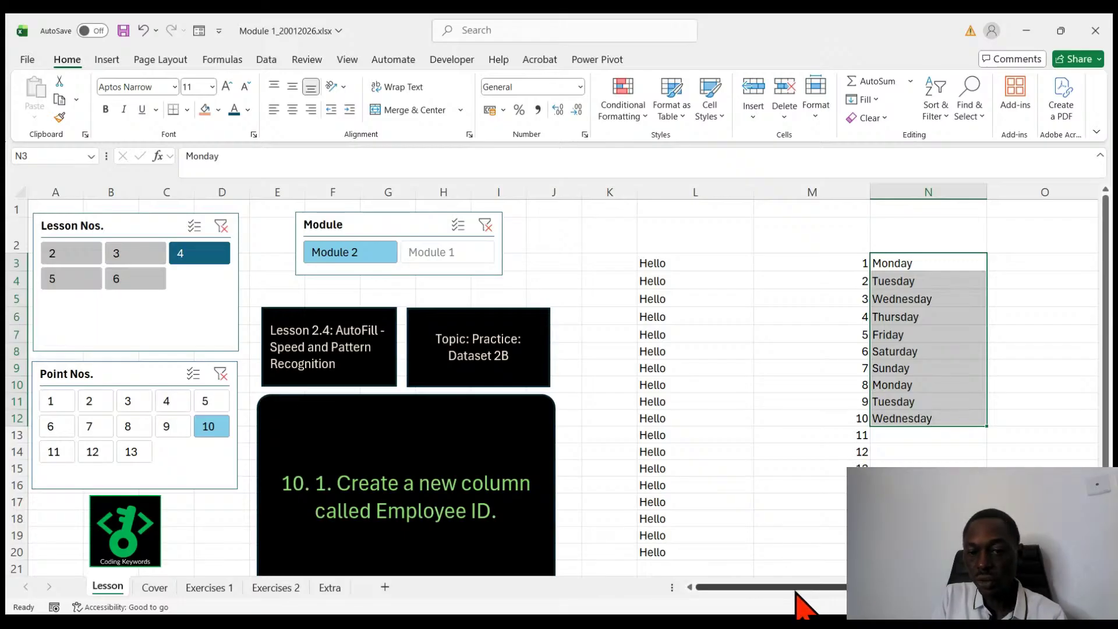
pyautogui.moveTo(799, 605); pyautogui.dragTo(914, 604)
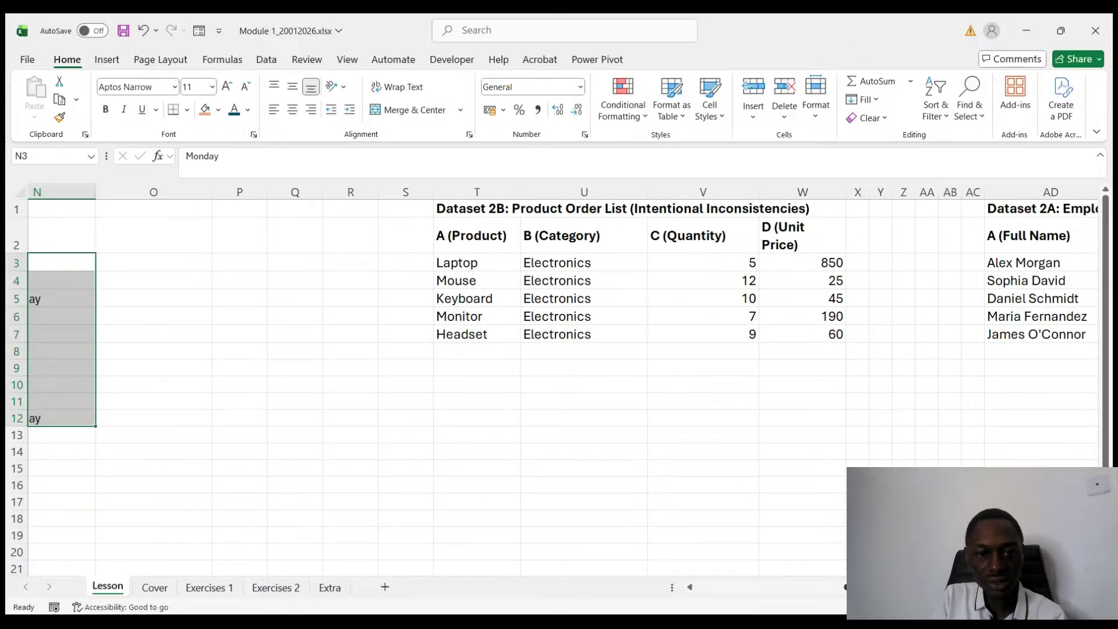
pyautogui.moveTo(913, 604); pyautogui.dragTo(913, 604)
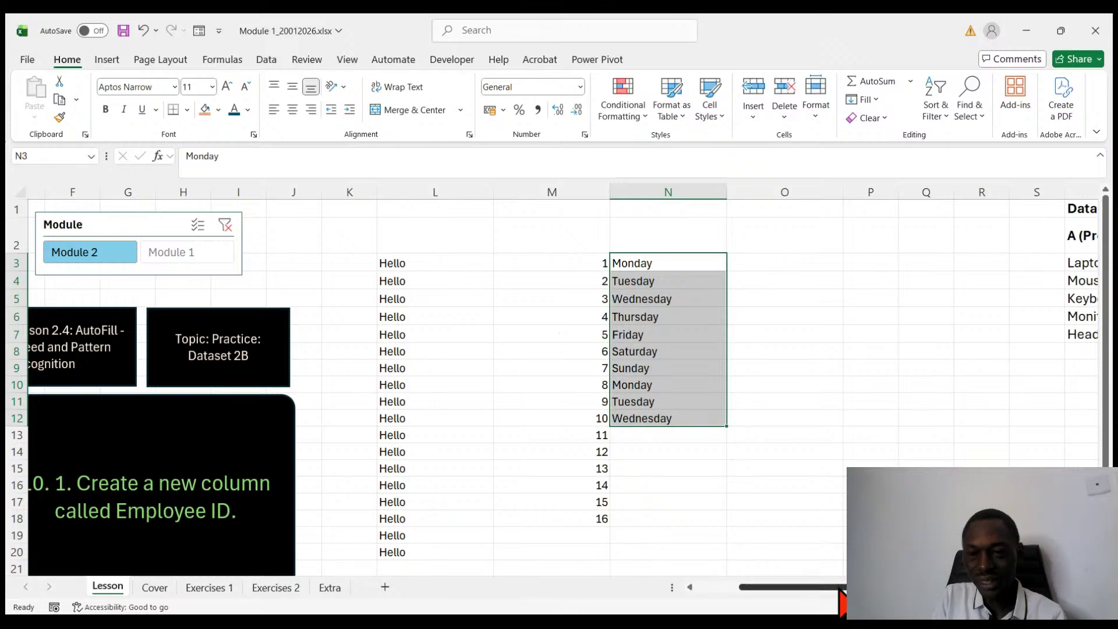
pyautogui.moveTo(843, 600)
pyautogui.mouseDown()
pyautogui.moveTo(823, 598)
pyautogui.moveTo(833, 600)
pyautogui.mouseUp()
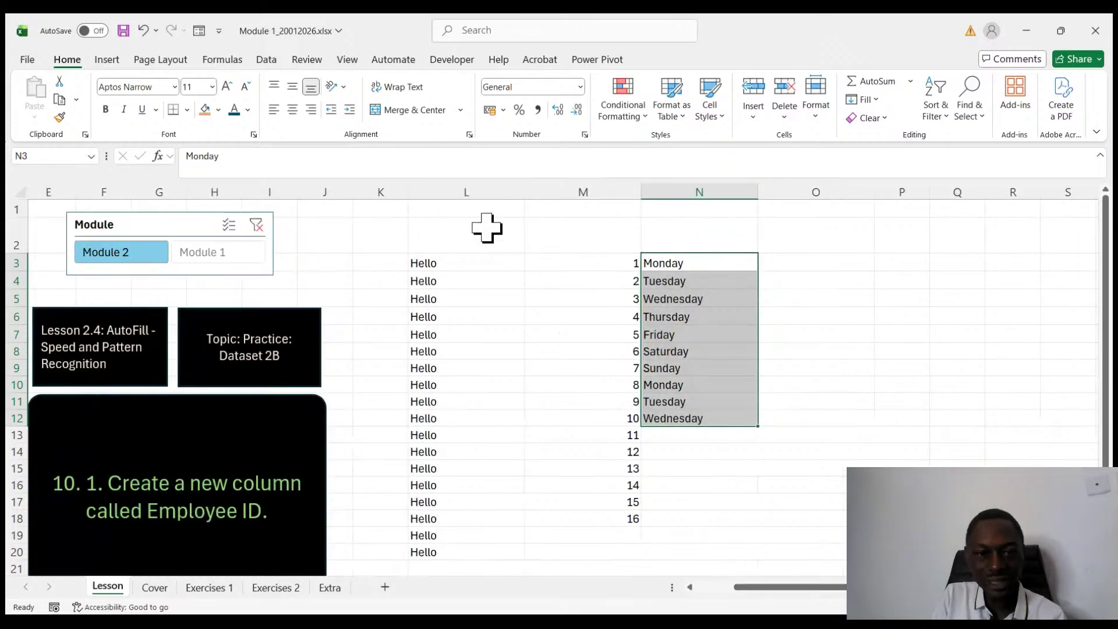
# - Insert six blank columns at K to P, ahead of the AutoFill examples, and widen them all equally
pyautogui.moveTo(386, 185); pyautogui.dragTo(886, 202)
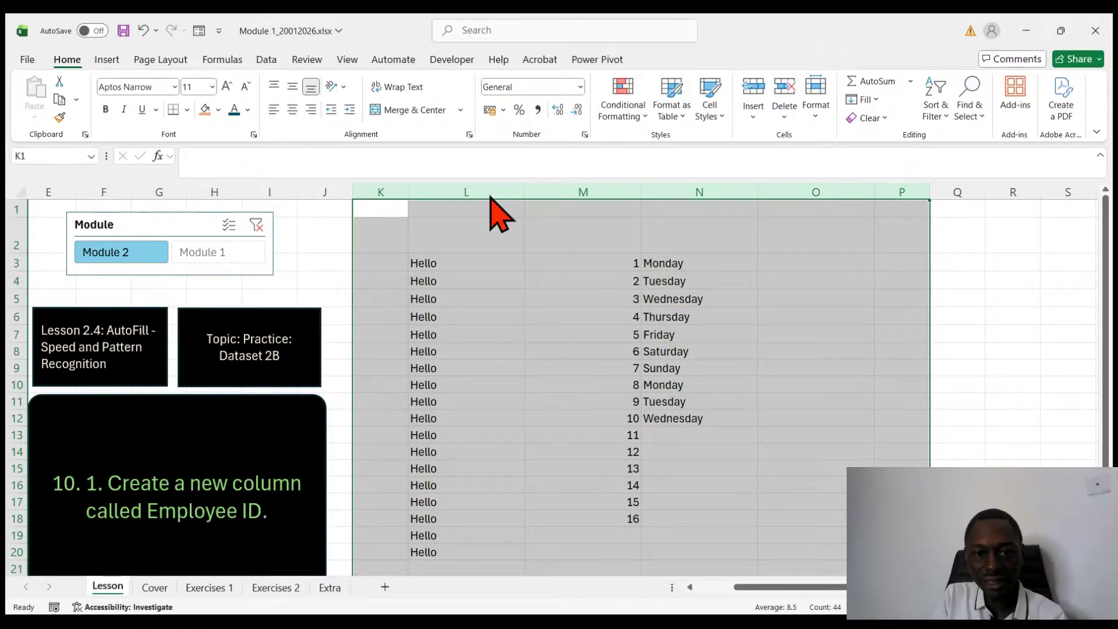
pyautogui.hotkey('ctrl', 'shift', '+')
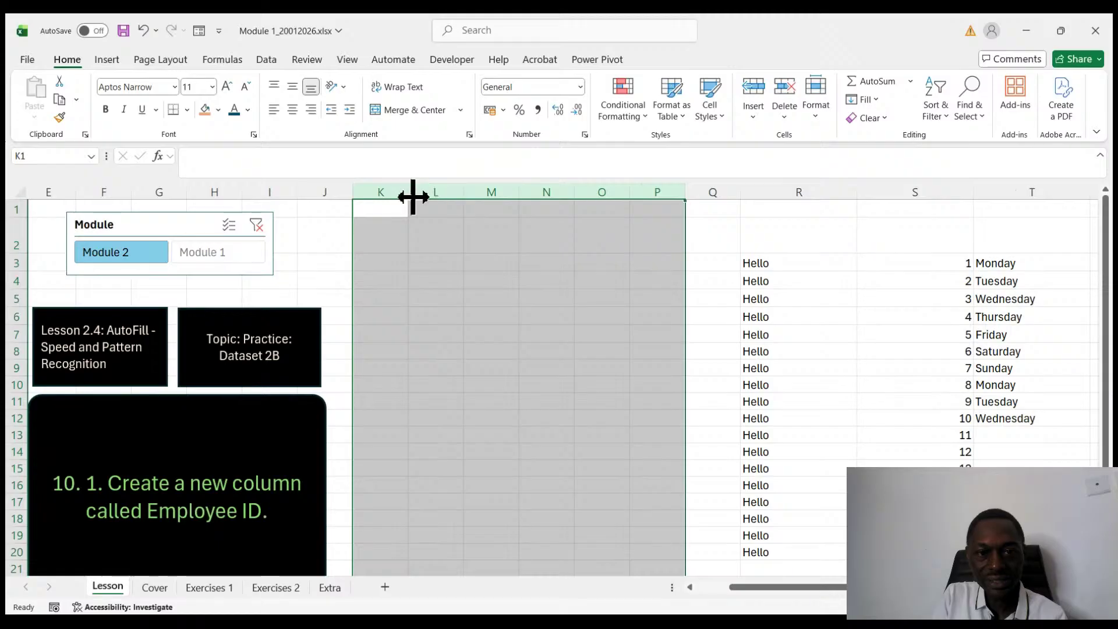
pyautogui.moveTo(411, 197); pyautogui.dragTo(497, 198)
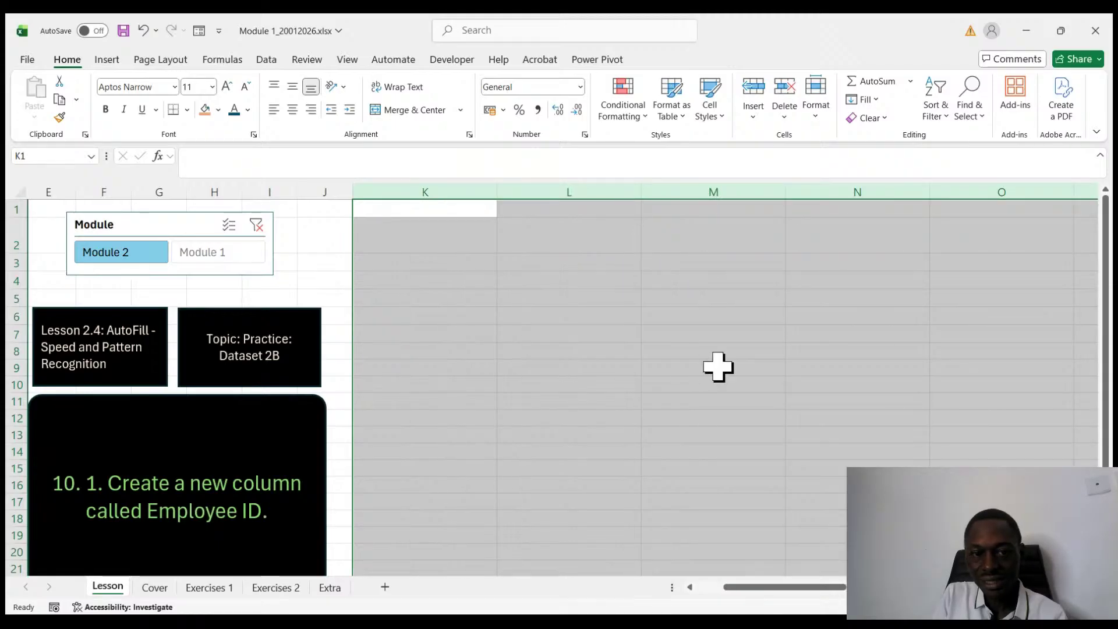
pyautogui.click(721, 350)
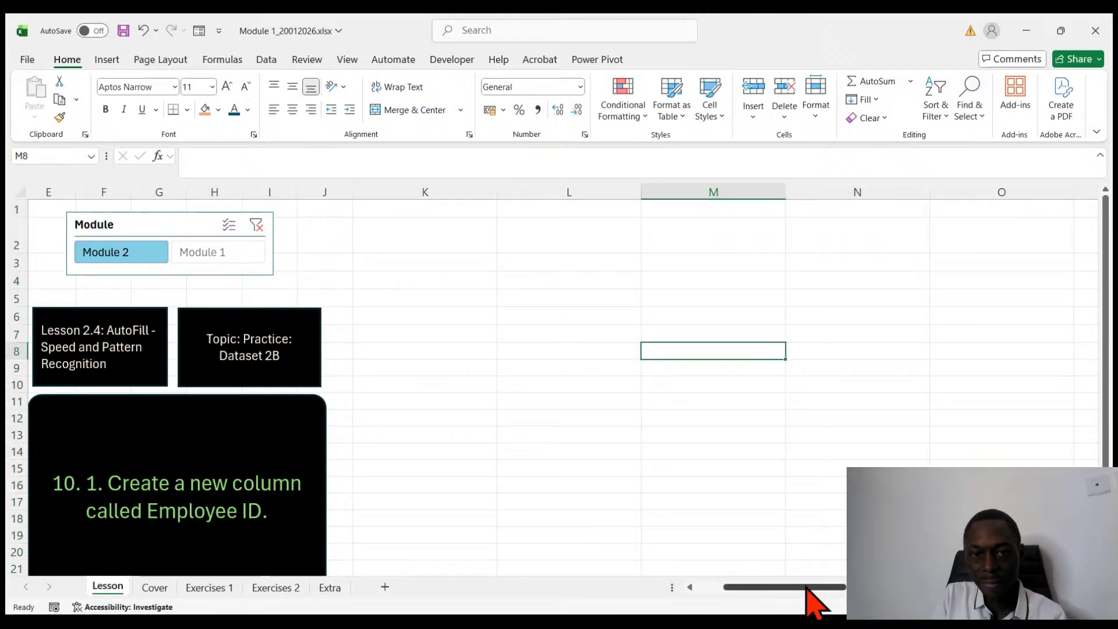
# - Narrow the blank columns L, M and N slightly
pyautogui.moveTo(642, 196); pyautogui.dragTo(619, 195)
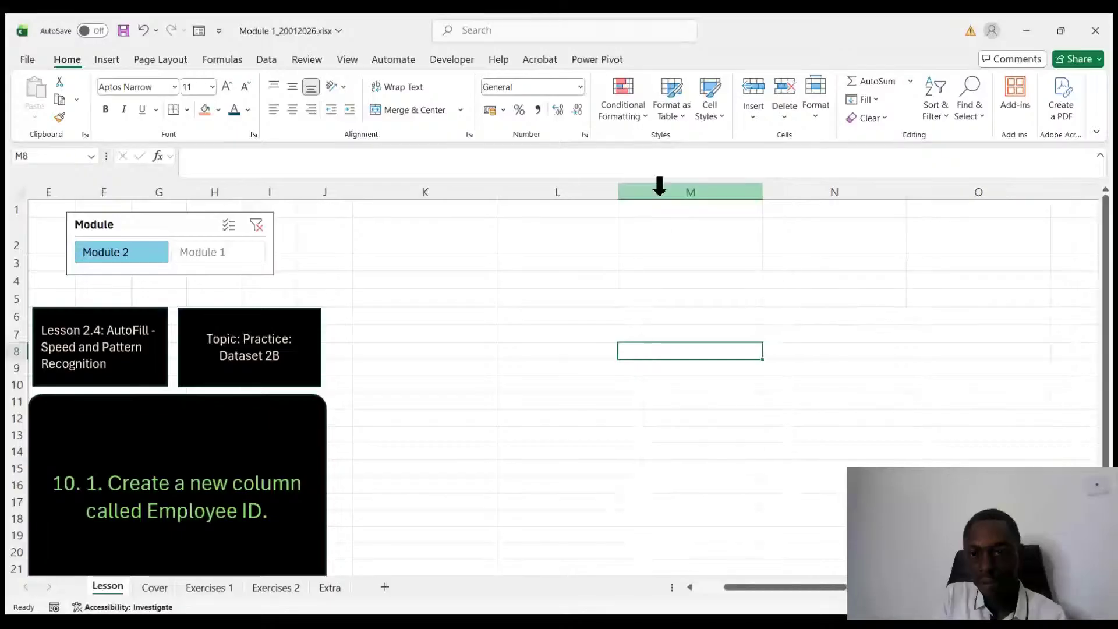
pyautogui.moveTo(767, 196); pyautogui.dragTo(744, 195)
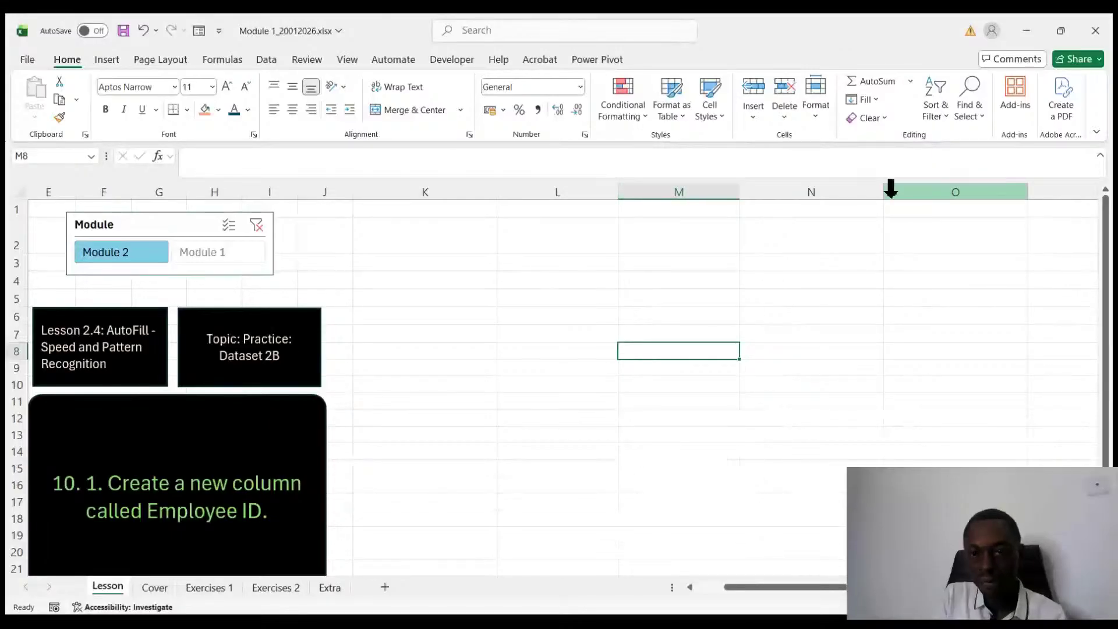
pyautogui.moveTo(884, 195); pyautogui.dragTo(855, 195)
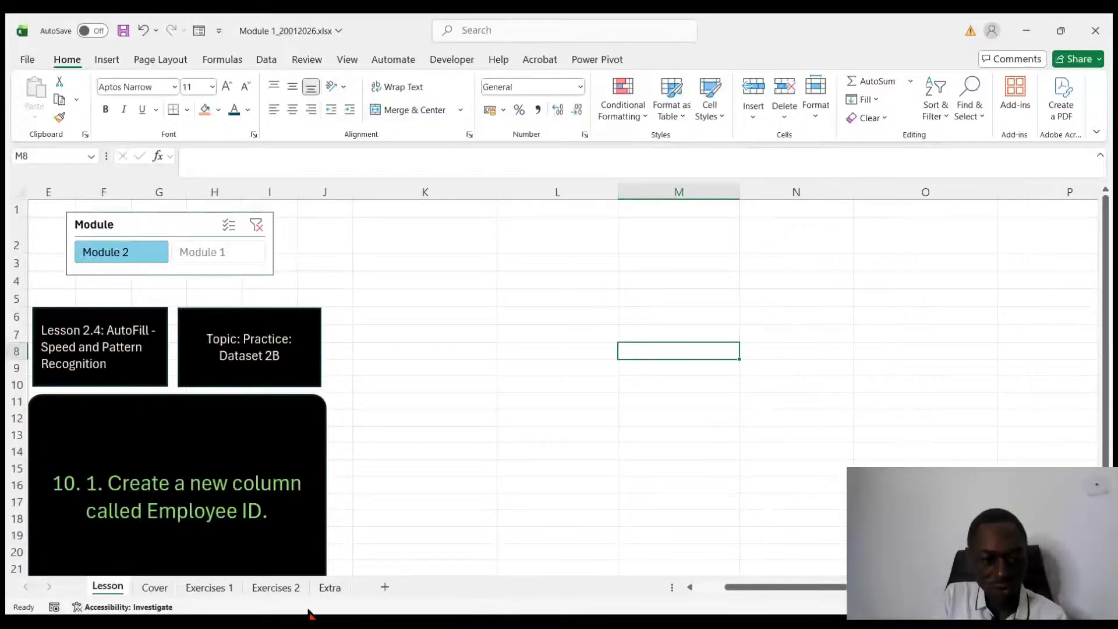
# - Look through the Extra, Exercises 2 and Exercises 1 sheets for the practice data and return to the Lesson sheet
pyautogui.click(330, 595)
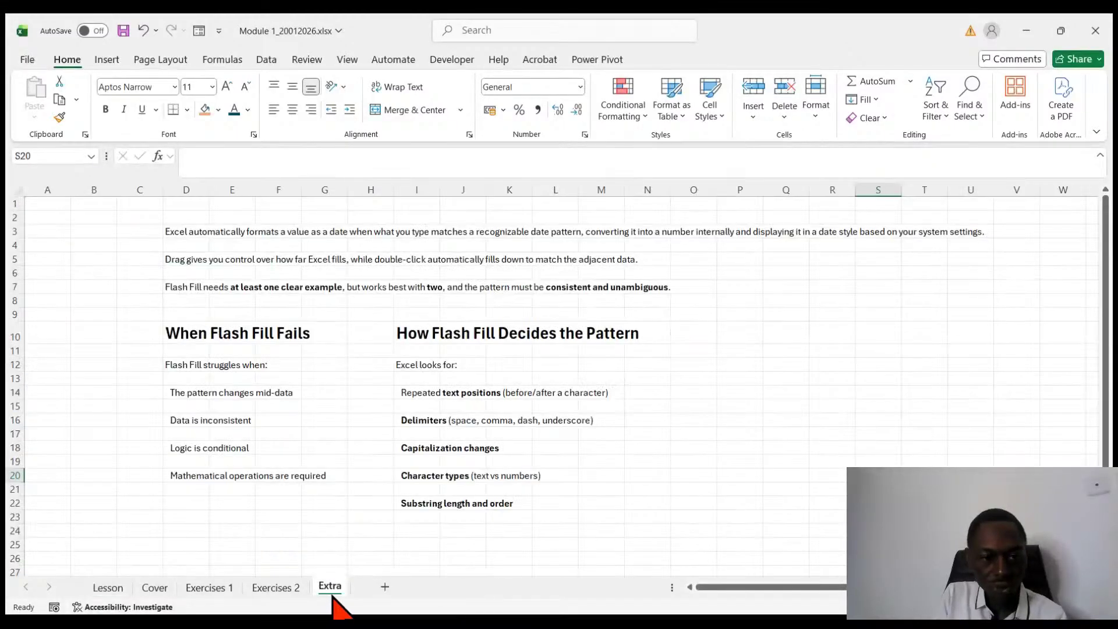
pyautogui.click(277, 589)
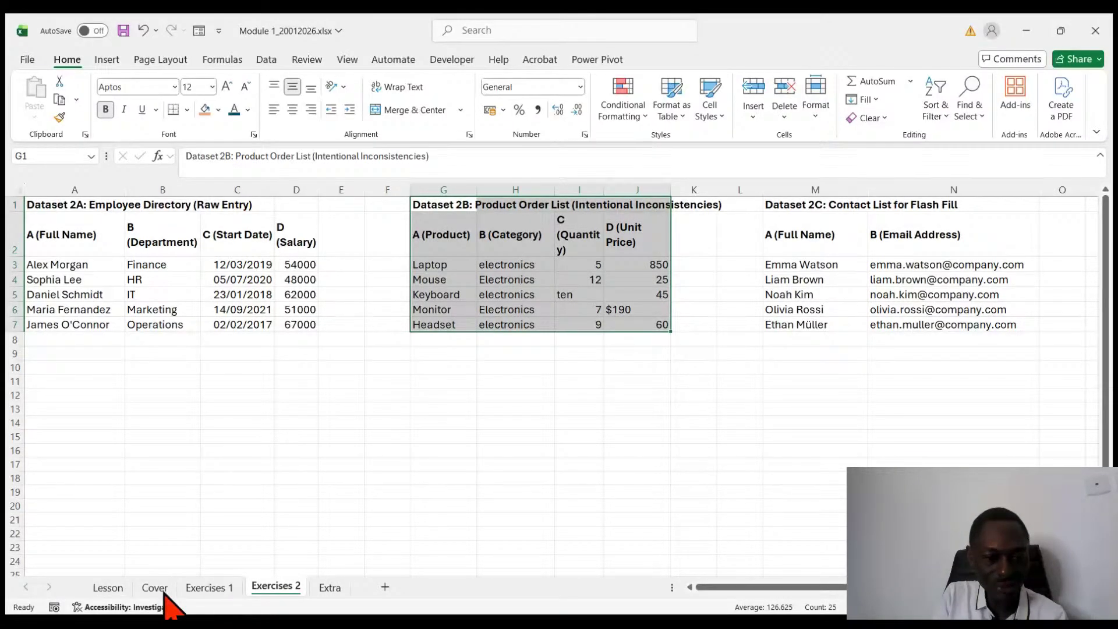
pyautogui.click(210, 588)
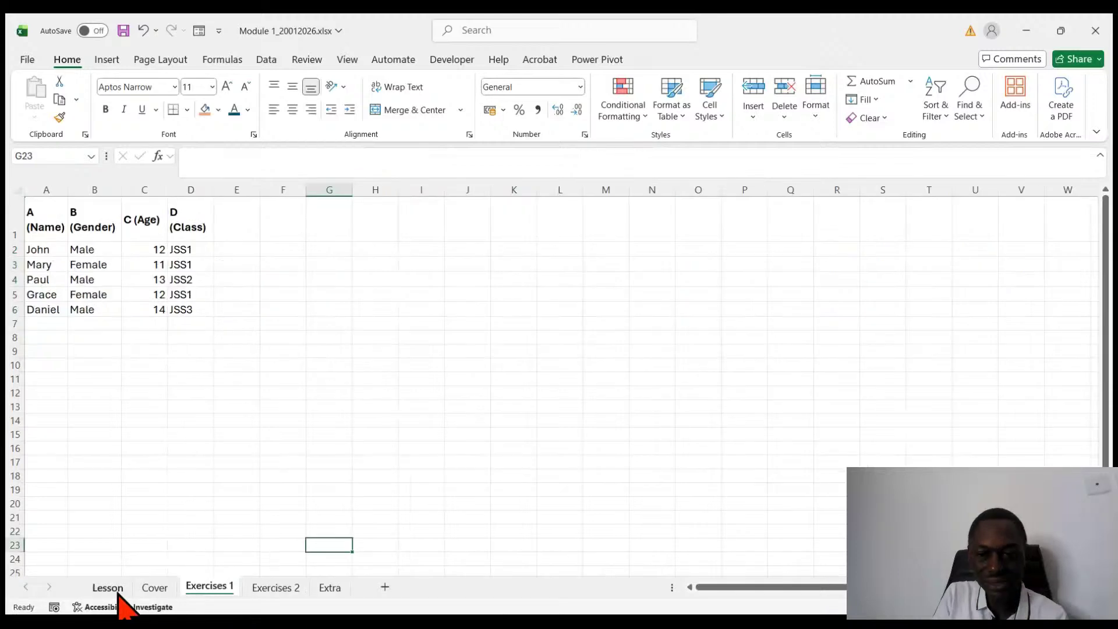
pyautogui.click(112, 592)
# - Copy the Dataset 2B product order list from Z1:AC7 and paste it at cell L1 of the Lesson sheet
pyautogui.moveTo(796, 589); pyautogui.dragTo(980, 589)
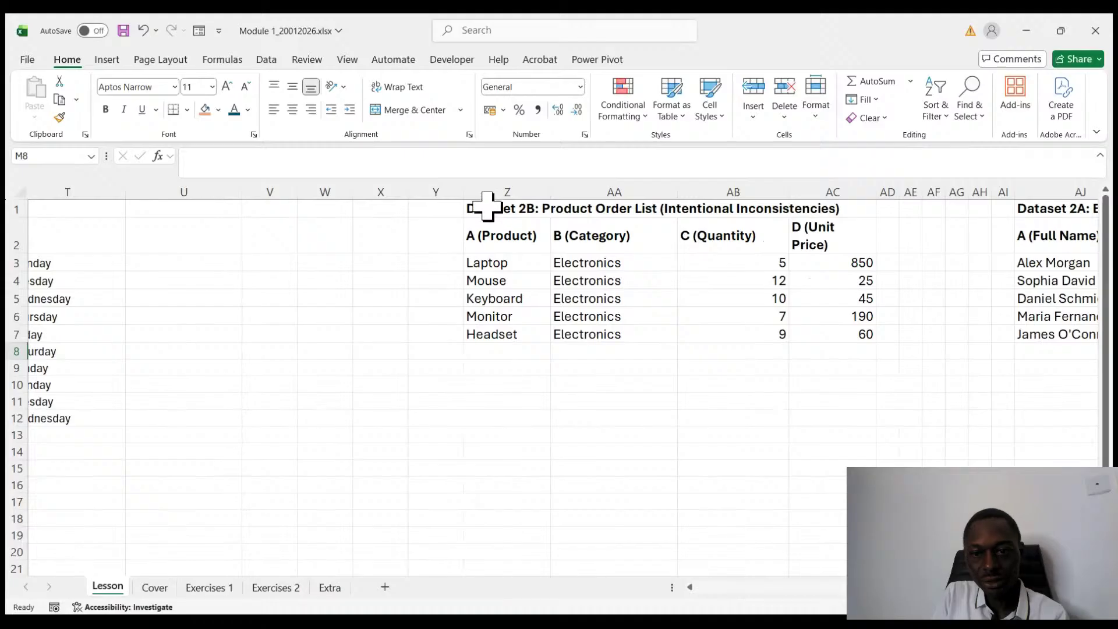
pyautogui.moveTo(488, 205); pyautogui.dragTo(828, 326)
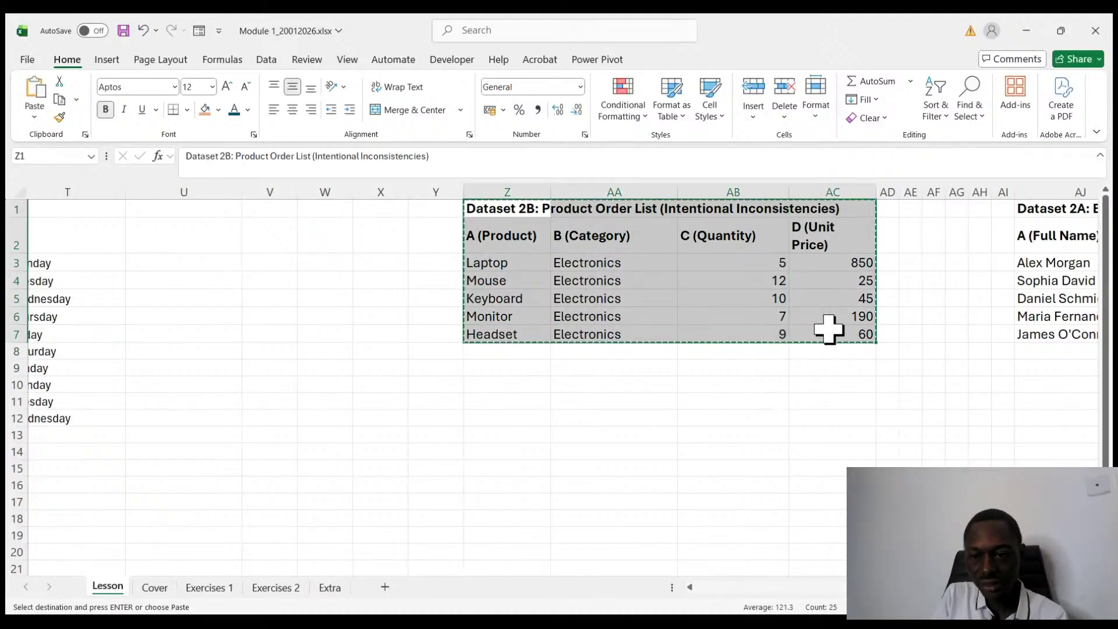
pyautogui.hotkey('ctrl', 'c')
pyautogui.hscroll(-10, 838, 349)
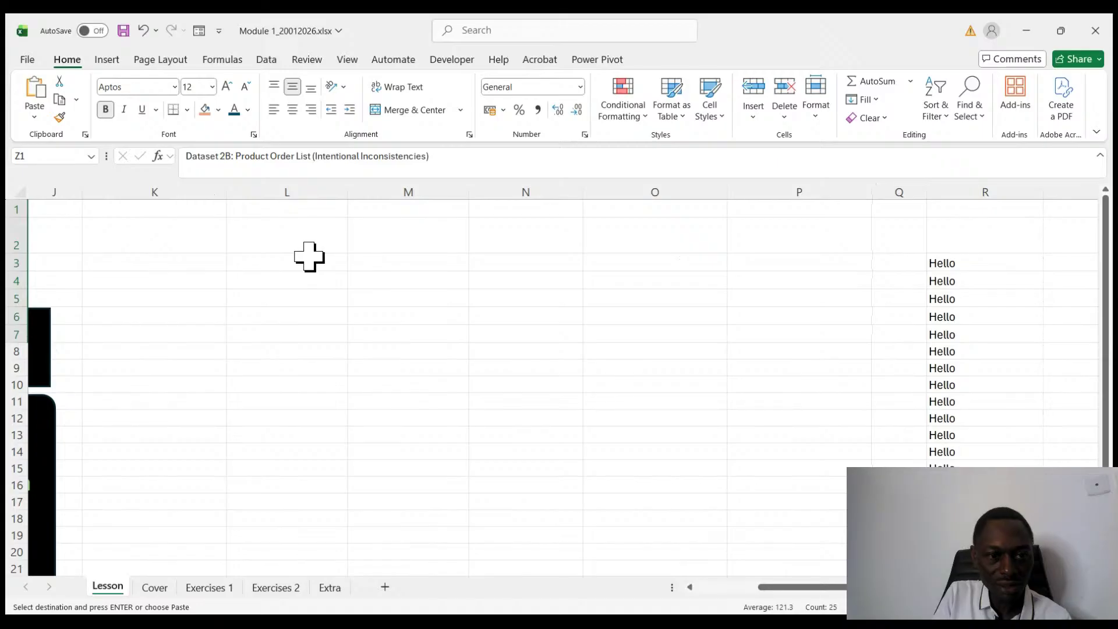
pyautogui.click(260, 237)
pyautogui.click(248, 205)
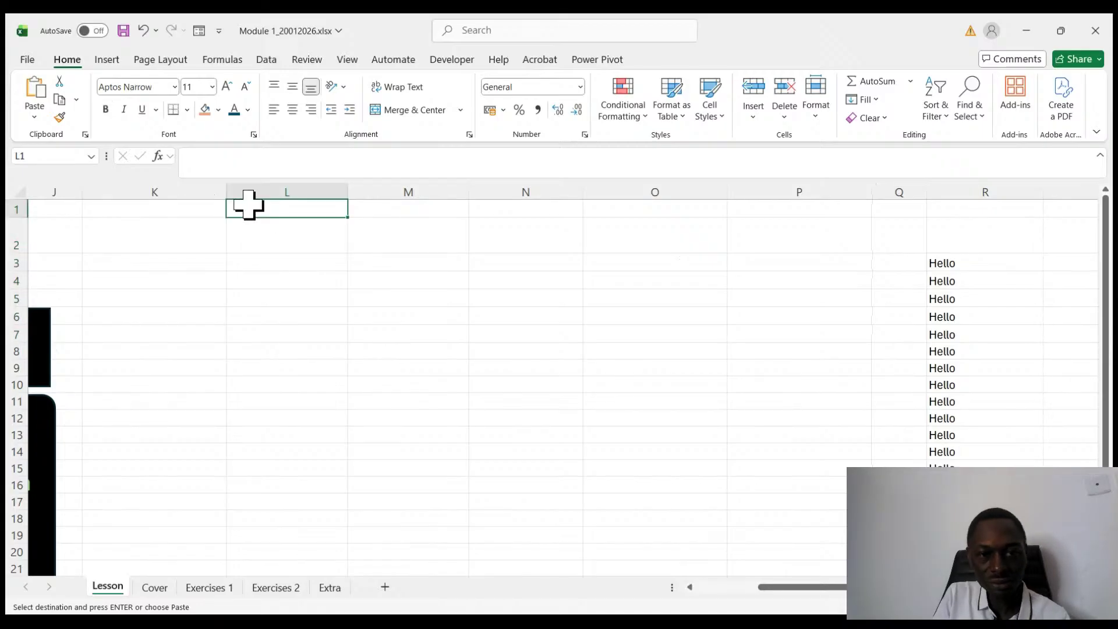
pyautogui.hotkey('ctrl', 'v')
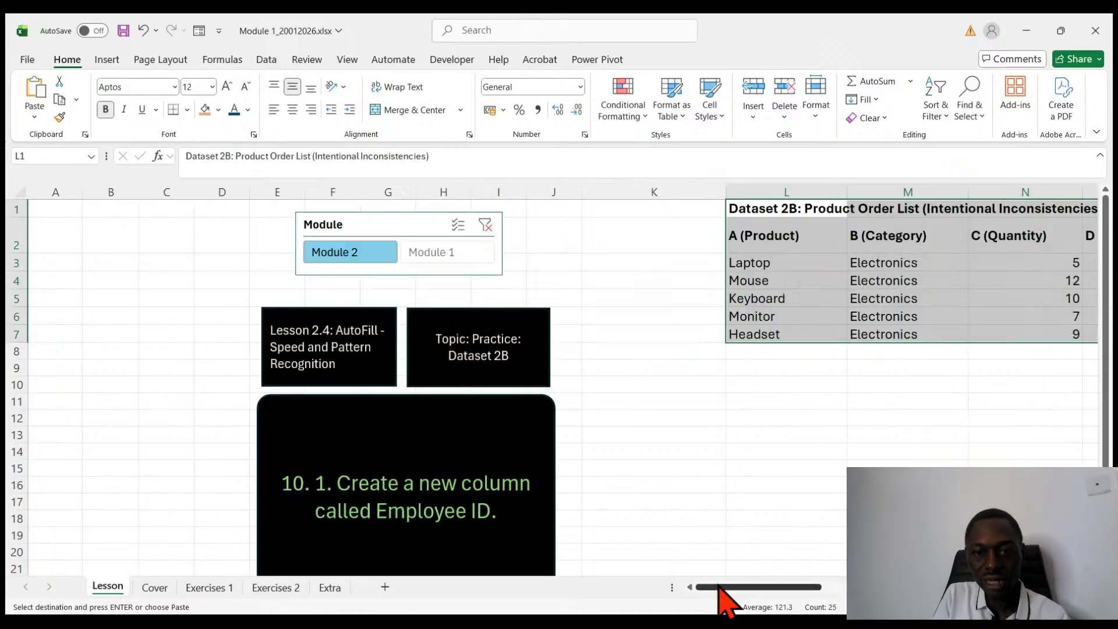
# - Narrow columns K, L, M and N so the pasted product table fits beside the lesson panels
pyautogui.moveTo(757, 587); pyautogui.dragTo(676, 600)
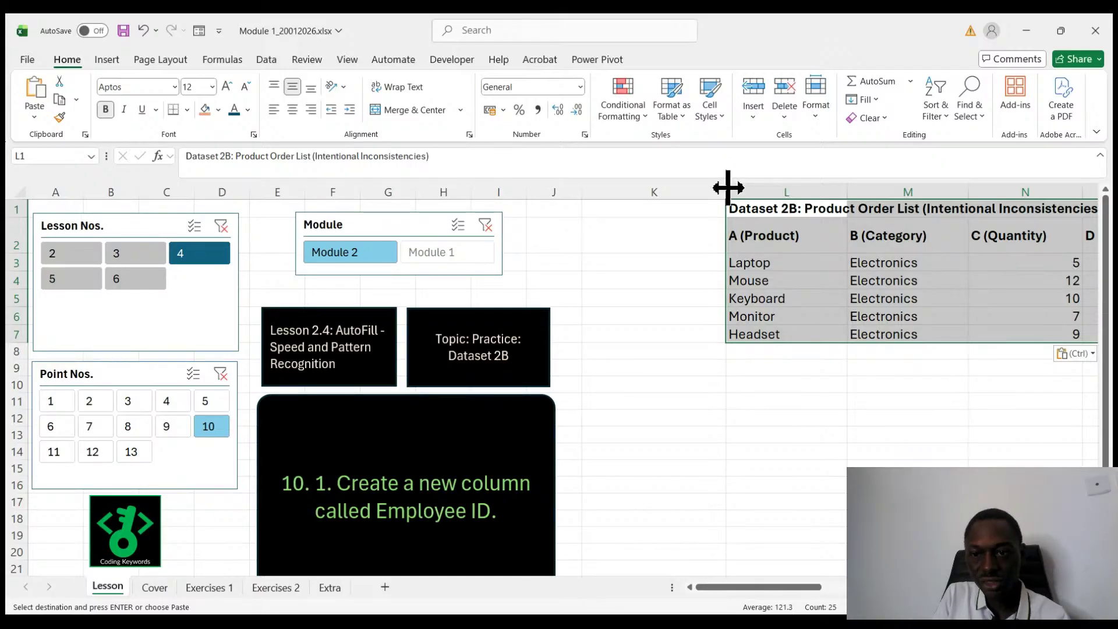
pyautogui.moveTo(728, 188); pyautogui.dragTo(683, 188)
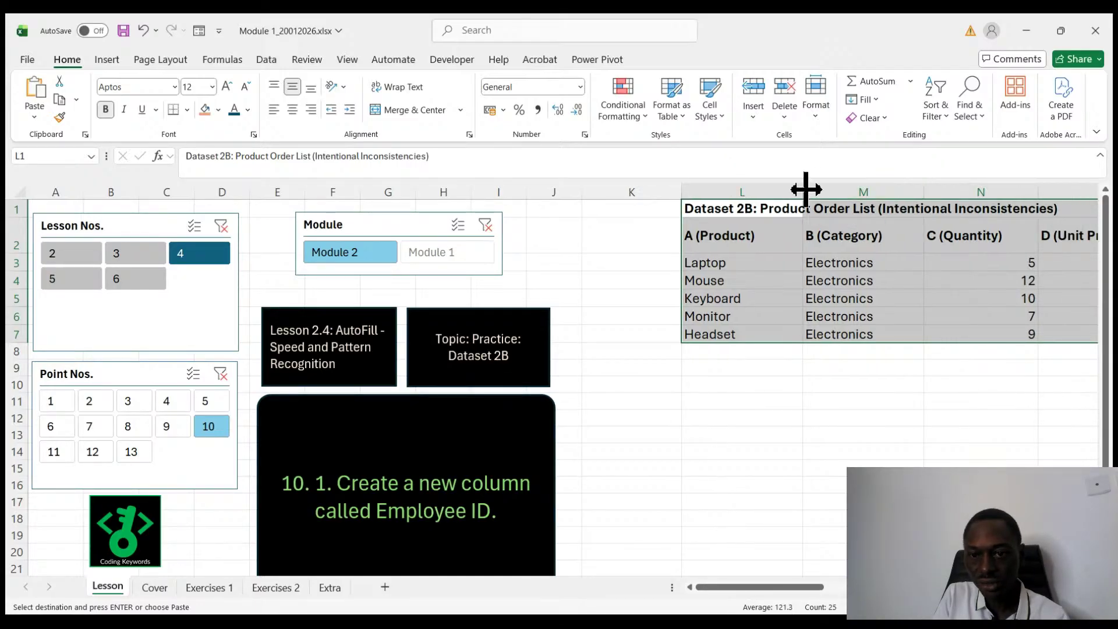
pyautogui.moveTo(803, 187); pyautogui.dragTo(779, 187)
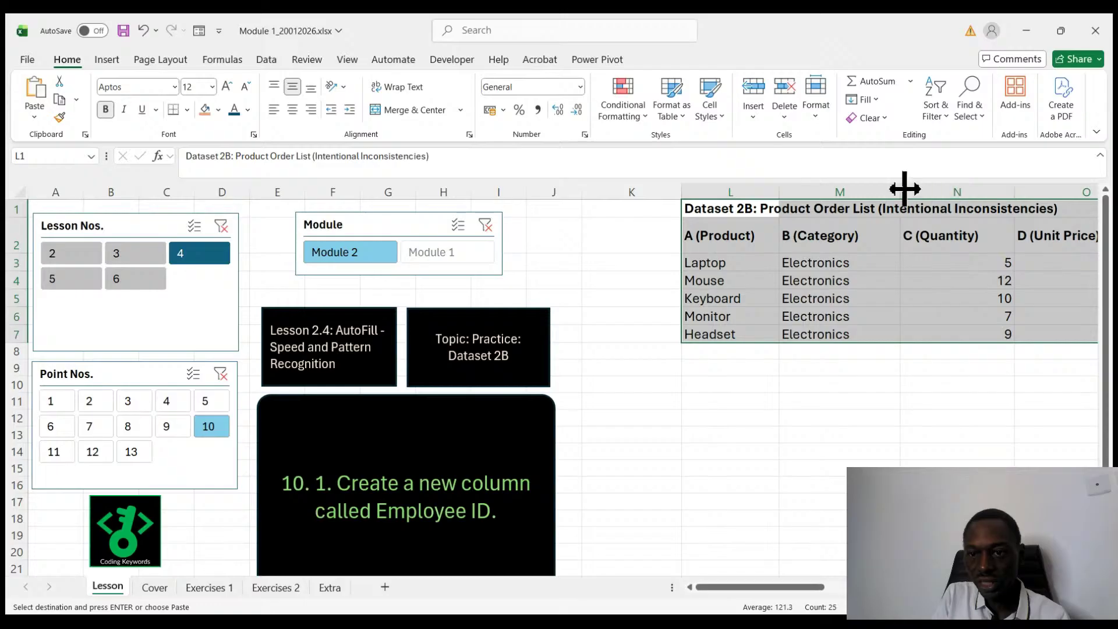
pyautogui.moveTo(902, 187); pyautogui.dragTo(880, 187)
pyautogui.moveTo(992, 188); pyautogui.dragTo(938, 187)
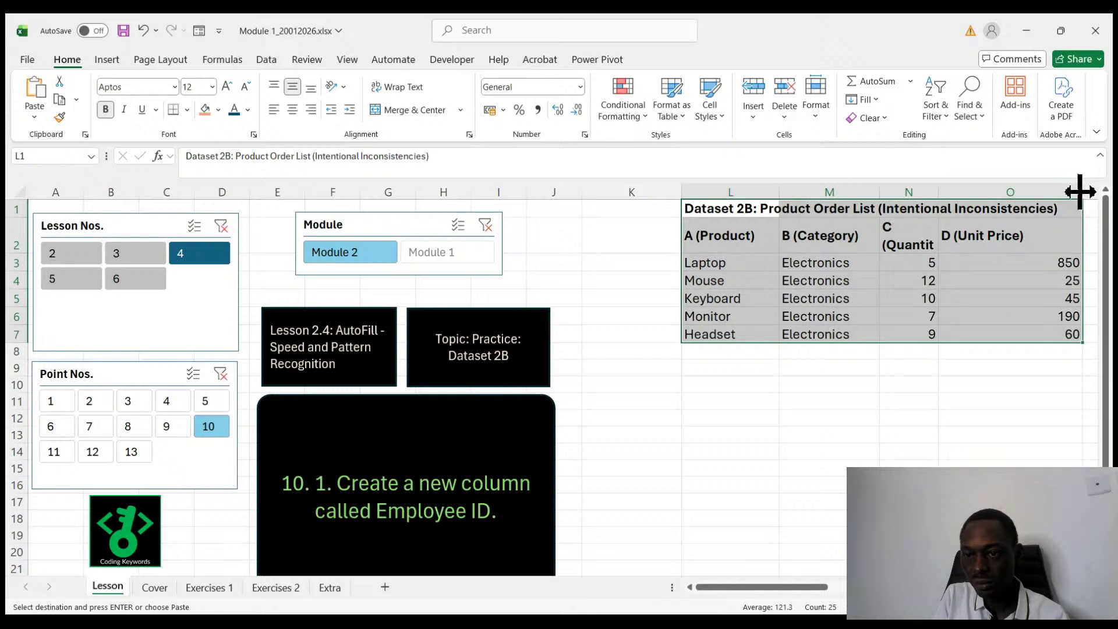
# - Narrow column O and slightly widen column N so the Dataset 2B table and its Quantity heading fit
pyautogui.moveTo(1082, 190); pyautogui.dragTo(1013, 190)
pyautogui.moveTo(940, 191); pyautogui.dragTo(948, 190)
pyautogui.click(916, 417)
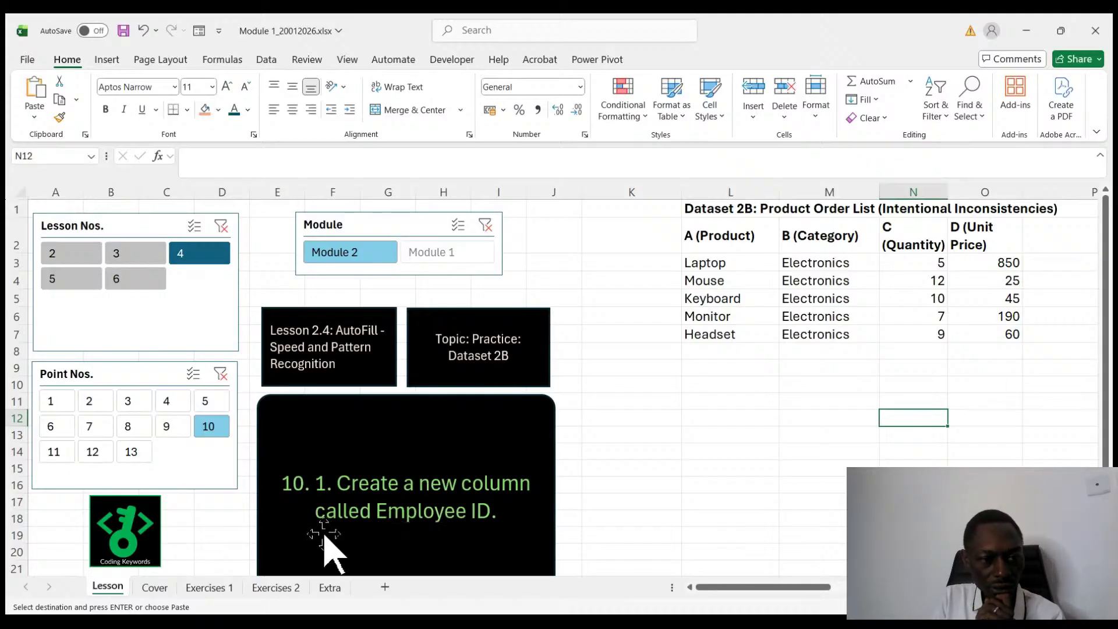
# - Read through practice points 11, 12 and 13 of Lesson 2.4 and return to point 10
pyautogui.click(53, 452)
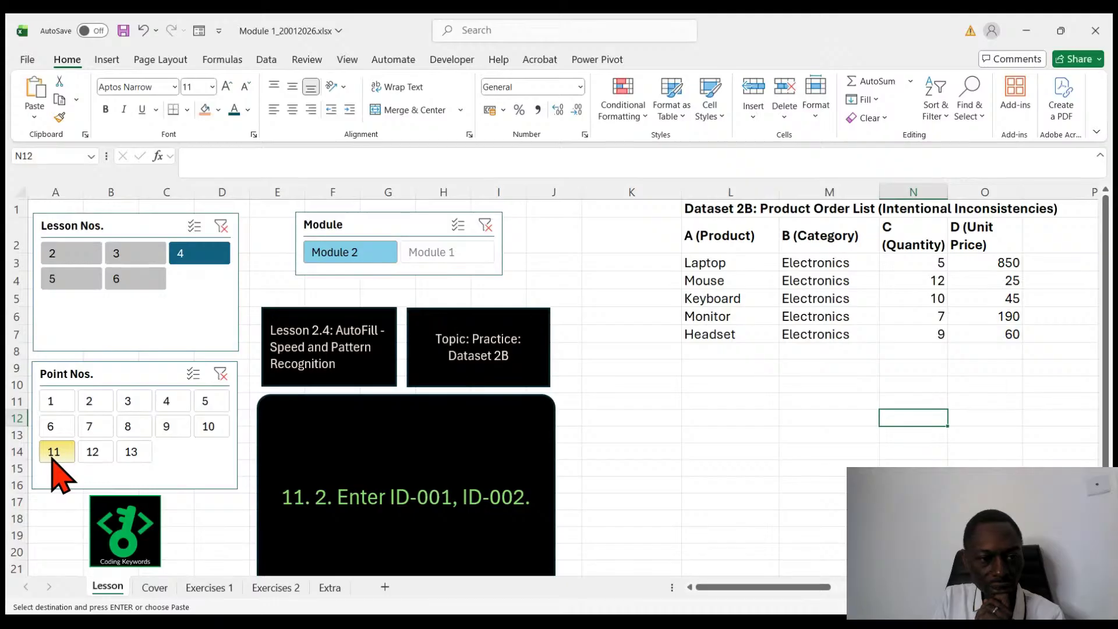
pyautogui.click(93, 452)
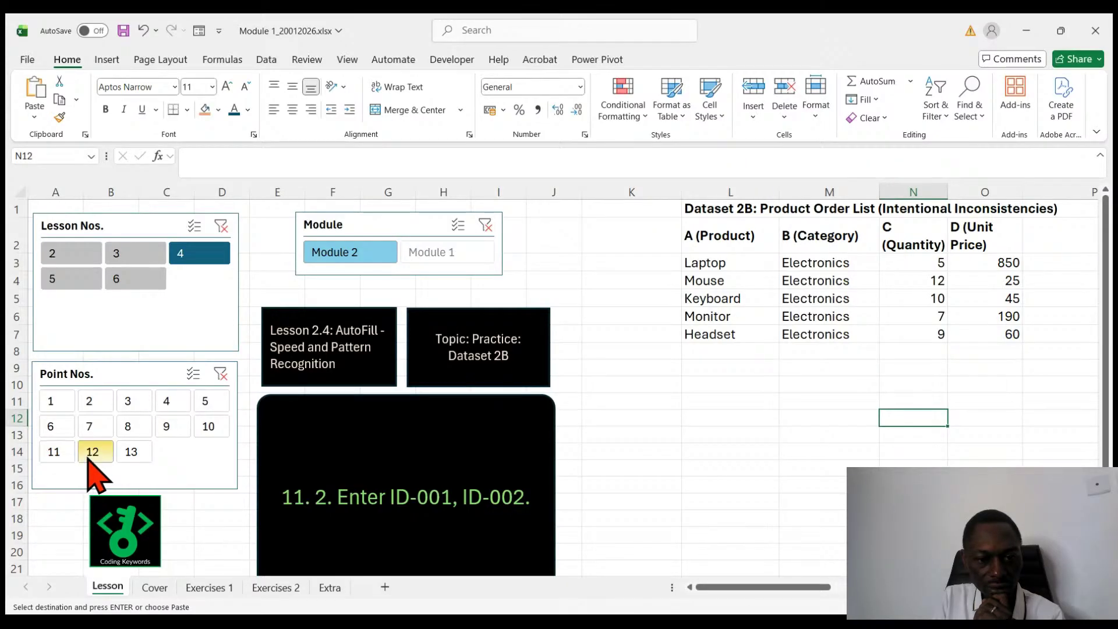
pyautogui.click(131, 452)
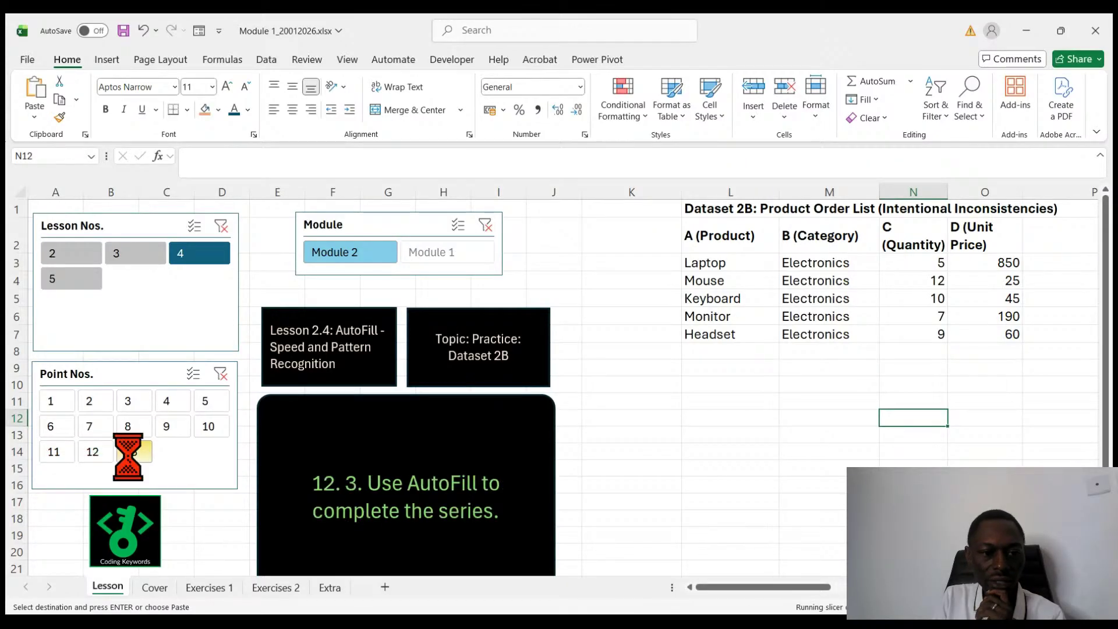
pyautogui.click(211, 428)
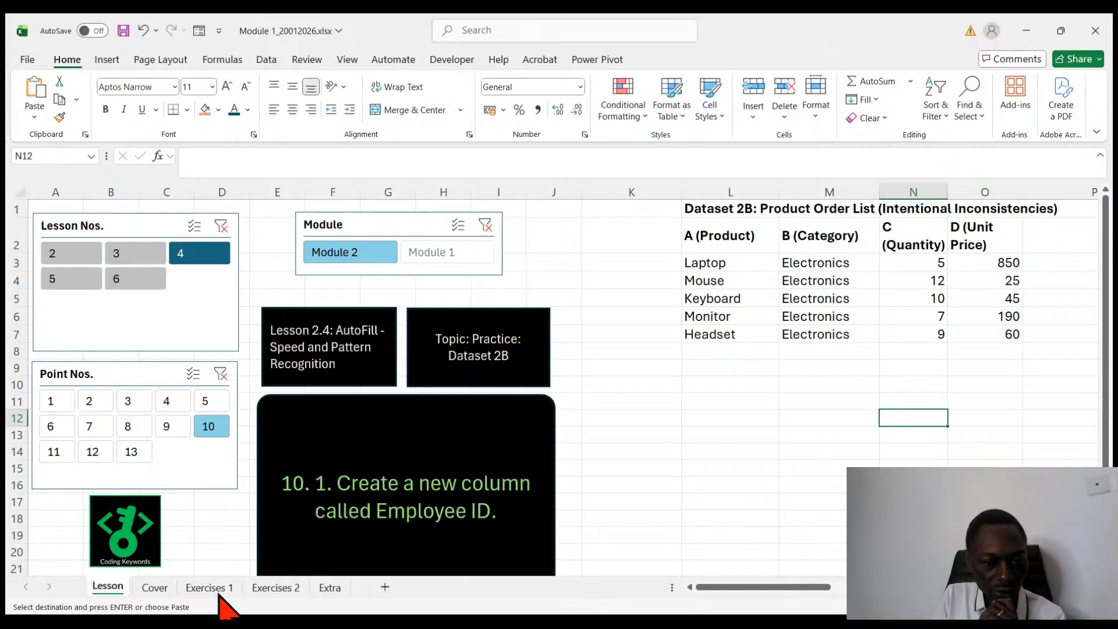
# - Check the practice datasets on the Exercises 2 sheet and those stored farther along the Lesson sheet, ending the active copy selection
pyautogui.click(273, 590)
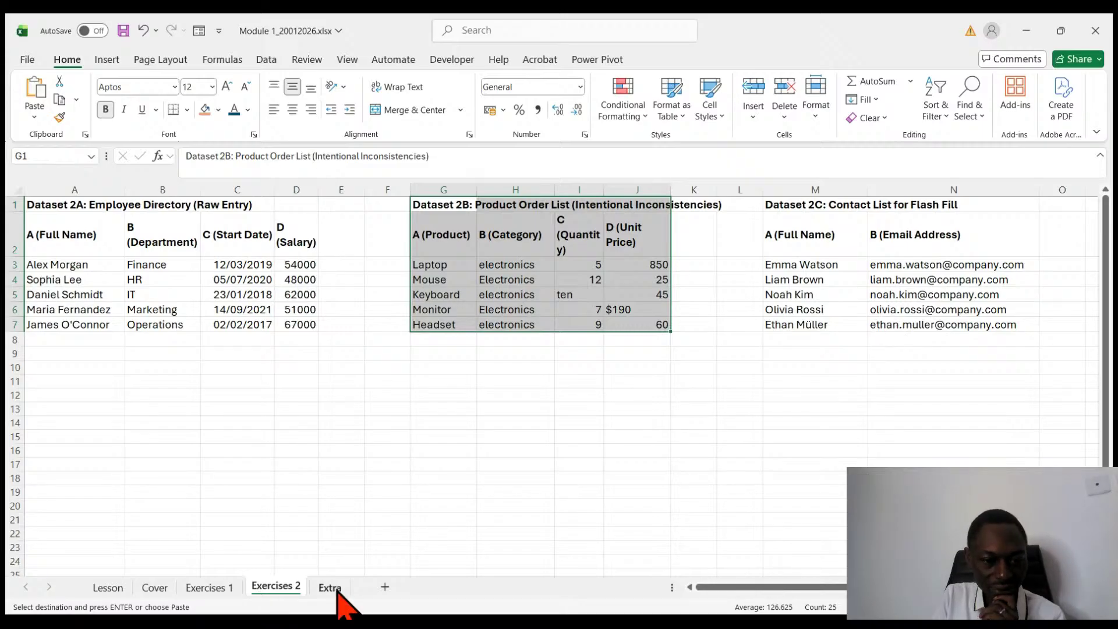
pyautogui.click(111, 589)
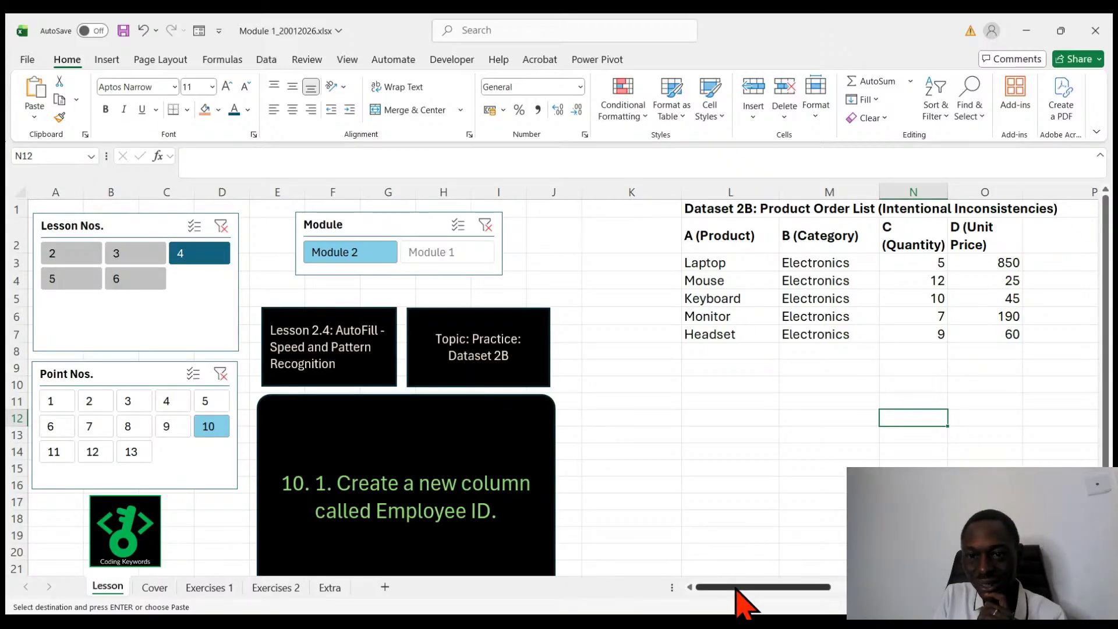
pyautogui.moveTo(736, 588); pyautogui.dragTo(933, 588)
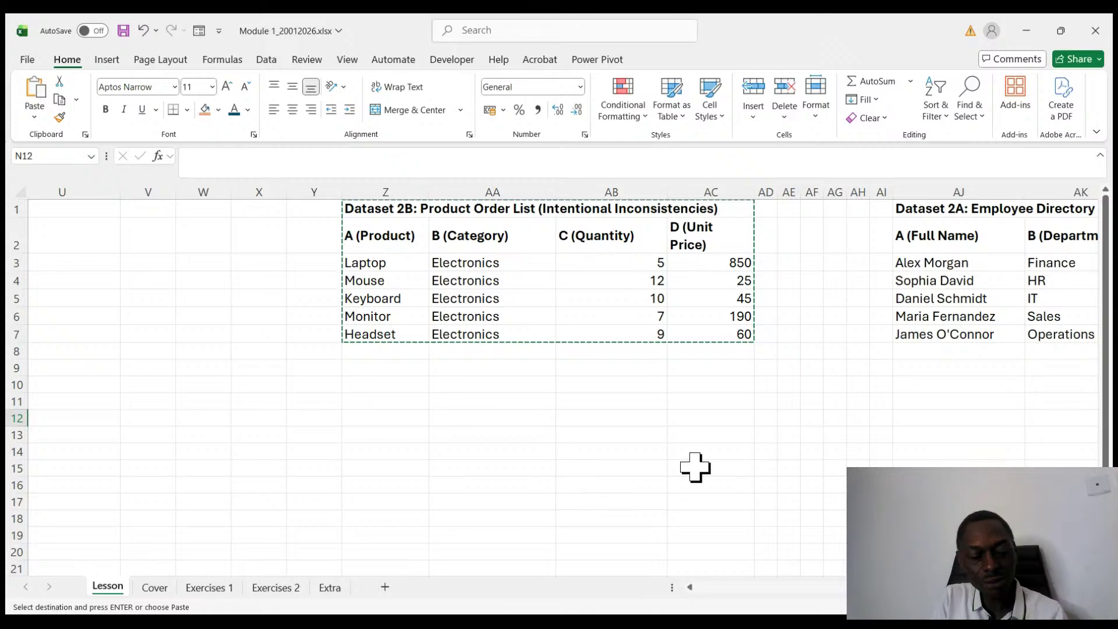
pyautogui.press('Escape')
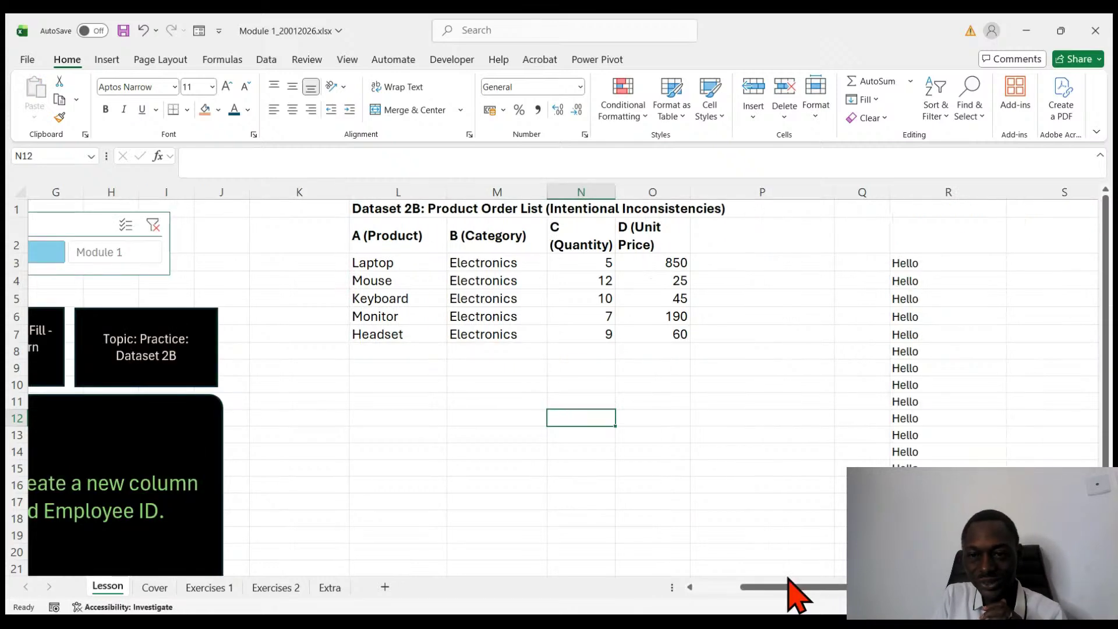
pyautogui.moveTo(792, 588); pyautogui.dragTo(474, 594)
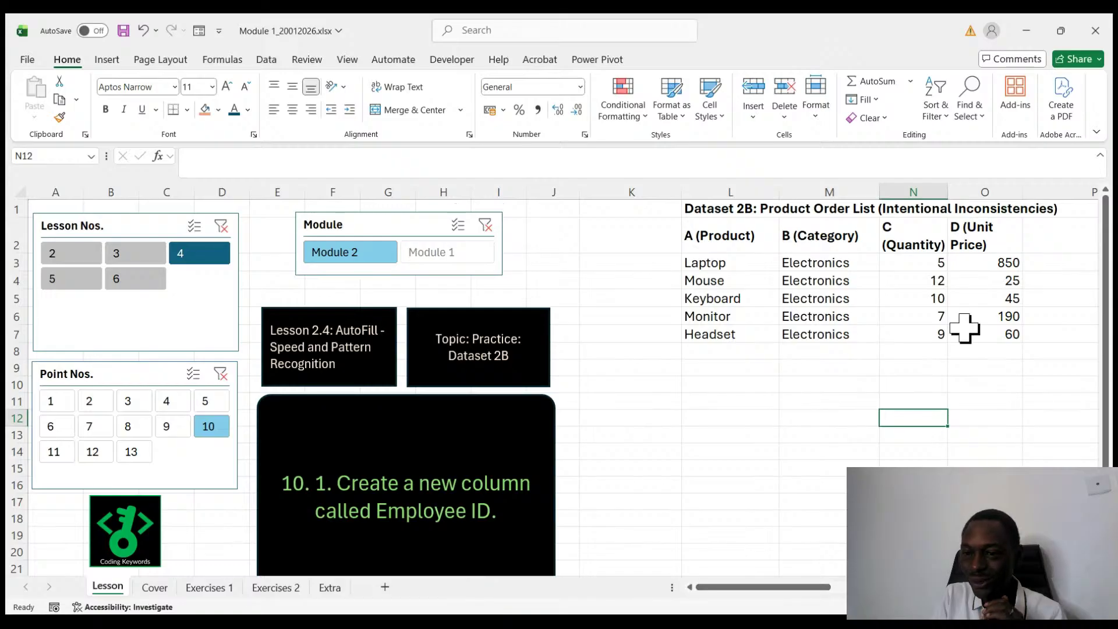
# - Delete the contents of the pasted Dataset 2B product order table in L1:O7
pyautogui.moveTo(1027, 325); pyautogui.dragTo(927, 280)
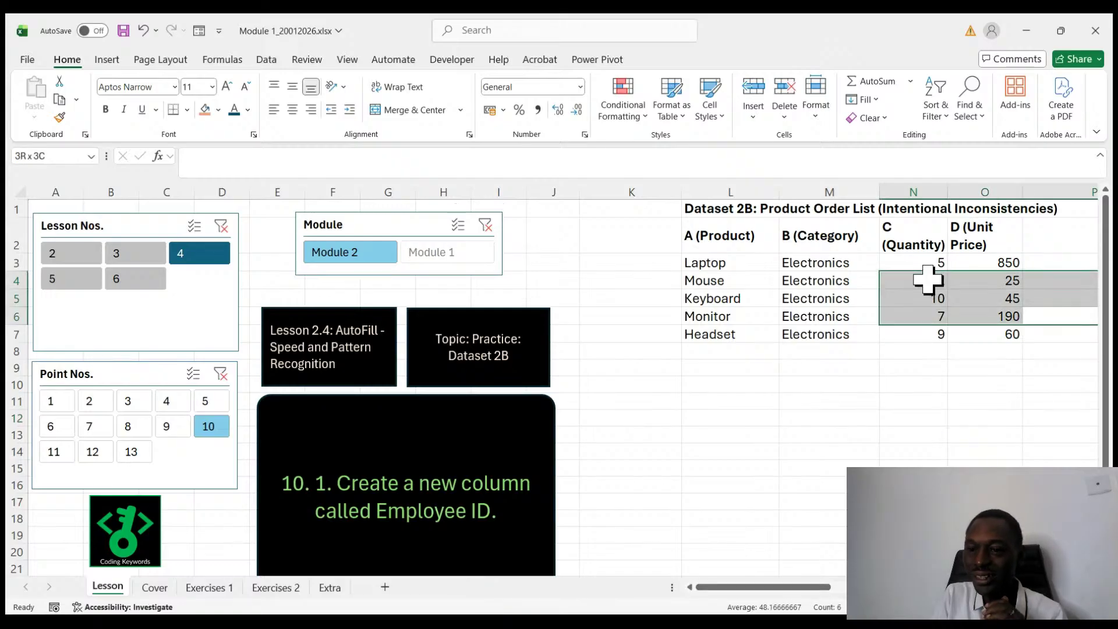
pyautogui.click(982, 332)
pyautogui.moveTo(991, 332); pyautogui.dragTo(713, 208)
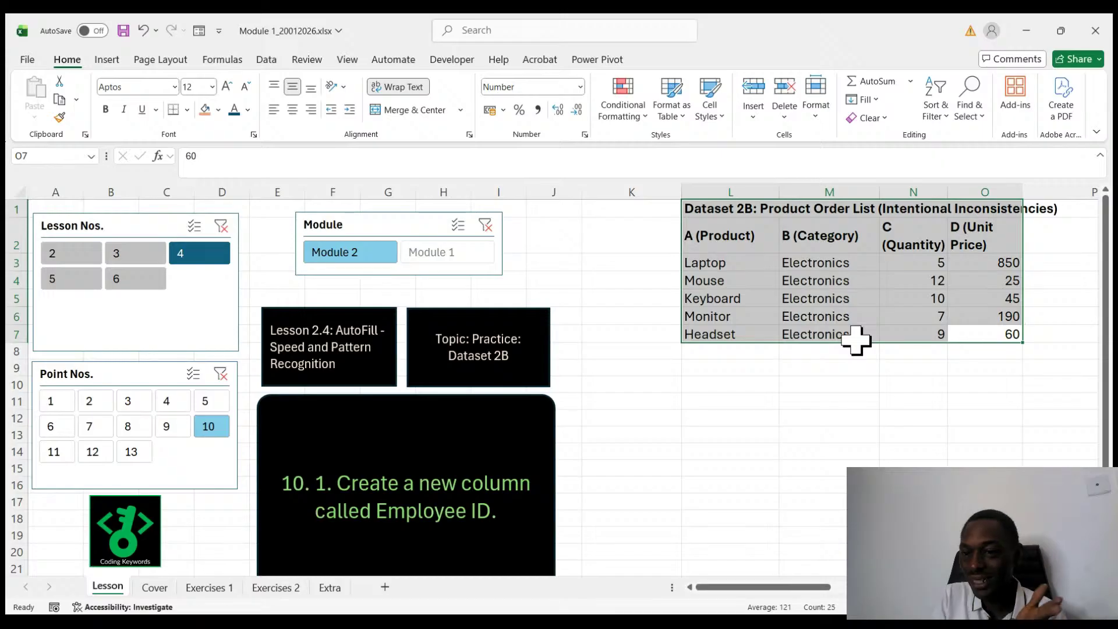
pyautogui.press('BackSpace')
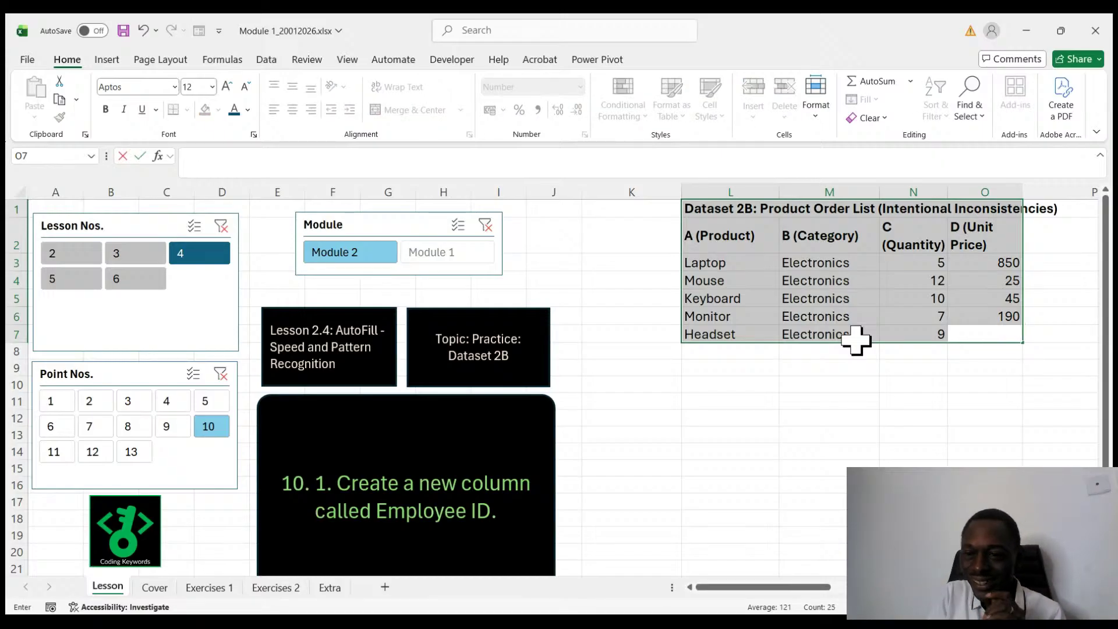
pyautogui.click(993, 350)
pyautogui.moveTo(993, 334); pyautogui.dragTo(726, 212)
pyautogui.press('Delete')
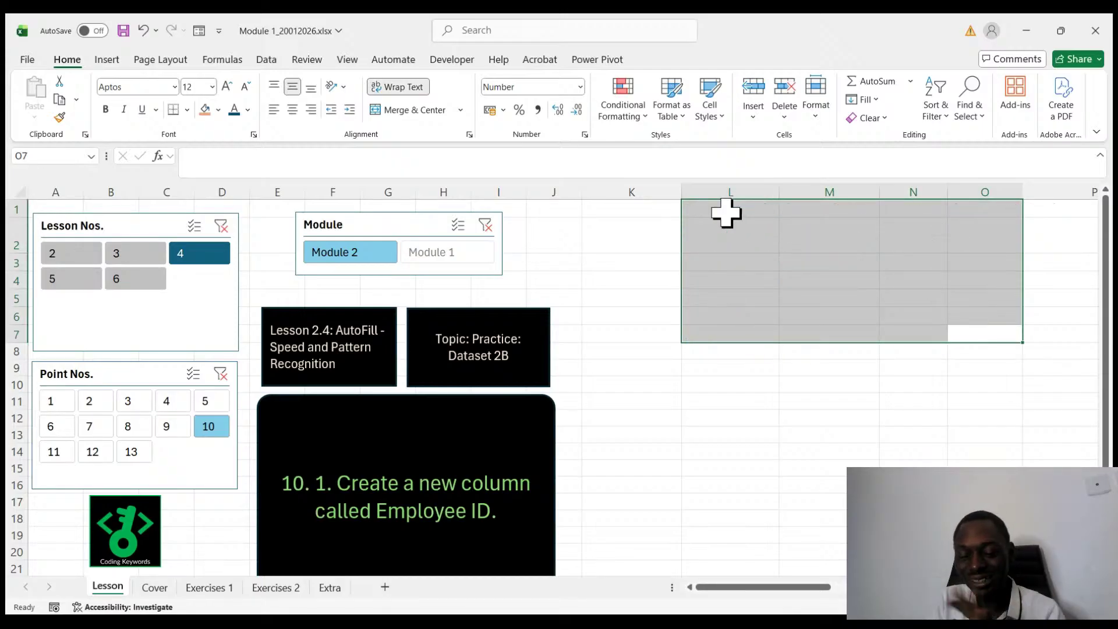
# - Copy the Dataset 2A employee directory from AJ1:AM7 on the Lesson sheet
pyautogui.moveTo(736, 587); pyautogui.dragTo(927, 589)
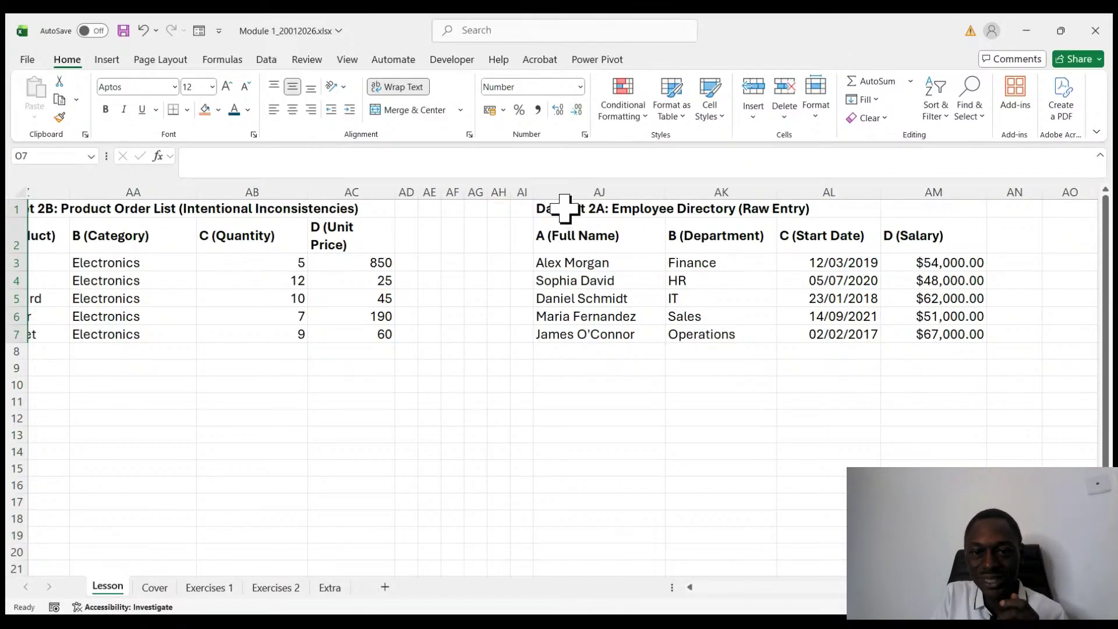
pyautogui.moveTo(564, 208); pyautogui.dragTo(931, 337)
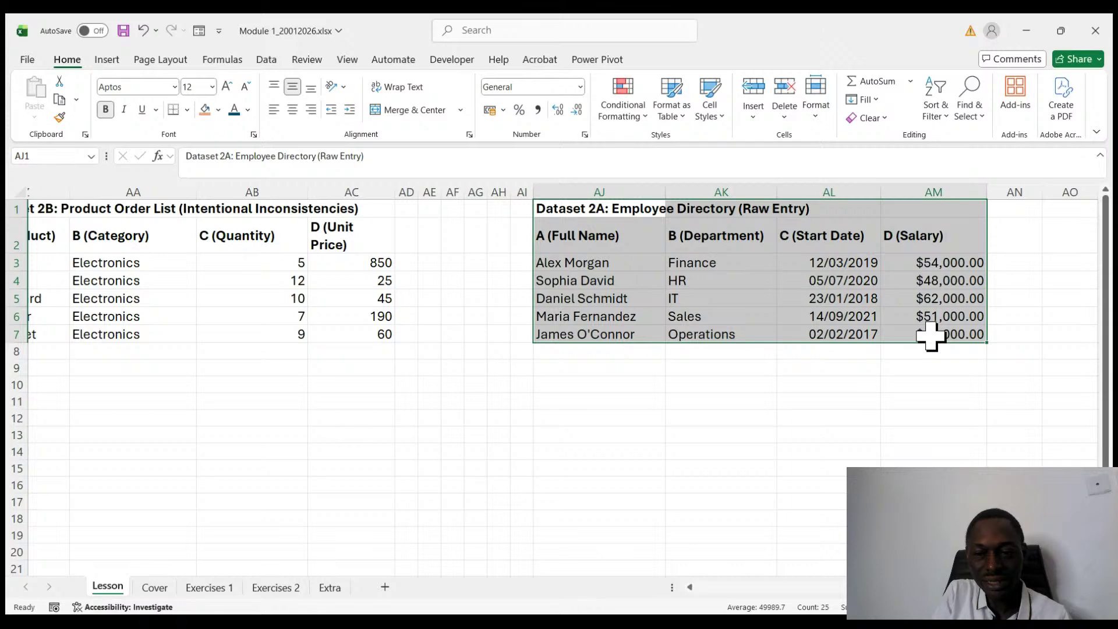
pyautogui.hotkey('ctrl', 'c')
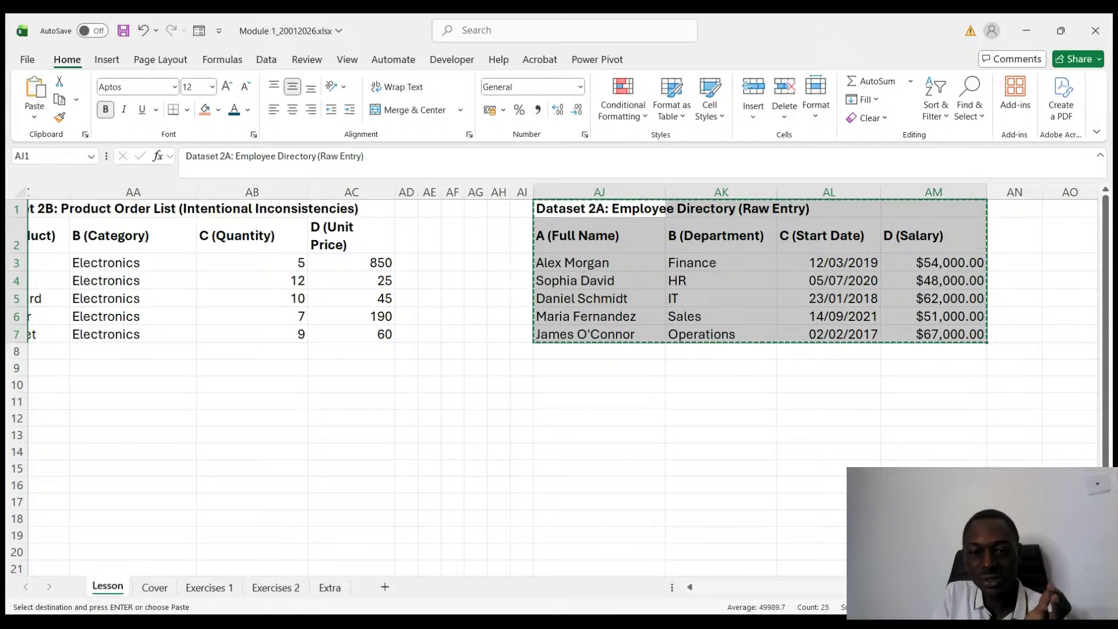
pyautogui.hscroll(-15, 559, 378)
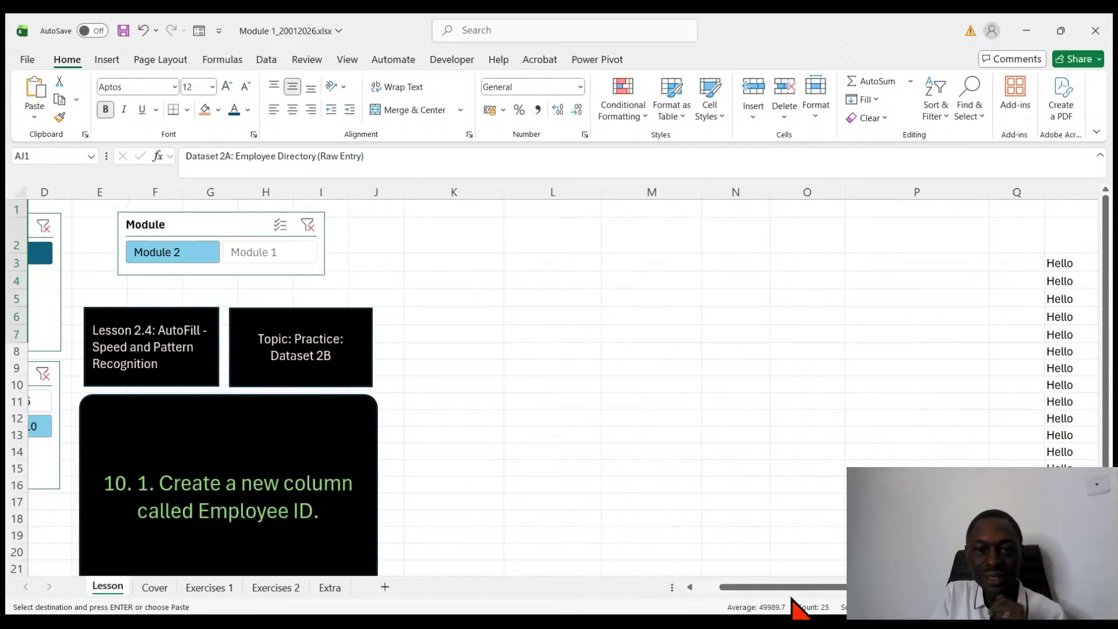
# - Try pasting the employee directory at L1, then undo the paste
pyautogui.click(526, 214)
pyautogui.hotkey('ctrl', 'v')
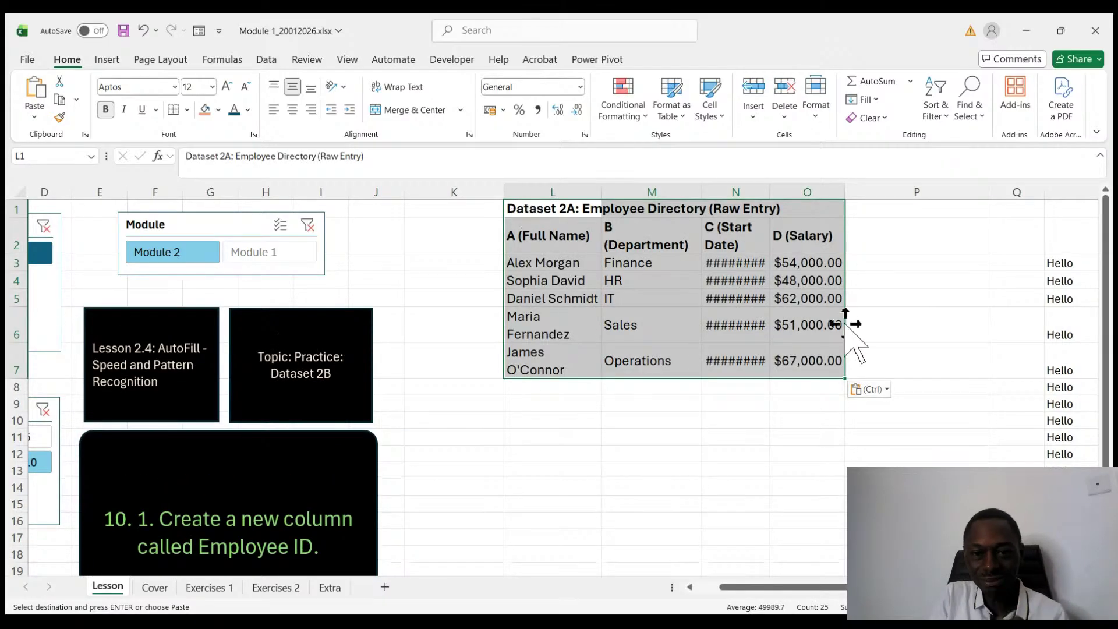
pyautogui.hotkey('ctrl', 'z')
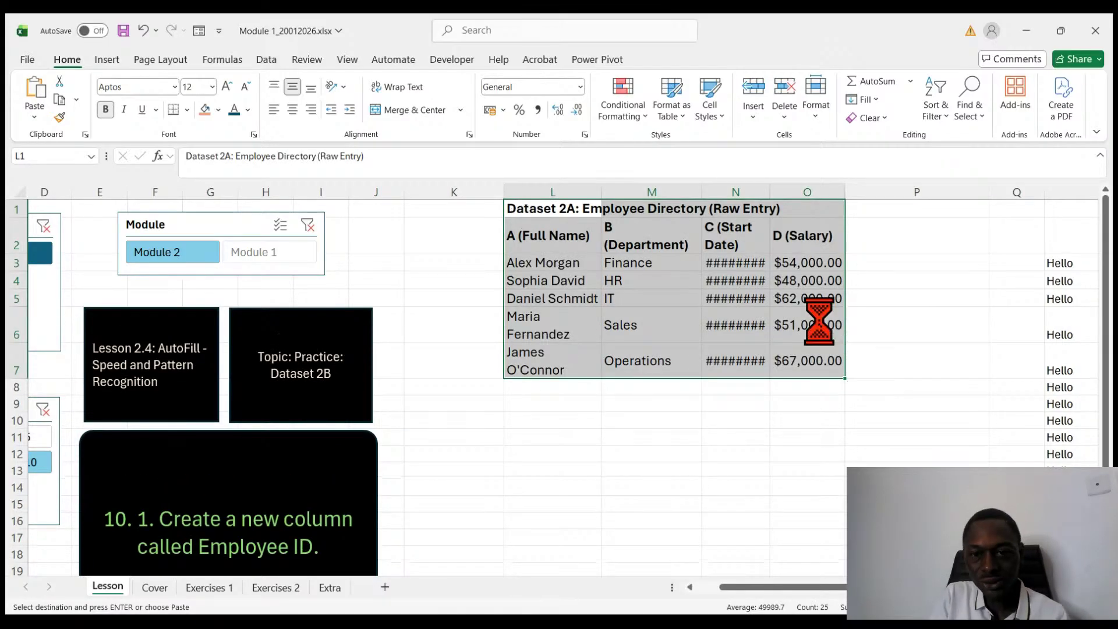
# - Widen columns N and O and reduce the height of row 2 to prepare for the employee directory
pyautogui.moveTo(775, 186); pyautogui.dragTo(827, 184)
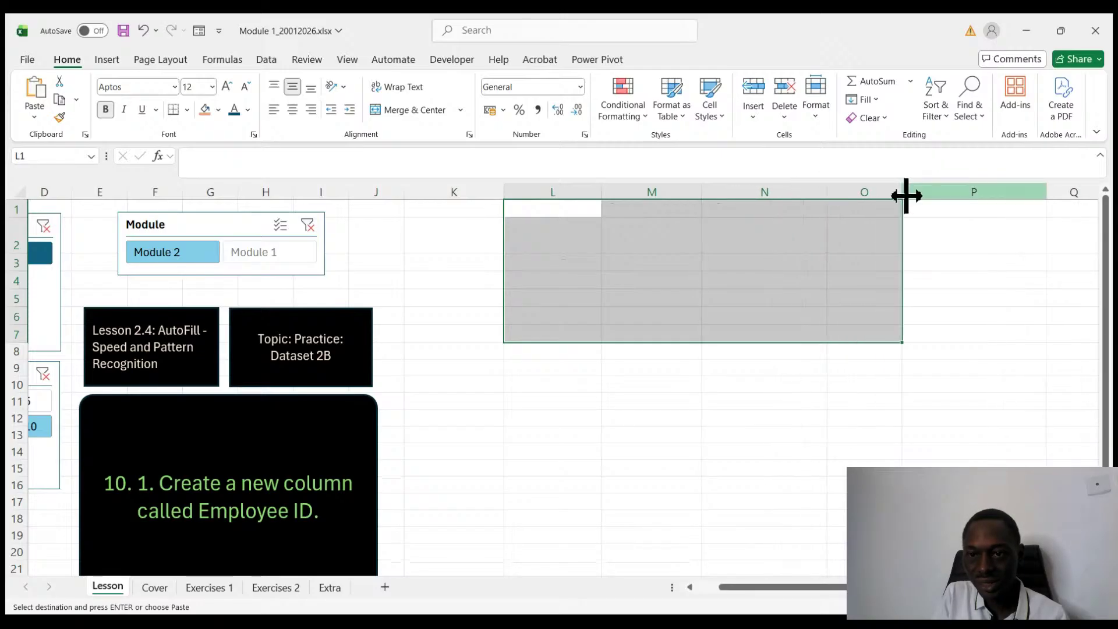
pyautogui.moveTo(903, 193); pyautogui.dragTo(956, 185)
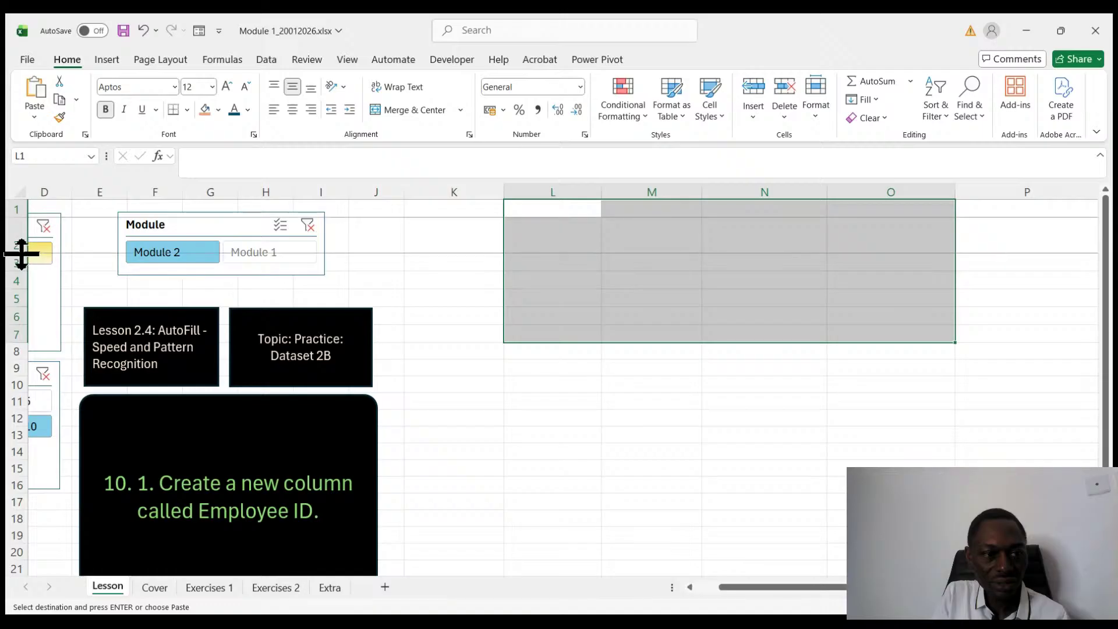
pyautogui.moveTo(20, 252); pyautogui.dragTo(20, 242)
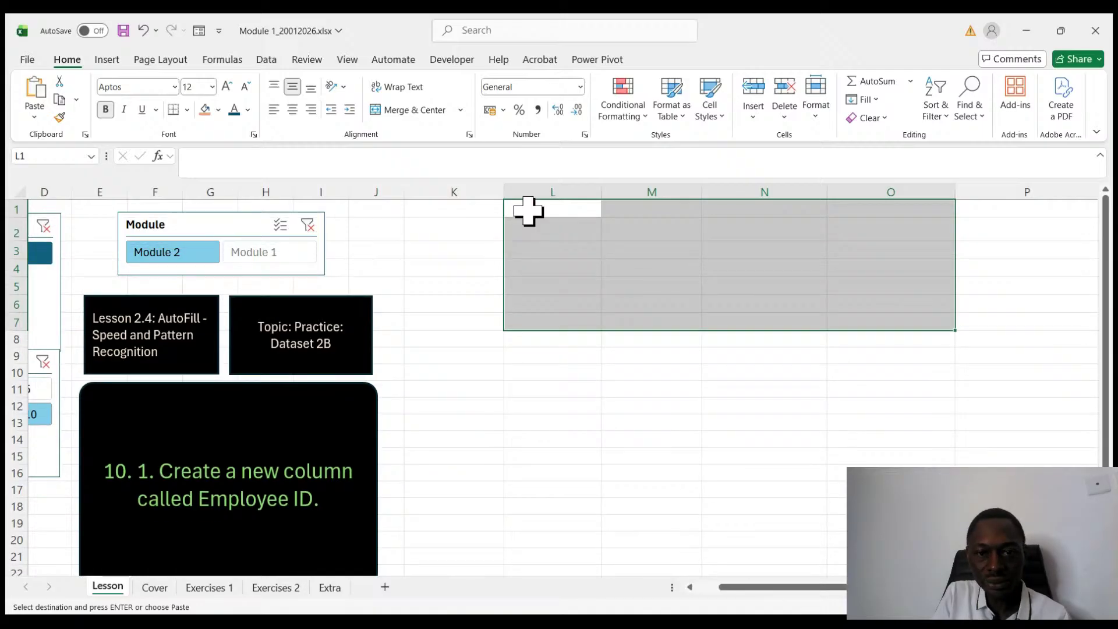
# - Paste the copied employee directory at L1 and widen column M to fit the Department heading
pyautogui.click(566, 208)
pyautogui.hotkey('ctrl', 'v')
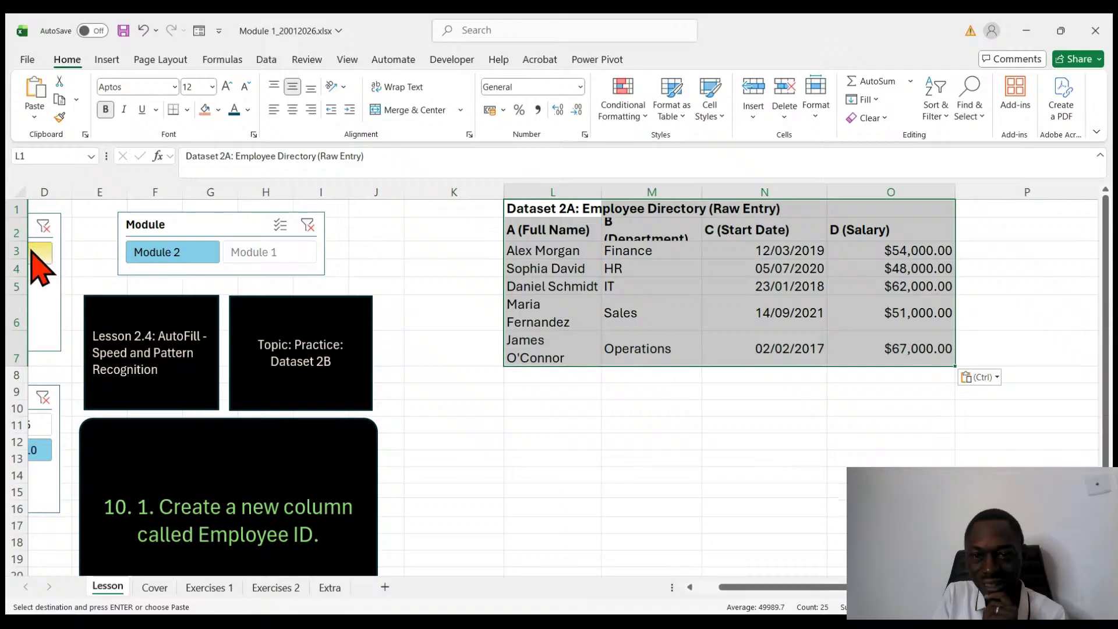
pyautogui.moveTo(699, 193); pyautogui.dragTo(719, 192)
pyautogui.click(803, 443)
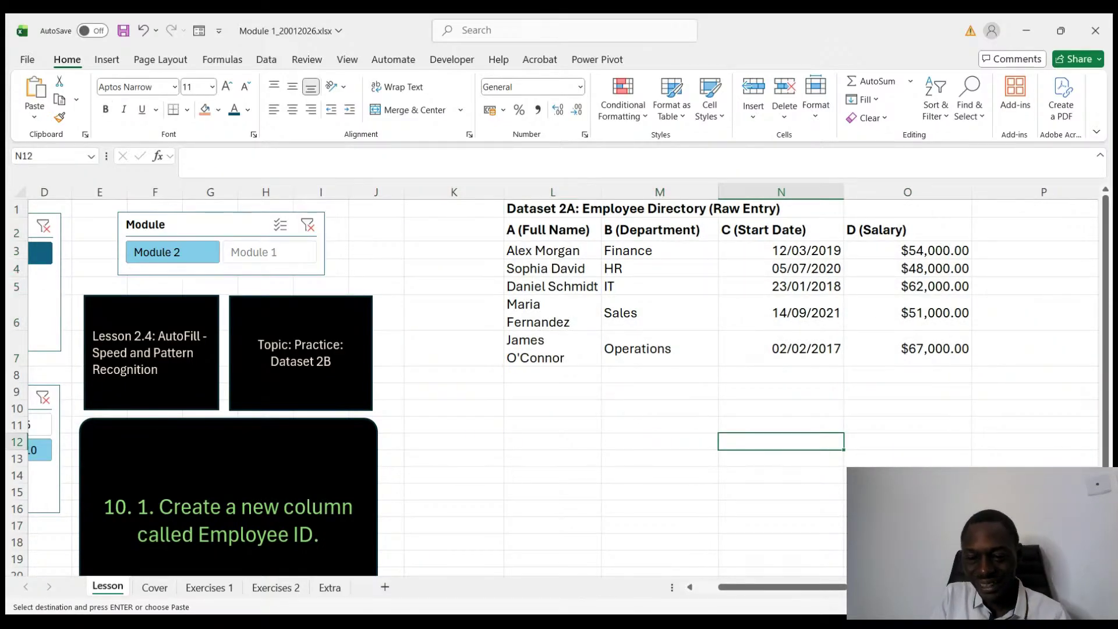
# - Narrow columns M, N and O so the directory fits beside the lesson panels, and make row 2 slightly taller
pyautogui.moveTo(794, 587); pyautogui.dragTo(751, 587)
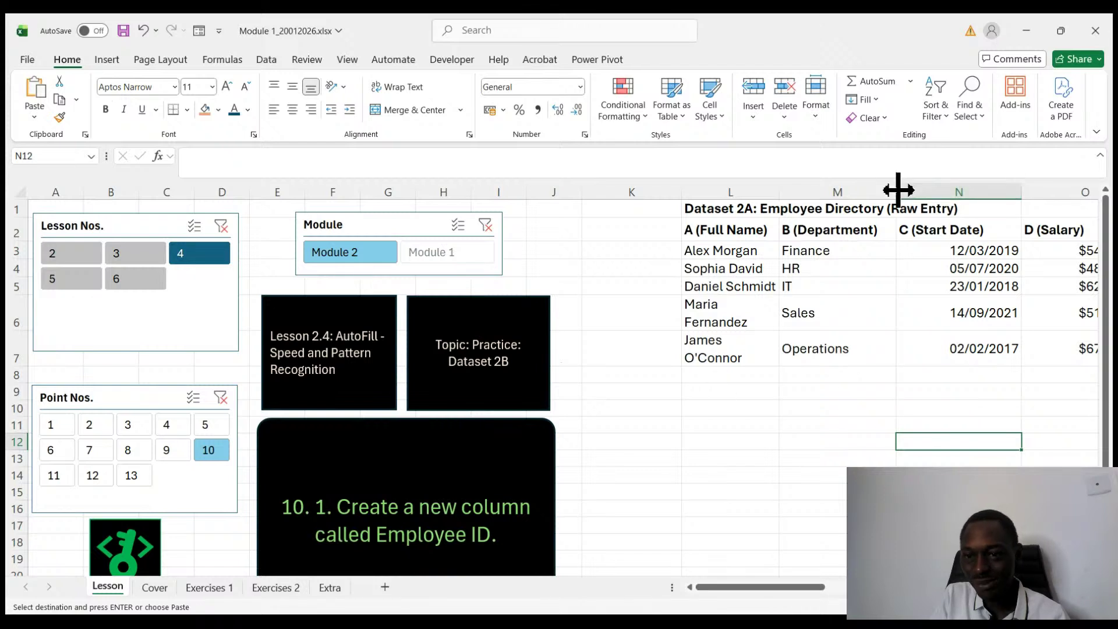
pyautogui.moveTo(898, 192); pyautogui.dragTo(879, 192)
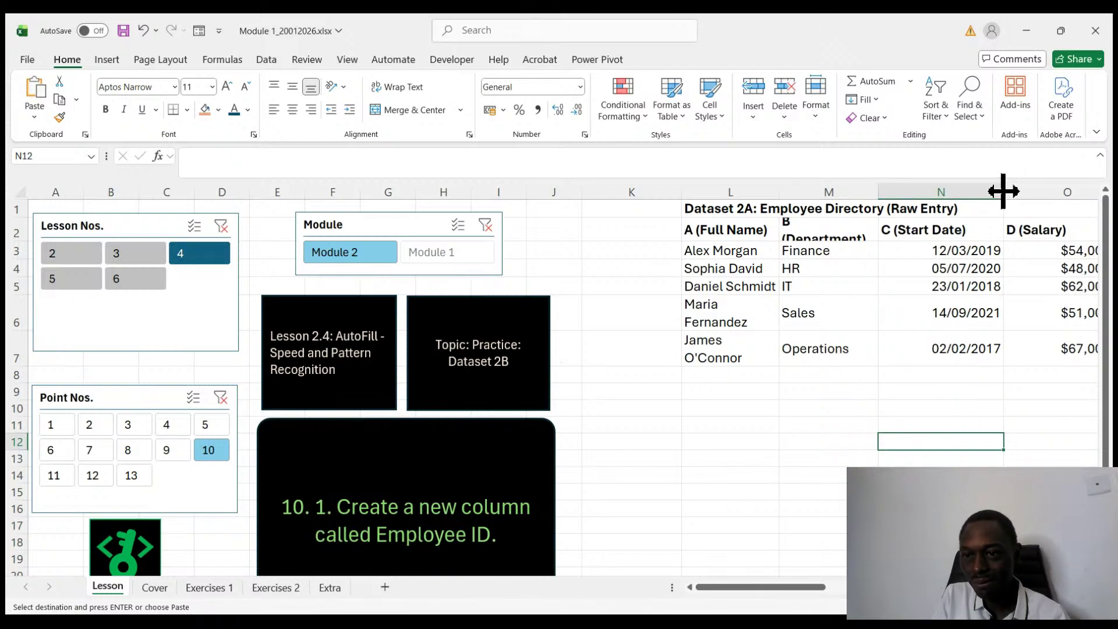
pyautogui.moveTo(1005, 192); pyautogui.dragTo(978, 192)
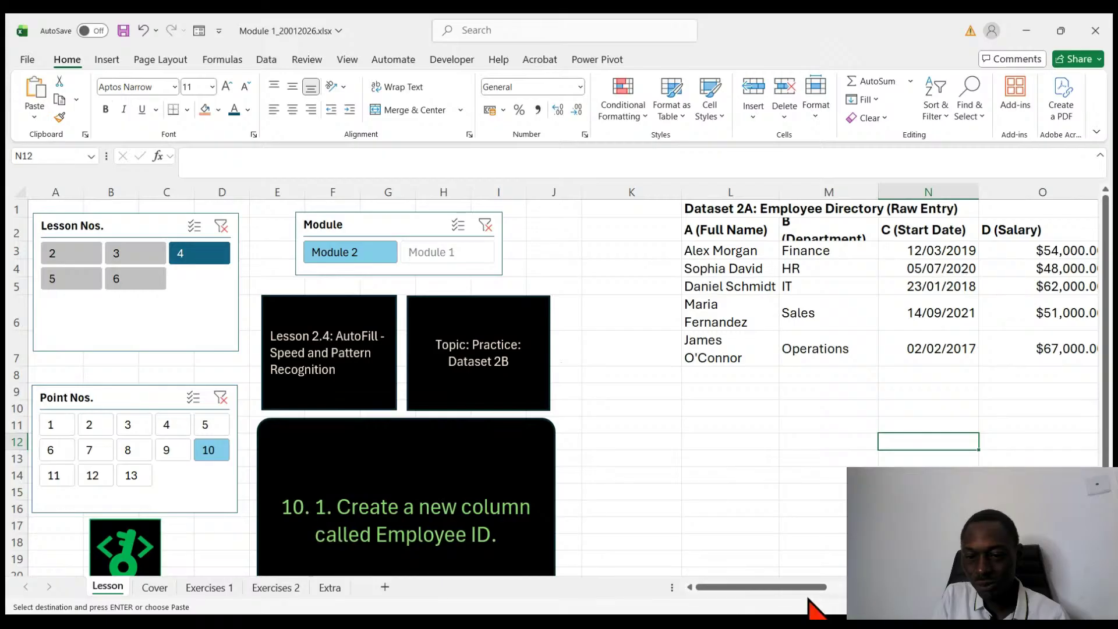
pyautogui.moveTo(810, 588); pyautogui.dragTo(826, 588)
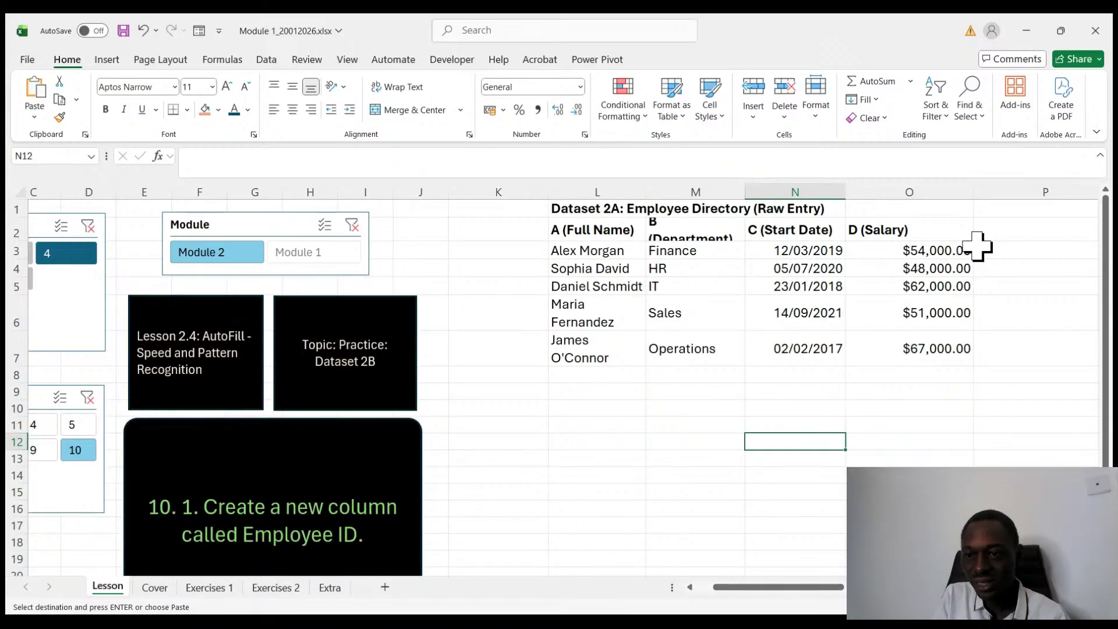
pyautogui.moveTo(973, 193); pyautogui.dragTo(946, 192)
pyautogui.moveTo(820, 587); pyautogui.dragTo(766, 587)
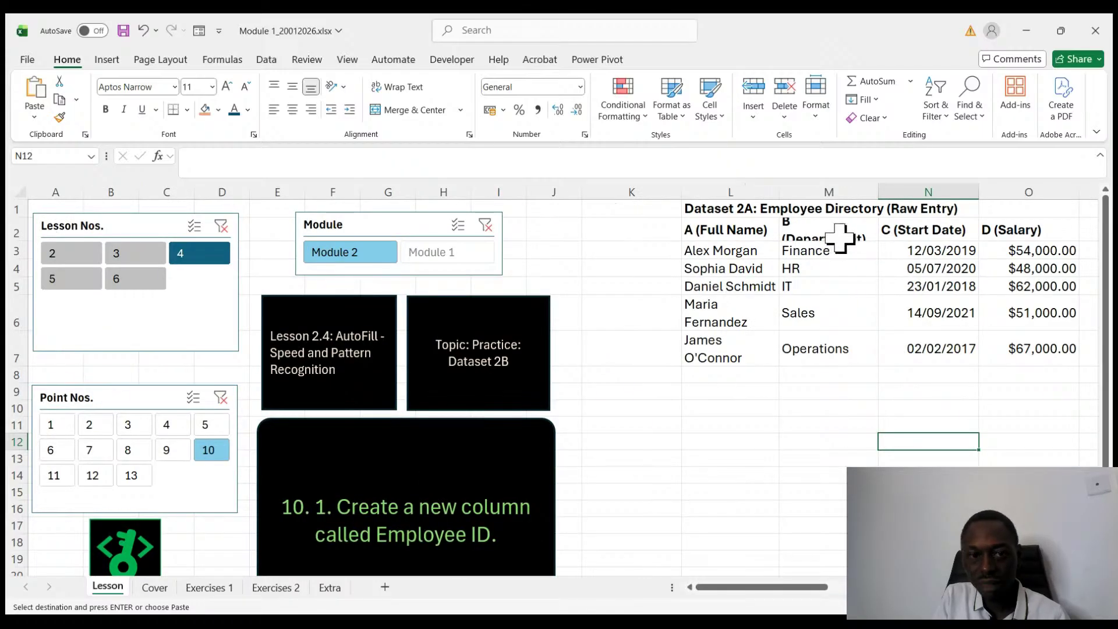
pyautogui.moveTo(12, 241); pyautogui.dragTo(12, 246)
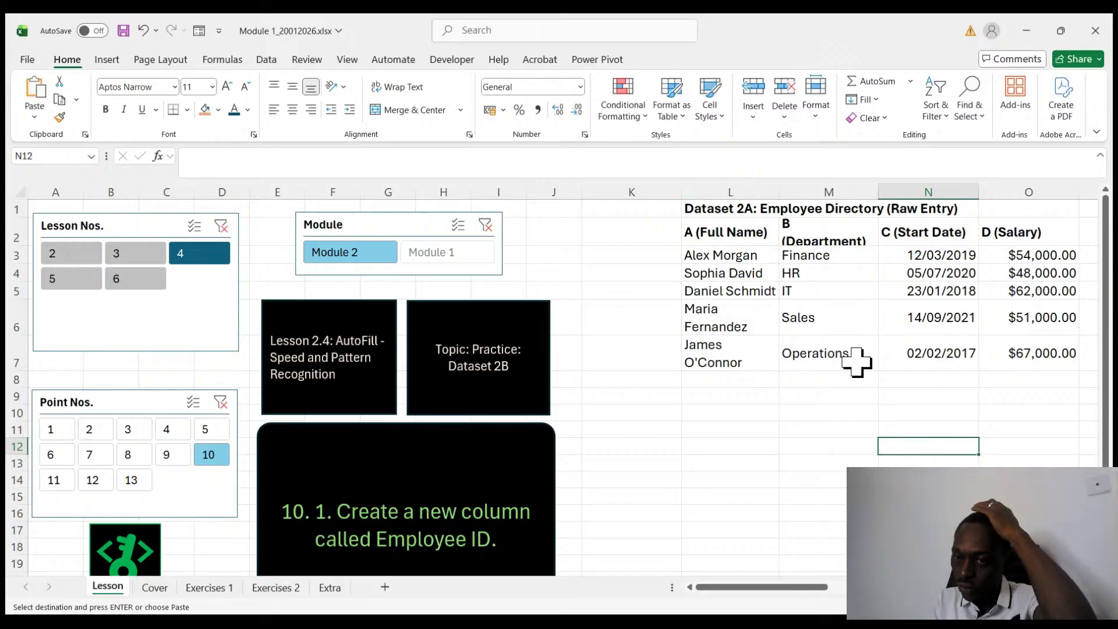
# - Insert a blank column before the Department column in the employee directory and head it Employee ID
pyautogui.click(821, 187)
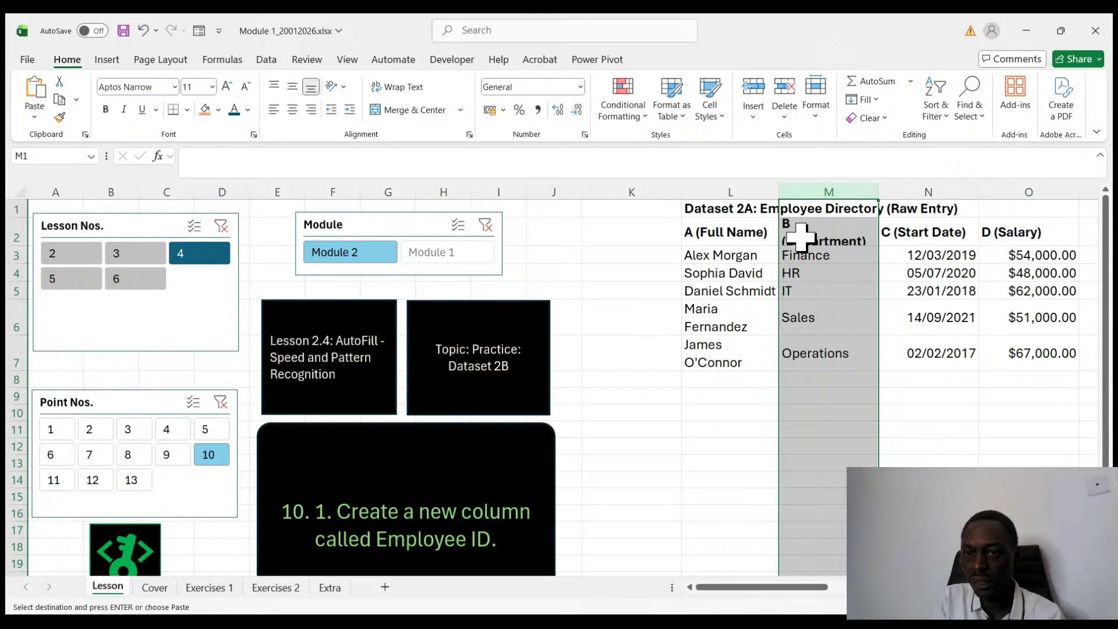
pyautogui.rightClick(808, 195)
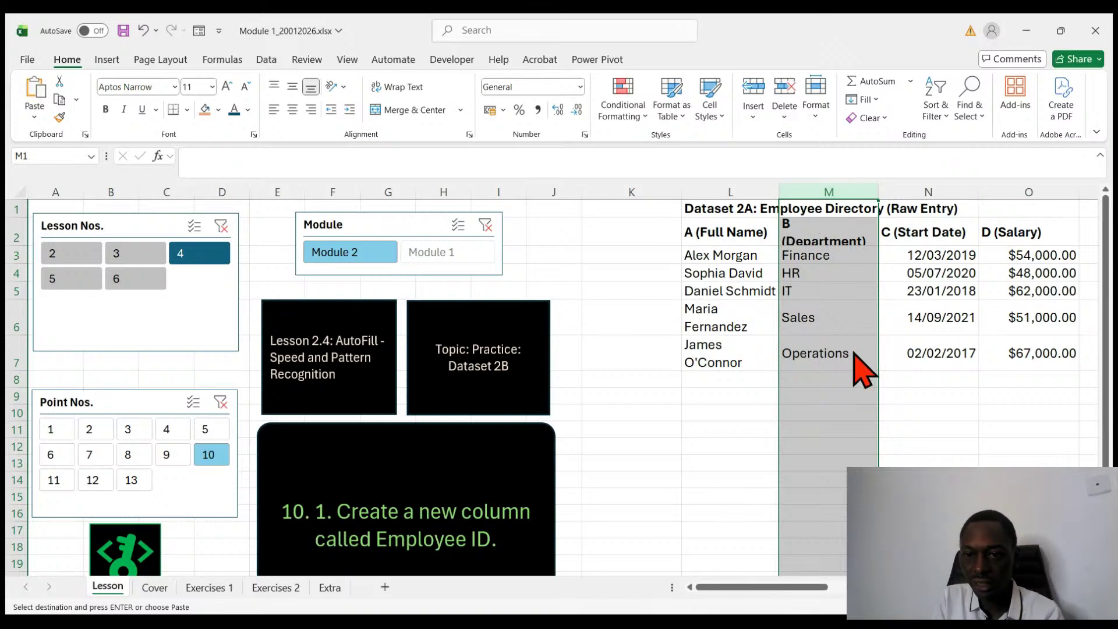
pyautogui.click(852, 351)
pyautogui.click(810, 239)
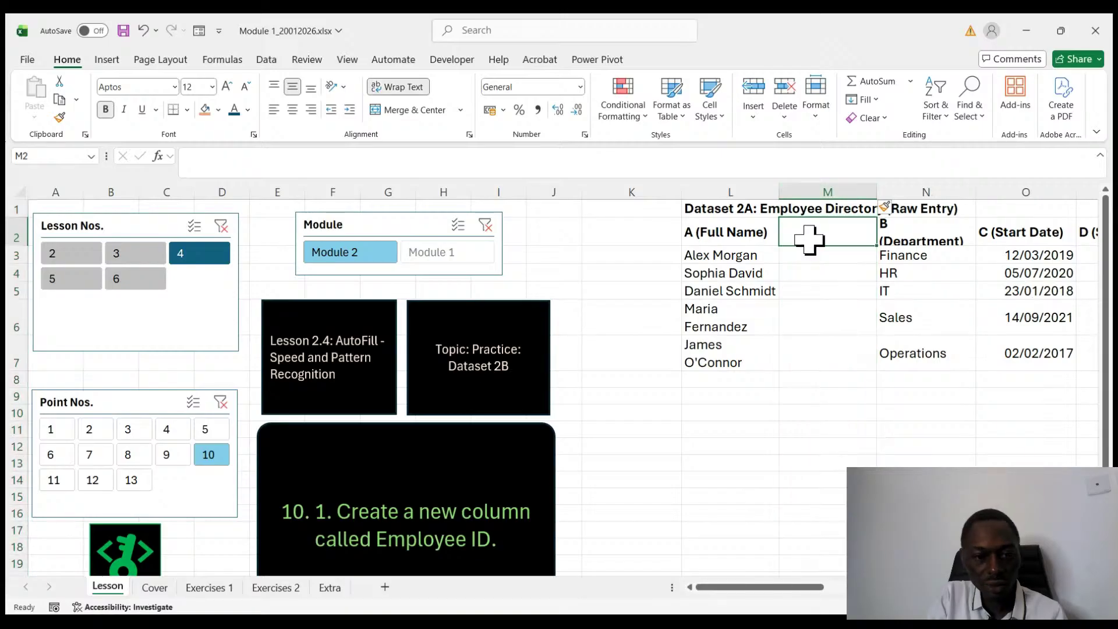
pyautogui.write('E')
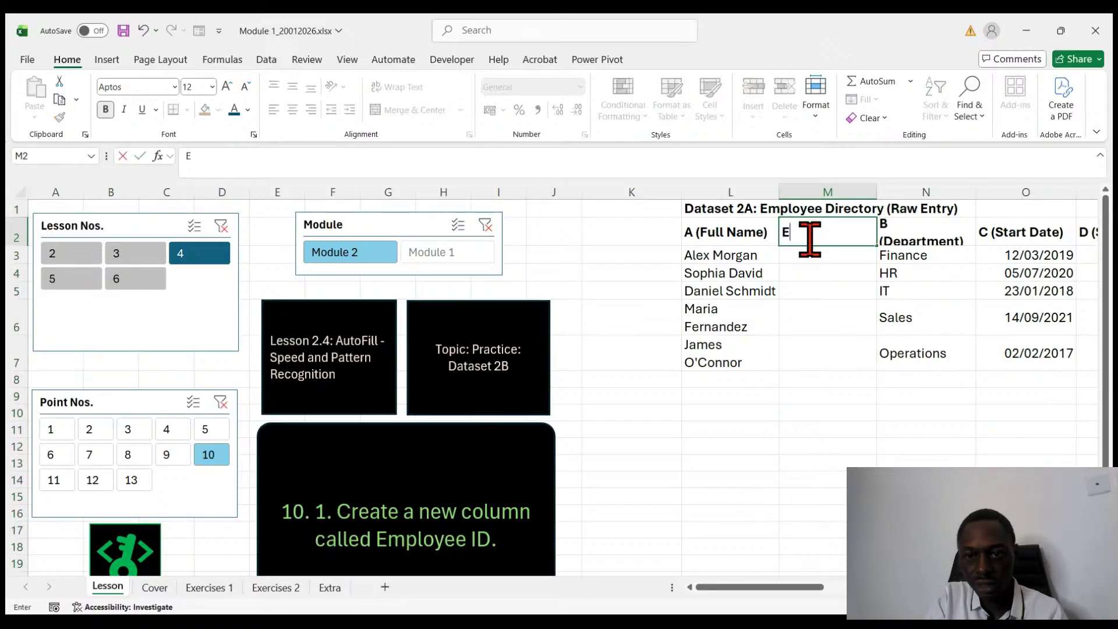
pyautogui.write('mployee ')
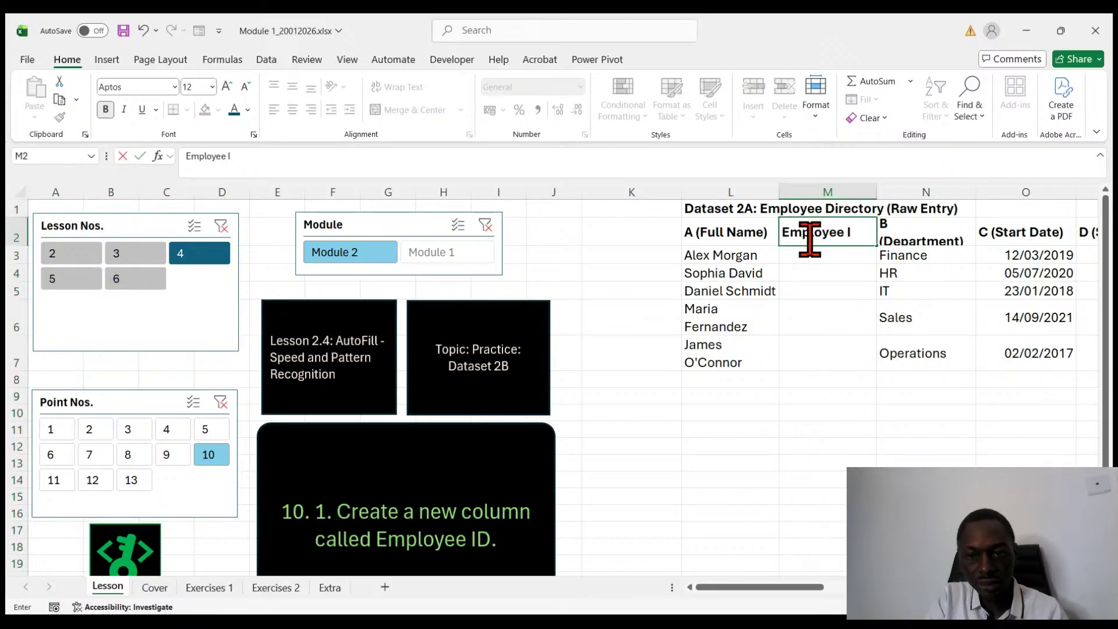
pyautogui.write('ID')
pyautogui.click(836, 513)
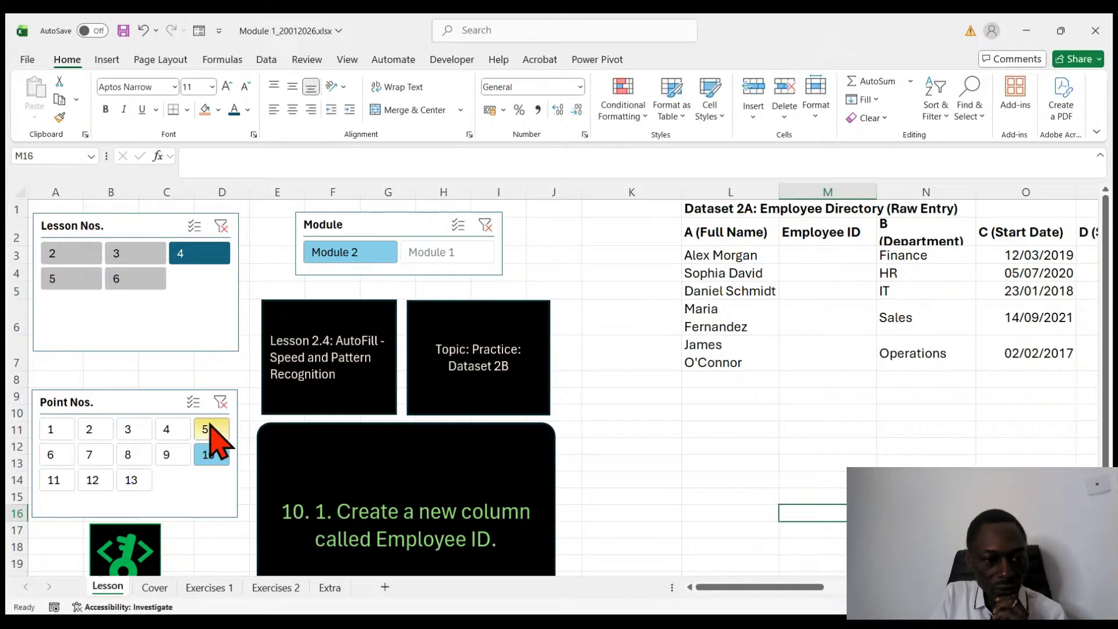
# - Show lesson point 11 and enter ID-001 in M3 and ID-002 in M4 under Employee ID
pyautogui.click(47, 488)
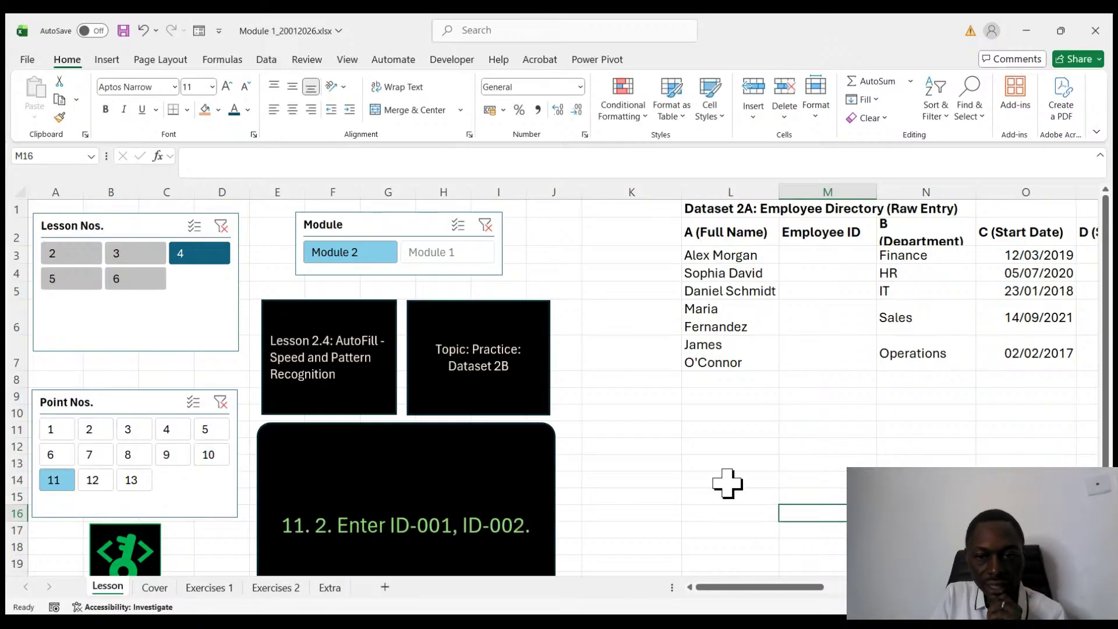
pyautogui.click(823, 257)
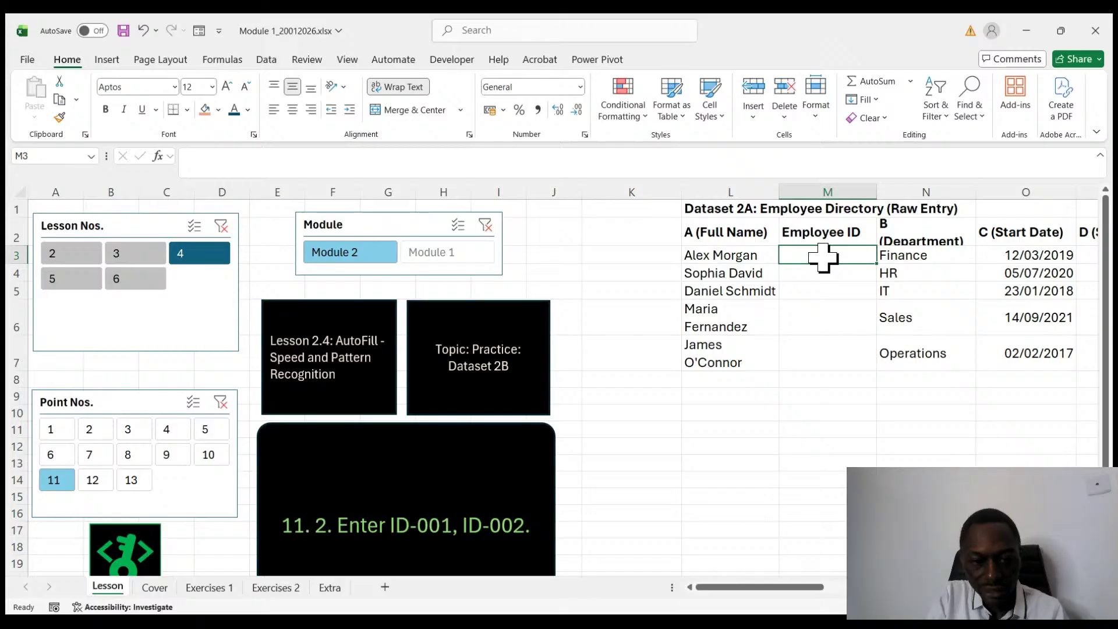
pyautogui.write('ID-001')
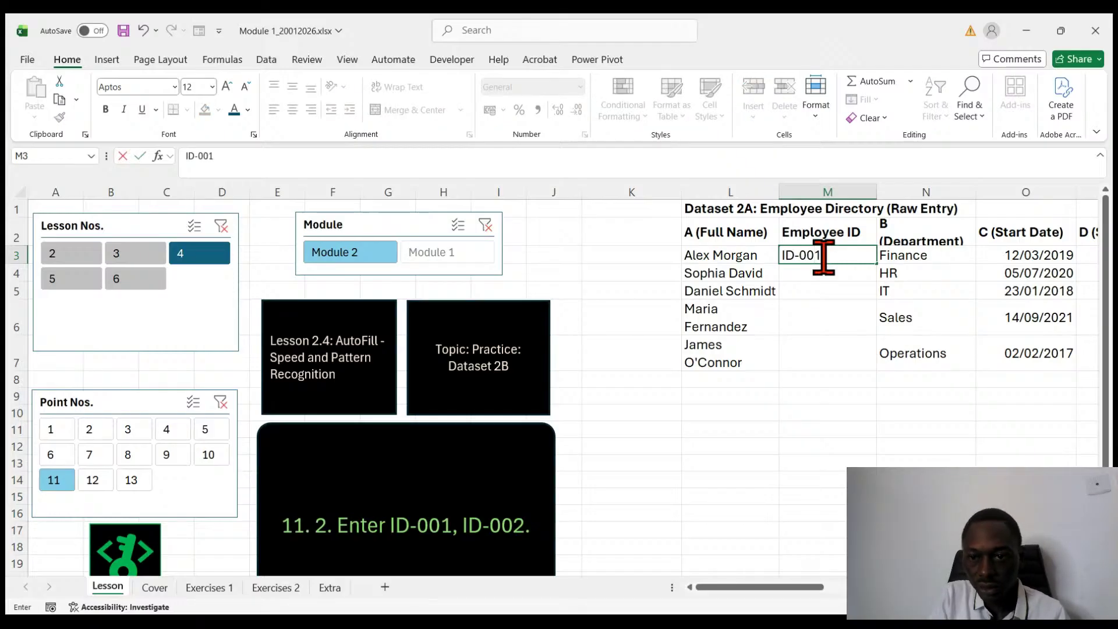
pyautogui.click(817, 277)
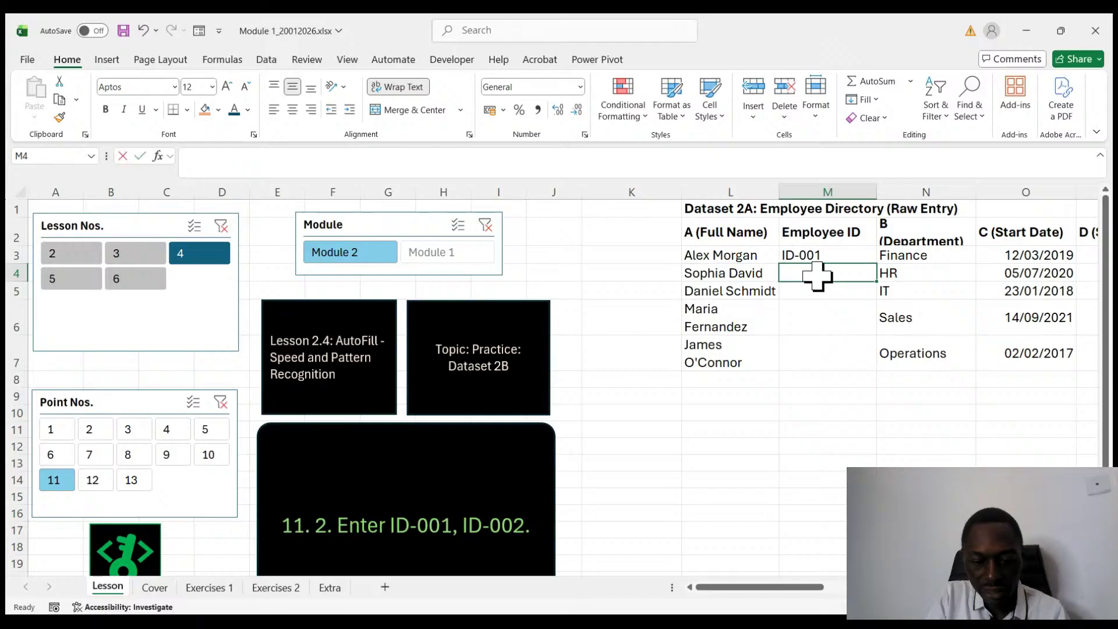
pyautogui.write('ID')
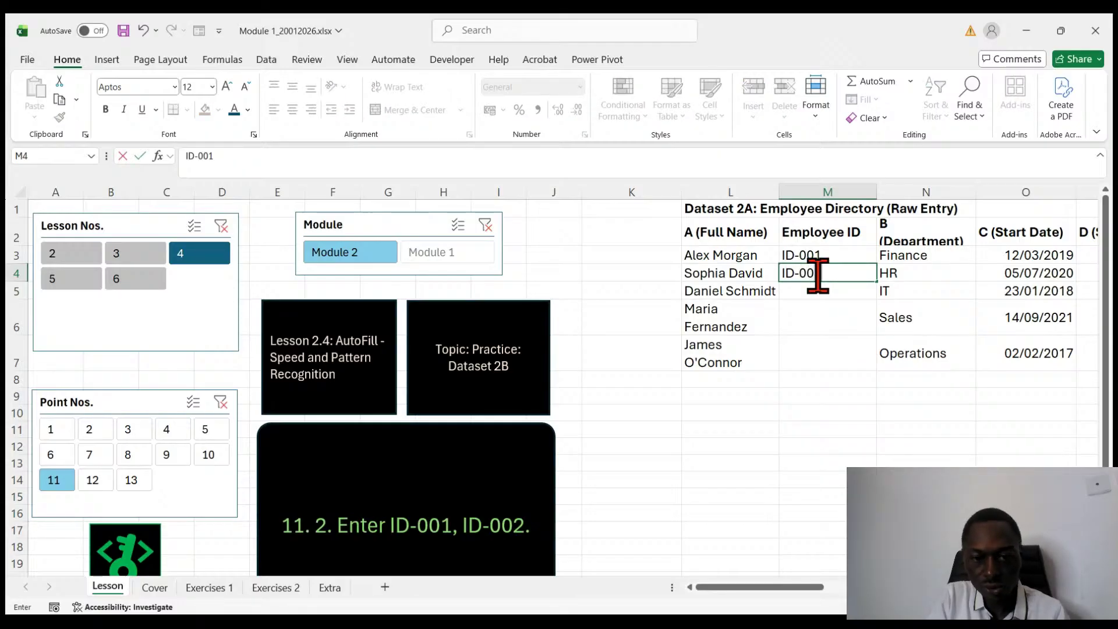
pyautogui.write('-002')
pyautogui.click(845, 353)
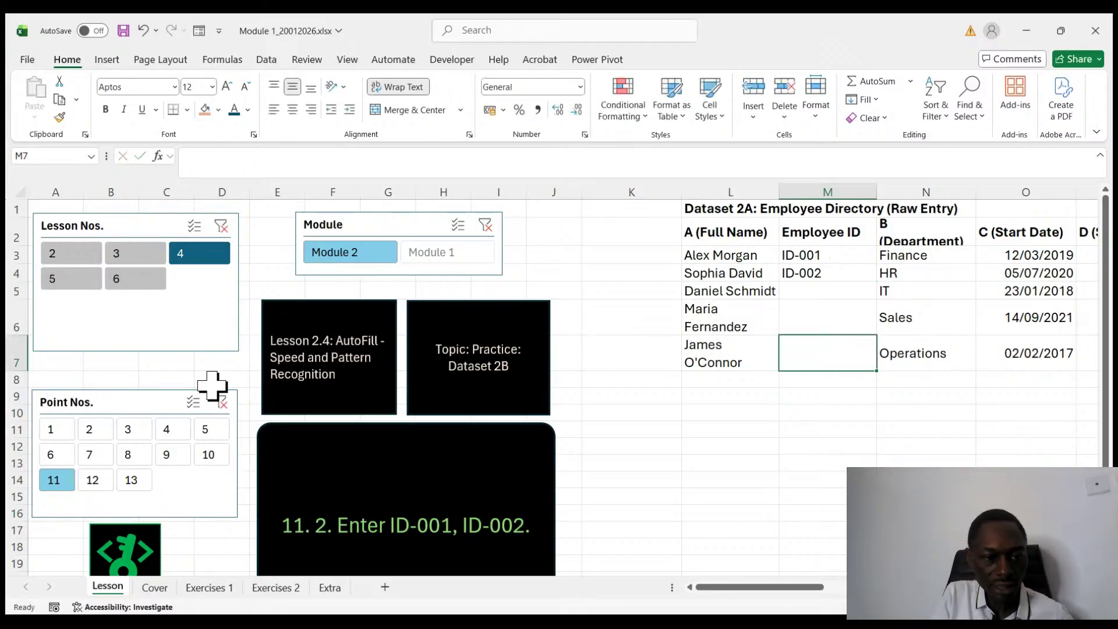
# - Show lesson point 12 and AutoFill the Employee ID series down to ID-005 in M7
pyautogui.click(92, 479)
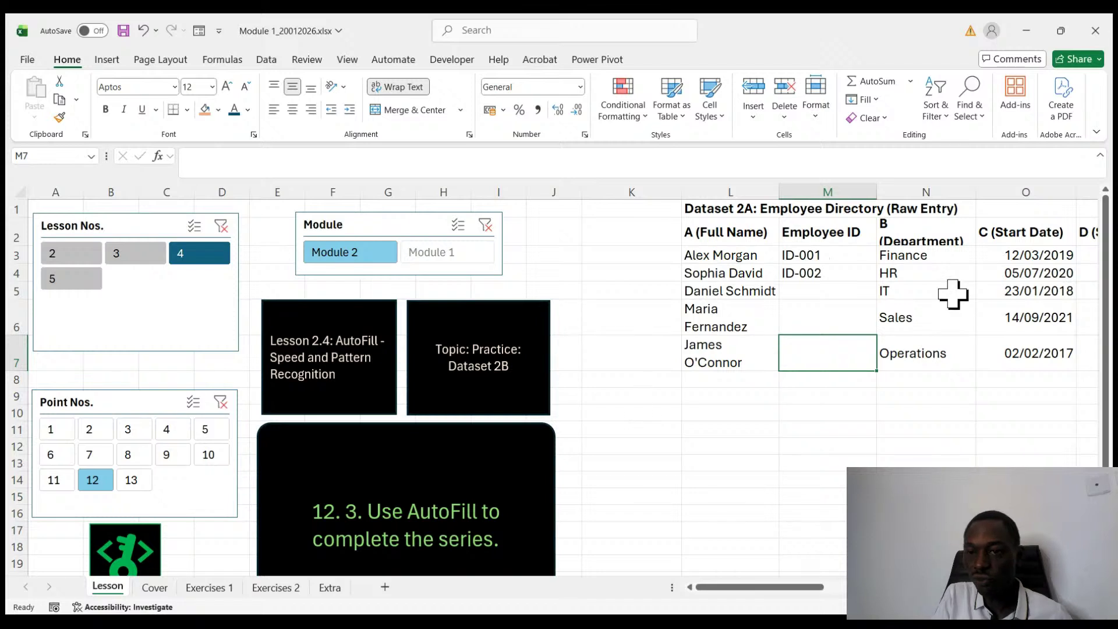
pyautogui.click(833, 254)
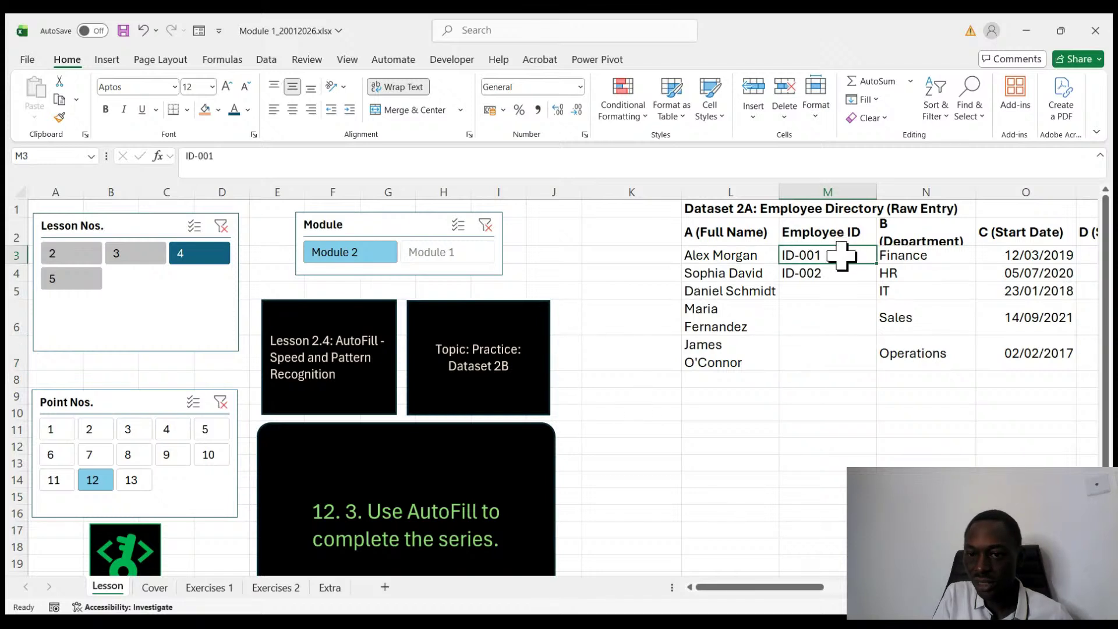
pyautogui.moveTo(842, 265); pyautogui.dragTo(868, 364)
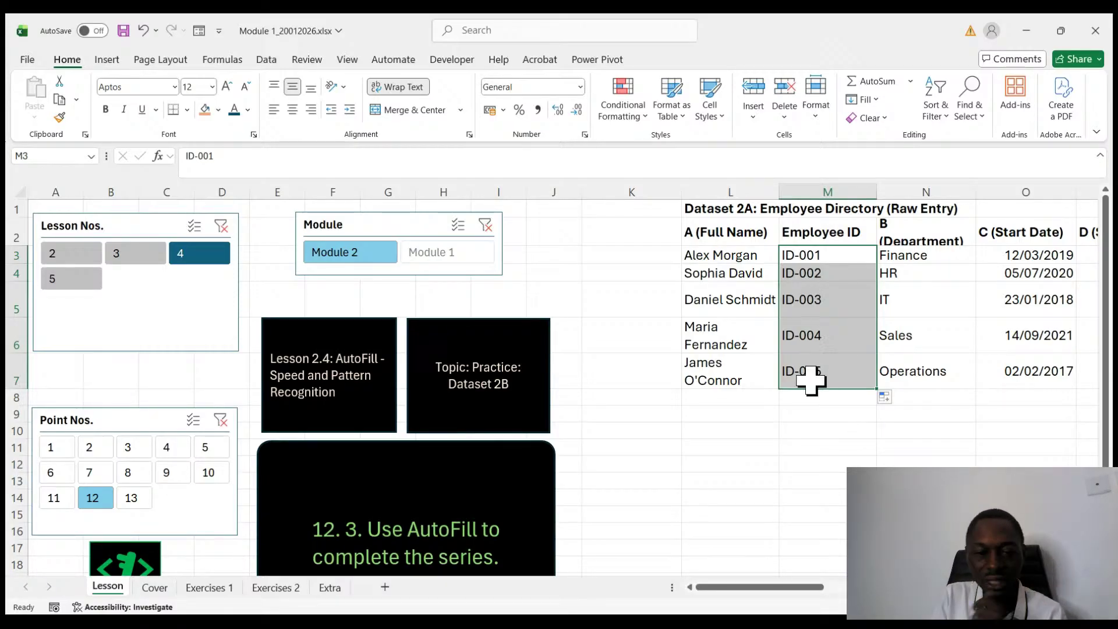
# - Show lesson point 13 and insert two blank columns before the employee directory, starting at column L
pyautogui.click(131, 498)
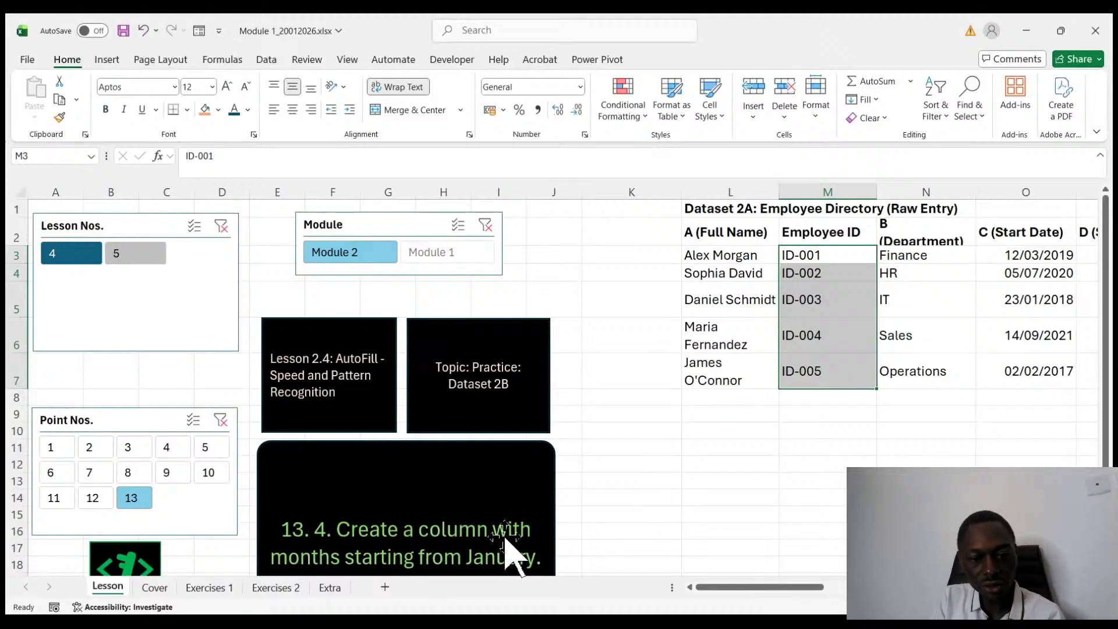
pyautogui.scroll(-2, 609, 547)
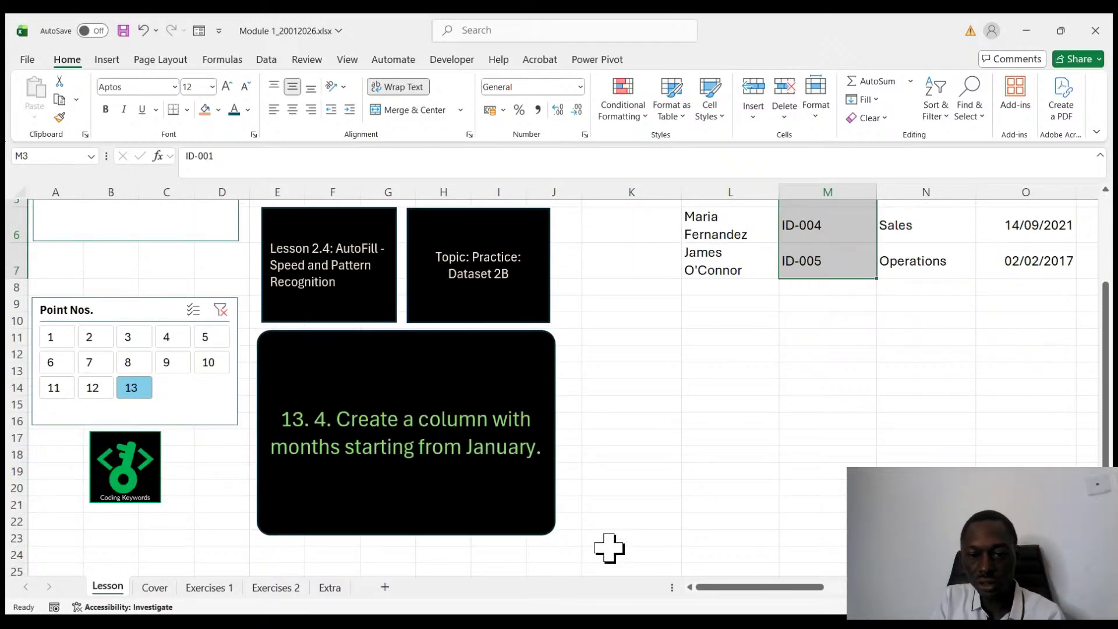
pyautogui.scroll(2, 738, 468)
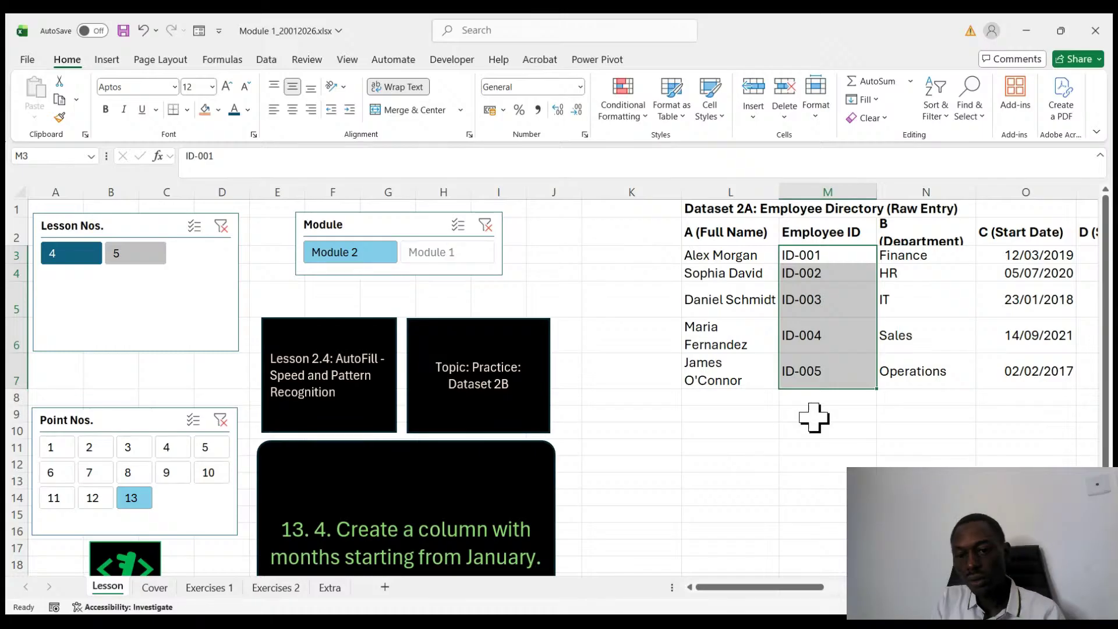
pyautogui.click(736, 187)
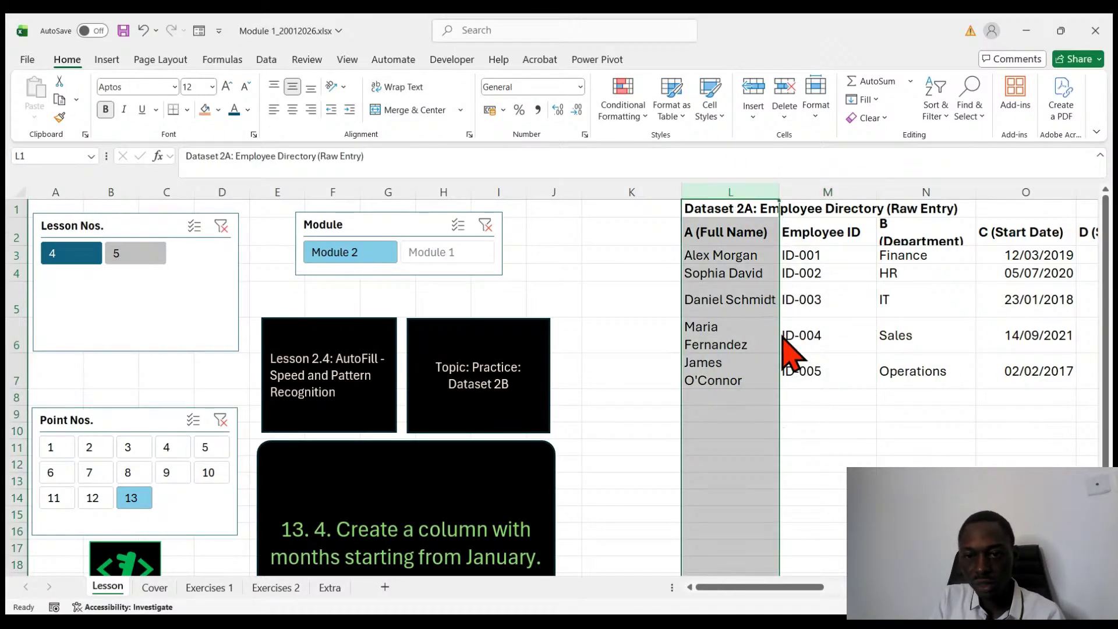
pyautogui.hotkey('ctrl', 'shift', '+')
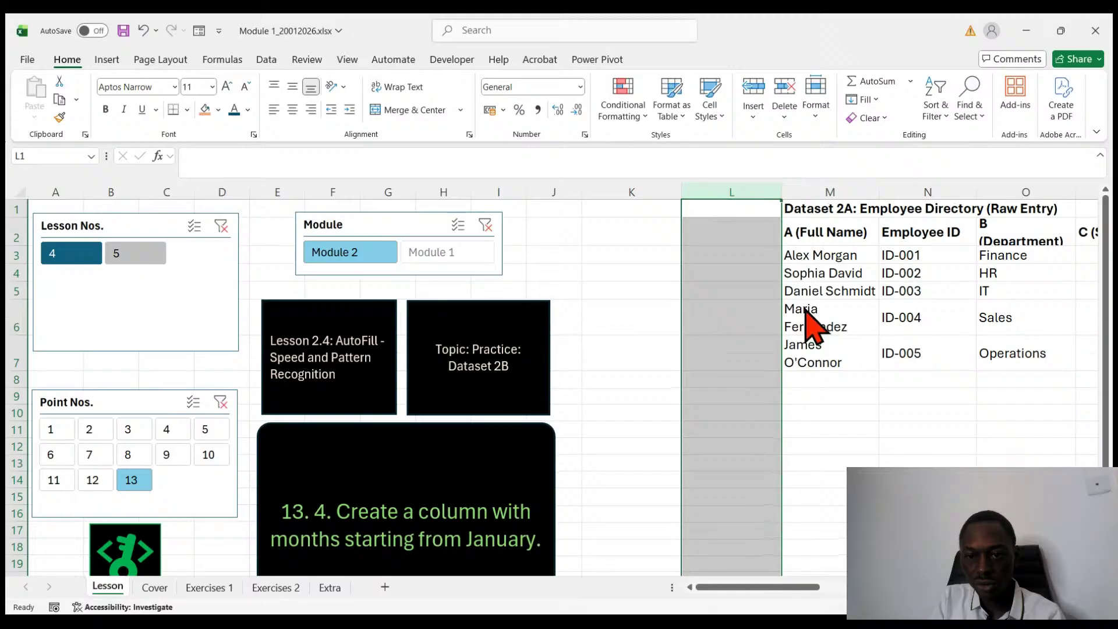
pyautogui.hotkey('ctrl', 'shift', '+')
# - Enter the heading Months in L2 and January in L3, and AutoFill the months down to December in L14
pyautogui.click(726, 228)
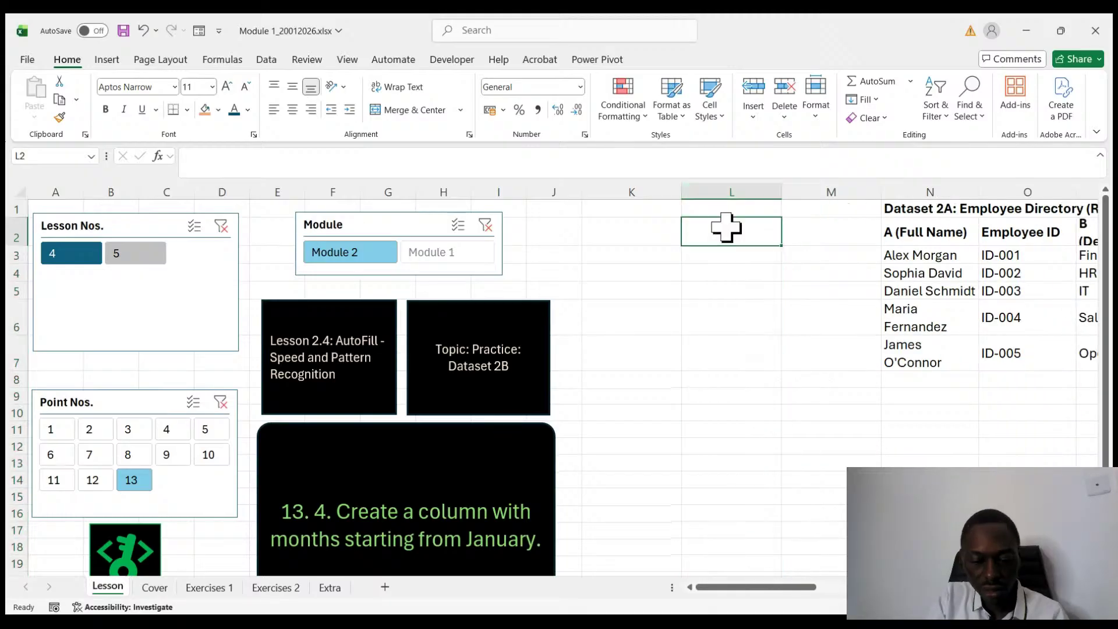
pyautogui.write('Months')
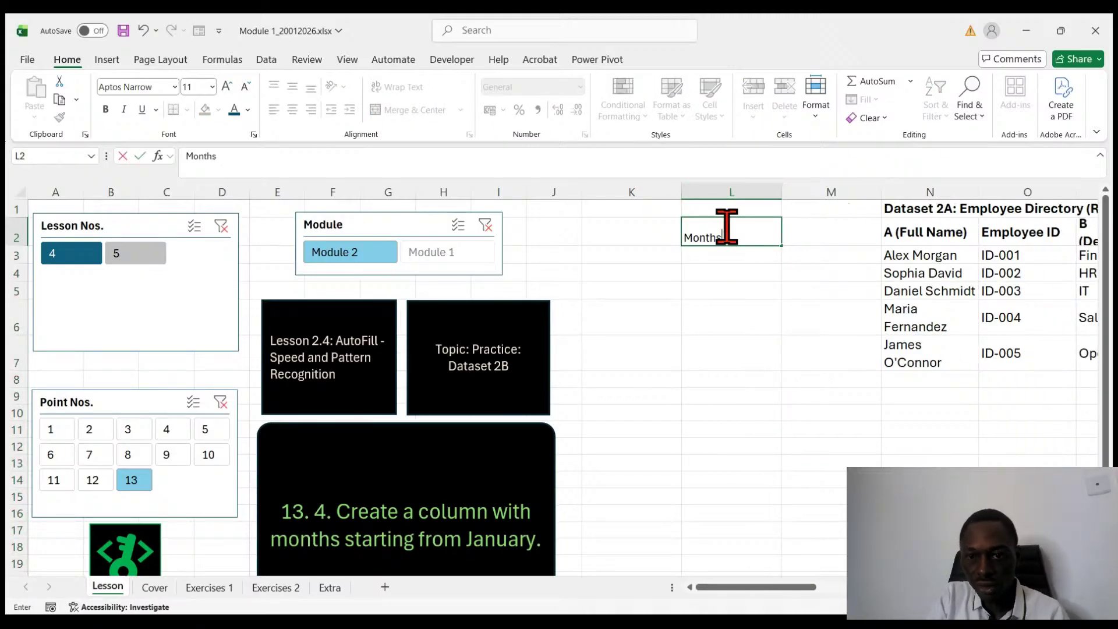
pyautogui.press('Return')
pyautogui.write('January')
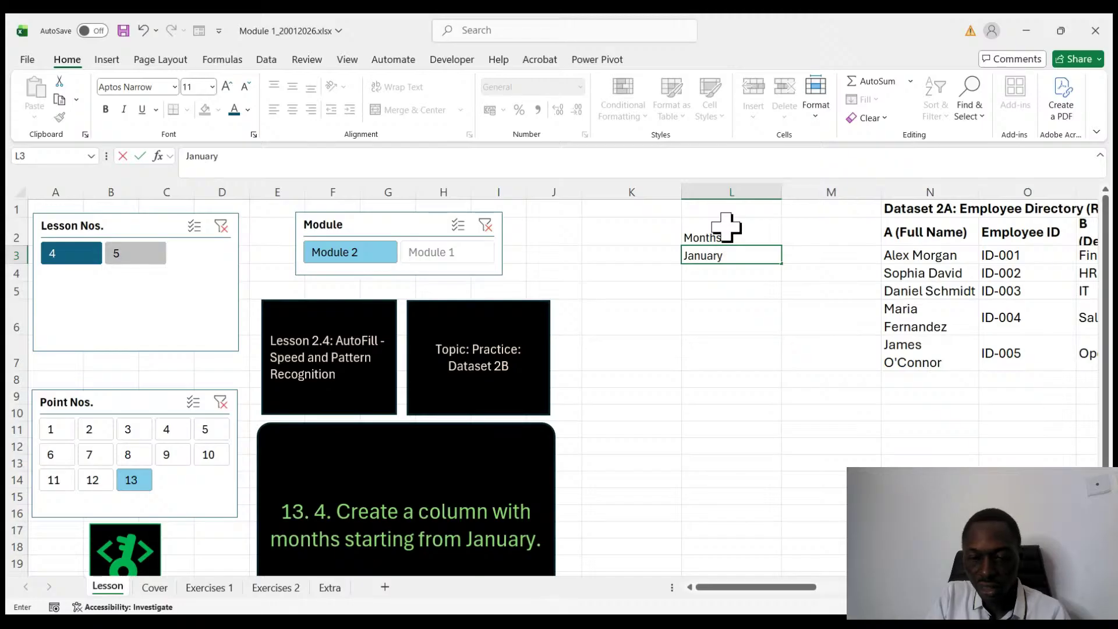
pyautogui.click(731, 322)
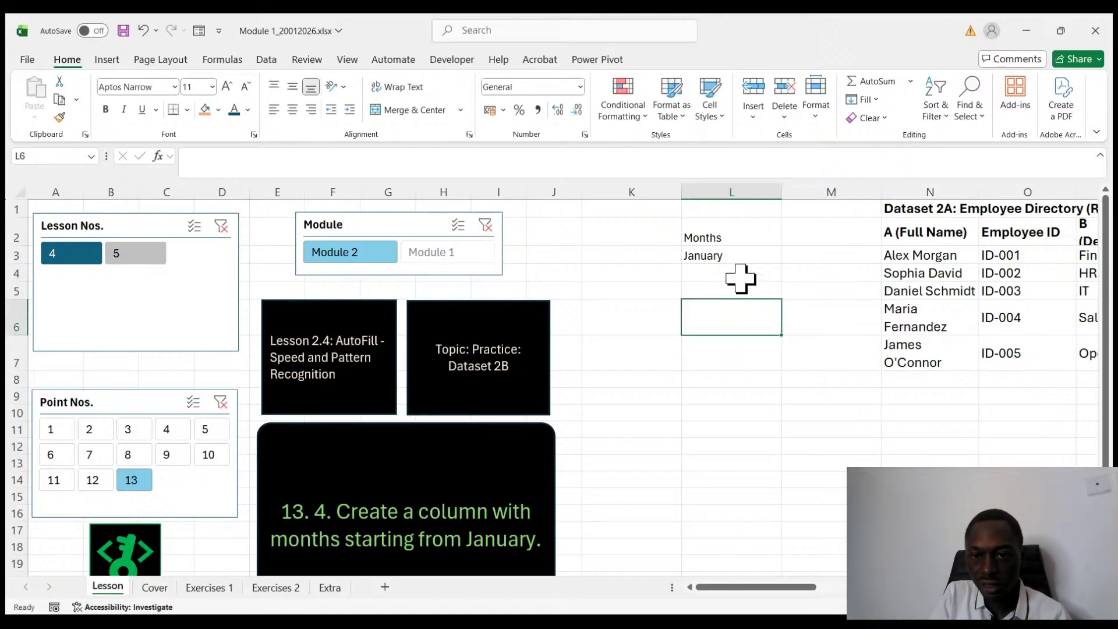
pyautogui.click(733, 256)
pyautogui.moveTo(781, 263); pyautogui.dragTo(780, 484)
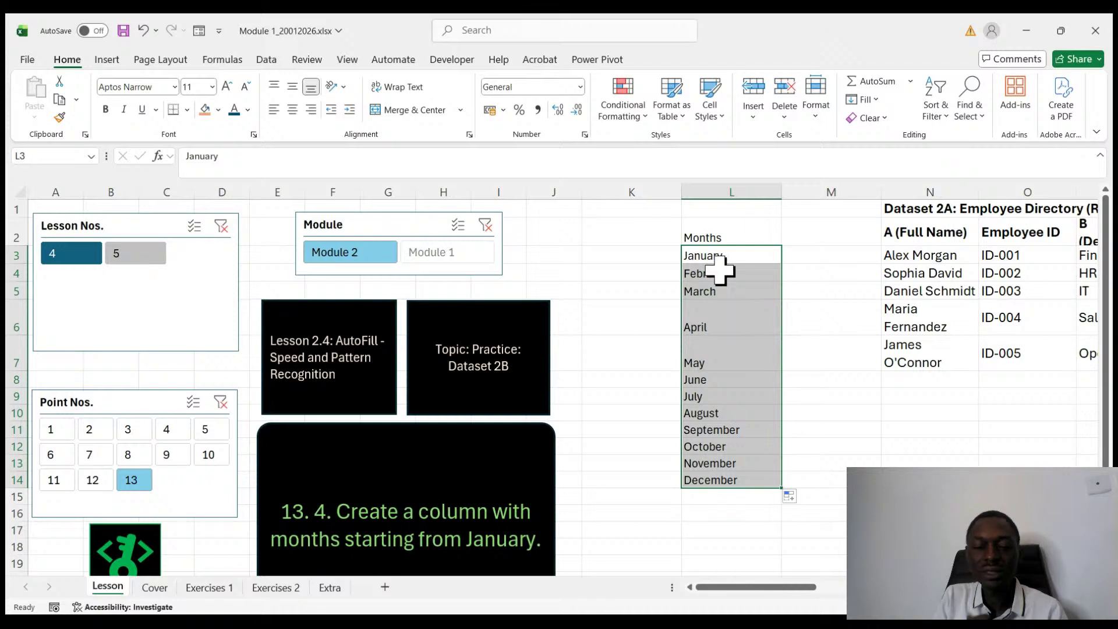
# - Clear the Months heading and the whole month list from column L
pyautogui.click(740, 237)
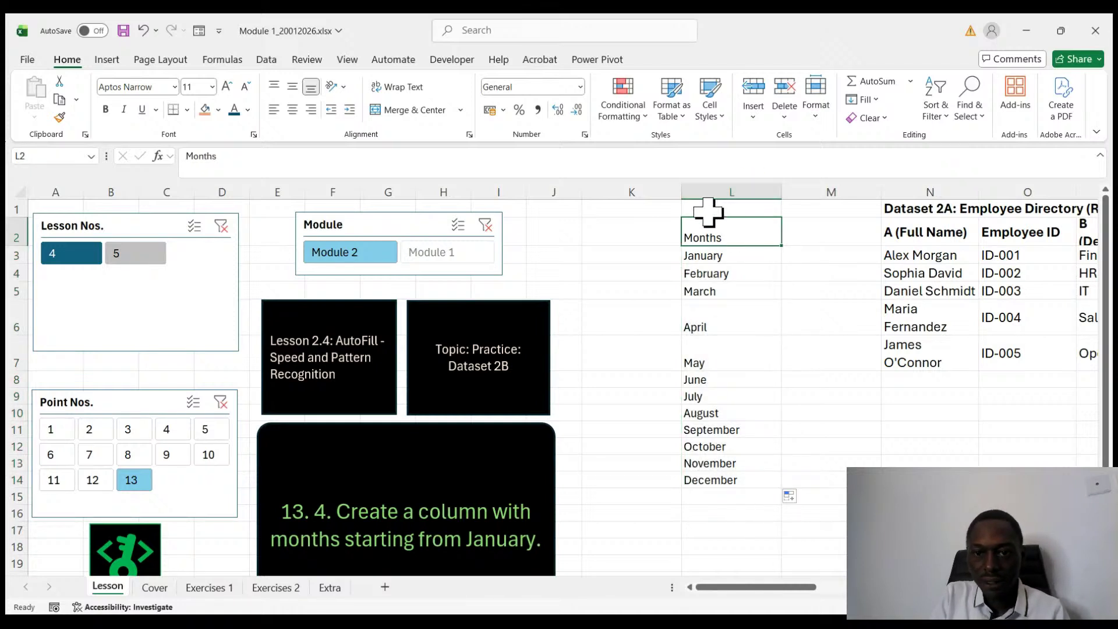
pyautogui.moveTo(719, 224); pyautogui.dragTo(721, 500)
pyautogui.press('Delete')
# - Enter the dates 22/01/2026 in L3 and 23/01/2026 in L4
pyautogui.click(715, 255)
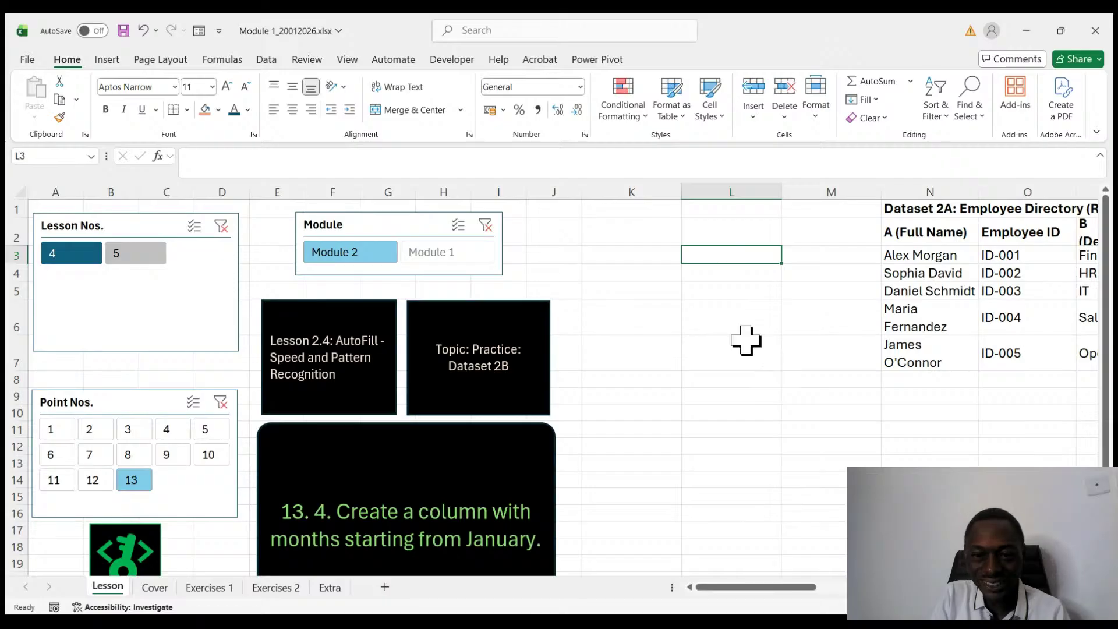
pyautogui.write('22/01')
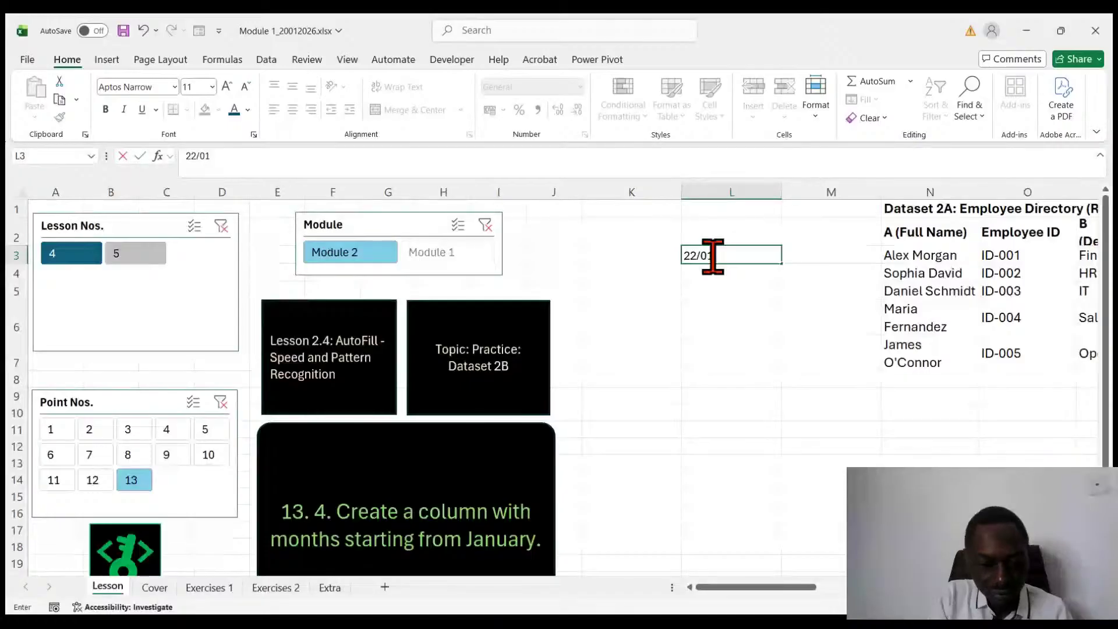
pyautogui.write('/2026')
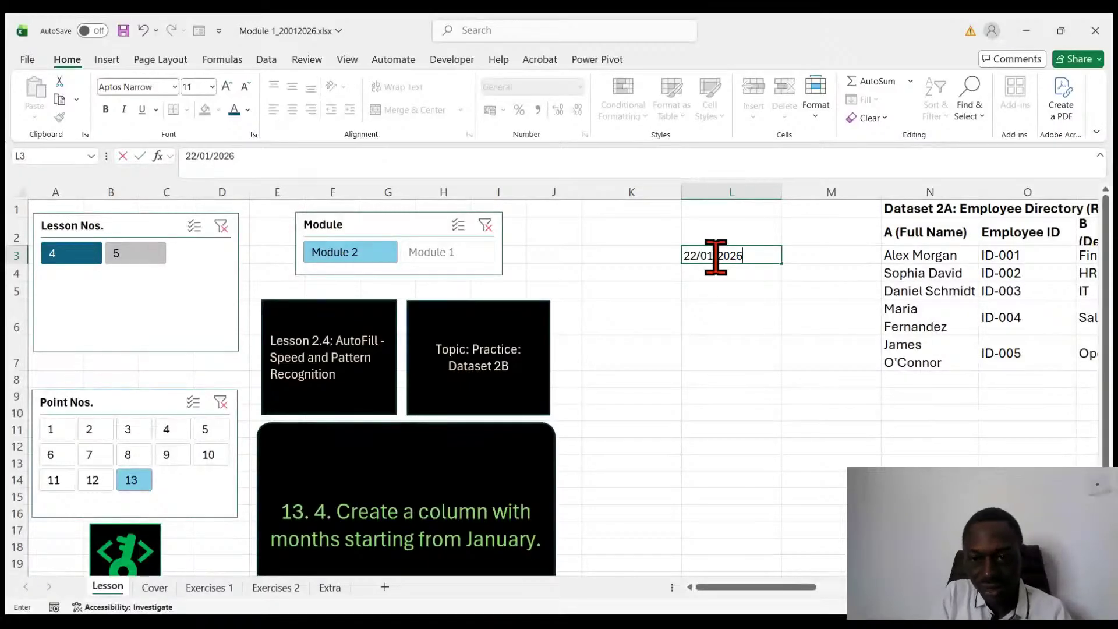
pyautogui.click(706, 275)
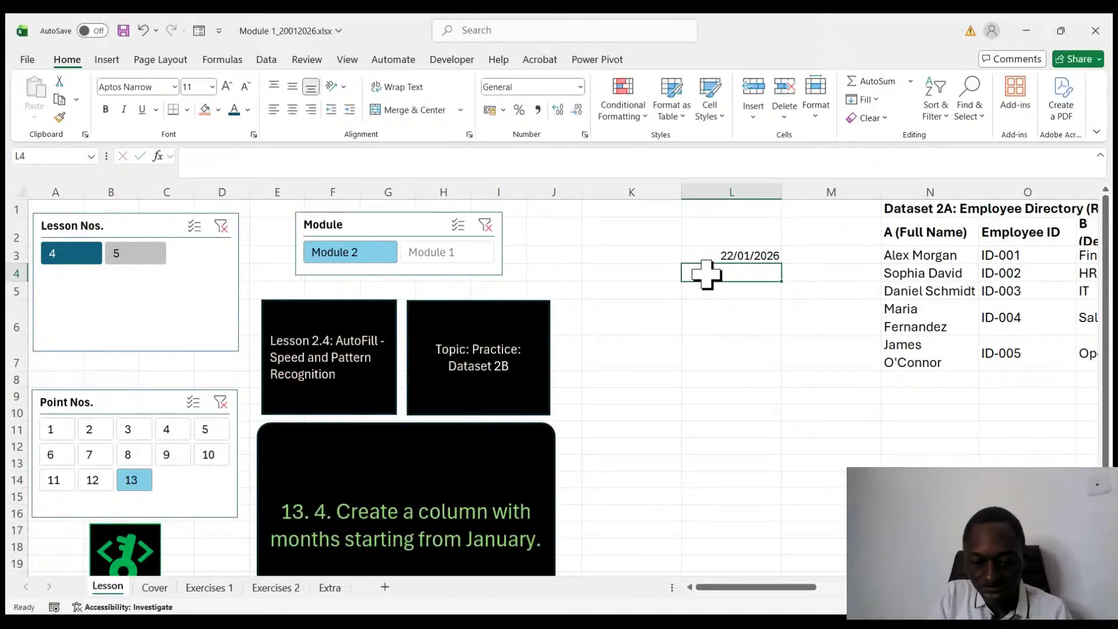
pyautogui.write('23/01/2')
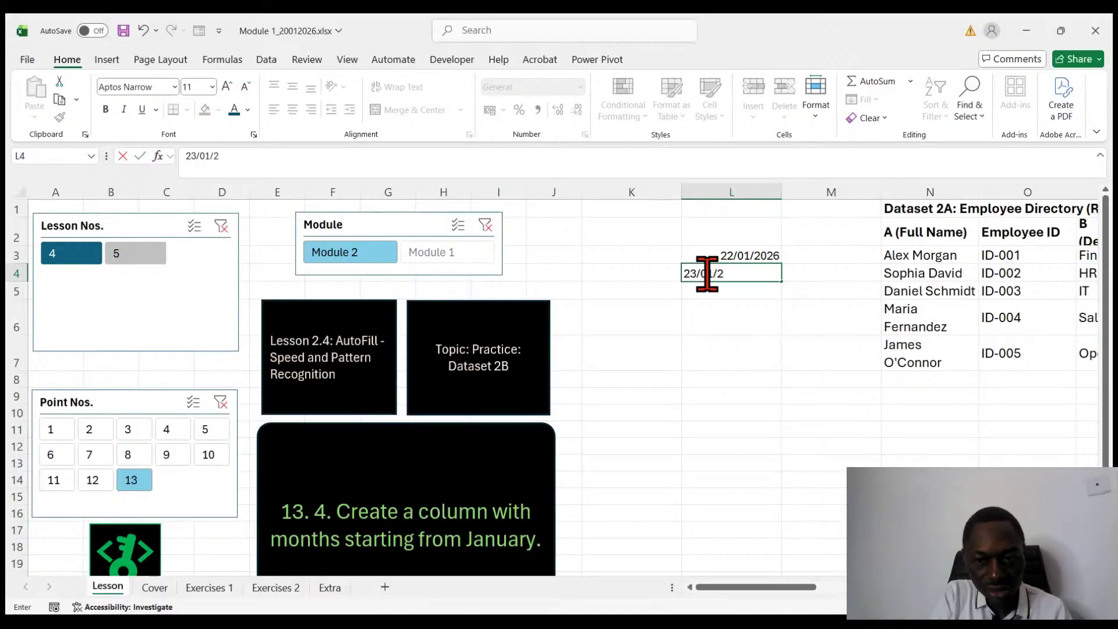
pyautogui.write('026')
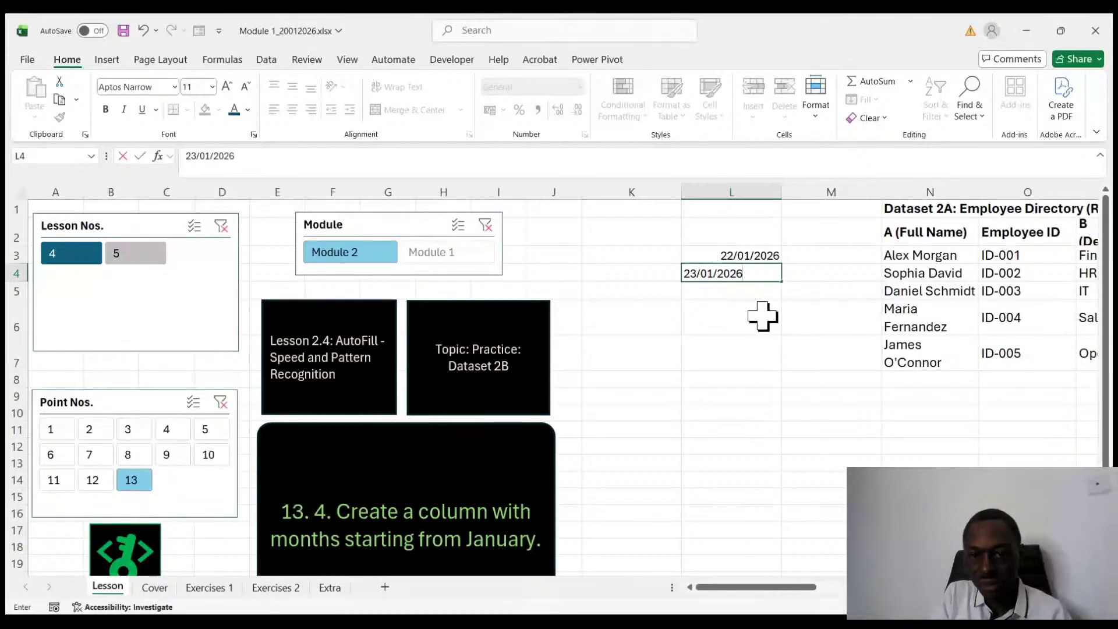
pyautogui.press('Return')
# - AutoFill the two dates down column L to L10, and extend the series to 03/02/2026 in L15
pyautogui.moveTo(749, 250); pyautogui.dragTo(774, 426)
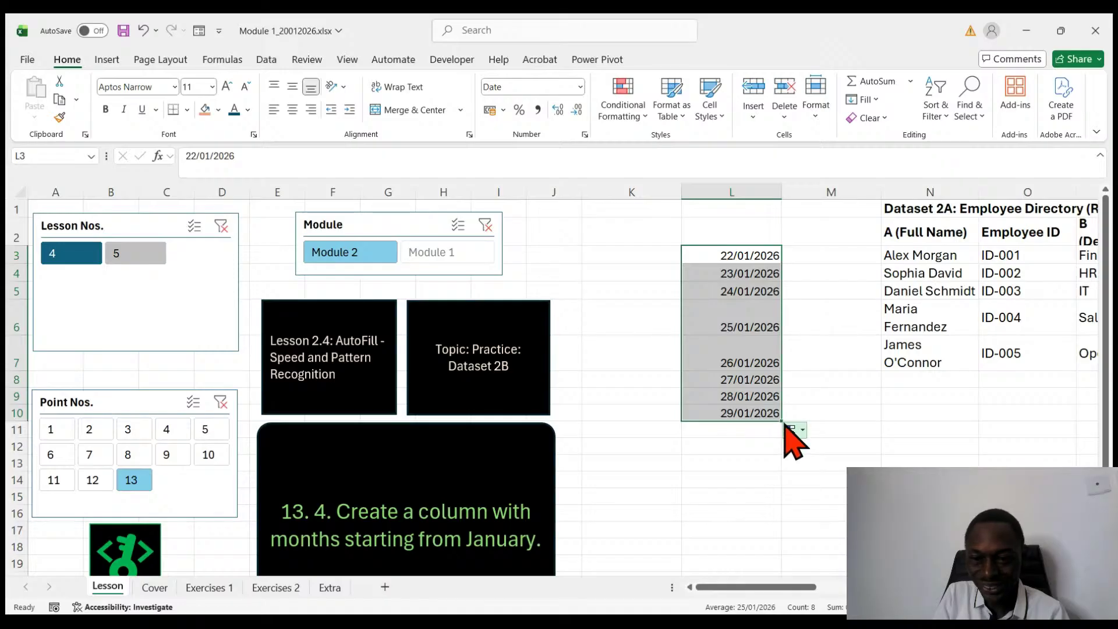
pyautogui.moveTo(783, 423); pyautogui.dragTo(781, 501)
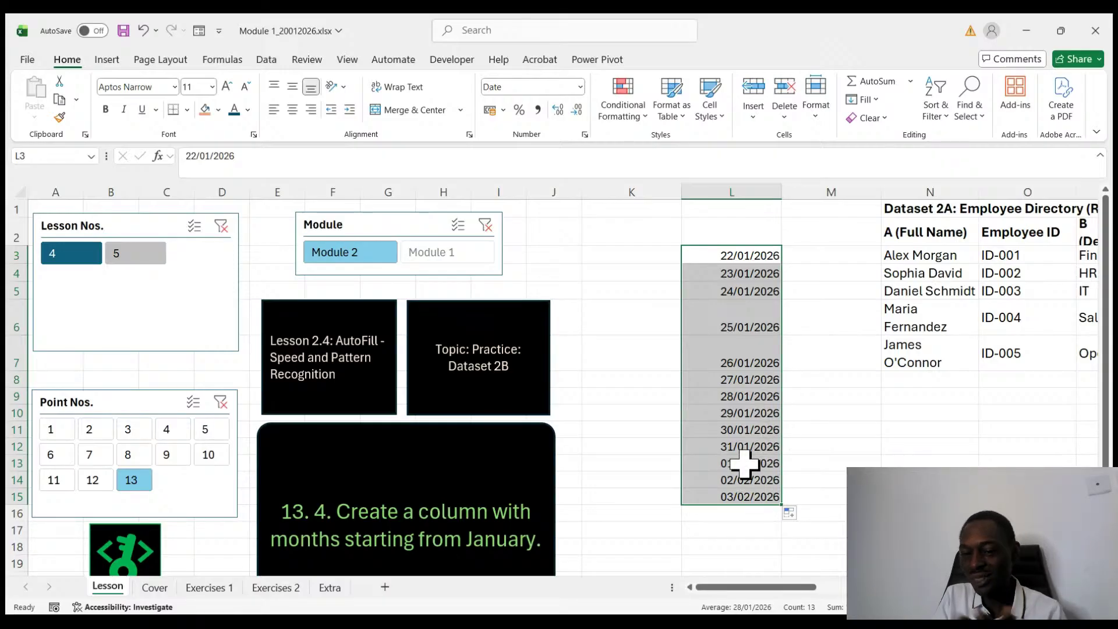
pyautogui.click(807, 497)
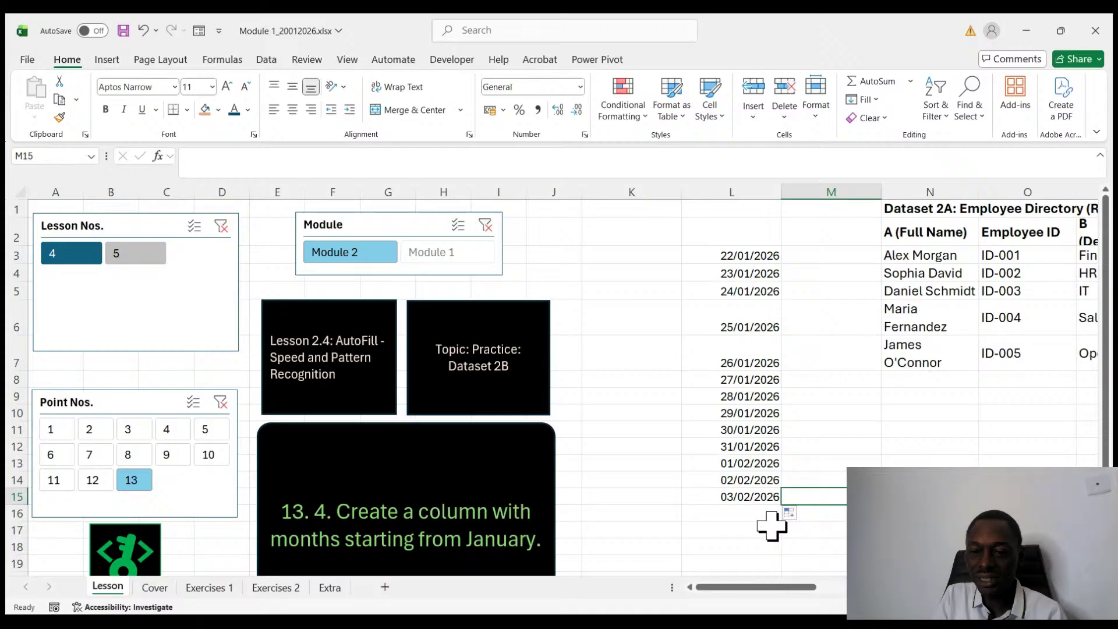
# - Filter the lesson viewer to lesson 5, Flash Fill, of Module 2
pyautogui.moveTo(764, 527); pyautogui.dragTo(765, 224)
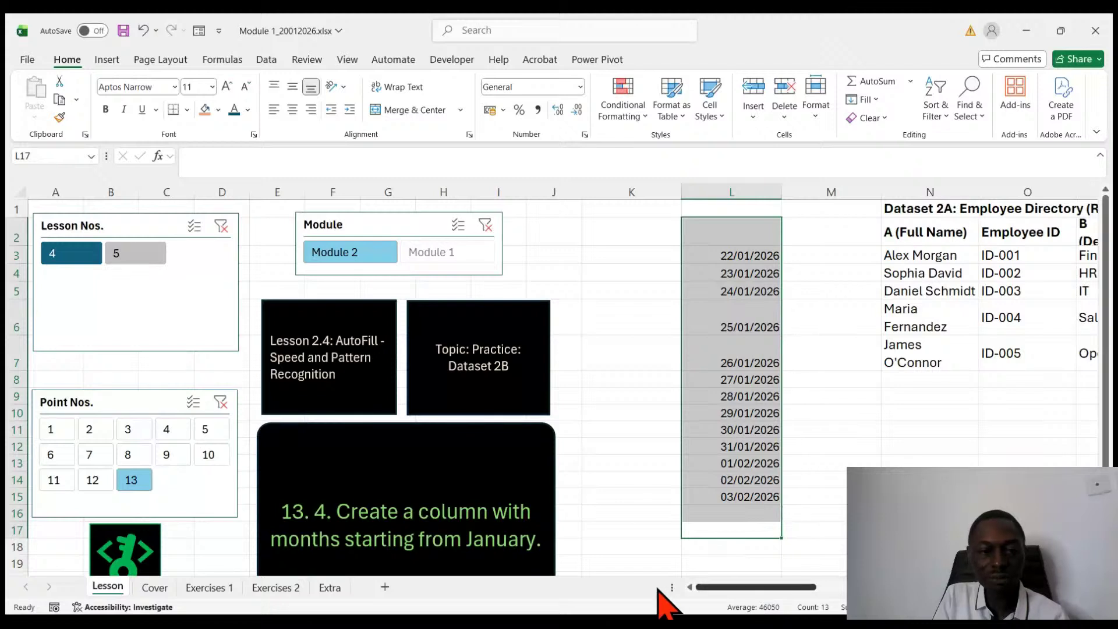
pyautogui.click(62, 435)
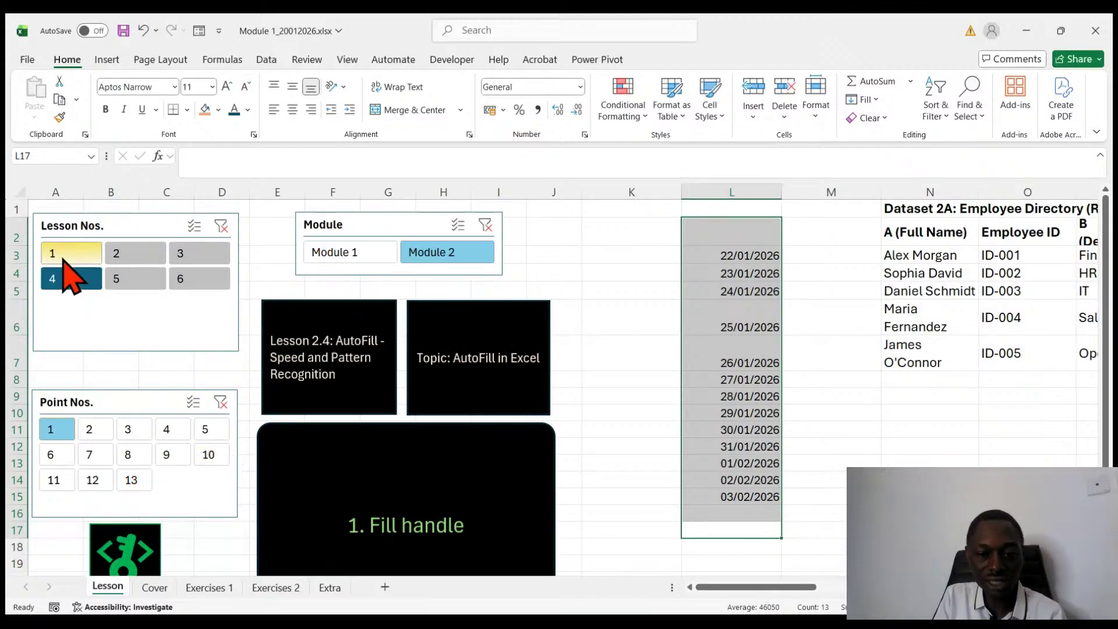
pyautogui.click(61, 257)
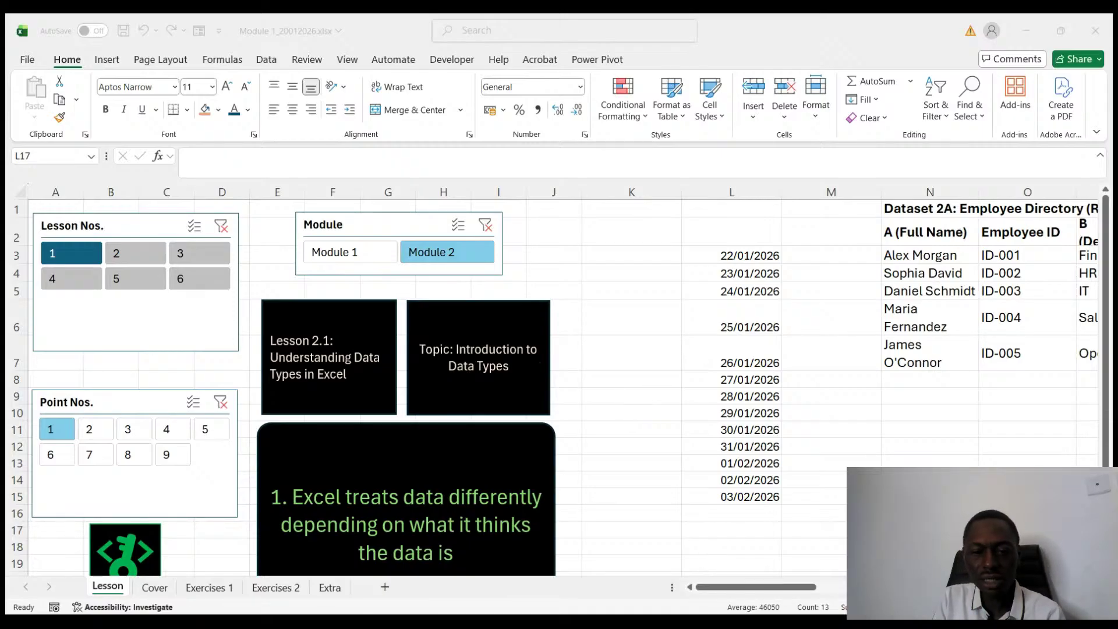
pyautogui.click(643, 382)
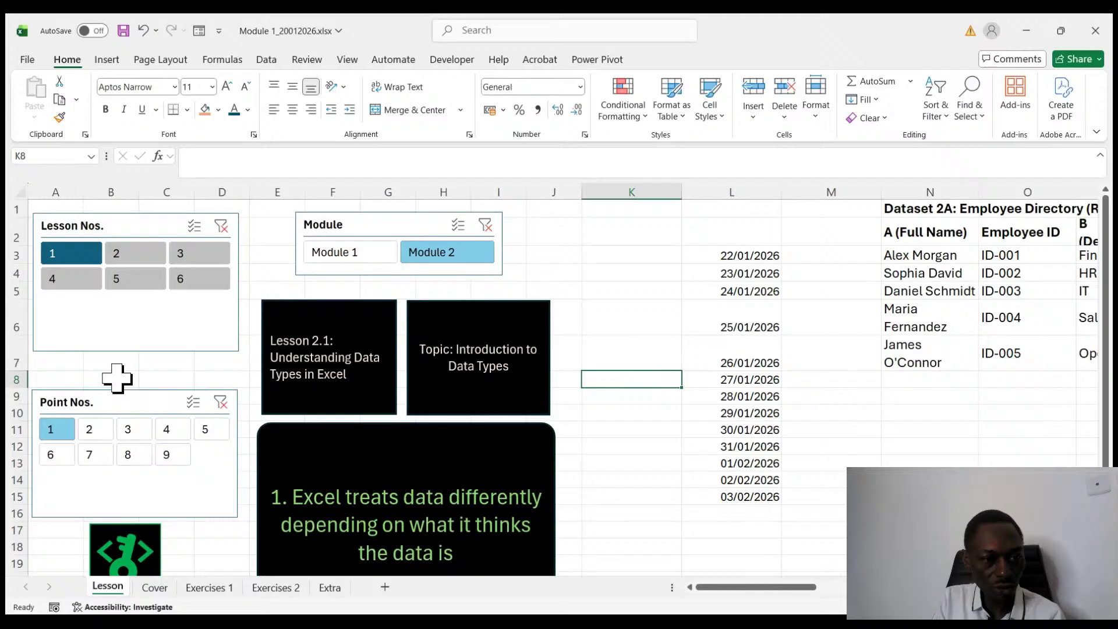
pyautogui.click(77, 282)
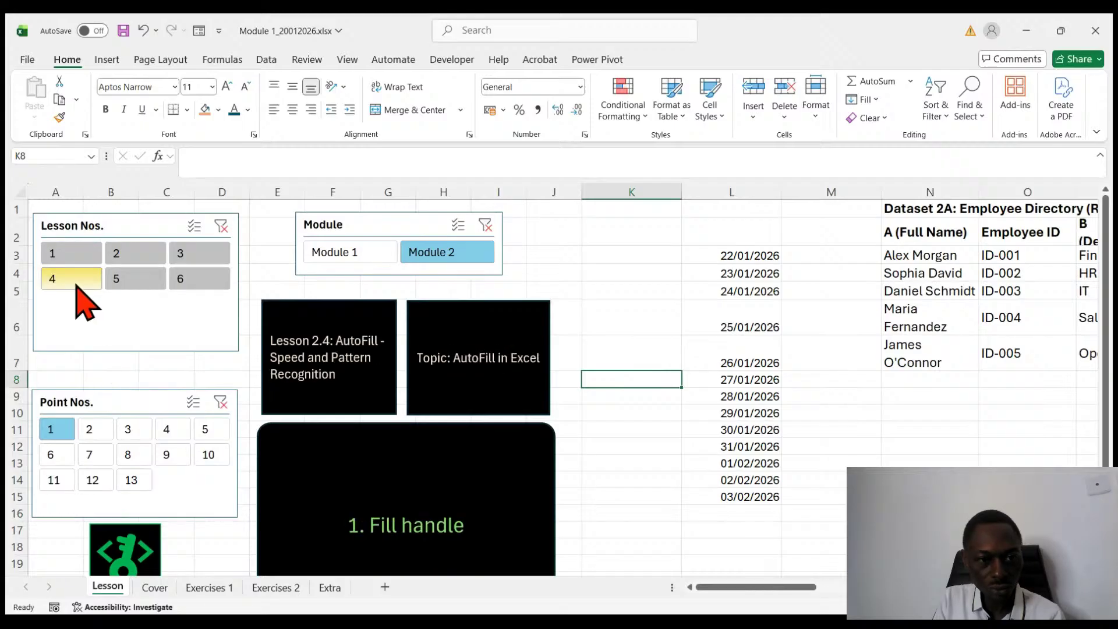
pyautogui.click(138, 280)
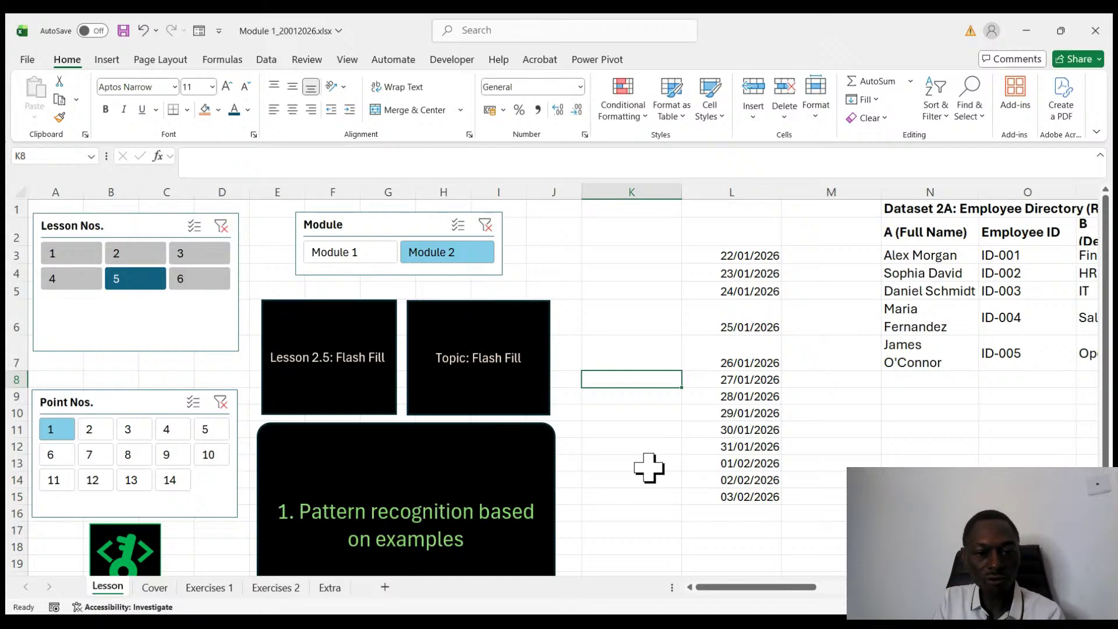
# - Go through points 2 to 4 of the Flash Fill lesson and read the Flash Fill notes on the Extra sheet
pyautogui.scroll(-2, 649, 467)
pyautogui.scroll(2, 648, 468)
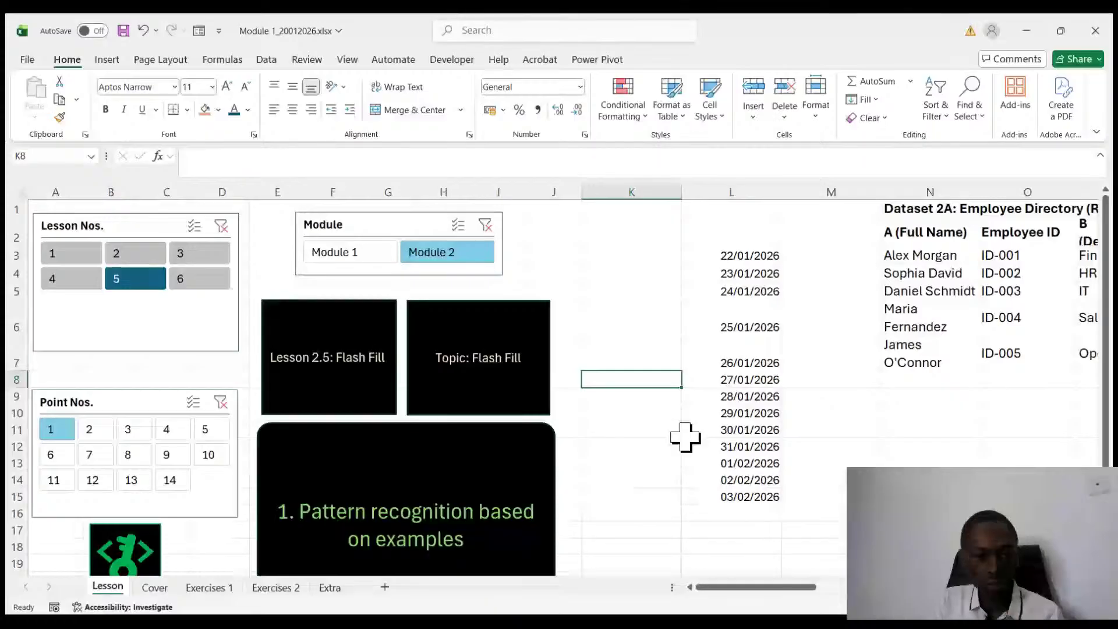
pyautogui.click(94, 431)
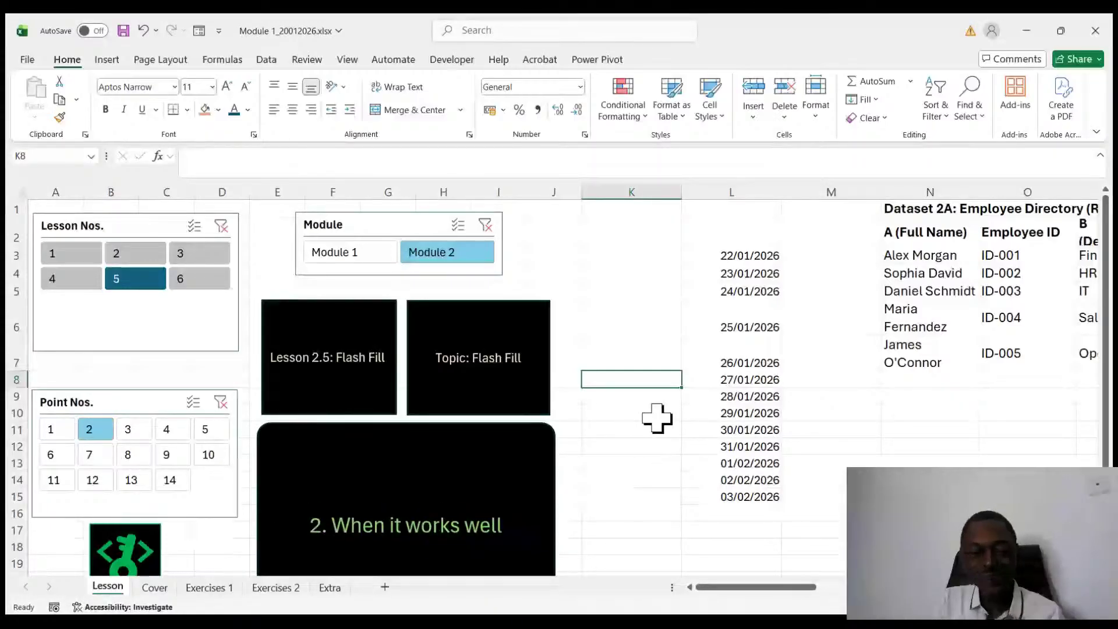
pyautogui.click(132, 431)
pyautogui.click(162, 432)
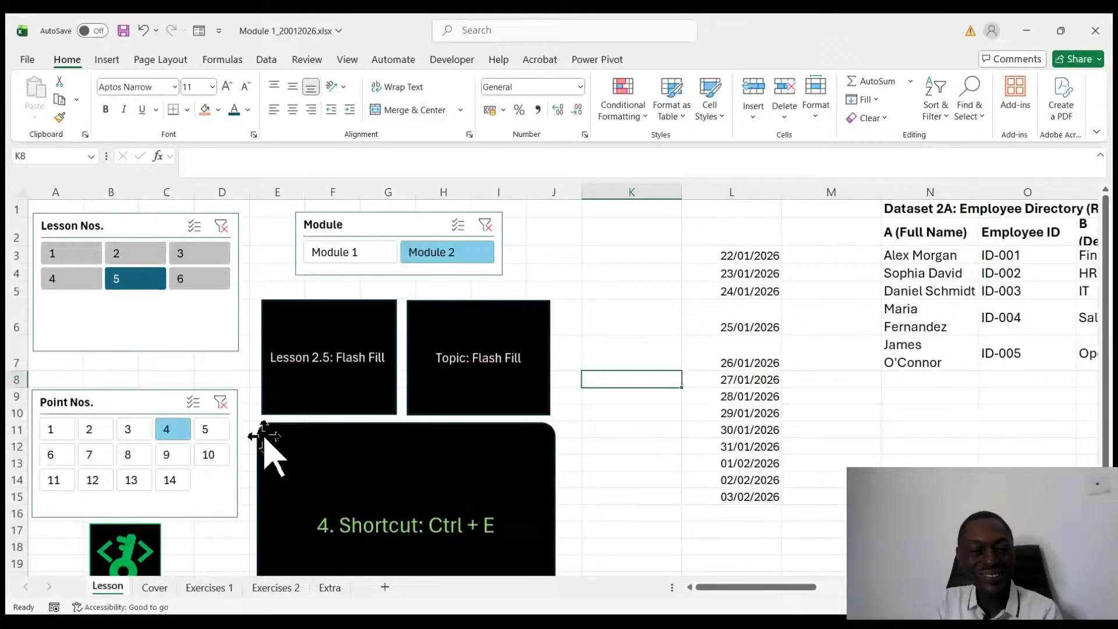
pyautogui.click(335, 588)
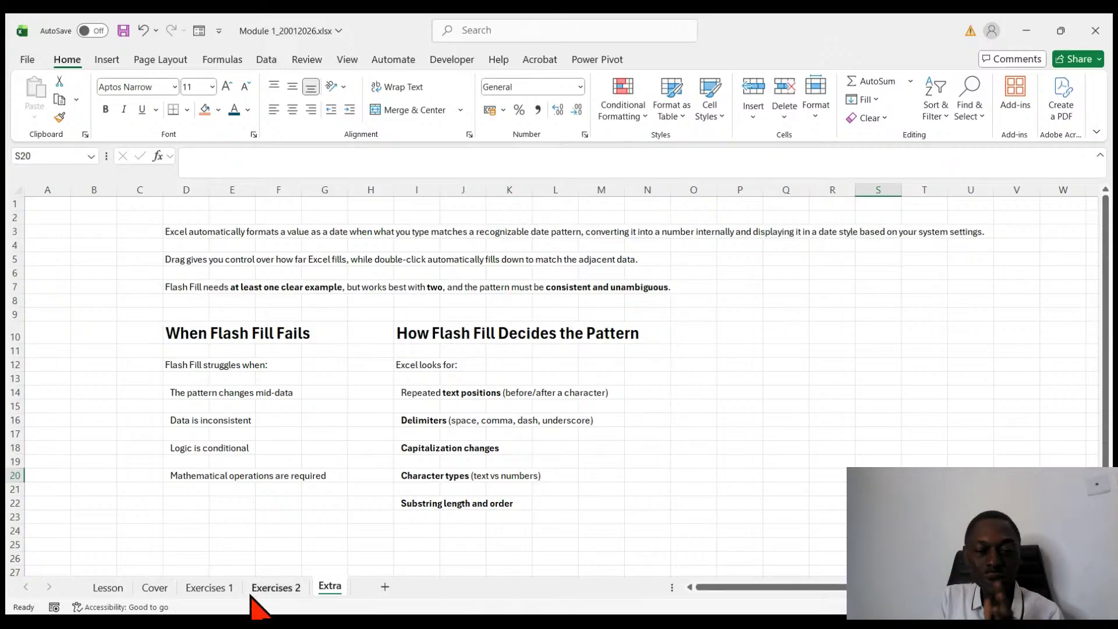
pyautogui.click(111, 589)
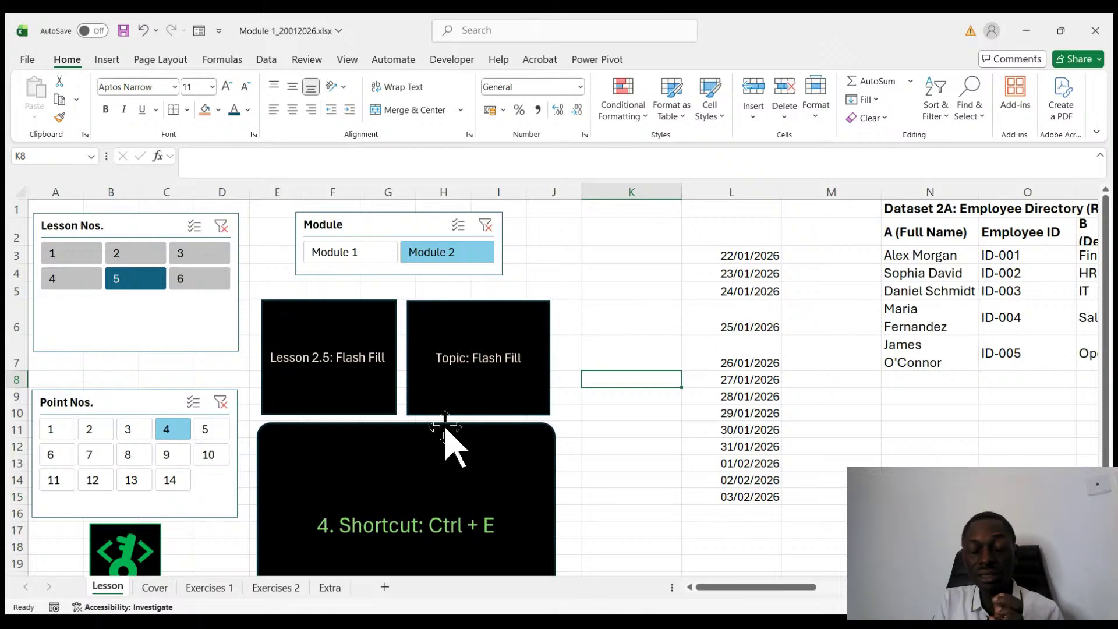
# - Go through lesson points 5 to 9 and return to point 8, about extracting the first name into column C
pyautogui.click(209, 434)
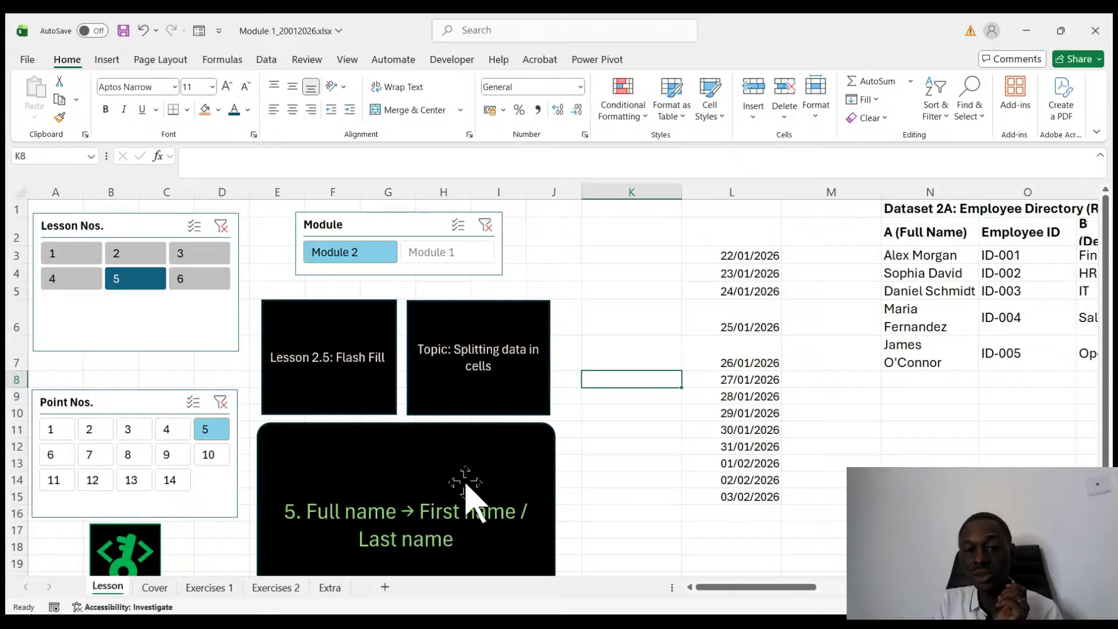
pyautogui.click(58, 456)
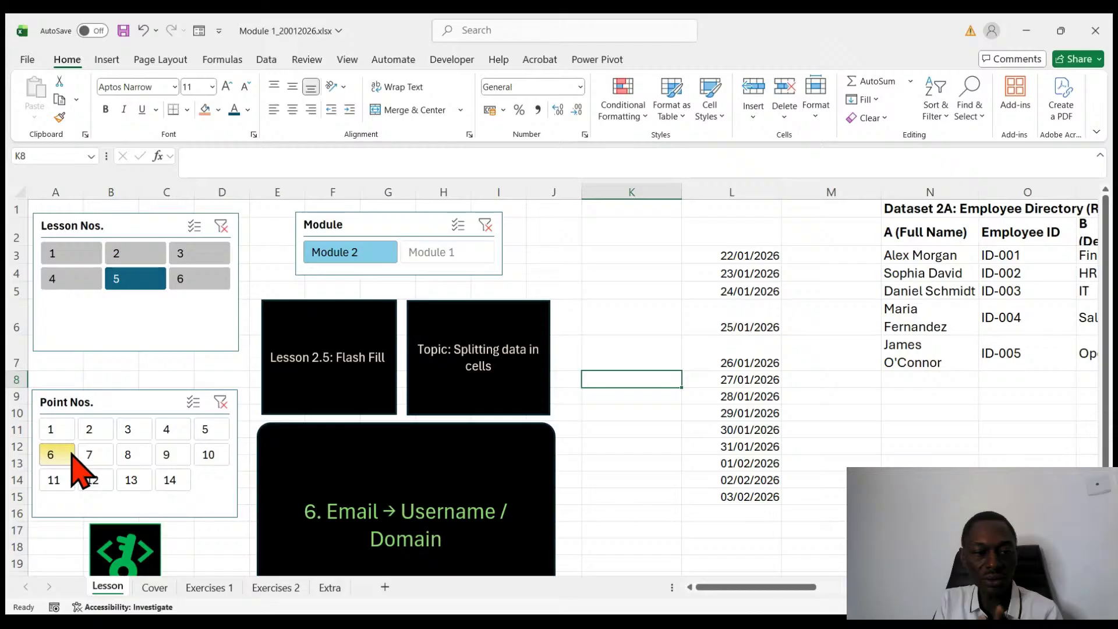
pyautogui.click(92, 456)
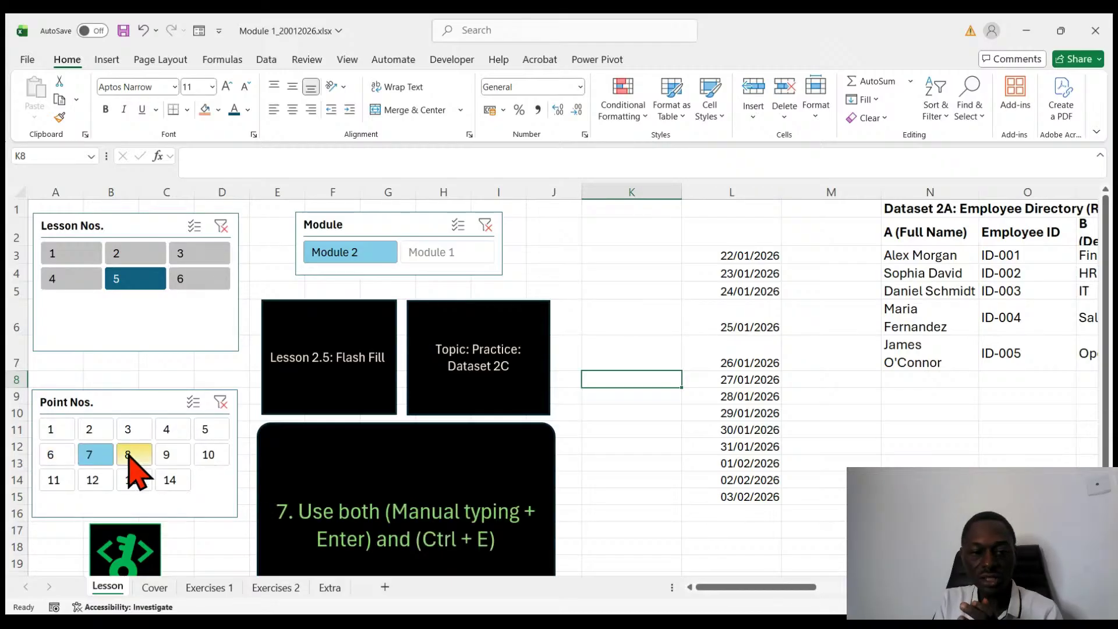
pyautogui.click(129, 454)
pyautogui.click(170, 455)
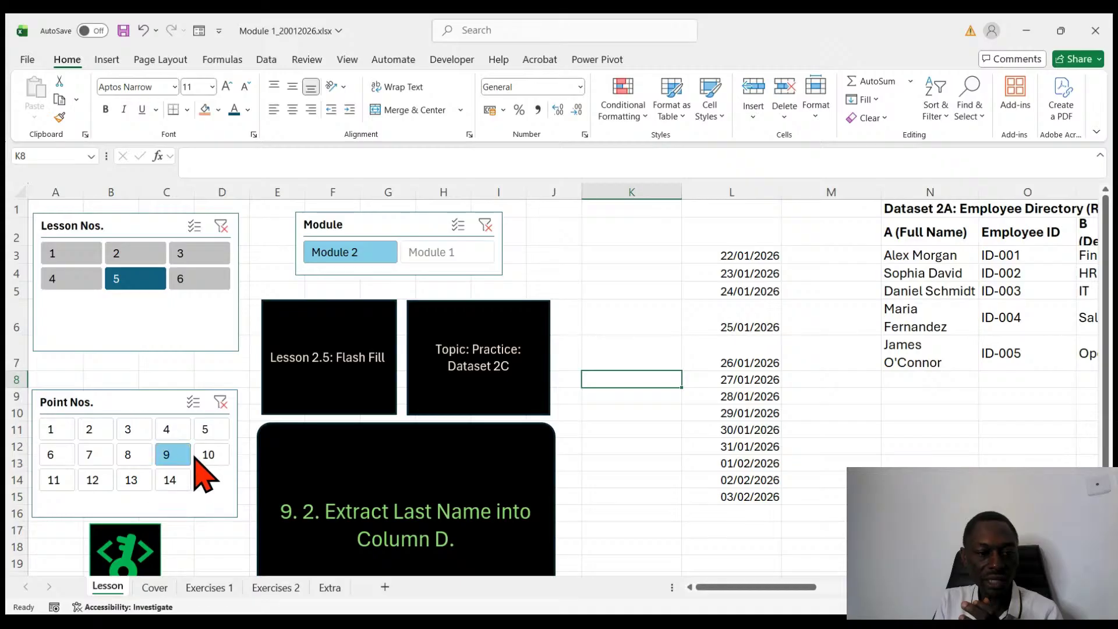
pyautogui.click(134, 456)
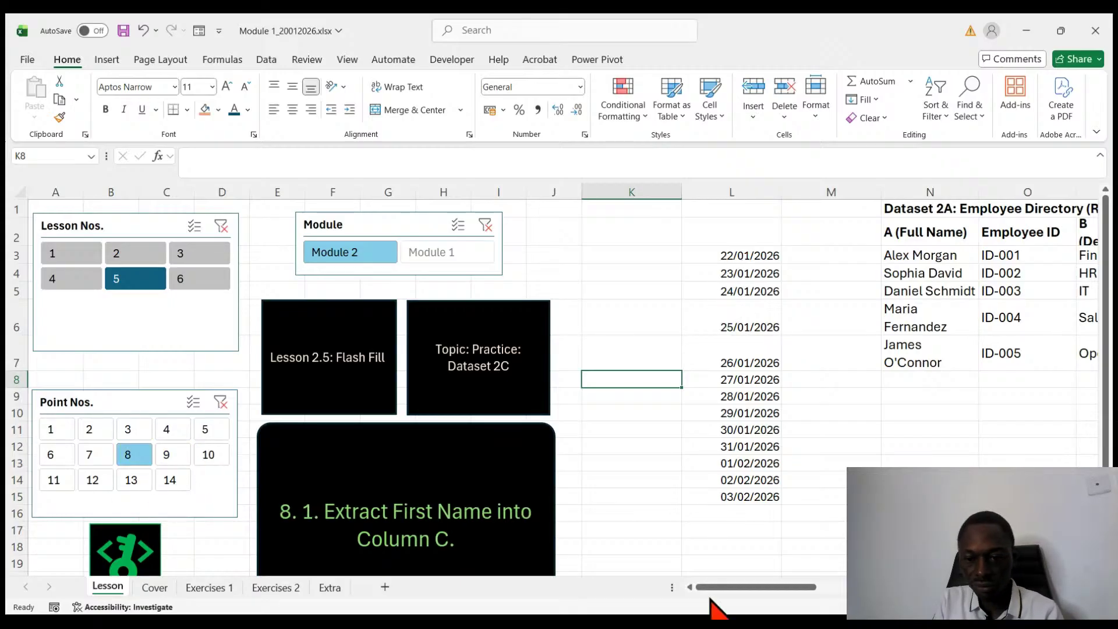
# - Insert five blank columns at K to O on the Lesson sheet, ahead of the date list
pyautogui.moveTo(735, 588)
pyautogui.mouseDown()
pyautogui.moveTo(851, 590)
pyautogui.moveTo(749, 589)
pyautogui.mouseUp()
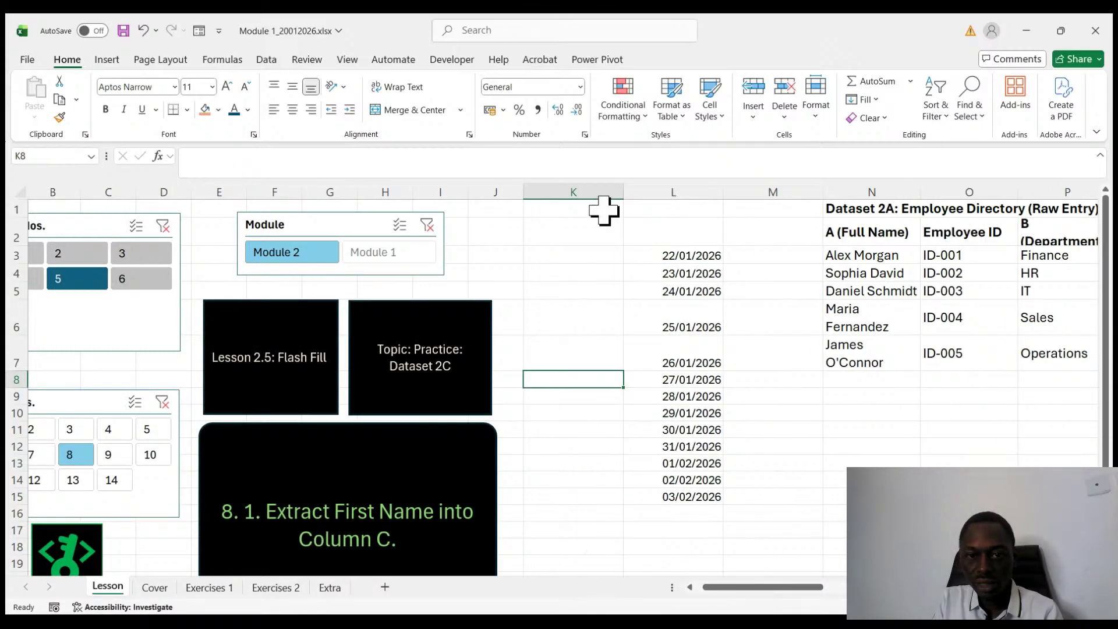
pyautogui.moveTo(587, 192); pyautogui.dragTo(1012, 211)
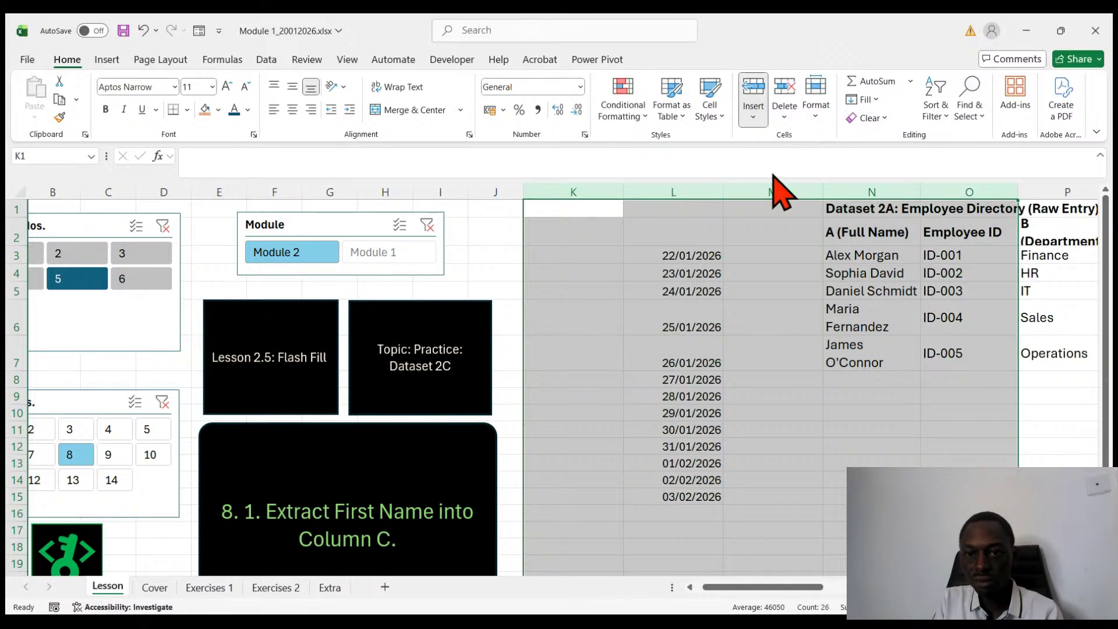
pyautogui.hotkey('ctrl', 'shift', '+')
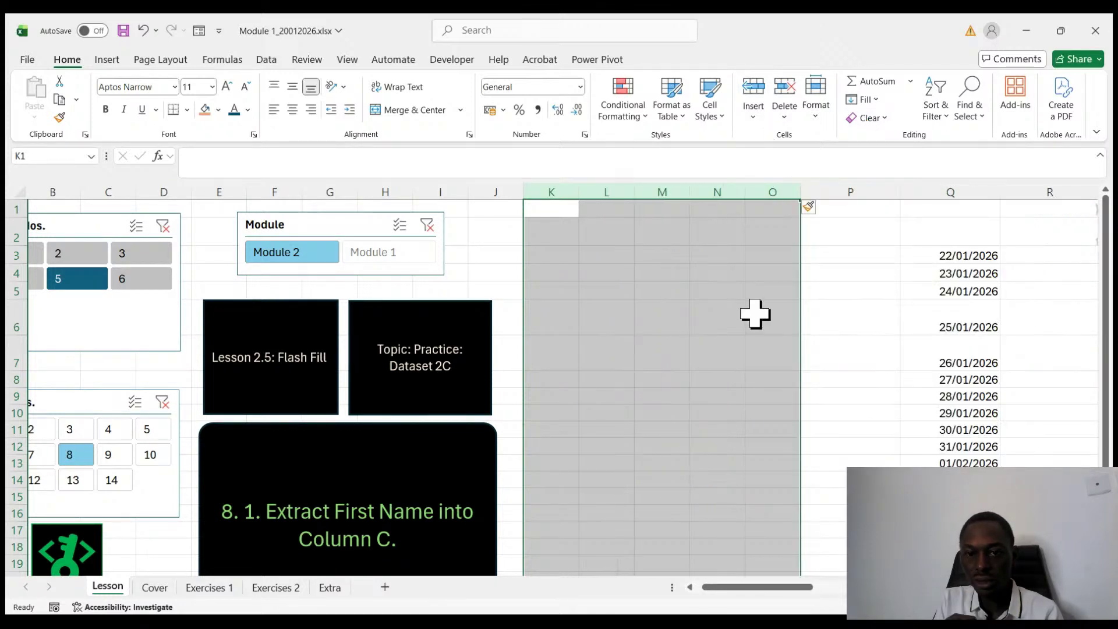
pyautogui.click(756, 315)
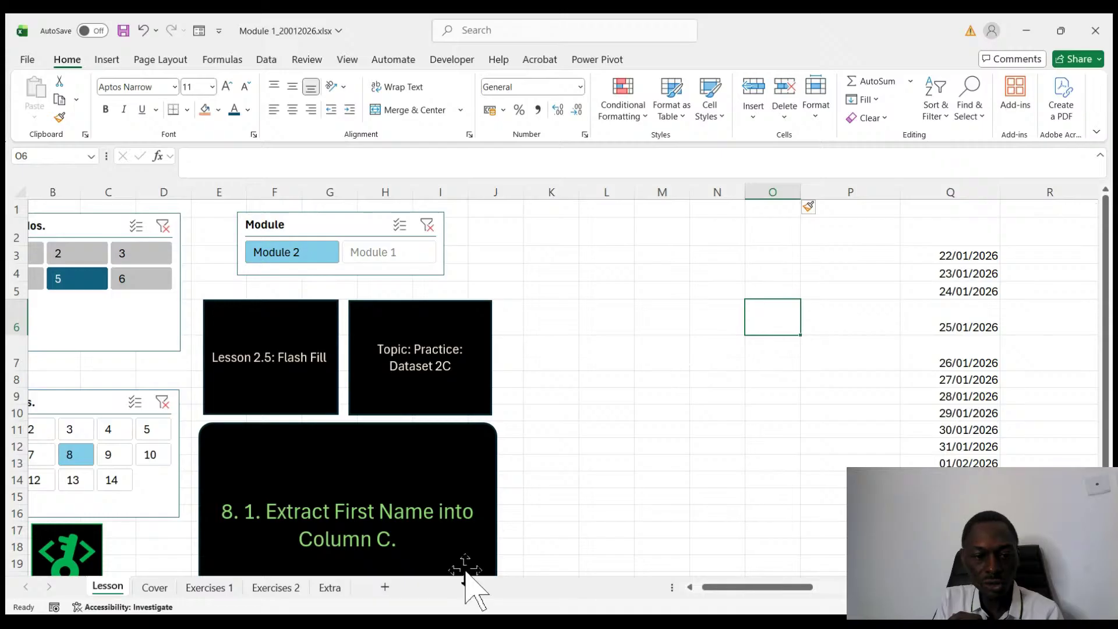
# - Copy the Dataset 2C contact list, M1:N7, from Exercises 2 and paste it at L1 on the Lesson sheet
pyautogui.click(278, 589)
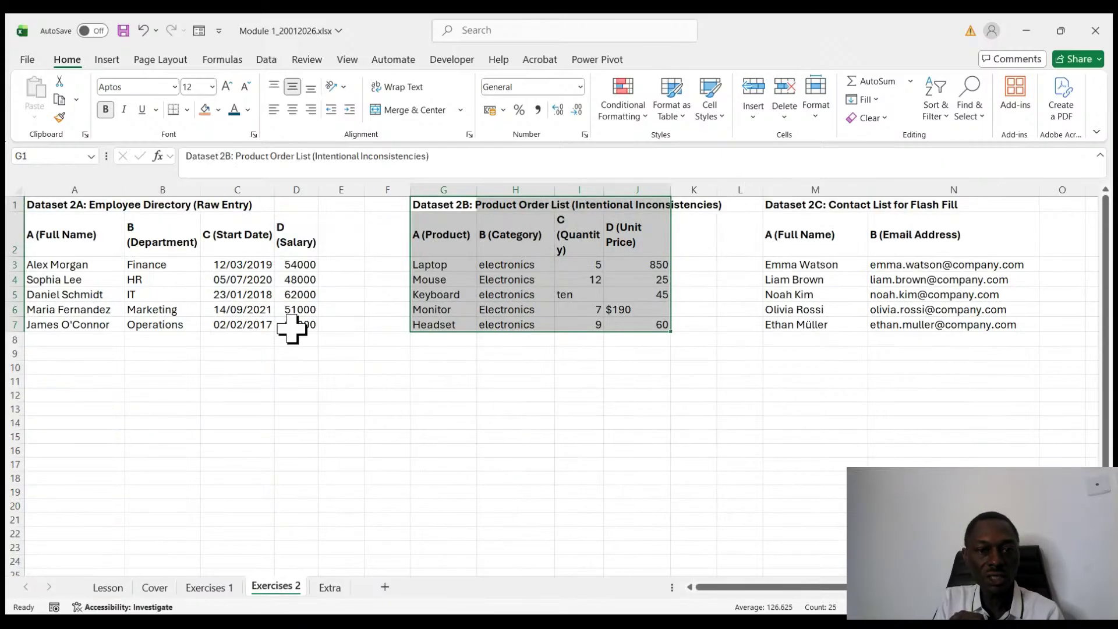
pyautogui.click(791, 203)
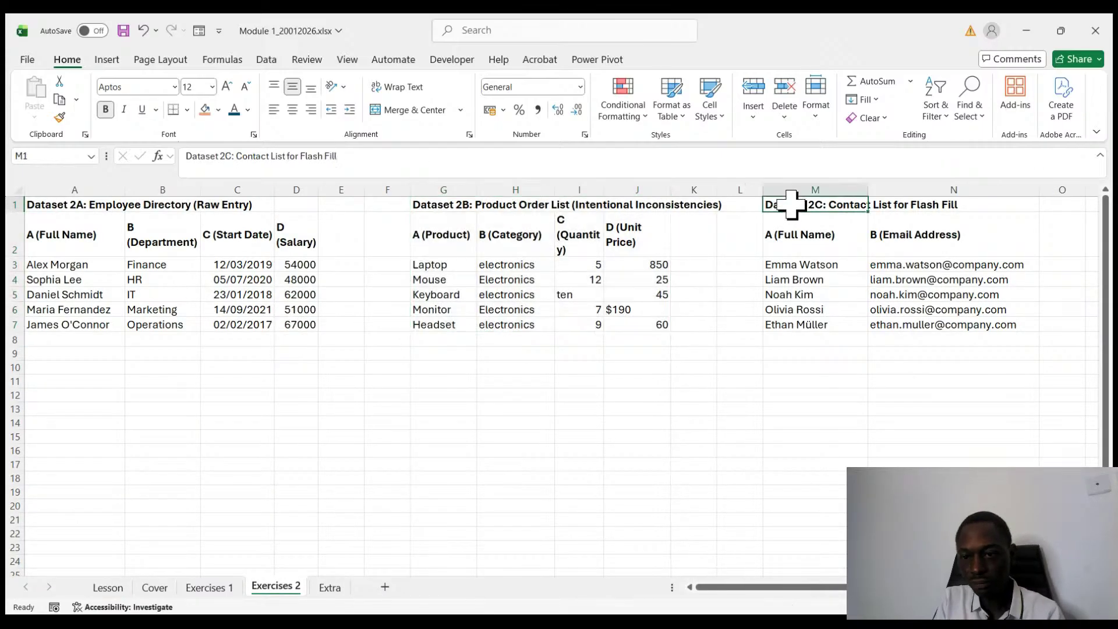
pyautogui.moveTo(791, 204); pyautogui.dragTo(947, 320)
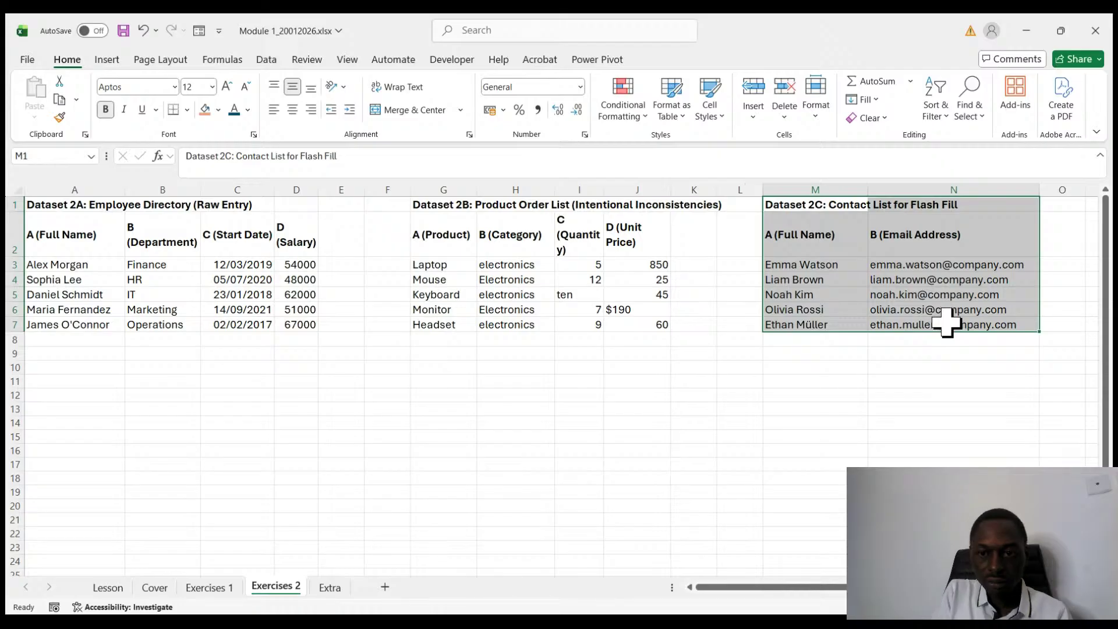
pyautogui.hotkey('ctrl', 'c')
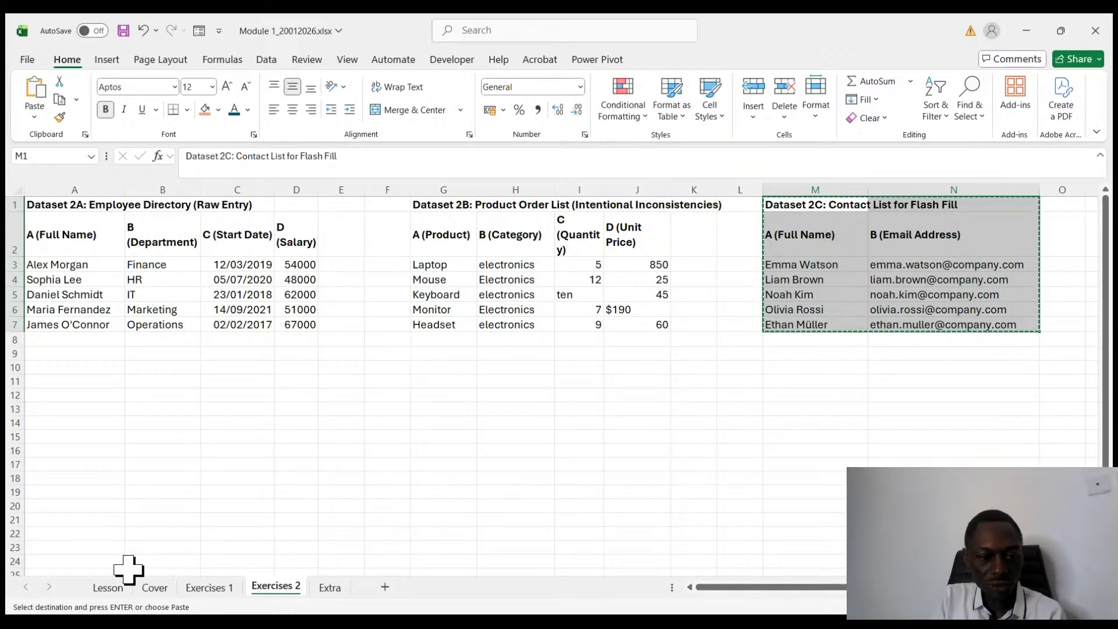
pyautogui.click(114, 587)
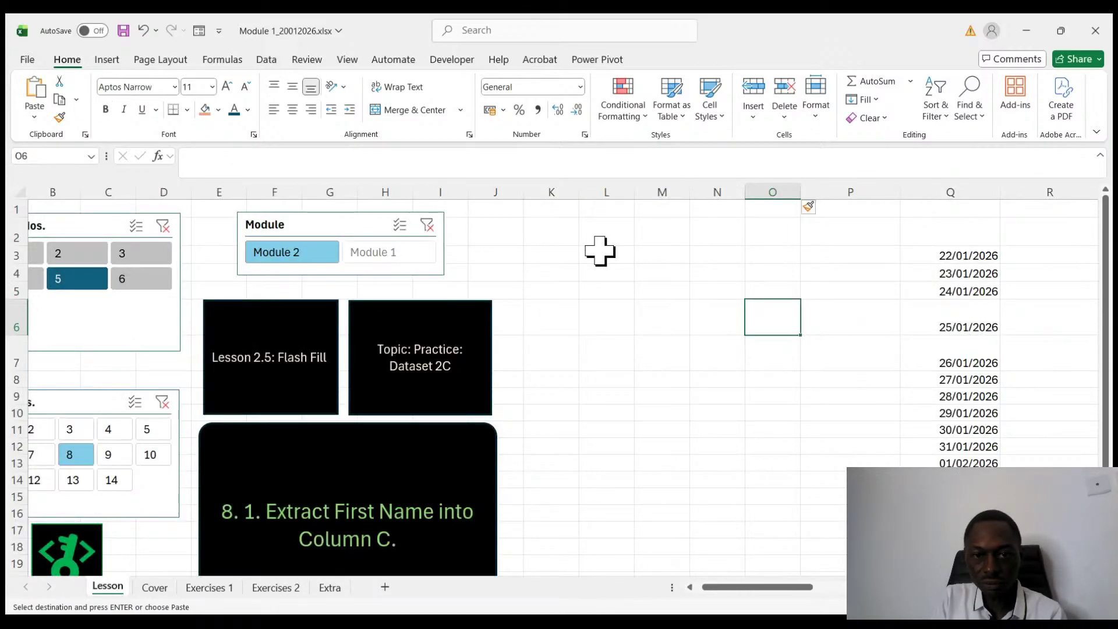
pyautogui.click(593, 210)
pyautogui.hotkey('ctrl', 'v')
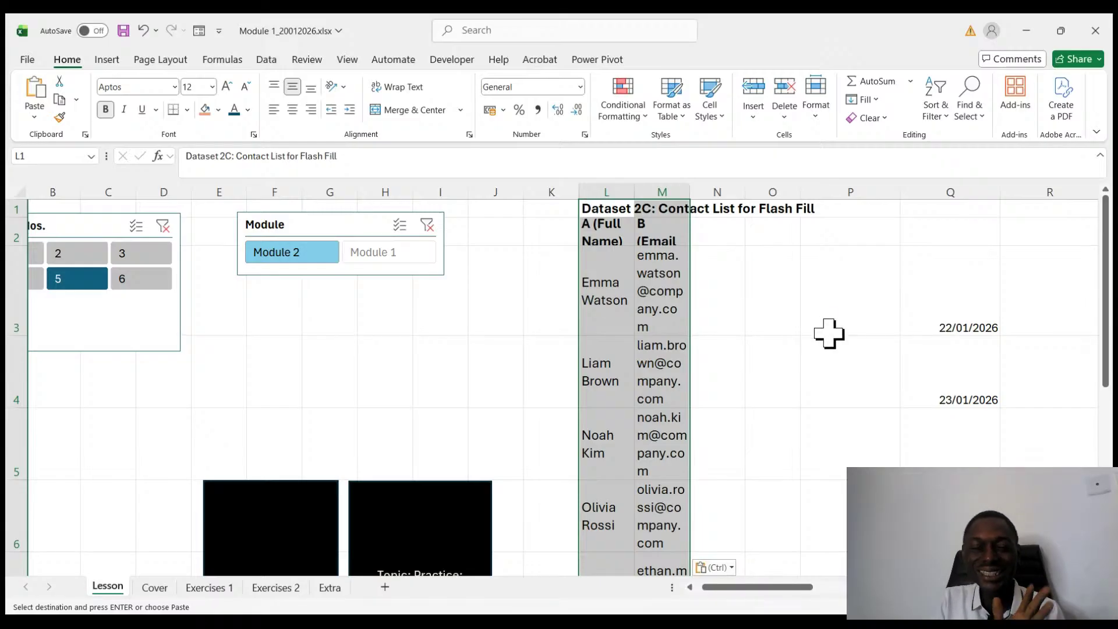
# - Undo the paste of the Dataset 2C contact list on the Lesson sheet
pyautogui.click(784, 377)
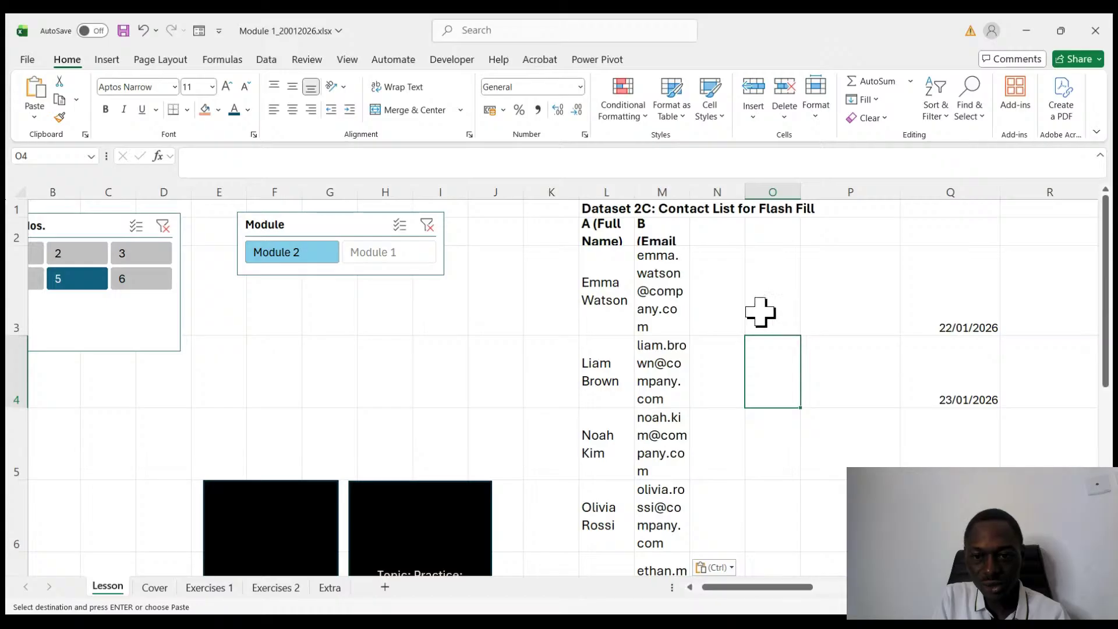
pyautogui.click(874, 291)
pyautogui.click(868, 211)
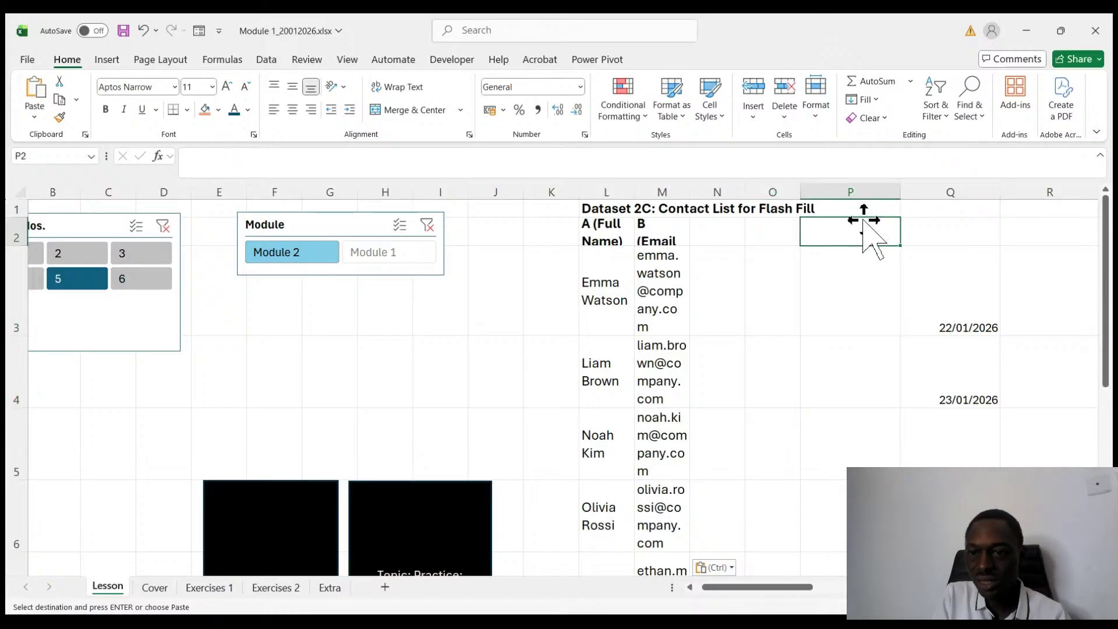
pyautogui.click(953, 211)
pyautogui.click(938, 231)
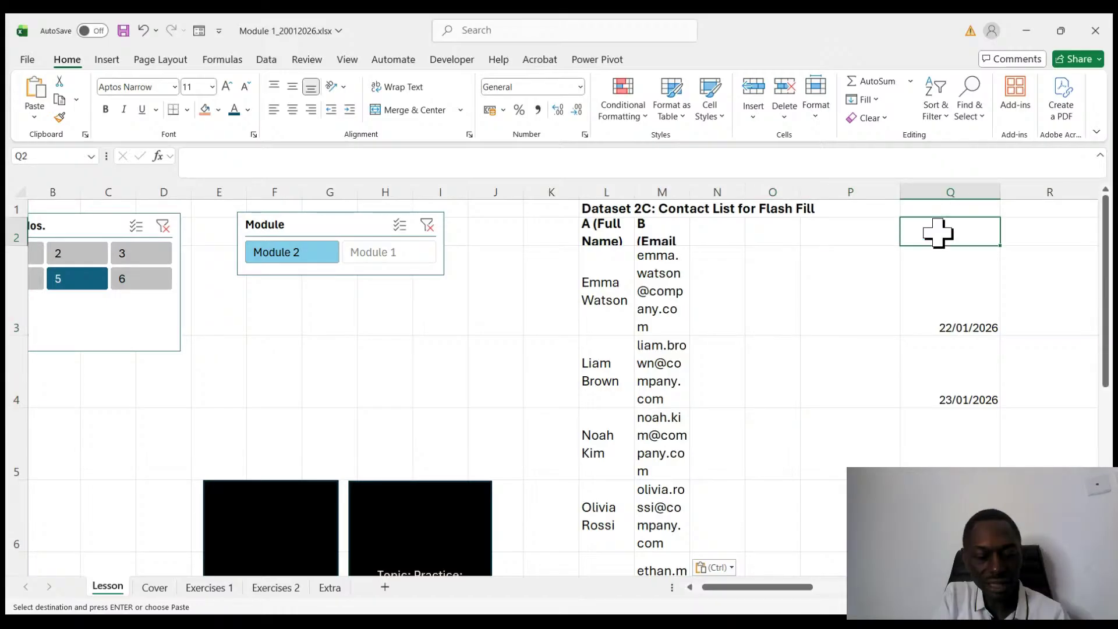
pyautogui.hotkey('ctrl', 'z')
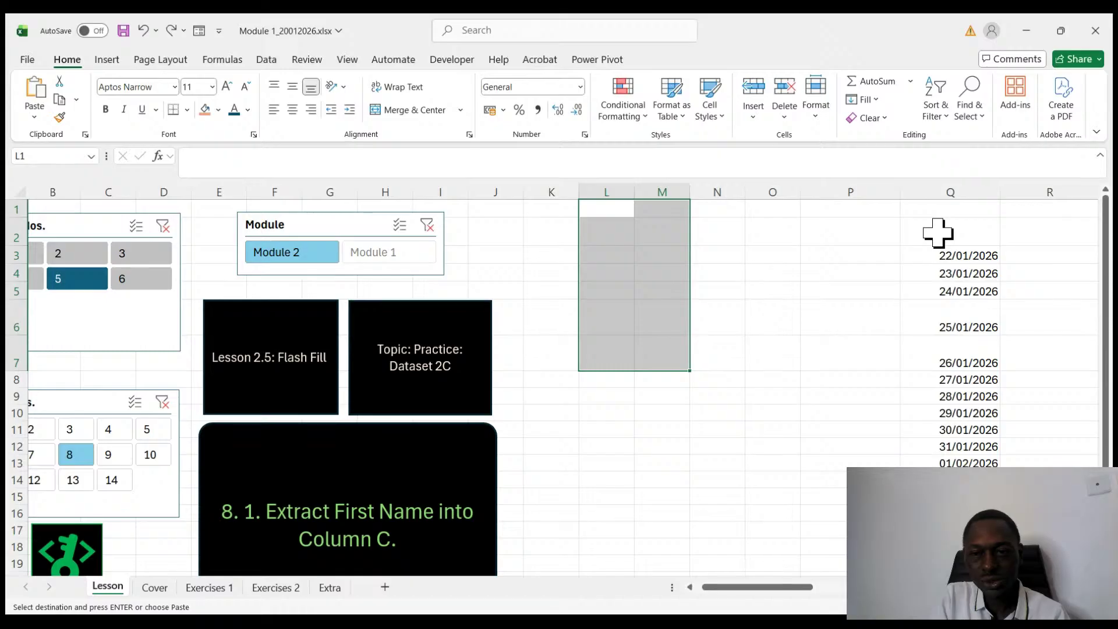
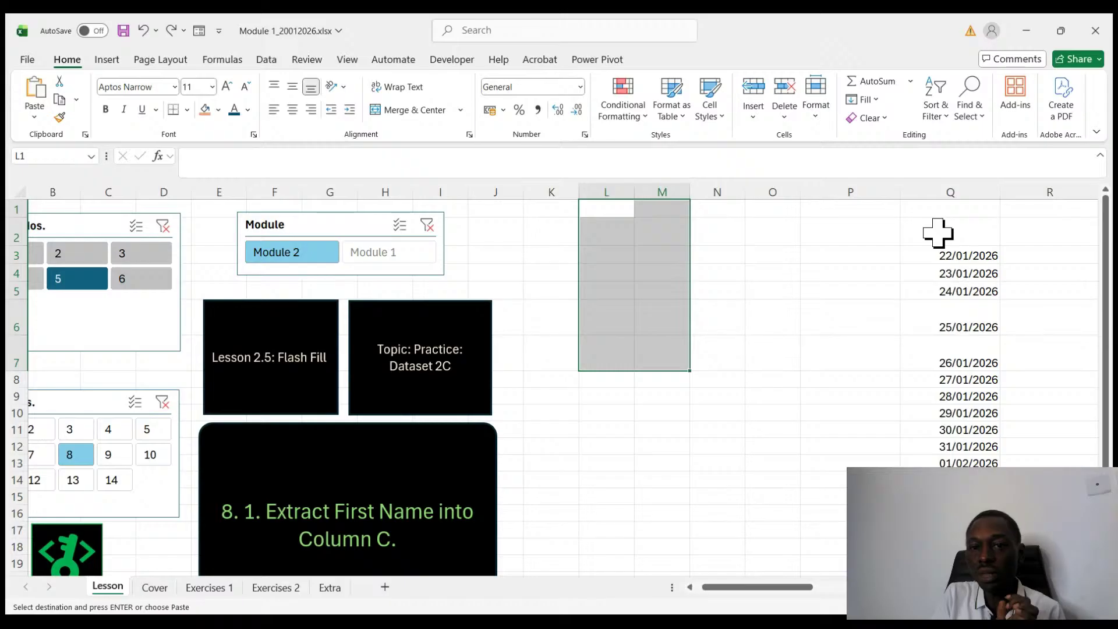
# - Leave the blank cell unedited and open the Exercises 2 sheet containing the Dataset 2C contact list
pyautogui.click(425, 160)
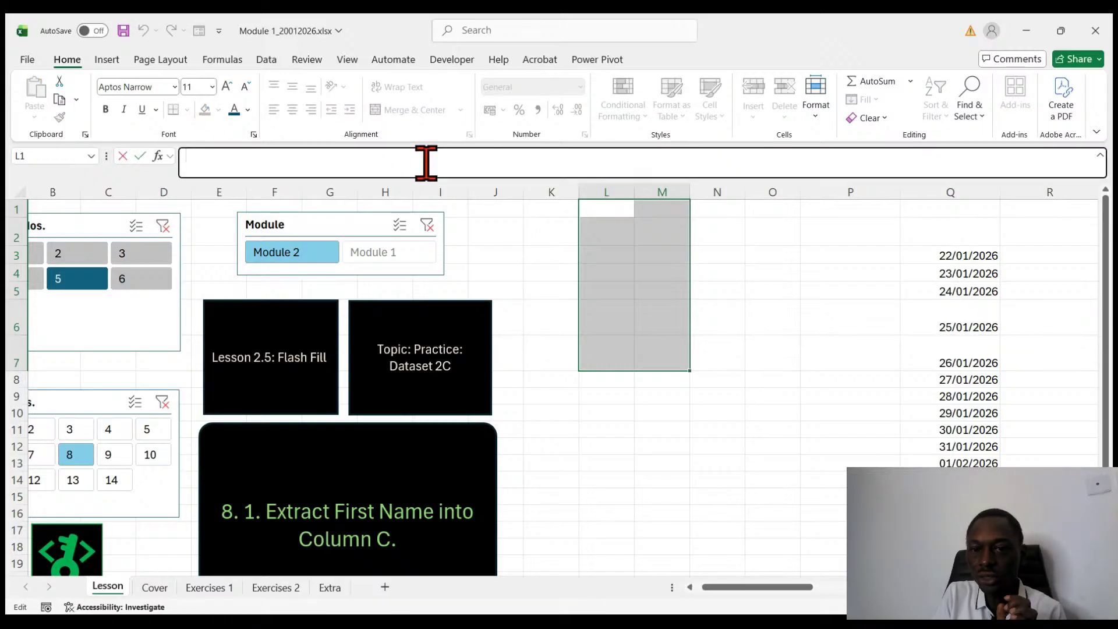
pyautogui.click(775, 275)
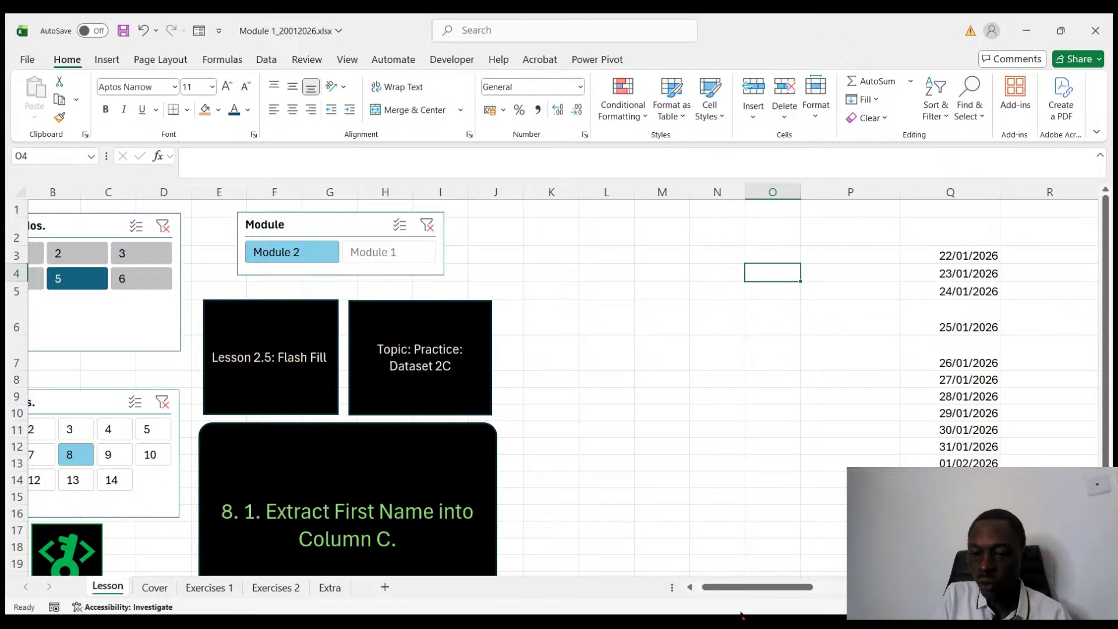
pyautogui.moveTo(758, 589); pyautogui.dragTo(680, 607)
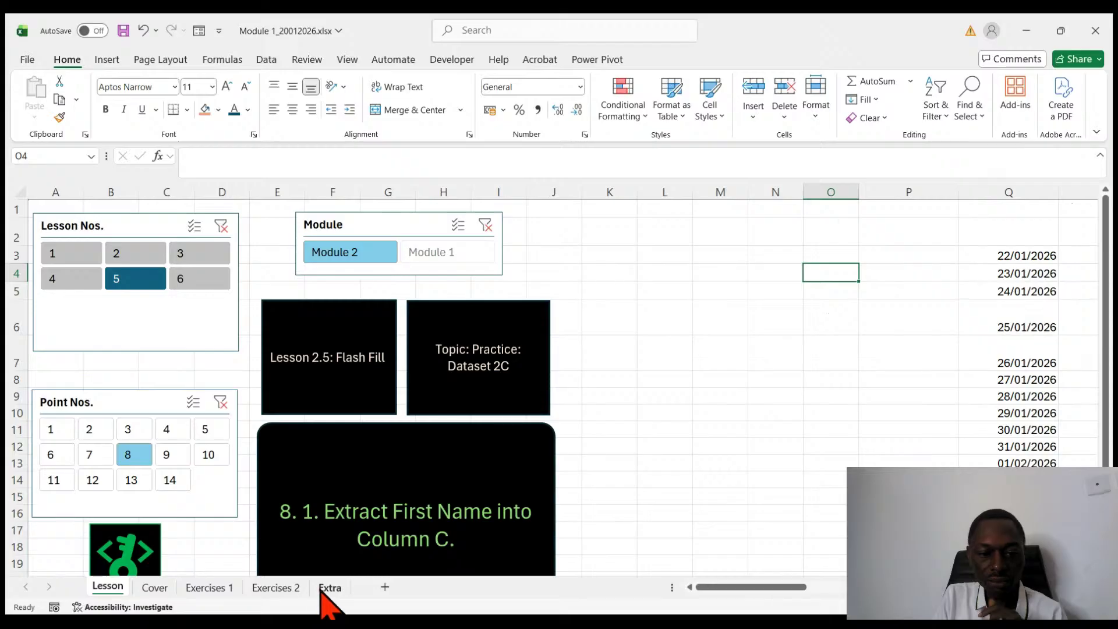
pyautogui.click(275, 587)
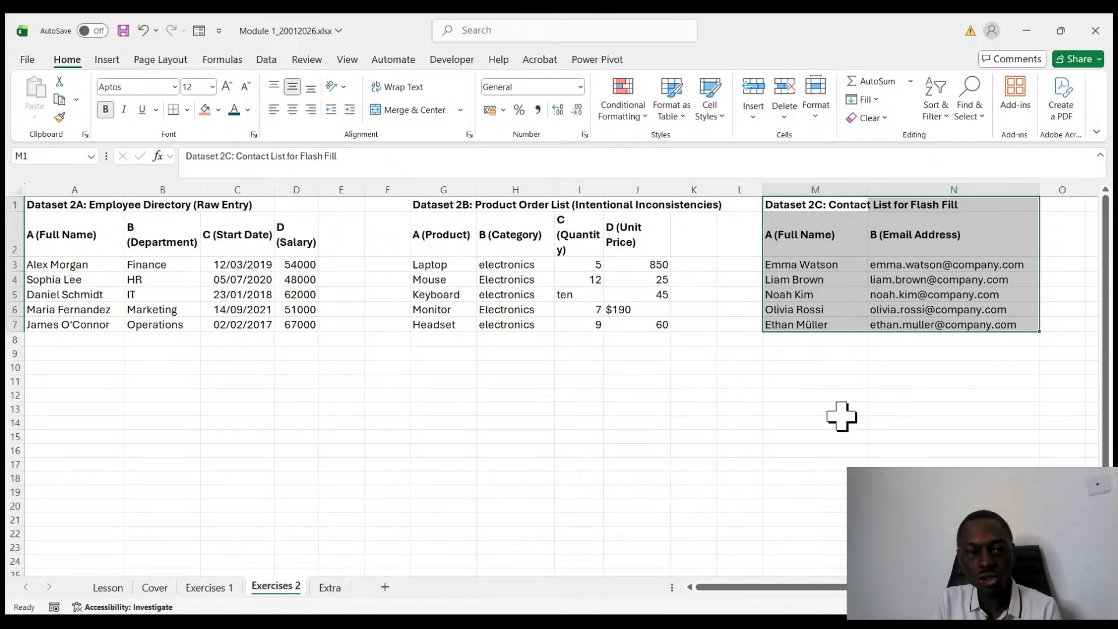
# - Copy the Dataset 2C contact list, M1:N7, from Exercises 2 and return to the Lesson sheet
pyautogui.moveTo(509, 342); pyautogui.dragTo(509, 489)
pyautogui.click(550, 488)
pyautogui.scroll(2, 635, 484)
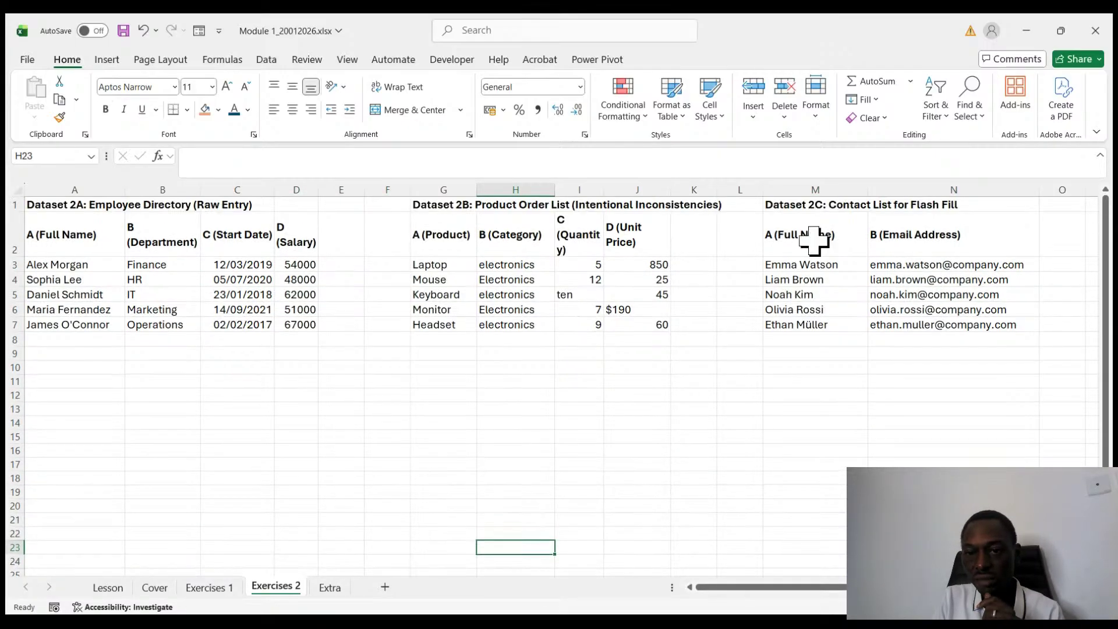
pyautogui.moveTo(815, 205); pyautogui.dragTo(923, 320)
pyautogui.hotkey('ctrl', 'c')
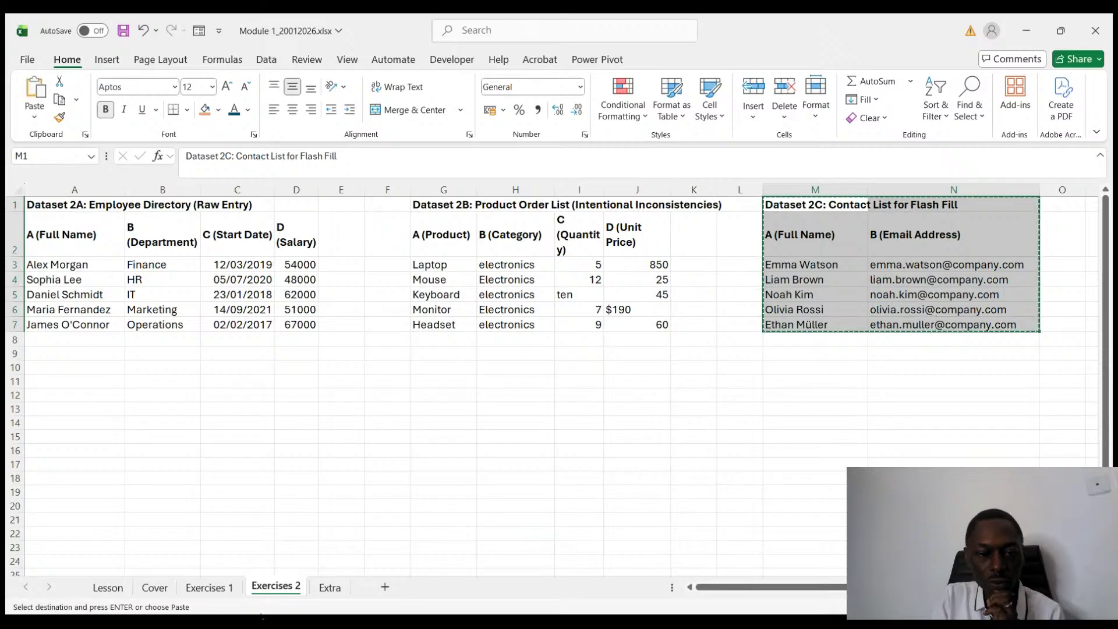
pyautogui.click(109, 587)
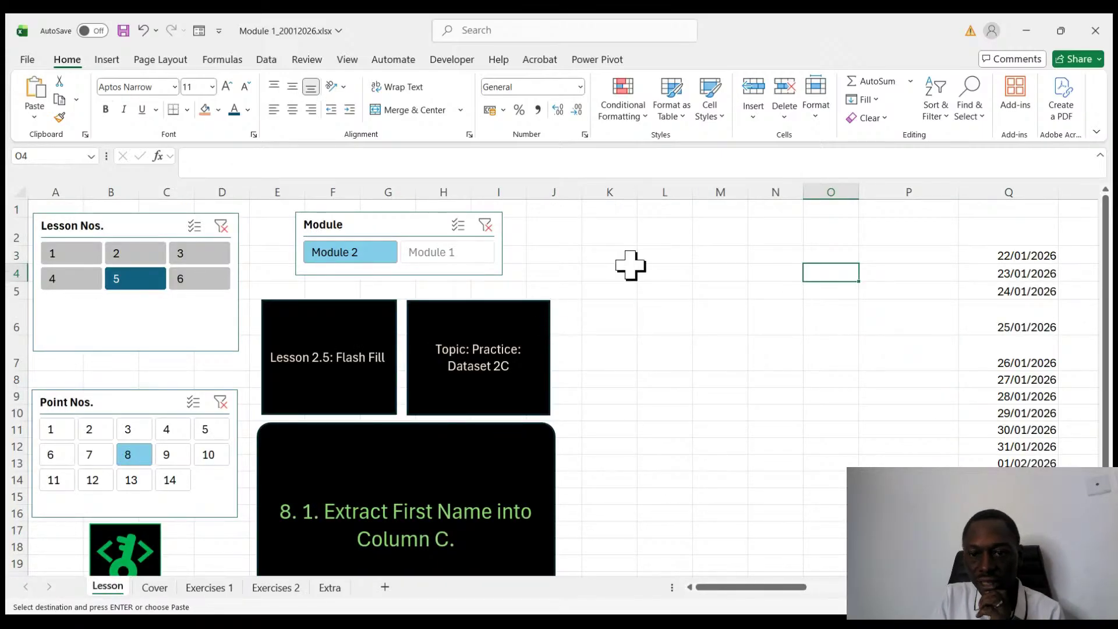
# - Widen columns L and M on the Lesson sheet and paste the copied contact list at L1
pyautogui.moveTo(698, 191); pyautogui.dragTo(958, 192)
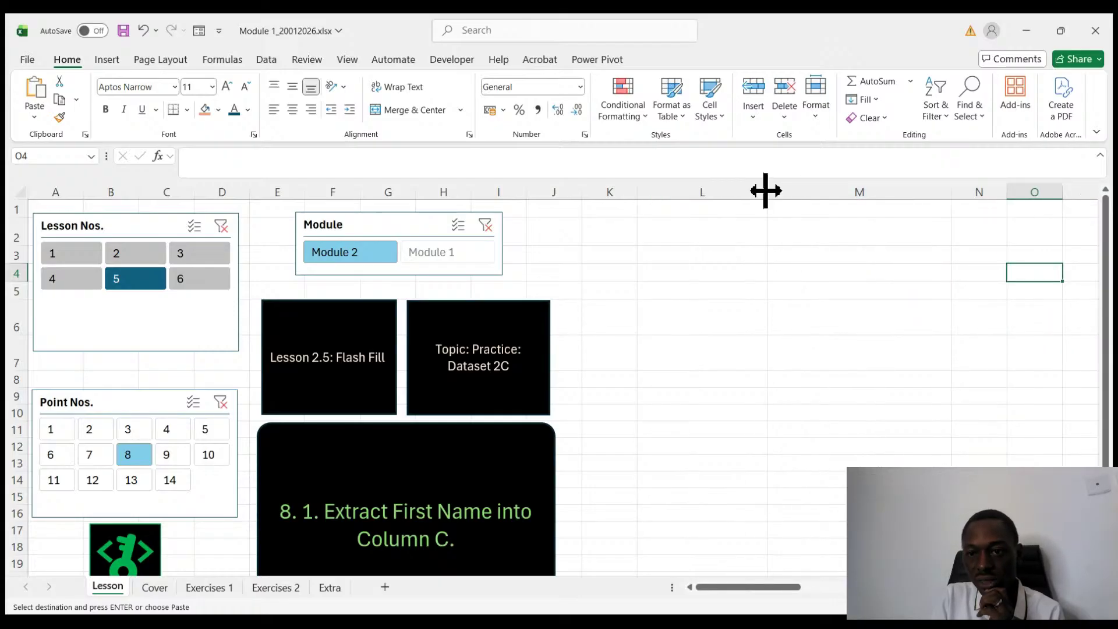
pyautogui.moveTo(765, 191); pyautogui.dragTo(786, 191)
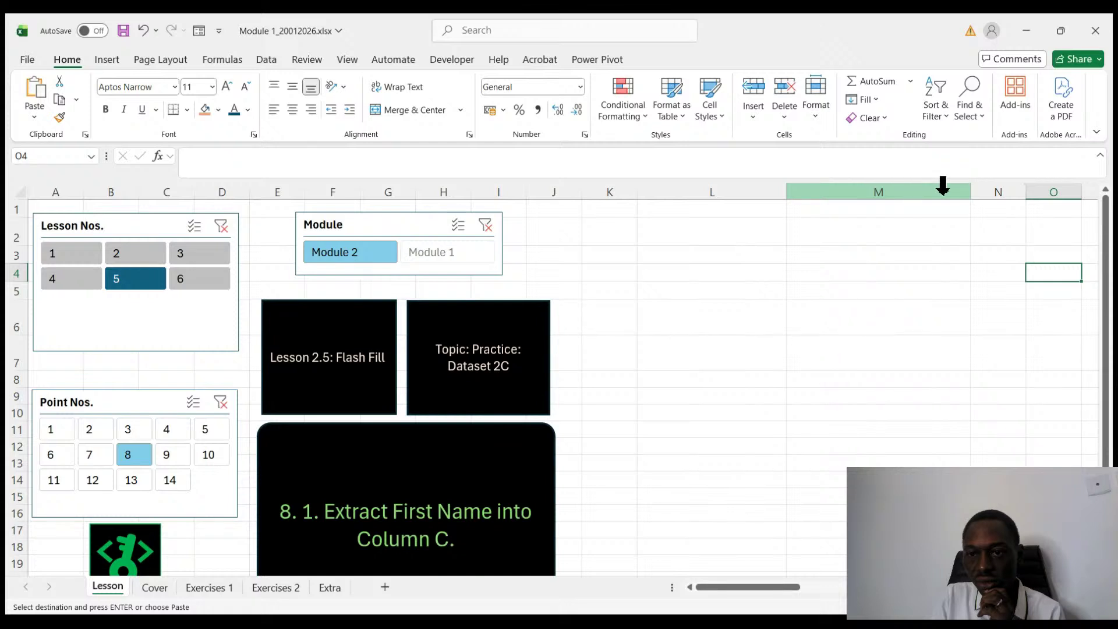
pyautogui.moveTo(973, 193); pyautogui.dragTo(988, 192)
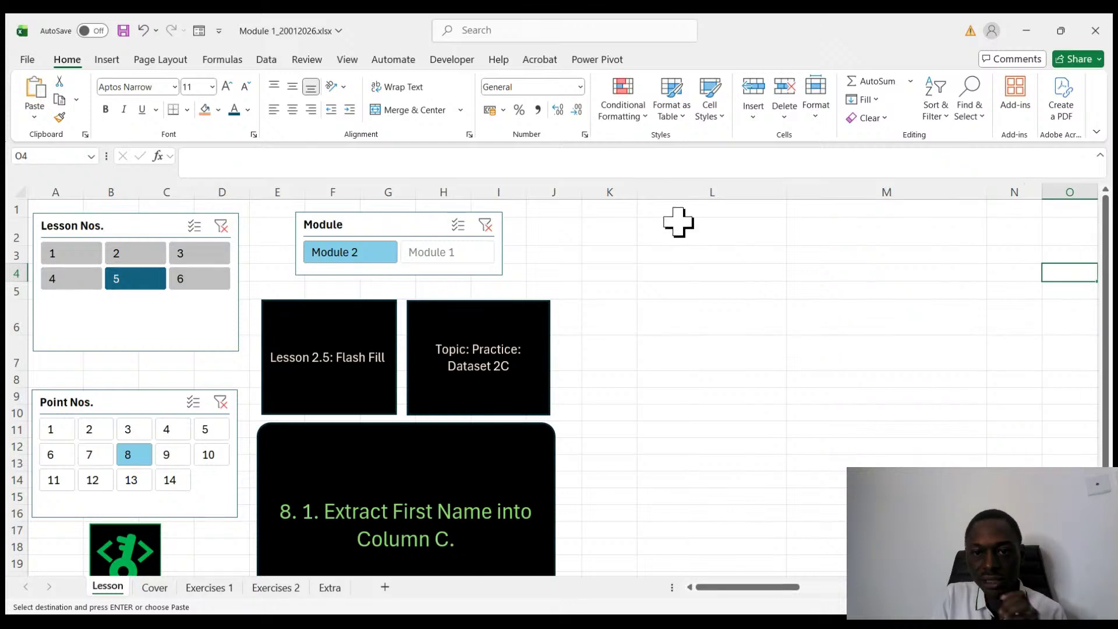
pyautogui.click(671, 213)
pyautogui.hotkey('ctrl', 'v')
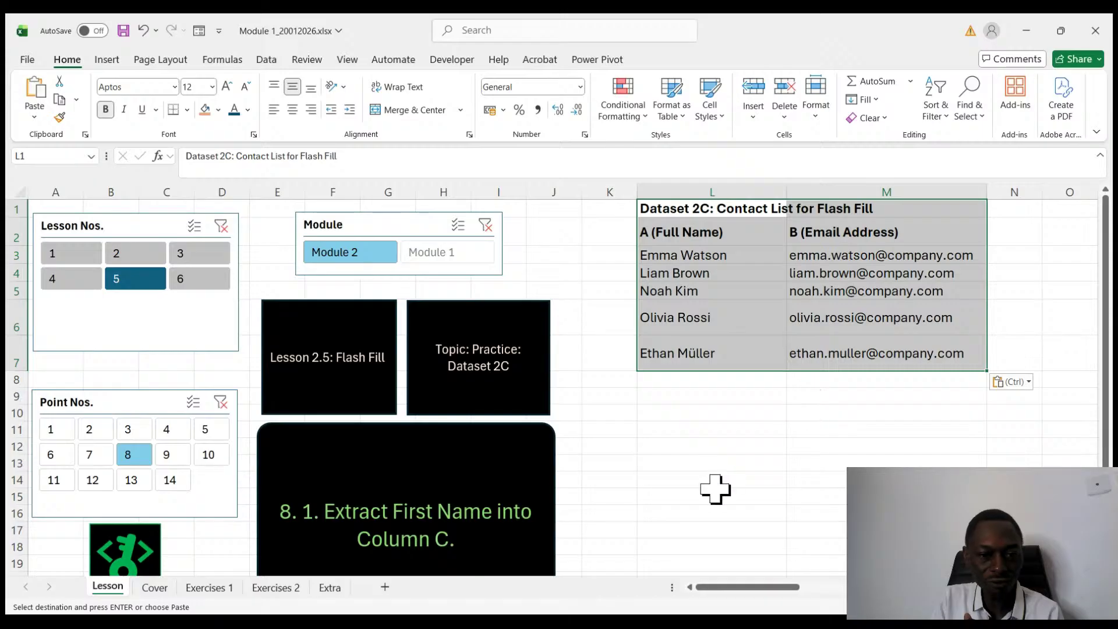
# - Review practice points 9 and 10 of the Flash Fill lesson, and return to point 8 on extracting first names
pyautogui.click(177, 459)
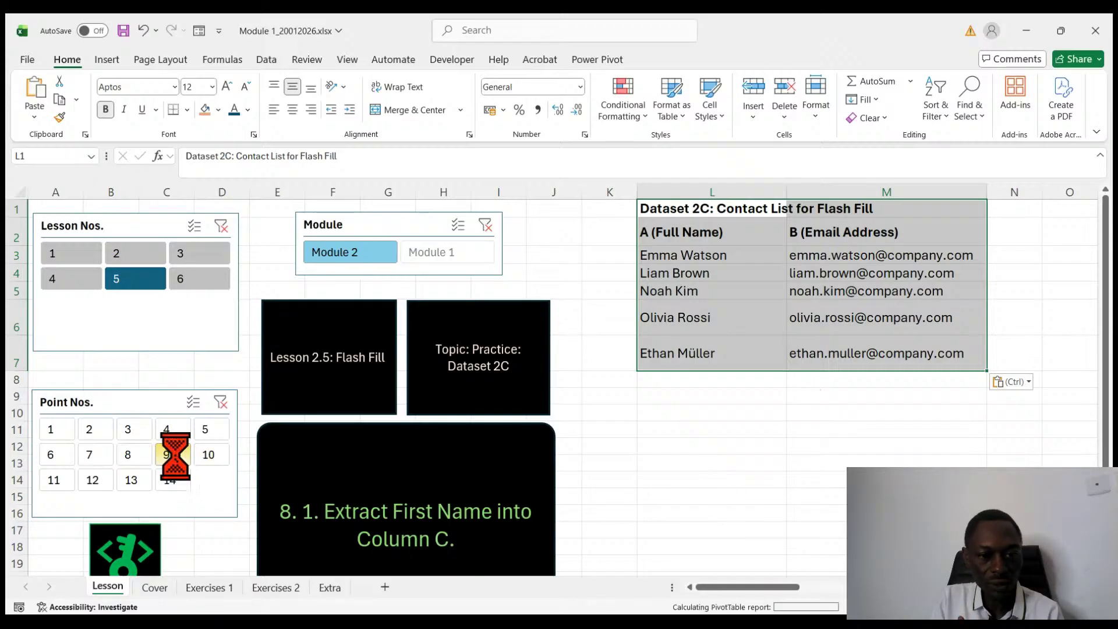
pyautogui.click(94, 480)
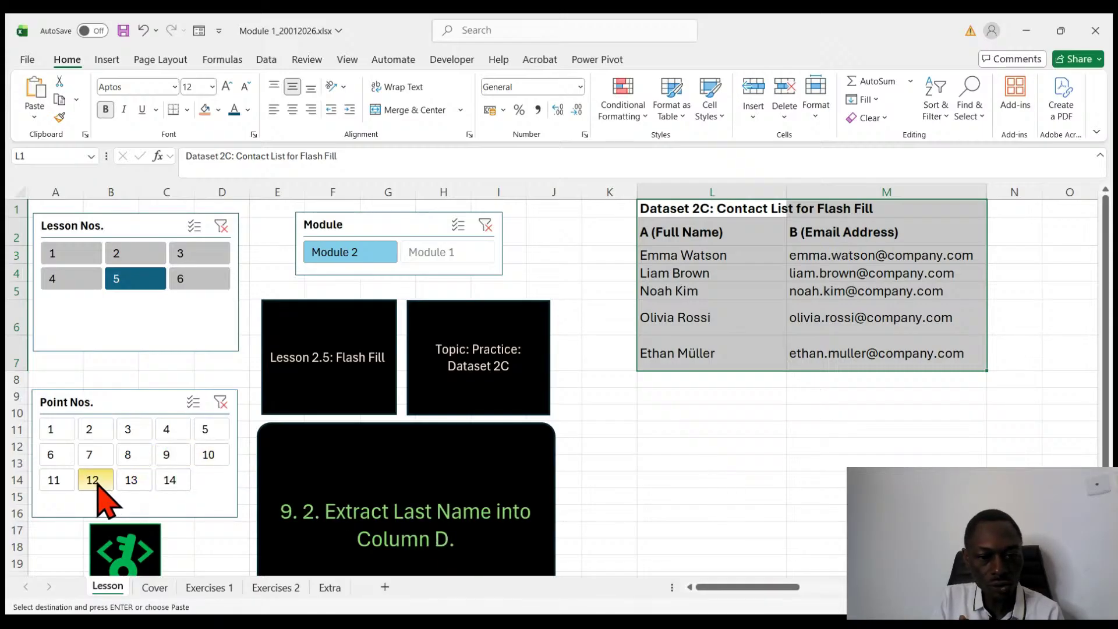
pyautogui.click(207, 458)
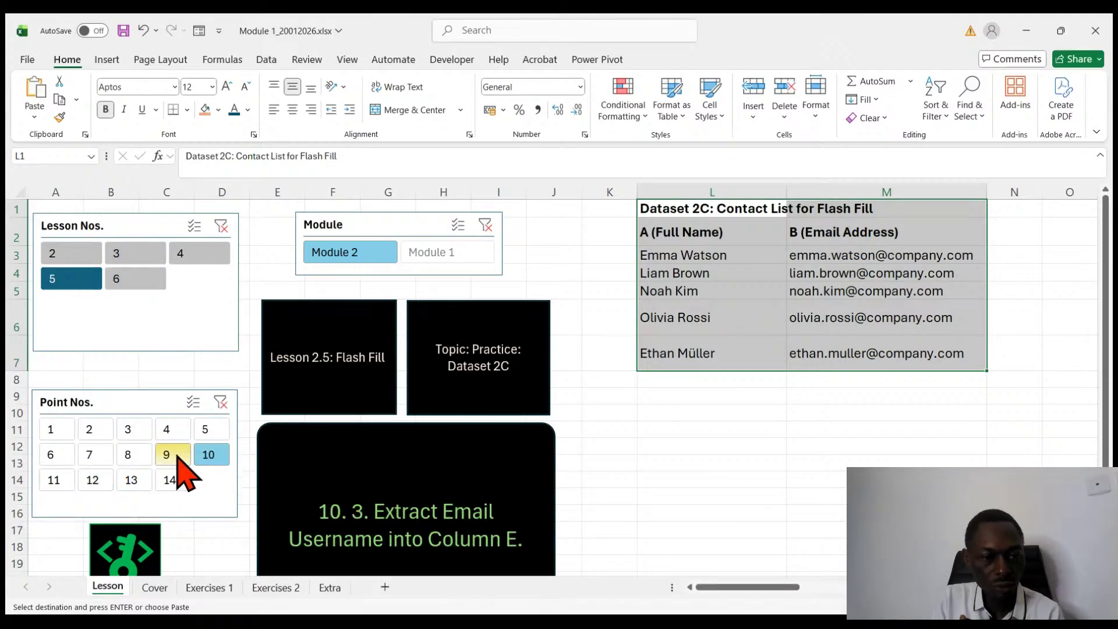
pyautogui.click(89, 455)
pyautogui.click(131, 458)
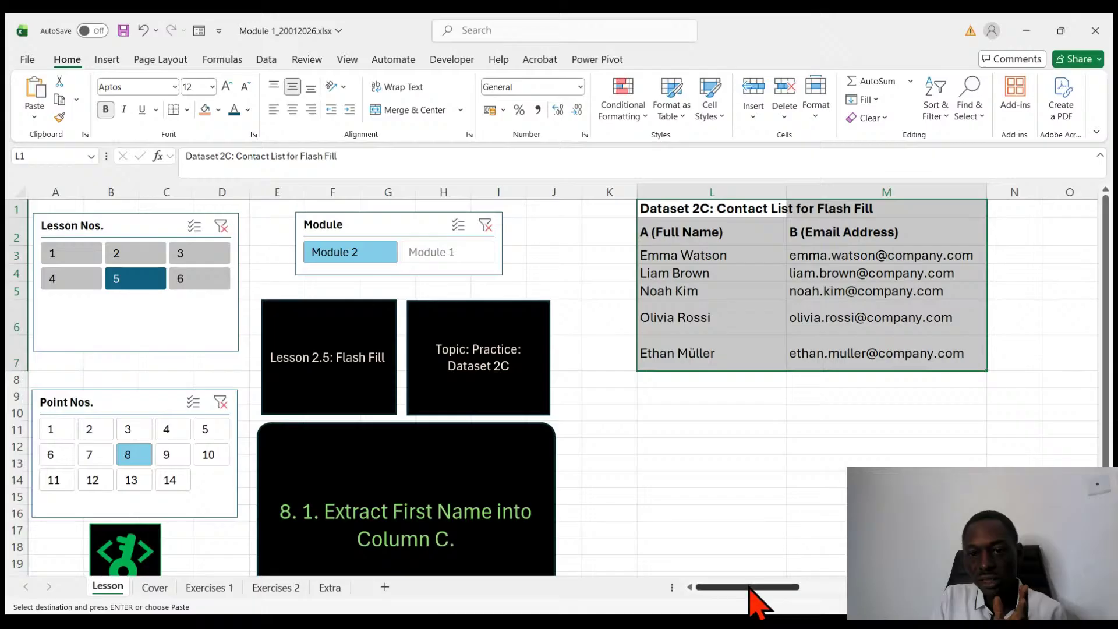
# - Widen column N beside the pasted contact list
pyautogui.moveTo(750, 588); pyautogui.dragTo(687, 591)
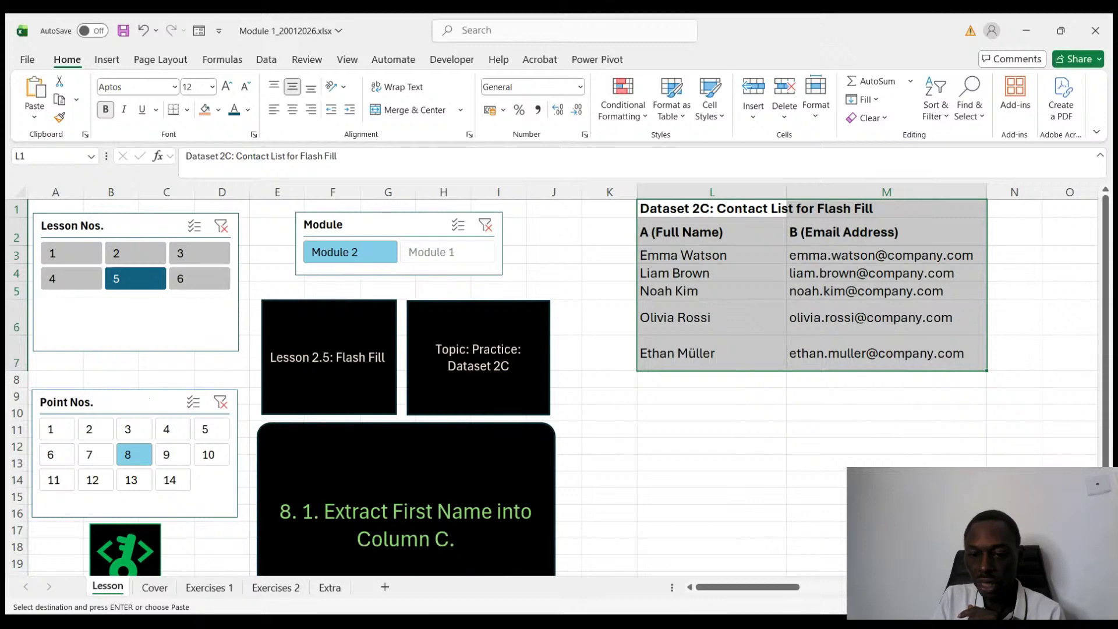
pyautogui.moveTo(763, 588); pyautogui.dragTo(797, 589)
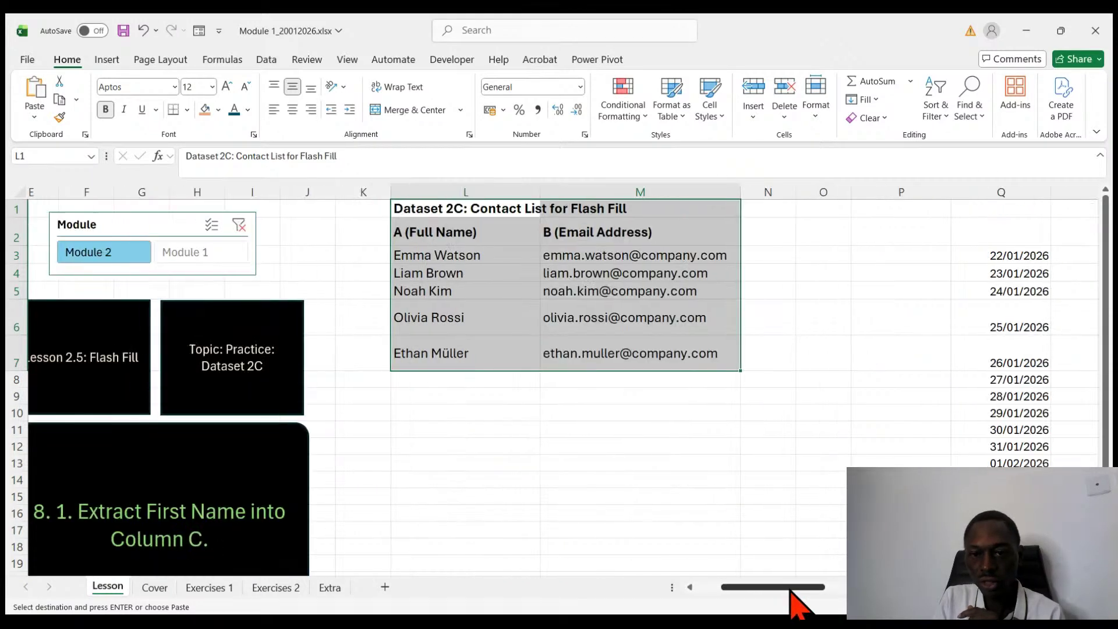
pyautogui.moveTo(803, 187); pyautogui.dragTo(893, 192)
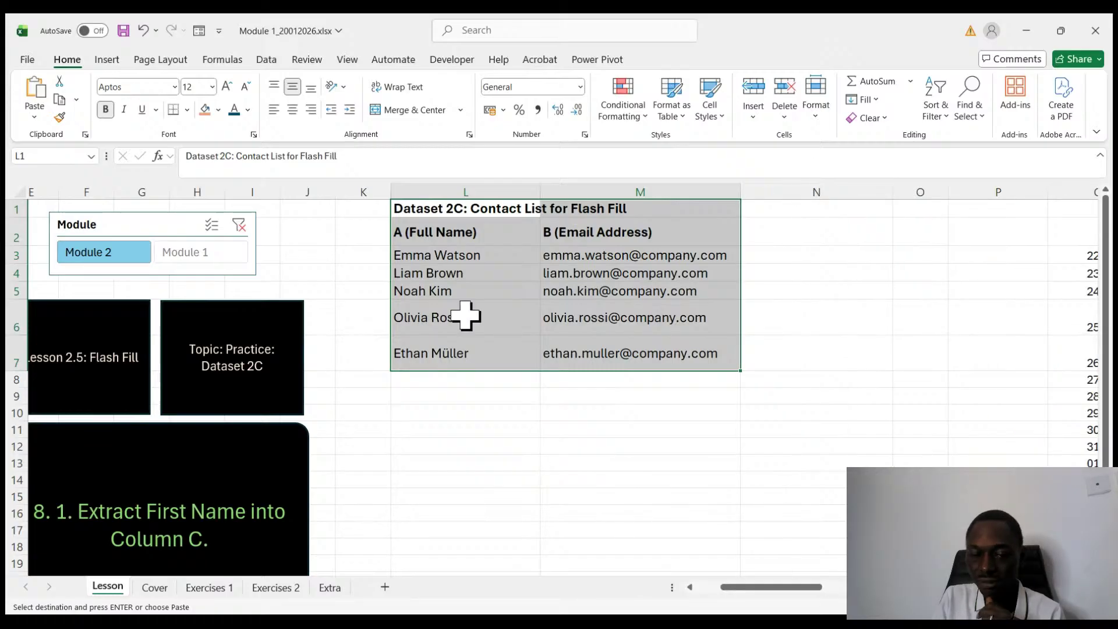
# - Enter the first two contacts' first names in N3 and N4 and accept the Flash Fill suggestion down to N7
pyautogui.click(787, 257)
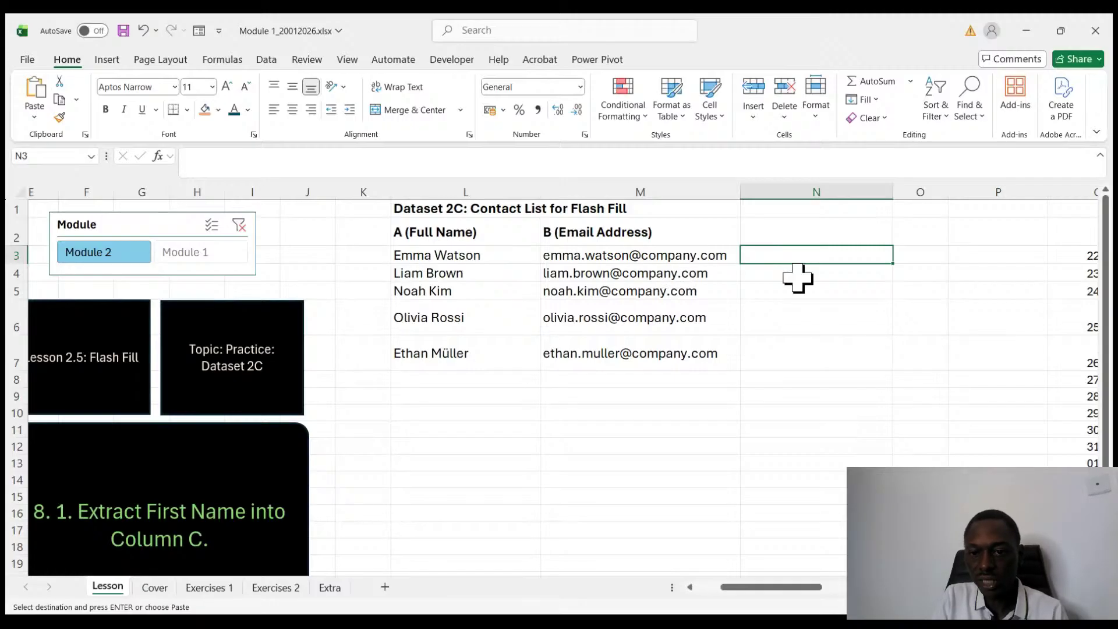
pyautogui.press('Escape')
pyautogui.write('Emma')
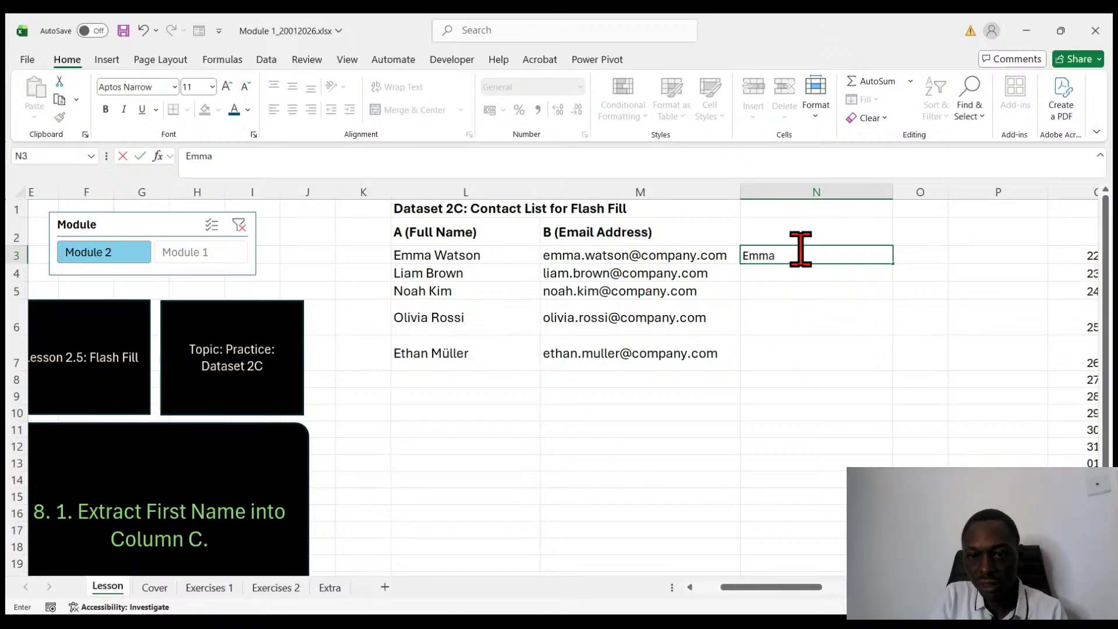
pyautogui.click(781, 268)
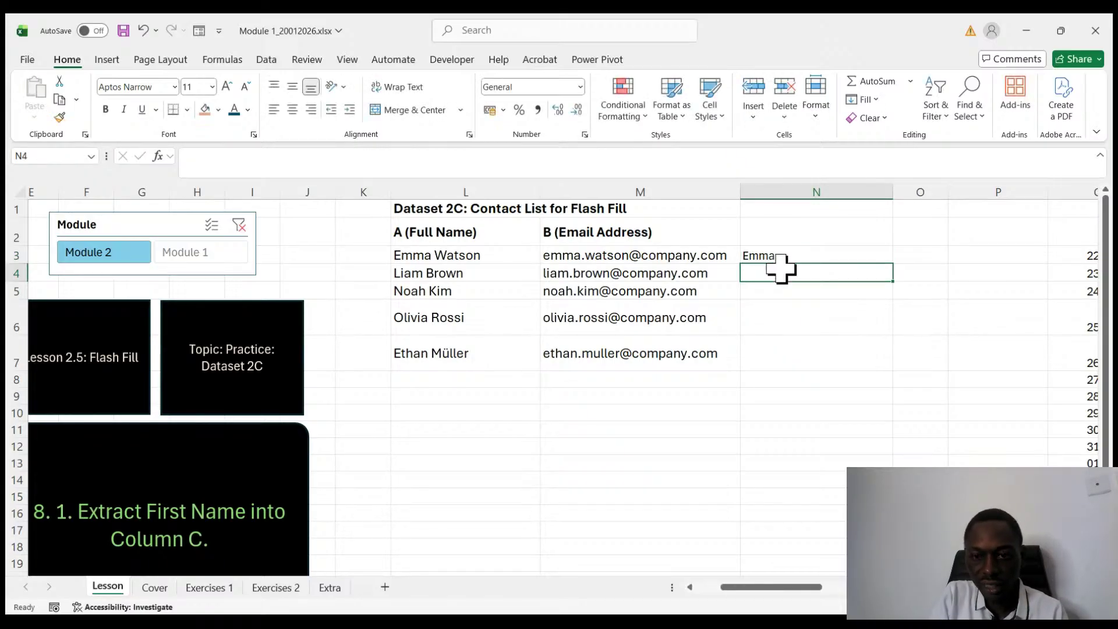
pyautogui.write('Li')
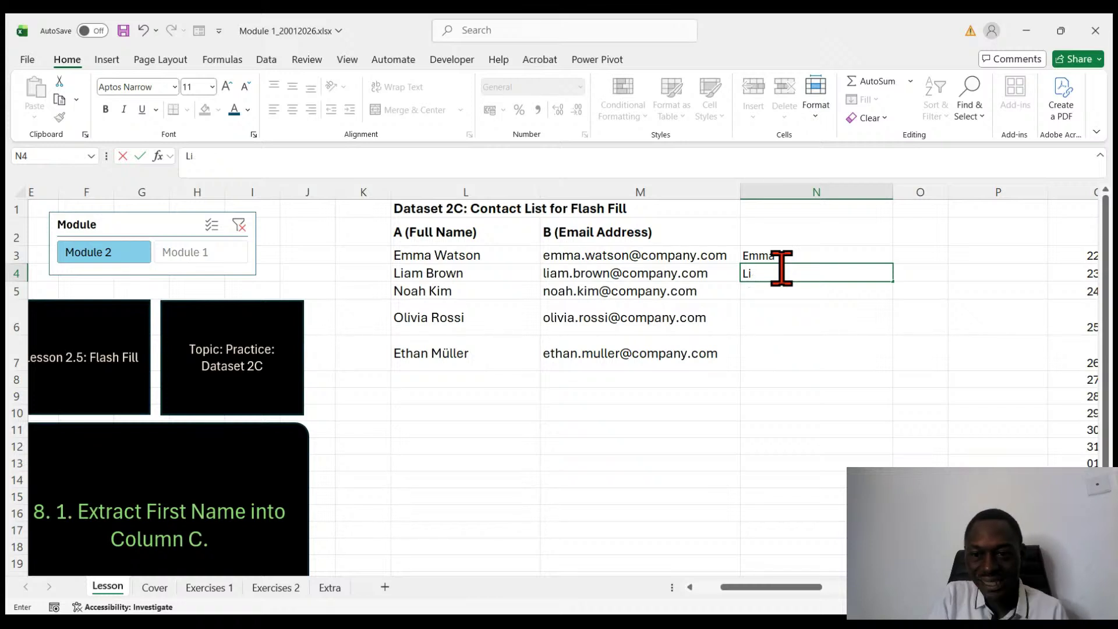
pyautogui.write('amLiam')
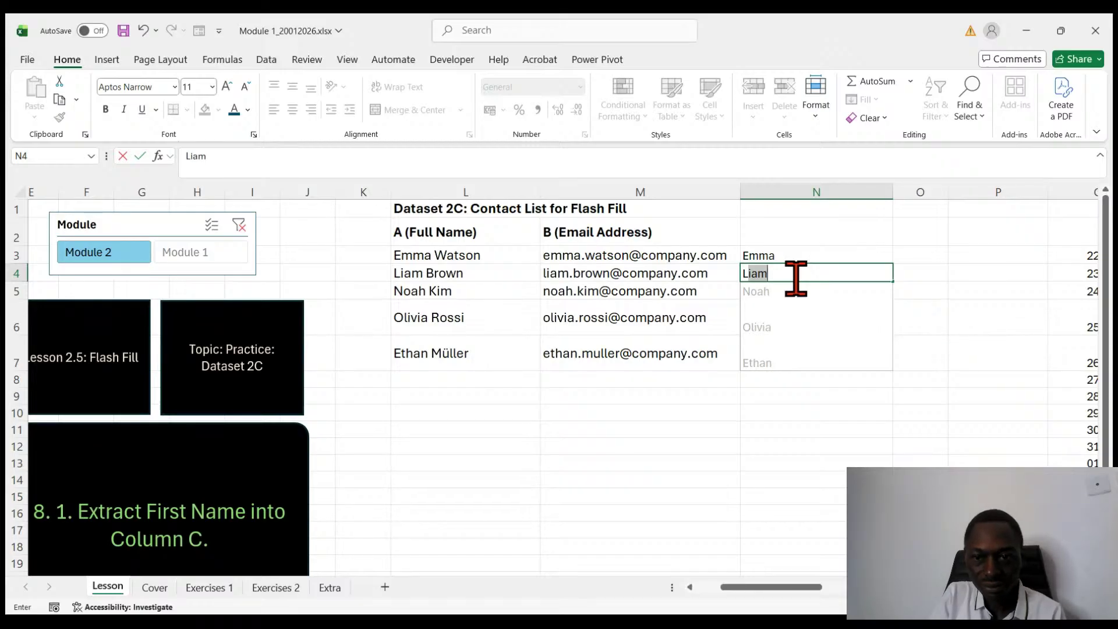
pyautogui.click(795, 278)
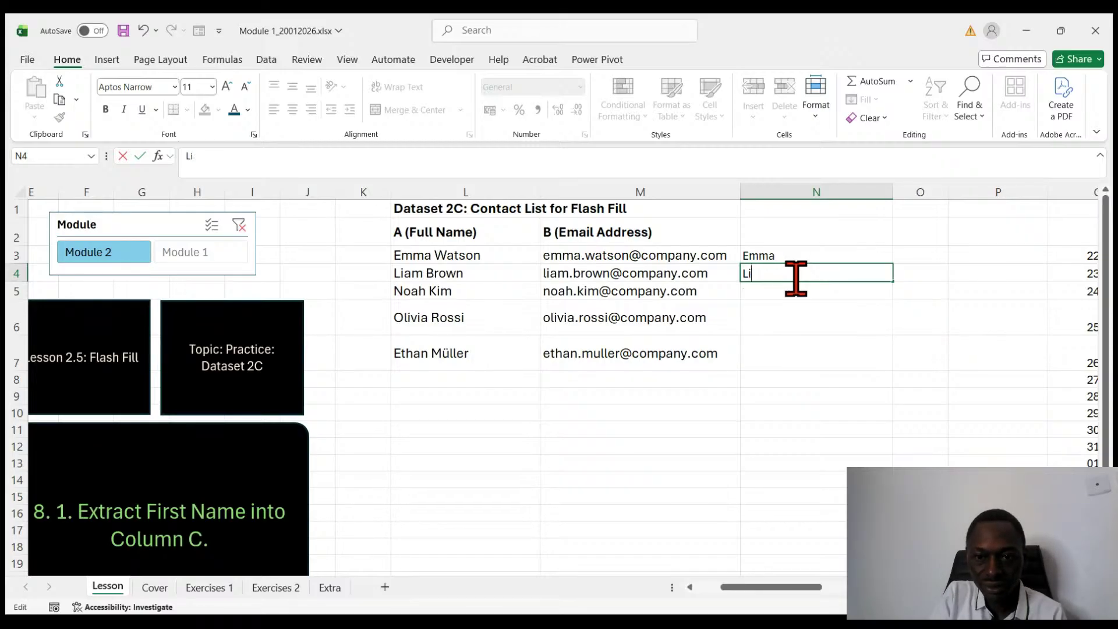
pyautogui.write('am')
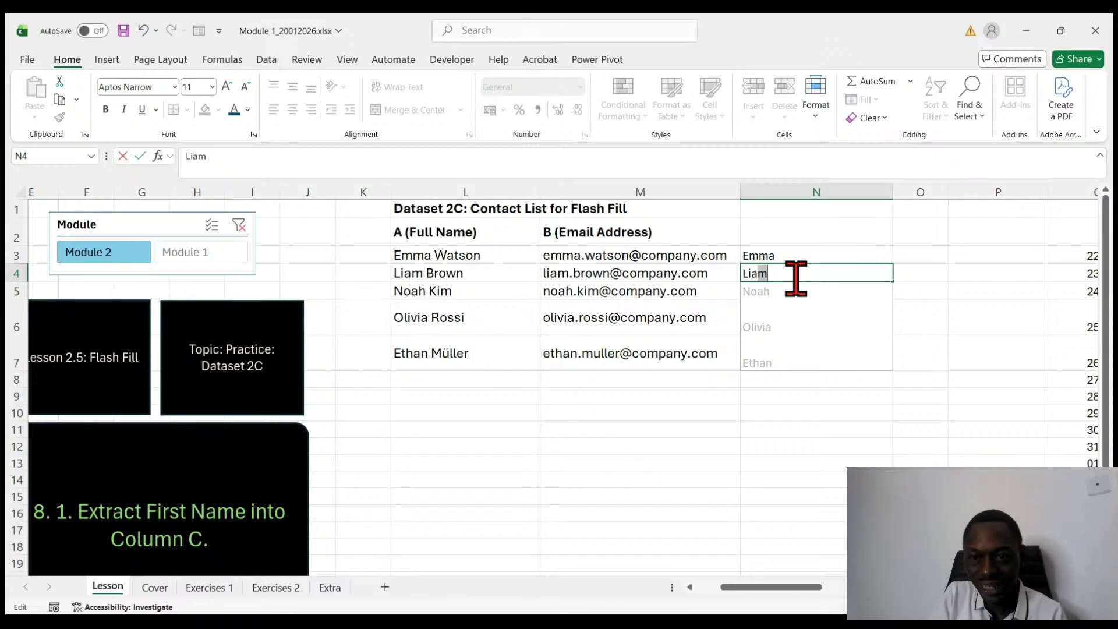
pyautogui.press('Return')
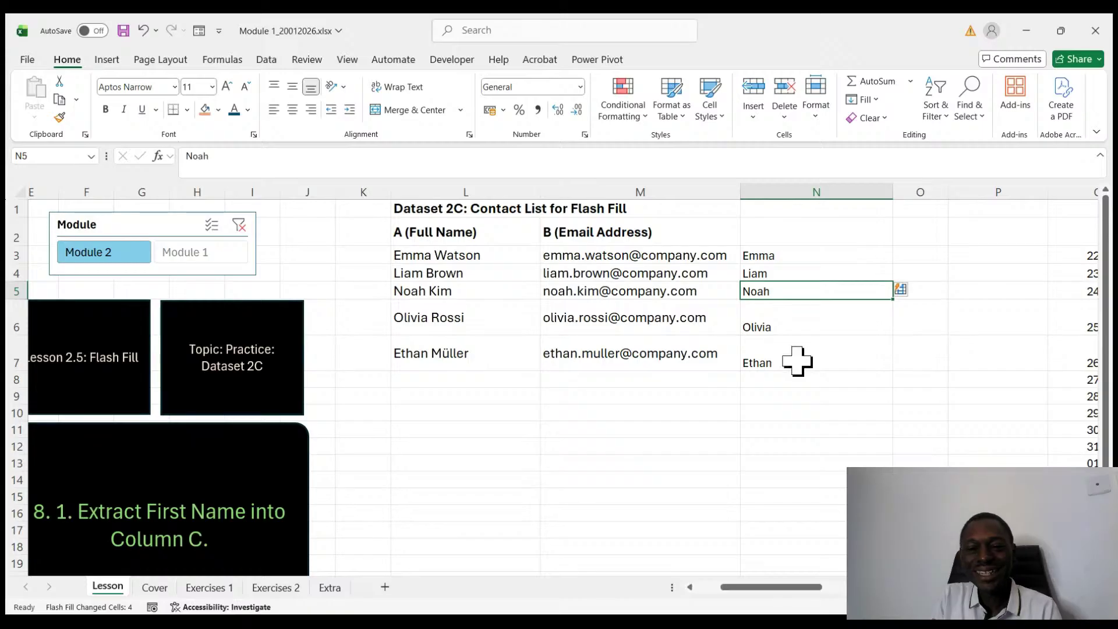
# - Clear the extracted first names from N3:N7
pyautogui.click(796, 359)
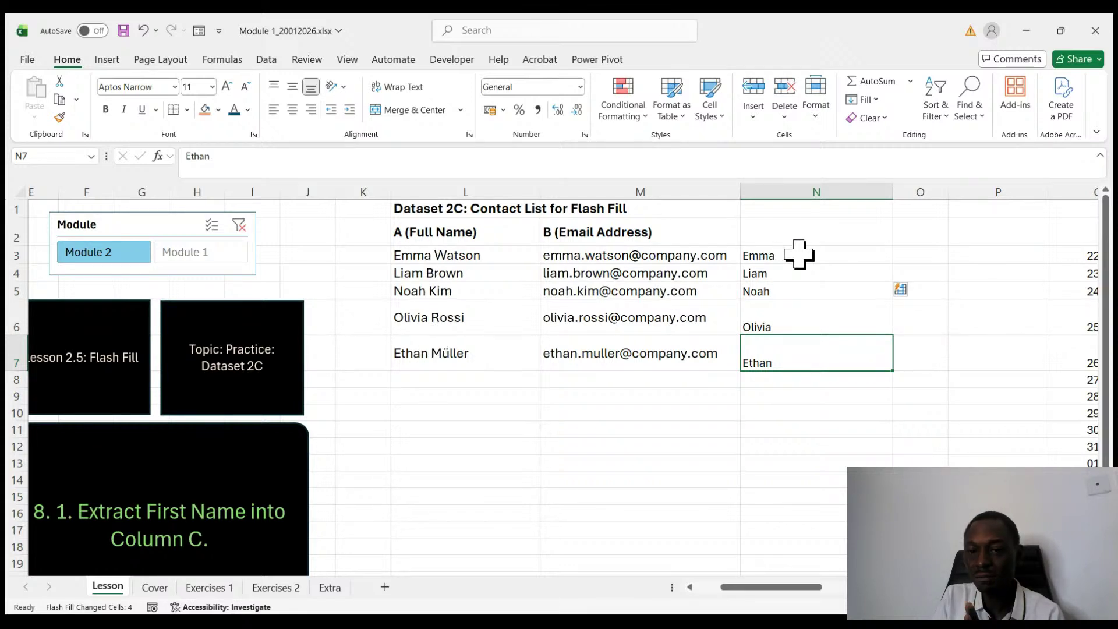
pyautogui.moveTo(799, 255); pyautogui.dragTo(784, 367)
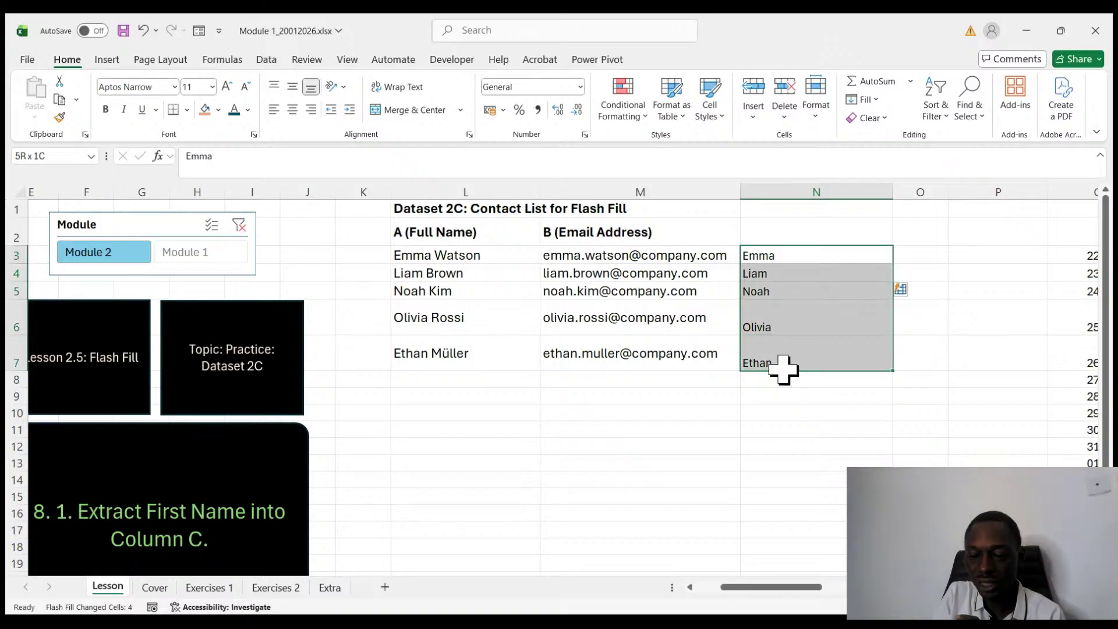
pyautogui.press('Delete')
pyautogui.click(794, 428)
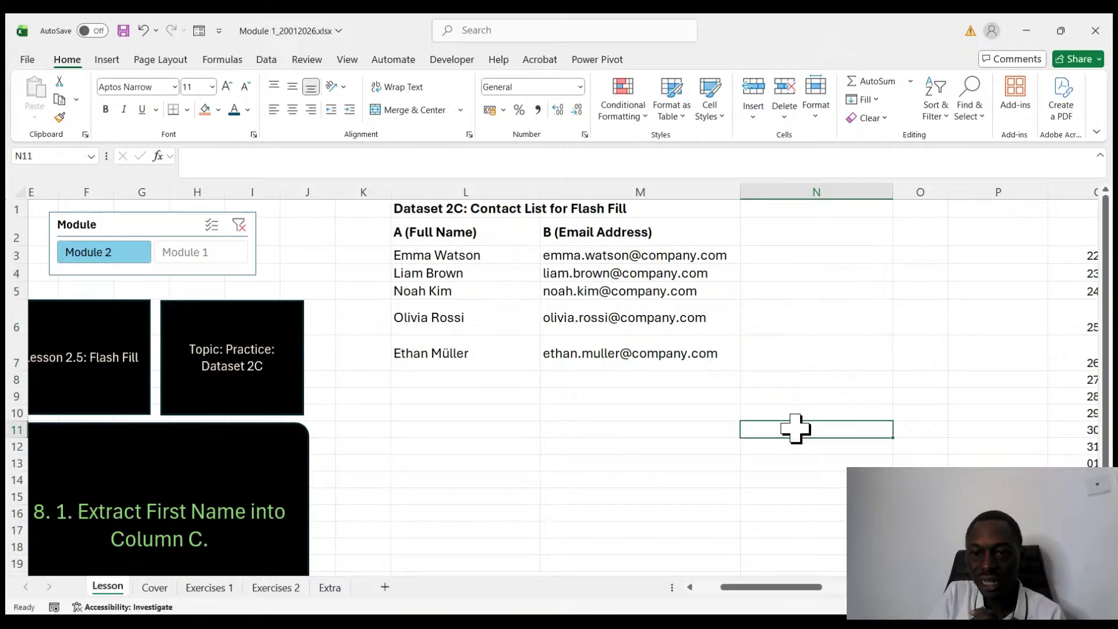
# - Extract the contacts' first names into N3:N7 with Flash Fill, starting from the first two contacts' names
pyautogui.click(783, 256)
pyautogui.write('Emma')
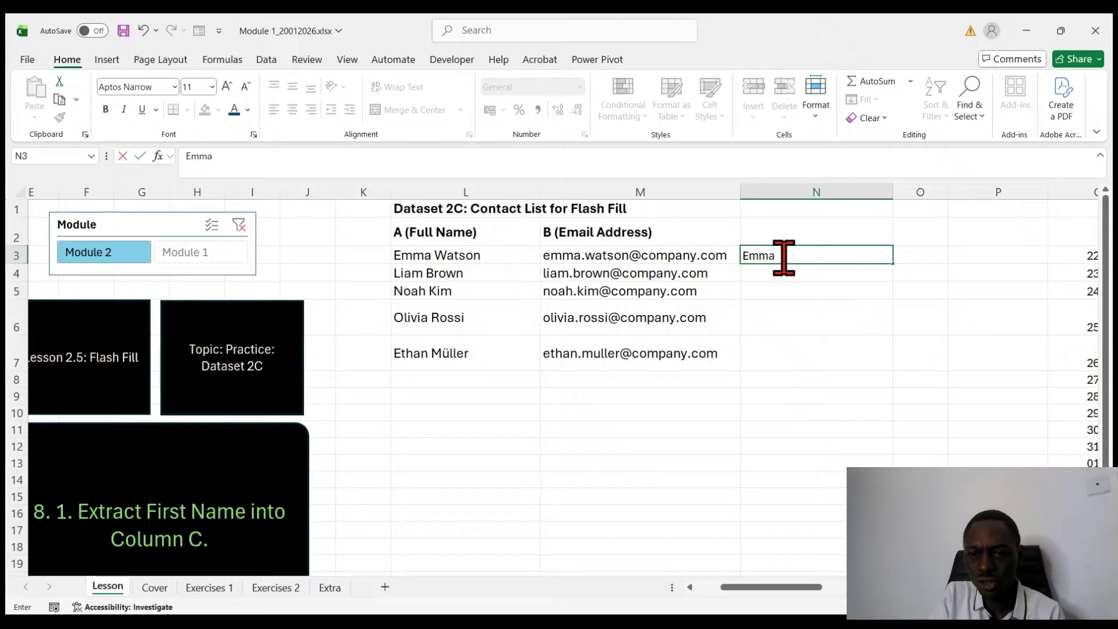
pyautogui.press('Return')
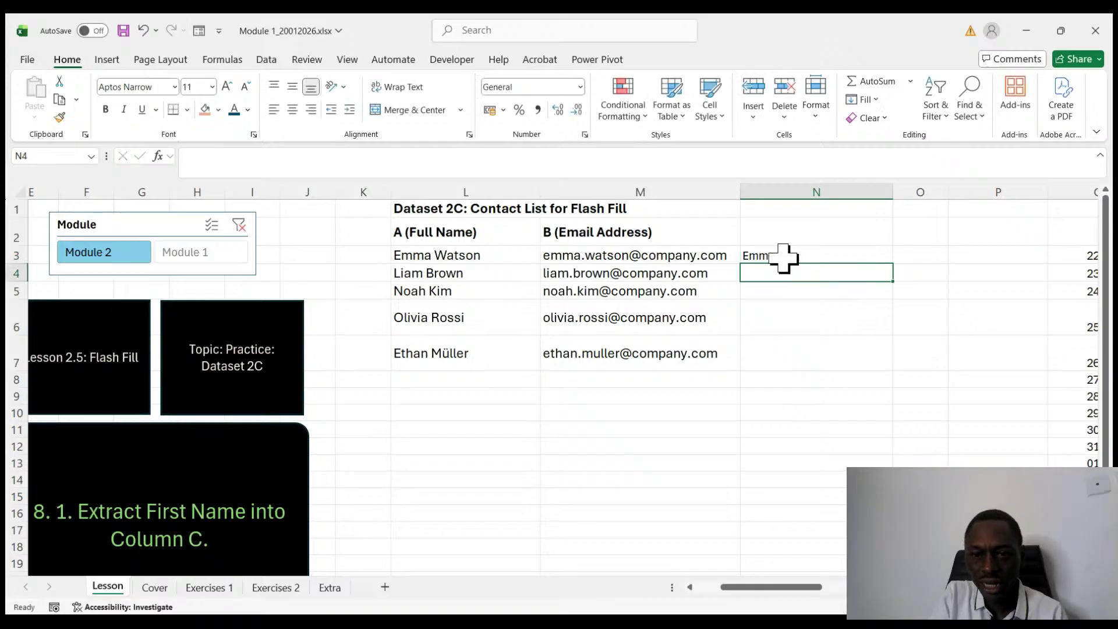
pyautogui.write('Liam')
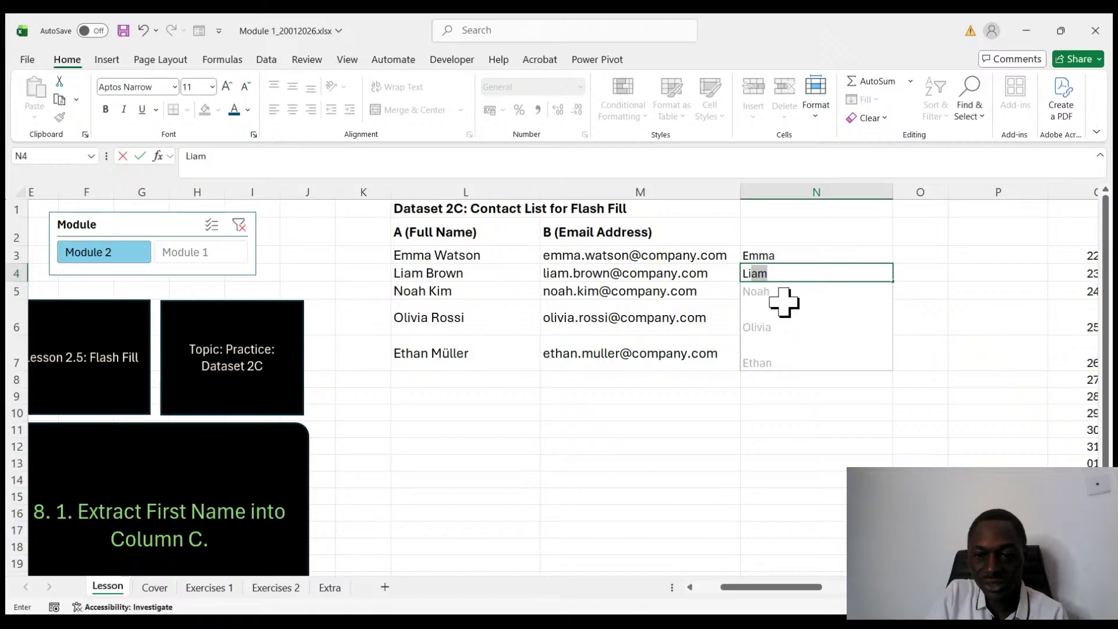
pyautogui.press('Return')
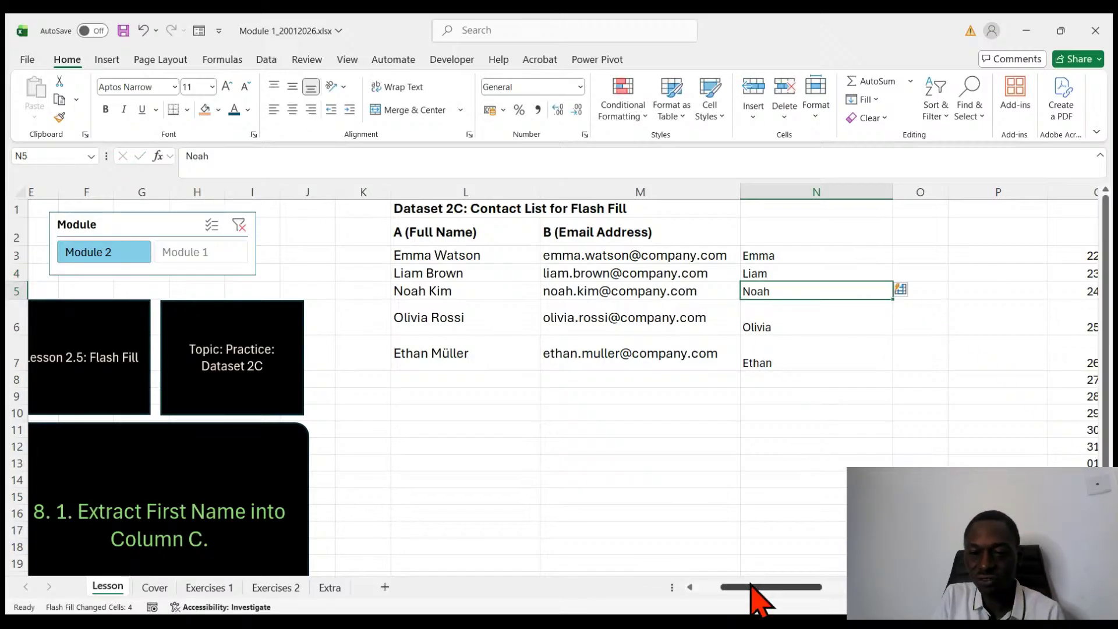
# - Step the lesson display through point 9 to point 10, extracting the email username
pyautogui.moveTo(750, 588); pyautogui.dragTo(715, 589)
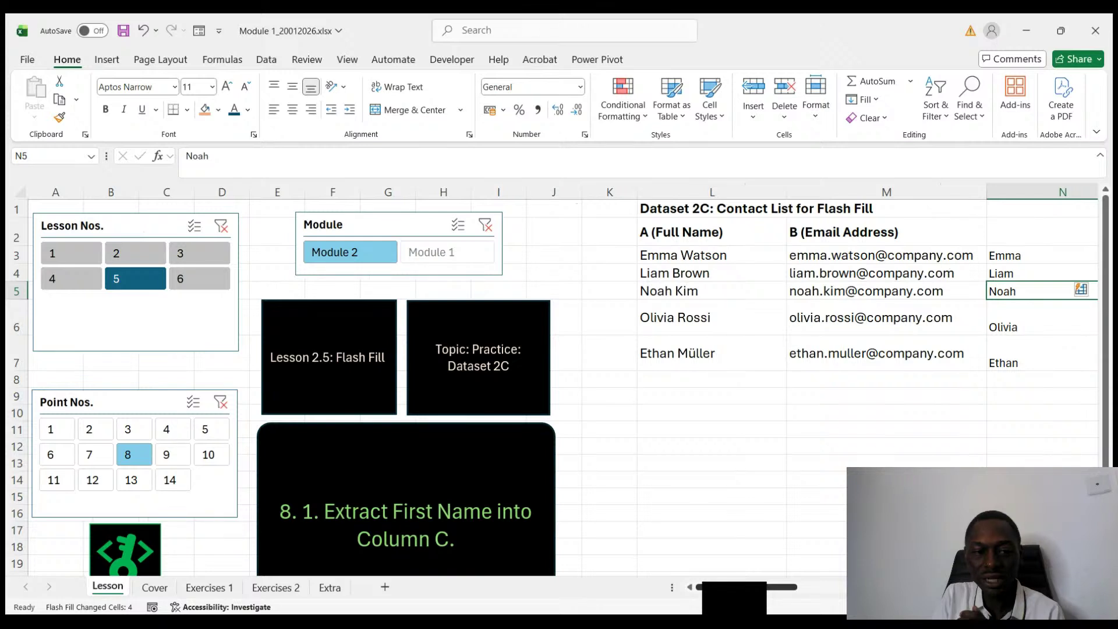
pyautogui.click(167, 459)
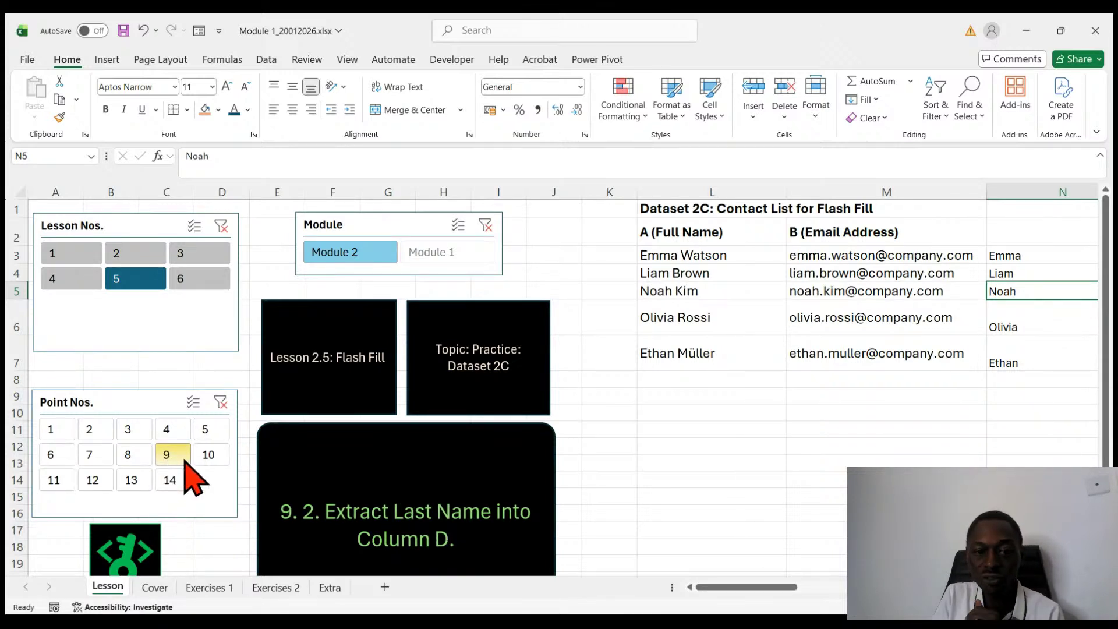
pyautogui.click(216, 455)
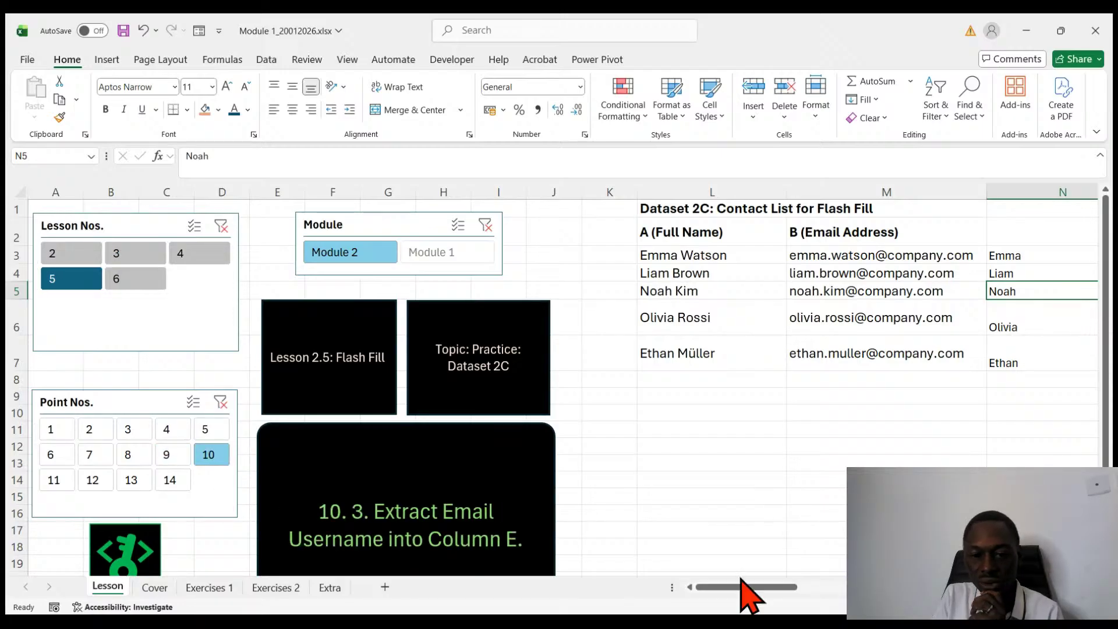
# - Flash Fill the contacts' first names in lowercase into O3:O7, starting from the first two contacts' email usernames
pyautogui.moveTo(737, 585); pyautogui.dragTo(819, 581)
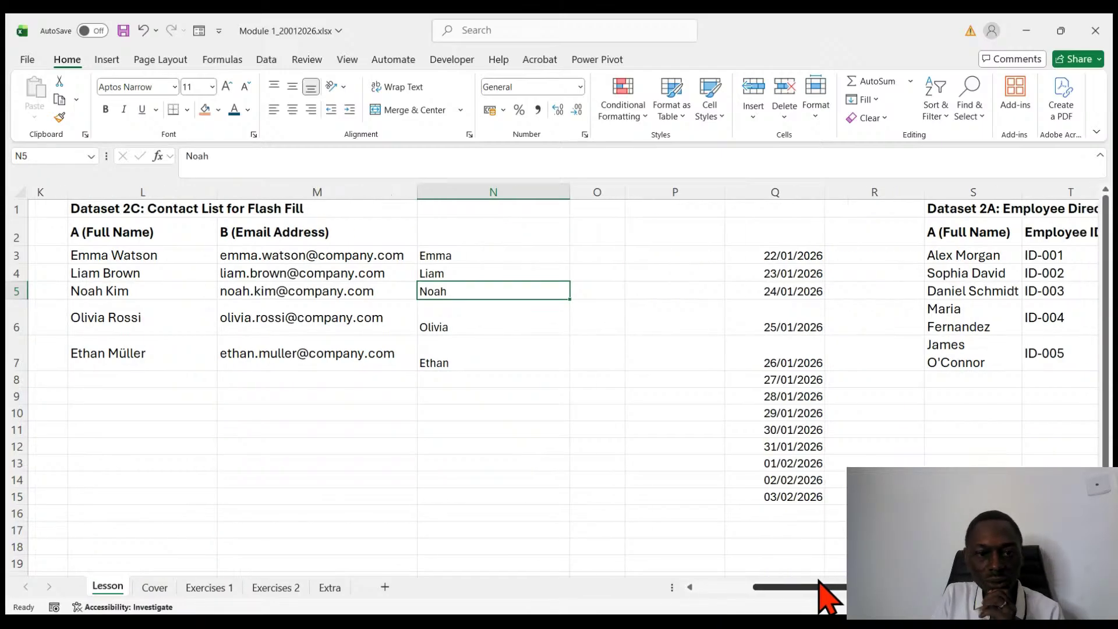
pyautogui.click(597, 256)
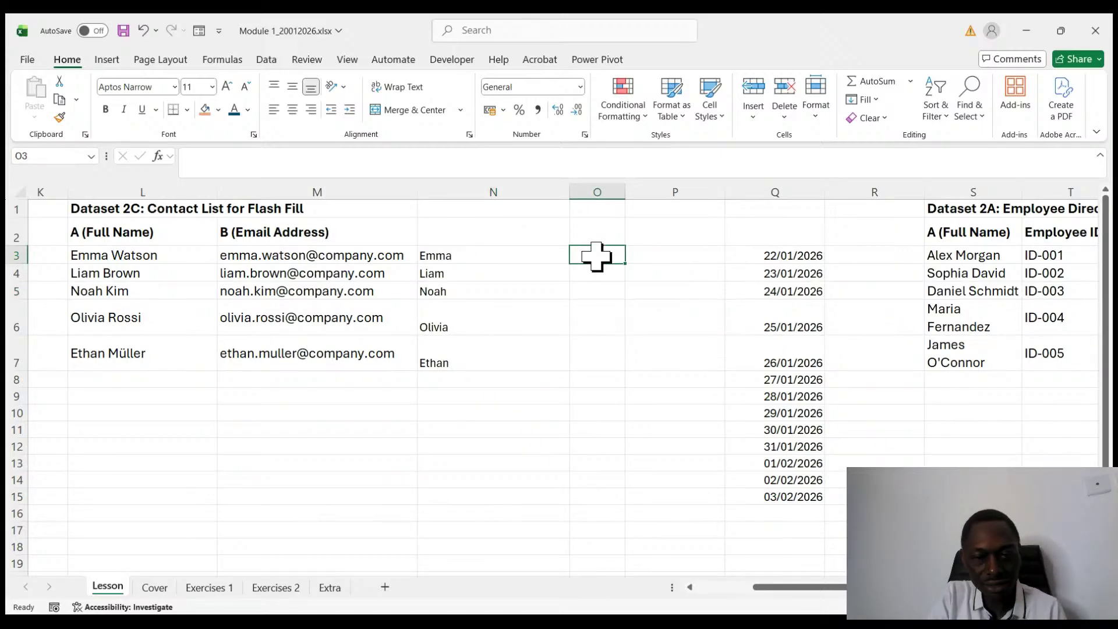
pyautogui.write('emma')
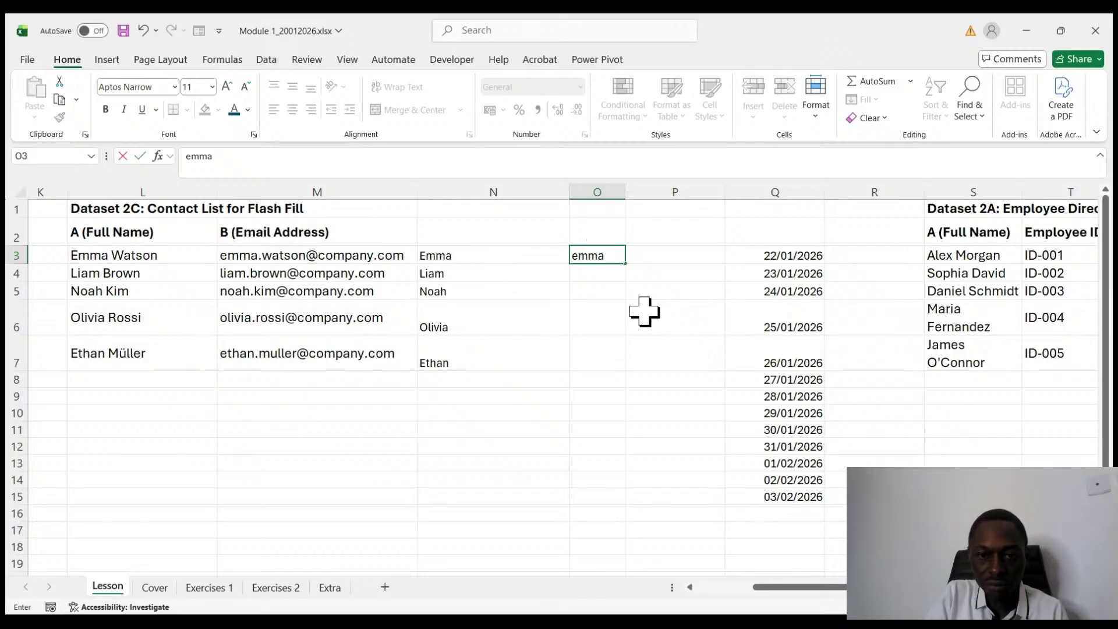
pyautogui.press('Return')
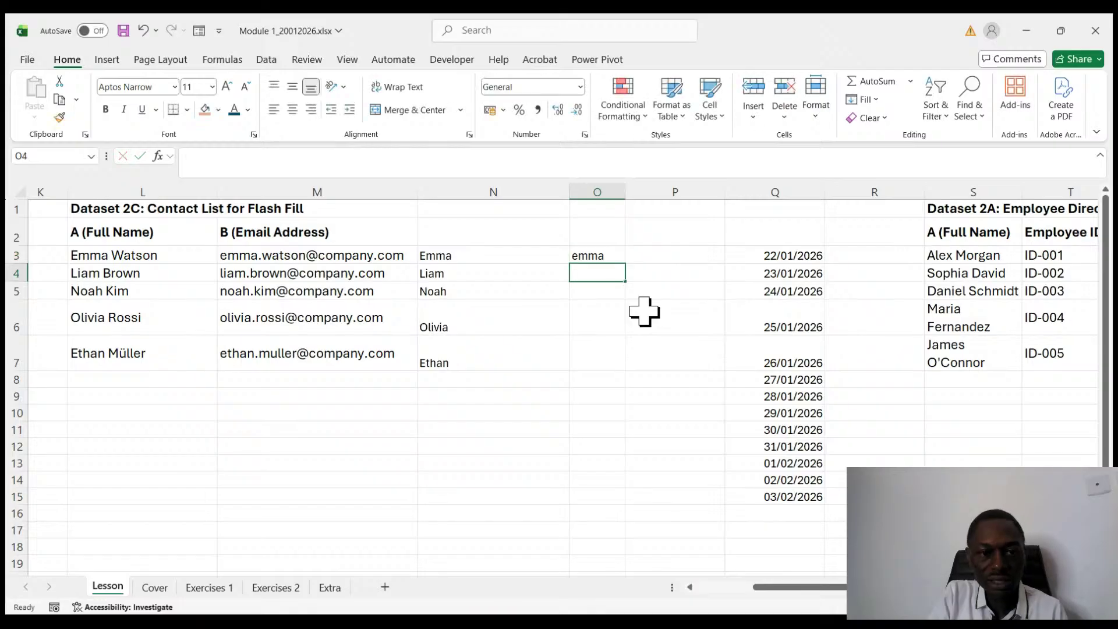
pyautogui.write('liam')
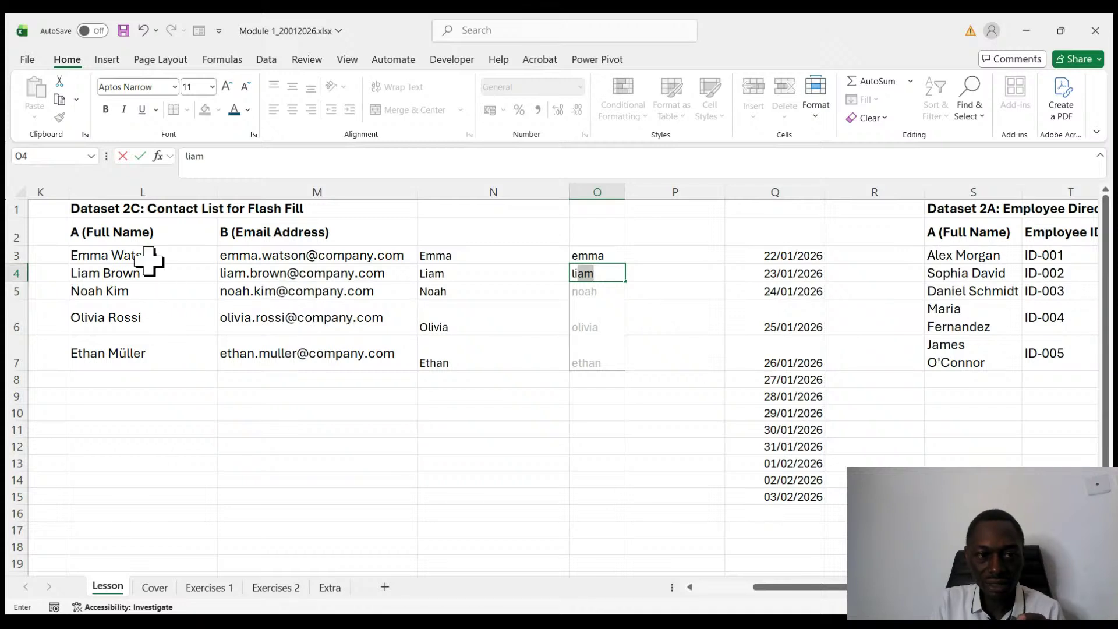
pyautogui.press('Return')
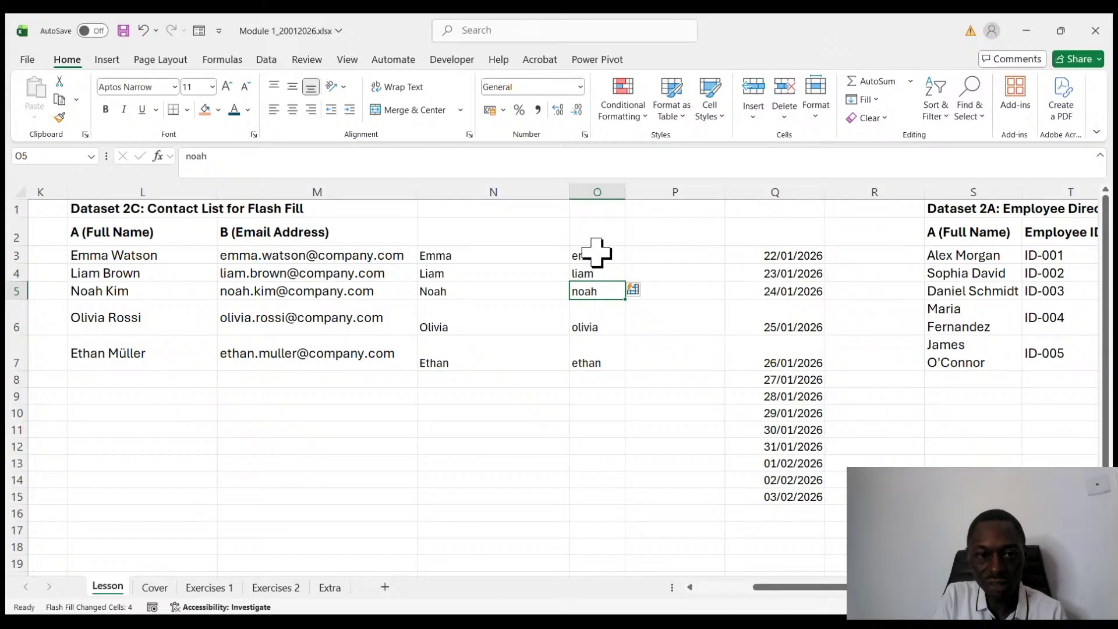
pyautogui.moveTo(593, 255); pyautogui.dragTo(589, 282)
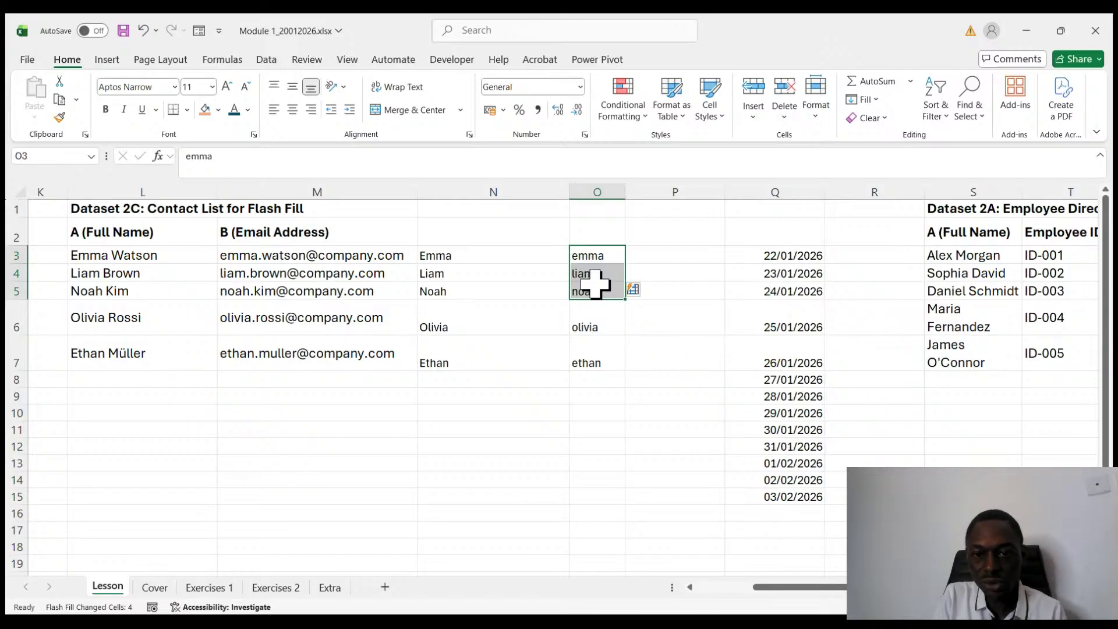
pyautogui.click(654, 258)
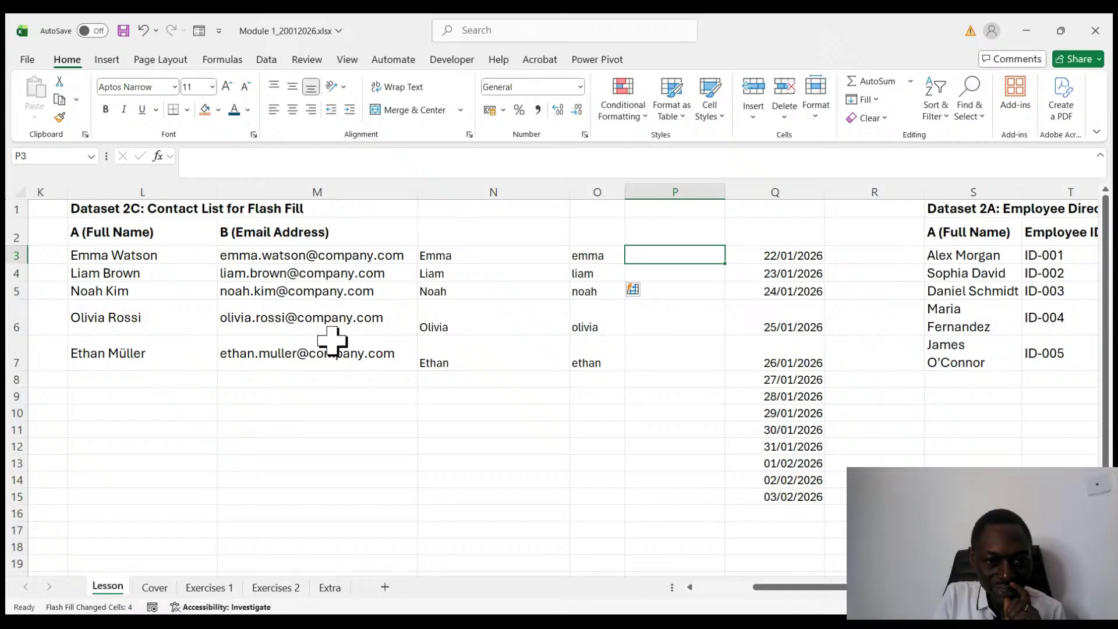
# - Change the domain of the fourth contact's email address in M6 to admin.com
pyautogui.doubleClick(353, 317)
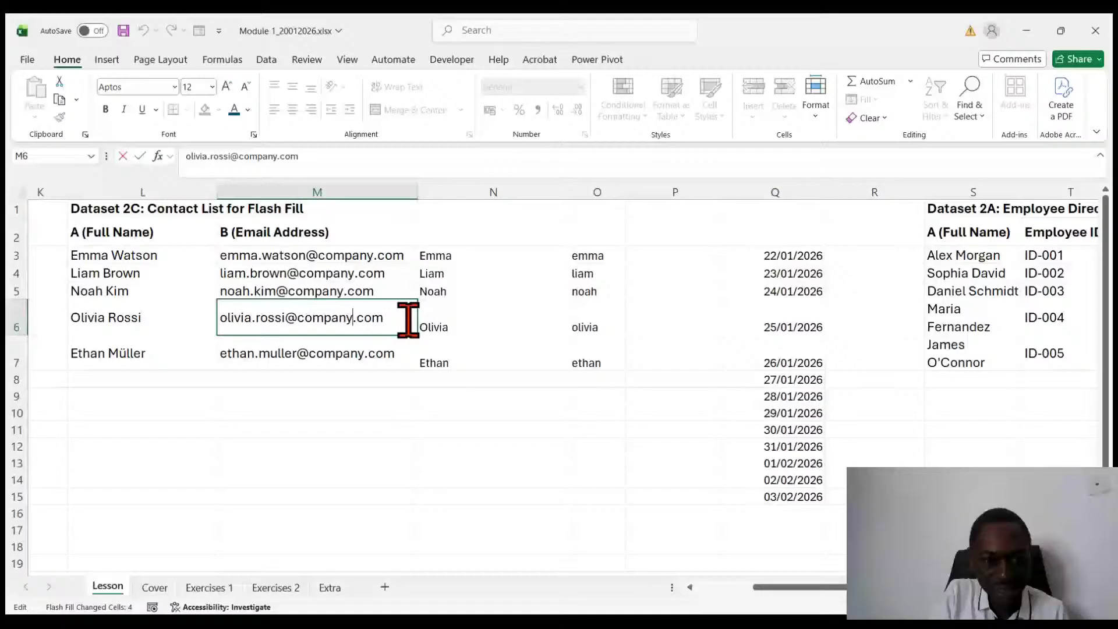
pyautogui.press('BackSpace')
pyautogui.press('BackSpace')
pyautogui.press('BackSpace')
pyautogui.press('BackSpace')
pyautogui.press('BackSpace')
pyautogui.press('BackSpace')
pyautogui.press('BackSpace')
pyautogui.write('admin')
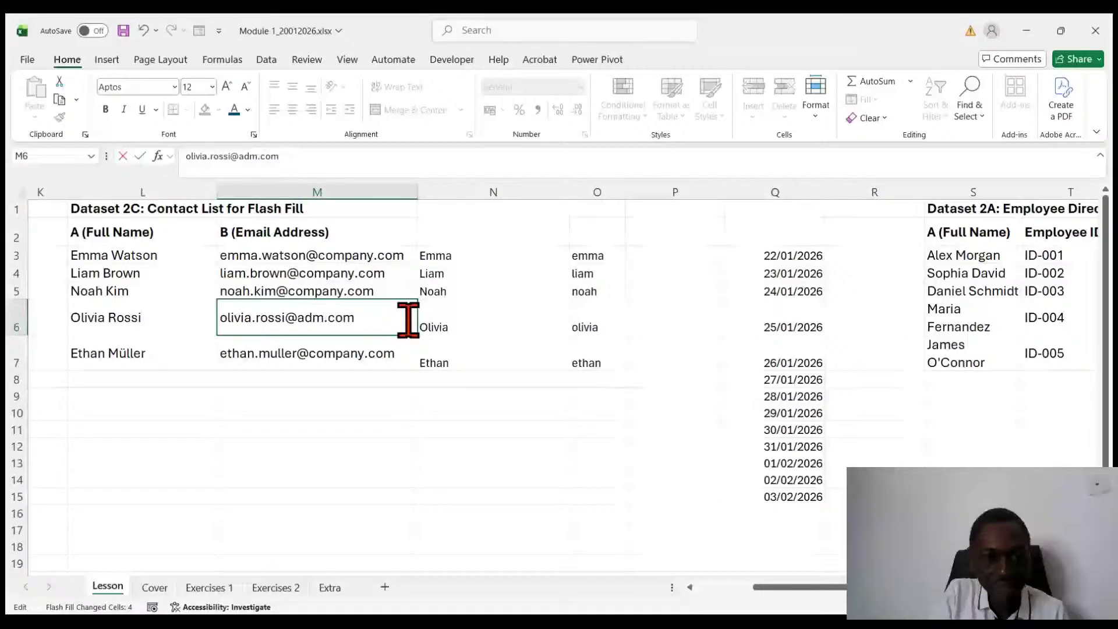
pyautogui.hotkey('ctrl', 'Return')
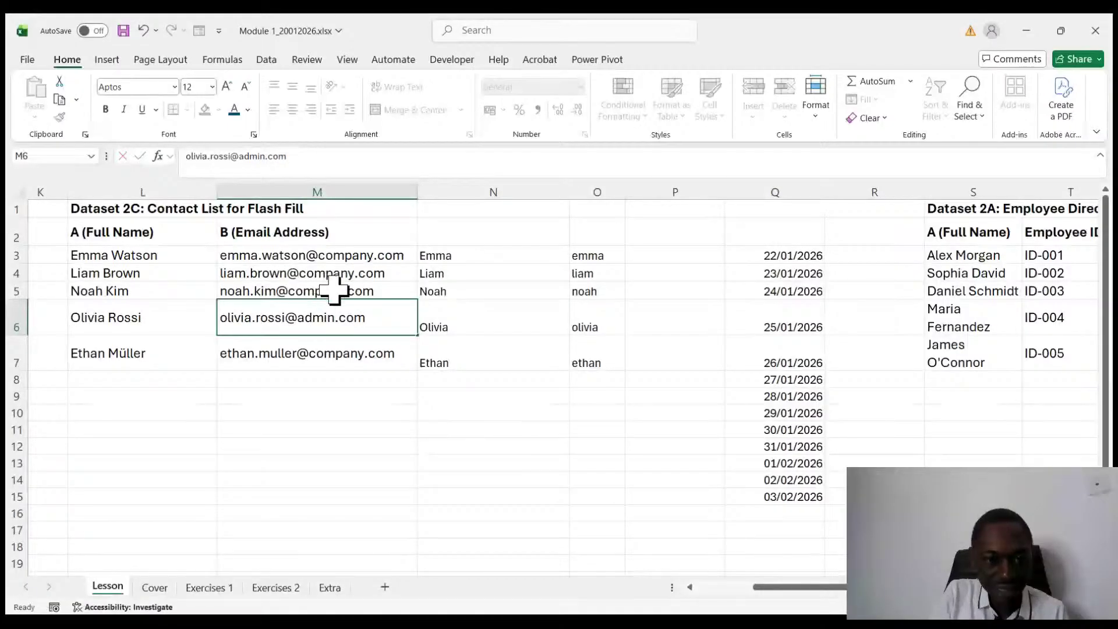
# - Try to Flash Fill the email domains in column P by entering company in P3 and P4
pyautogui.doubleClick(332, 291)
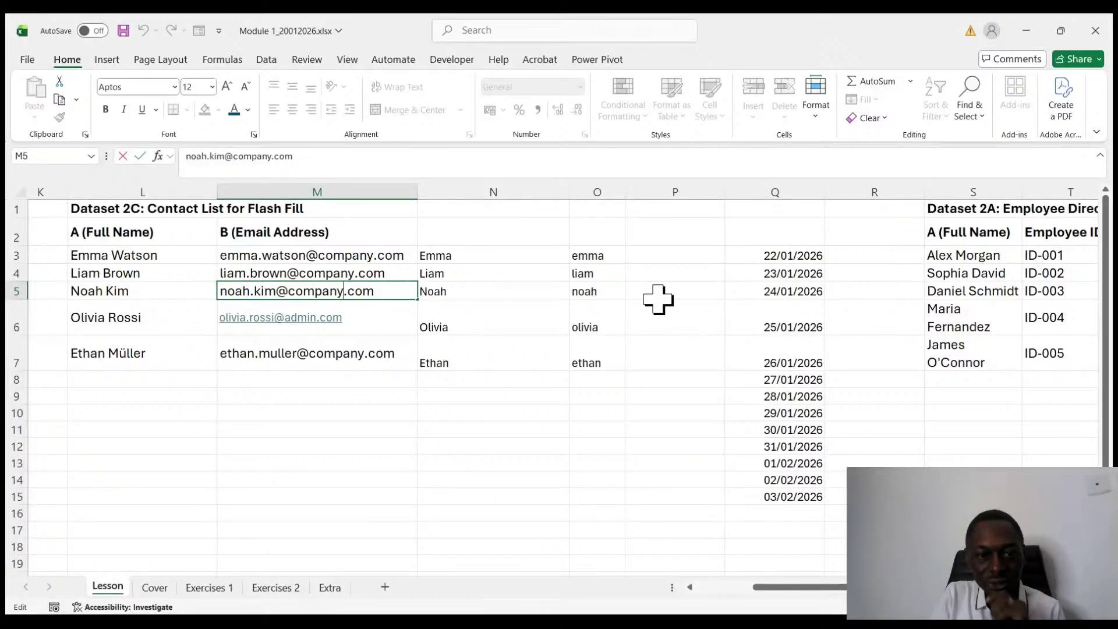
pyautogui.click(679, 255)
pyautogui.write('compan')
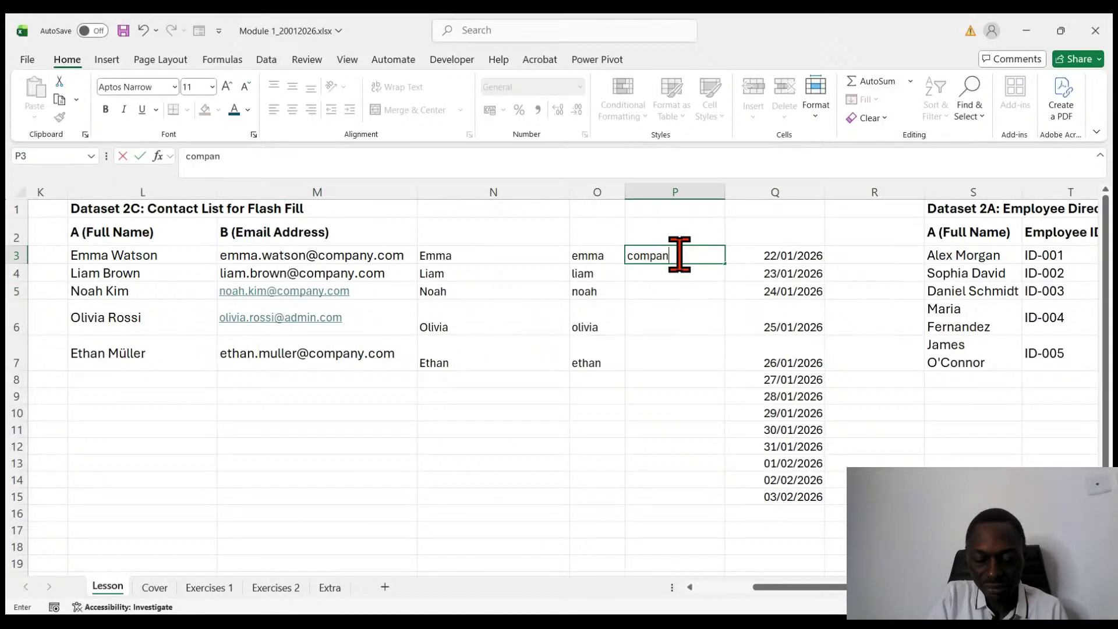
pyautogui.write('y')
pyautogui.press('Return')
pyautogui.write('com')
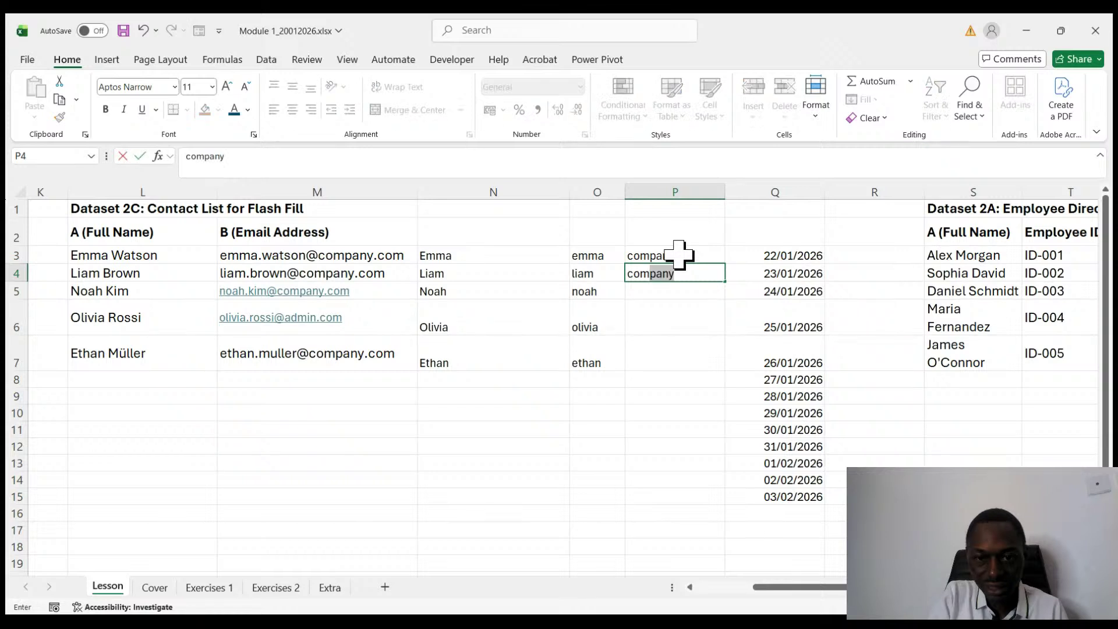
pyautogui.write('pany')
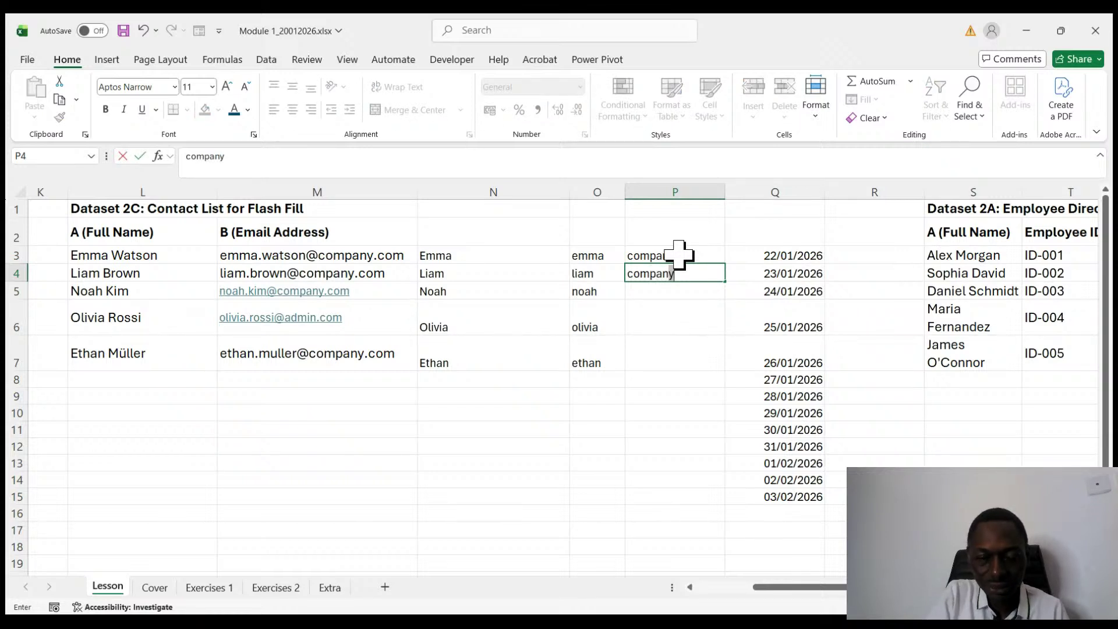
pyautogui.click(423, 394)
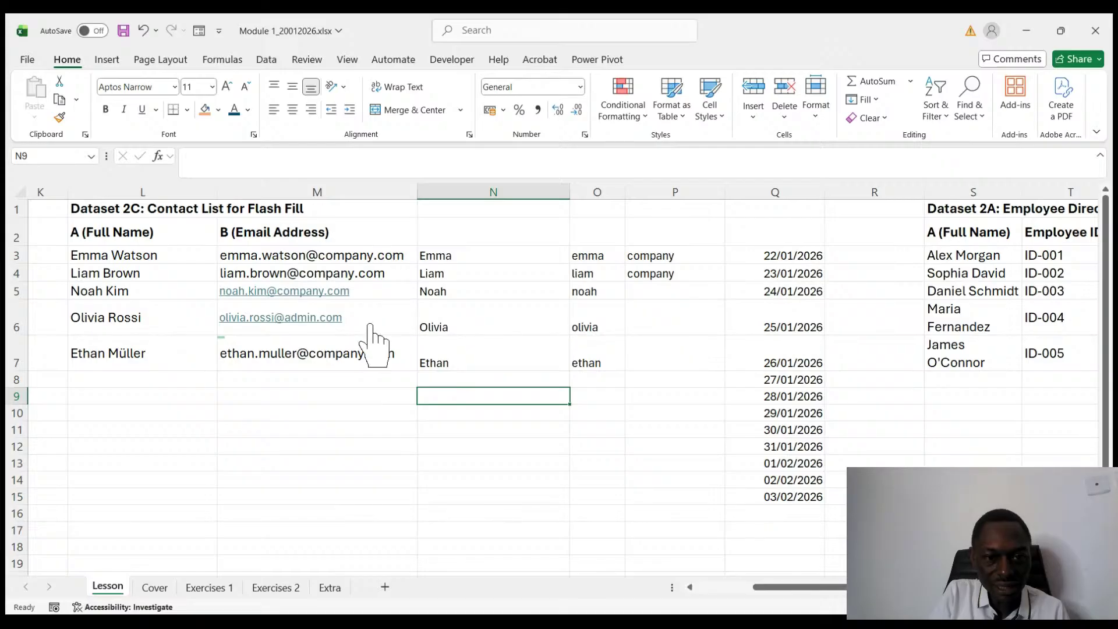
# - Clear the formatting of the hyperlinked email addresses in M5:M6
pyautogui.click(379, 394)
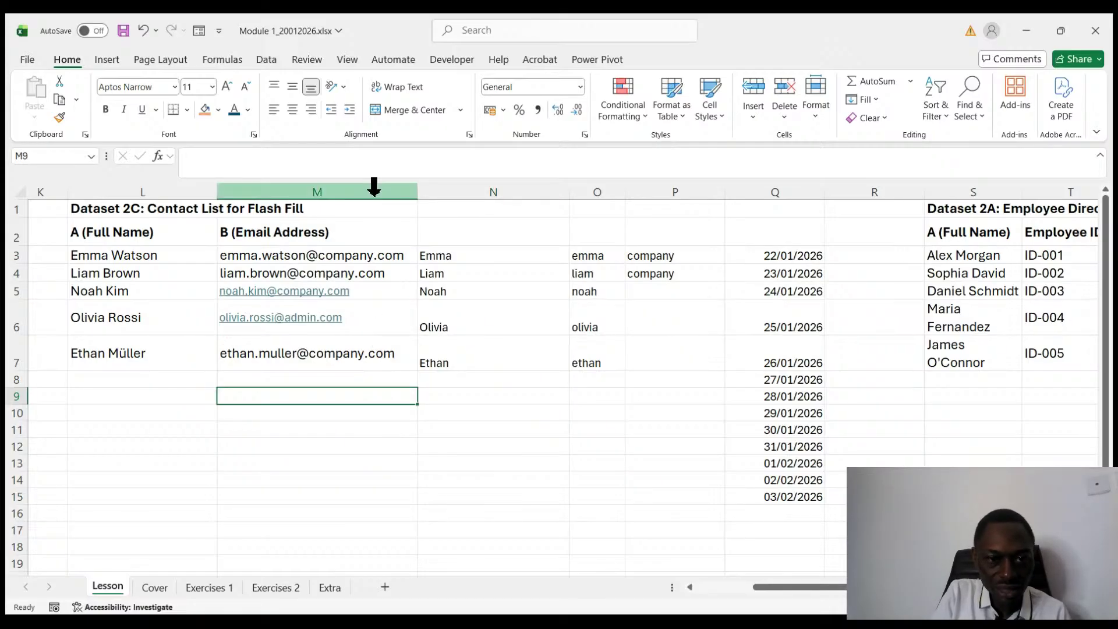
pyautogui.click(396, 270)
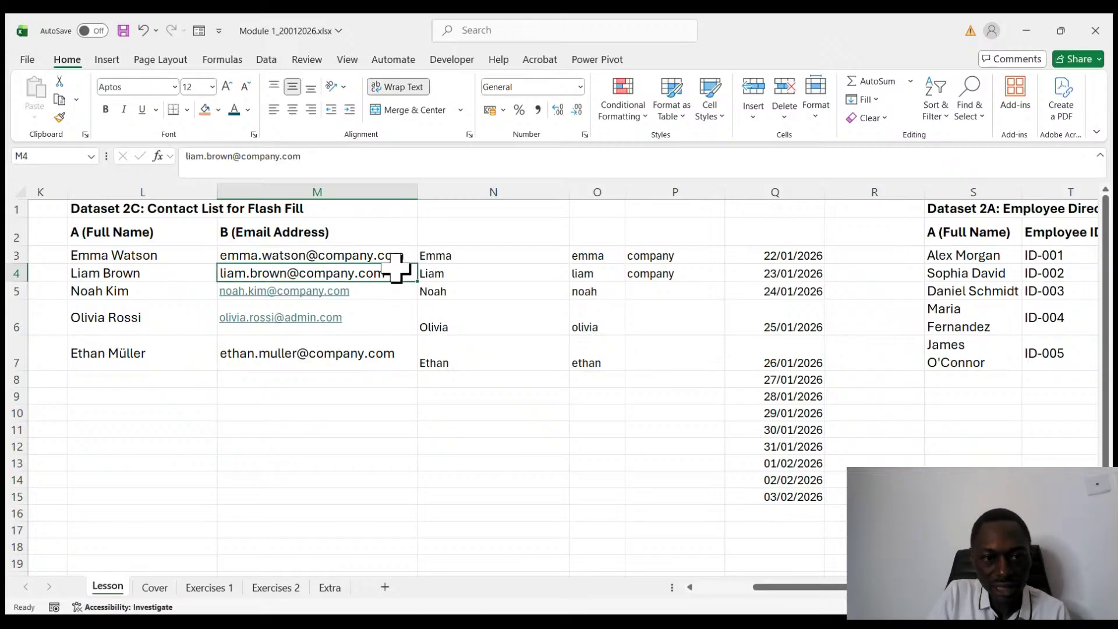
pyautogui.press('Down')
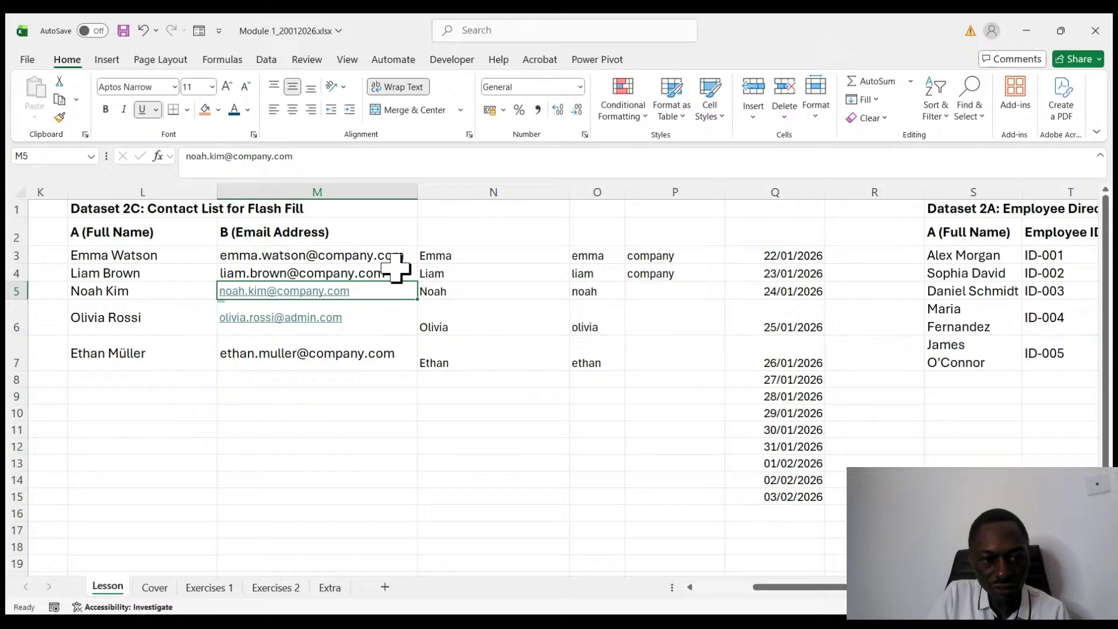
pyautogui.hotkey('shift', 'Down')
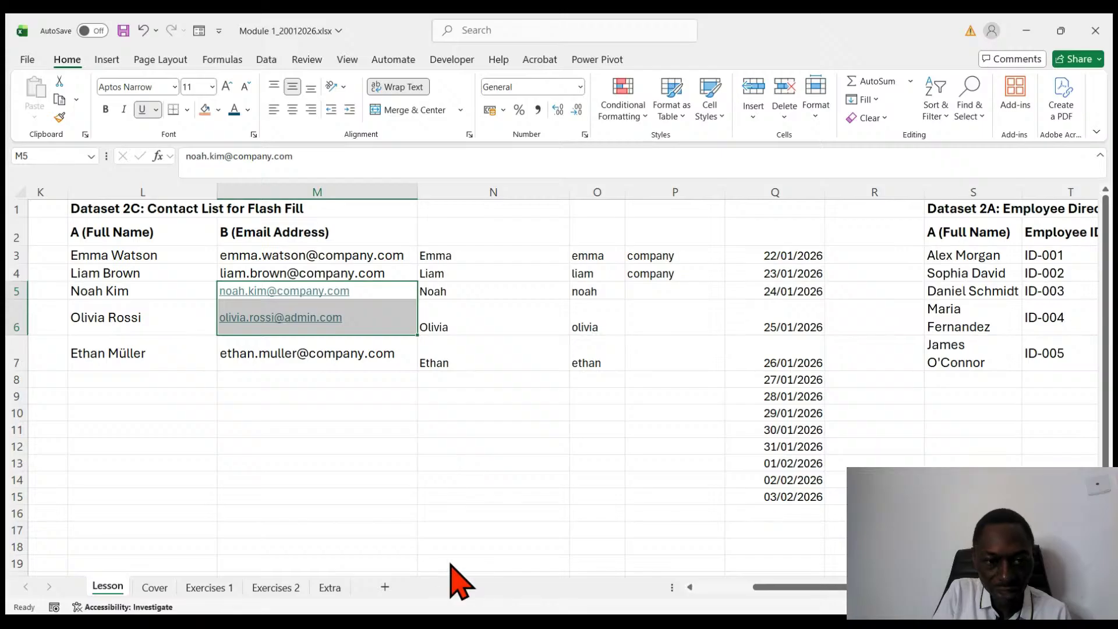
pyautogui.hotkey('alt', 'h')
pyautogui.press('e')
pyautogui.press('f')
pyautogui.click(501, 527)
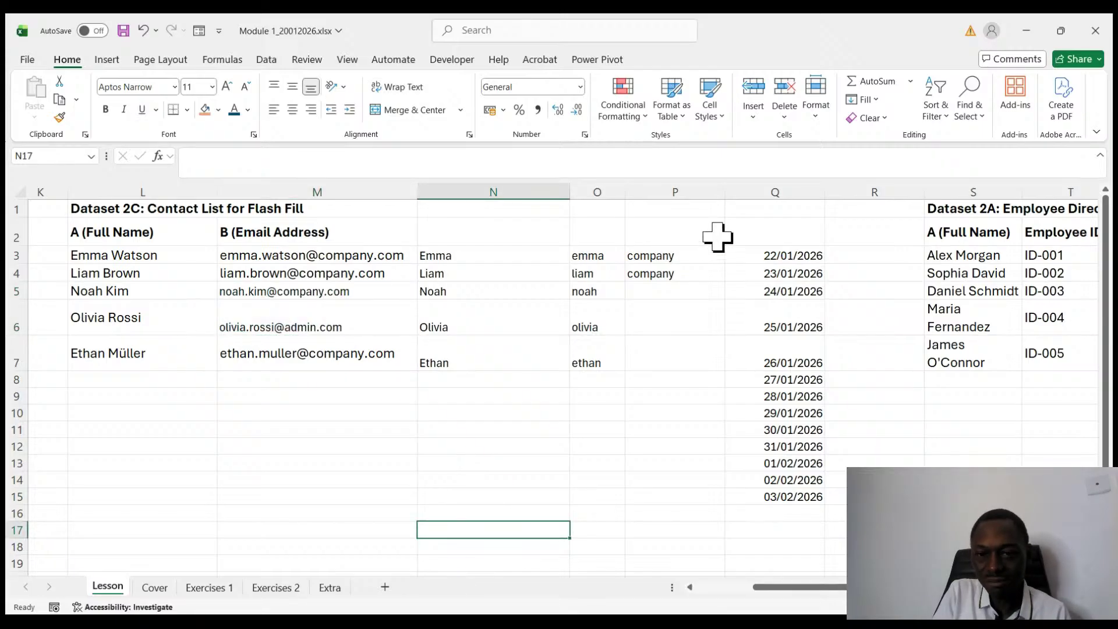
# - Clear the domain entries from P3 and P4
pyautogui.click(681, 254)
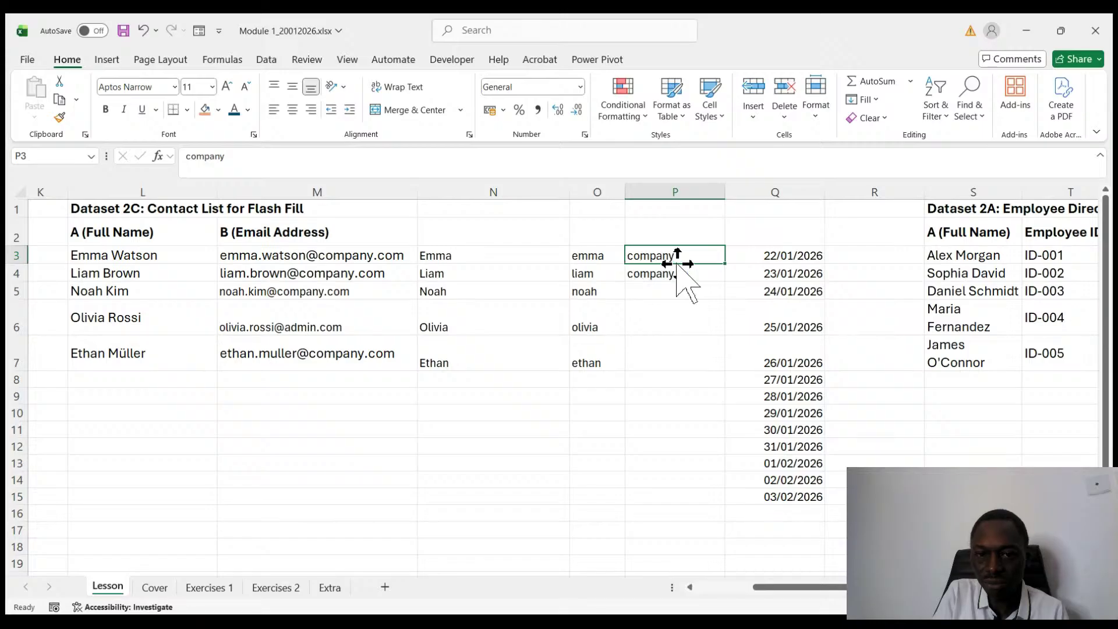
pyautogui.moveTo(671, 230); pyautogui.dragTo(664, 290)
pyautogui.press('Delete')
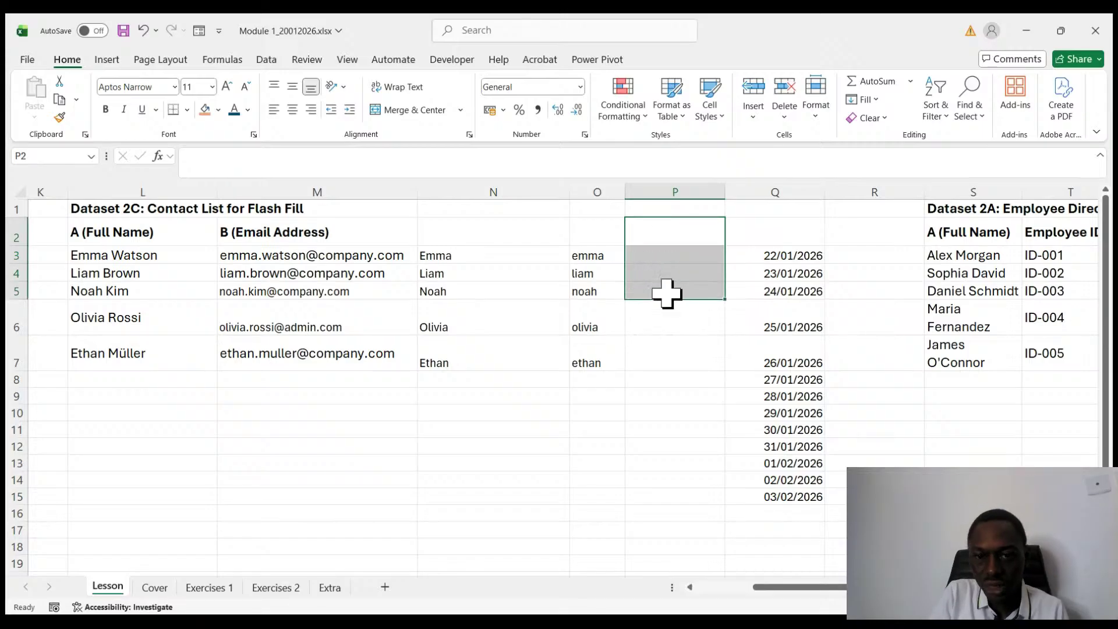
# - Enter company in P3, try the same entry in P4 to trigger Flash Fill, and clear P4
pyautogui.click(658, 258)
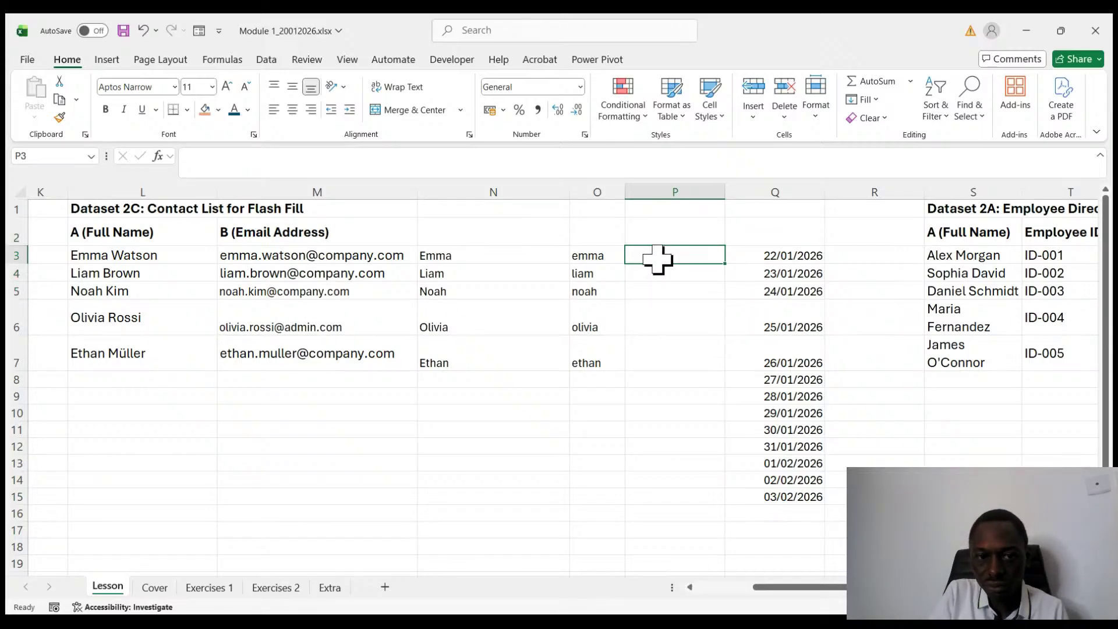
pyautogui.write('co')
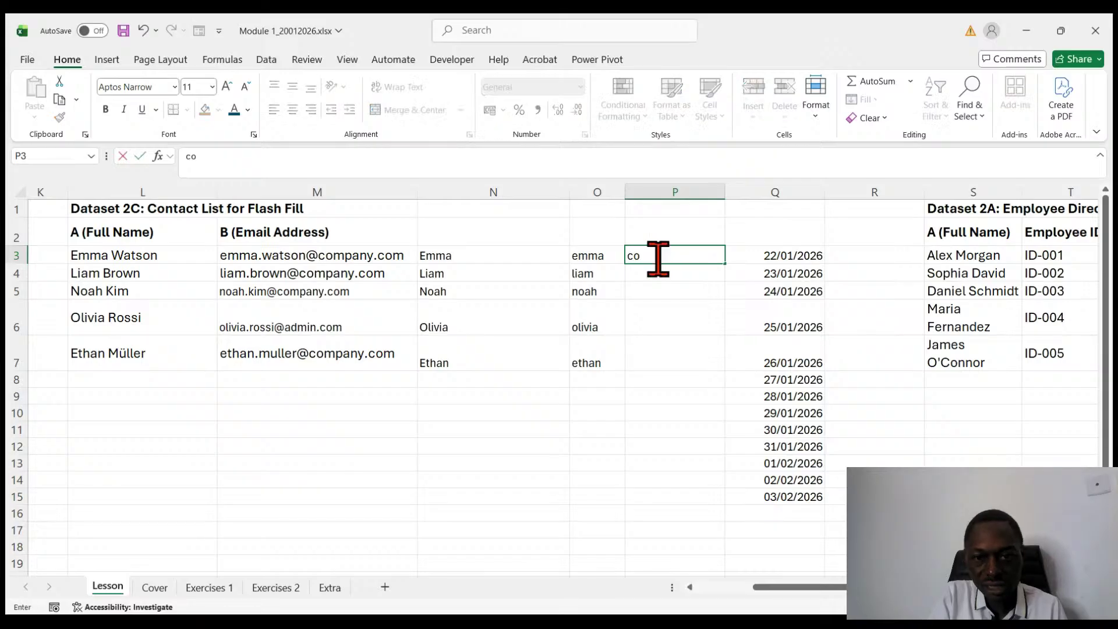
pyautogui.write('mpany')
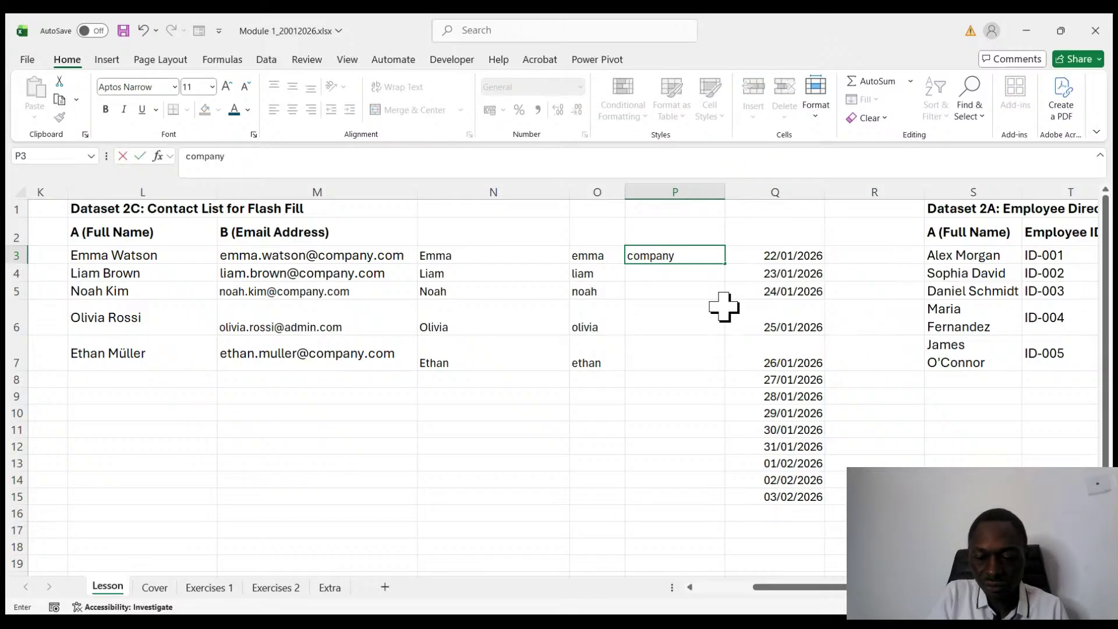
pyautogui.press('Return')
pyautogui.write('compay')
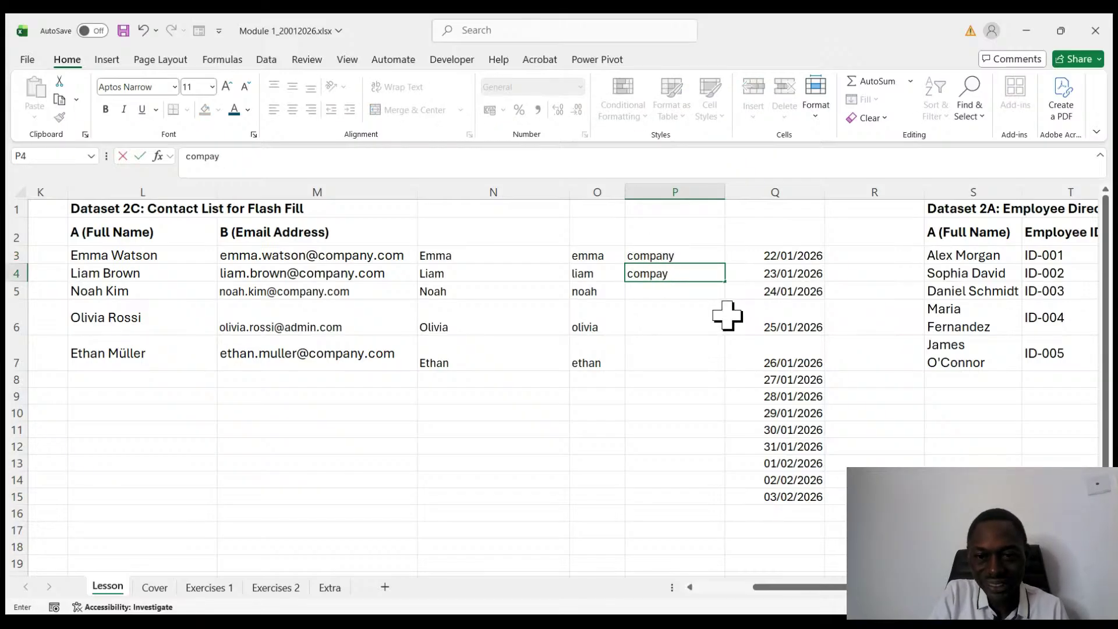
pyautogui.press('BackSpace')
pyautogui.write('ny')
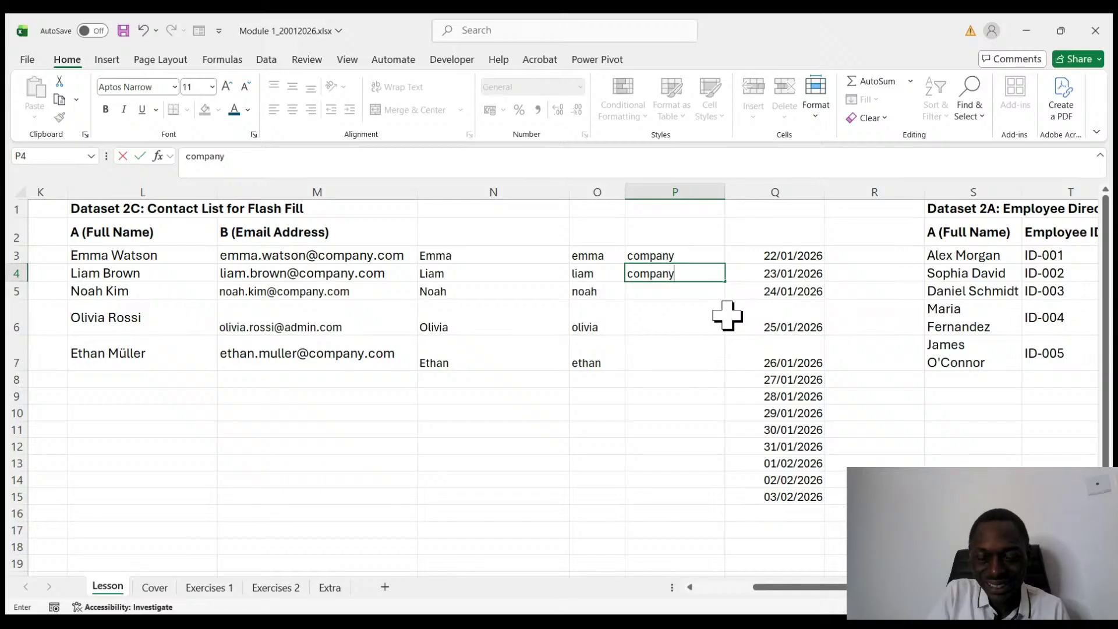
pyautogui.click(696, 309)
pyautogui.click(680, 278)
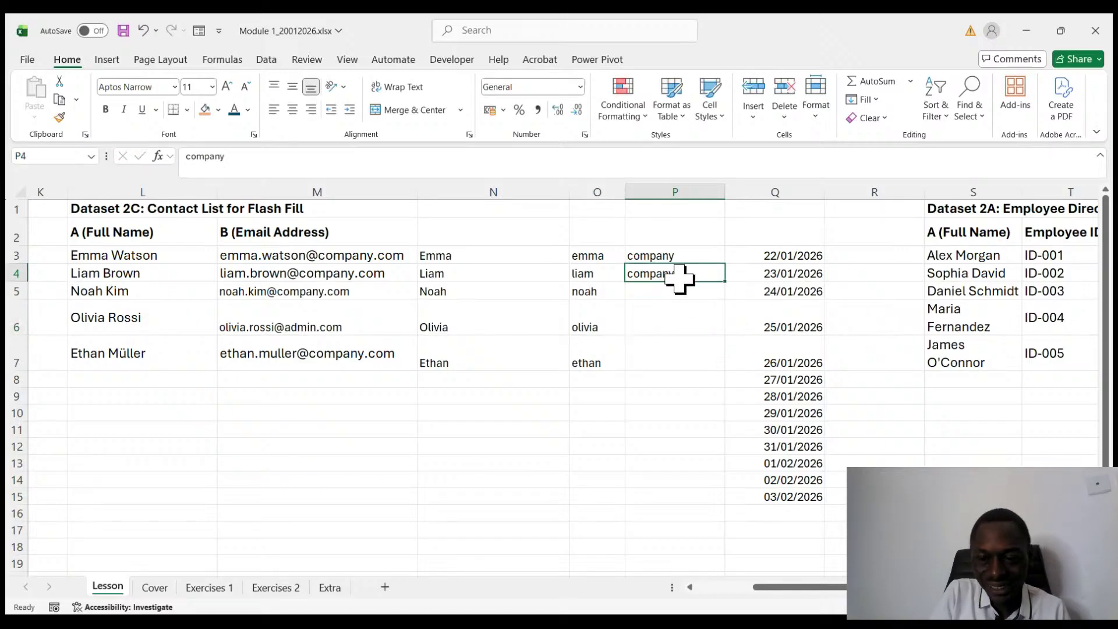
pyautogui.press('Delete')
# - Insert a blank column directly beside the email addresses and enter company in its cell N3
pyautogui.click(505, 185)
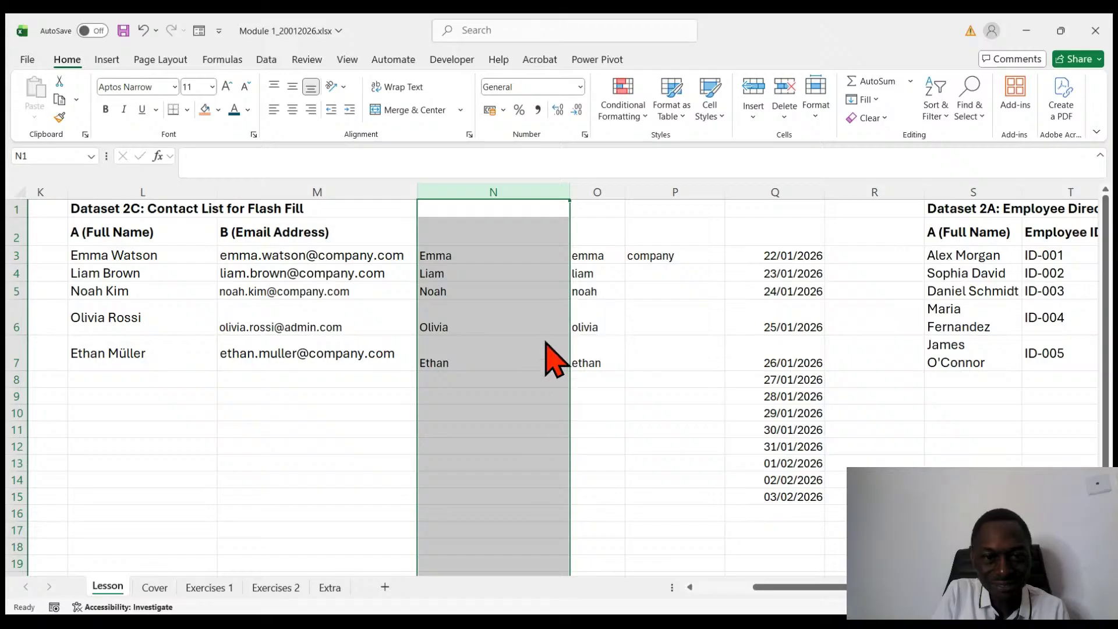
pyautogui.hotkey('ctrl', 'shift', '+')
pyautogui.click(477, 249)
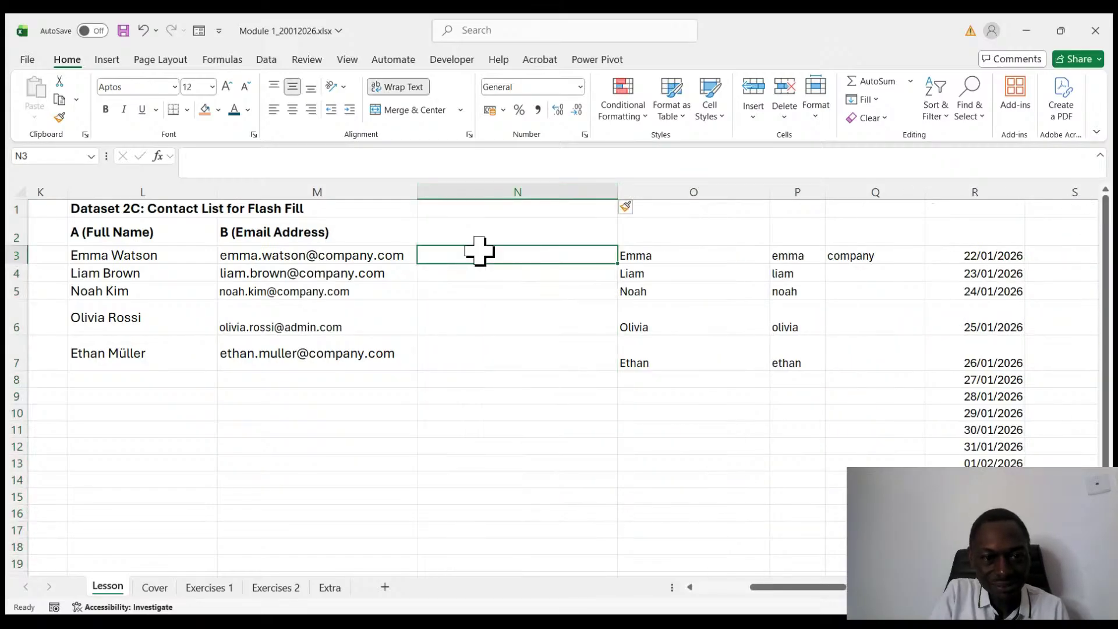
pyautogui.write('company')
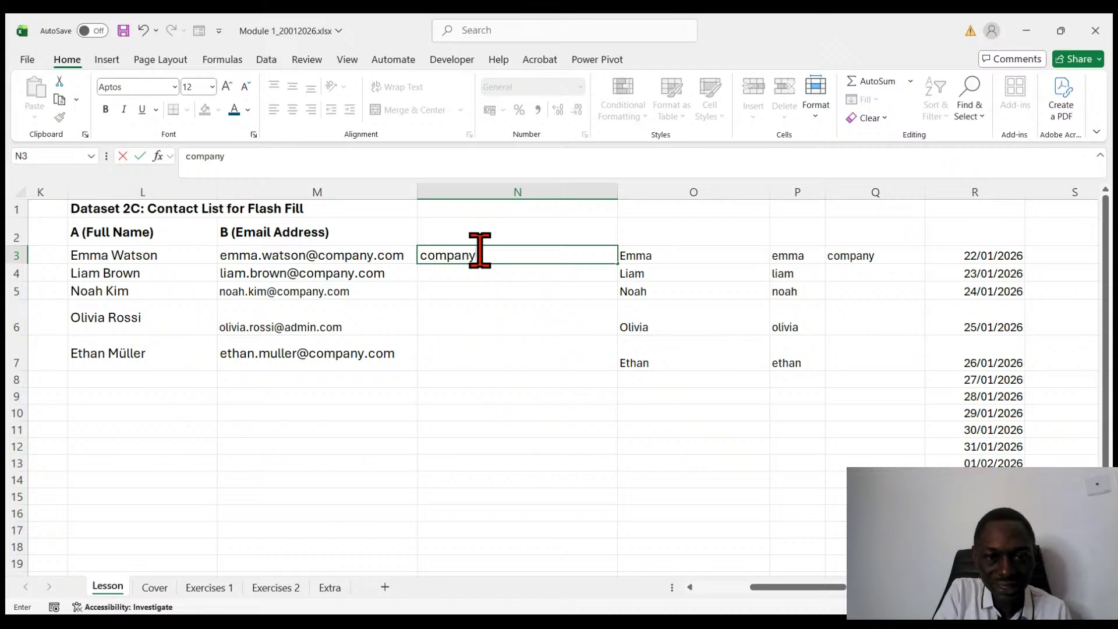
pyautogui.click(428, 411)
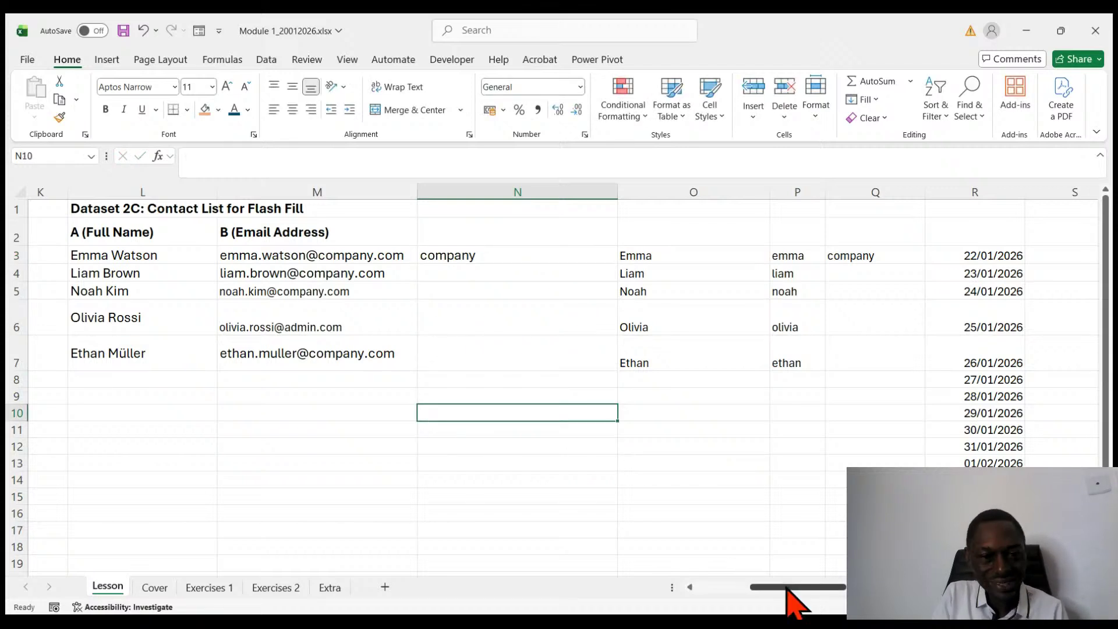
# - Advance the lesson display to point 11
pyautogui.moveTo(787, 588); pyautogui.dragTo(574, 594)
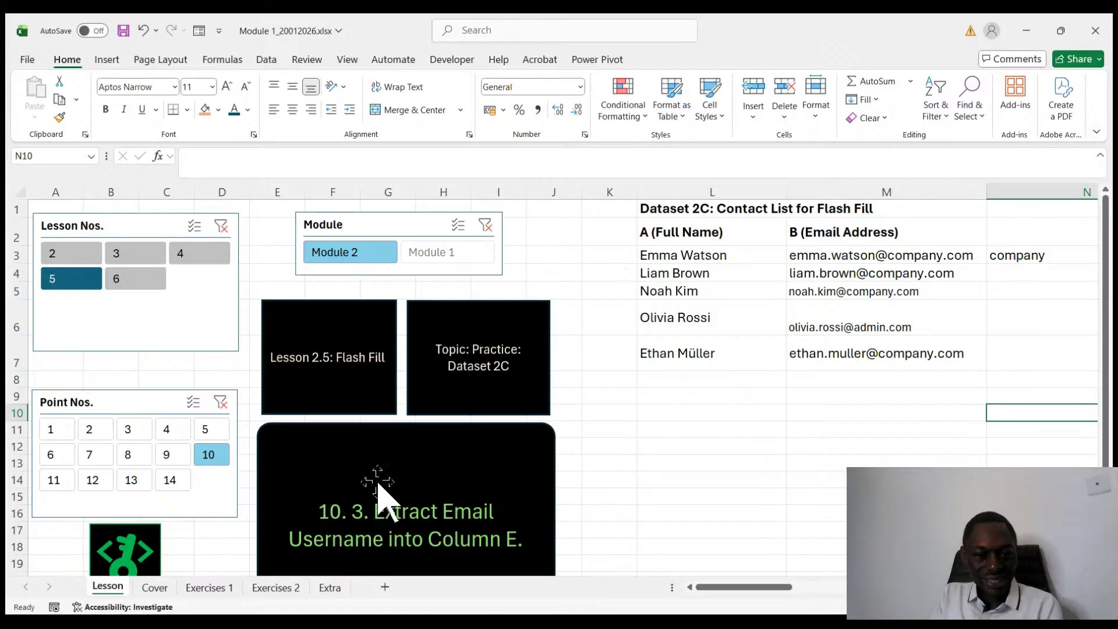
pyautogui.click(55, 481)
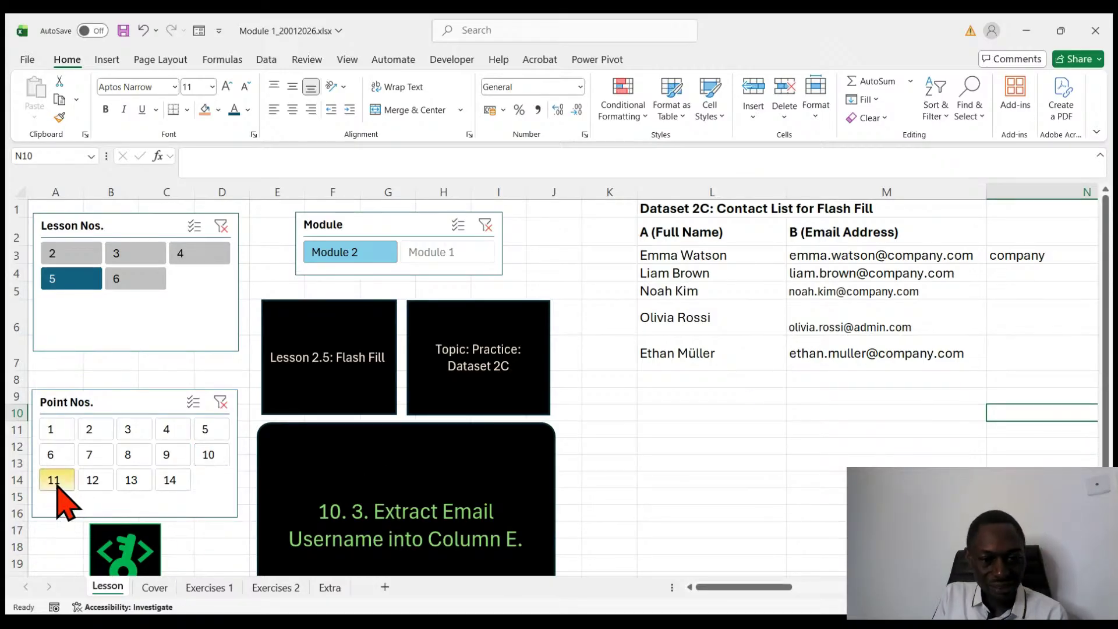
# - Go through points 12 to 14 of lesson 2.5, covering the speed and accuracy drill on Dataset 2A
pyautogui.click(87, 483)
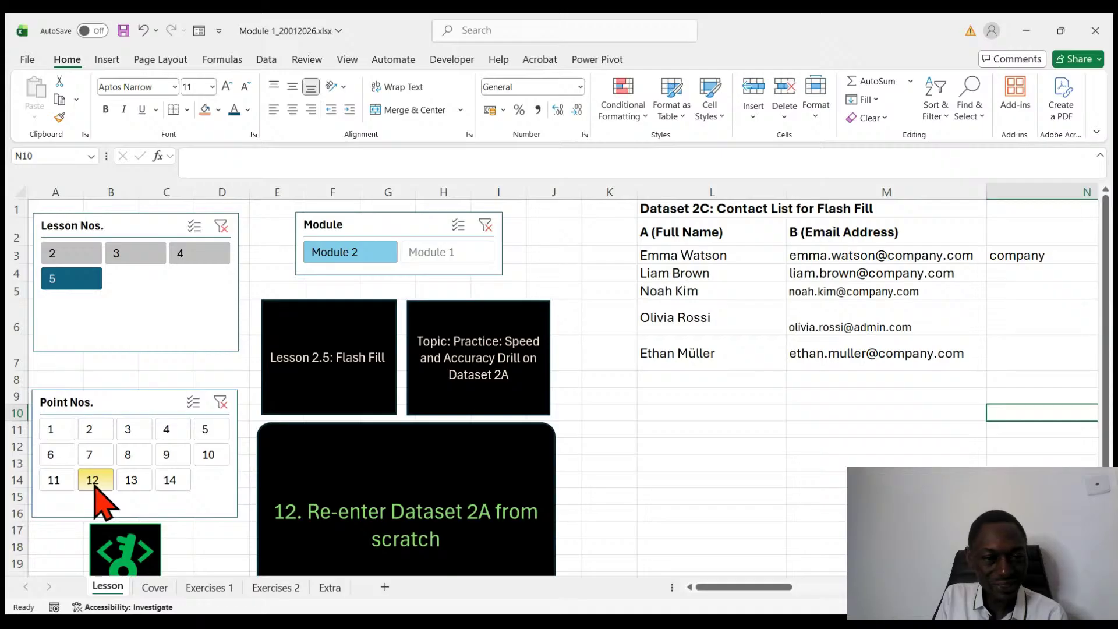
pyautogui.click(131, 482)
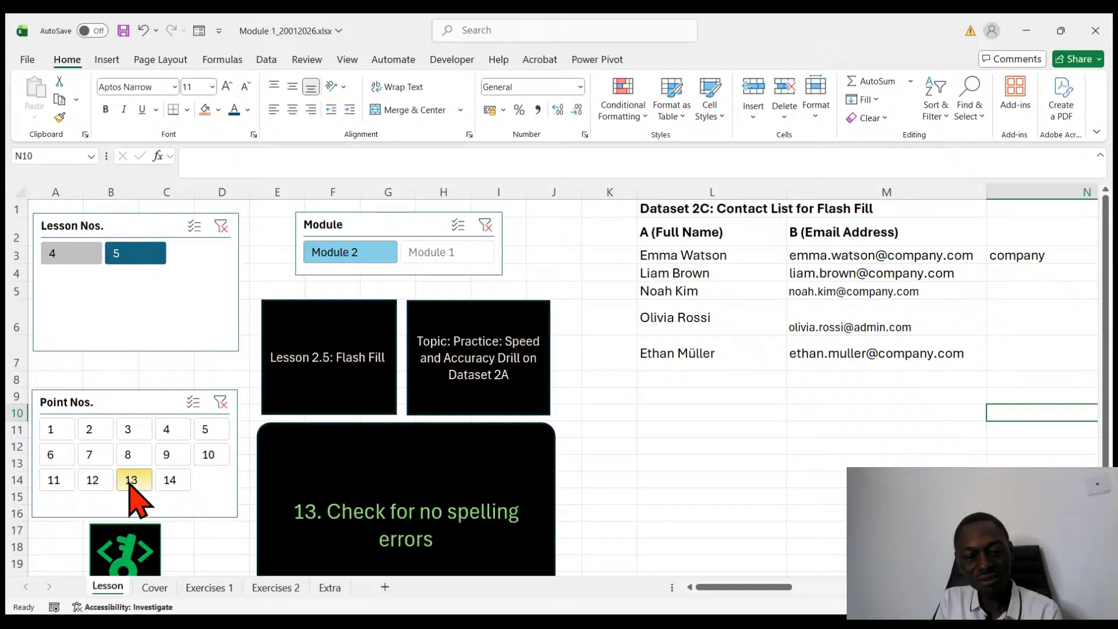
pyautogui.click(165, 484)
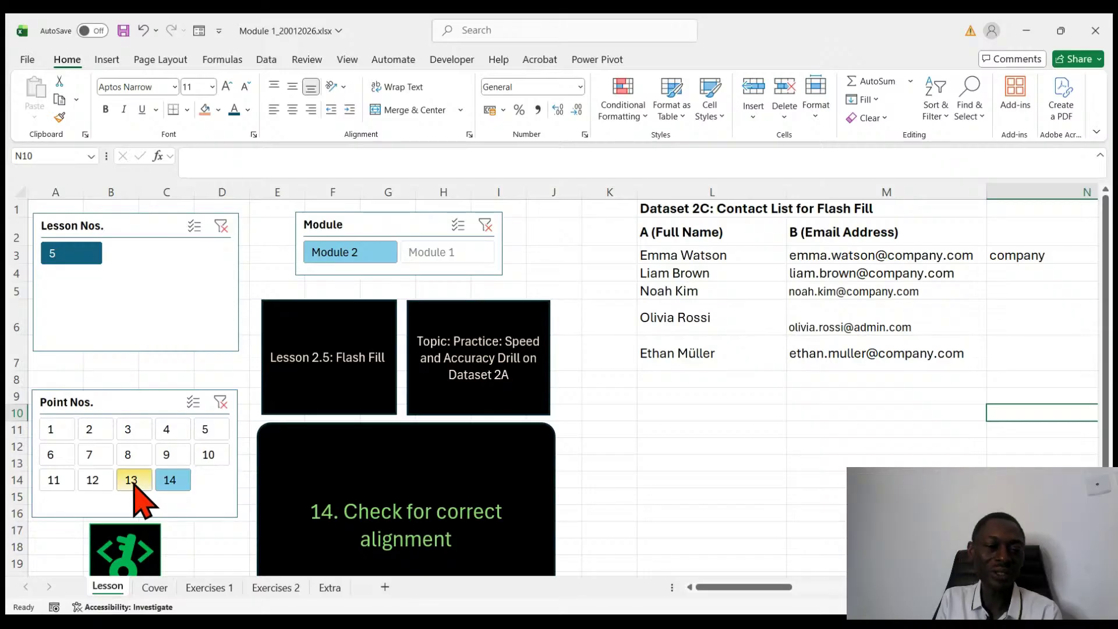
# - Set the lesson display back to point 12 and check Dataset 2A on the Exercises 2 sheet before returning to the Lesson sheet
pyautogui.click(93, 481)
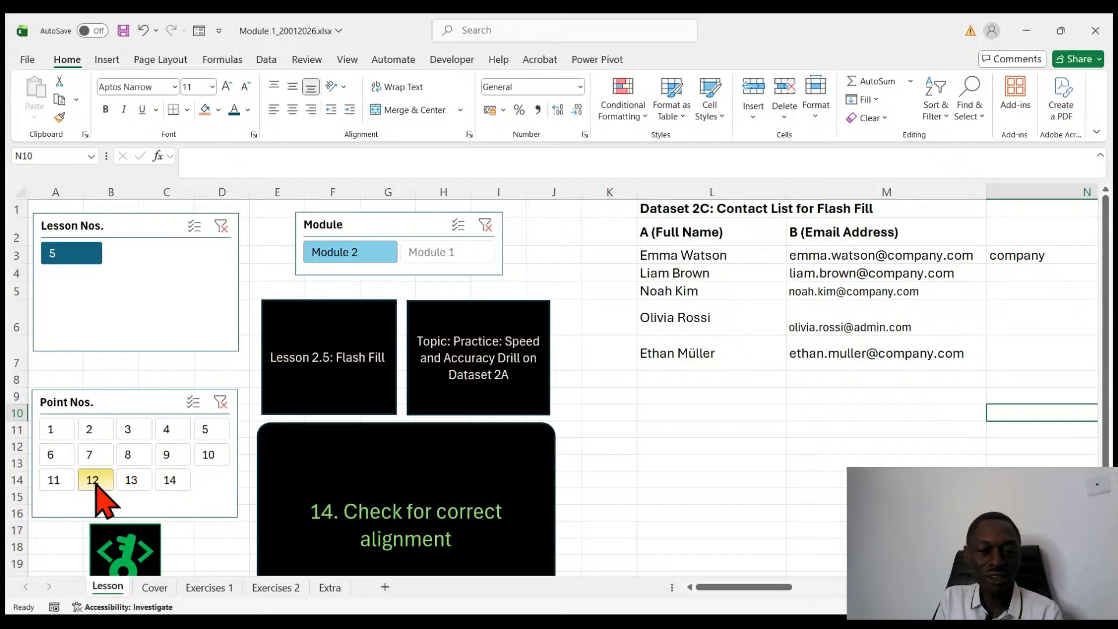
pyautogui.click(276, 588)
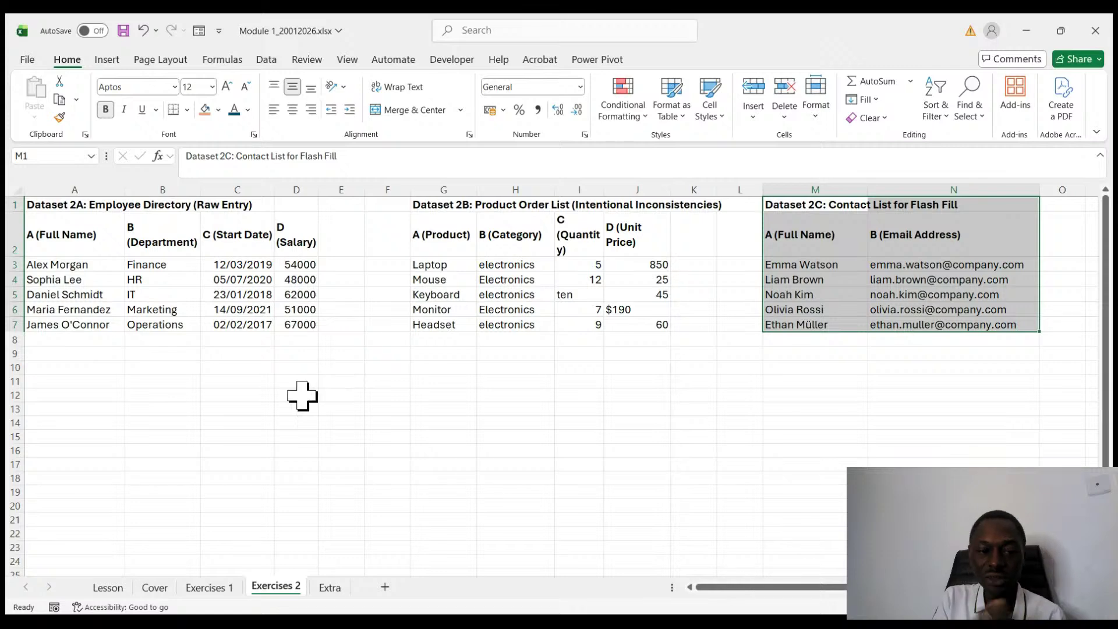
pyautogui.click(111, 588)
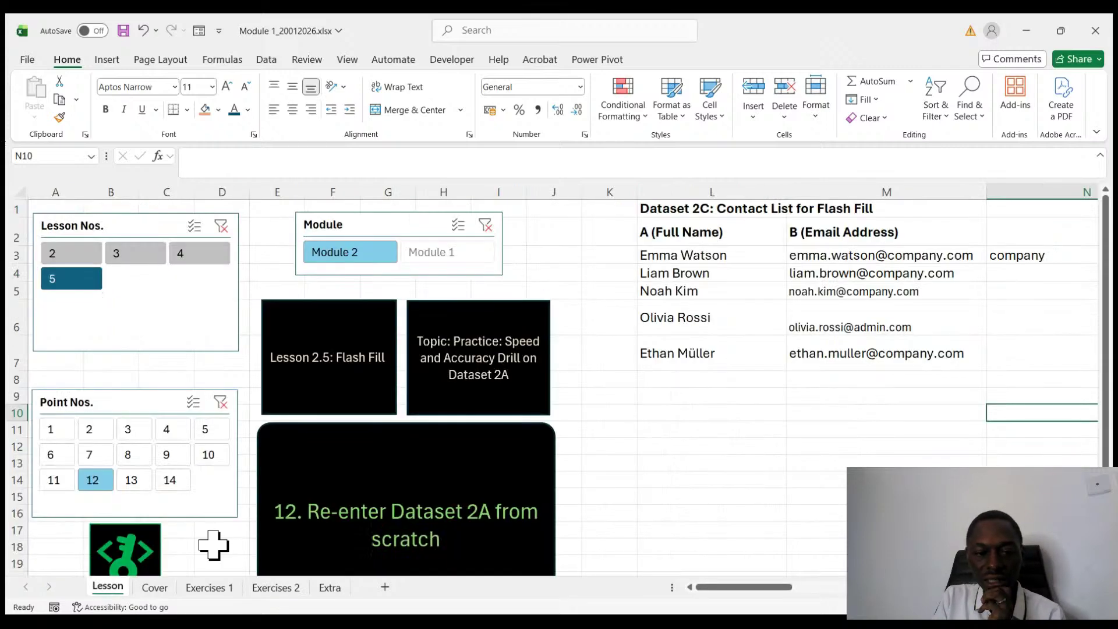
# - Review points 13 and 14 of lesson 2.5 again and switch the lesson display to point 1 of lesson 2.6
pyautogui.click(139, 487)
pyautogui.click(166, 488)
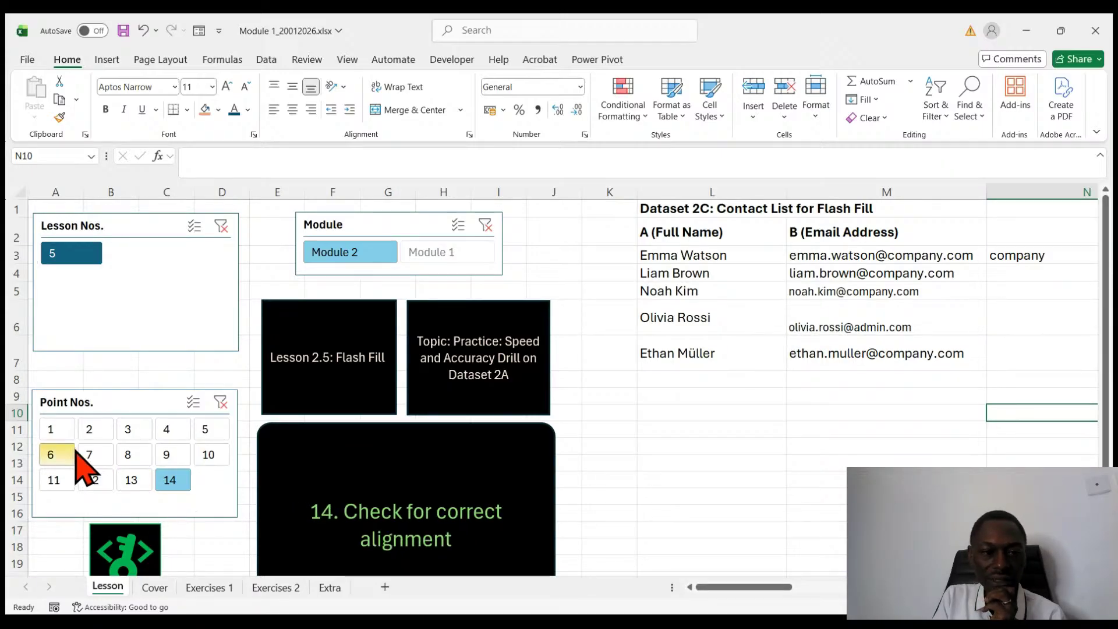
pyautogui.click(52, 431)
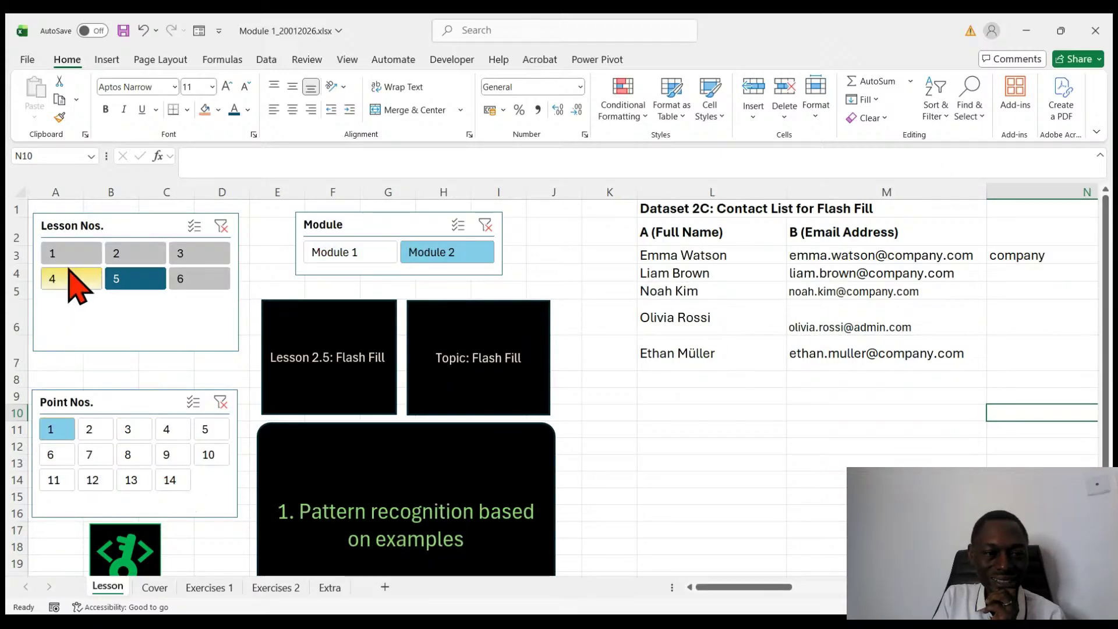
pyautogui.click(201, 280)
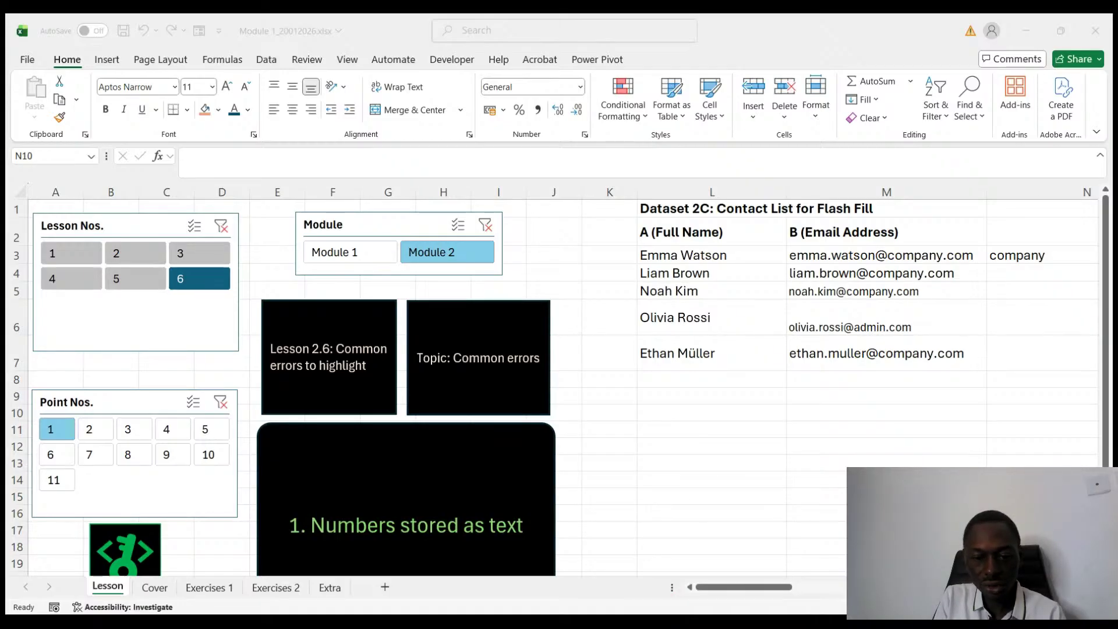
pyautogui.hotkey('alt', 'Tab')
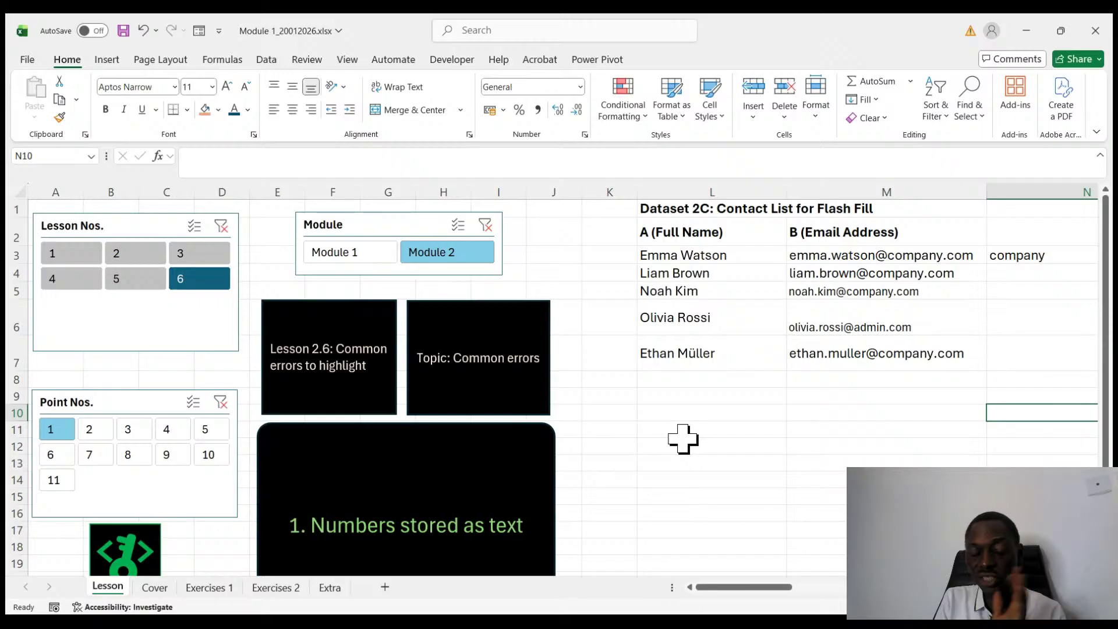
# - Go through points 2 to 4 of lesson 2.6 on common errors
pyautogui.click(97, 431)
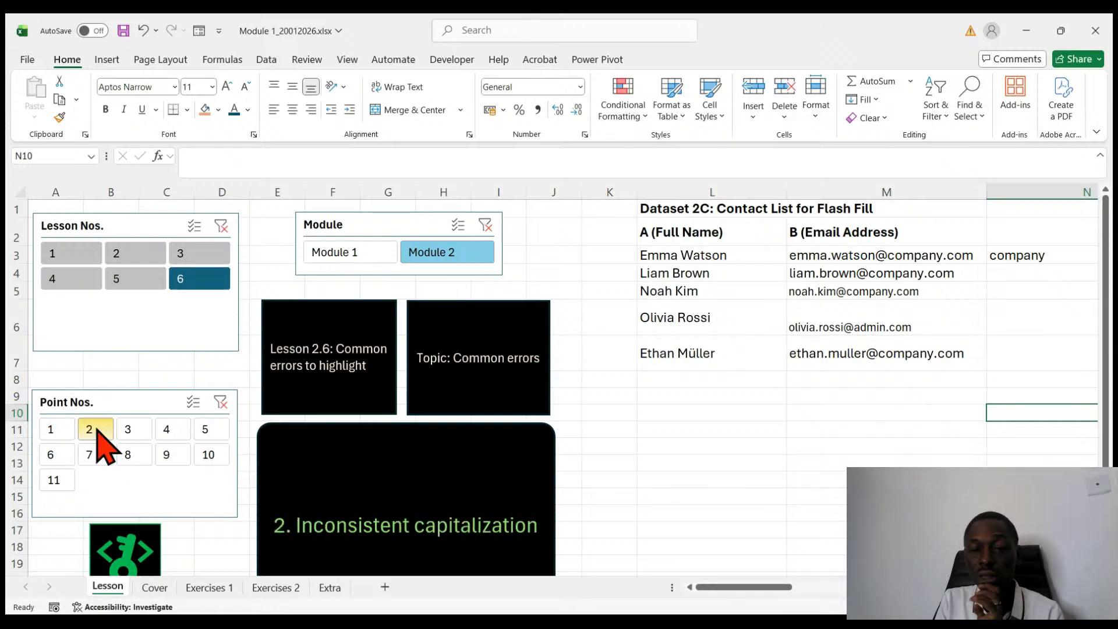
pyautogui.click(128, 431)
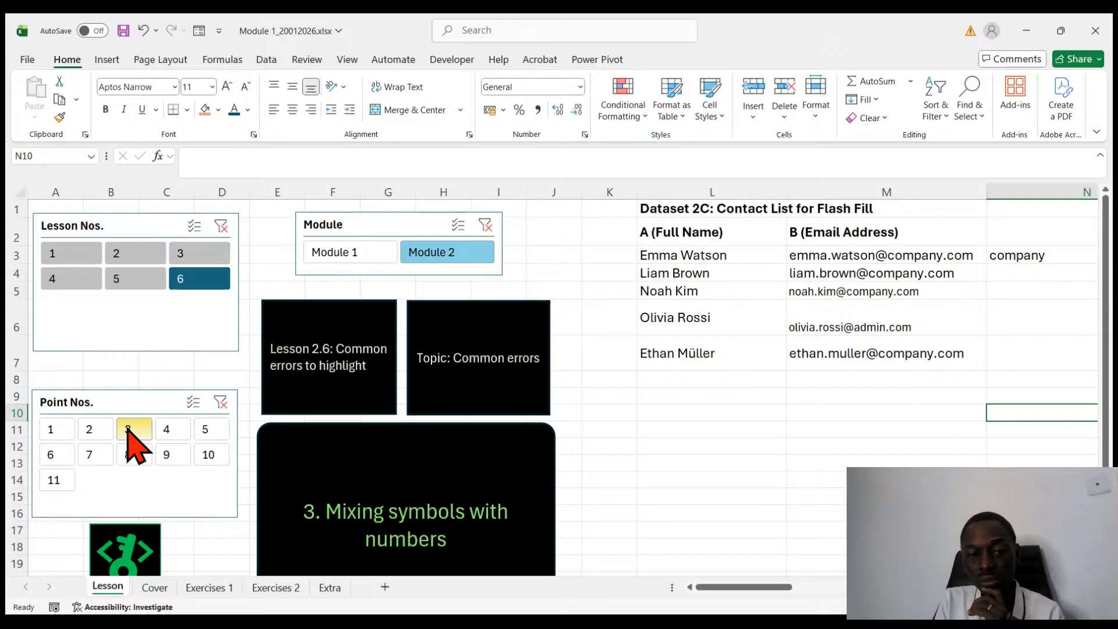
pyautogui.click(169, 434)
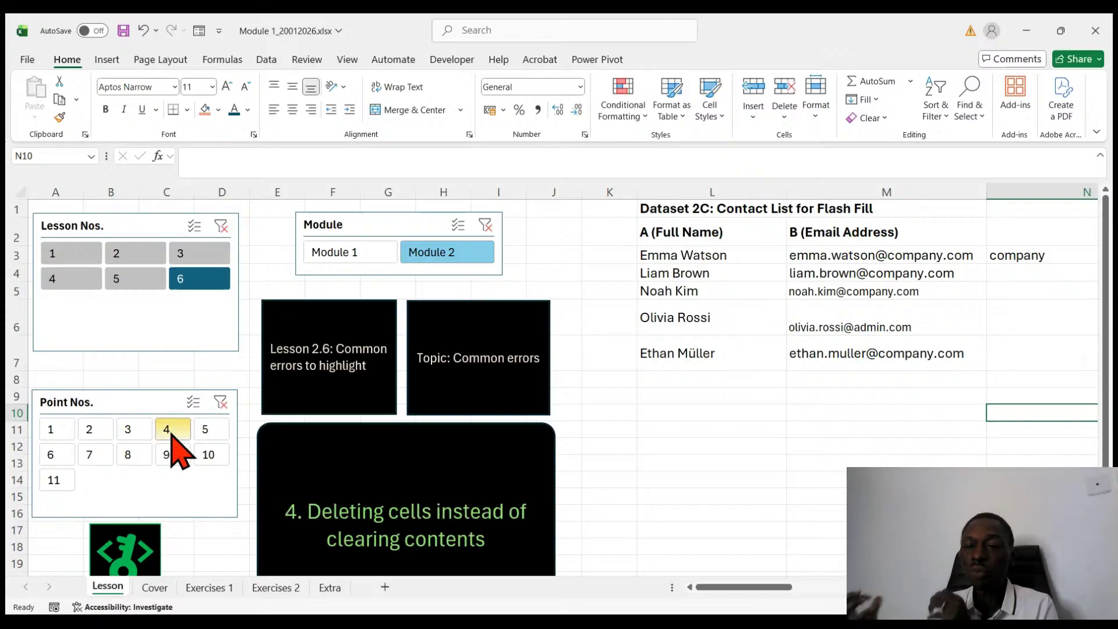
# - Display point 5, the lesson 2.7 wrap-up tip, and read its full text
pyautogui.click(207, 434)
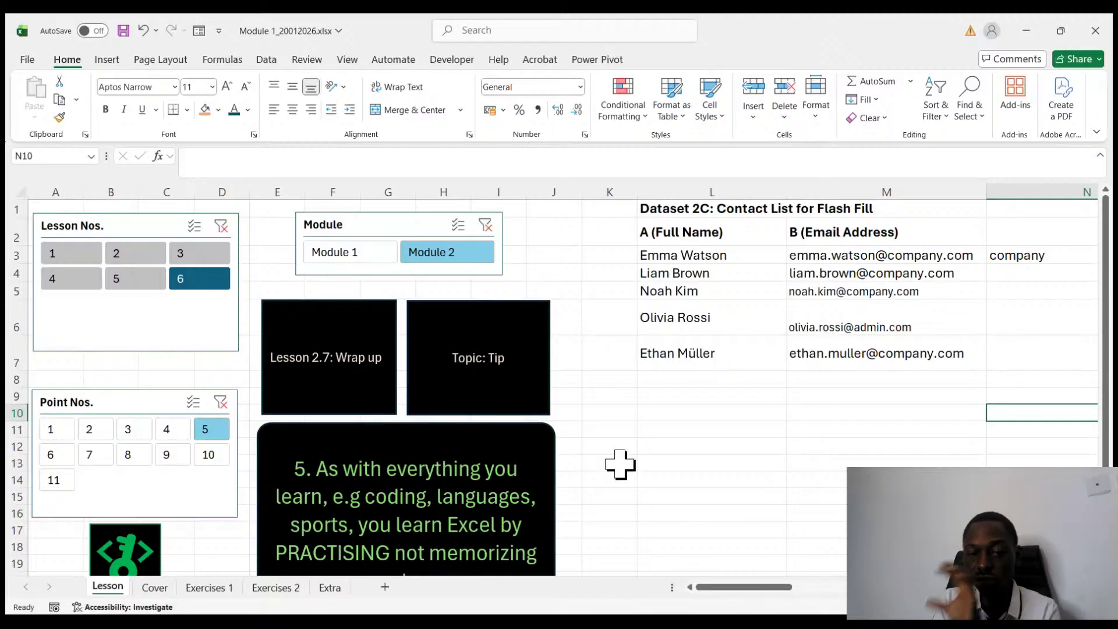
pyautogui.scroll(-1, 621, 464)
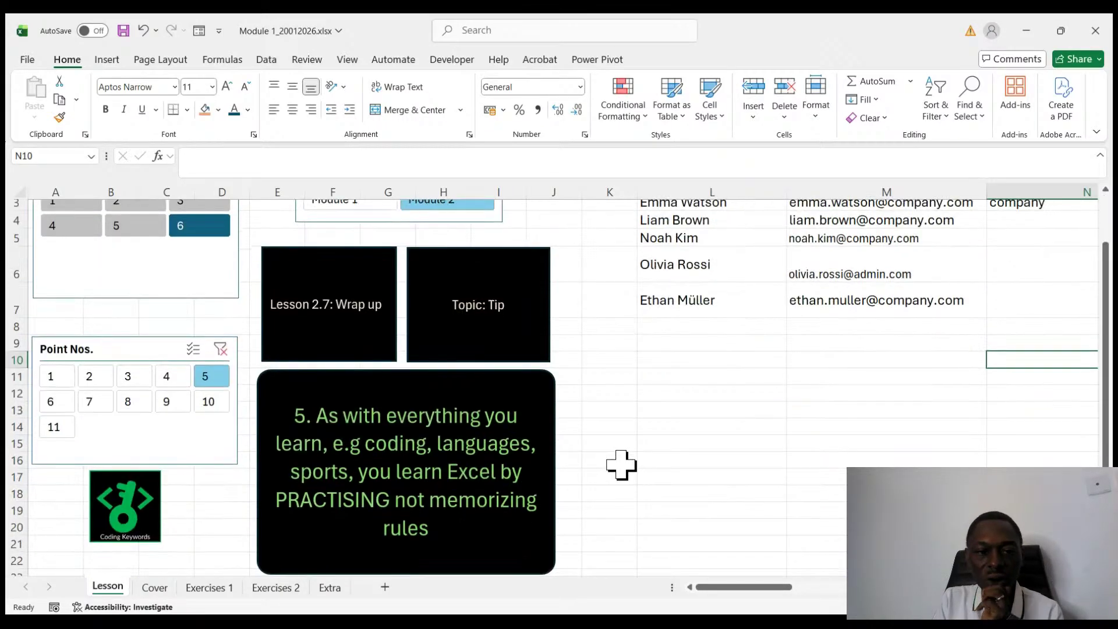
pyautogui.scroll(-1, 621, 464)
pyautogui.scroll(2, 620, 465)
pyautogui.scroll(-2, 621, 464)
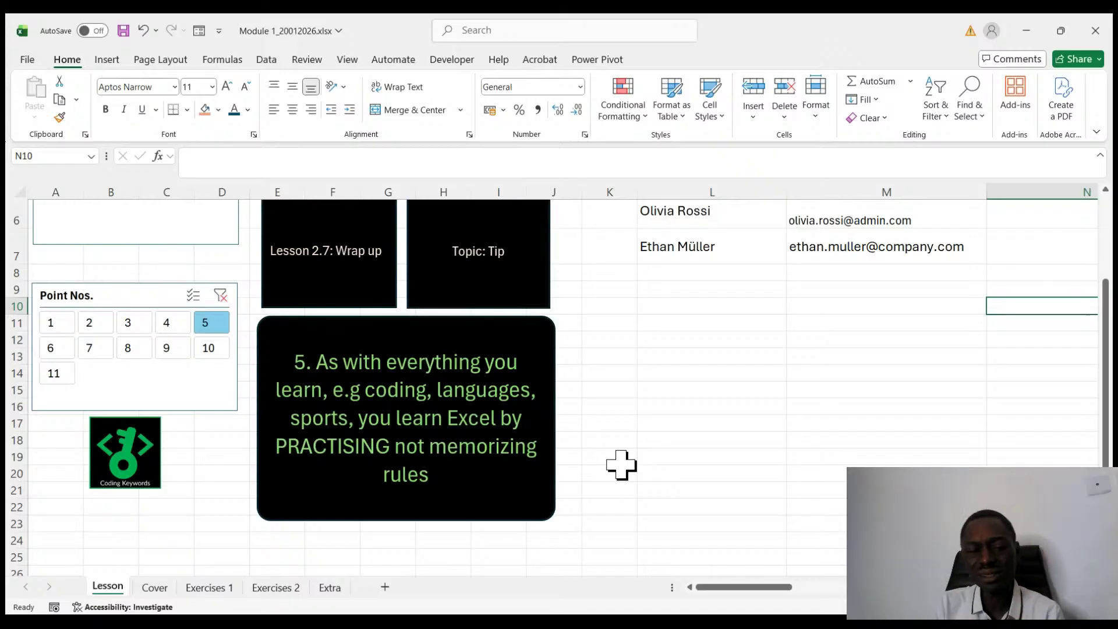
# - Go through points 6 to 10 of the lesson 2.7 wrap-up tips on using AI
pyautogui.click(57, 352)
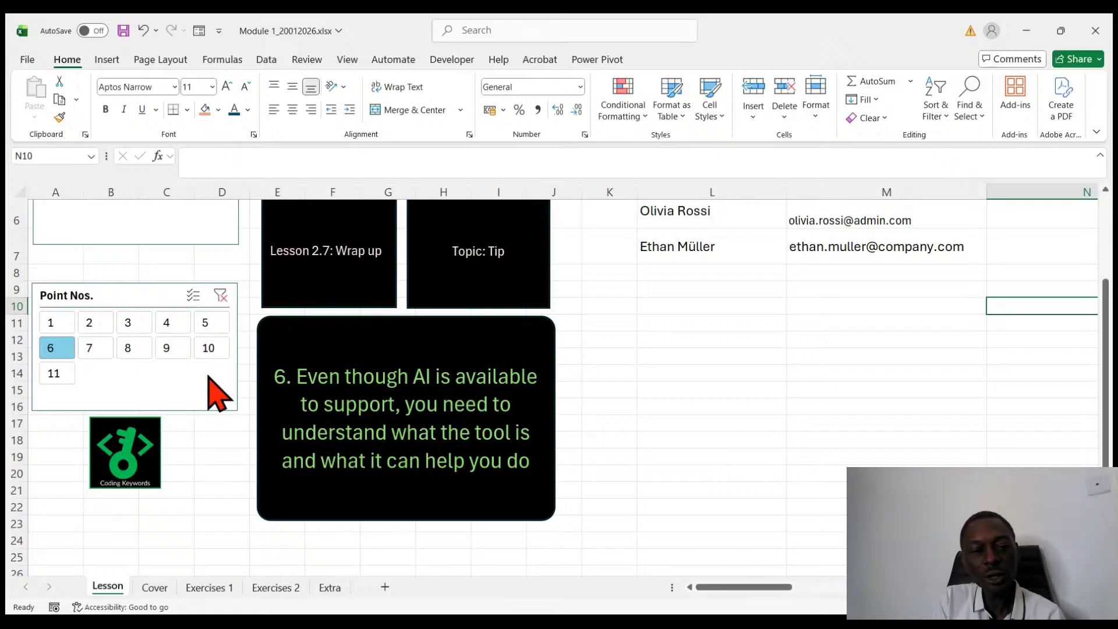
pyautogui.click(105, 352)
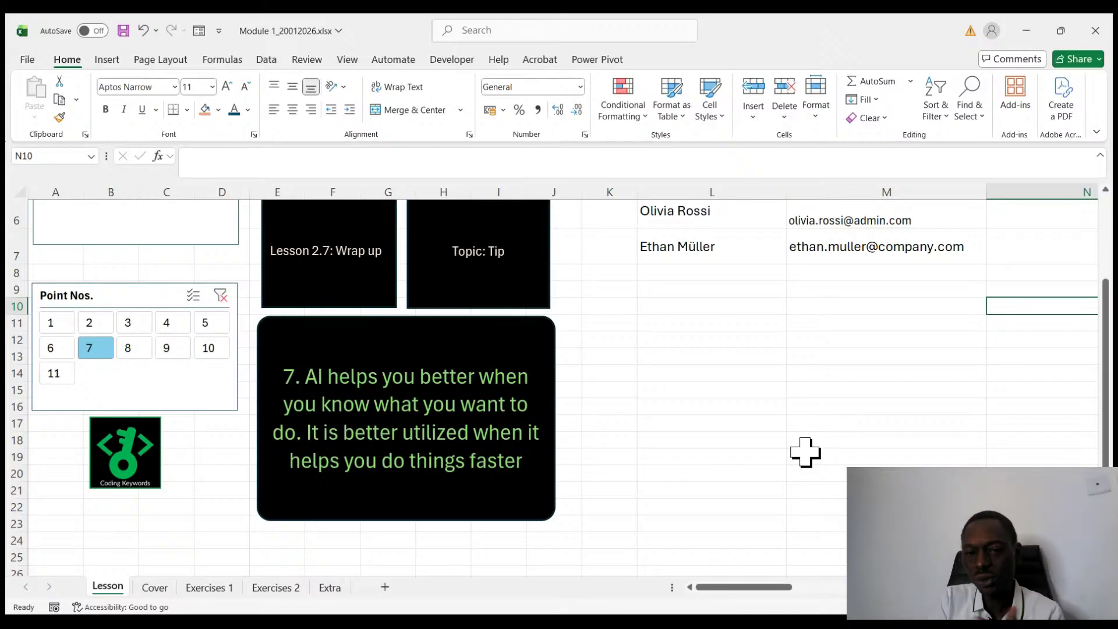
pyautogui.scroll(2, 902, 382)
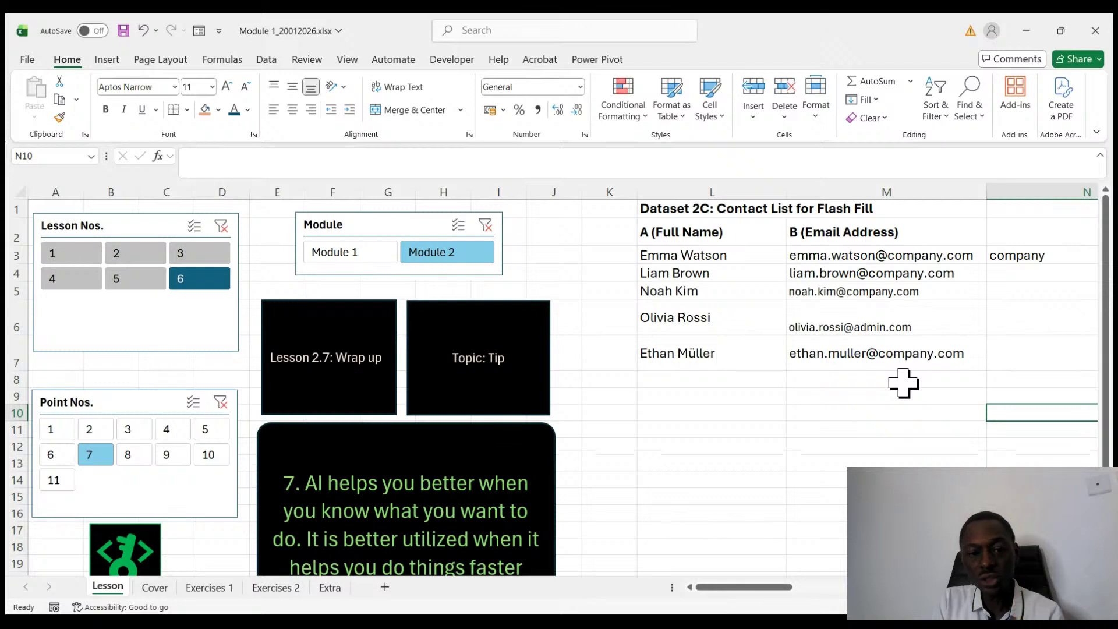
pyautogui.scroll(-1, 903, 382)
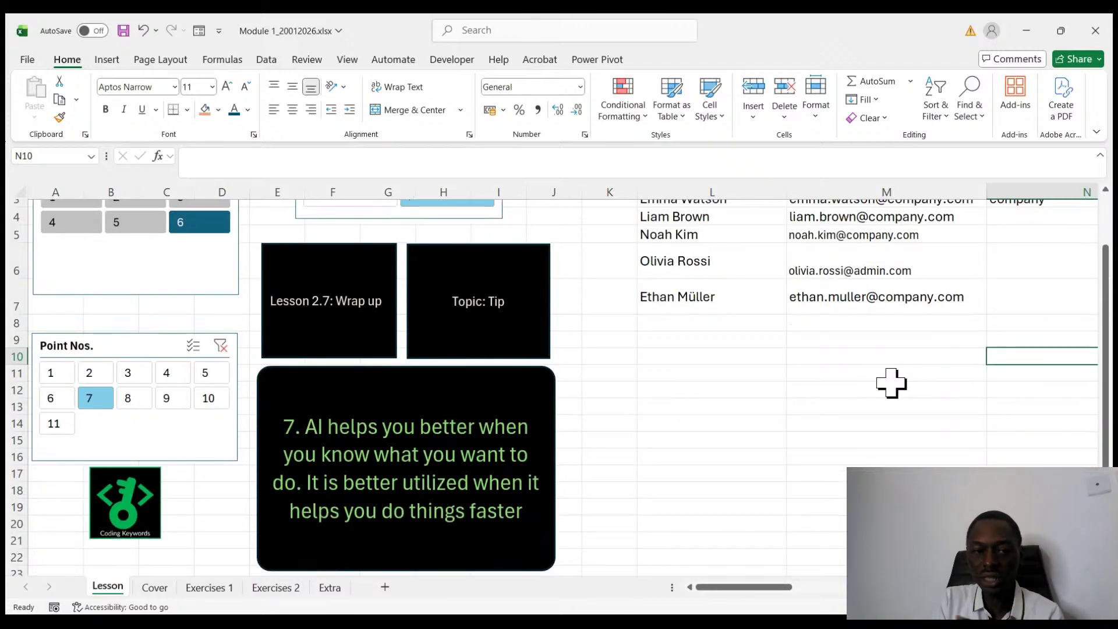
pyautogui.click(130, 399)
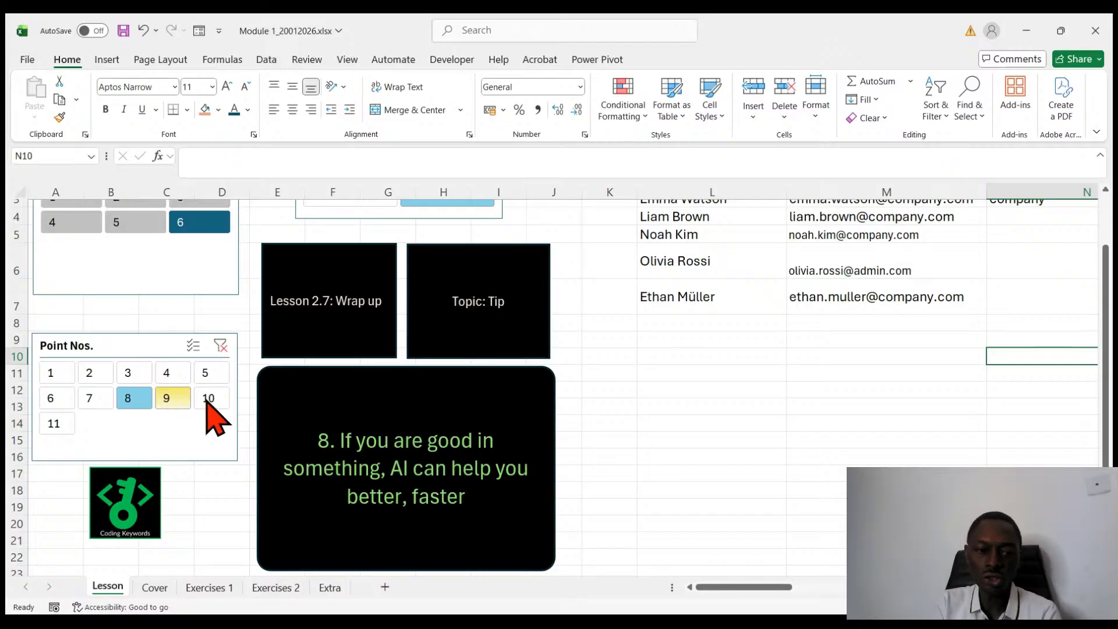
pyautogui.click(174, 401)
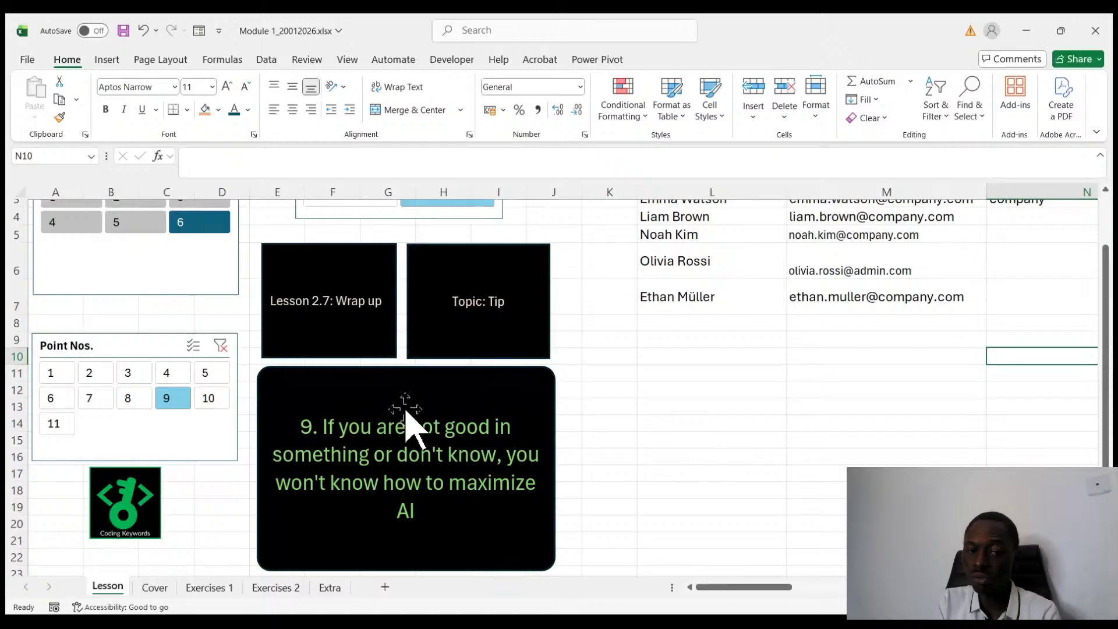
pyautogui.click(215, 402)
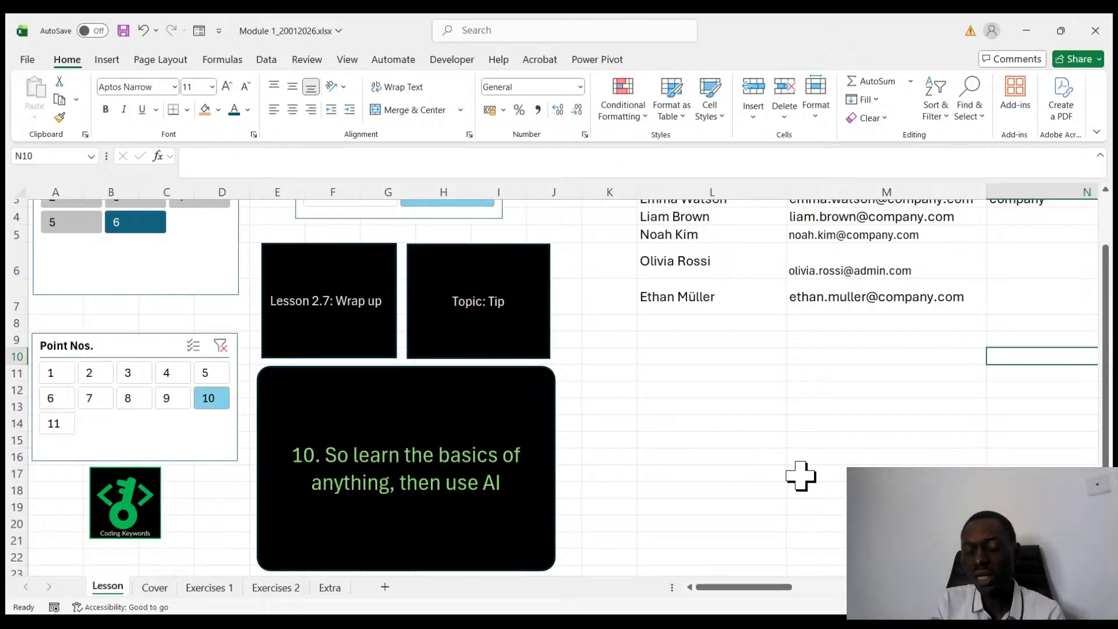